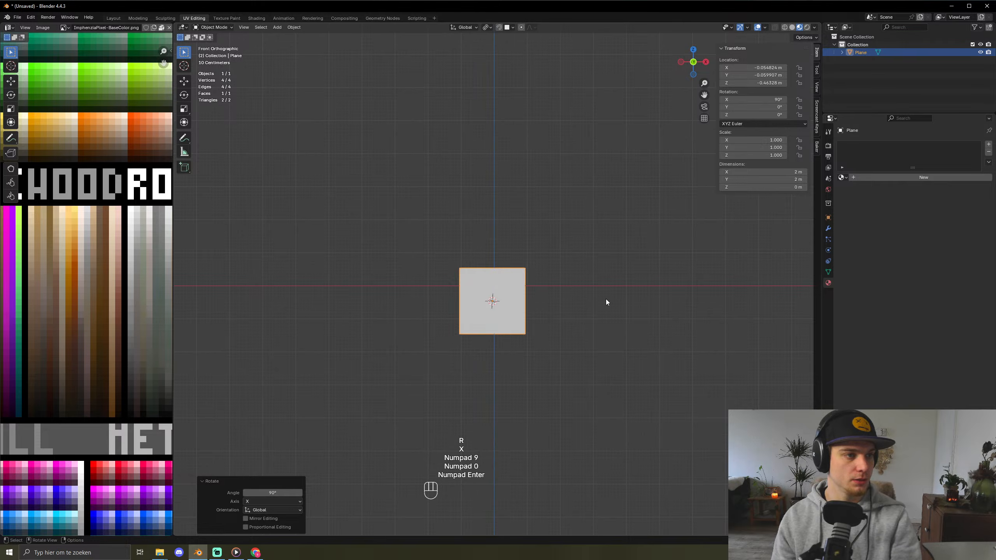
# - Raise the plane along the Z axis to about 1 m so its lower edge sits on the ground line
pyautogui.press('g')
pyautogui.press('z')
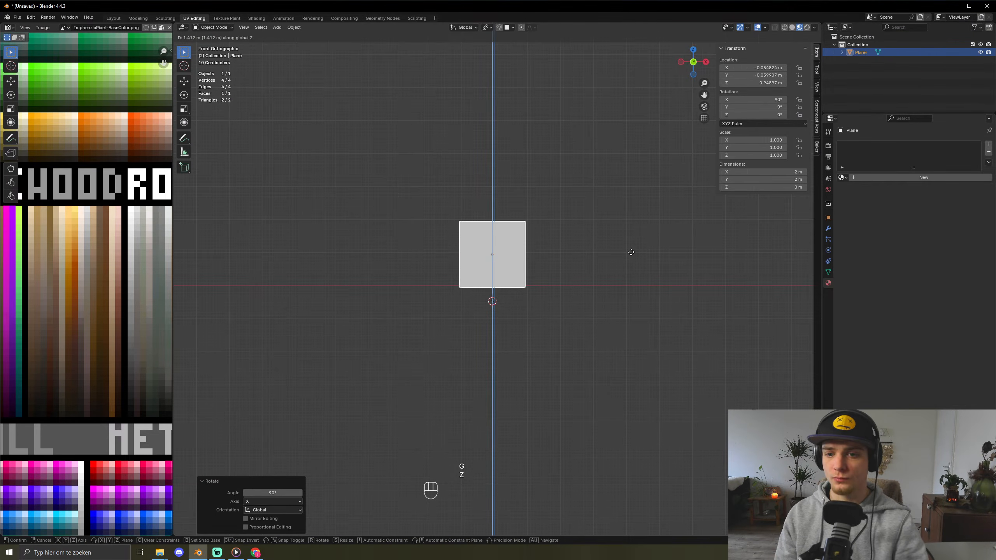
pyautogui.click(635, 250)
# - Add a centred vertical loop cut to the plane's mesh and bevel it with a width of about 0.52 m
pyautogui.press('Tab')
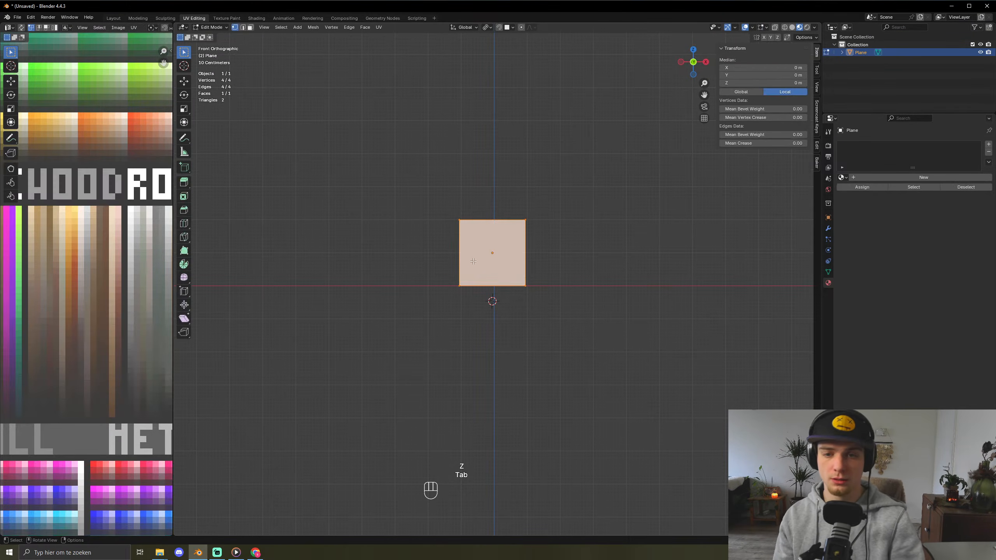
pyautogui.hotkey('ctrl', 'r')
pyautogui.click(498, 231)
pyautogui.hotkey('ctrl', 'b')
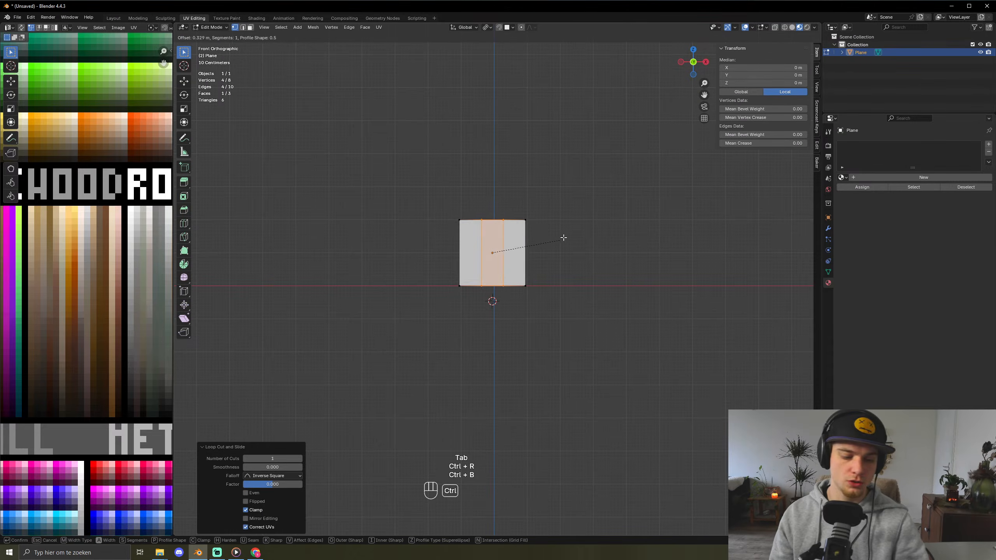
pyautogui.click(567, 242)
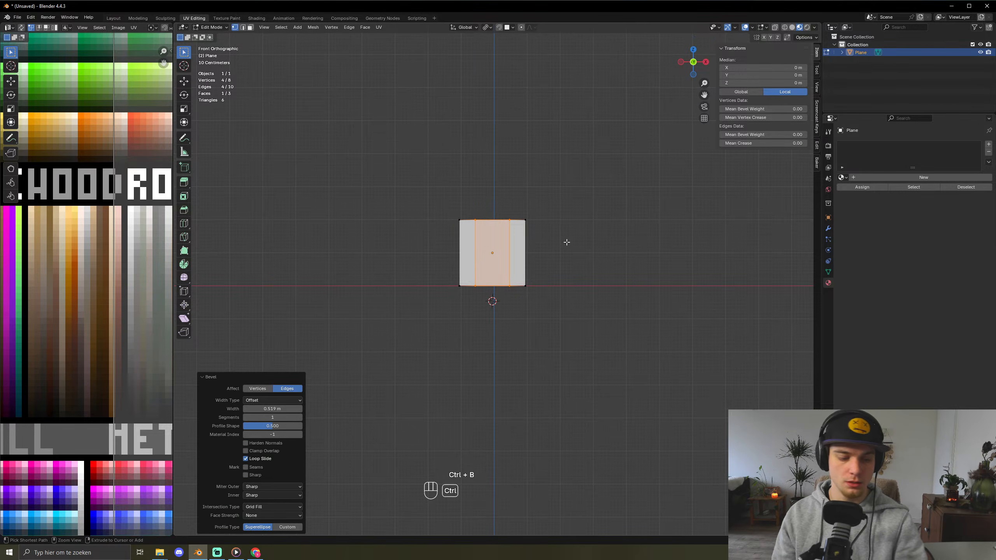
# - Add a centred horizontal loop cut across the plane and bevel it by about 0.52 m to form a central square face
pyautogui.hotkey('ctrl', 'r')
pyautogui.hotkey('ctrl', 'r')
pyautogui.click(518, 253)
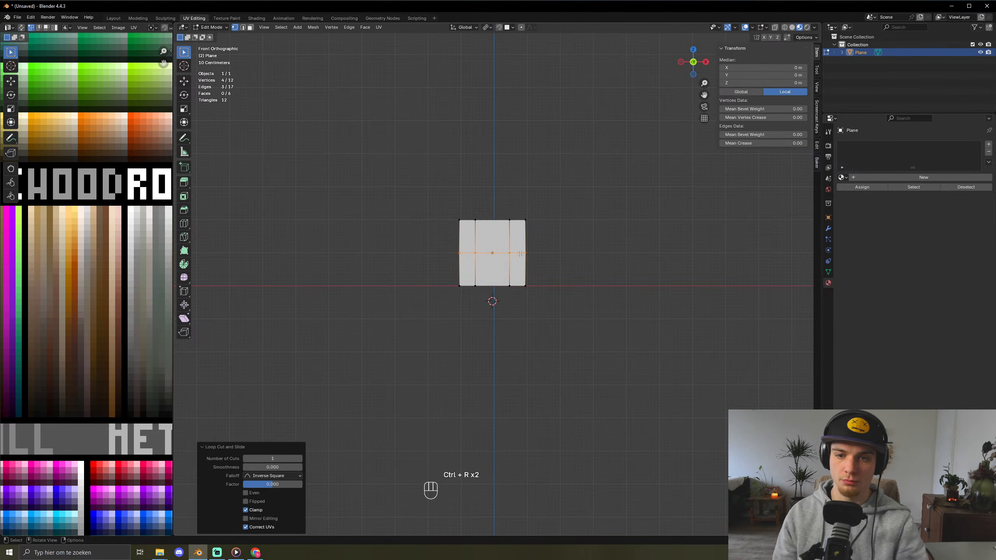
pyautogui.rightClick(562, 255)
pyautogui.hotkey('ctrl', 'b')
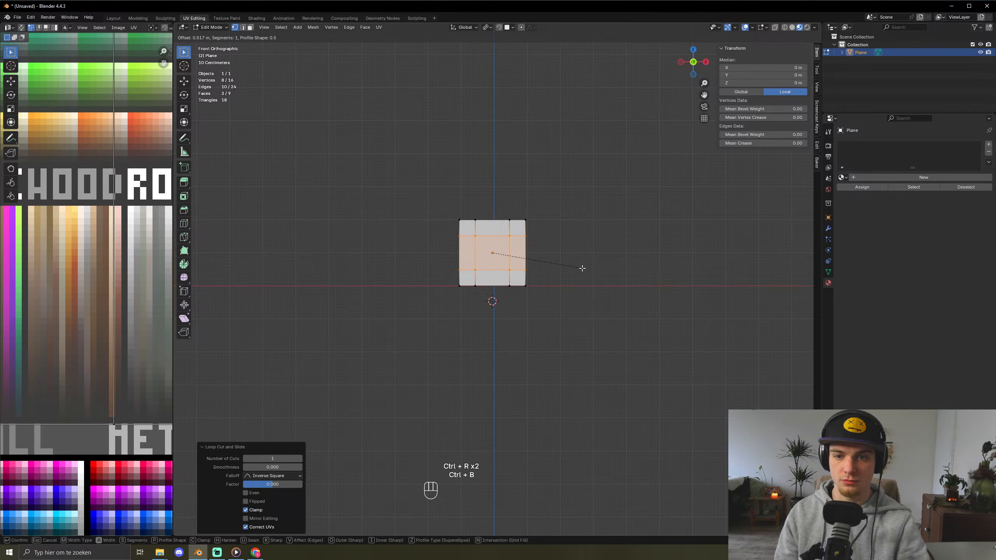
pyautogui.click(582, 268)
# - Extrude the central square face about 0.40 m backward to form a recessed window opening
pyautogui.moveTo(568, 259); pyautogui.dragTo(502, 188, button='middle')
pyautogui.press('e')
pyautogui.click(517, 51)
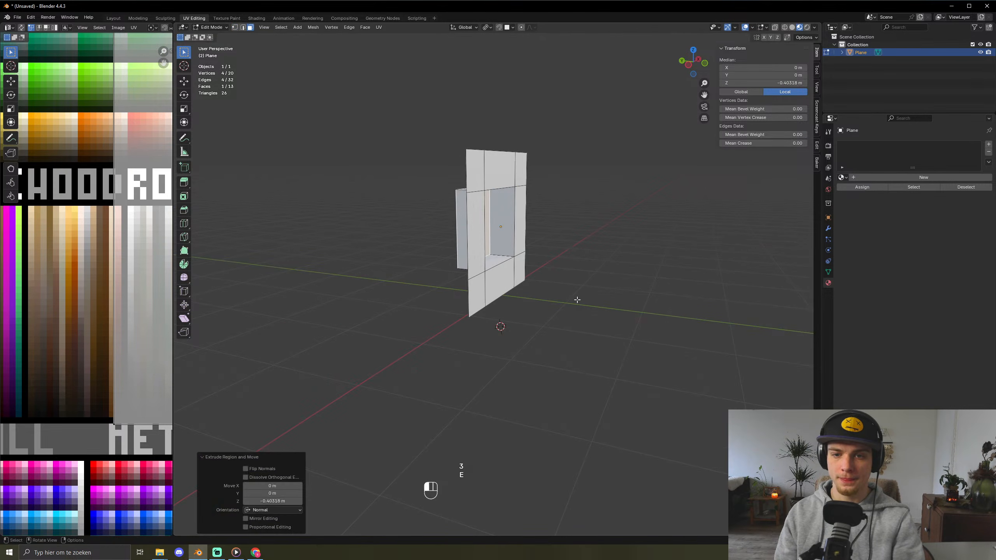
# - Set the snap target to Edge and turn snapping on
pyautogui.click(507, 27)
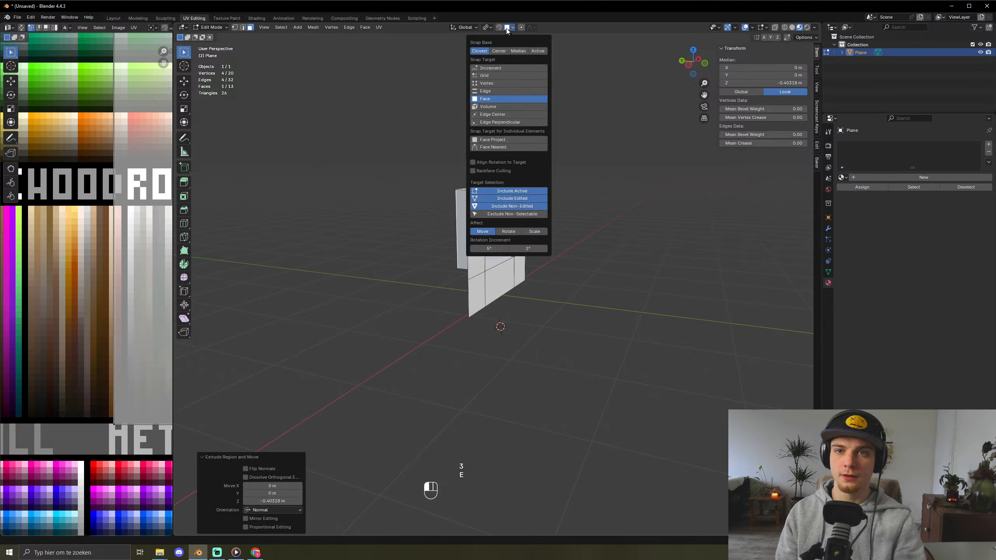
pyautogui.click(485, 91)
pyautogui.click(488, 28)
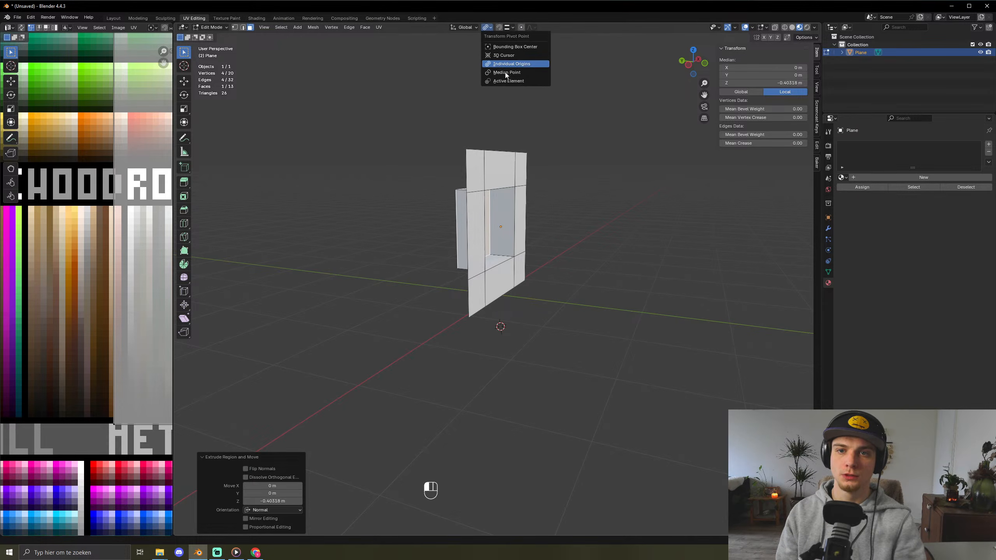
pyautogui.click(499, 27)
# - Duplicate the recessed back face in place and hide all the other geometry
pyautogui.moveTo(502, 310); pyautogui.dragTo(456, 314, button='middle')
pyautogui.hotkey('shift', 'd')
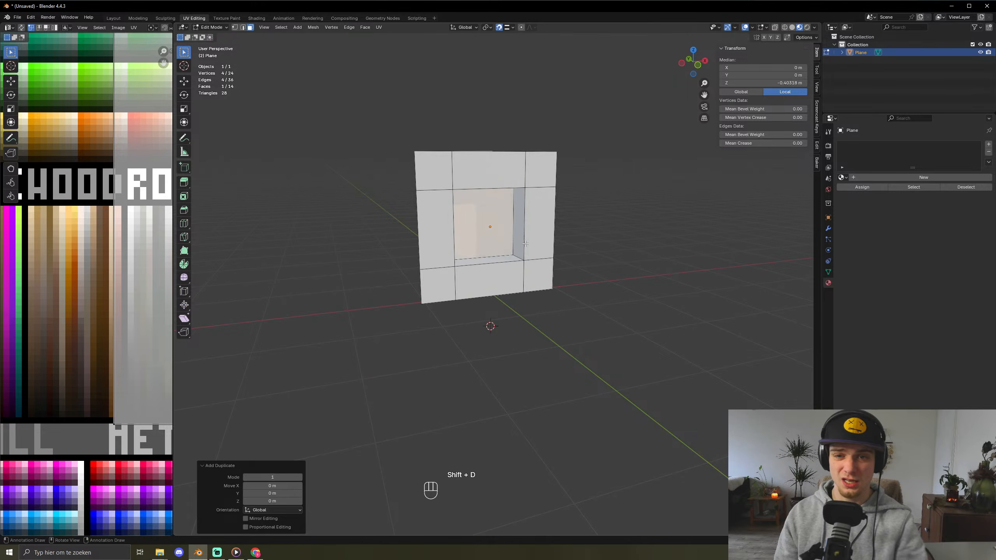
pyautogui.hotkey('ctrl', 'i')
pyautogui.press('h')
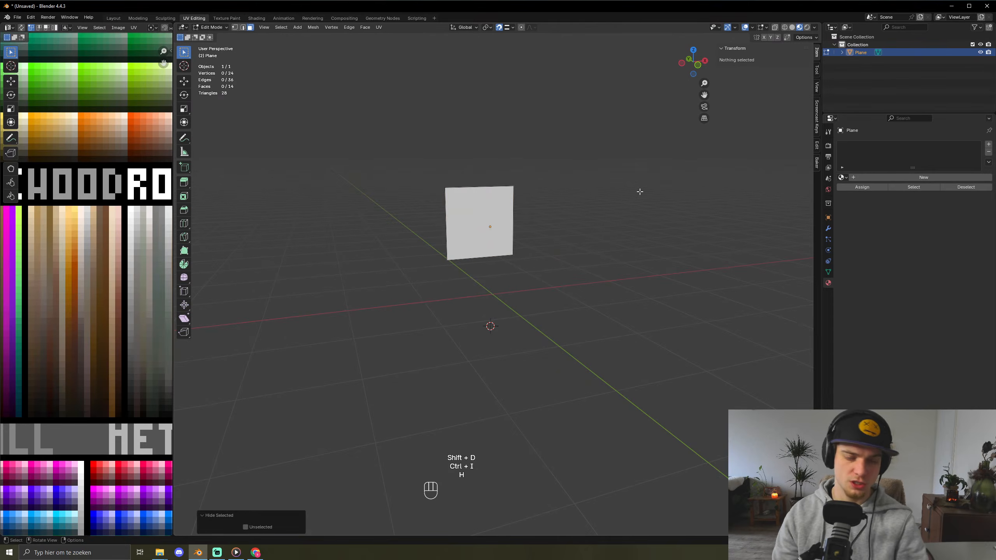
# - Inset the isolated face three times by about 0.02 m each, forming three nested border rings
pyautogui.click(482, 226)
pyautogui.press('KP_1')
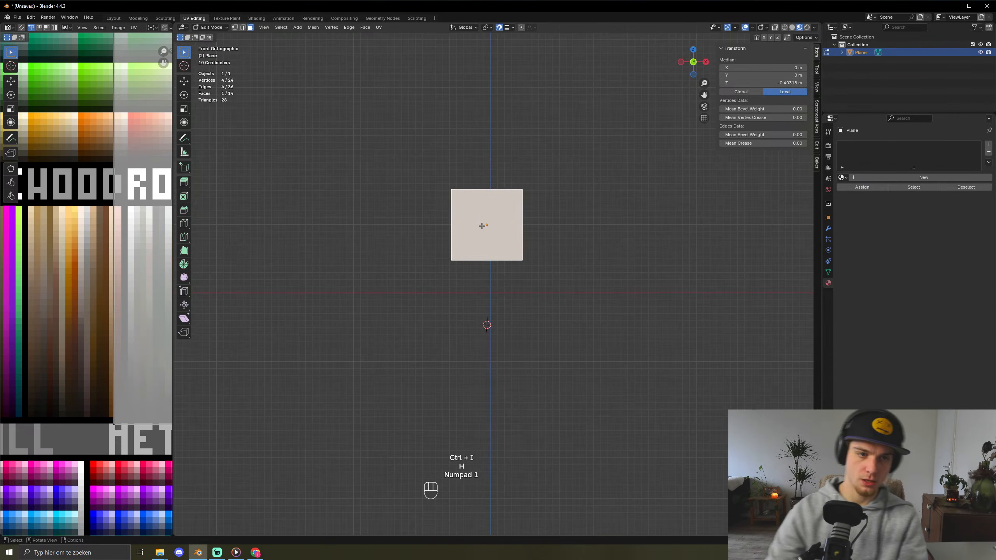
pyautogui.press('KP_Decimal')
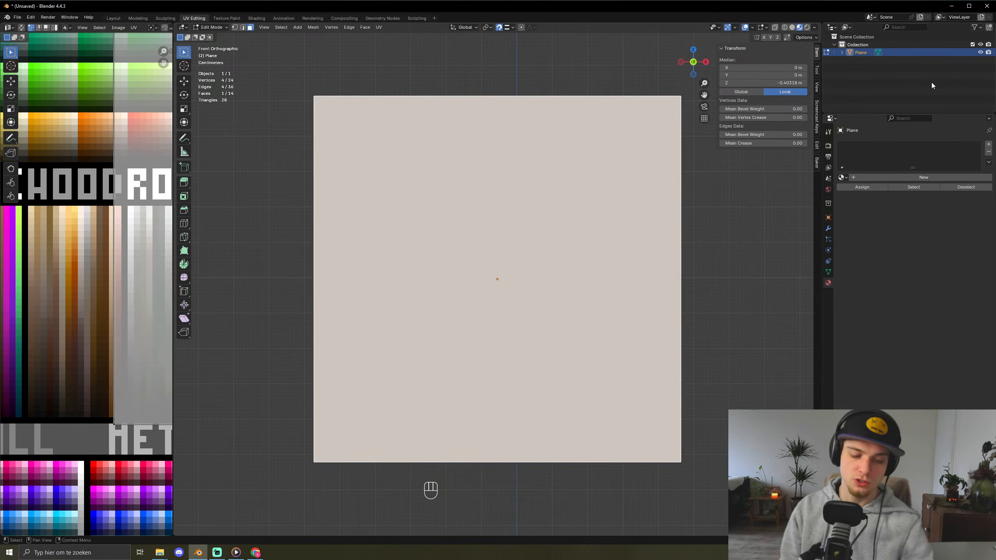
pyautogui.press('i')
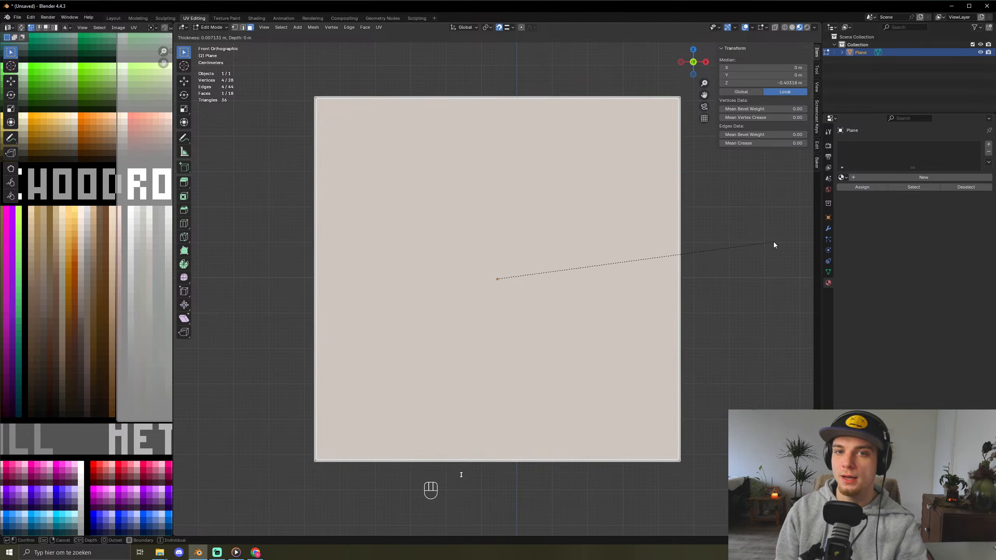
pyautogui.click(768, 244)
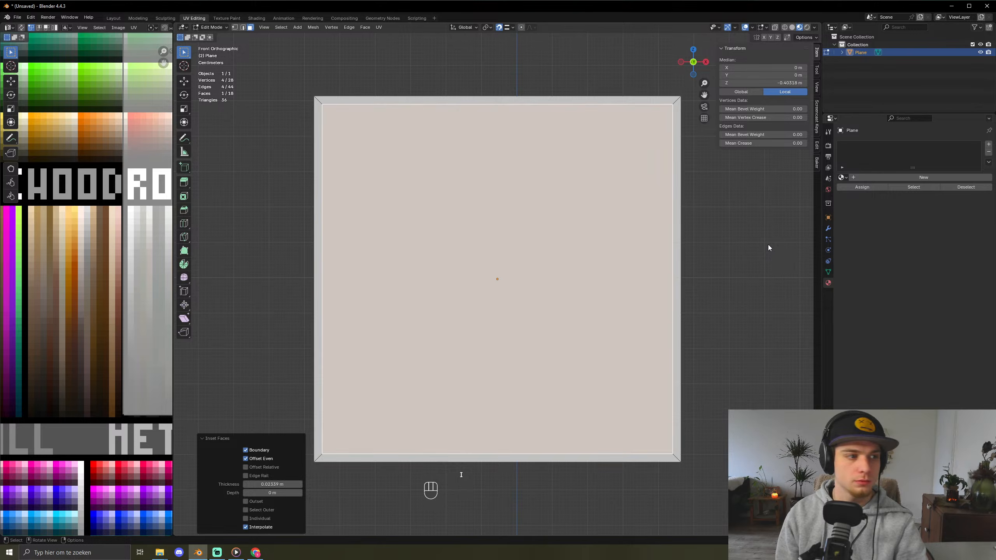
pyautogui.press('i')
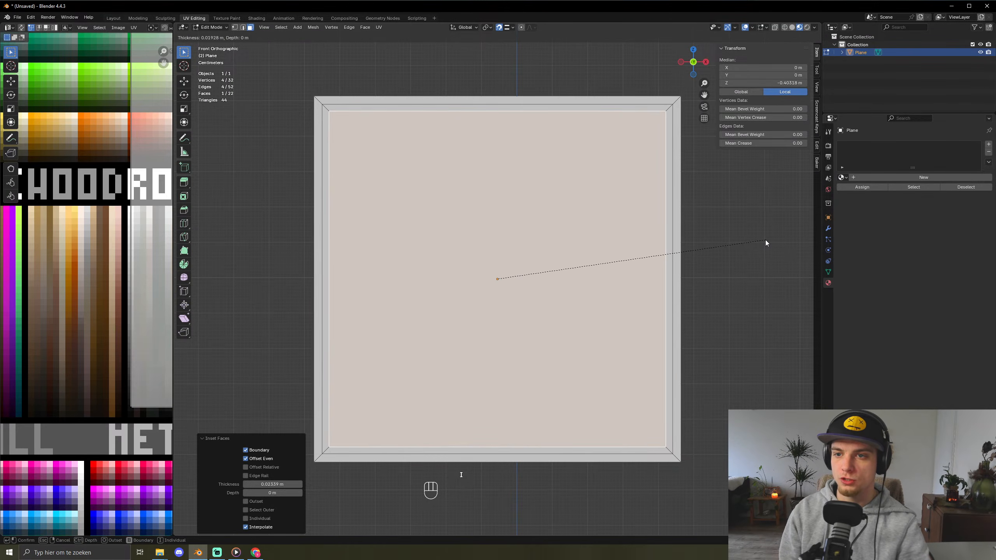
pyautogui.click(768, 238)
pyautogui.press('i')
pyautogui.click(756, 247)
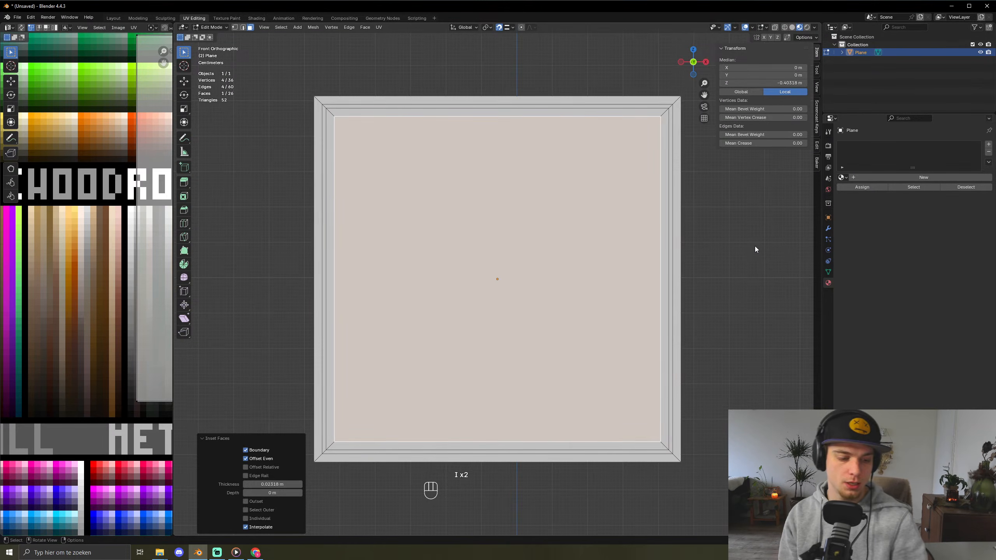
# - Turn off snapping and extrude the outermost border ring forward by about 0.065 m
pyautogui.moveTo(754, 246); pyautogui.dragTo(615, 122, button='middle')
pyautogui.keyDown('alt'); pyautogui.click(639, 118); pyautogui.keyUp('alt')
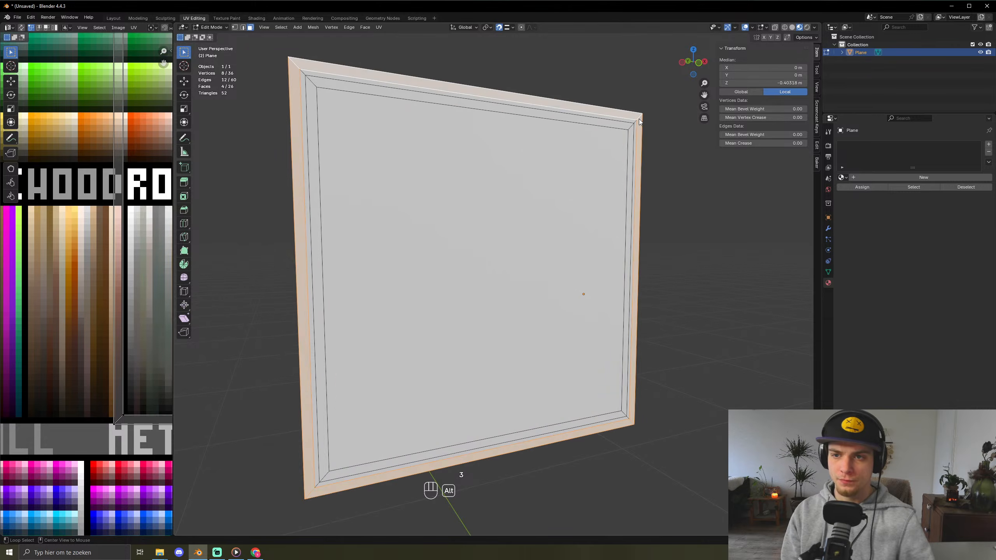
pyautogui.press('e')
pyautogui.rightClick(674, 136)
pyautogui.hotkey('shift', 'Tab')
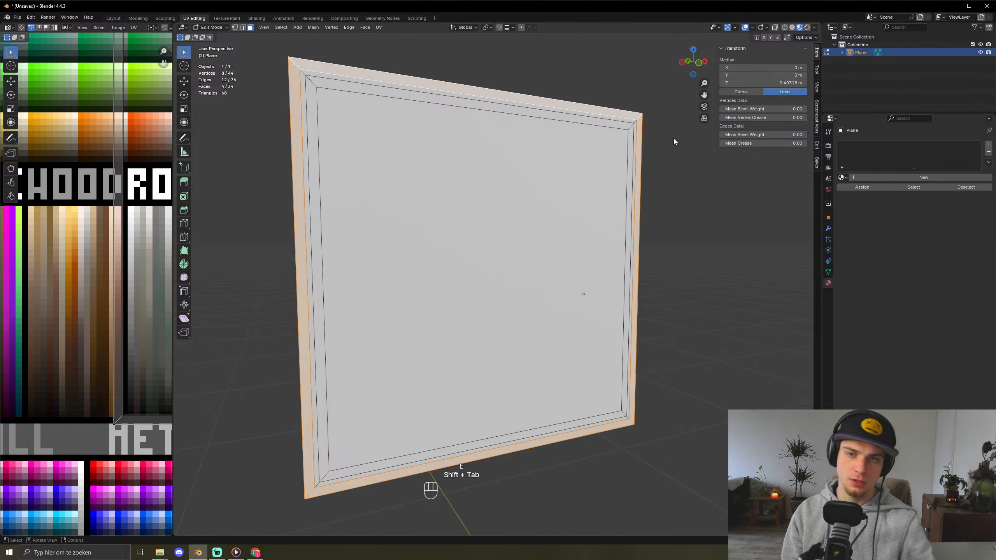
pyautogui.press('r')
pyautogui.rightClick(674, 141)
pyautogui.press('e')
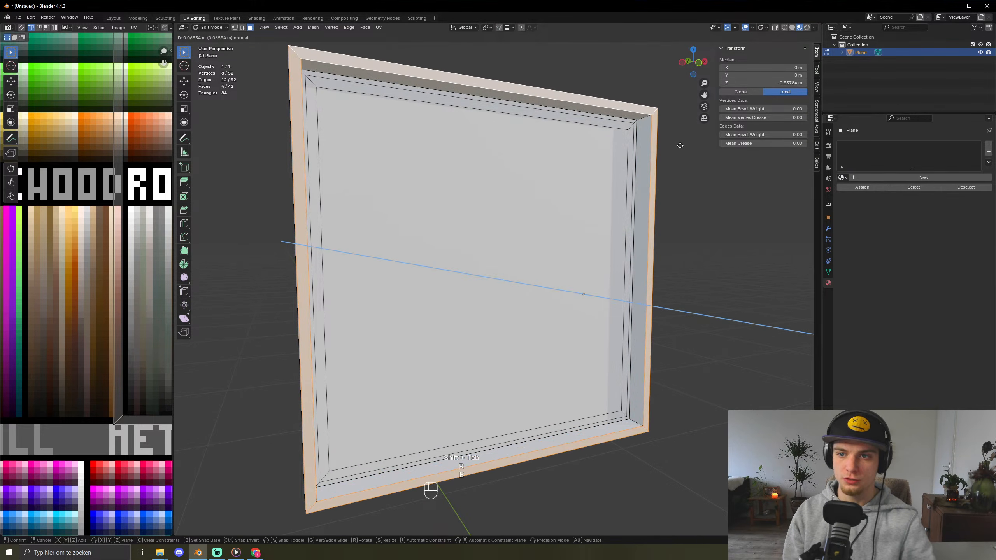
pyautogui.click(647, 143)
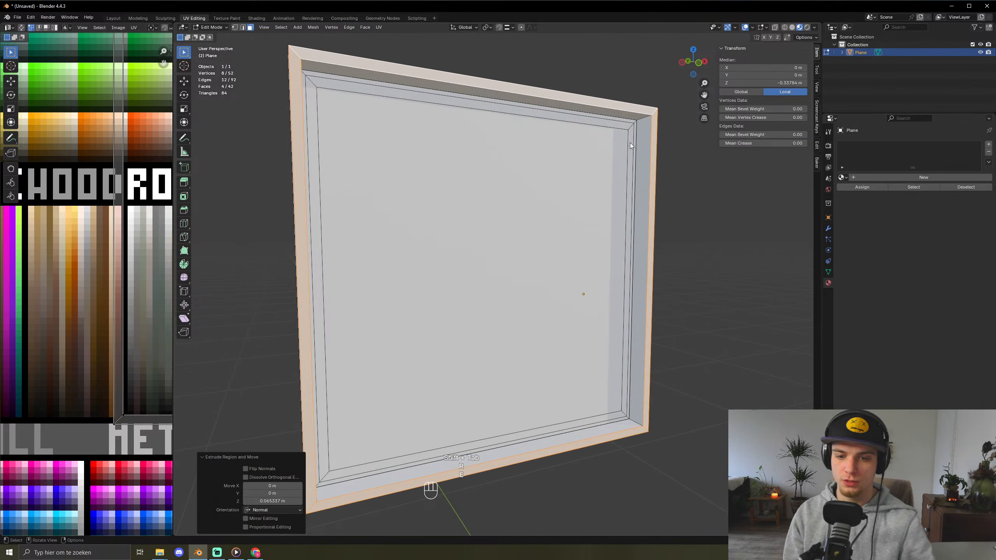
# - Extrude the middle border ring forward by about 0.055 m and the innermost ring by about 0.045 m
pyautogui.keyDown('alt'); pyautogui.click(634, 122); pyautogui.keyUp('alt')
pyautogui.press('e')
pyautogui.click(639, 124)
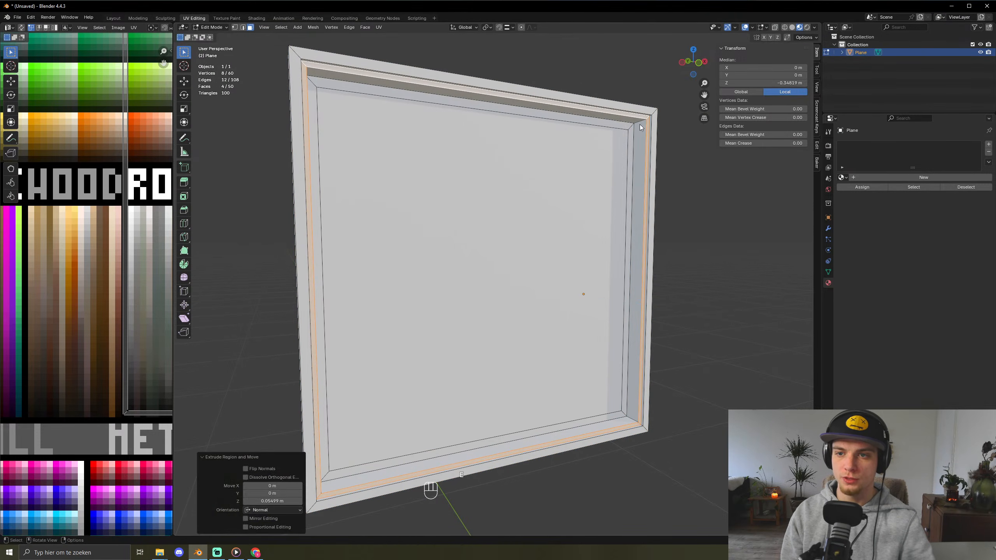
pyautogui.keyDown('alt'); pyautogui.click(631, 128); pyautogui.keyUp('alt')
pyautogui.press('e')
pyautogui.click(683, 182)
# - Examine the stepped window frame inside the full wall opening in Object Mode, and return to mesh editing
pyautogui.press('Tab')
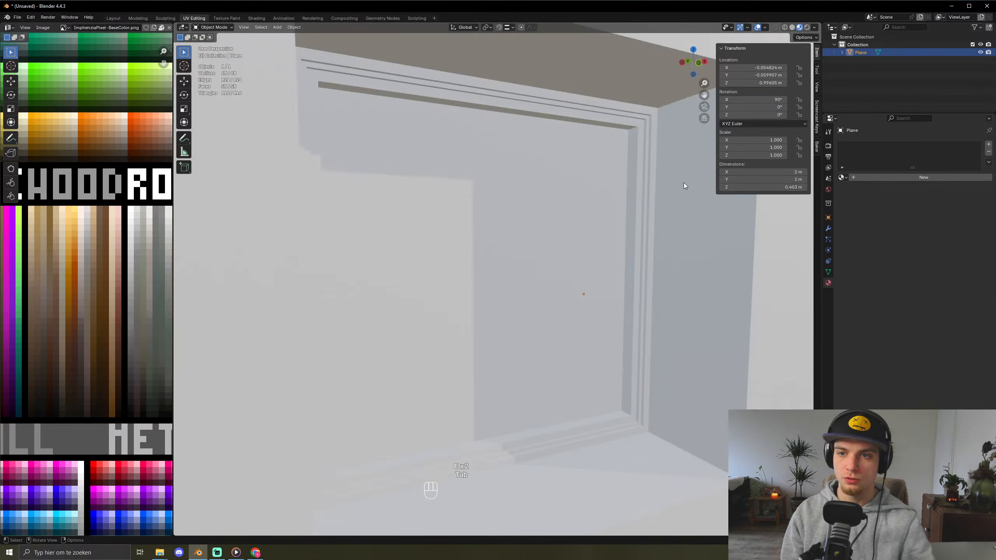
pyautogui.scroll(-6, 684, 185)
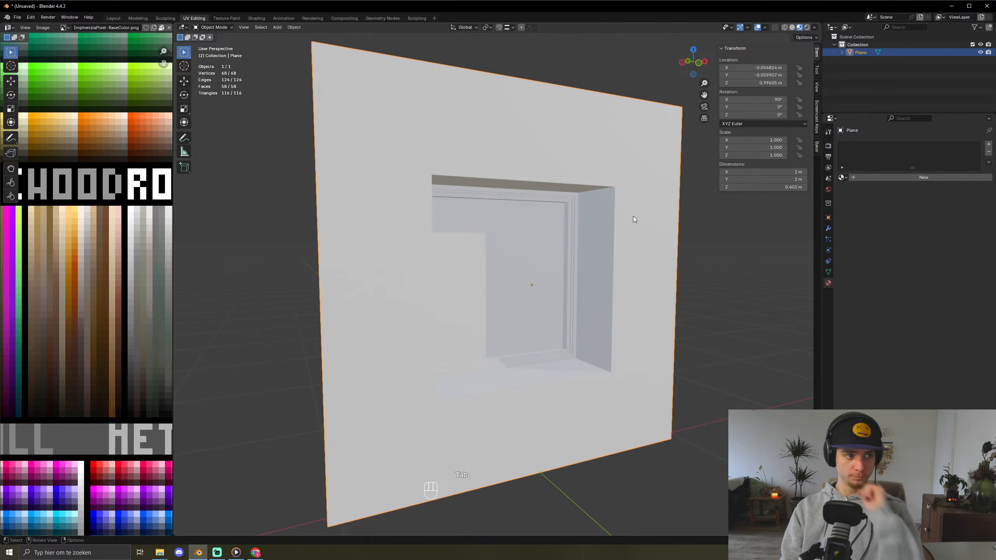
pyautogui.scroll(4, 630, 217)
pyautogui.moveTo(623, 234); pyautogui.dragTo(621, 273, button='middle')
pyautogui.scroll(-8, 623, 272)
pyautogui.press('Tab')
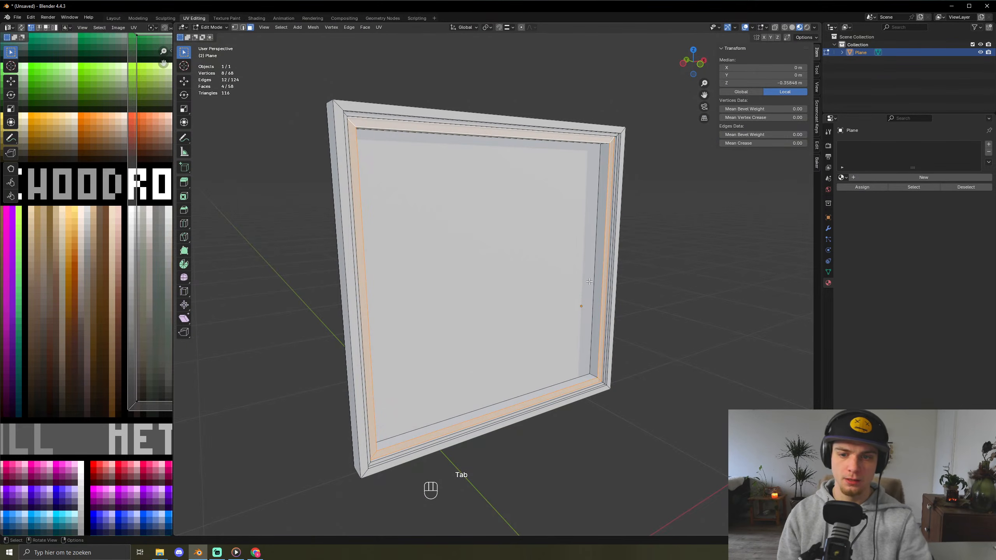
# - Inset the central window pane with zero thickness and extend the selection to the surrounding ring of faces
pyautogui.click(573, 284)
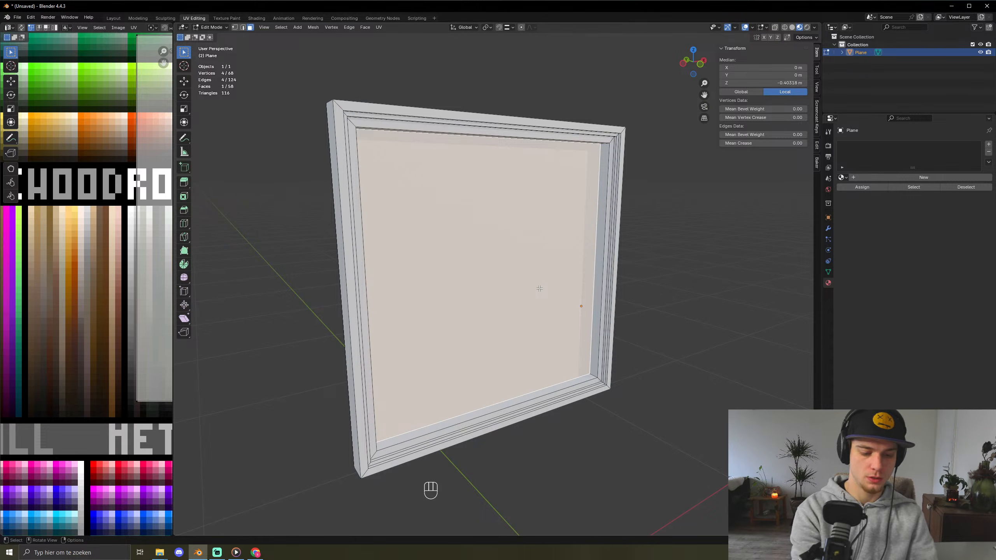
pyautogui.press('i')
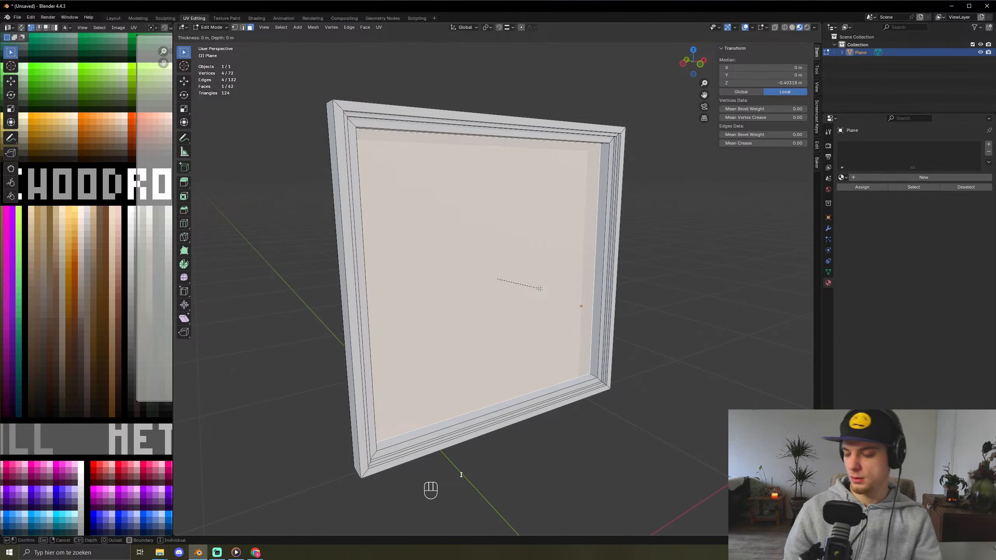
pyautogui.click(539, 288)
pyautogui.press('ctrl+KP_Add')
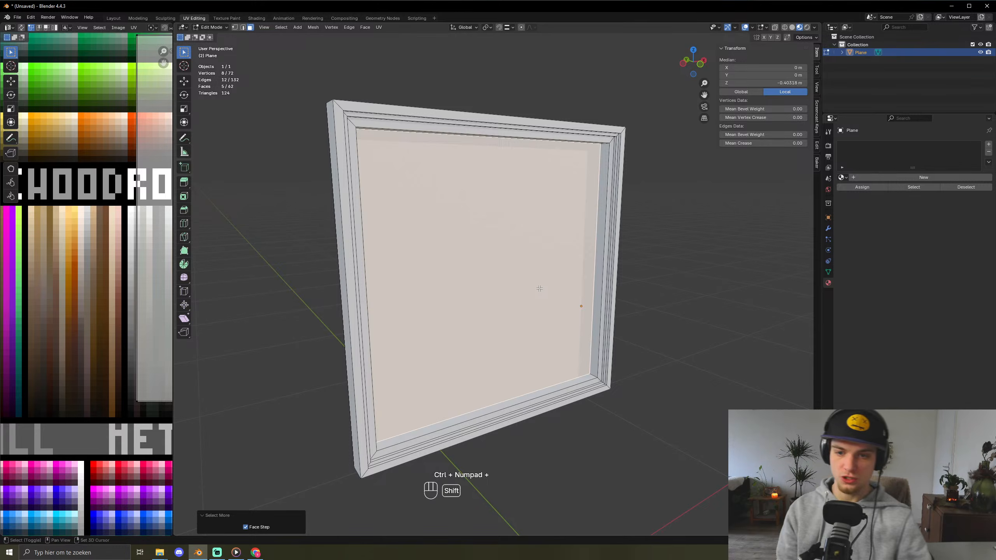
pyautogui.press('x')
pyautogui.click(540, 288)
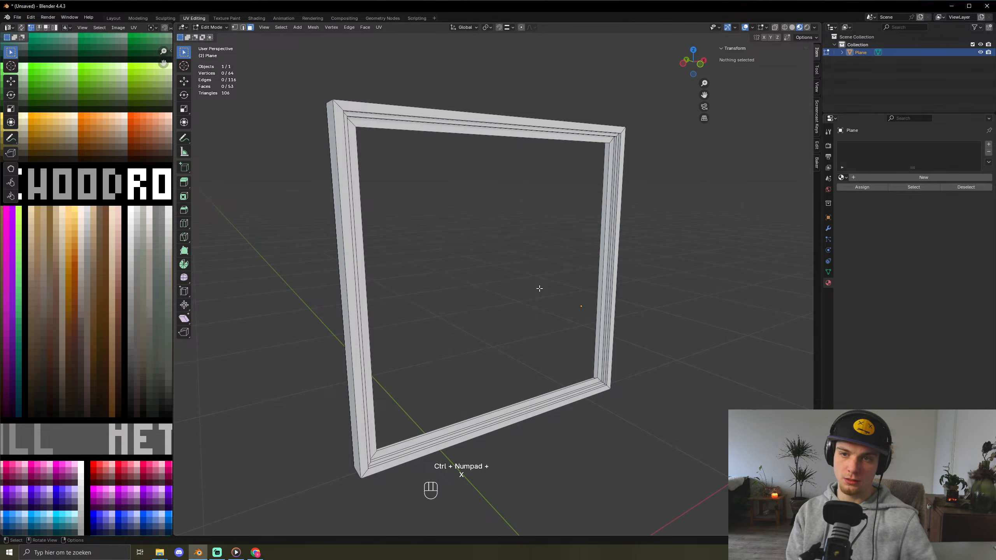
pyautogui.hotkey('ctrl', 'z')
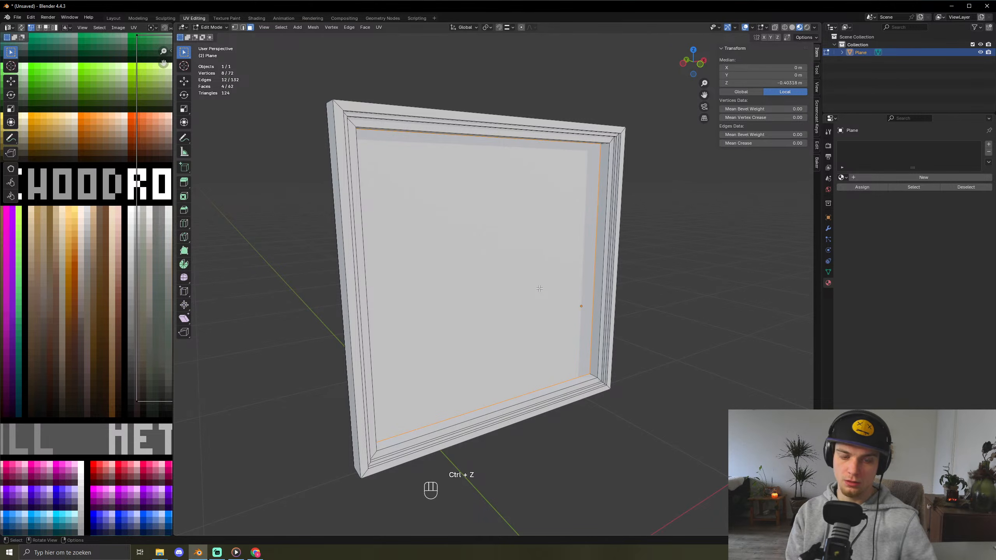
# - Delete the zero-width ring faces around the pane to detach it from the frame
pyautogui.press('x')
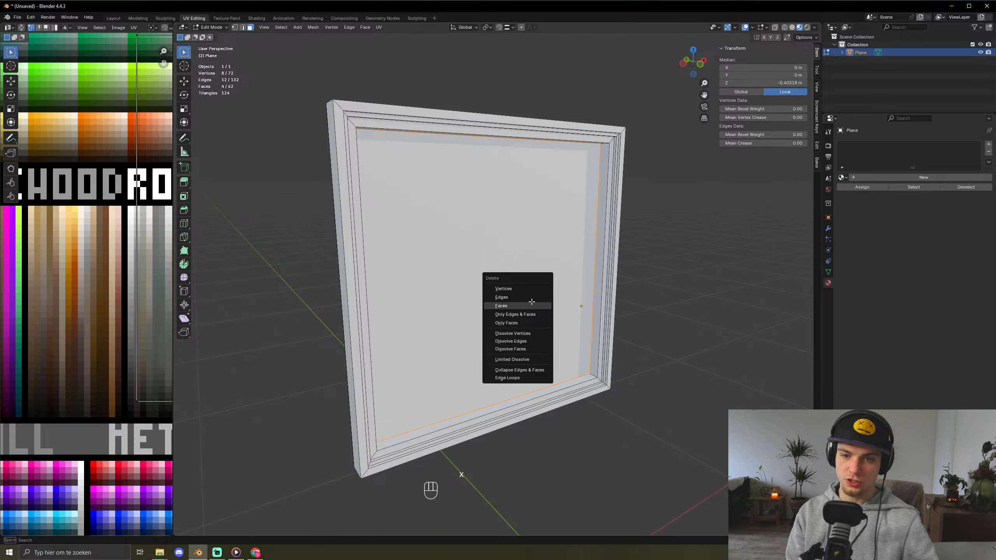
pyautogui.click(531, 305)
# - Add a centred horizontal loop cut that divides the window pane into upper and lower halves
pyautogui.hotkey('ctrl', 'r')
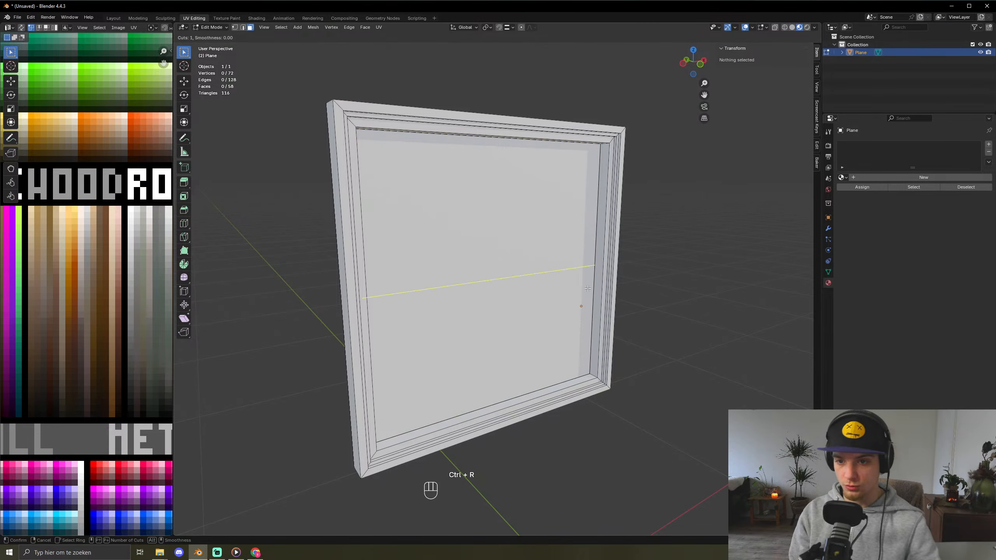
pyautogui.click(590, 287)
pyautogui.rightClick(589, 286)
# - Inset the upper half of the window pane by about 0.018 m
pyautogui.press('4')
pyautogui.press('3')
pyautogui.click(532, 236)
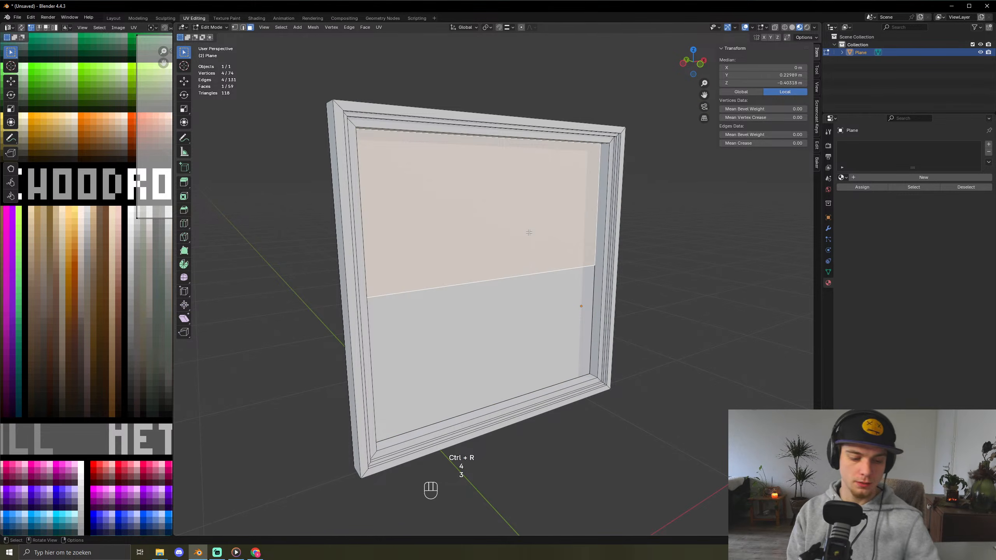
pyautogui.press('i')
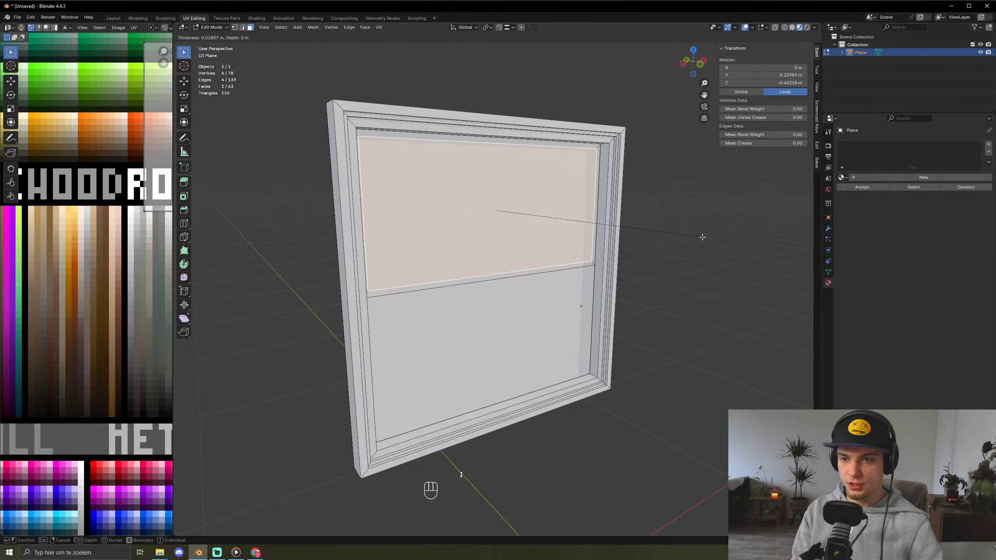
pyautogui.click(703, 237)
pyautogui.press('3')
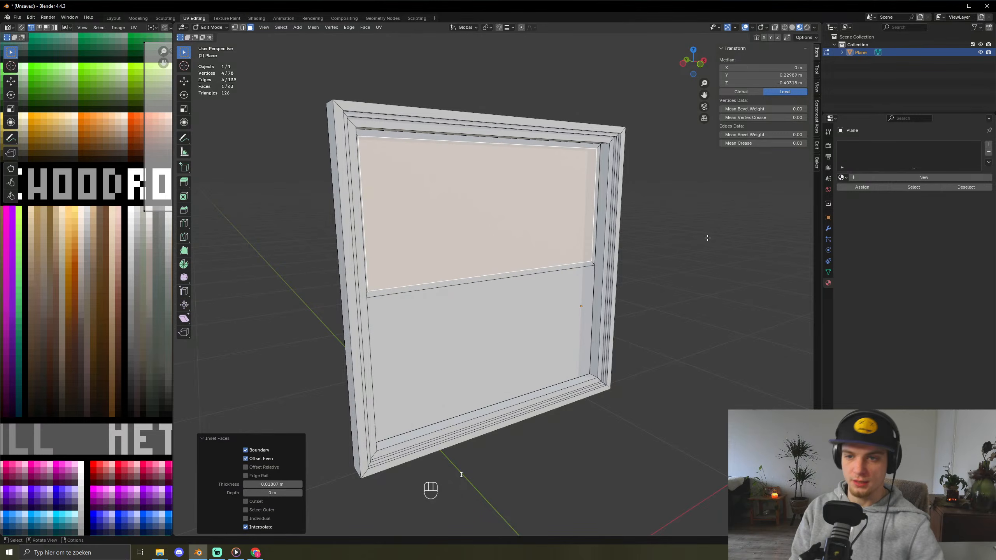
# - Select the ring of faces around the upper pane and extrude it outward by about 0.037 m
pyautogui.keyDown('alt'); pyautogui.click(597, 148); pyautogui.keyUp('alt')
pyautogui.press('e')
pyautogui.click(622, 156)
pyautogui.press('w')
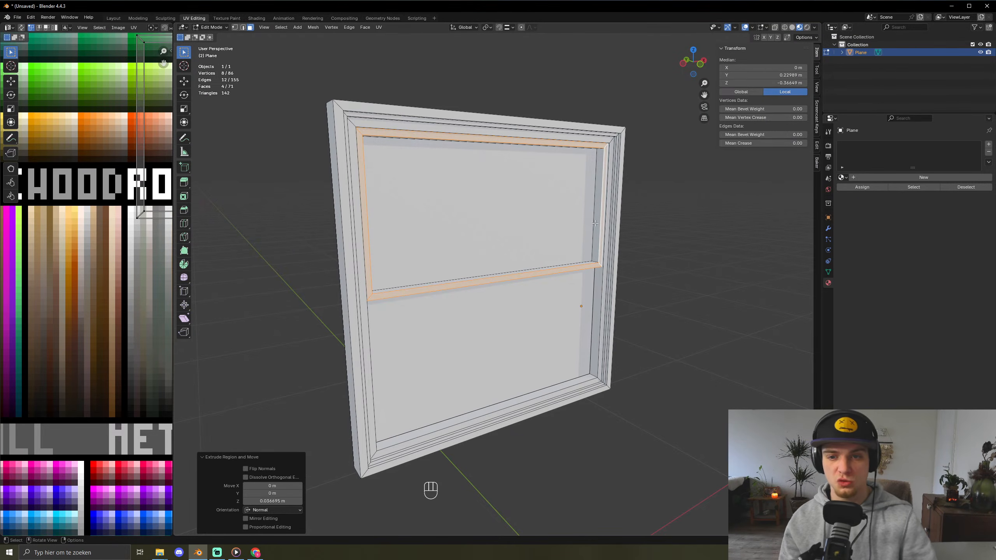
# - Delete the lower pane face and the upper pane face, leaving both halves of the window open
pyautogui.click(532, 333)
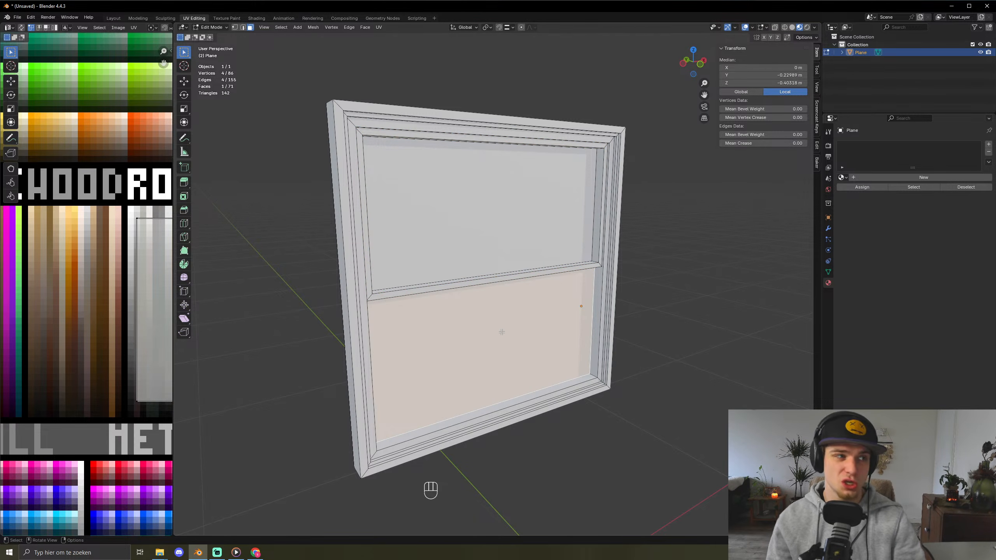
pyautogui.keyDown('shift'); pyautogui.click(529, 184); pyautogui.keyUp('shift')
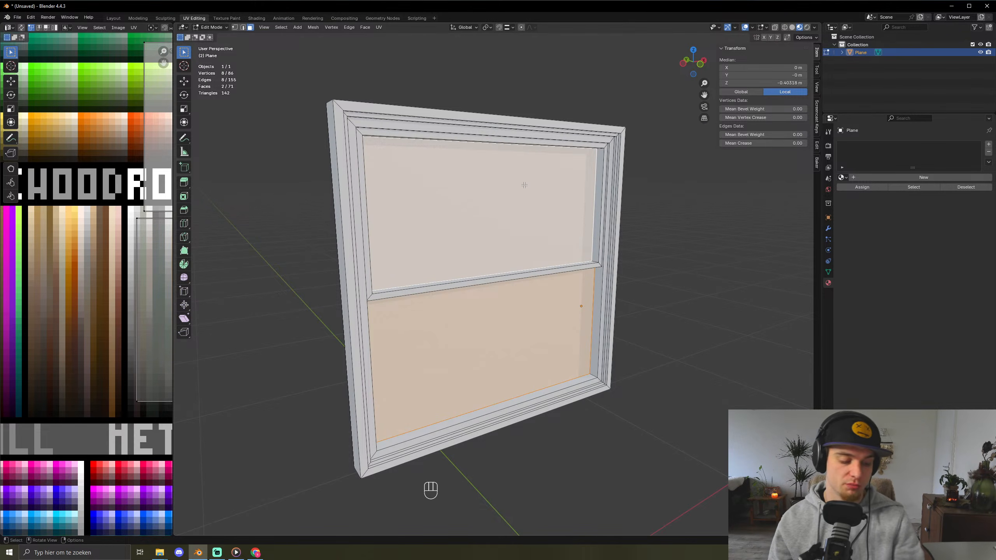
pyautogui.press('x')
pyautogui.click(525, 185)
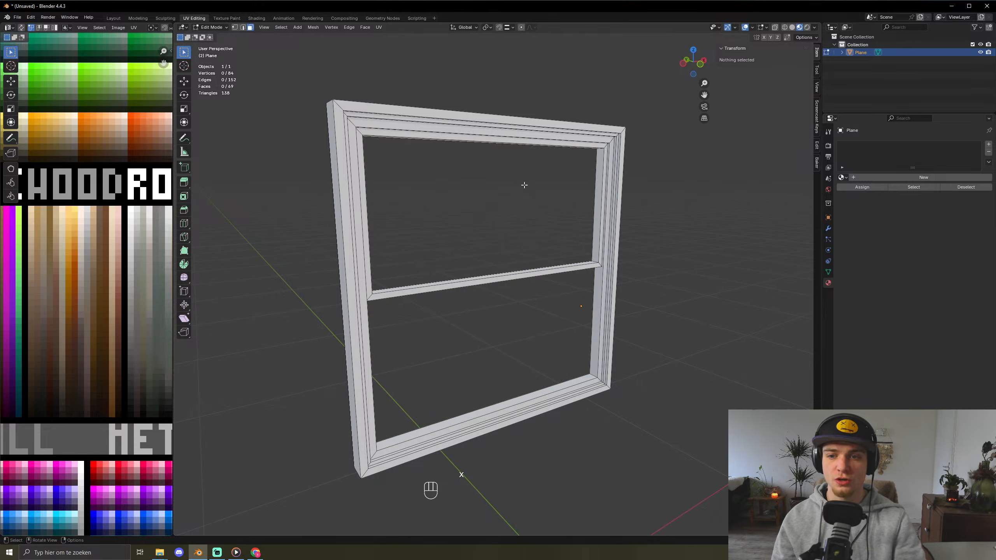
# - Add a centred loop cut around the inner sides of the upper sash frame and fill it with a pane face
pyautogui.moveTo(524, 185); pyautogui.dragTo(549, 205, button='middle')
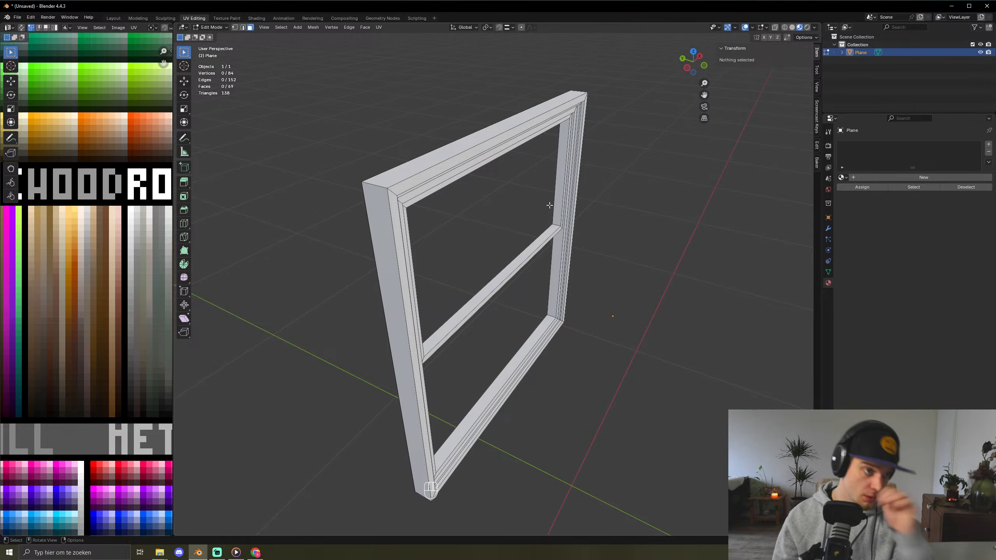
pyautogui.hotkey('ctrl', 'r')
pyautogui.click(556, 224)
pyautogui.rightClick(556, 224)
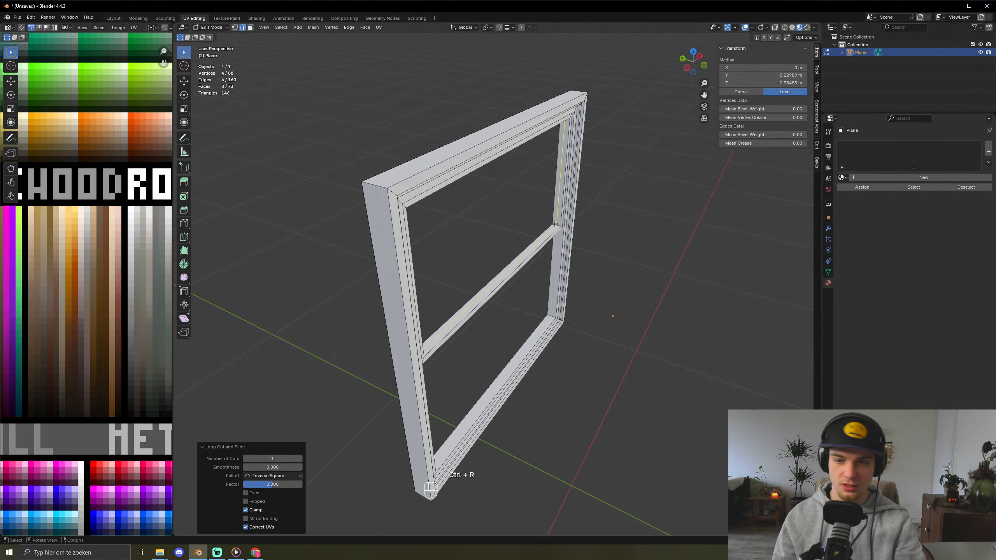
pyautogui.press('f')
pyautogui.moveTo(555, 224); pyautogui.dragTo(486, 236, button='middle')
pyautogui.scroll(6, 483, 234)
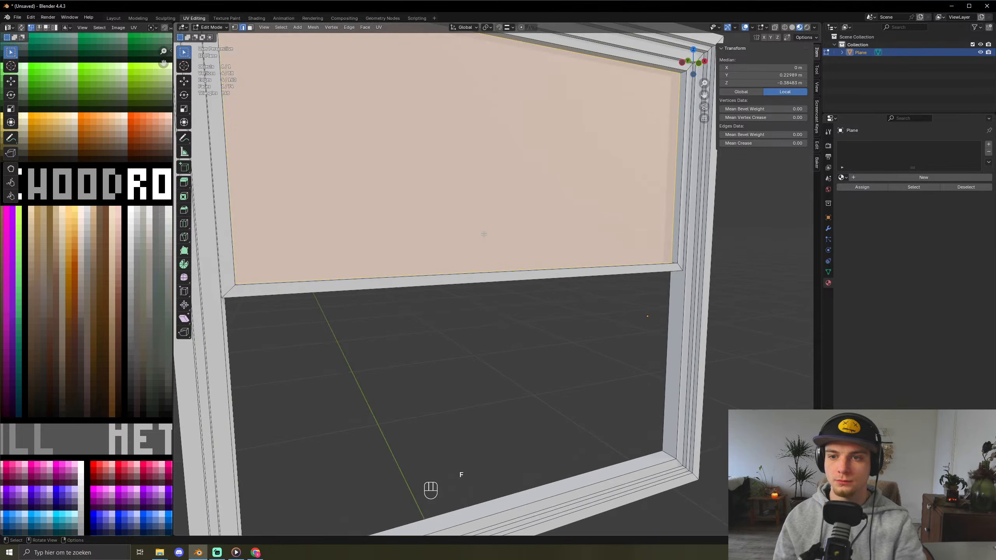
pyautogui.scroll(-5, 483, 234)
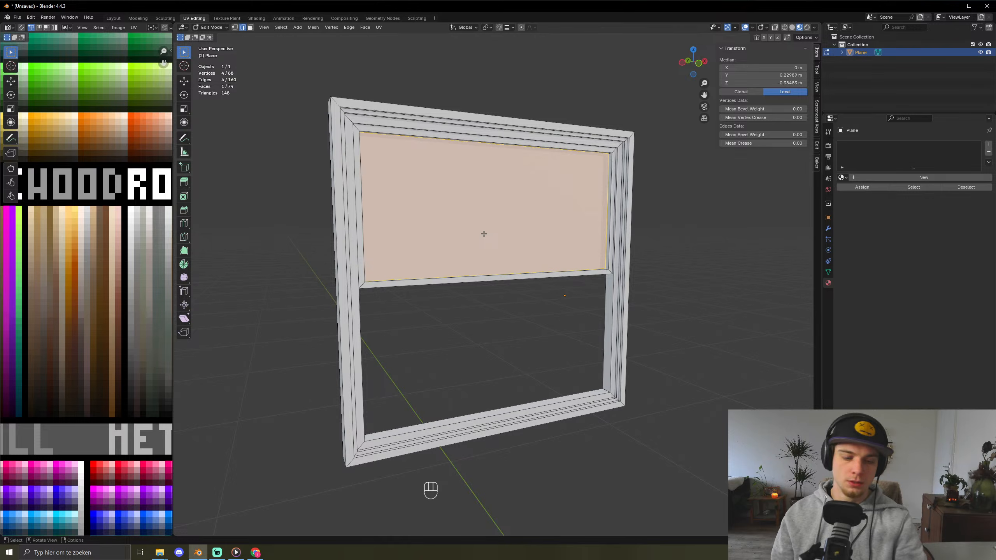
# - Reveal the hidden wall geometry and select the whole model
pyautogui.hotkey('alt', 'a')
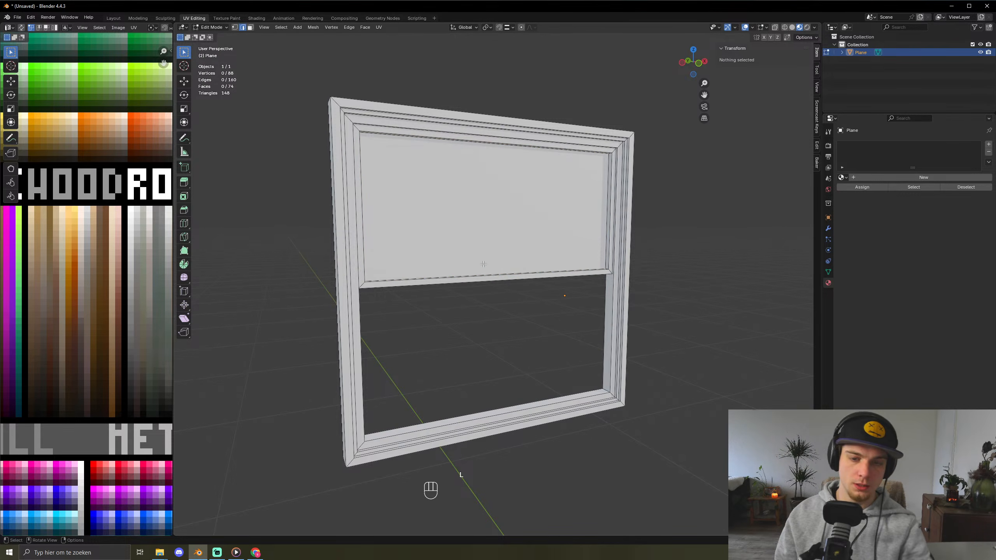
pyautogui.hotkey('alt', 'h')
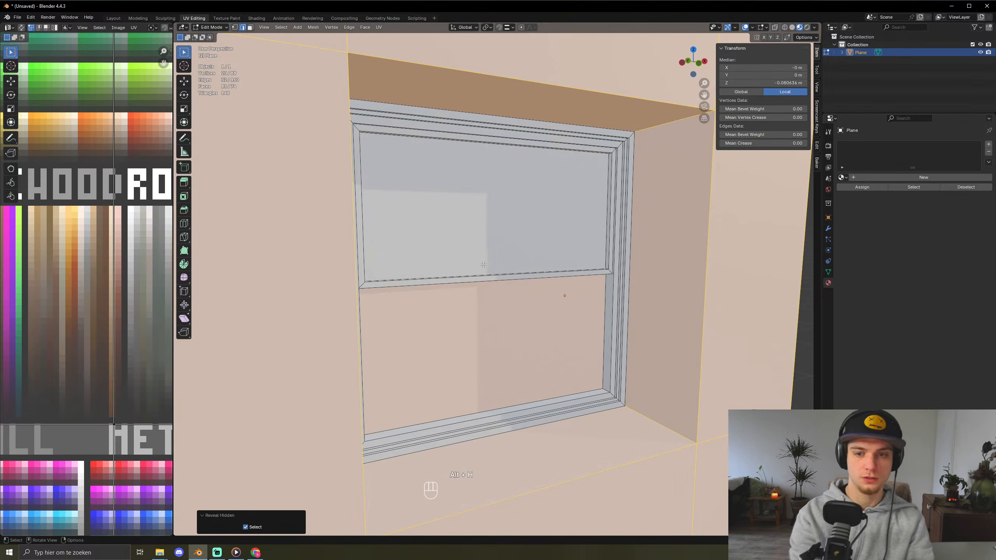
pyautogui.press('a')
pyautogui.scroll(-1, 470, 282)
pyautogui.scroll(-3, 132, 279)
# - Scale all UVs to 0 and move the collapsed point onto the dark strip between the wood and rock swatches
pyautogui.press('a')
pyautogui.press('s')
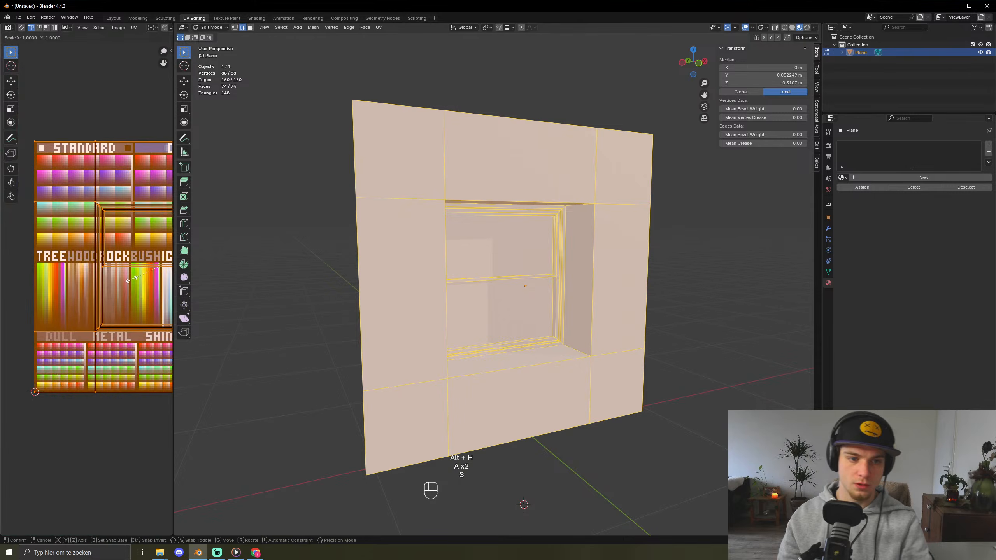
pyautogui.press('KP_0')
pyautogui.press('KP_Enter')
pyautogui.press('g')
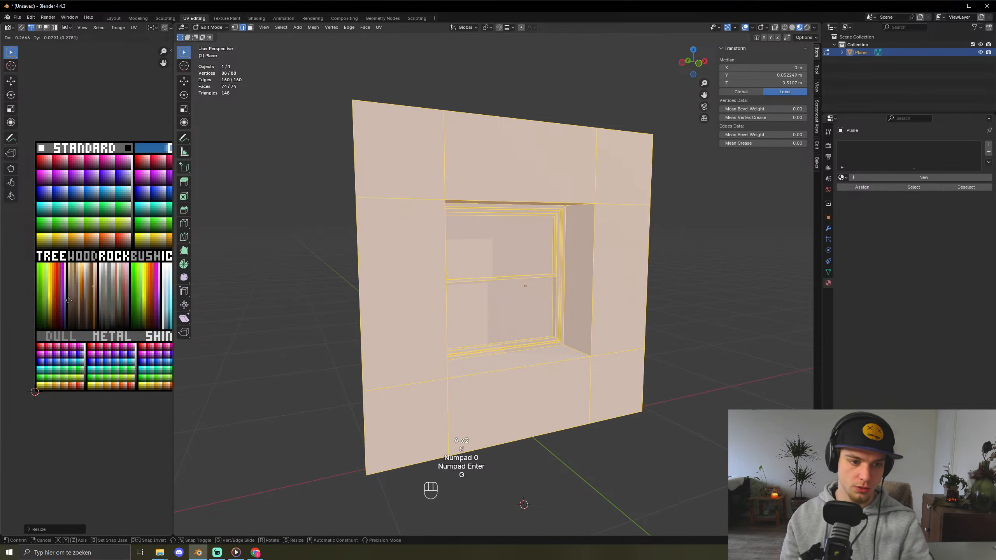
pyautogui.click(70, 313)
# - Create a new material for the wall object and name it pallette
pyautogui.click(925, 177)
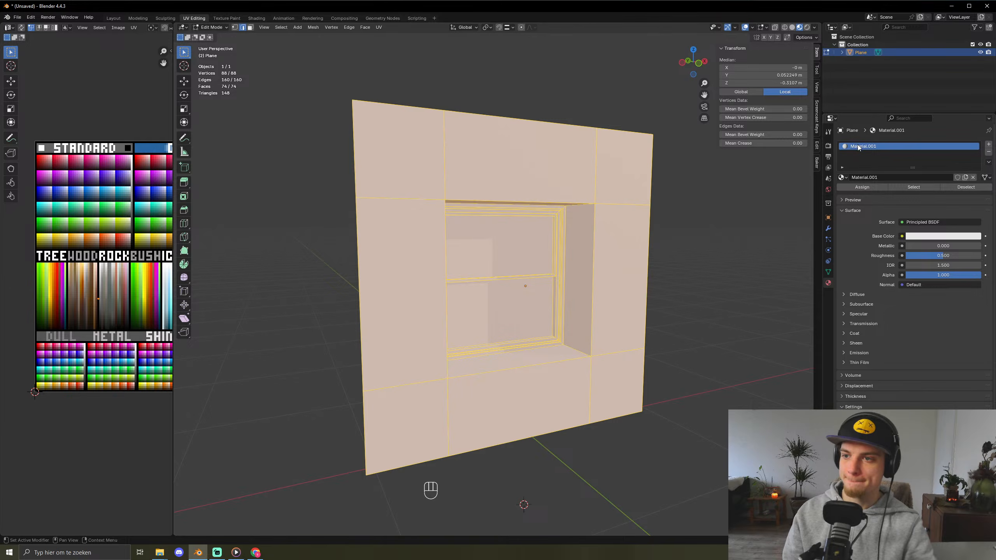
pyautogui.doubleClick(857, 146)
pyautogui.write('pallette')
pyautogui.press('Return')
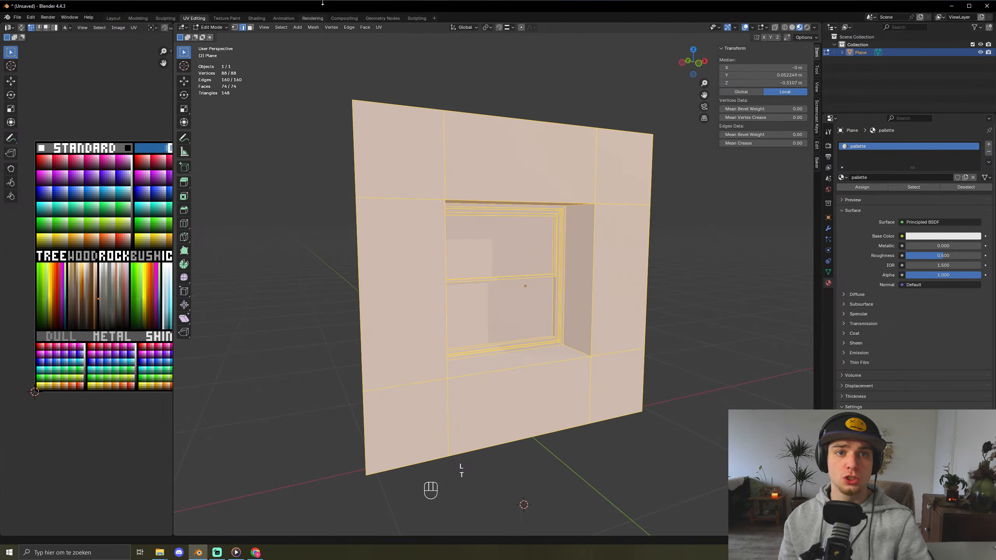
# - In the Shading workspace, run Principled Texture Setup on the Principled BSDF with the base colour and emission images from the Textures folder
pyautogui.click(257, 18)
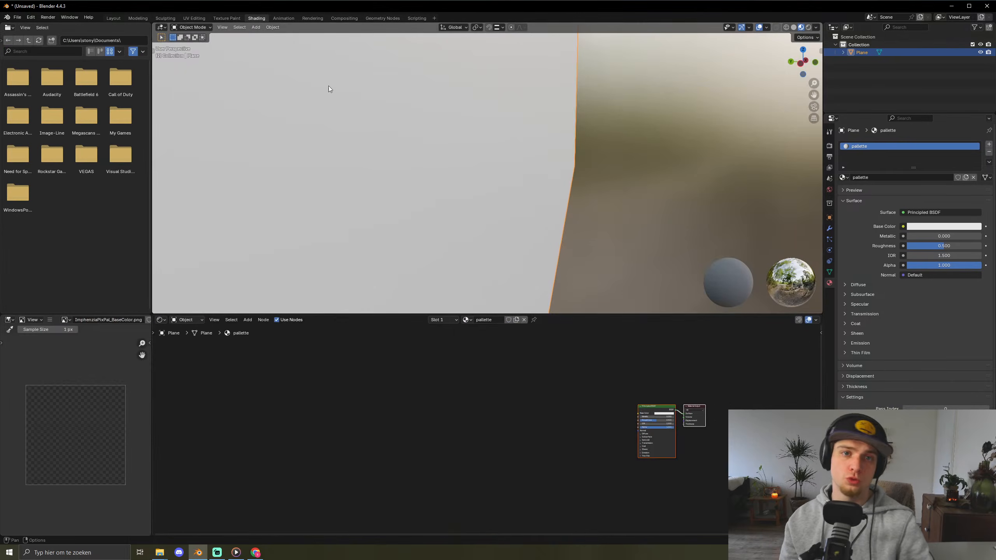
pyautogui.click(650, 418)
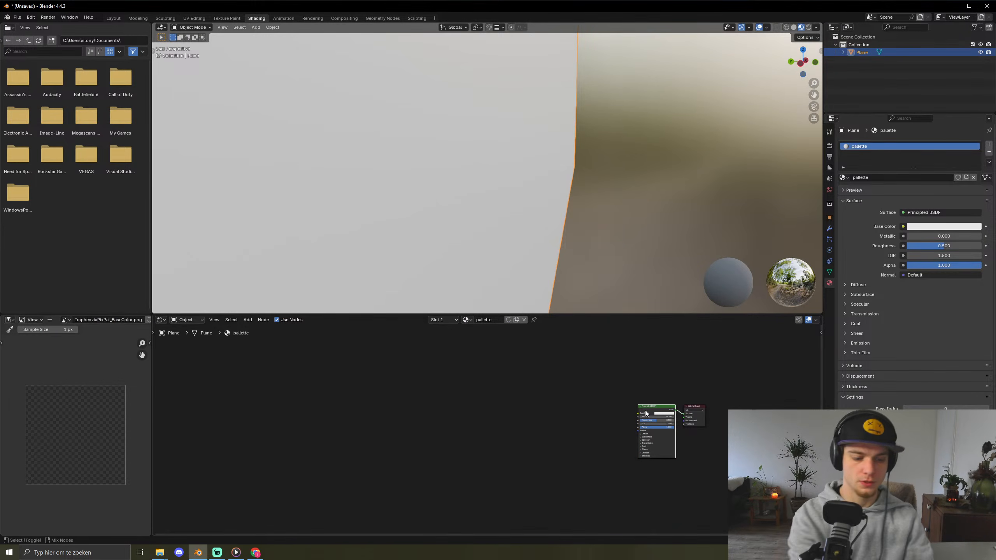
pyautogui.hotkey('ctrl', 'shift', 't')
pyautogui.scroll(-5, 340, 348)
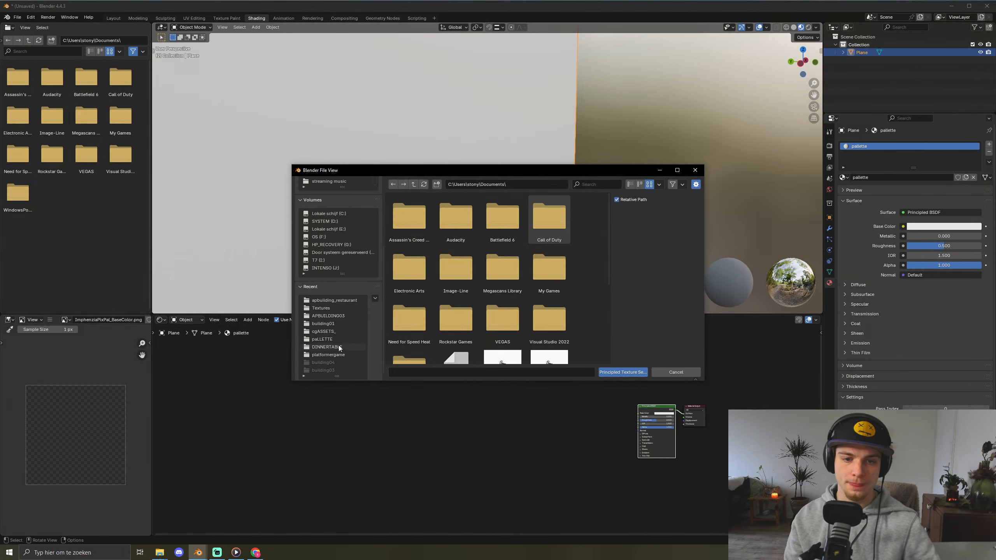
pyautogui.click(321, 309)
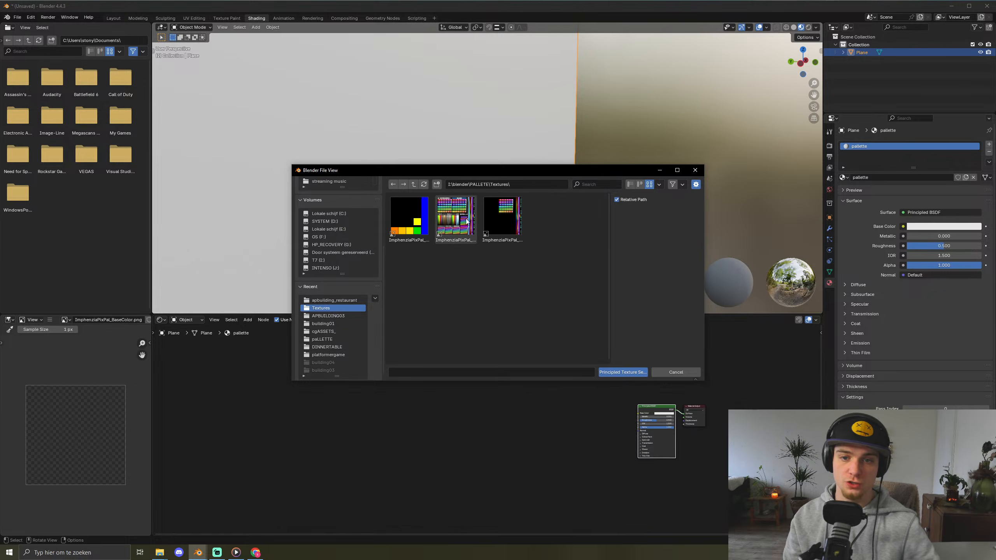
pyautogui.click(502, 218)
pyautogui.keyDown('shift'); pyautogui.click(427, 221); pyautogui.keyUp('shift')
pyautogui.click(628, 374)
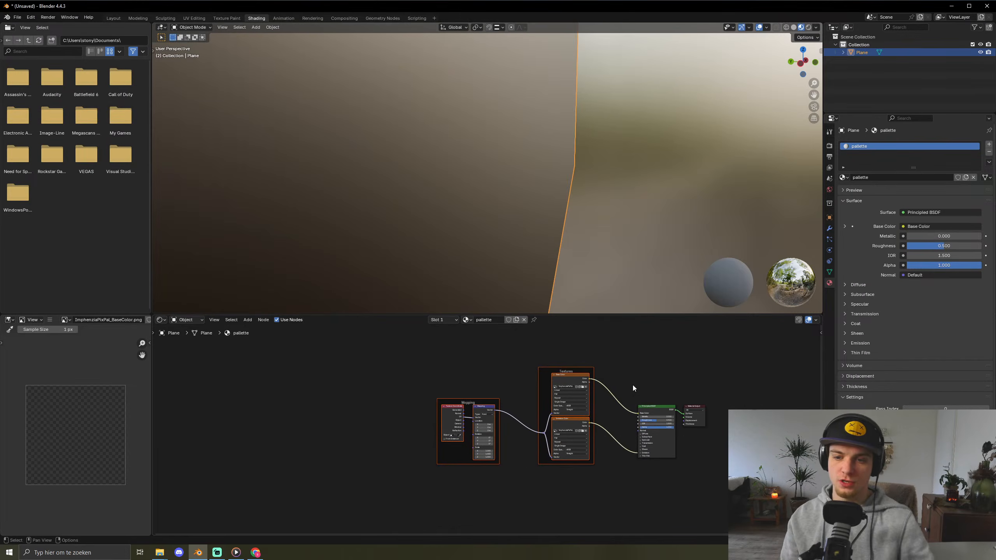
# - Set the material's roughness to 1.000 and return to the UV Editing workspace to view the textured wall in Object Mode
pyautogui.moveTo(352, 110)
pyautogui.mouseDown(button='middle')
pyautogui.moveTo(474, 245)
pyautogui.moveTo(490, 137)
pyautogui.moveTo(468, 251)
pyautogui.mouseUp(button='middle')
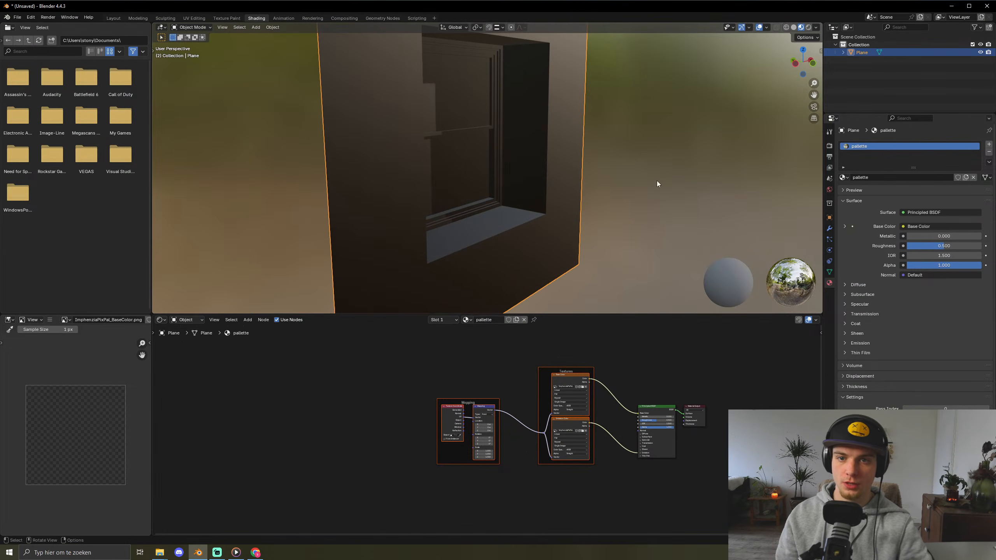
pyautogui.moveTo(945, 245); pyautogui.dragTo(983, 244)
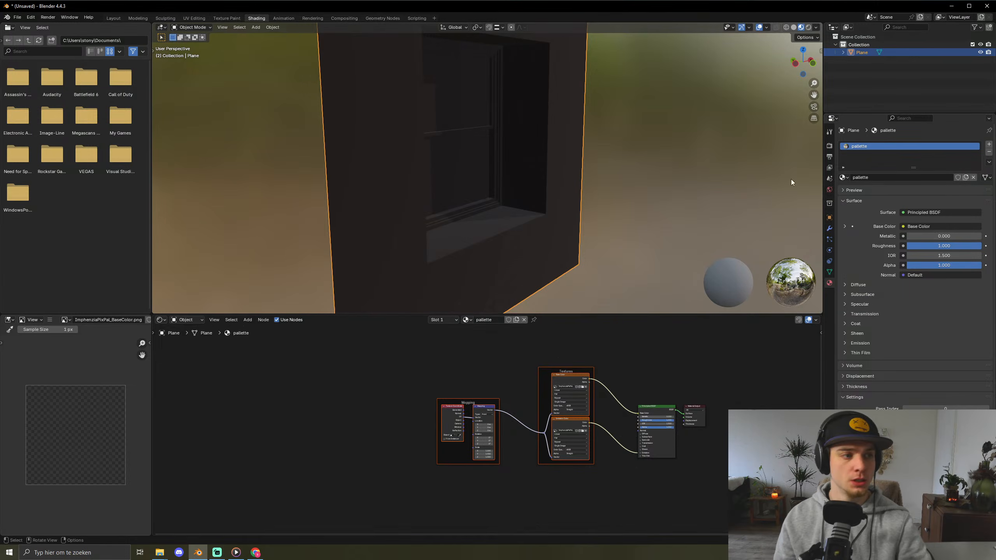
pyautogui.click(194, 18)
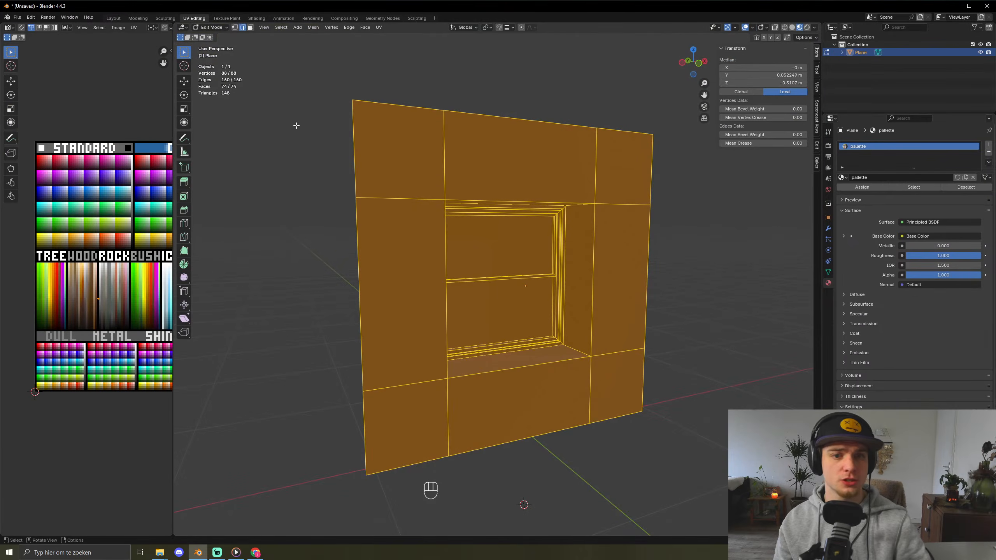
pyautogui.press('Tab')
pyautogui.moveTo(746, 301)
pyautogui.mouseDown(button='middle')
pyautogui.moveTo(663, 324)
pyautogui.moveTo(739, 299)
pyautogui.mouseUp(button='middle')
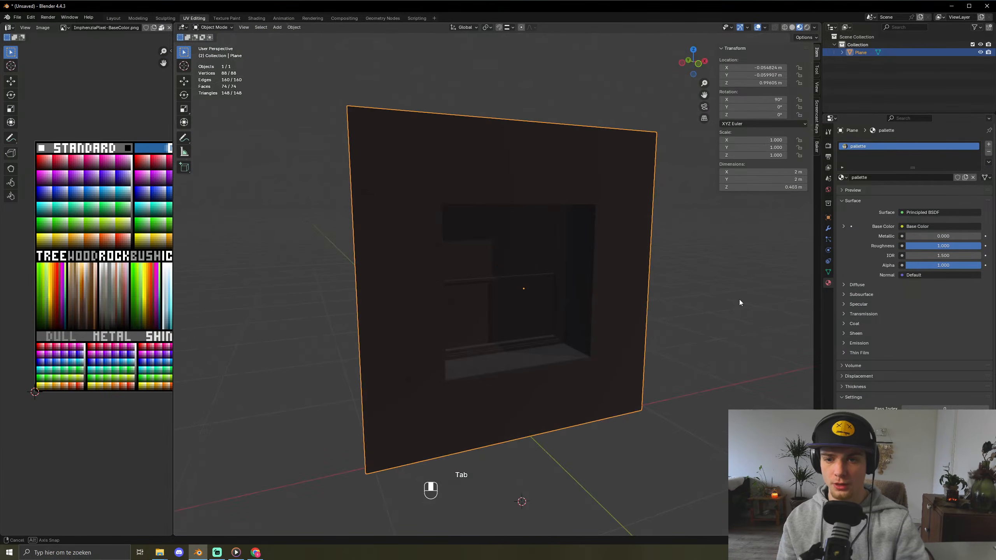
pyautogui.scroll(-1, 491, 281)
pyautogui.scroll(2, 491, 281)
pyautogui.scroll(-2, 490, 281)
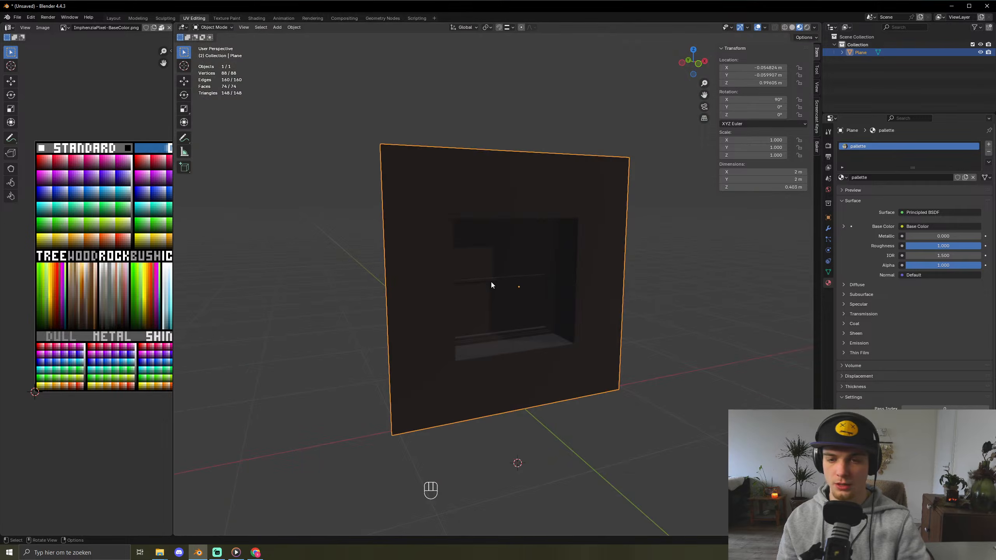
# - Return to Edit Mode with face selection and hide the linked wall faces, isolating the window frame
pyautogui.press('Tab')
pyautogui.click(496, 276)
pyautogui.press('3')
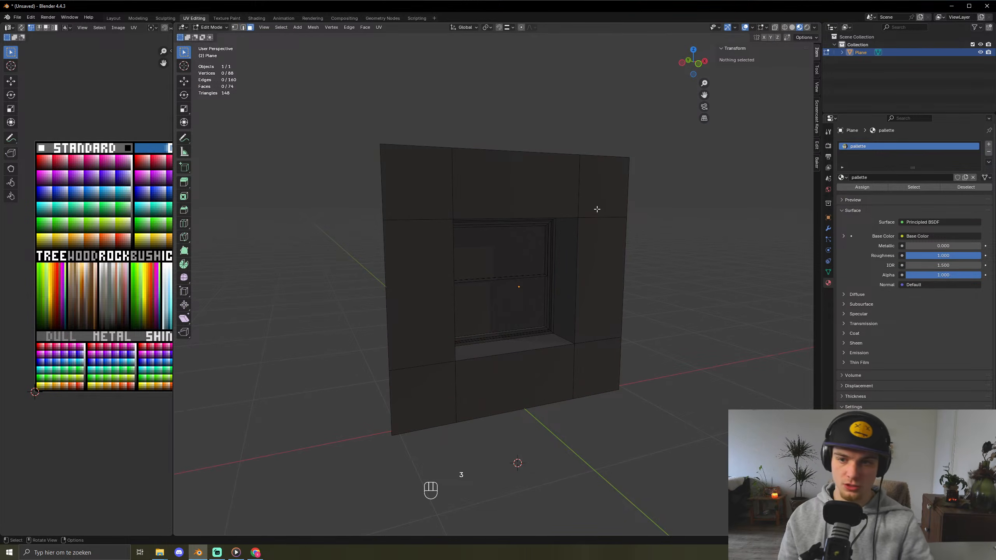
pyautogui.press('l')
pyautogui.press('h')
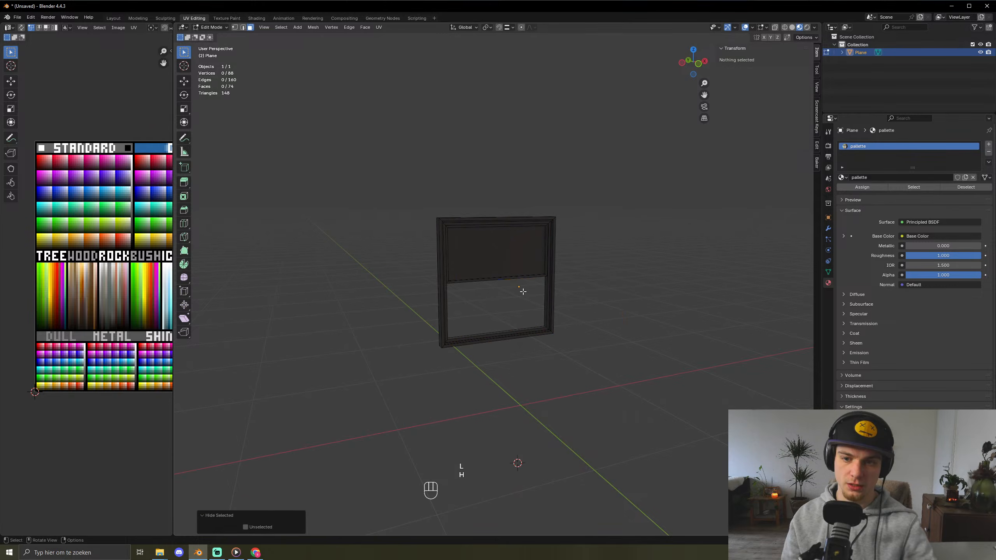
# - Enable snapping and duplicate the linked upper sash with its pane straight down along Z into the lower opening
pyautogui.click(534, 244)
pyautogui.scroll(3, 534, 244)
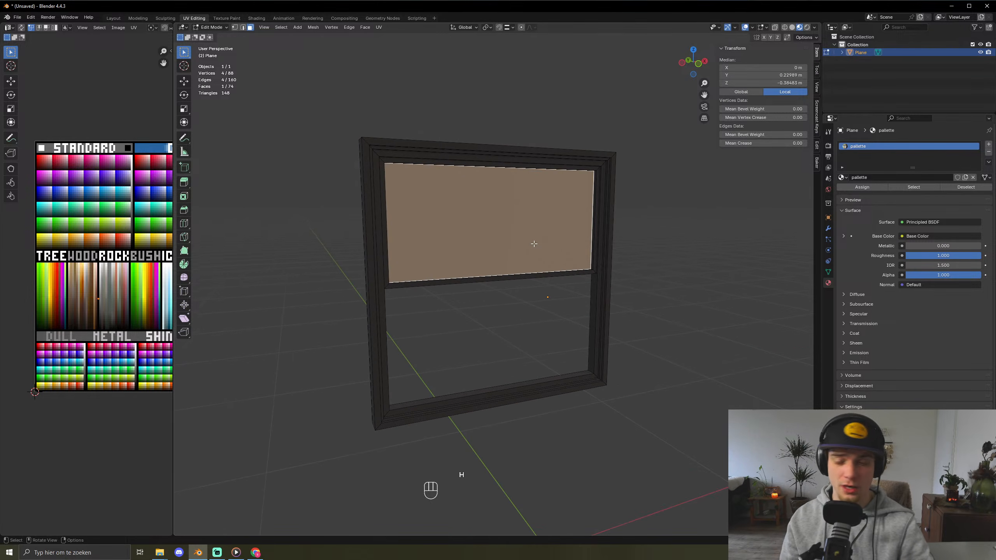
pyautogui.press('l')
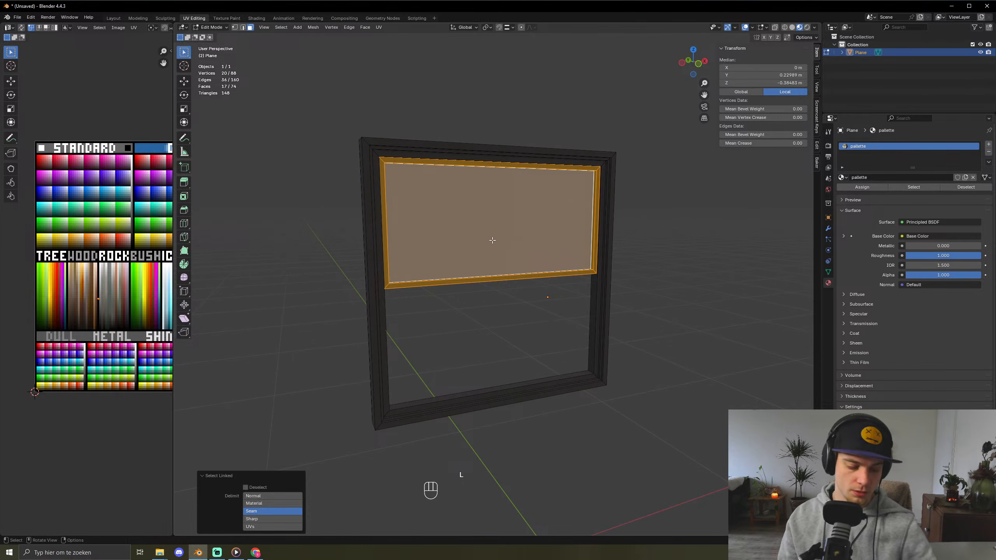
pyautogui.hotkey('shift', 'Tab')
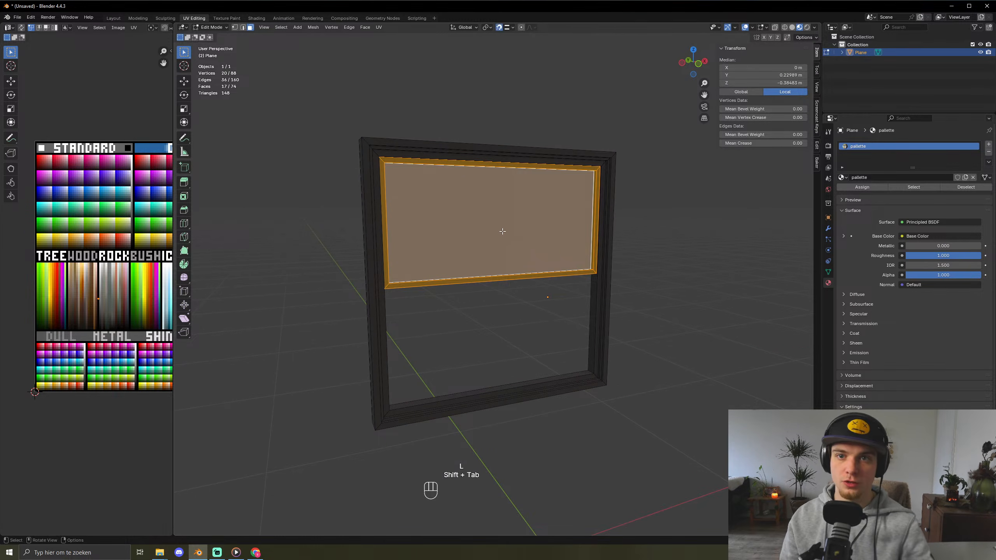
pyautogui.click(487, 27)
pyautogui.hotkey('shift', 'd')
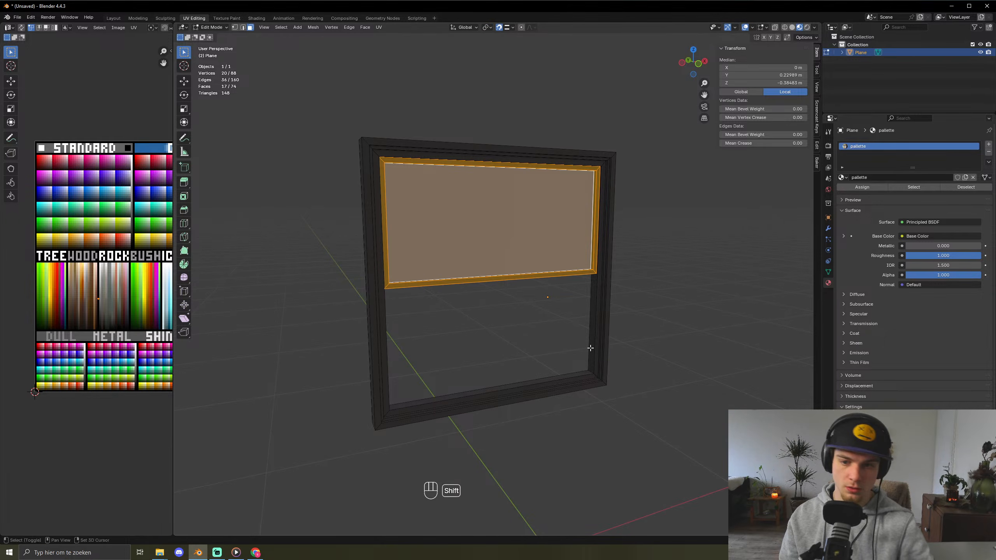
pyautogui.press('z')
pyautogui.click(486, 308)
# - Move the duplicated lower sash along the global Y axis, clear of the window frame
pyautogui.moveTo(487, 309); pyautogui.dragTo(548, 326, button='middle')
pyautogui.press('g')
pyautogui.press('y')
pyautogui.click(521, 345)
pyautogui.press('h')
pyautogui.press('u')
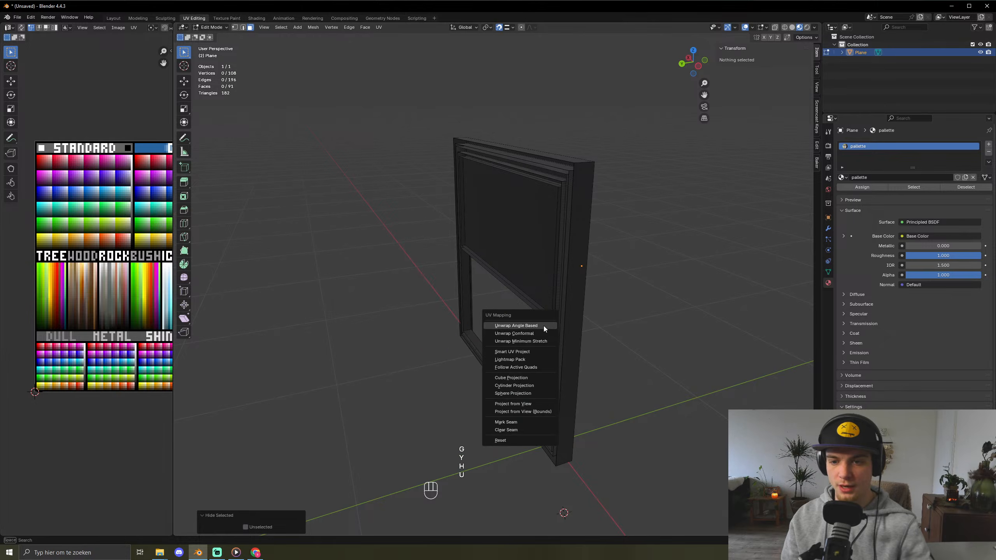
pyautogui.hotkey('ctrl', 'z')
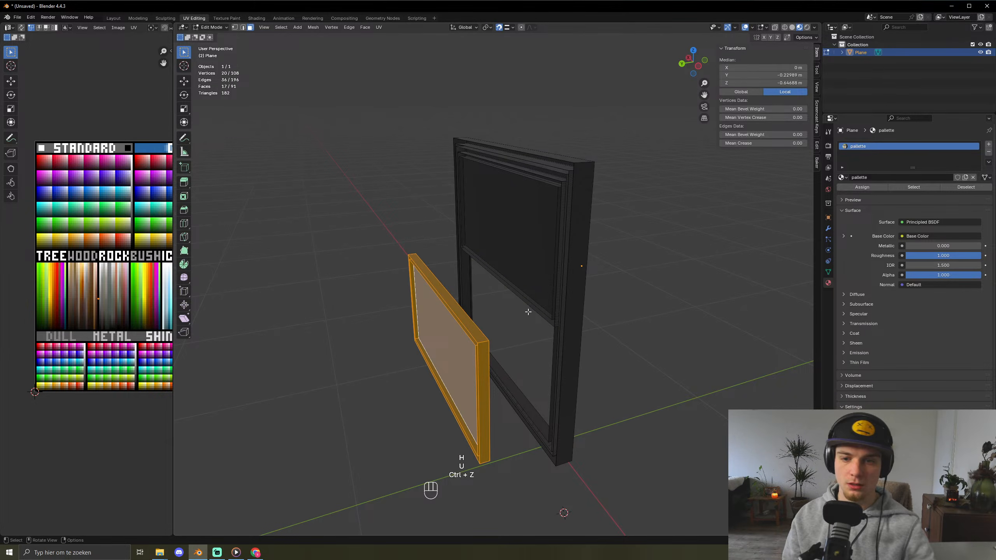
pyautogui.press('h')
pyautogui.press('u')
pyautogui.hotkey('ctrl', 'z')
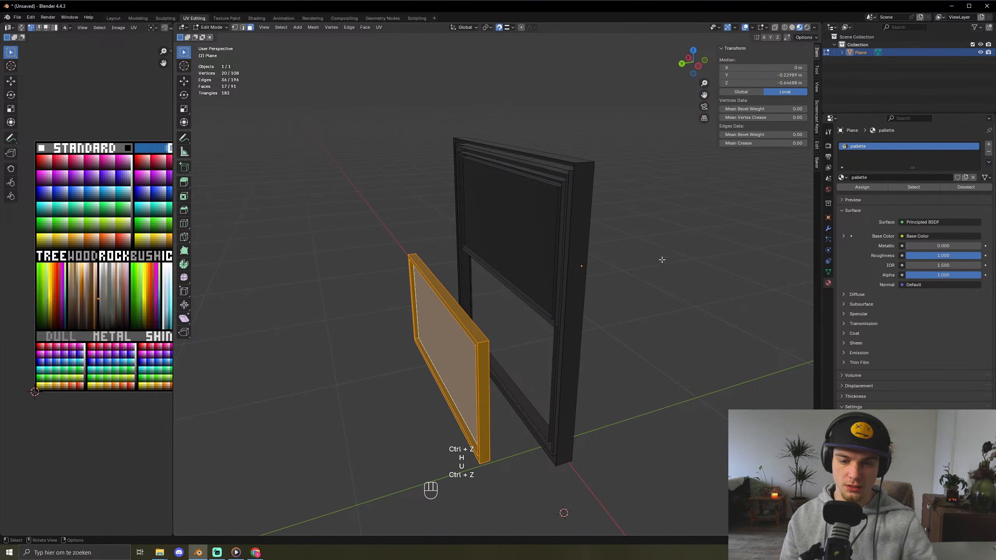
# - Move the lower sash about -0.225 m along global Y with snapping, flush against the face of the upper sash
pyautogui.press('g')
pyautogui.press('y')
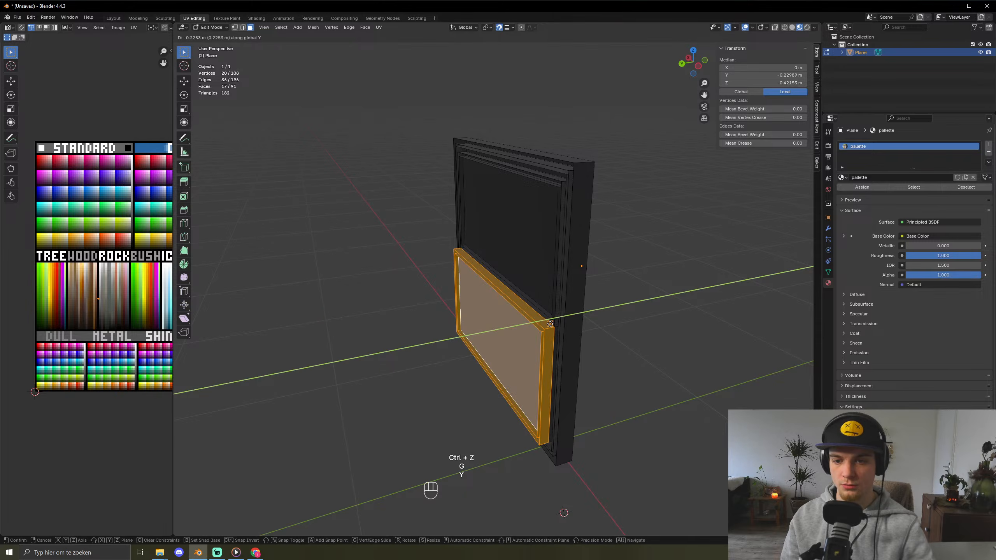
pyautogui.click(550, 324)
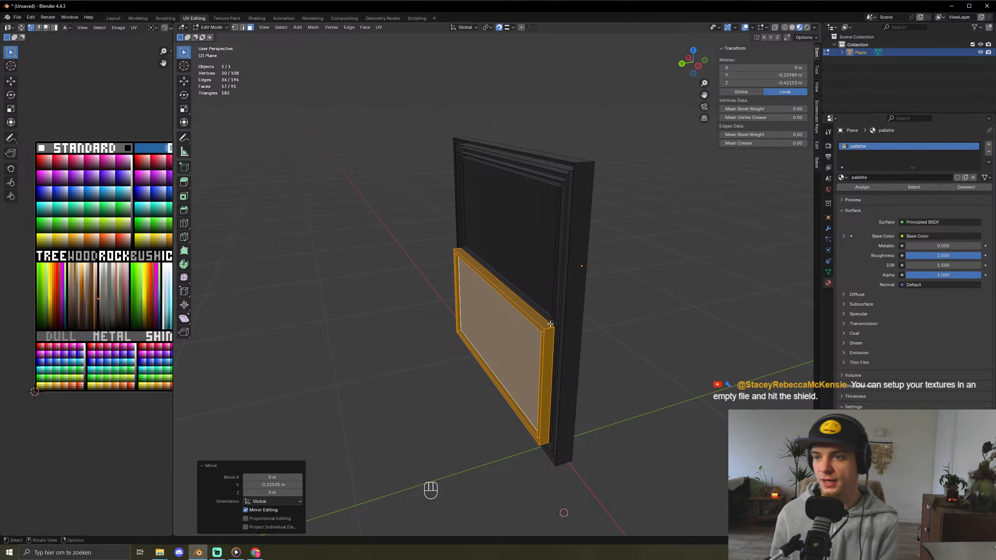
# - Enable Fake User on the palette material
pyautogui.click(958, 178)
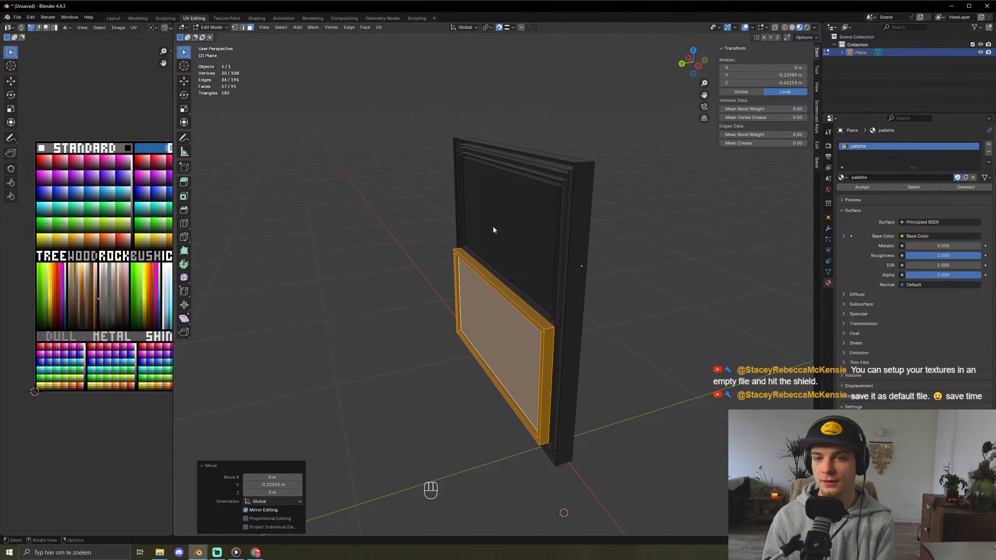
pyautogui.moveTo(493, 227); pyautogui.dragTo(502, 229, button='middle')
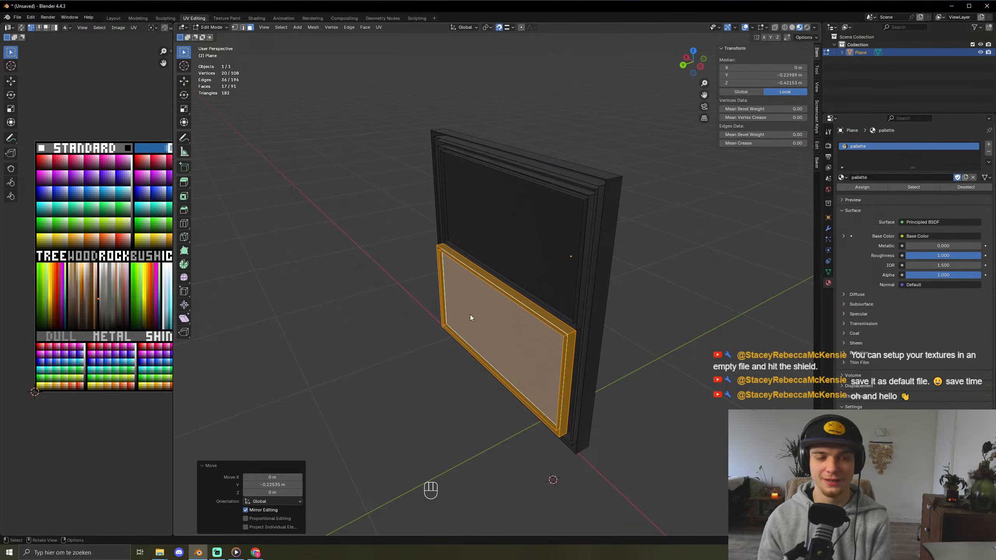
pyautogui.moveTo(504, 361); pyautogui.dragTo(458, 335, button='middle')
pyautogui.moveTo(563, 229); pyautogui.dragTo(523, 193, button='middle')
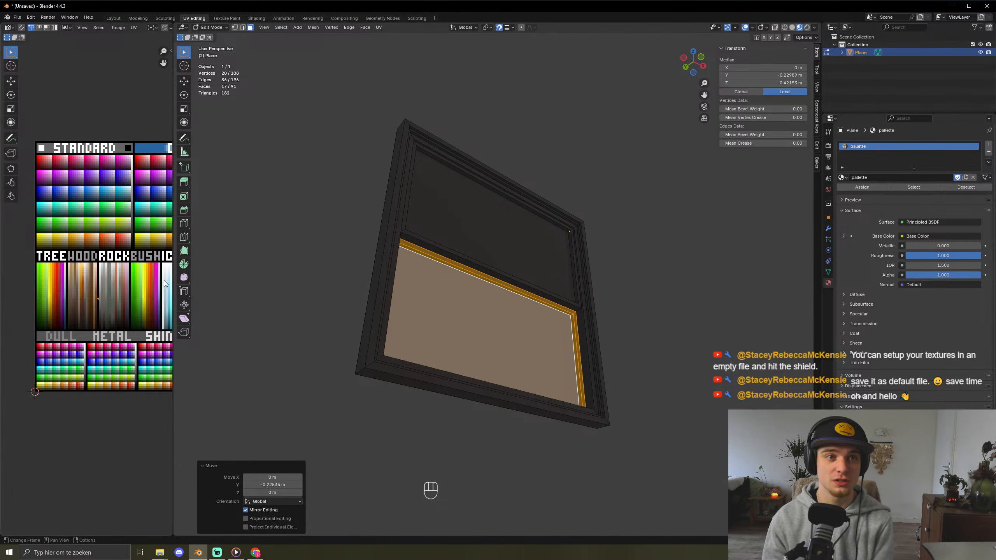
pyautogui.moveTo(465, 439); pyautogui.dragTo(629, 375, button='middle')
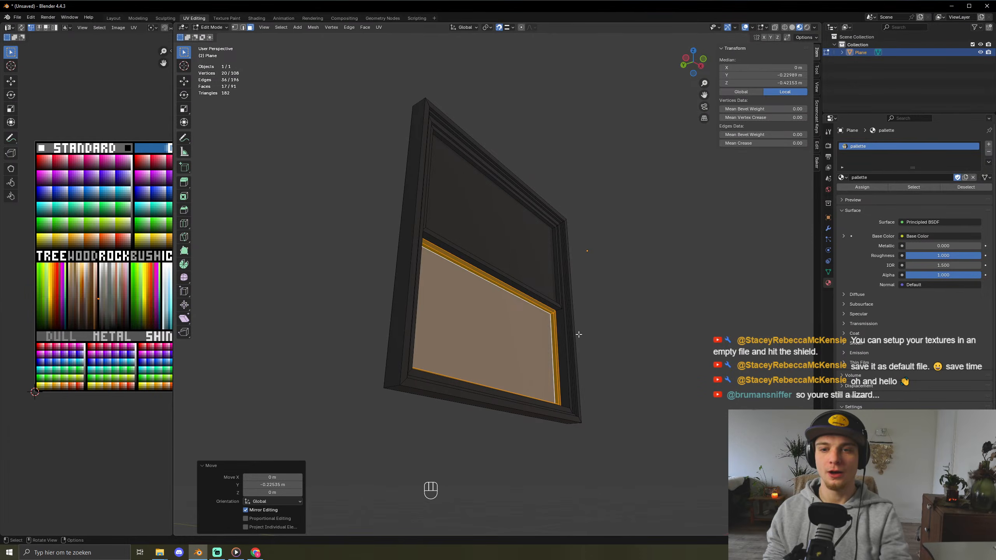
pyautogui.moveTo(579, 335); pyautogui.dragTo(509, 368, button='middle')
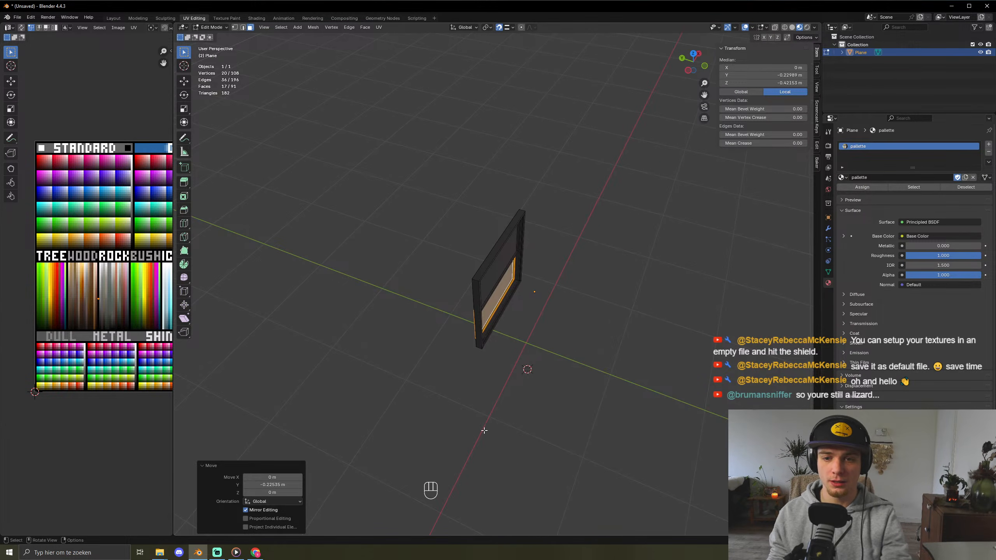
pyautogui.moveTo(454, 404); pyautogui.dragTo(440, 387, button='middle')
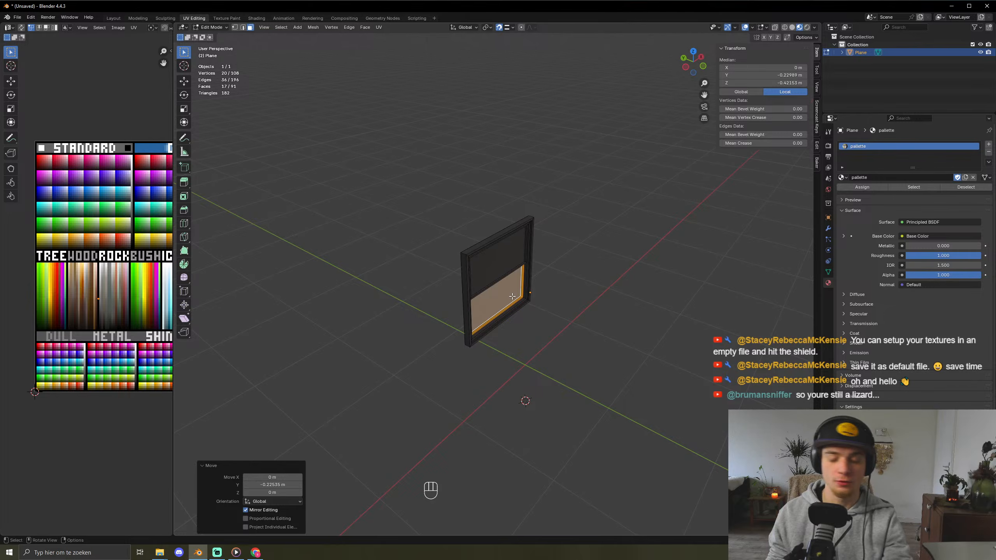
pyautogui.moveTo(512, 296); pyautogui.dragTo(475, 313, button='middle')
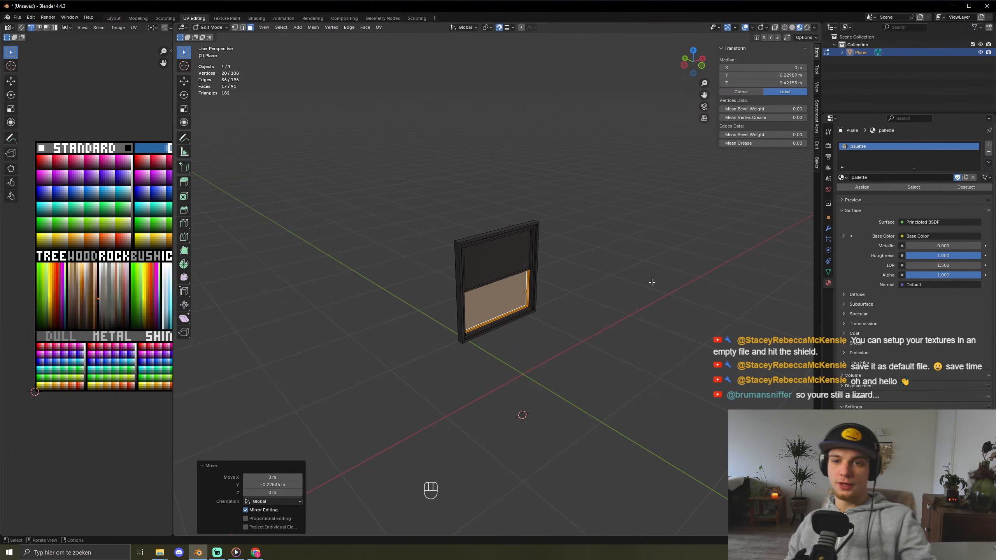
# - Select the linked sashes and outer window frame and move their UVs onto a brown swatch of the WOOD palette
pyautogui.press('Tab')
pyautogui.moveTo(652, 282); pyautogui.dragTo(589, 280, button='middle')
pyautogui.press('Tab')
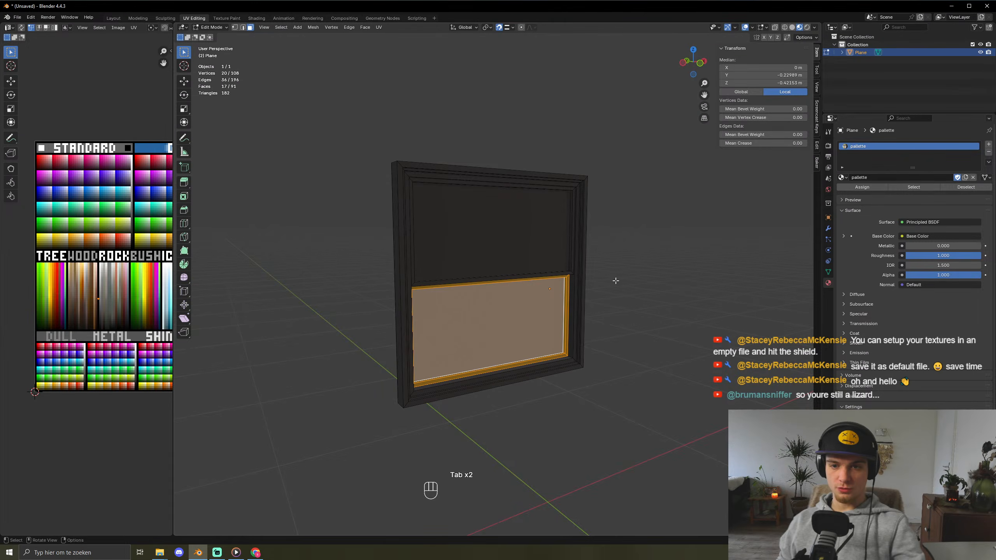
pyautogui.press('l')
pyautogui.press('l')
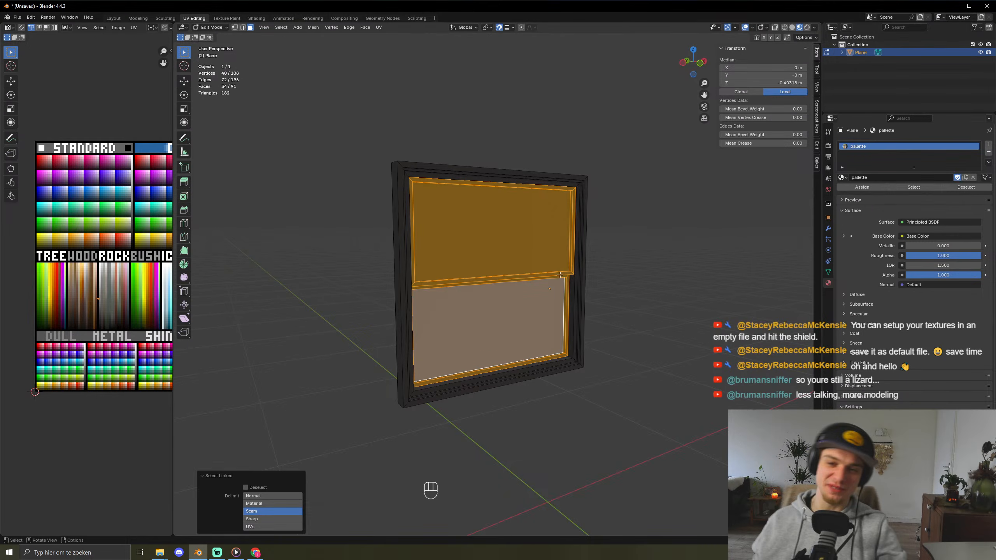
pyautogui.press('l')
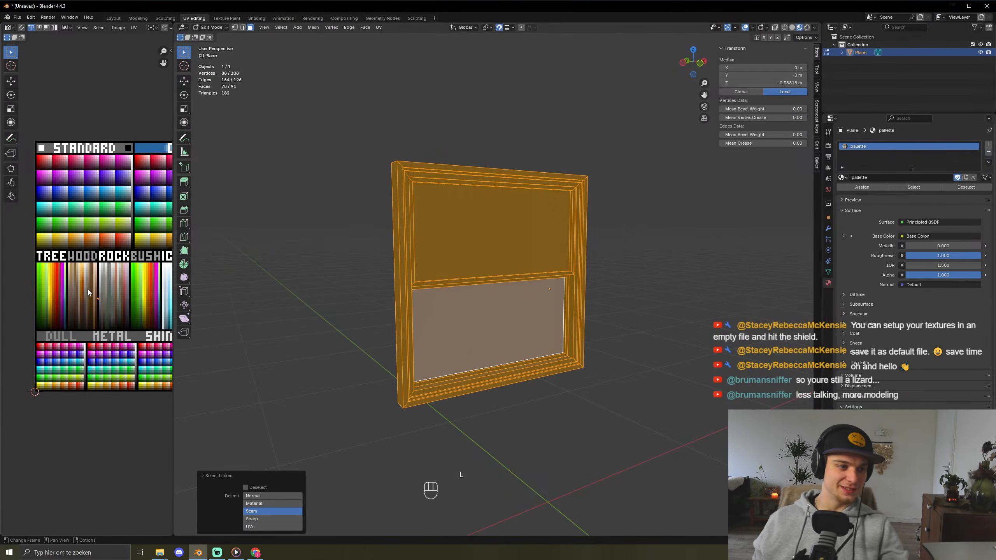
pyautogui.scroll(7, 84, 272)
pyautogui.press('g')
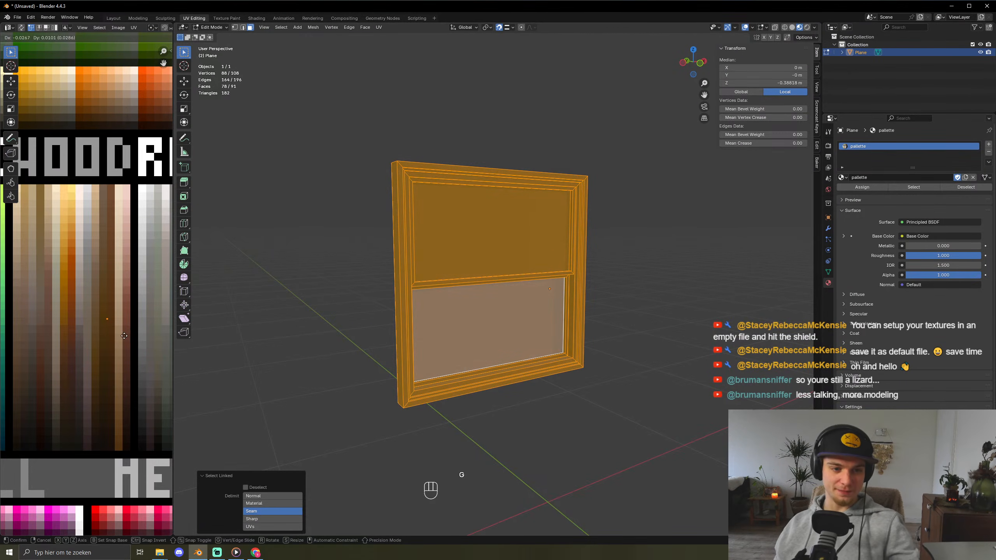
pyautogui.click(120, 335)
pyautogui.press('Tab')
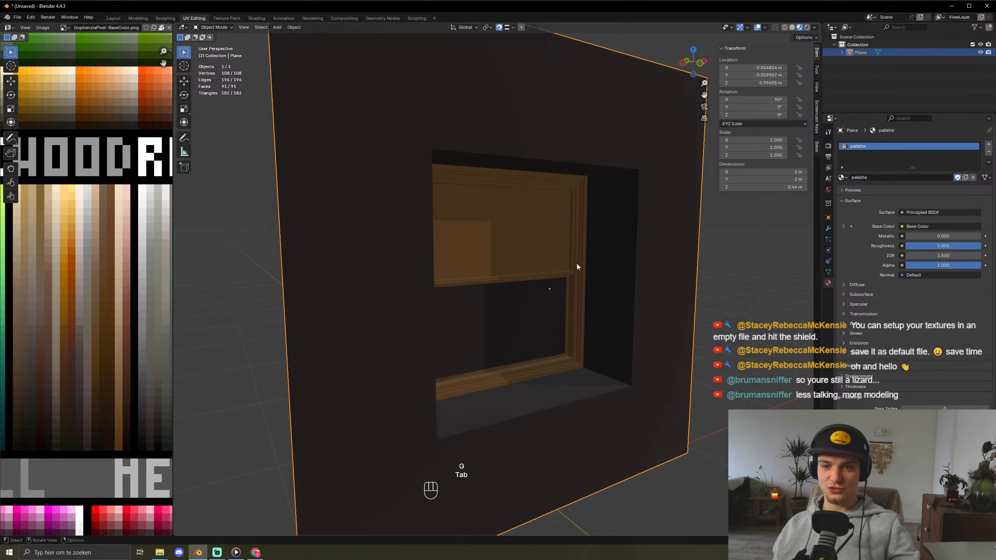
# - Select the upper and lower glass panes and move their UVs onto a light blue swatch of the ICE palette
pyautogui.press('Tab')
pyautogui.click(560, 291)
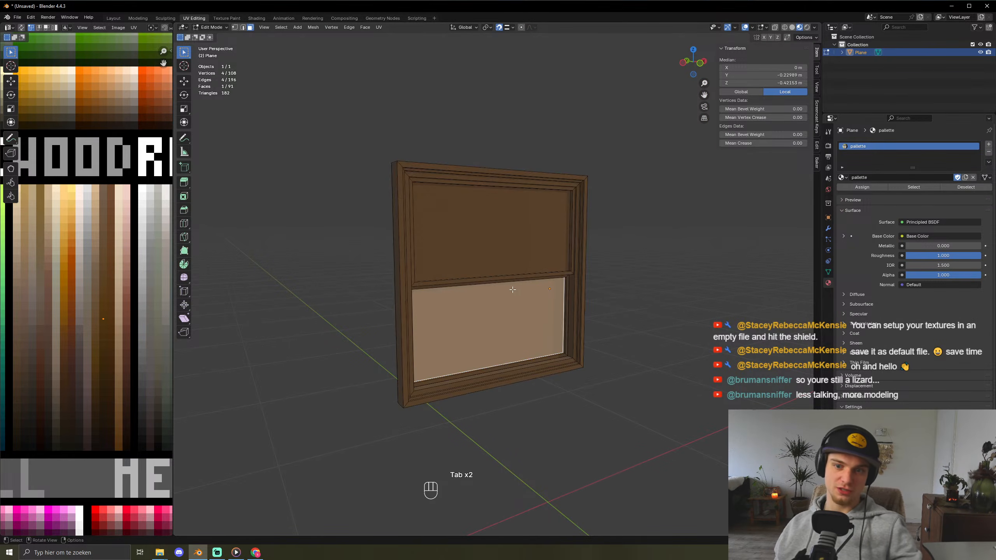
pyautogui.keyDown('shift'); pyautogui.click(460, 238); pyautogui.keyUp('shift')
pyautogui.scroll(-3, 75, 332)
pyautogui.moveTo(76, 332); pyautogui.dragTo(39, 336, button='middle')
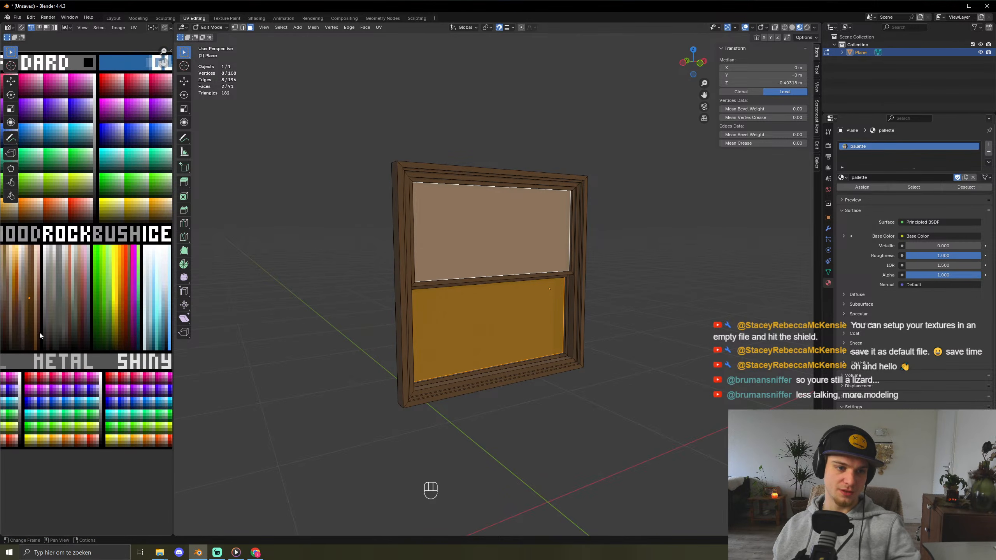
pyautogui.press('g')
pyautogui.click(170, 321)
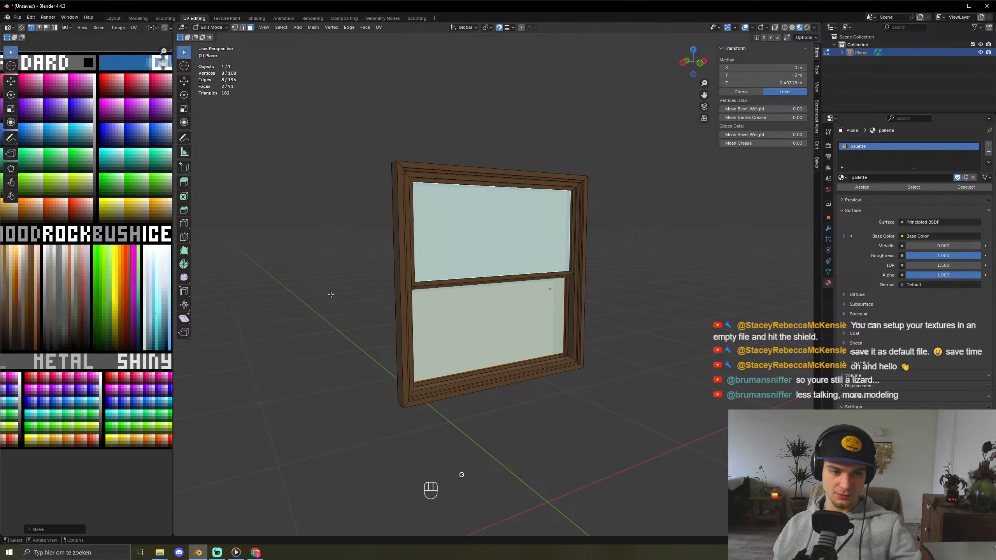
pyautogui.press('Tab')
pyautogui.press('Tab')
# - Select all linked parts of the window and move them about -0.045 m along global Y
pyautogui.scroll(-4, 572, 249)
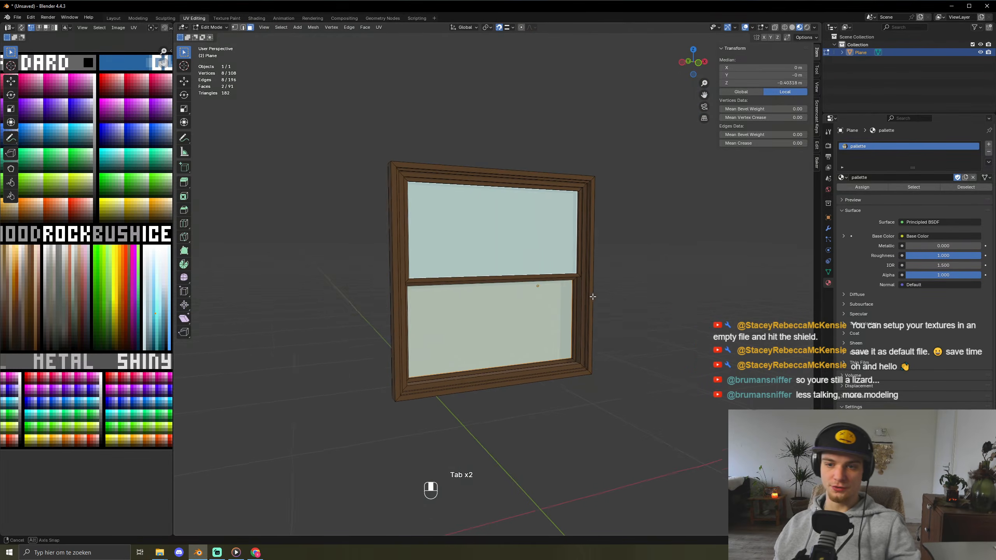
pyautogui.press('l')
pyautogui.press('l')
pyautogui.press('l')
pyautogui.press('l')
pyautogui.press('l')
pyautogui.press('l')
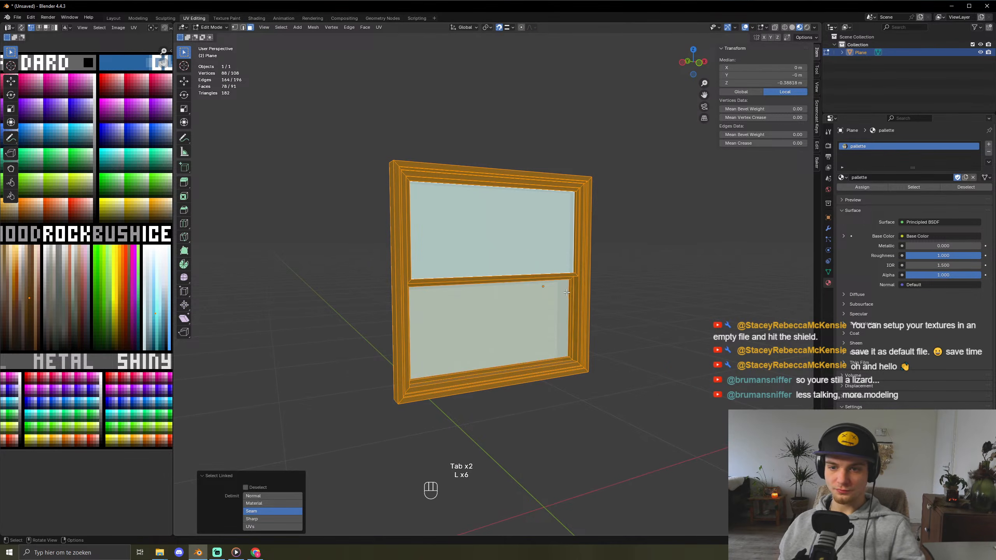
pyautogui.press('g')
pyautogui.press('y')
pyautogui.click(570, 300)
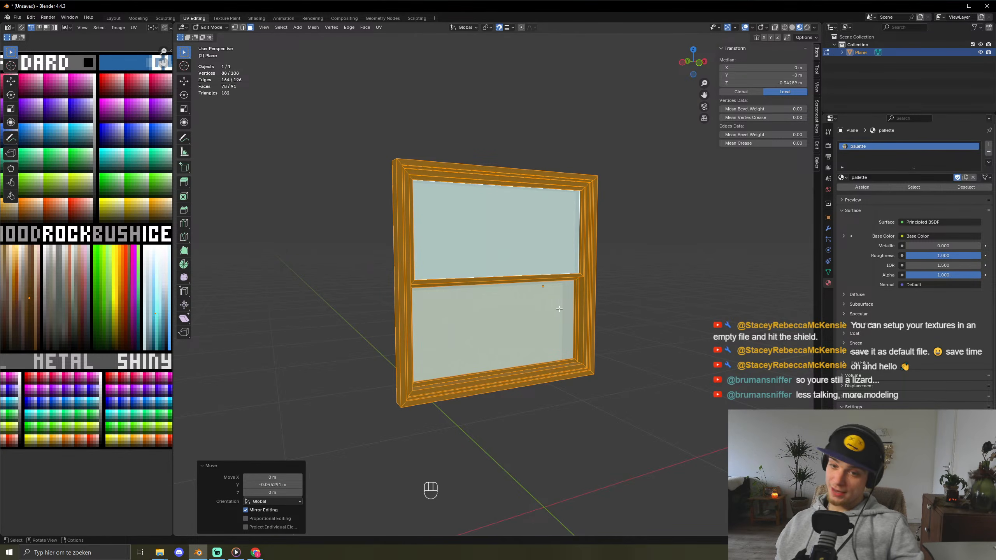
# - Reveal the hidden wall faces and clear the selection
pyautogui.hotkey('alt', 'i')
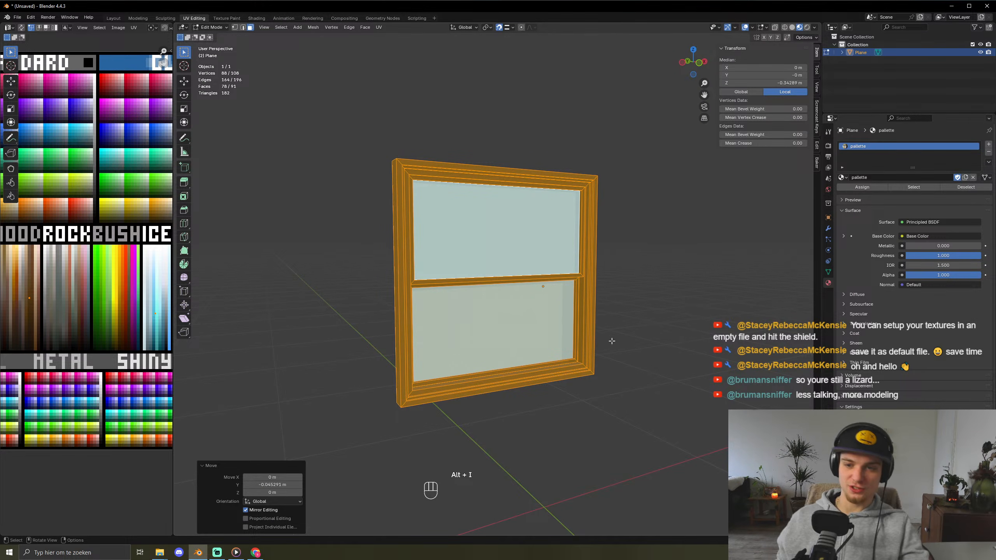
pyautogui.hotkey('alt', 'h')
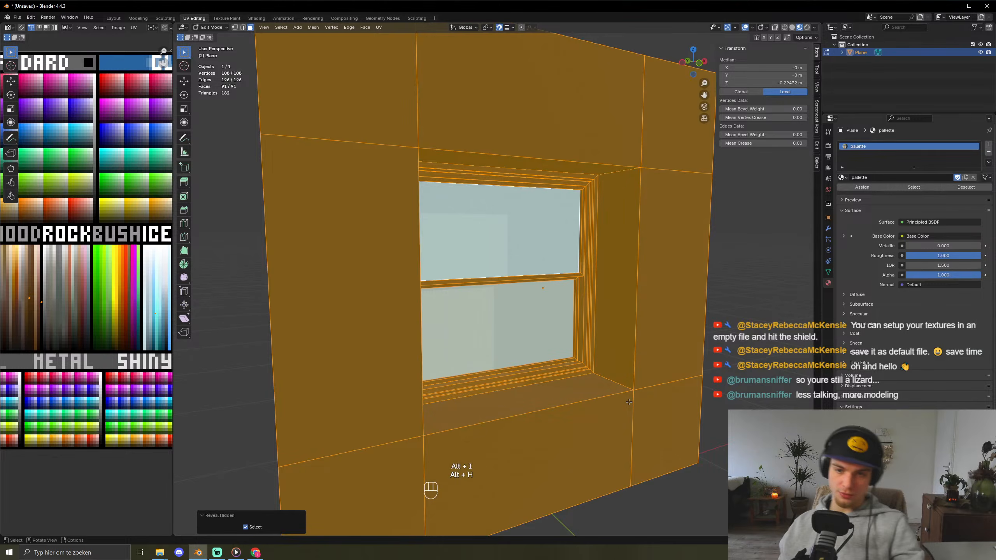
pyautogui.click(756, 324)
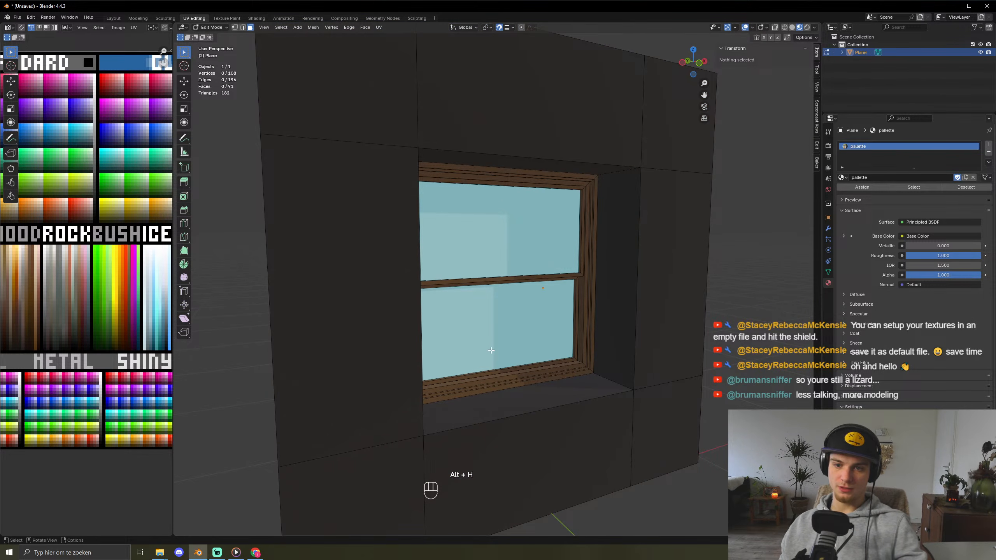
# - Select the linked frame, sashes and panes and move the window about -0.243 m along global Y within the wall opening
pyautogui.press('l')
pyautogui.press('l')
pyautogui.press('l')
pyautogui.press('l')
pyautogui.press('l')
pyautogui.press('l')
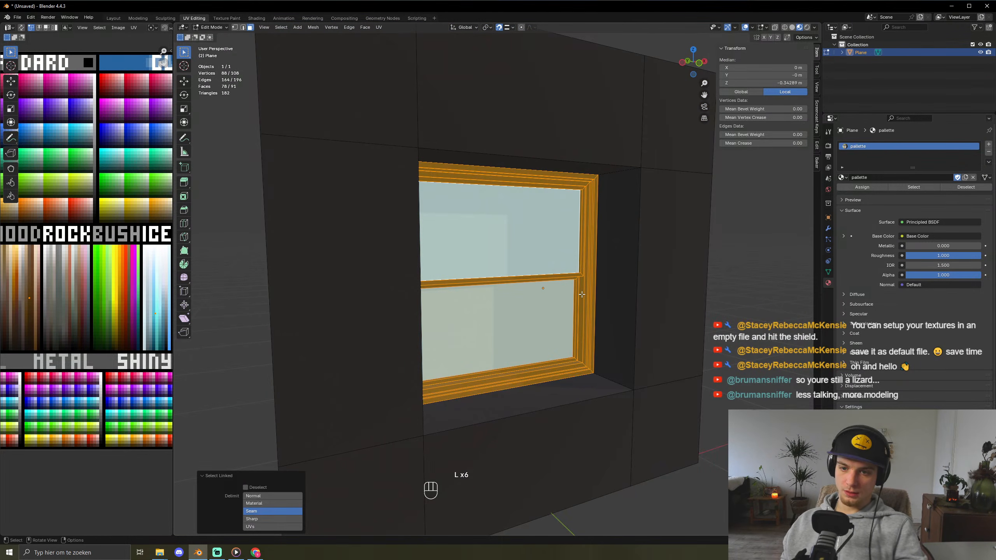
pyautogui.press('g')
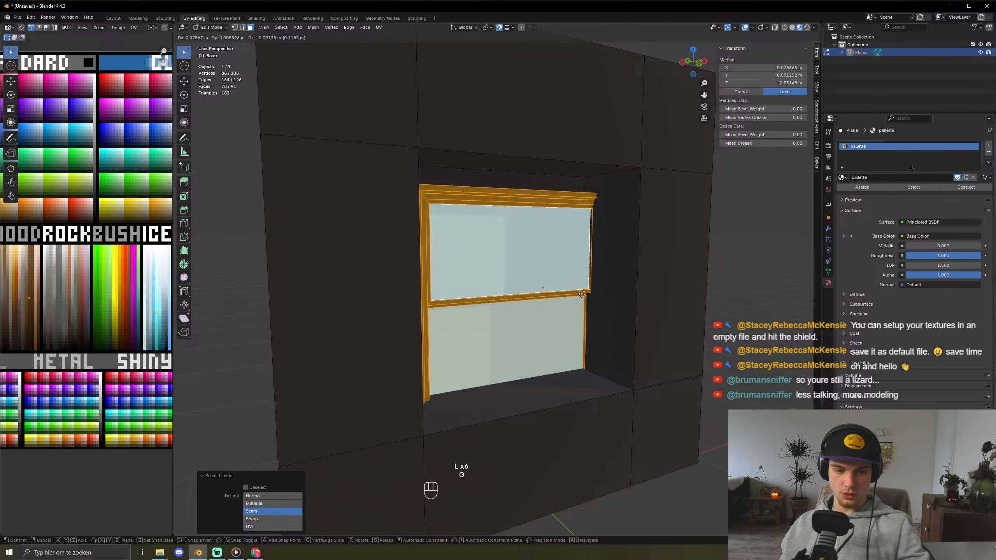
pyautogui.rightClick(582, 294)
pyautogui.press('g')
pyautogui.press('y')
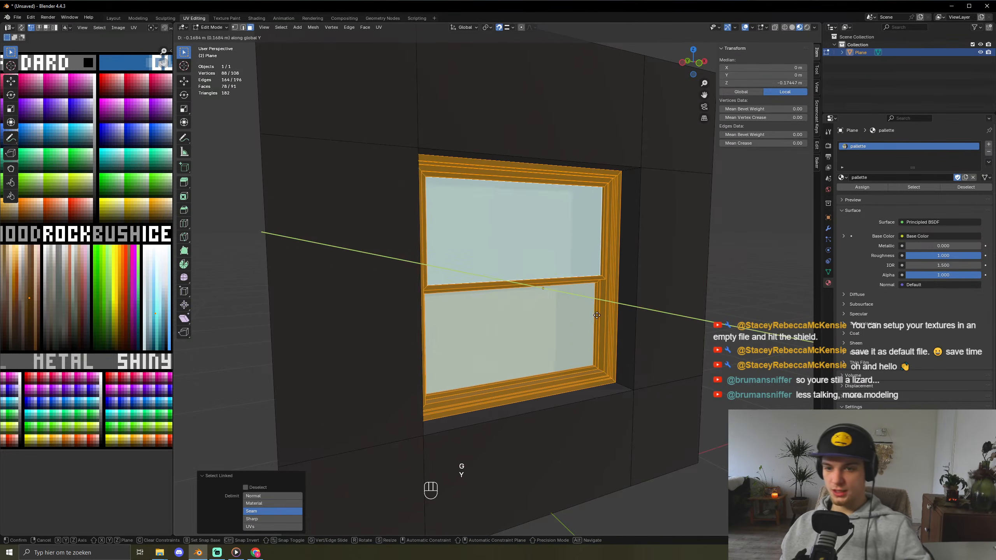
pyautogui.click(605, 320)
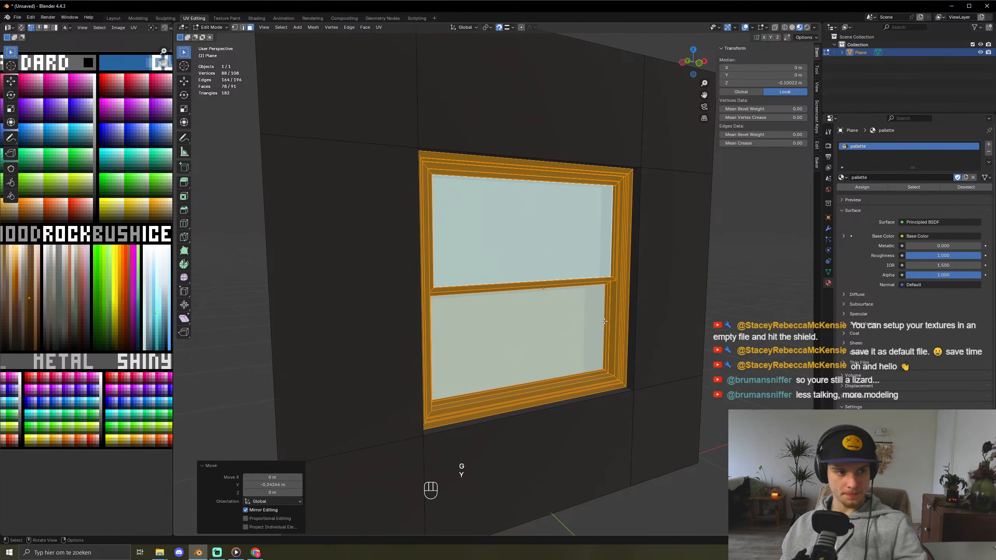
# - Shift the selected window's UVs to a lighter wood shade for the frame and check the colours in Object Mode
pyautogui.press('Tab')
pyautogui.scroll(-6, 604, 321)
pyautogui.moveTo(604, 321); pyautogui.dragTo(640, 317, button='middle')
pyautogui.scroll(4, 642, 316)
pyautogui.press('Tab')
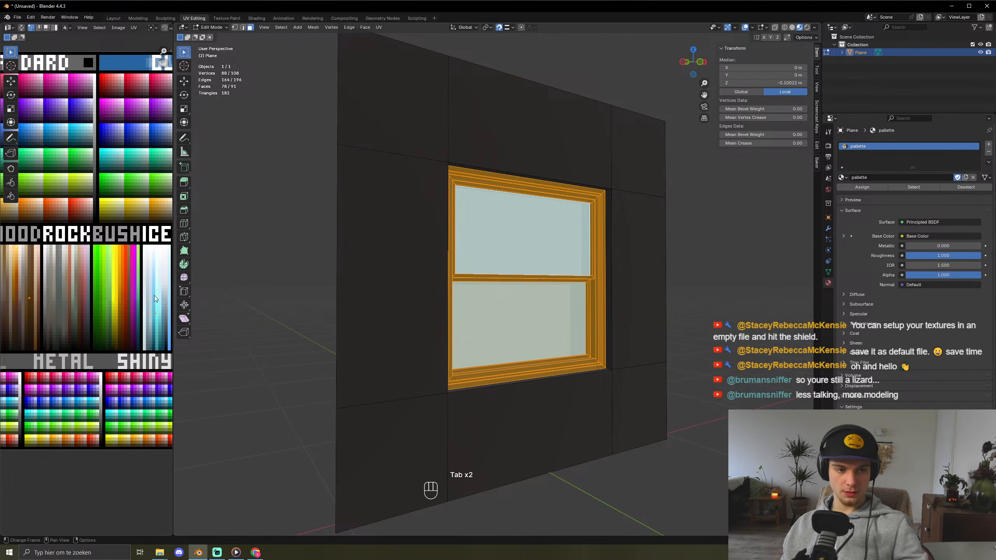
pyautogui.press('g')
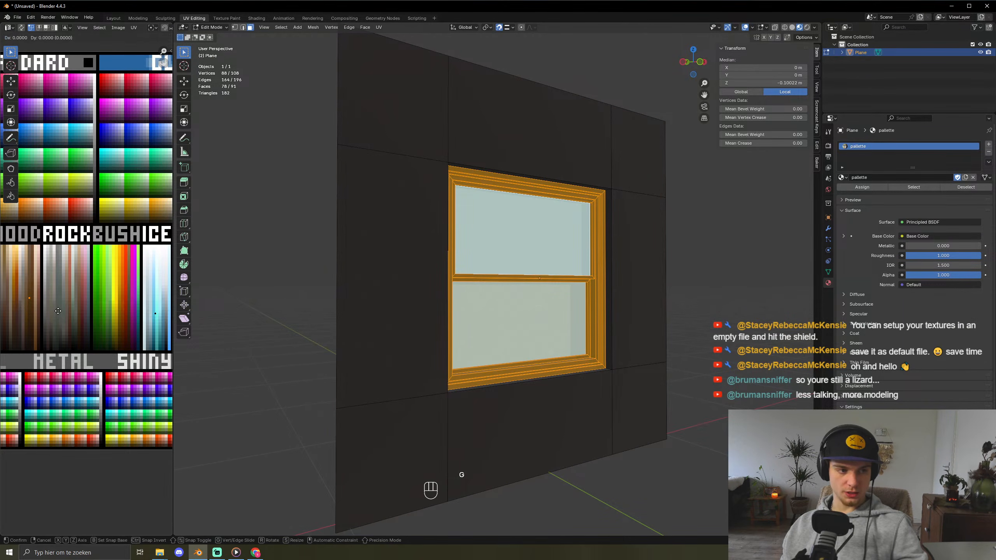
pyautogui.click(57, 294)
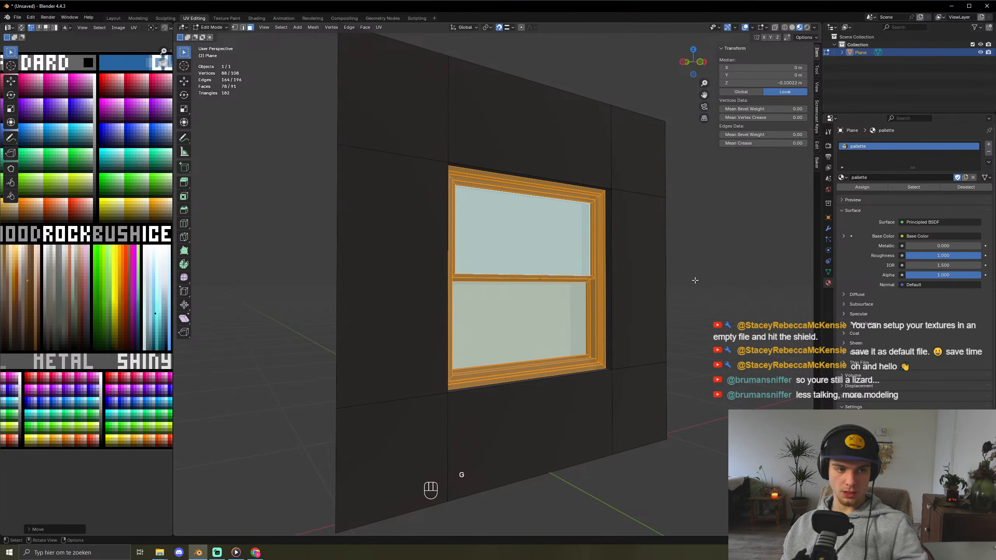
pyautogui.press('Tab')
pyautogui.press('Tab')
pyautogui.press('Tab')
# - Select the linked wall faces in Edit Mode and move their UVs onto a grey swatch of the ROCK palette
pyautogui.scroll(-5, 558, 333)
pyautogui.click(593, 351)
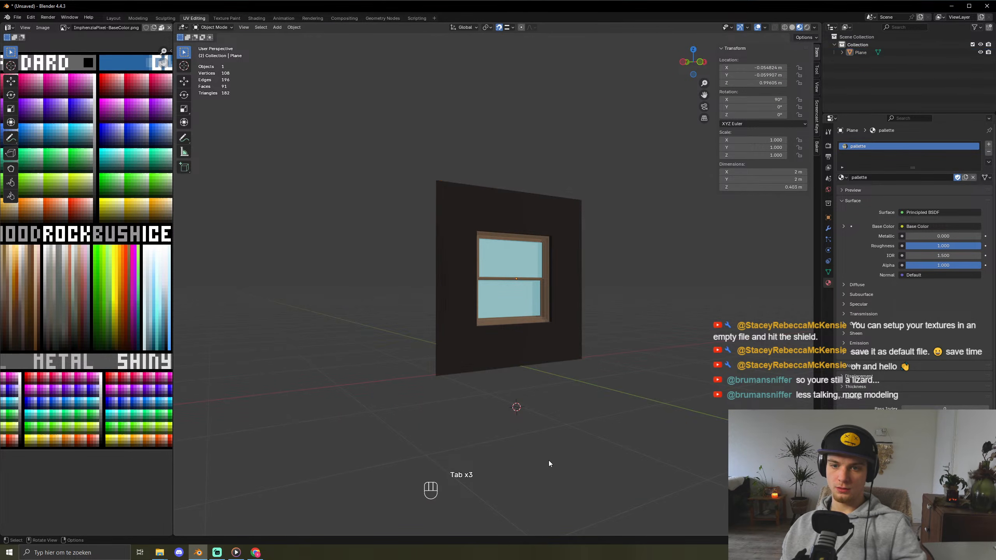
pyautogui.moveTo(606, 387); pyautogui.dragTo(567, 384, button='middle')
pyautogui.press('Tab')
pyautogui.click(565, 340)
pyautogui.press('l')
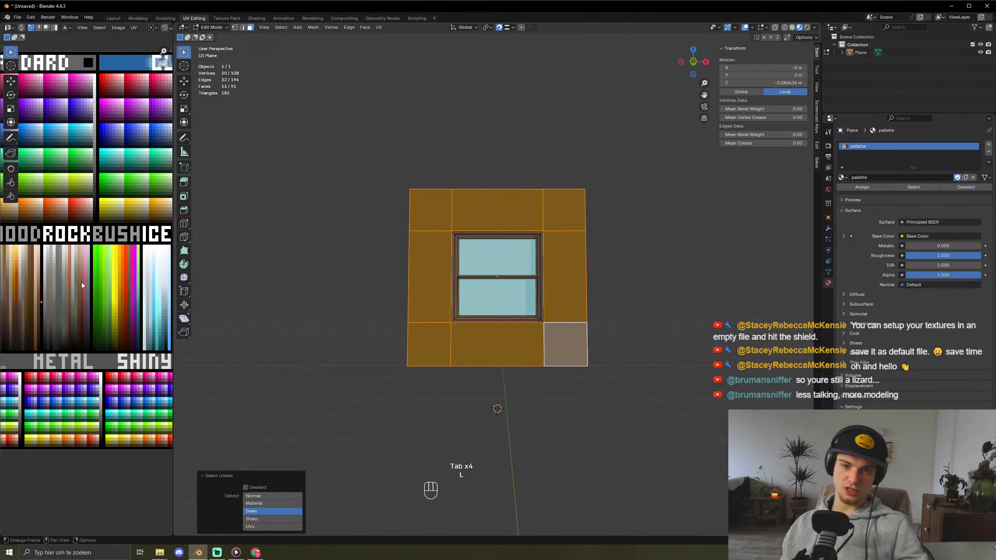
pyautogui.press('g')
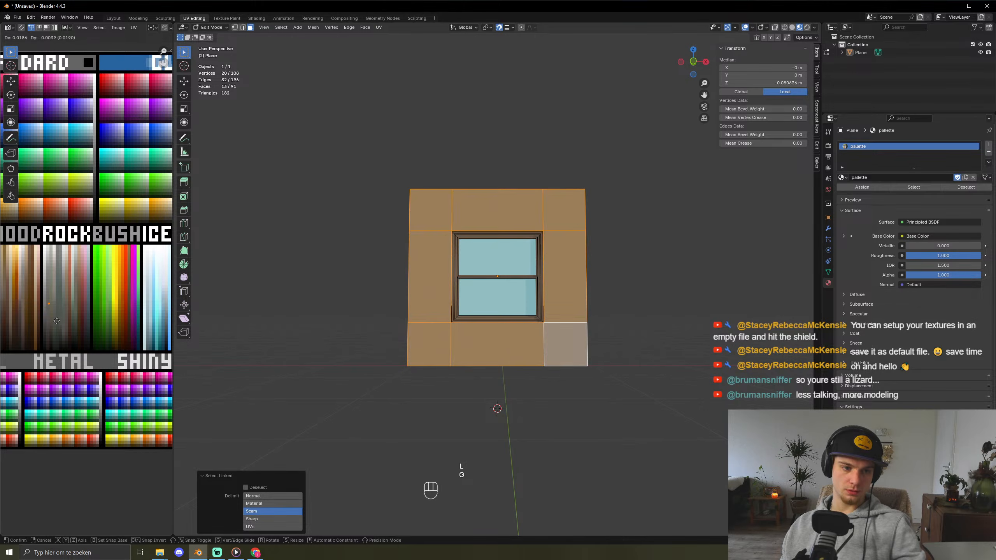
pyautogui.click(53, 334)
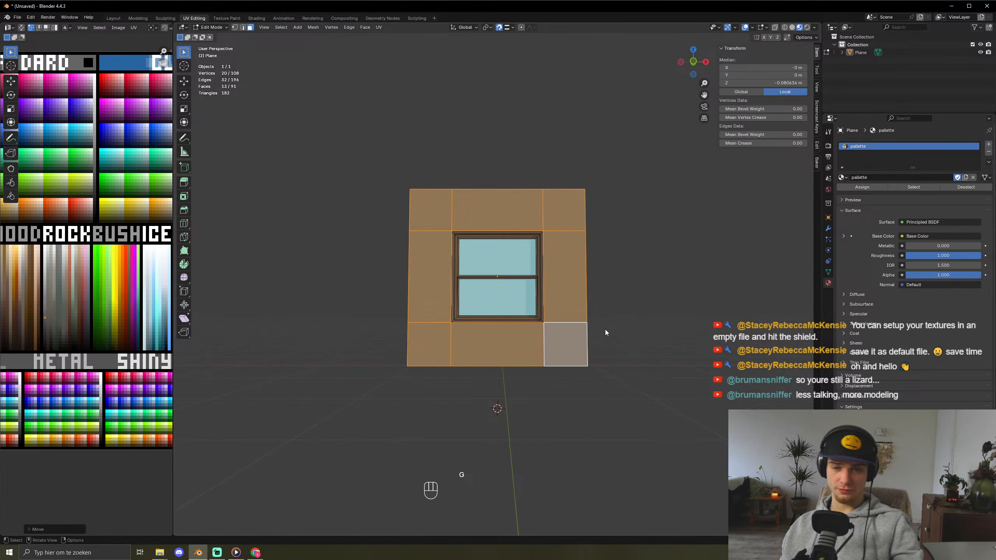
# - Check the wall colour in Object Mode and shift the wall faces' UVs to another nearby column of the ROCK palette
pyautogui.press('Tab')
pyautogui.moveTo(605, 329); pyautogui.dragTo(647, 346, button='middle')
pyautogui.press('Tab')
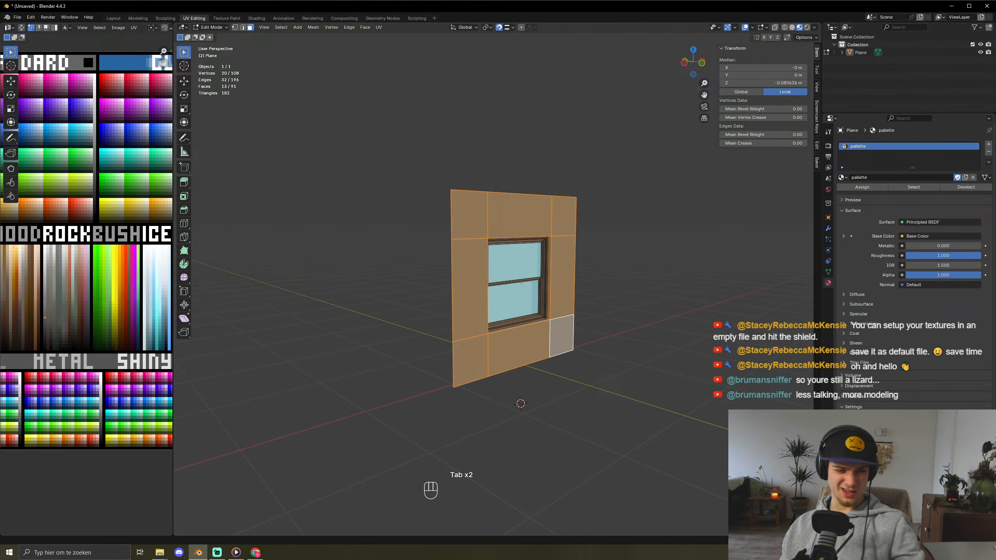
pyautogui.press('KP_Decimal')
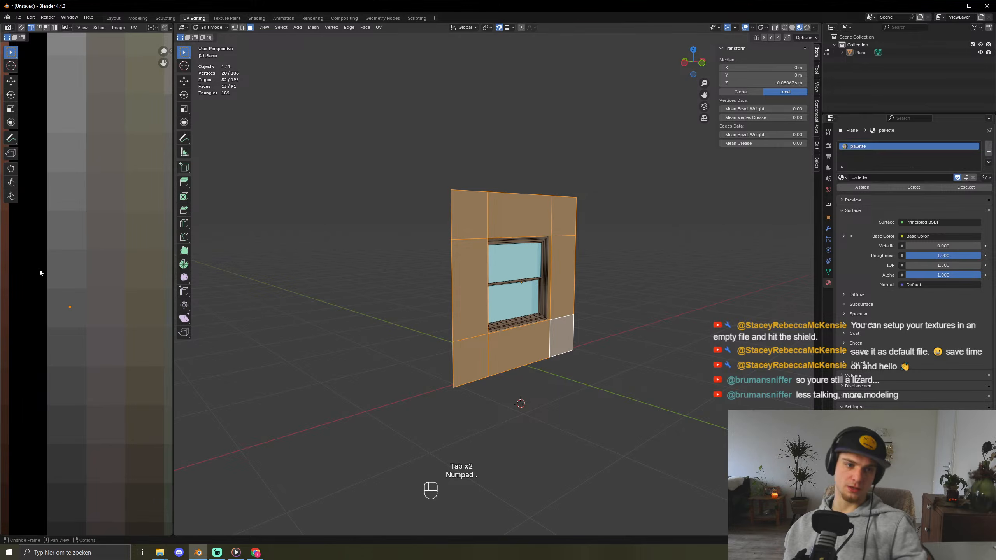
pyautogui.press('g')
pyautogui.click(18, 289)
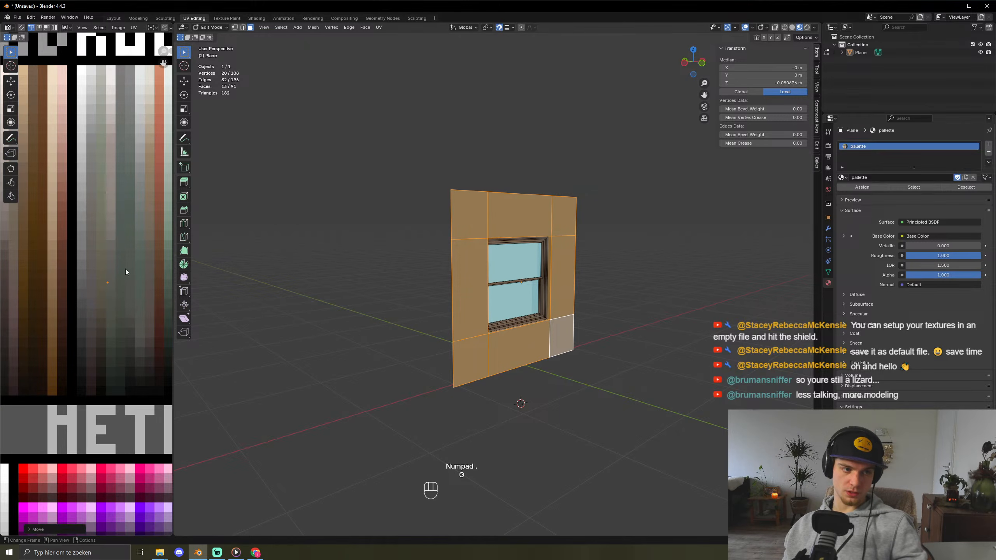
# - Check the wall colour in Object Mode and move the wall faces' UVs to a brownish swatch further along the ROCK palette
pyautogui.press('Tab')
pyautogui.moveTo(647, 265); pyautogui.dragTo(619, 269, button='middle')
pyautogui.press('Tab')
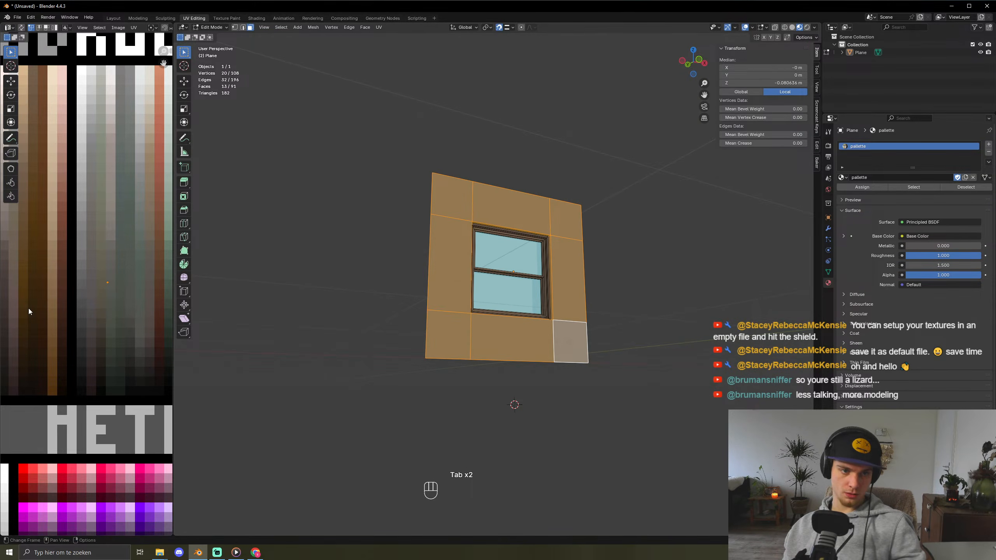
pyautogui.scroll(-2, 73, 331)
pyautogui.press('g')
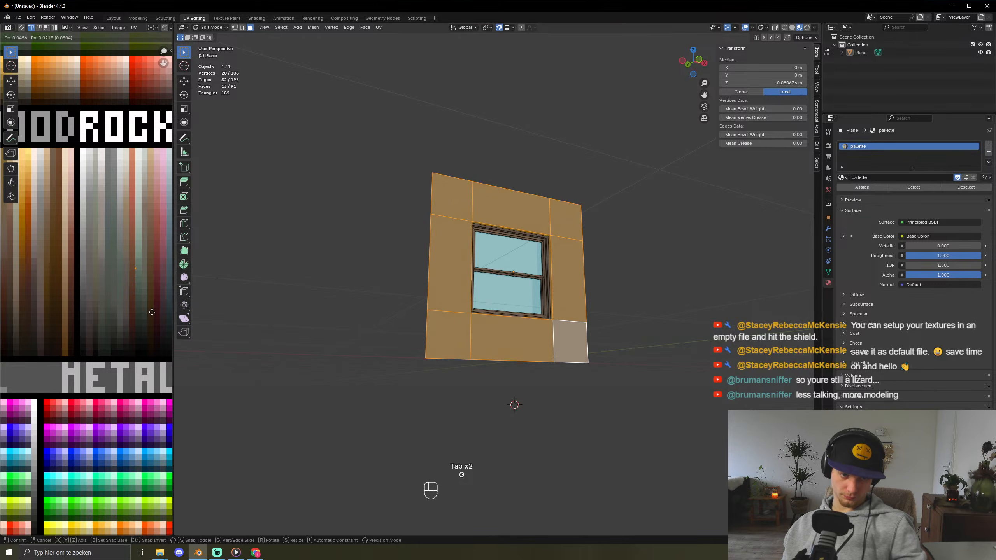
pyautogui.click(151, 312)
pyautogui.press('Tab')
pyautogui.moveTo(428, 319); pyautogui.dragTo(386, 322, button='middle')
pyautogui.scroll(4, 525, 285)
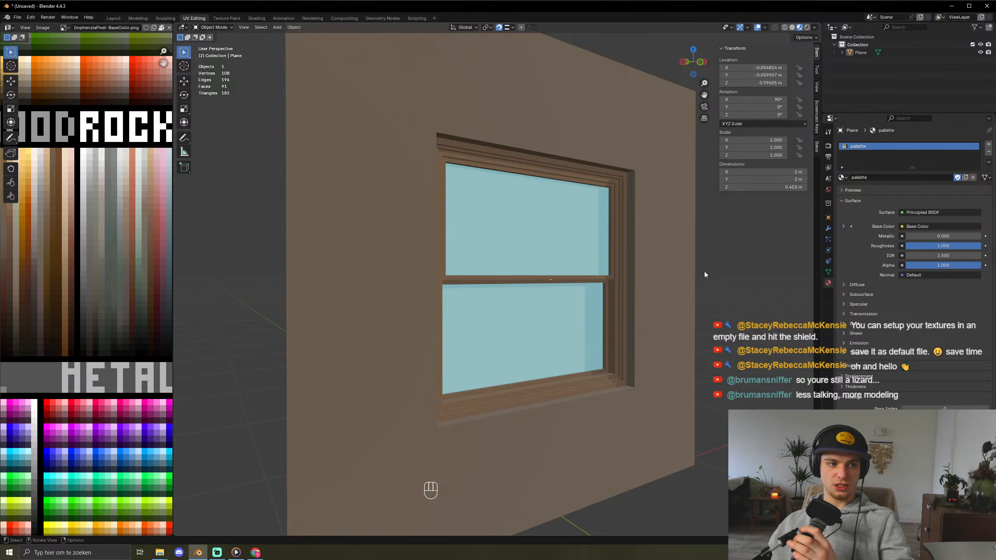
pyautogui.moveTo(664, 293); pyautogui.dragTo(633, 319, button='middle')
# - Duplicate the wall face below the window and scale the copy to about 0.2 along global Z as a thin strip
pyautogui.press('Tab')
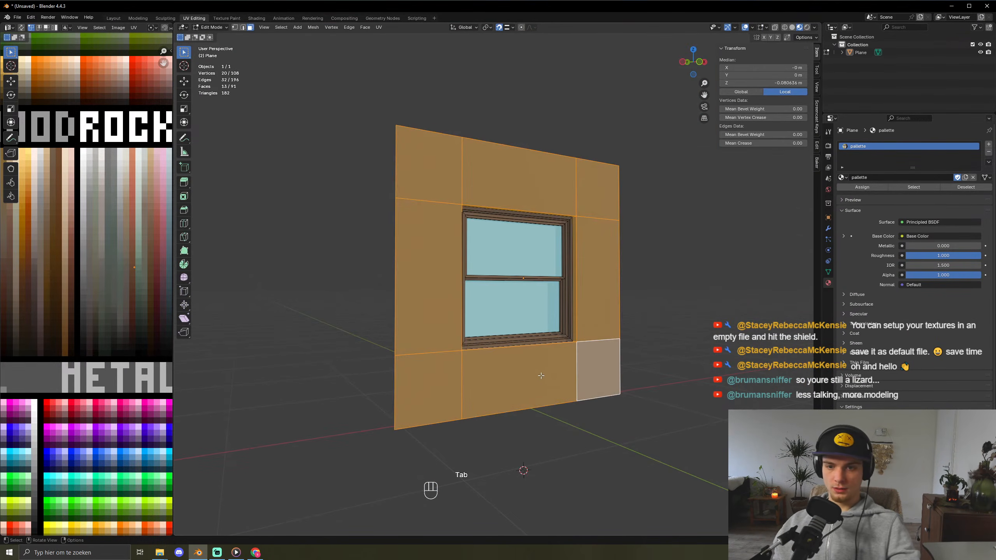
pyautogui.click(542, 376)
pyautogui.hotkey('shift', 'd')
pyautogui.press('s')
pyautogui.press('z')
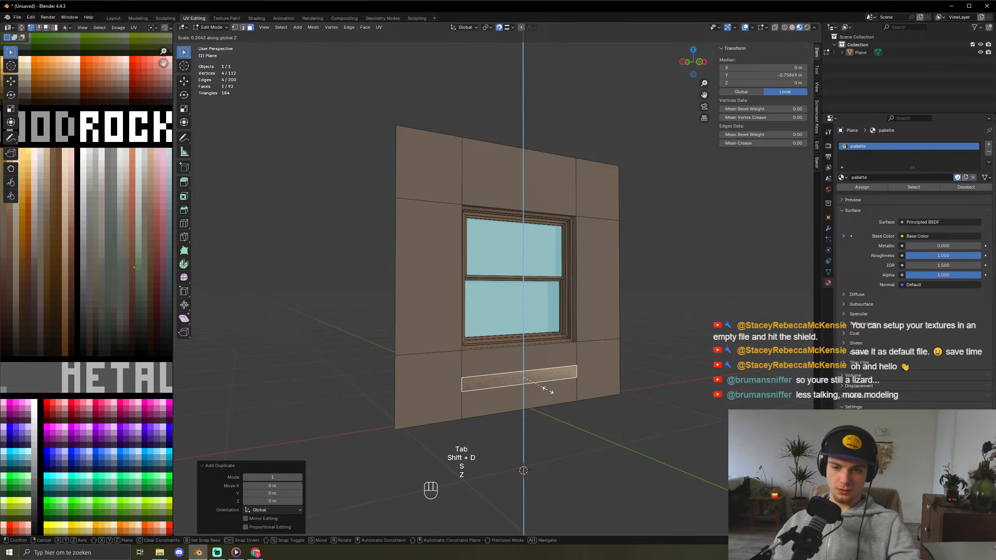
pyautogui.click(547, 389)
# - Turn off snapping and extrude the strip below the window outward about 0.194 m to form a sill
pyautogui.press('e')
pyautogui.click(565, 402)
pyautogui.hotkey('shift', 'Tab')
pyautogui.press('e')
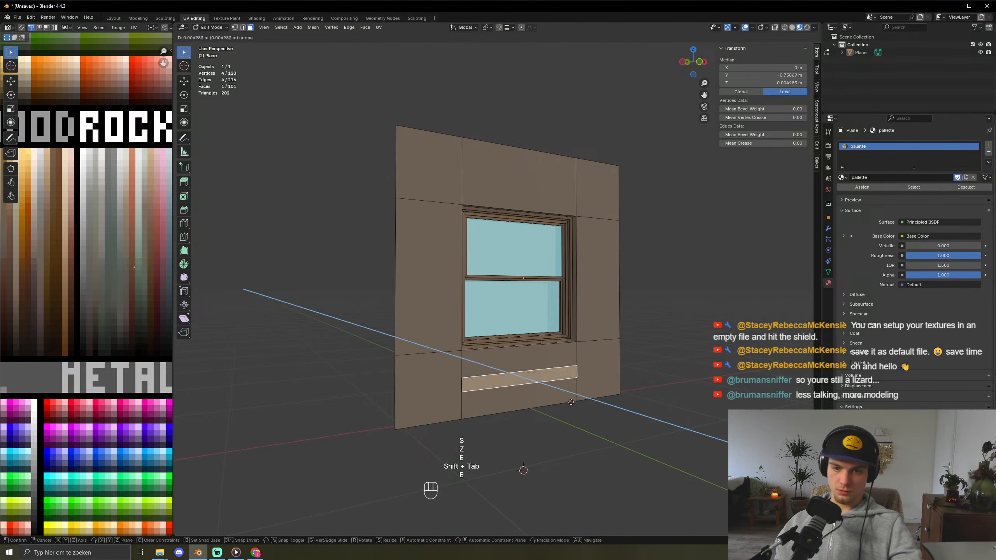
pyautogui.click(583, 405)
pyautogui.moveTo(583, 405); pyautogui.dragTo(649, 384, button='middle')
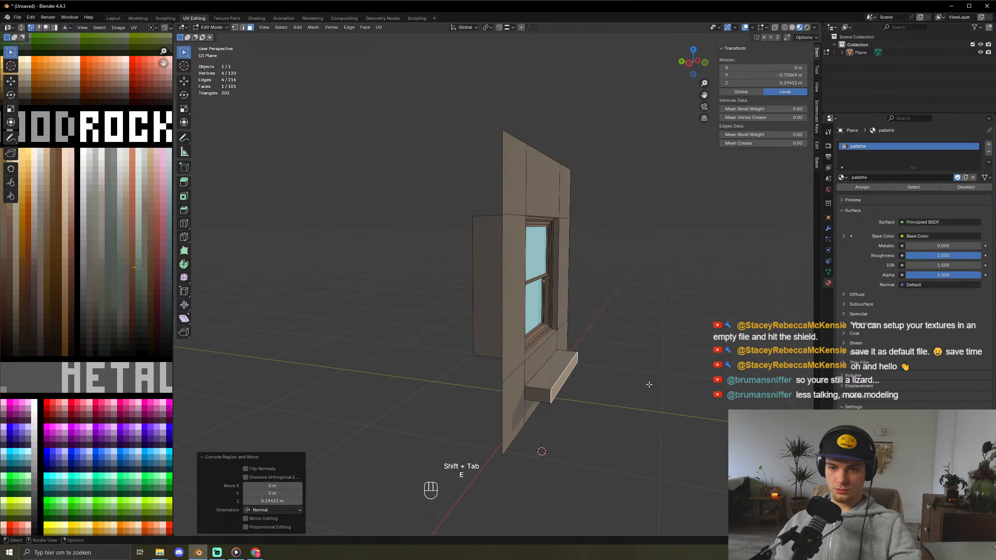
# - Extrude the sill's front face about 0.062 m further, narrow it along global Z, and check the shape in Object Mode
pyautogui.press('e')
pyautogui.click(603, 379)
pyautogui.press('s')
pyautogui.press('z')
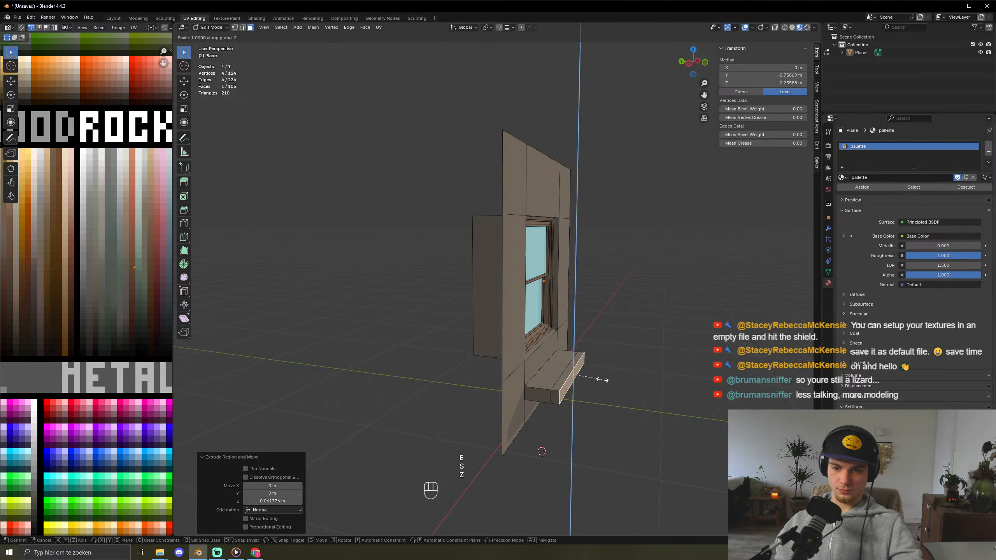
pyautogui.click(583, 380)
pyautogui.press('Tab')
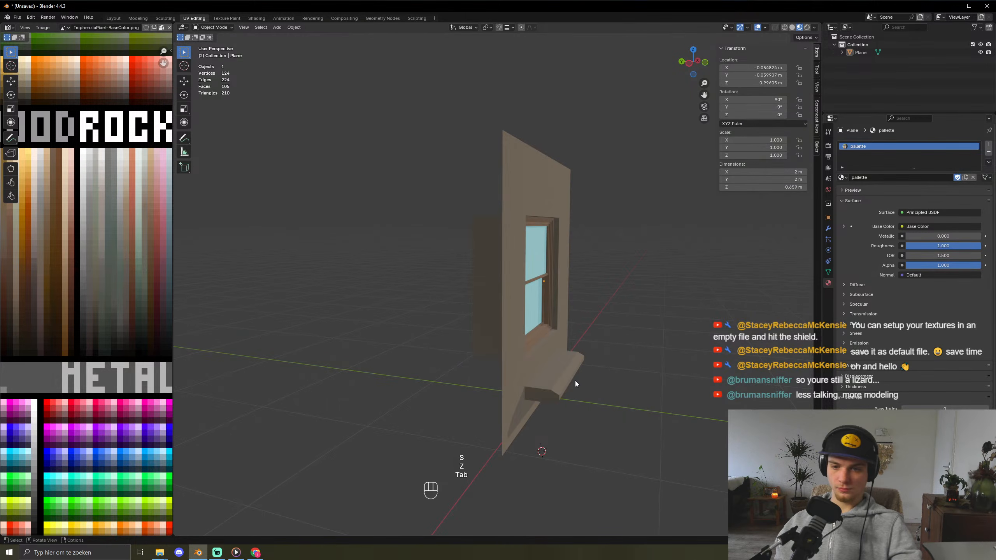
pyautogui.moveTo(575, 380); pyautogui.dragTo(542, 373, button='middle')
pyautogui.scroll(4, 541, 368)
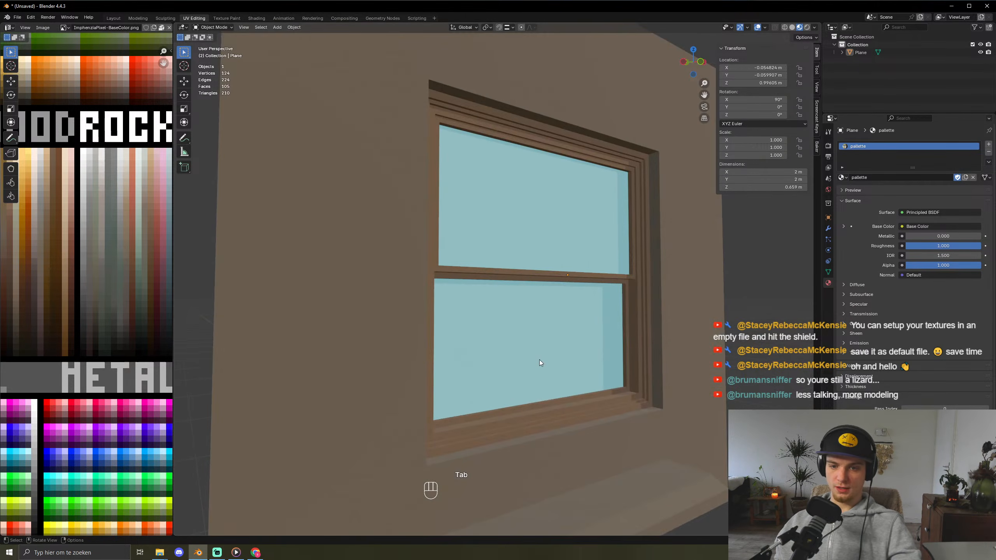
# - Duplicate the wall face above the window in Edit Mode and scale the copy down along global Z into a narrow strip
pyautogui.scroll(-2, 539, 360)
pyautogui.press('Tab')
pyautogui.click(561, 135)
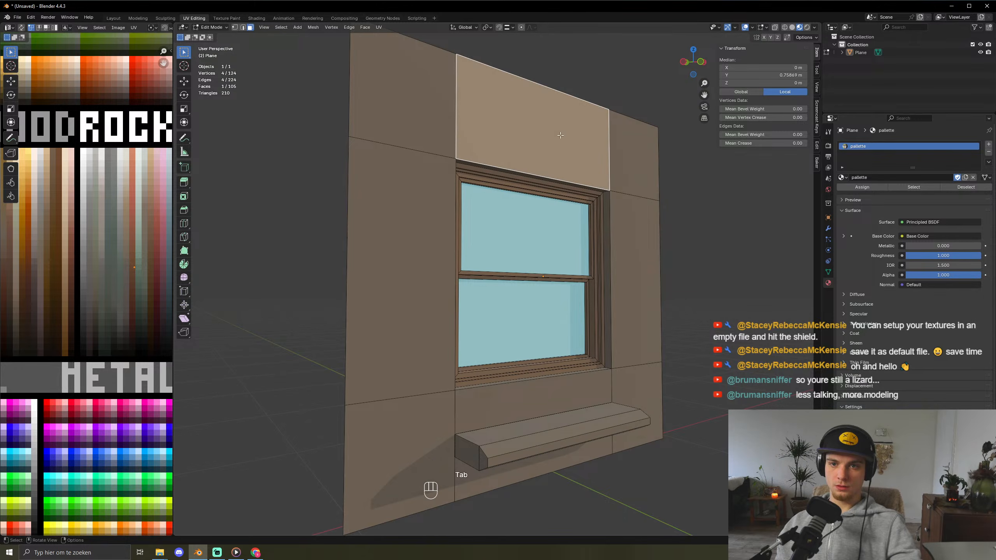
pyautogui.hotkey('shift', 'd')
pyautogui.press('s')
pyautogui.press('z')
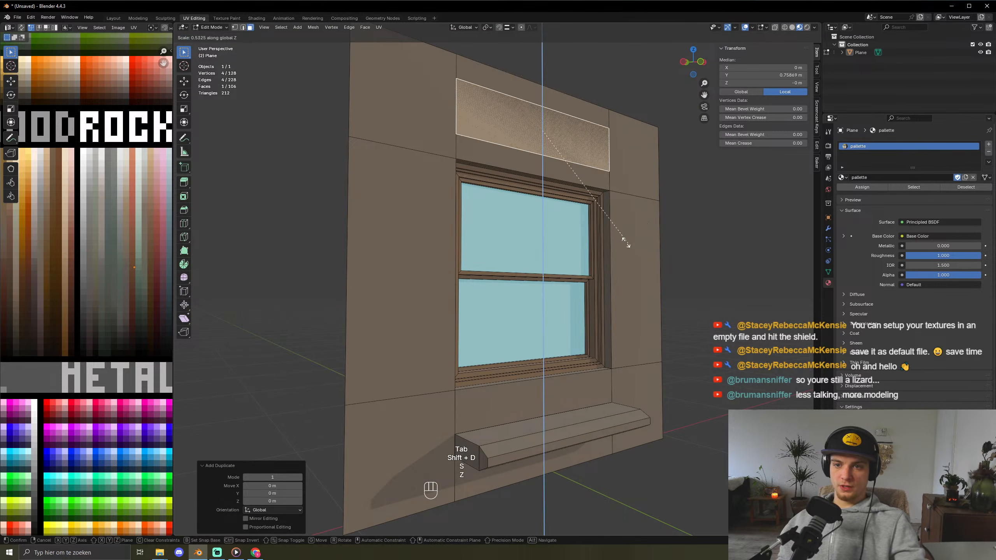
pyautogui.click(557, 192)
# - Extrude the strip above the window outward about 0.071 m to form a lintel and inspect it in Object Mode
pyautogui.press('e')
pyautogui.click(575, 189)
pyautogui.press('Tab')
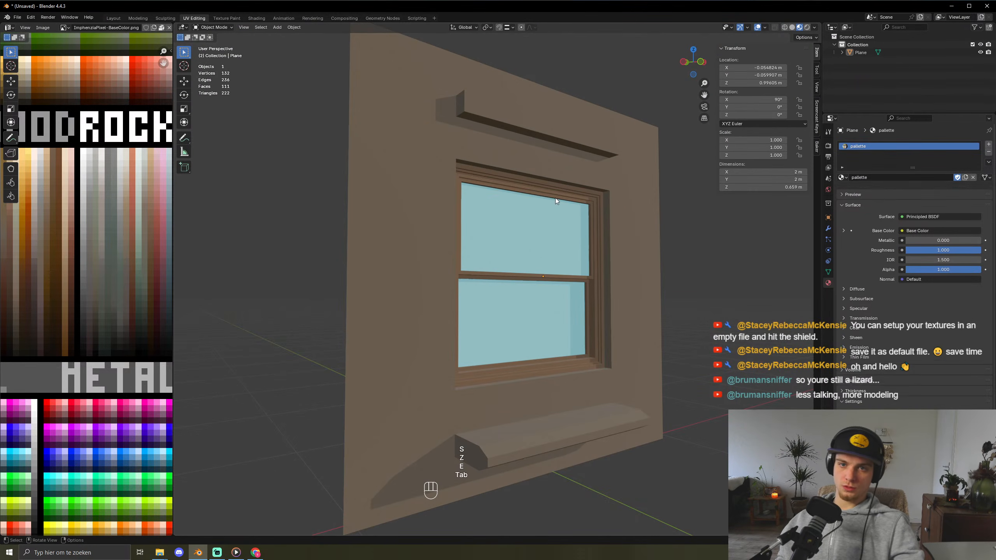
pyautogui.moveTo(578, 188); pyautogui.dragTo(669, 327, button='middle')
# - Grow the selection to the whole lintel, move its UVs to a greenish-grey ROCK swatch, and check it in Object Mode
pyautogui.press('Tab')
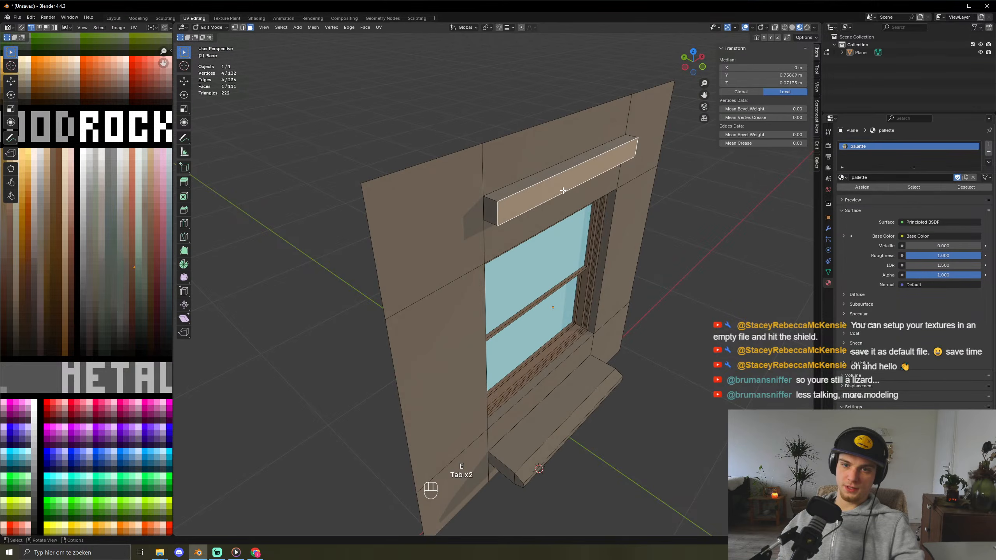
pyautogui.press('ctrl+KP_Add')
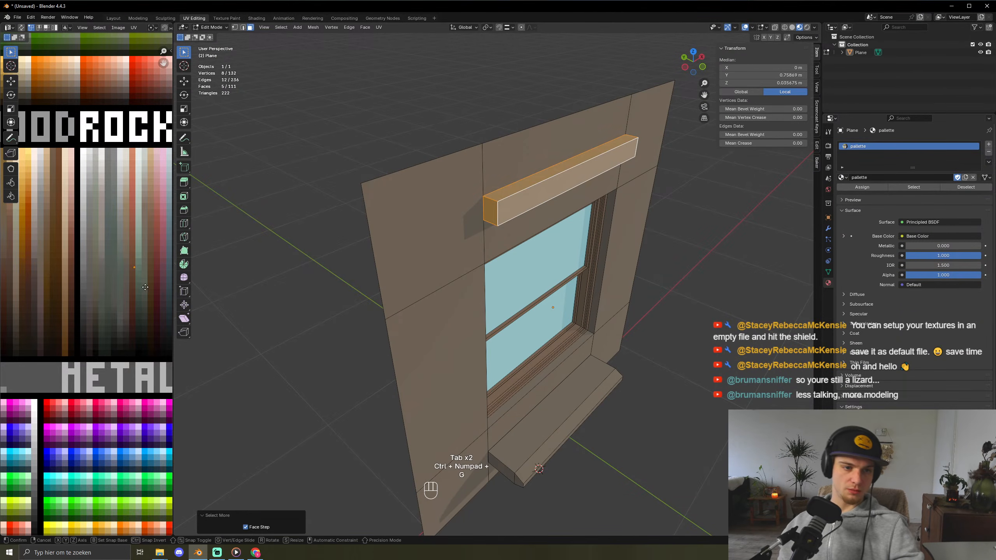
pyautogui.press('g')
pyautogui.click(105, 290)
pyautogui.press('Tab')
pyautogui.moveTo(608, 283); pyautogui.dragTo(590, 272, button='middle')
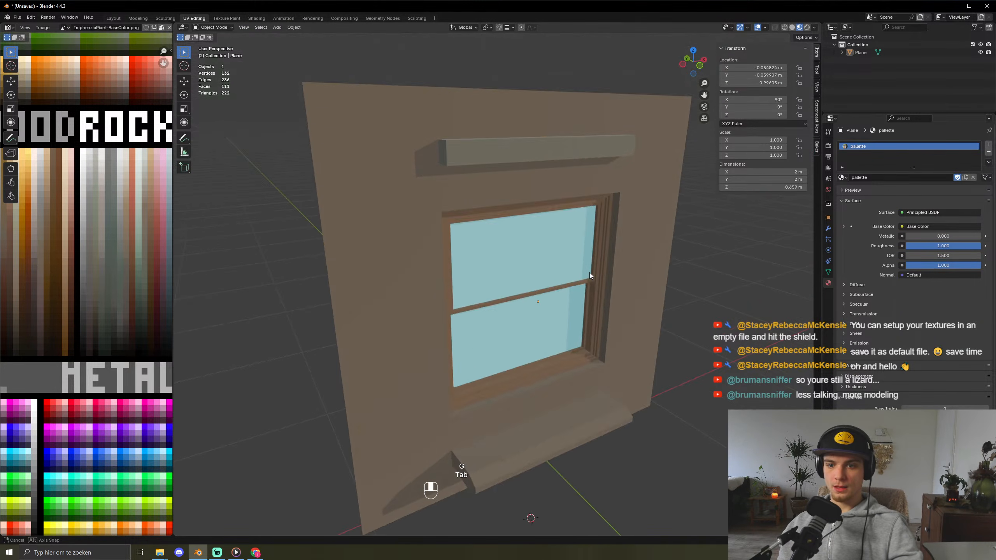
# - Select the linked sill faces, move their UVs to a grey ROCK swatch, and check the result in Object Mode
pyautogui.press('Tab')
pyautogui.press('l')
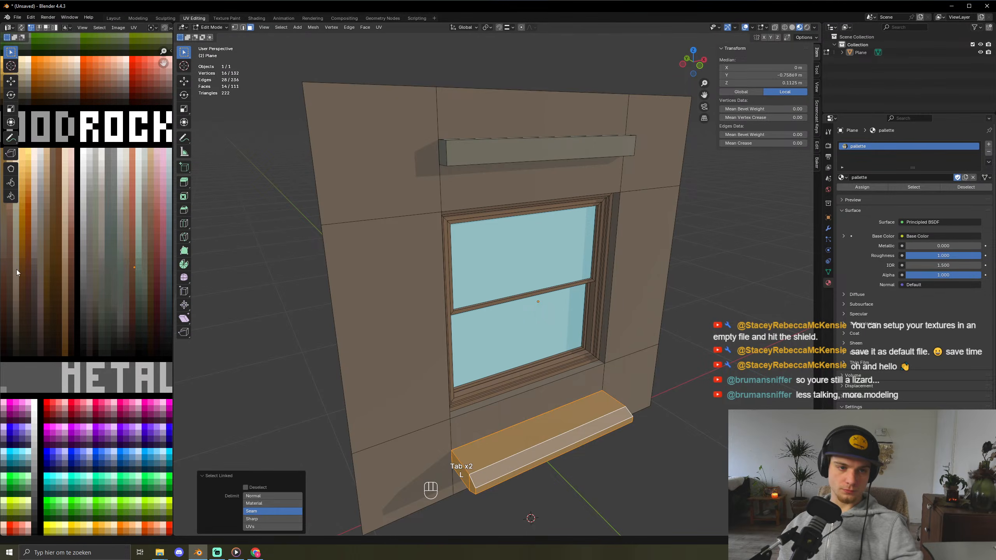
pyautogui.press('g')
pyautogui.click(104, 317)
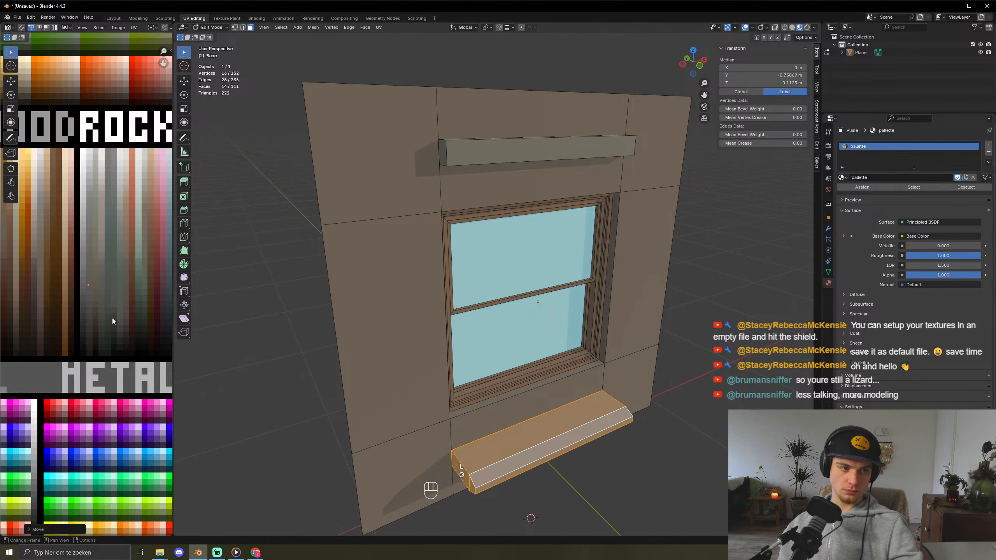
pyautogui.press('Tab')
pyautogui.scroll(-4, 636, 354)
pyautogui.moveTo(637, 354); pyautogui.dragTo(563, 322, button='middle')
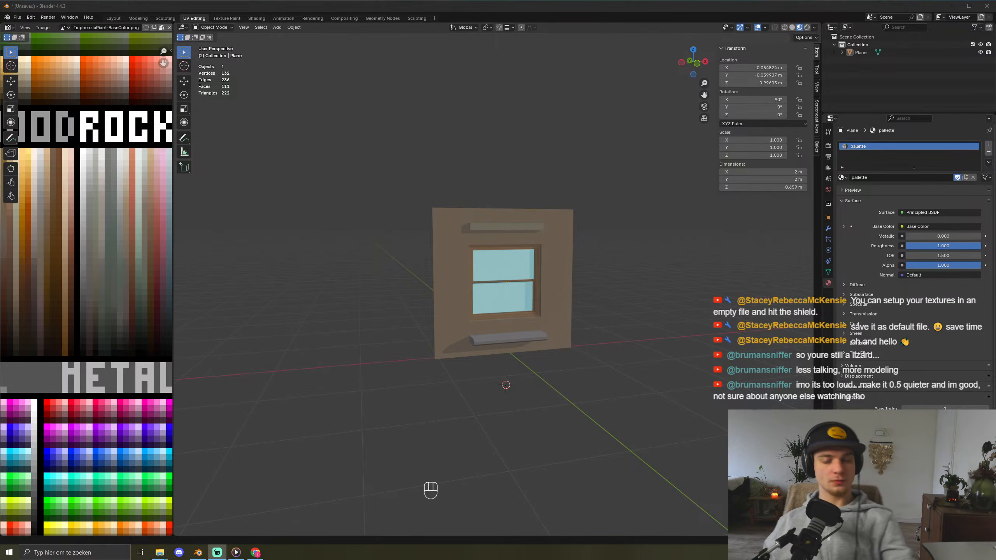
# - Turn on snapping and, in front view, duplicate the wall section along X, snapping the copy flush against the original's side edge
pyautogui.click(511, 231)
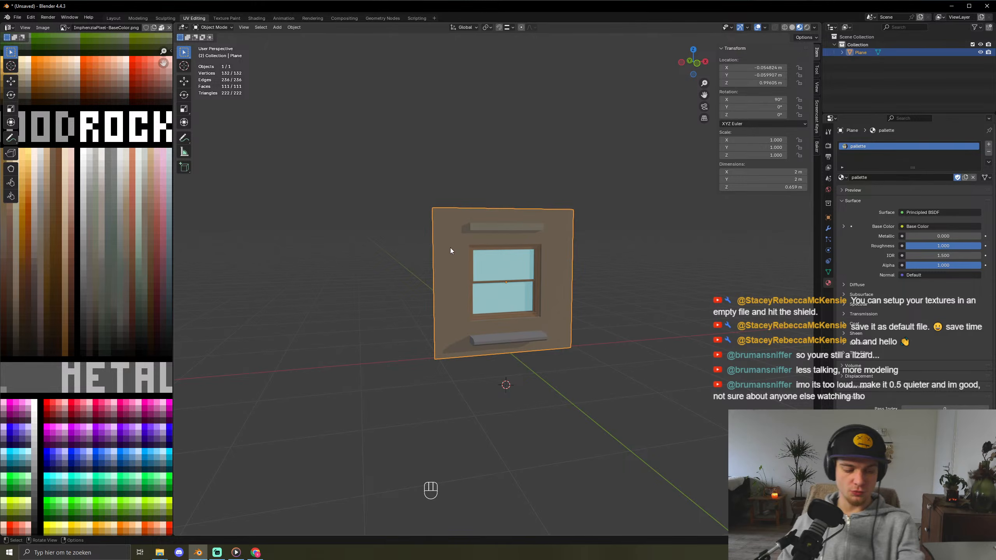
pyautogui.hotkey('shift', 'Tab')
pyautogui.moveTo(556, 272); pyautogui.dragTo(502, 289, button='middle')
pyautogui.press('KP_1')
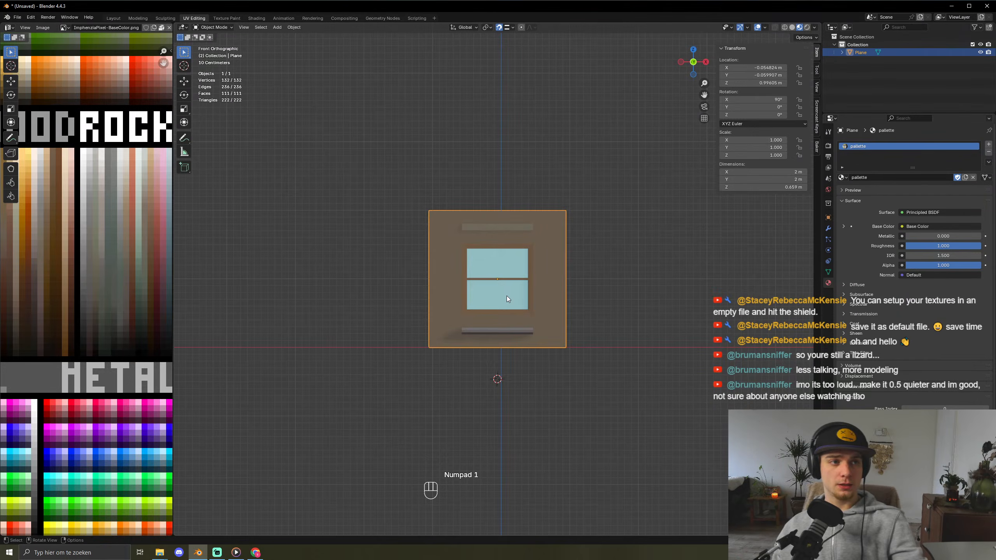
pyautogui.hotkey('shift', 'd')
pyautogui.press('x')
pyautogui.click(691, 294)
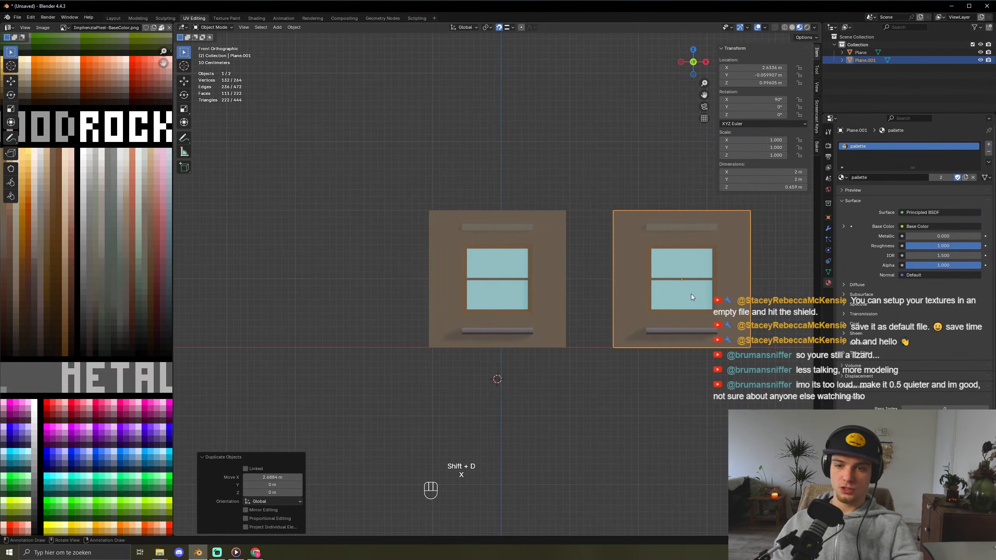
pyautogui.press('g')
pyautogui.press('x')
pyautogui.click(563, 292)
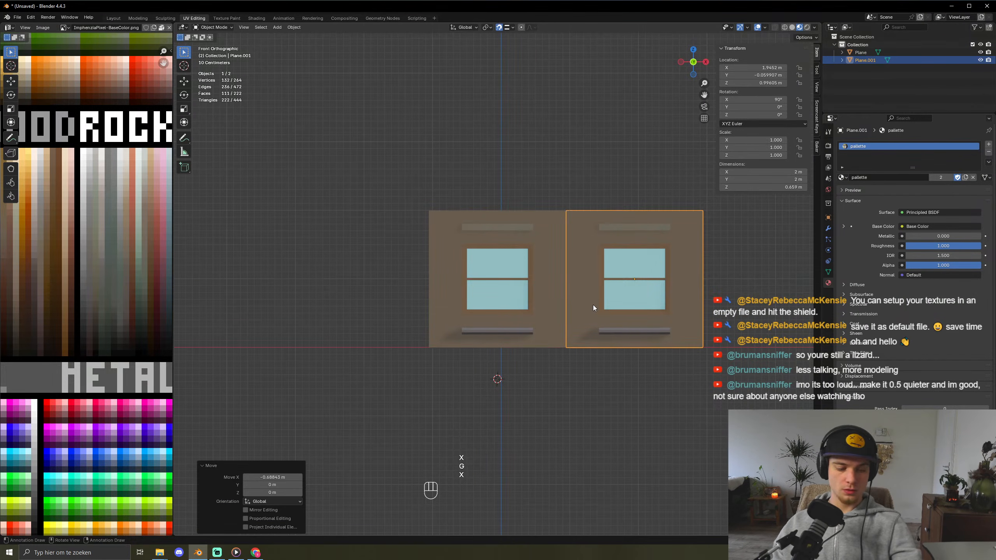
# - Duplicate the second wall section along X and snap the third one flush against its outer edge
pyautogui.hotkey('shift', 'd')
pyautogui.press('x')
pyautogui.click(765, 329)
pyautogui.press('g')
pyautogui.press('x')
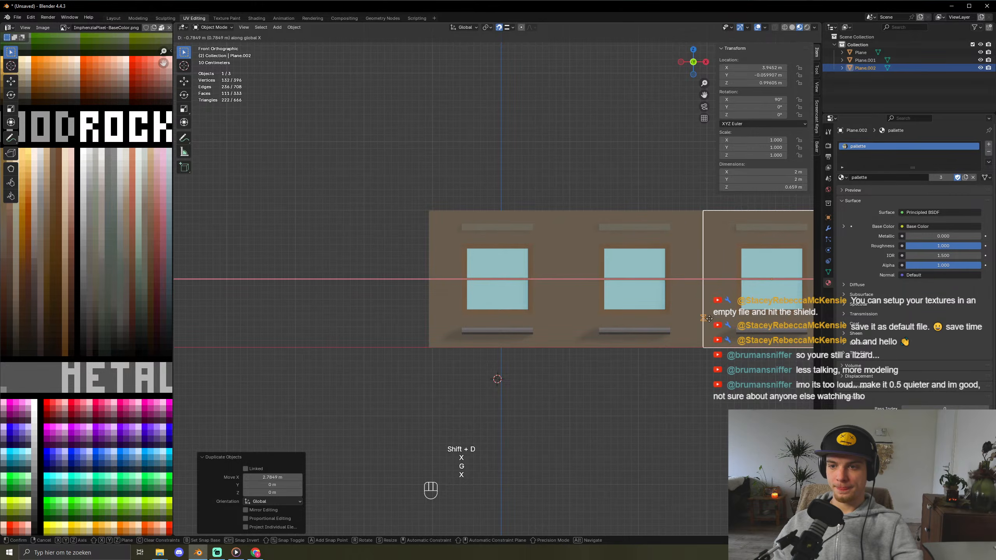
pyautogui.click(713, 332)
# - Duplicate all three wall sections along X and snap the copies to the end of the row
pyautogui.scroll(-5, 434, 423)
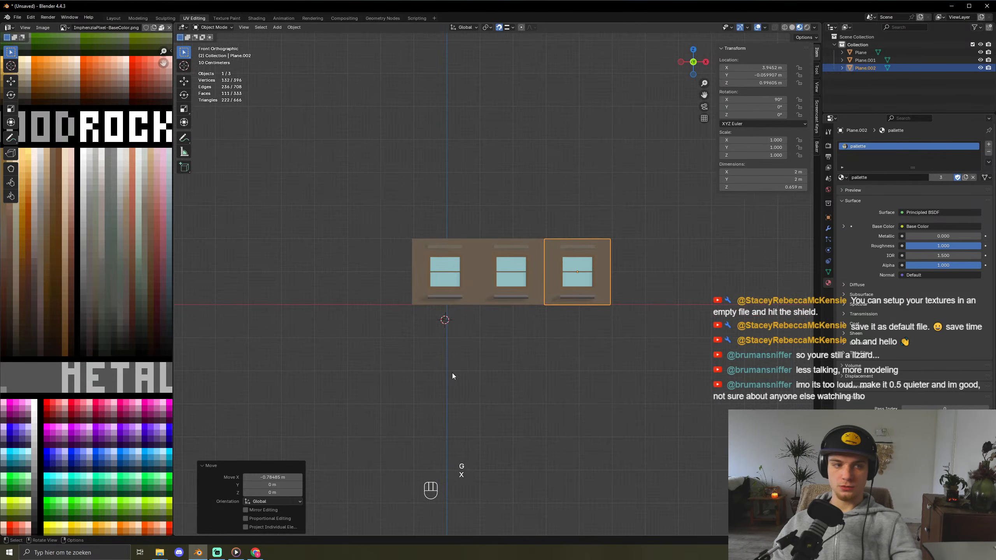
pyautogui.press('a')
pyautogui.hotkey('shift', 'd')
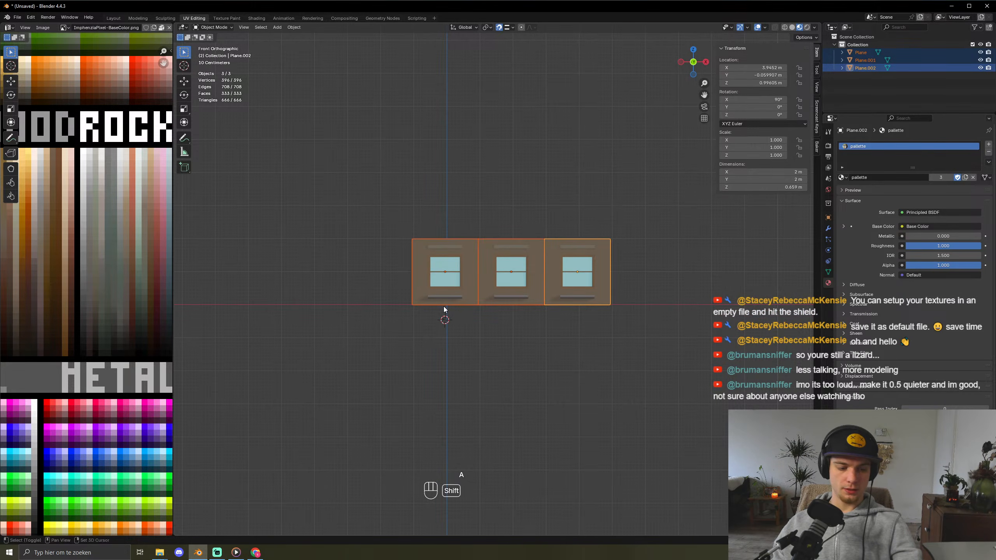
pyautogui.press('x')
pyautogui.click(706, 311)
pyautogui.press('g')
pyautogui.press('x')
pyautogui.click(622, 304)
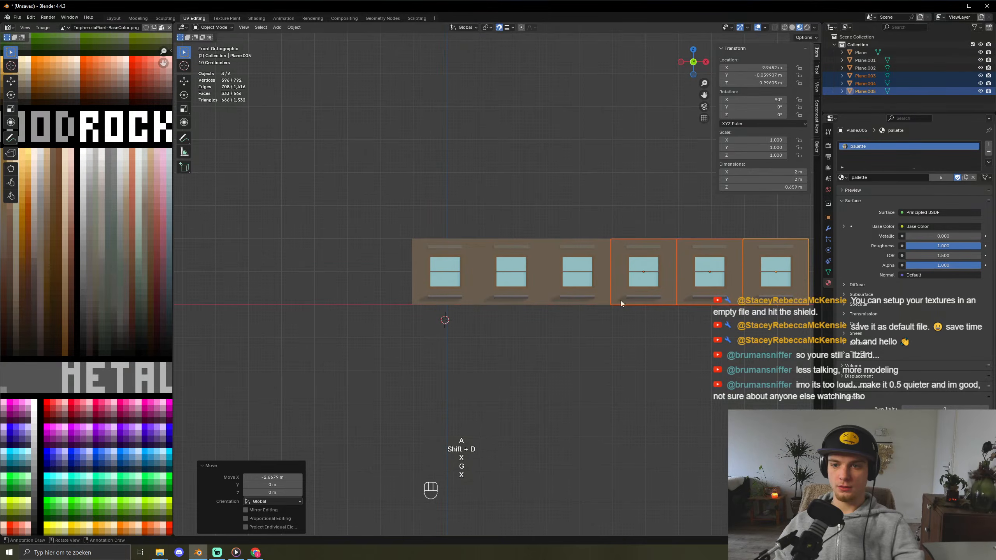
pyautogui.click(607, 382)
# - Undo the duplication of the three wall sections and clear the selection
pyautogui.moveTo(604, 380); pyautogui.dragTo(554, 357, button='middle')
pyautogui.hotkey('ctrl', 'z')
pyautogui.hotkey('ctrl', 'z')
pyautogui.hotkey('ctrl', 'z')
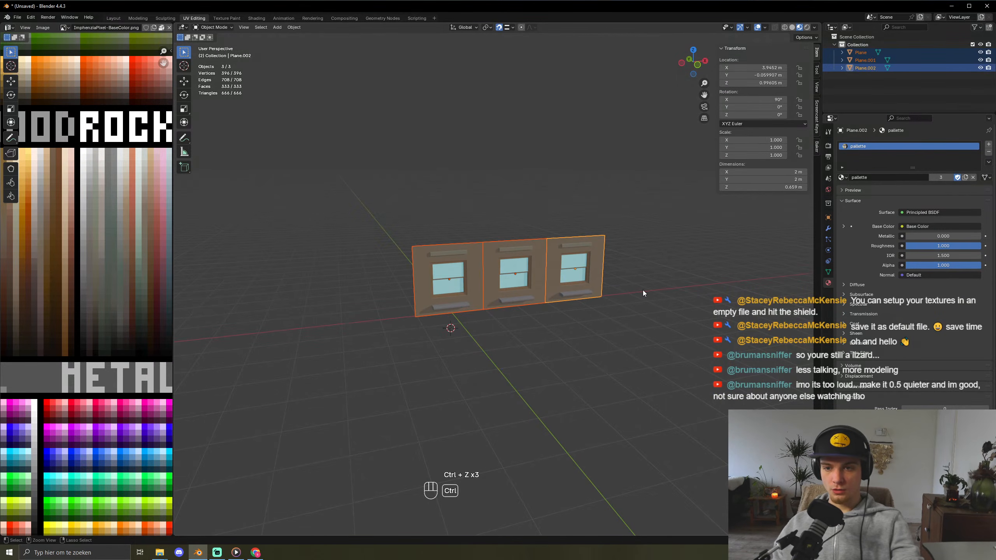
pyautogui.click(582, 249)
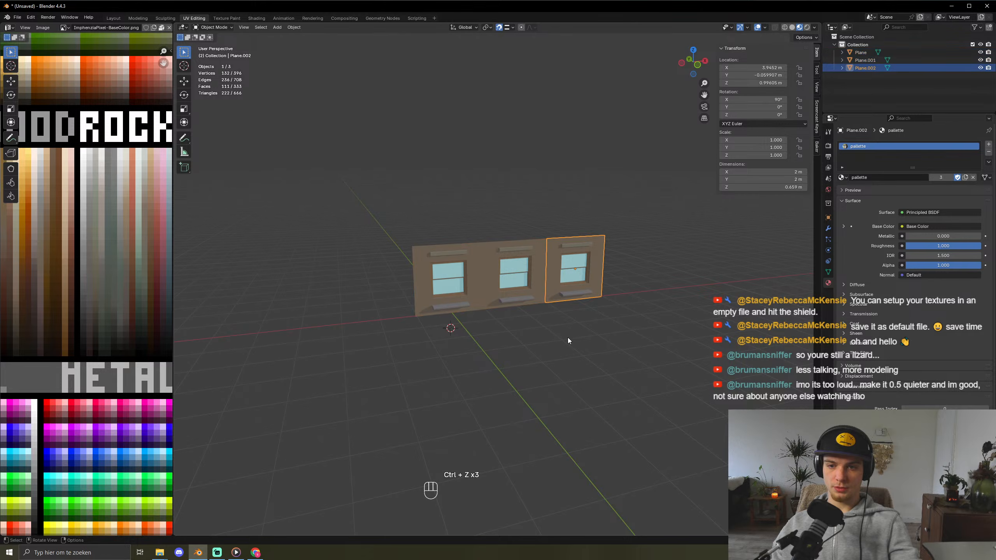
pyautogui.moveTo(568, 341); pyautogui.dragTo(570, 431, button='middle')
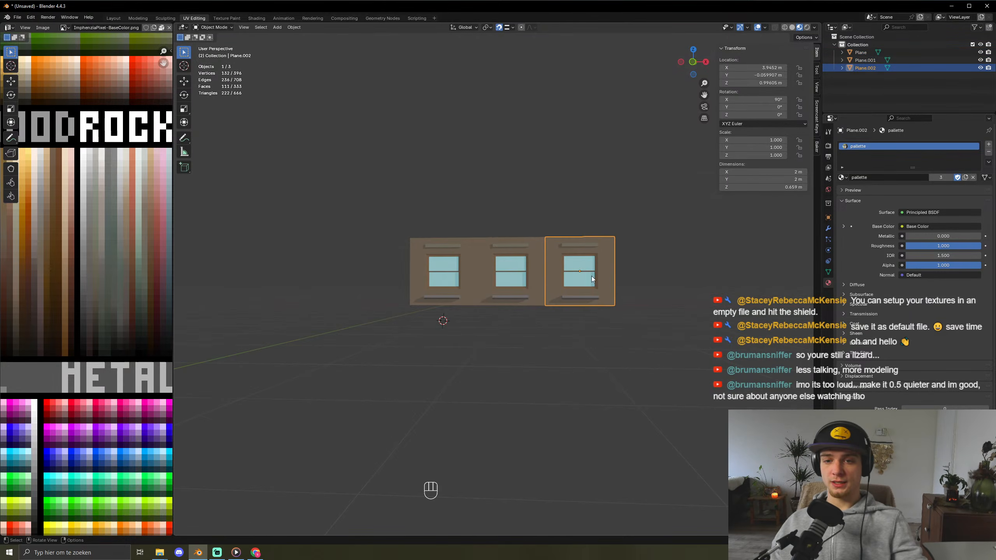
pyautogui.click(570, 431)
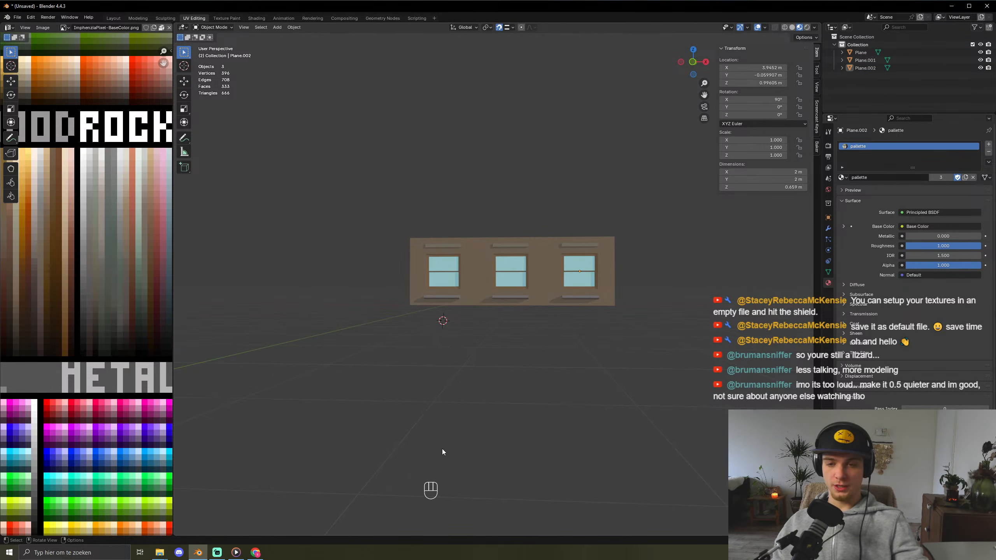
# - Add a plane at the 3D cursor and rotate it 90° about the X axis to stand upright
pyautogui.moveTo(442, 448); pyautogui.dragTo(453, 352, button='middle')
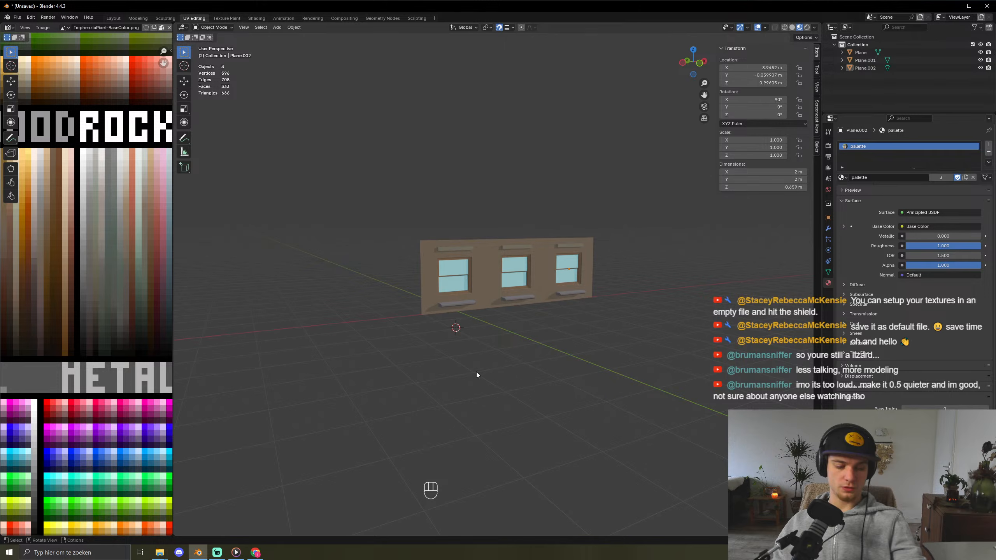
pyautogui.hotkey('shift', 'a')
pyautogui.click(480, 332)
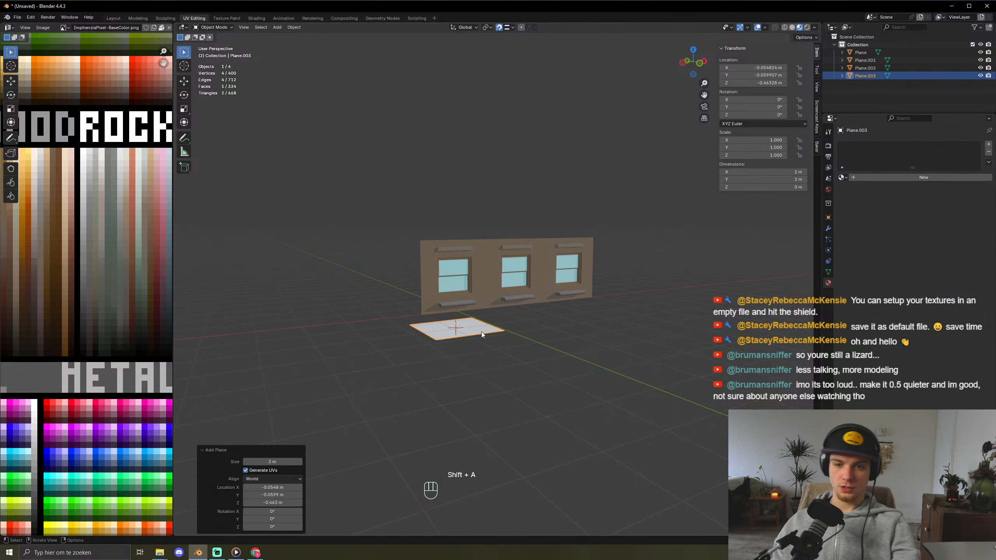
pyautogui.press('r')
pyautogui.press('x')
pyautogui.press('KP_9')
pyautogui.press('KP_0')
pyautogui.press('KP_Enter')
# - Move the upright plane along Z and snap its upper edge to the bottom edge of the first wall section
pyautogui.press('g')
pyautogui.press('z')
pyautogui.click(484, 343)
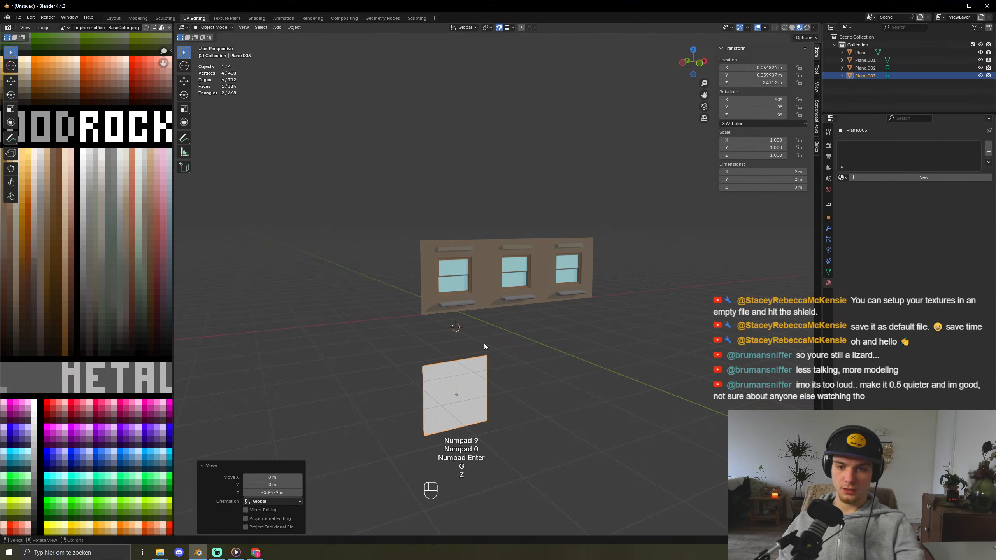
pyautogui.press('g')
pyautogui.press('z')
pyautogui.click(446, 314)
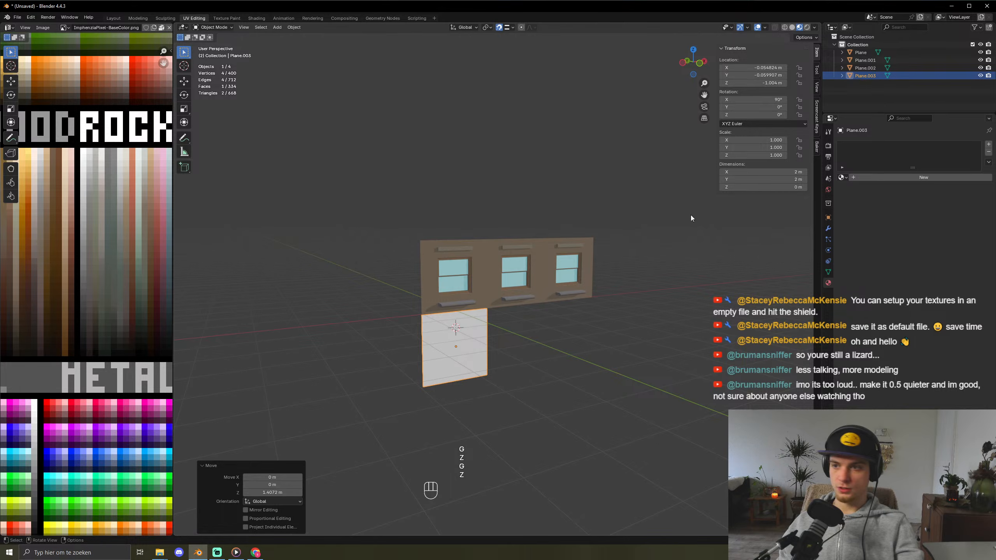
# - Assign the existing palette material to the upright plane and scale its UVs to 0 so they collapse into one point
pyautogui.click(841, 177)
pyautogui.click(863, 194)
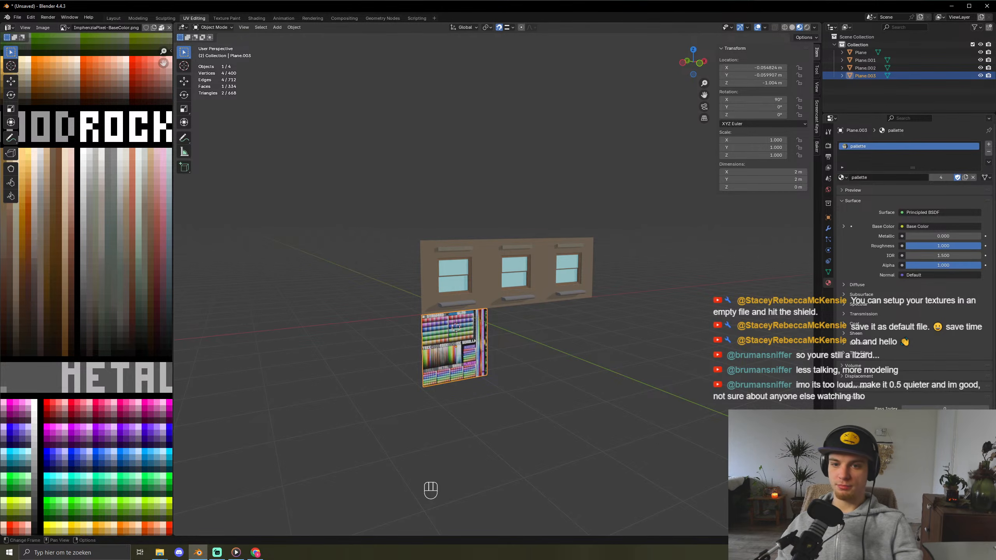
pyautogui.press('Tab')
pyautogui.press('a')
pyautogui.press('a')
pyautogui.press('s')
pyautogui.press('KP_0')
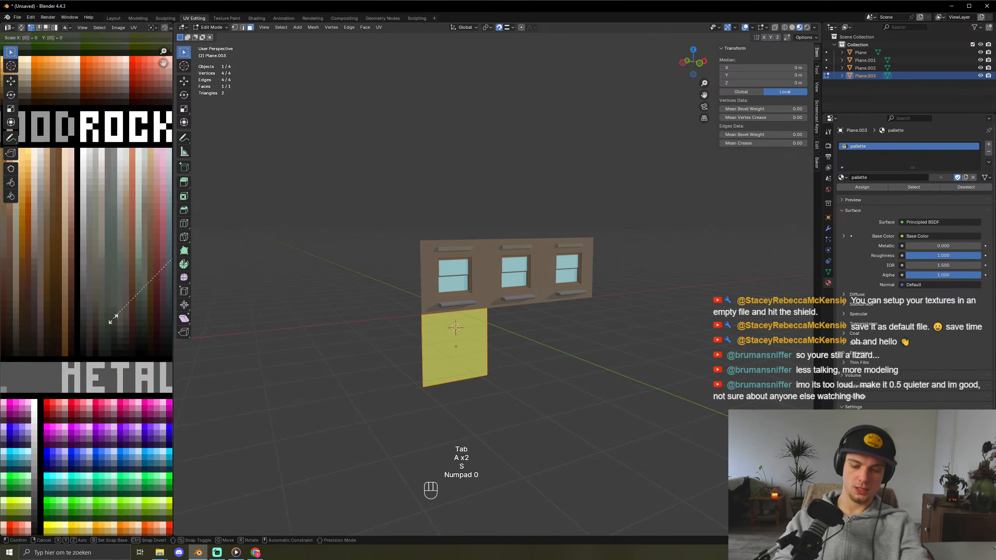
pyautogui.press('KP_Enter')
# - Move the plane's collapsed UVs onto the Rock swatches of the palette
pyautogui.scroll(-4, 114, 319)
pyautogui.press('g')
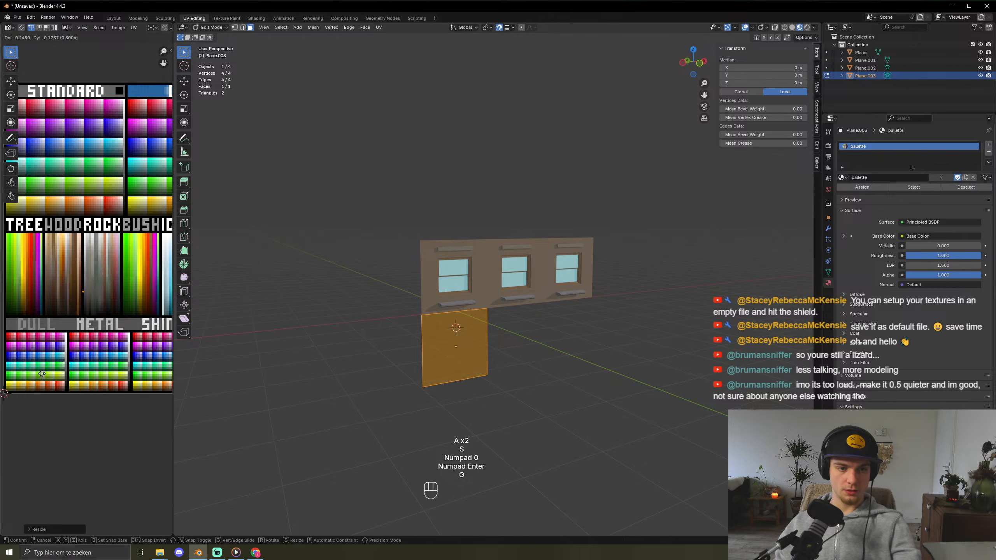
pyautogui.click(45, 365)
pyautogui.press('Tab')
pyautogui.press('Tab')
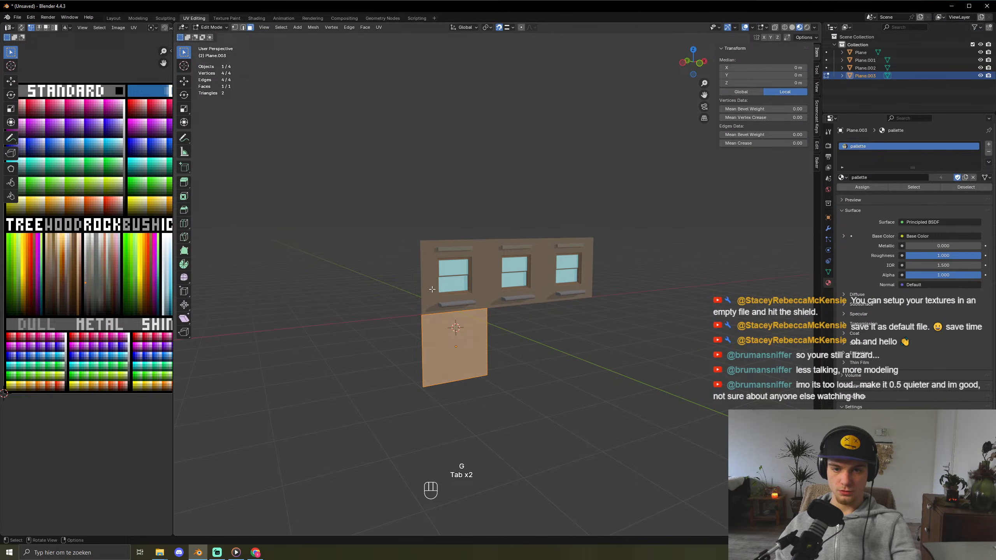
# - Edit the first window wall section together with the plane below it, selecting the section's lower corner face and the plane's face
pyautogui.press('Tab')
pyautogui.click(432, 289)
pyautogui.keyDown('shift'); pyautogui.click(433, 325); pyautogui.keyUp('shift')
pyautogui.press('Tab')
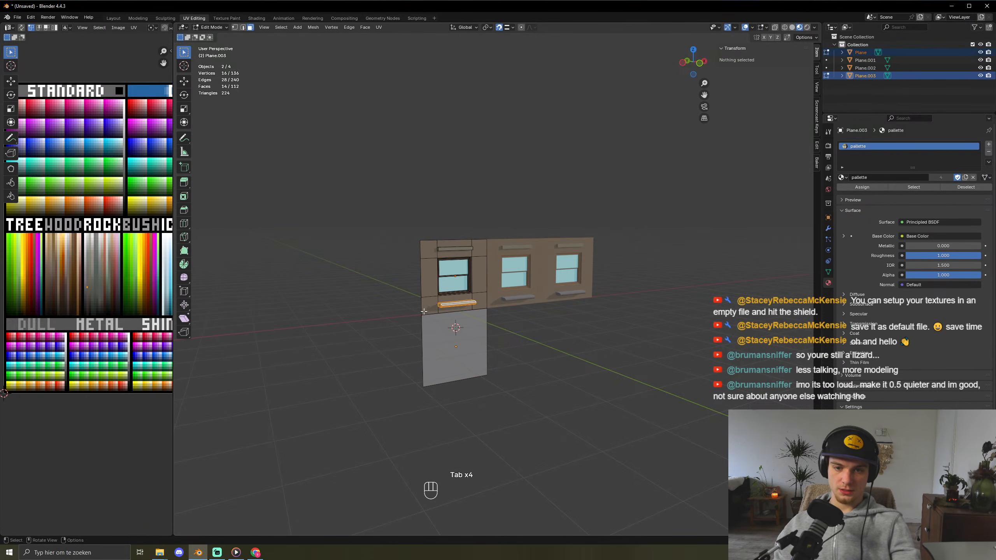
pyautogui.keyDown('shift'); pyautogui.click(433, 325); pyautogui.keyUp('shift')
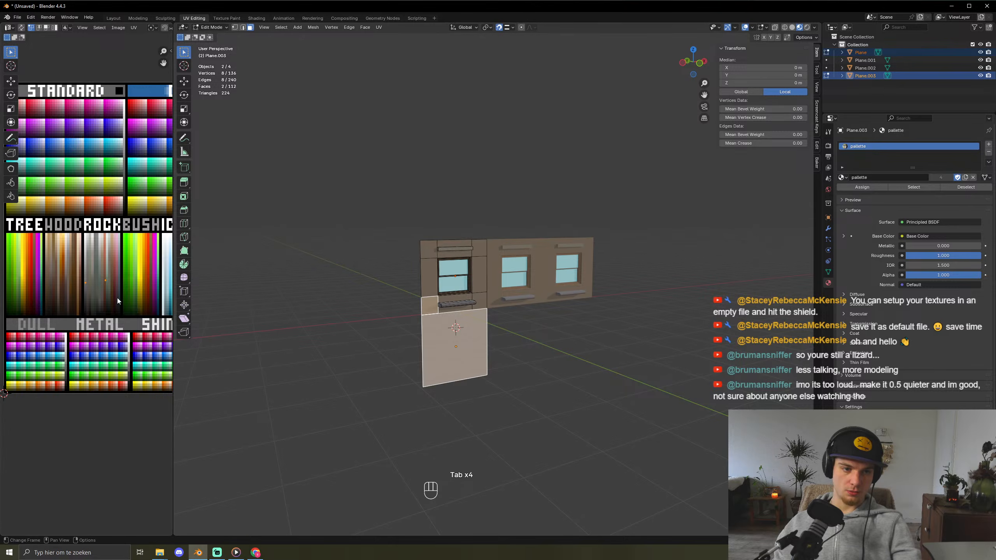
# - Move the plane's UV point onto the wall section's brown Rock swatch to match the wall colour, and return to Object Mode
pyautogui.moveTo(95, 271); pyautogui.dragTo(122, 297)
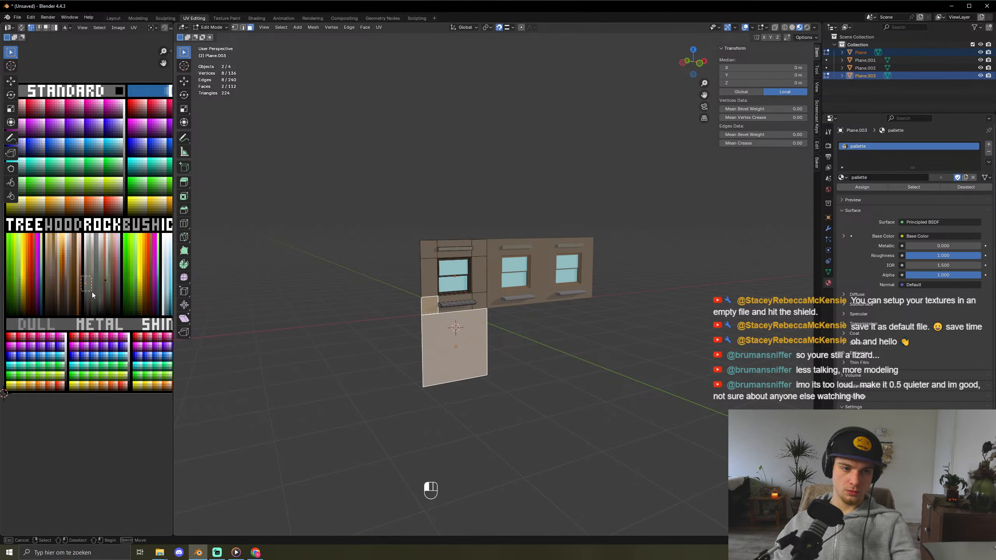
pyautogui.press('g')
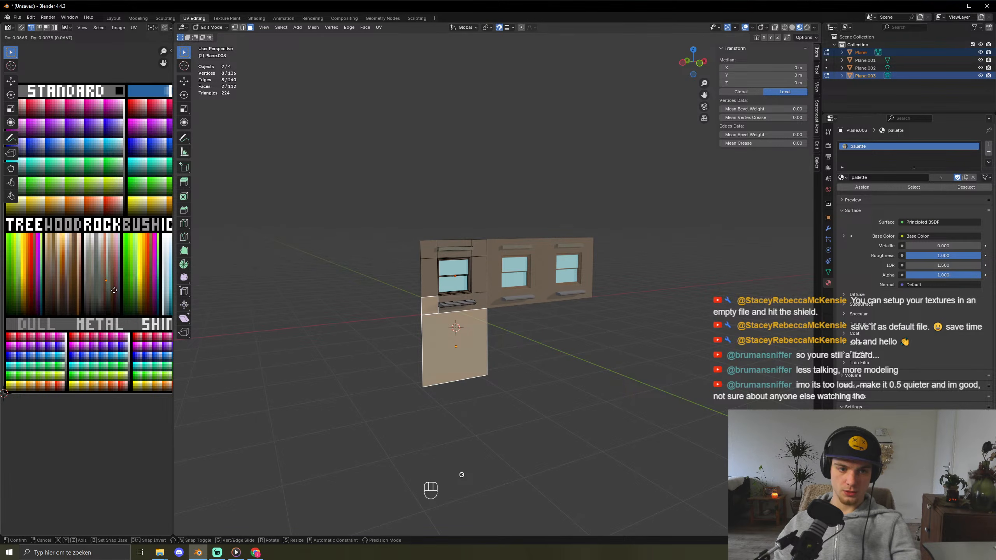
pyautogui.click(110, 291)
pyautogui.press('KP_Decimal')
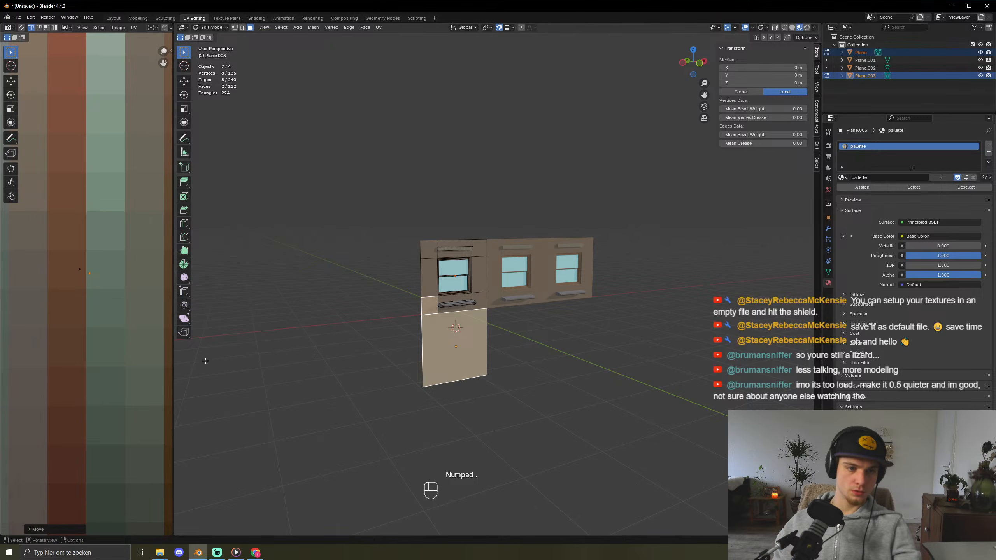
pyautogui.press('g')
pyautogui.click(131, 330)
pyautogui.press('Tab')
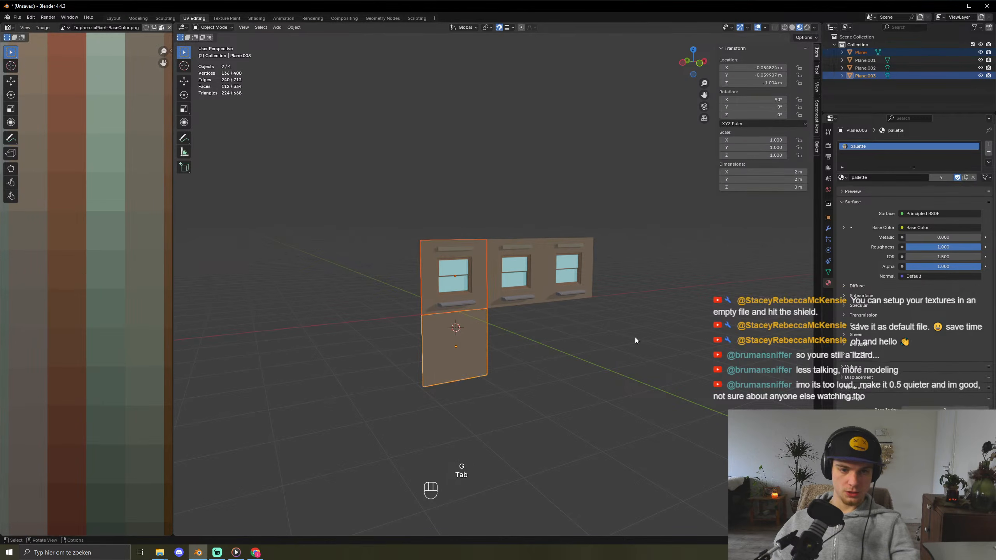
# - Duplicate the lower plane along X and snap the copy beside it, under the second window section
pyautogui.scroll(-3, 635, 337)
pyautogui.click(635, 337)
pyautogui.moveTo(635, 337); pyautogui.dragTo(582, 312, button='middle')
pyautogui.click(476, 311)
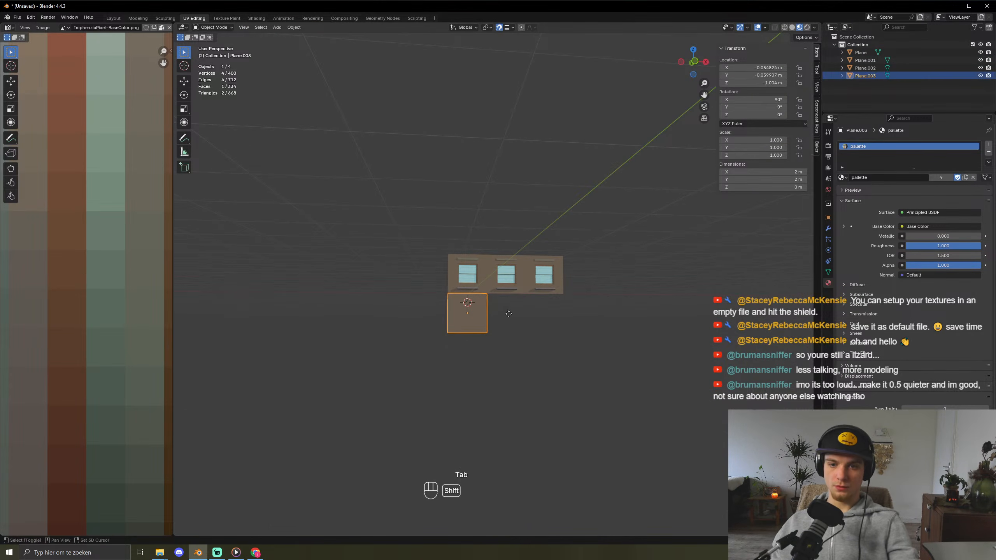
pyautogui.hotkey('shift', 'd')
pyautogui.press('x')
pyautogui.click(481, 331)
pyautogui.press('g')
pyautogui.press('x')
pyautogui.click(493, 332)
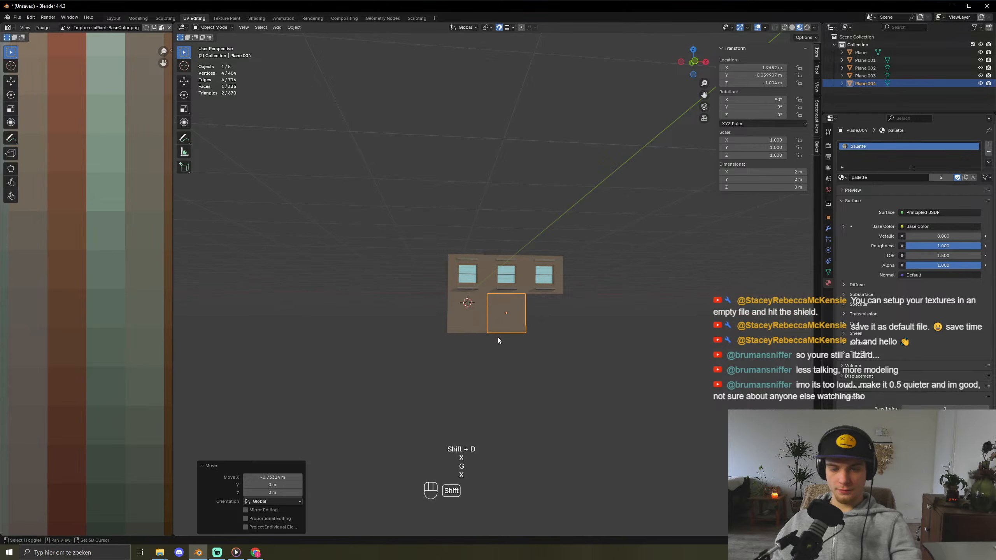
# - Duplicate the second lower plane along X and snap the copy under the third window section
pyautogui.hotkey('shift', 'd')
pyautogui.press('x')
pyautogui.click(575, 332)
pyautogui.press('g')
pyautogui.press('x')
pyautogui.click(526, 330)
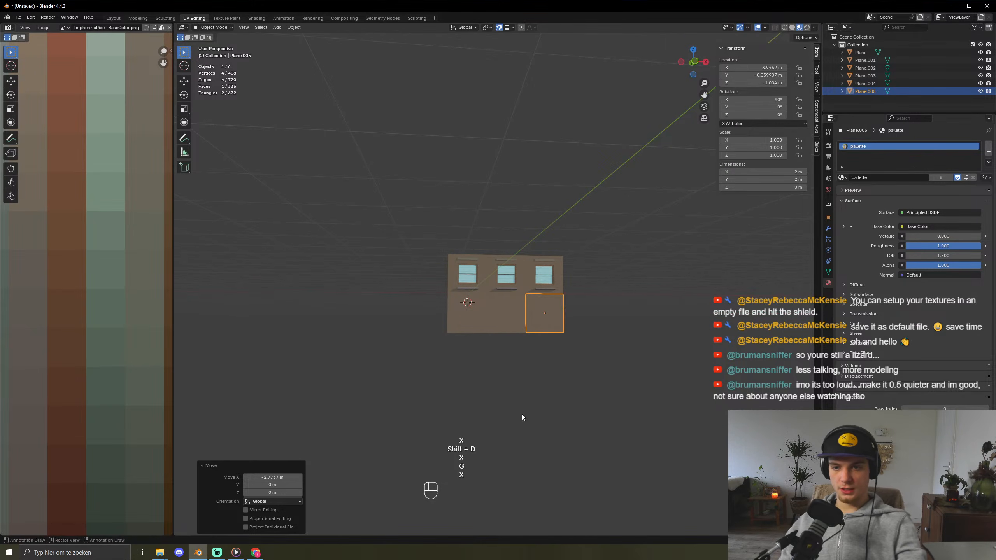
# - Duplicate the first lower plane outward along X and rotate the copy 90° about the Z axis
pyautogui.click(454, 374)
pyautogui.moveTo(428, 417); pyautogui.dragTo(459, 451, button='middle')
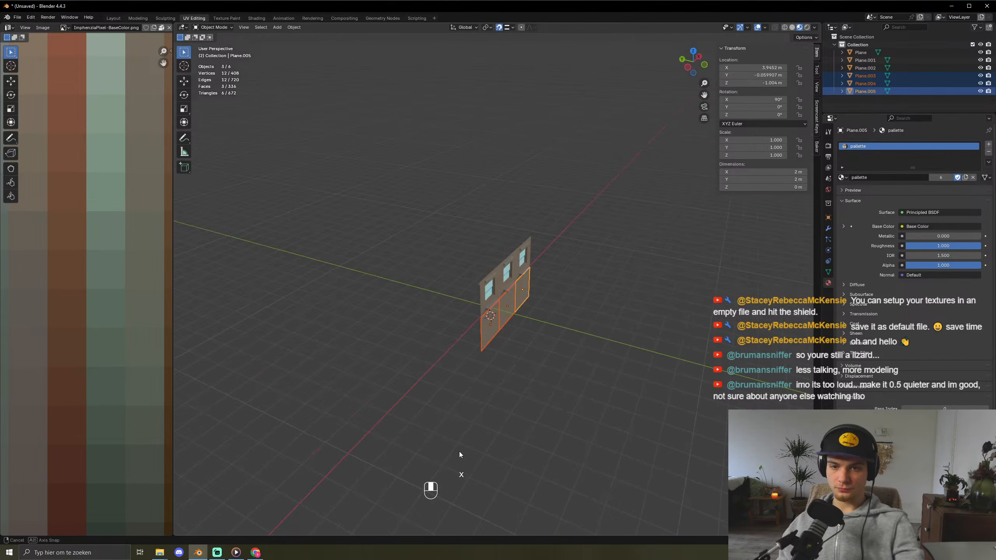
pyautogui.click(495, 329)
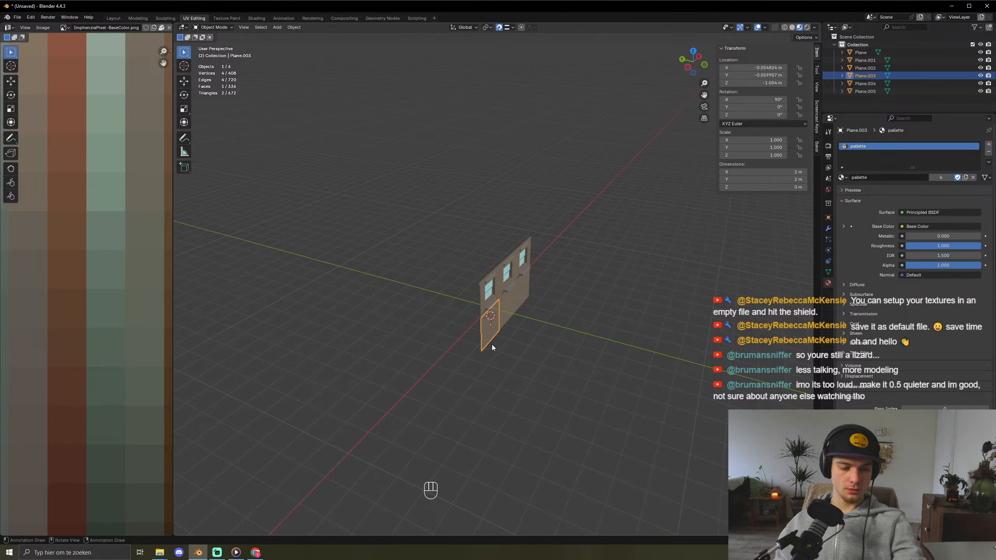
pyautogui.hotkey('shift', 'd')
pyautogui.press('x')
pyautogui.click(435, 329)
pyautogui.write('rz')
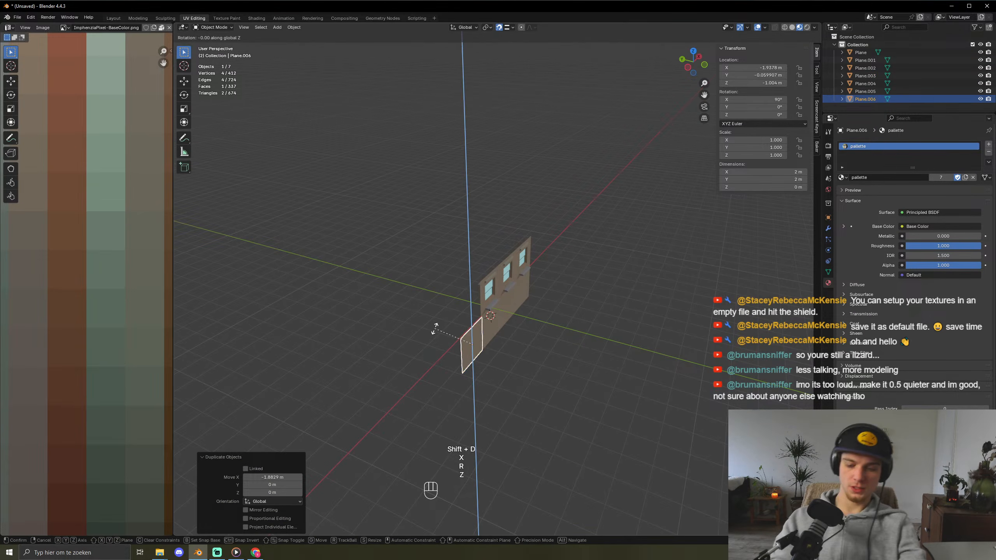
pyautogui.write('90')
pyautogui.press('KP_Enter')
# - Snap the rotated side panel along X to the facade's outer edge and move it 1 m along Y
pyautogui.moveTo(578, 366); pyautogui.dragTo(515, 338, button='middle')
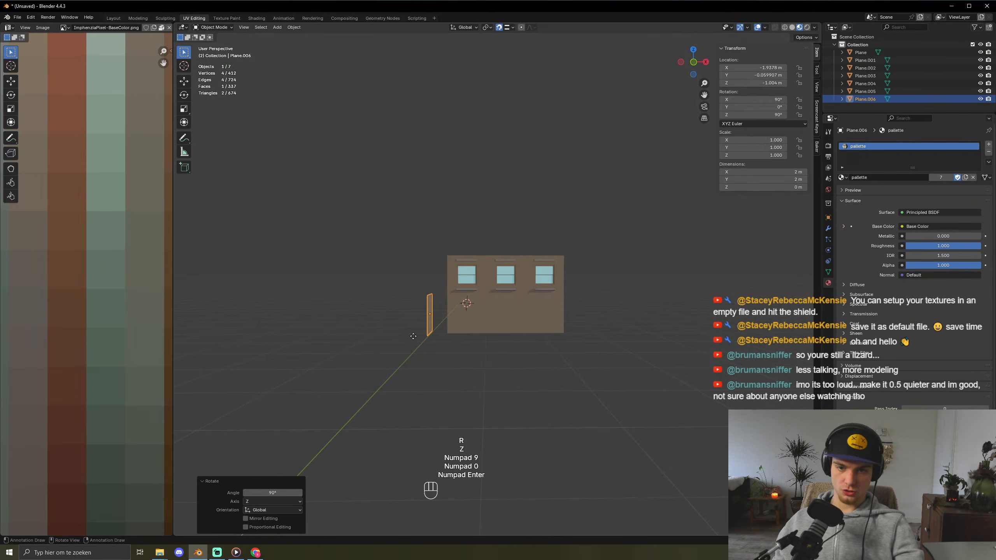
pyautogui.press('g')
pyautogui.press('x')
pyautogui.click(487, 345)
pyautogui.moveTo(443, 358); pyautogui.dragTo(490, 372, button='middle')
pyautogui.write('gy')
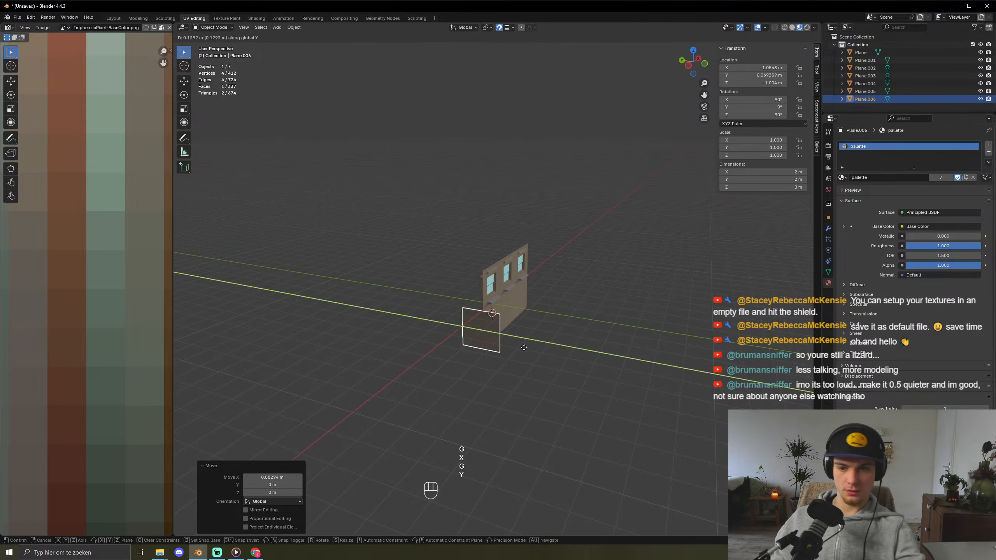
pyautogui.write('1')
pyautogui.click(497, 331)
# - Duplicate the side panel along Z and snap the copy on top of it, level with the window sections
pyautogui.hotkey('shift', 'd')
pyautogui.press('z')
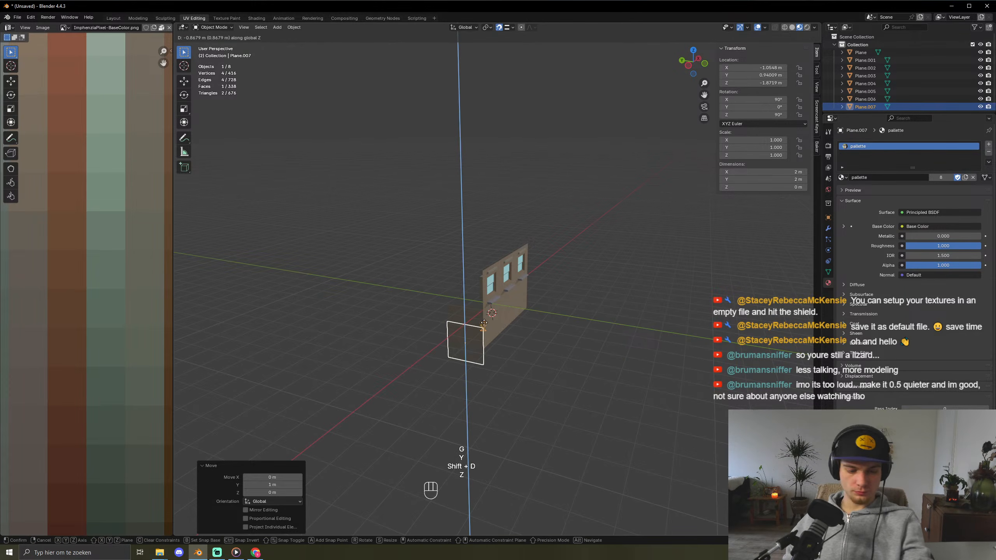
pyautogui.click(485, 259)
# - Select both stacked side panels and duplicate them 6 m along X to the opposite end of the facade
pyautogui.moveTo(484, 259); pyautogui.dragTo(494, 327, button='middle')
pyautogui.keyDown('shift'); pyautogui.click(495, 329); pyautogui.keyUp('shift')
pyautogui.moveTo(504, 382); pyautogui.dragTo(653, 382, button='middle')
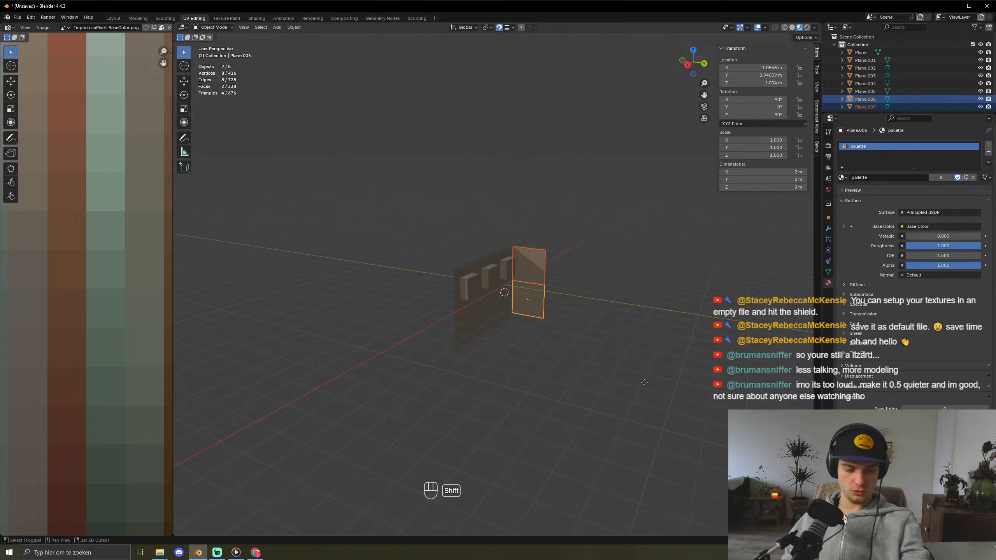
pyautogui.hotkey('shift', 'd')
pyautogui.press('x')
pyautogui.click(459, 334)
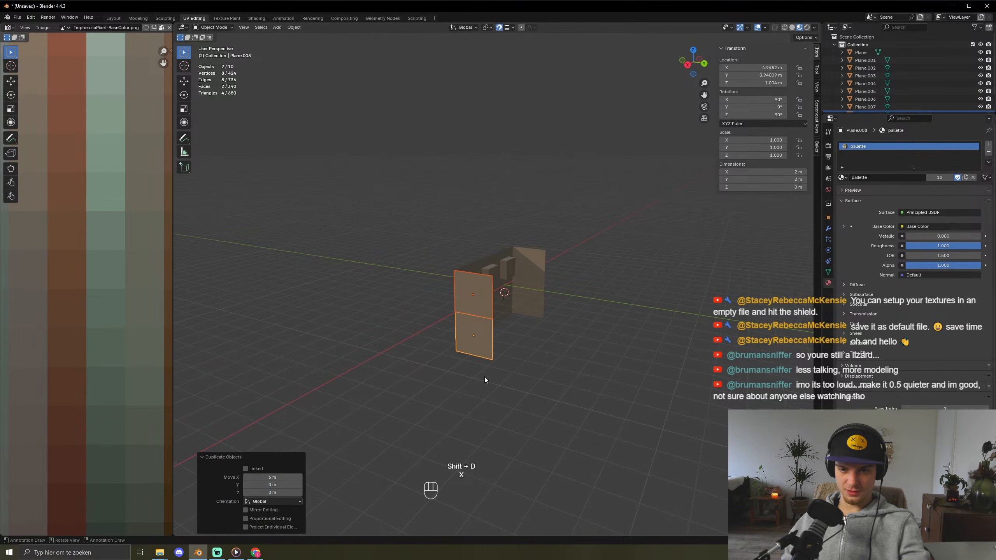
# - Select the four side panels at both ends and duplicate them about 5.7 m along Y, behind the facade
pyautogui.click(484, 382)
pyautogui.moveTo(484, 388); pyautogui.dragTo(465, 288, button='middle')
pyautogui.click(465, 288)
pyautogui.keyDown('shift'); pyautogui.click(470, 325); pyautogui.keyUp('shift')
pyautogui.keyDown('shift'); pyautogui.click(530, 305); pyautogui.keyUp('shift')
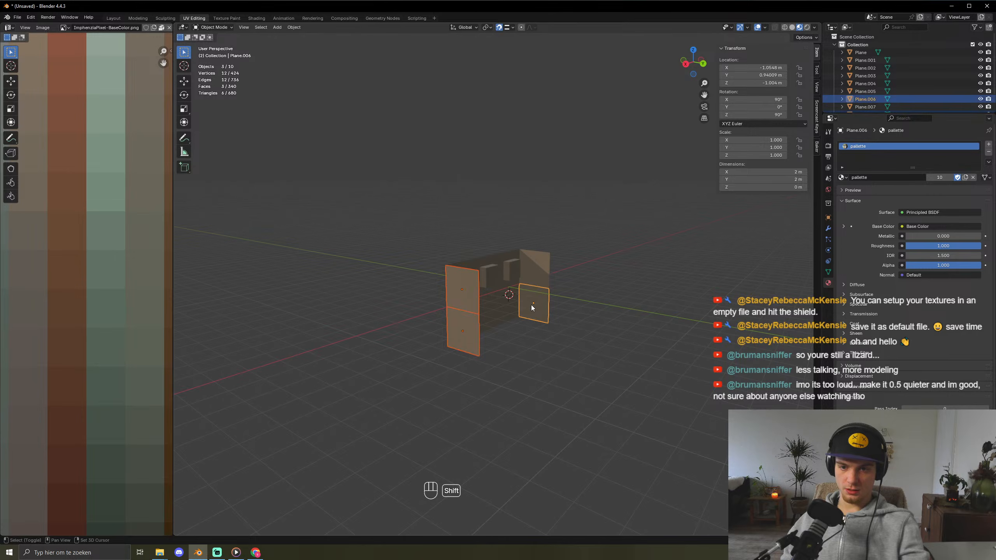
pyautogui.keyDown('shift'); pyautogui.click(549, 295); pyautogui.keyUp('shift')
pyautogui.hotkey('shift', 'd')
pyautogui.press('x')
pyautogui.press('y')
pyautogui.click(634, 378)
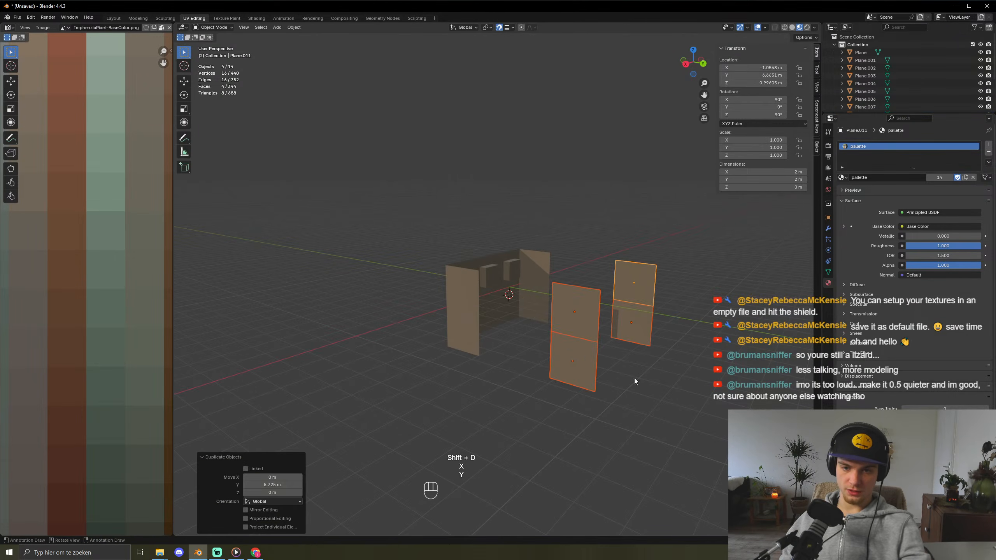
# - Try to move the four copied side panels along Y against the existing side walls
pyautogui.press('g')
pyautogui.press('y')
pyautogui.click(489, 319)
pyautogui.hotkey('ctrl', 'z')
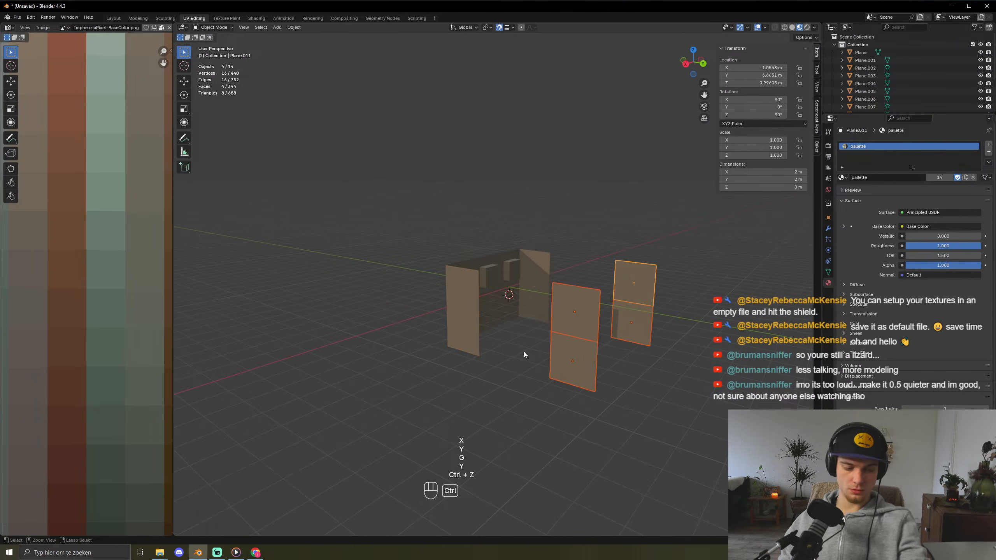
# - Snap the four copied side panels along Y to the rear edges of the existing side walls and clear the selection
pyautogui.press('g')
pyautogui.press('y')
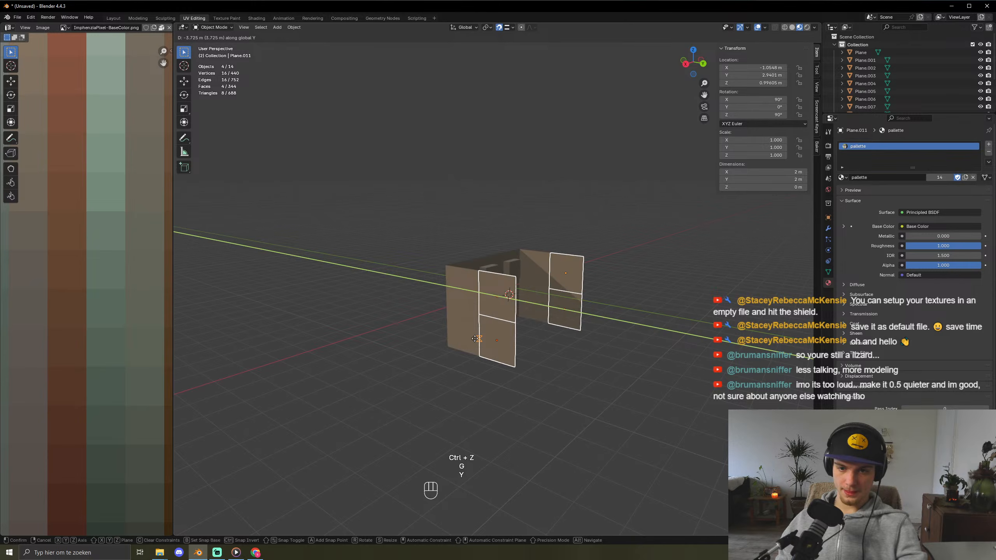
pyautogui.click(477, 338)
pyautogui.click(501, 404)
# - Select the three lower front planes and duplicate them 4 m along Y to close the lower rear wall
pyautogui.moveTo(545, 426); pyautogui.dragTo(493, 396, button='middle')
pyautogui.click(517, 310)
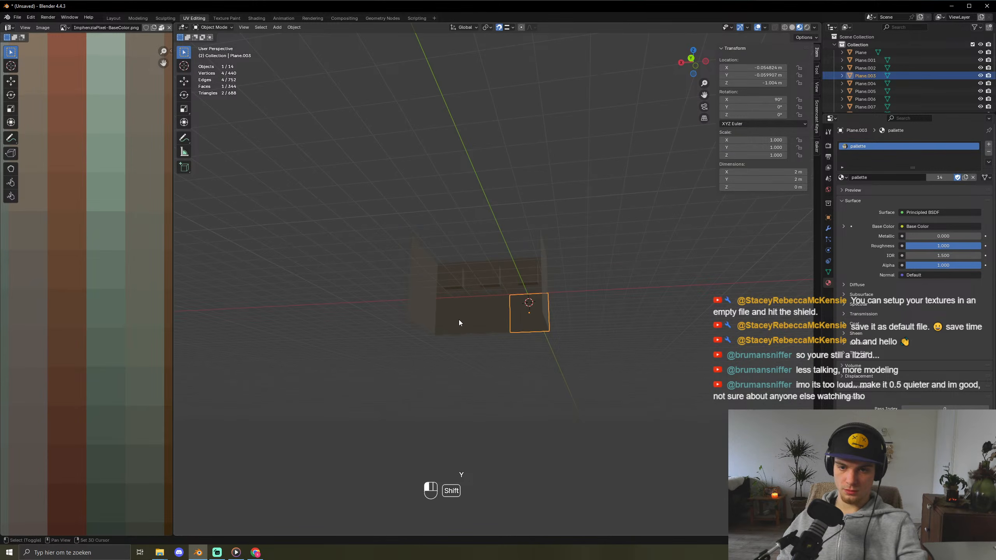
pyautogui.keyDown('shift'); pyautogui.moveTo(459, 319); pyautogui.dragTo(482, 349); pyautogui.keyUp('shift')
pyautogui.moveTo(483, 349); pyautogui.dragTo(560, 396, button='middle')
pyautogui.hotkey('shift', 'd')
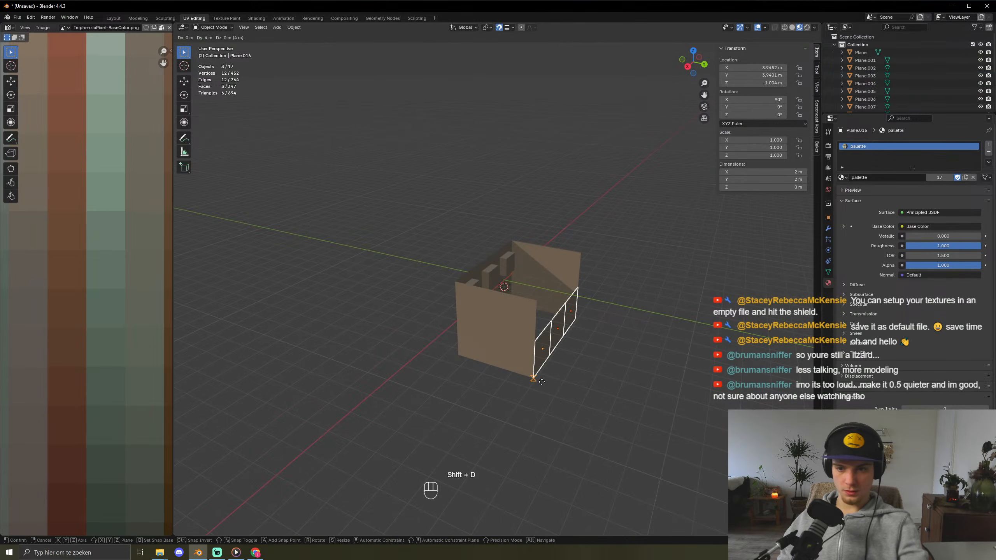
pyautogui.press('y')
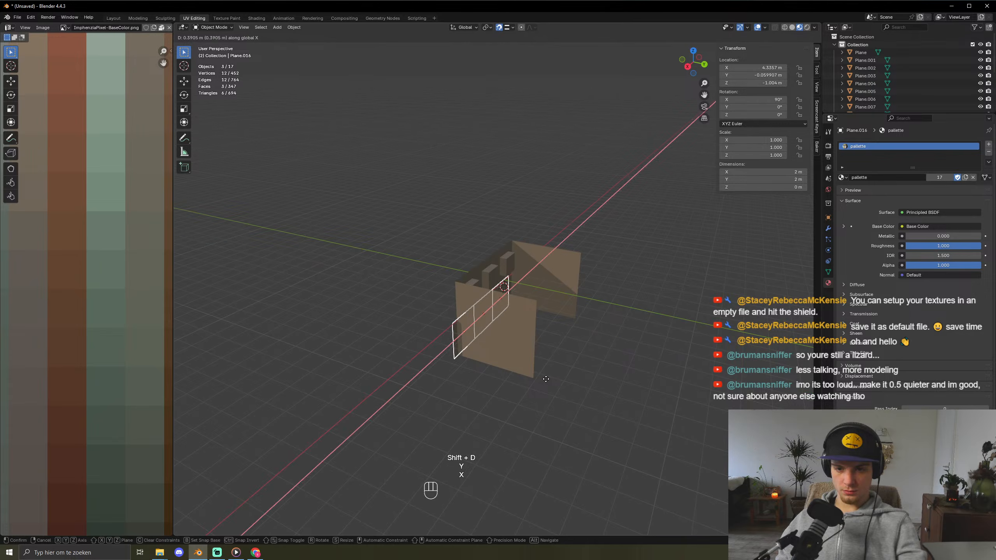
pyautogui.click(601, 423)
pyautogui.click(602, 423)
# - Select the three lower rear panels and duplicate them 2 m up along Z to complete the rear wall
pyautogui.moveTo(601, 424); pyautogui.dragTo(545, 339, button='middle')
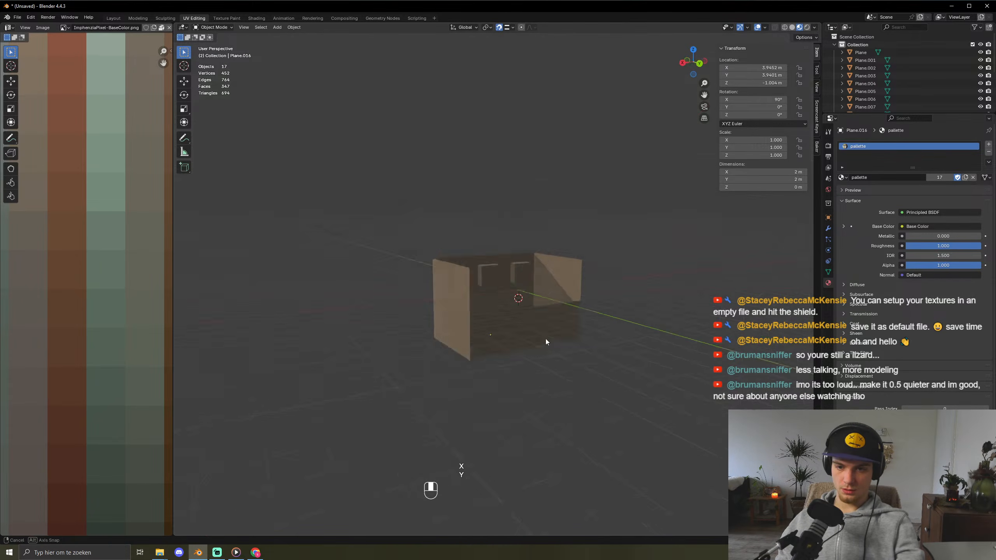
pyautogui.click(651, 419)
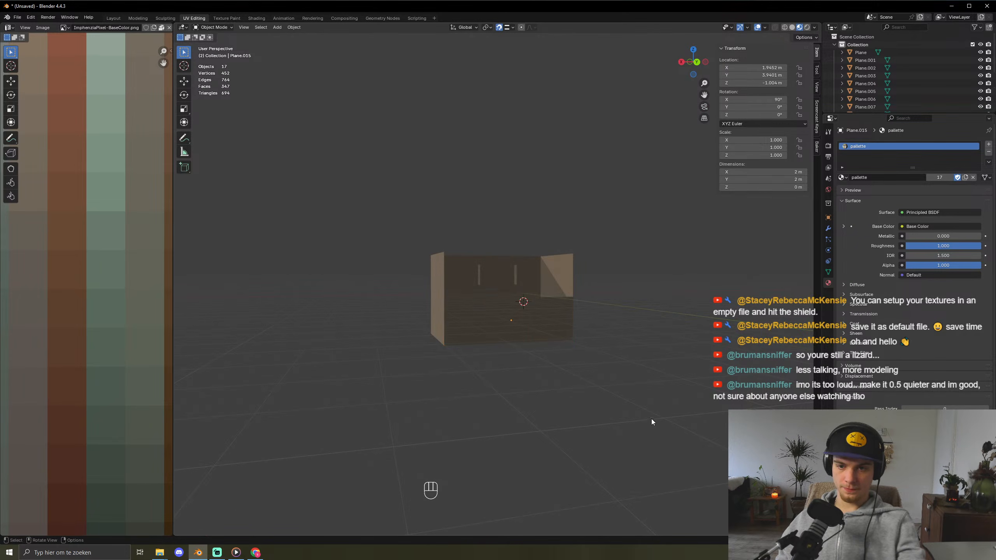
pyautogui.click(570, 328)
pyautogui.keyDown('shift'); pyautogui.click(510, 332); pyautogui.keyUp('shift')
pyautogui.keyDown('shift'); pyautogui.click(468, 333); pyautogui.keyUp('shift')
pyautogui.hotkey('shift', 'd')
pyautogui.press('z')
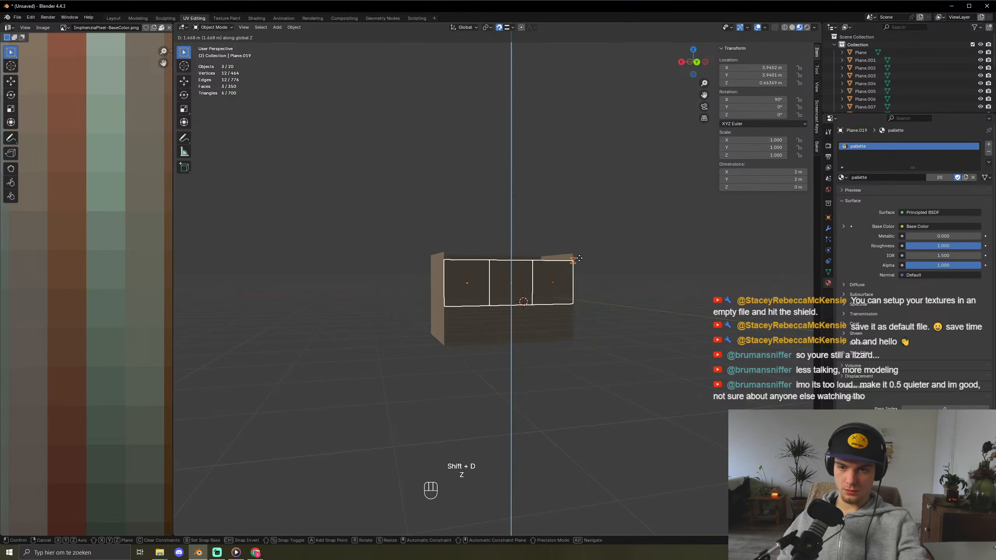
pyautogui.click(566, 253)
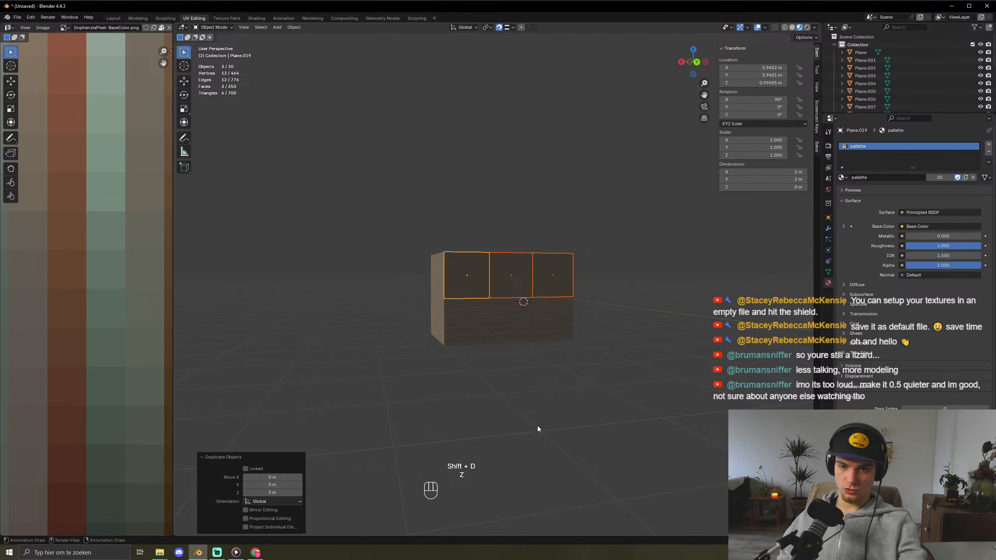
# - Select the upper middle rear panel and the middle window wall, and snap the 3D cursor to the midpoint between them
pyautogui.click(470, 374)
pyautogui.moveTo(479, 377); pyautogui.dragTo(642, 384, button='middle')
pyautogui.press('KP_7')
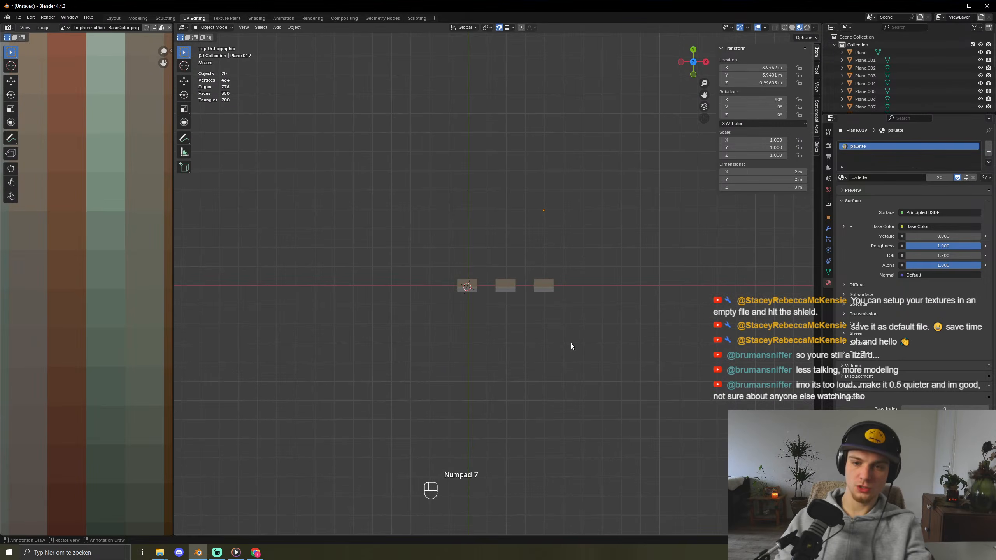
pyautogui.moveTo(426, 497); pyautogui.dragTo(504, 218, button='middle')
pyautogui.click(473, 228)
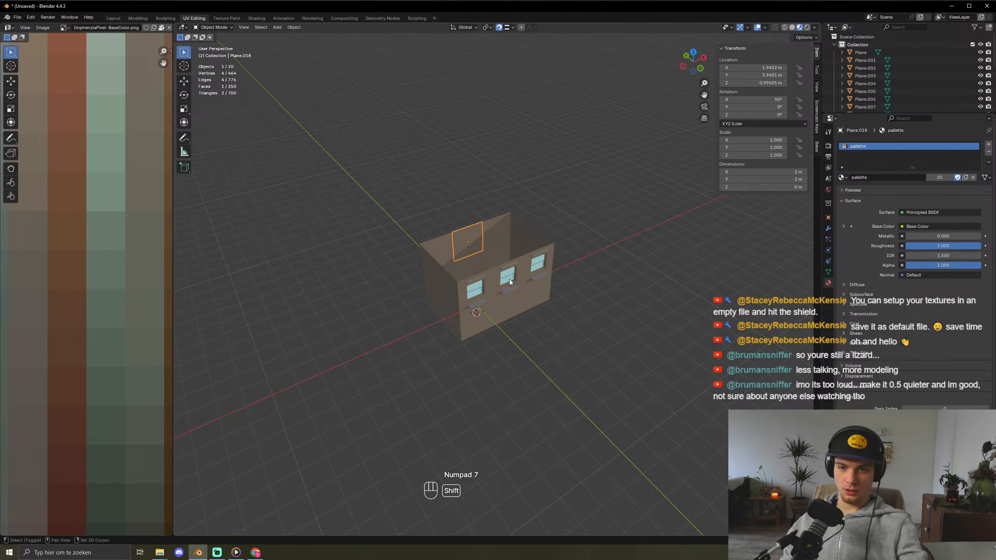
pyautogui.keyDown('shift'); pyautogui.click(509, 278); pyautogui.keyUp('shift')
pyautogui.hotkey('shift', 's')
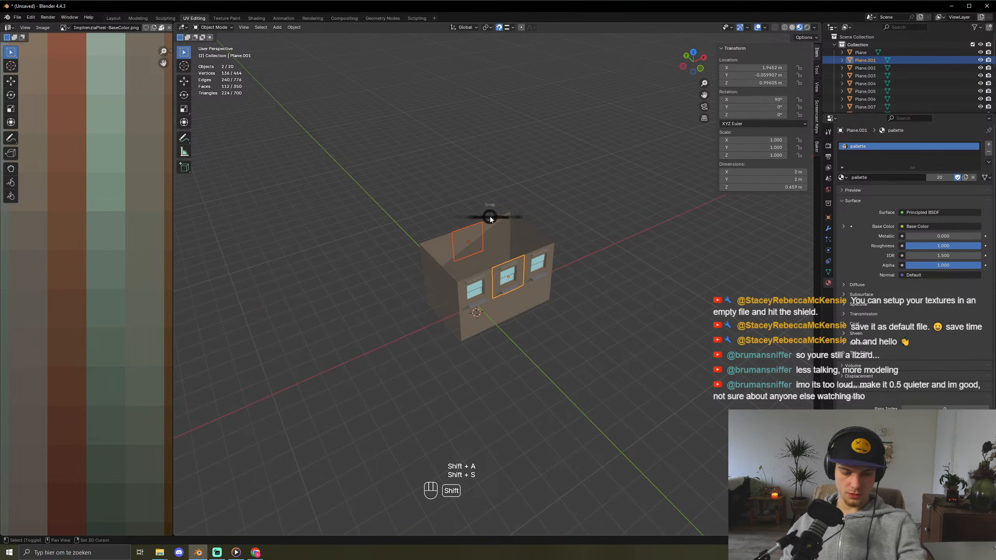
pyautogui.hotkey('shift', 's')
pyautogui.click(499, 288)
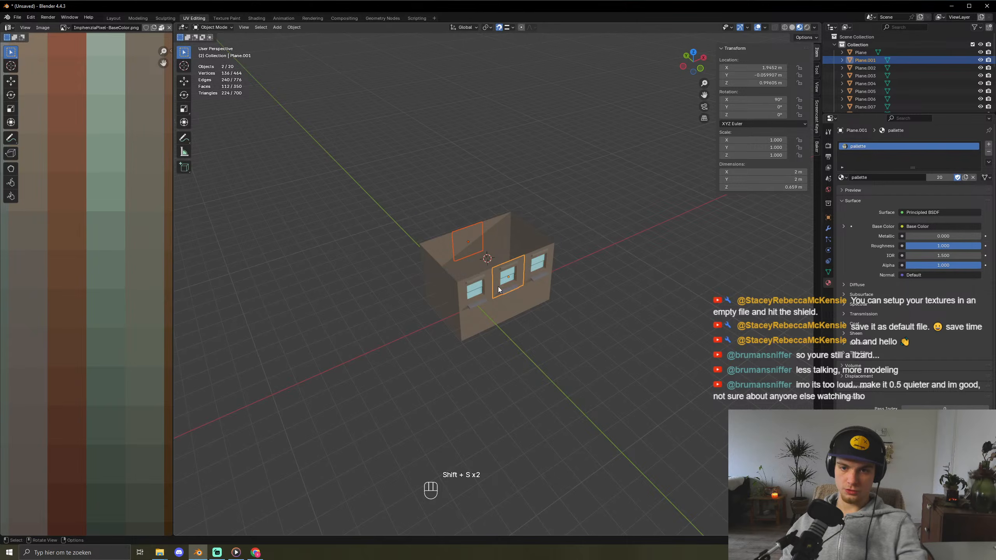
# - Add a 2 m plane at the 3D cursor inside the upper walls as the start of the roof
pyautogui.hotkey('shift', 'a')
pyautogui.moveTo(498, 287)
pyautogui.click(538, 286)
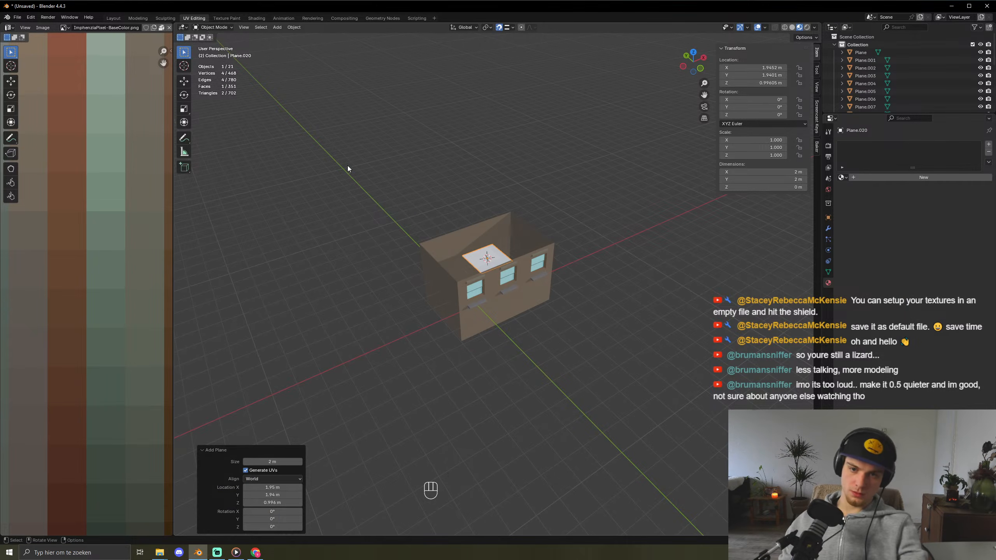
# - Stretch the roof plane along X by moving each of its two side edges 2 m outward to the side walls
pyautogui.press('Tab')
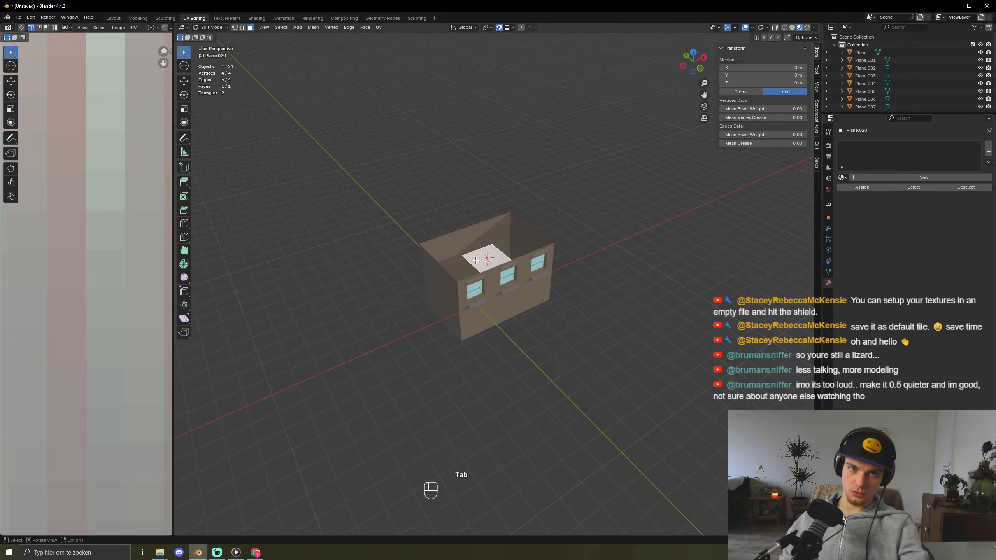
pyautogui.press('2')
pyautogui.click(476, 260)
pyautogui.press('g')
pyautogui.press('x')
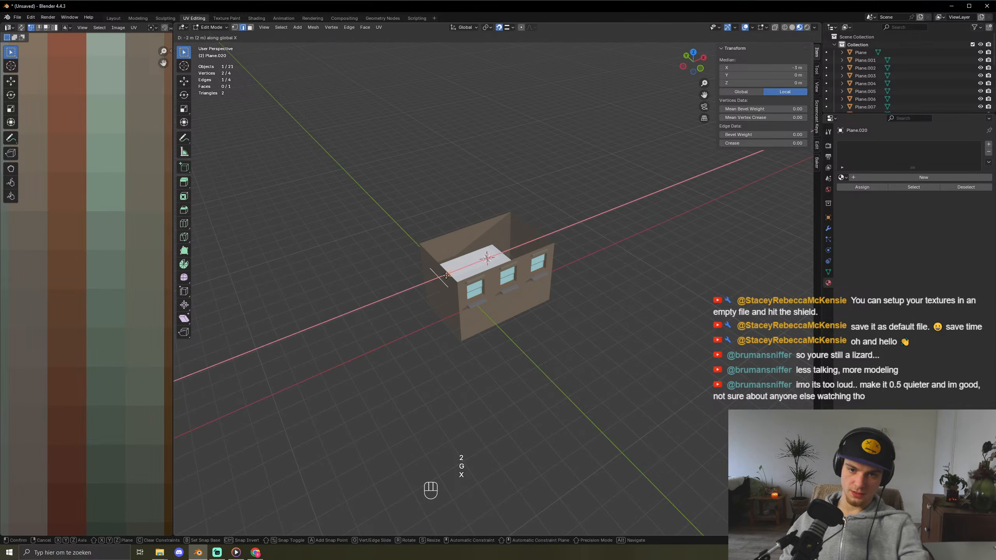
pyautogui.click(446, 276)
pyautogui.click(506, 253)
pyautogui.press('g')
pyautogui.press('x')
pyautogui.click(544, 235)
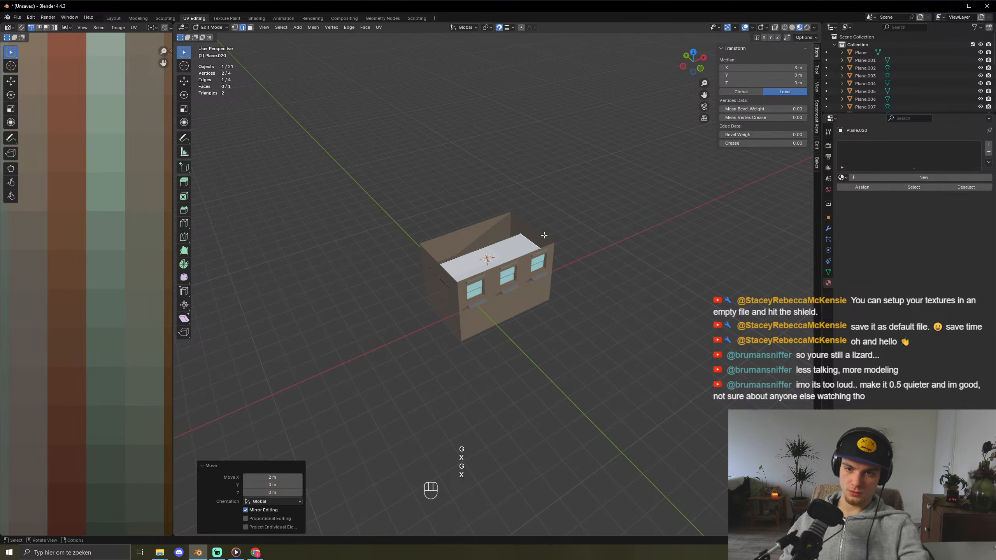
# - Move the roof plane's rear edge 1 m along Y to the rear wall
pyautogui.click(481, 250)
pyautogui.press('g')
pyautogui.press('y')
pyautogui.click(464, 227)
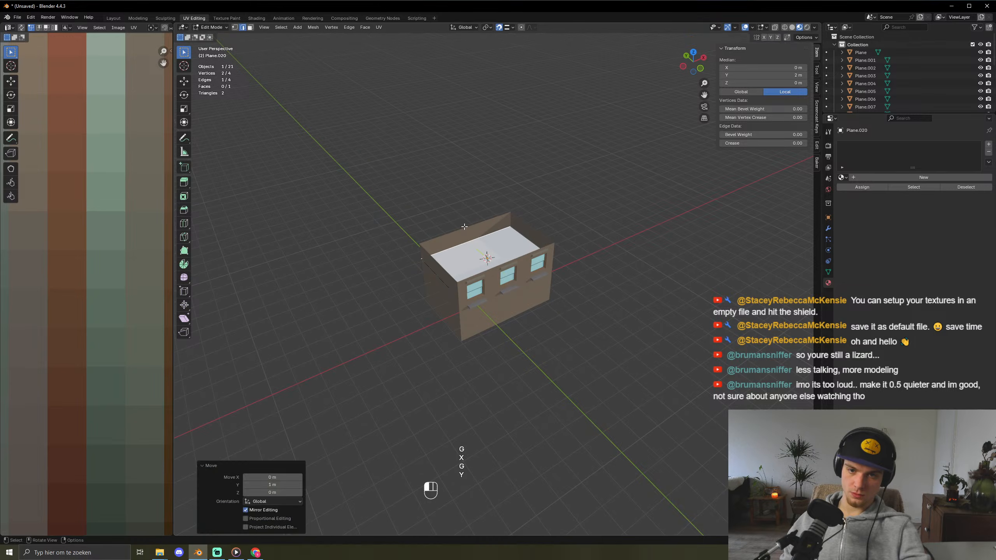
pyautogui.moveTo(494, 272); pyautogui.dragTo(532, 298, button='middle')
pyautogui.press('h')
pyautogui.press('u')
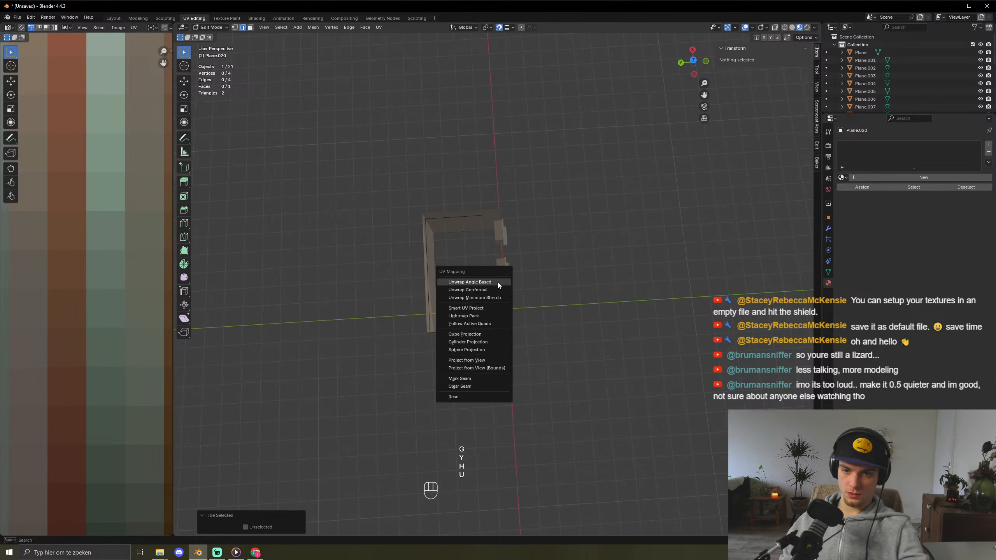
pyautogui.press('u')
pyautogui.hotkey('ctrl', 'z')
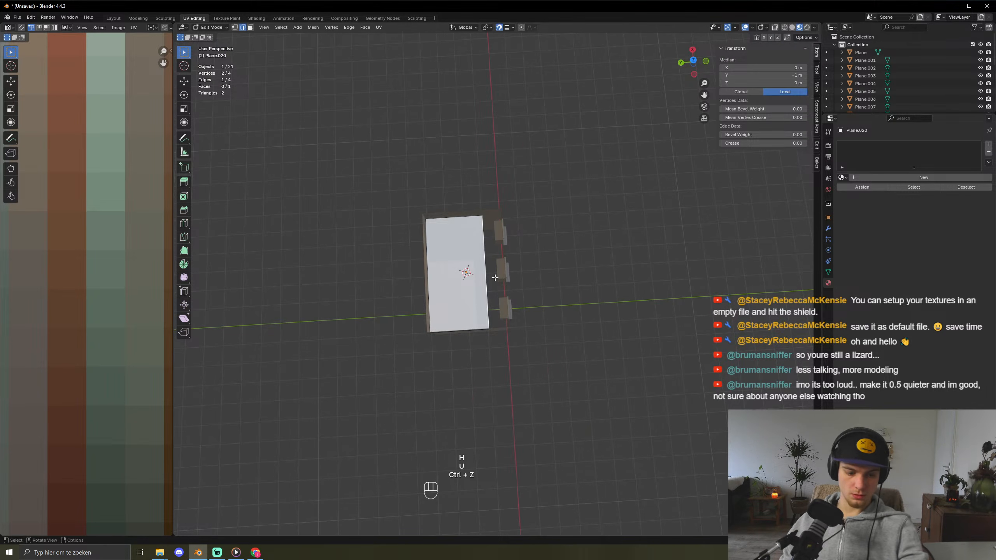
# - Move the roof plane's front edge -1 m along Y to the window wall
pyautogui.press('g')
pyautogui.press('y')
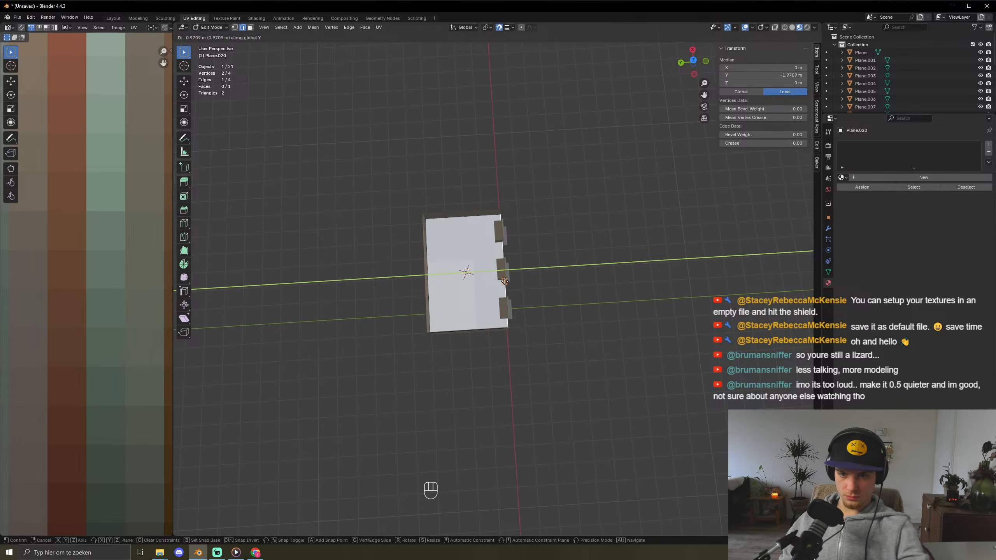
pyautogui.click(504, 282)
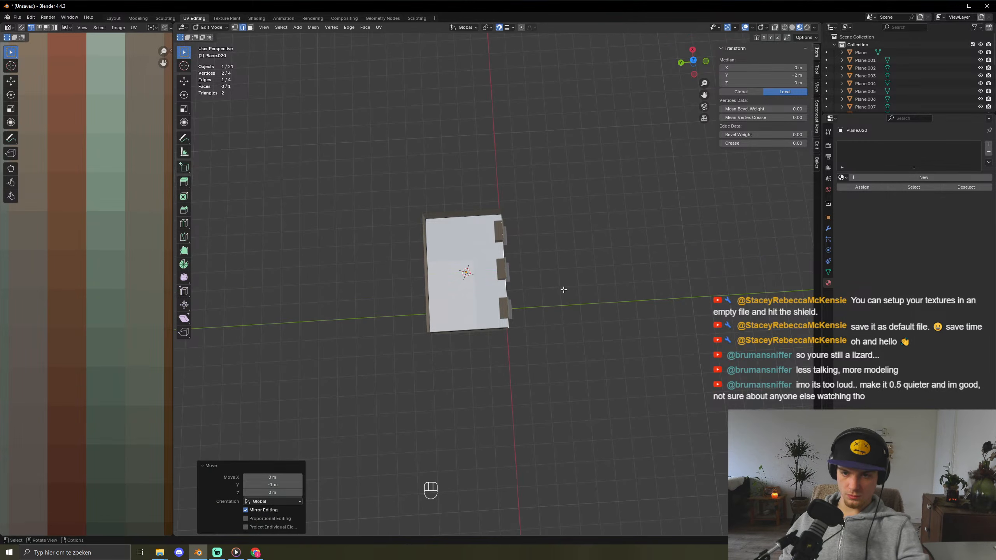
# - Check the roof plane's front edge against the window wall and try to snap it along Y to the wall
pyautogui.moveTo(564, 290); pyautogui.dragTo(525, 238, button='middle')
pyautogui.scroll(8, 487, 271)
pyautogui.scroll(4, 487, 271)
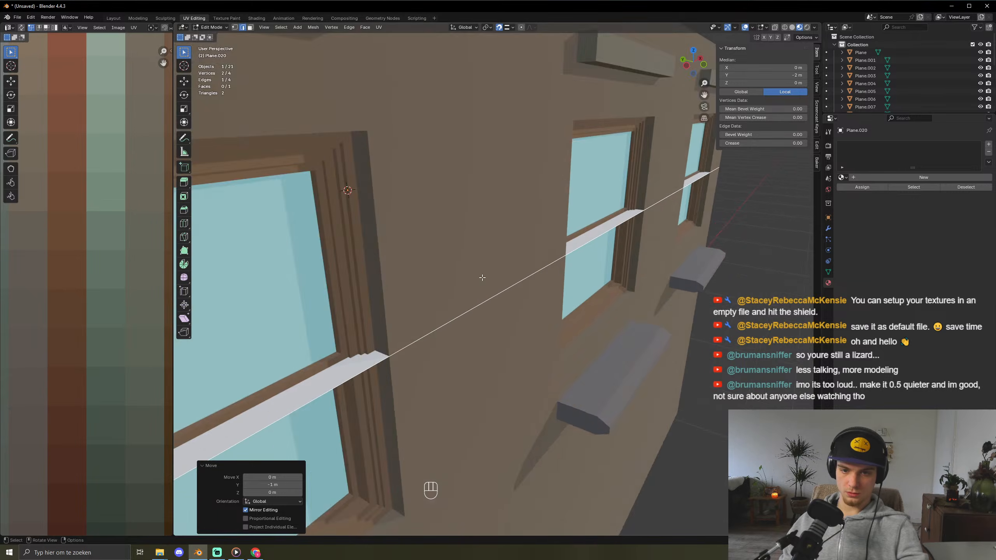
pyautogui.scroll(-6, 484, 275)
pyautogui.moveTo(487, 274); pyautogui.dragTo(526, 286, button='middle')
pyautogui.press('h')
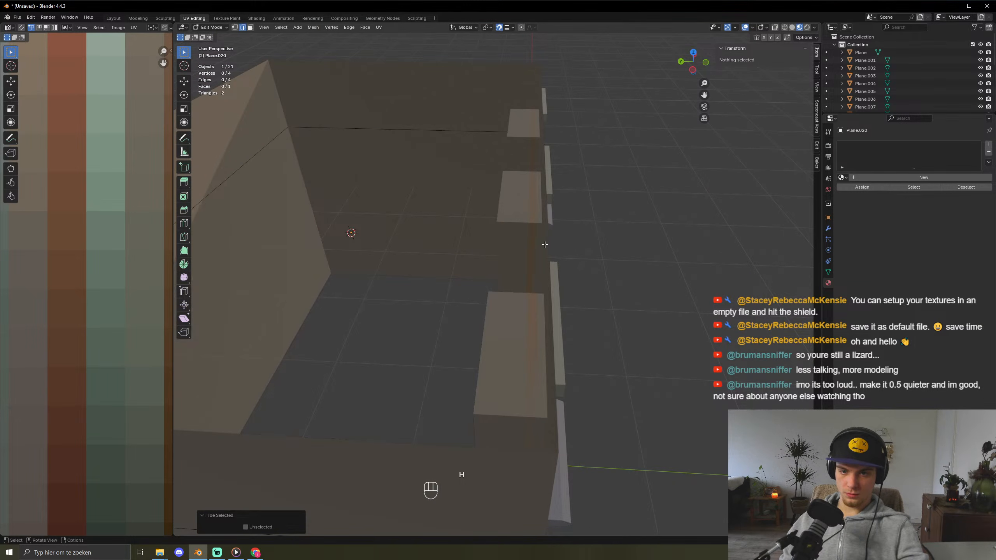
pyautogui.hotkey('ctrl', 'z')
pyautogui.press('g')
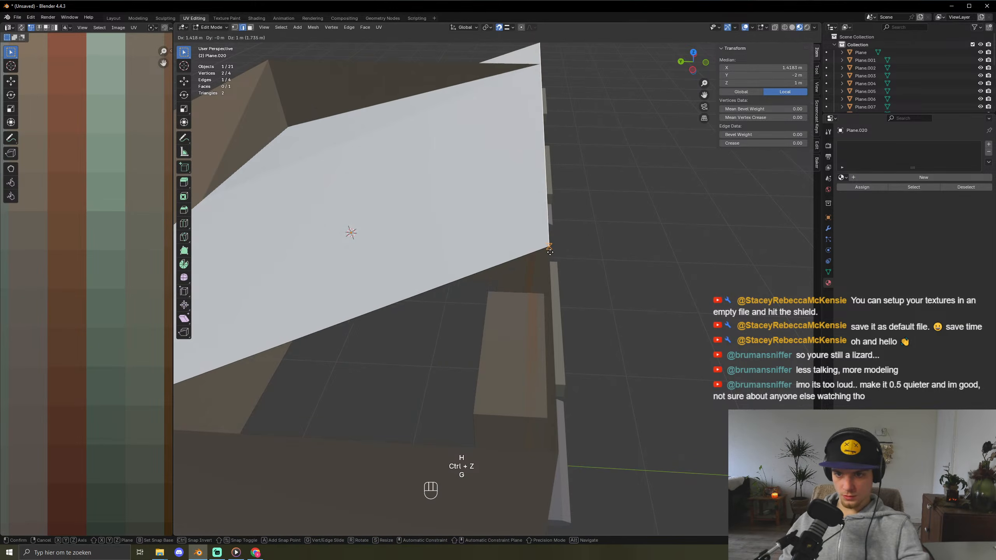
pyautogui.press('y')
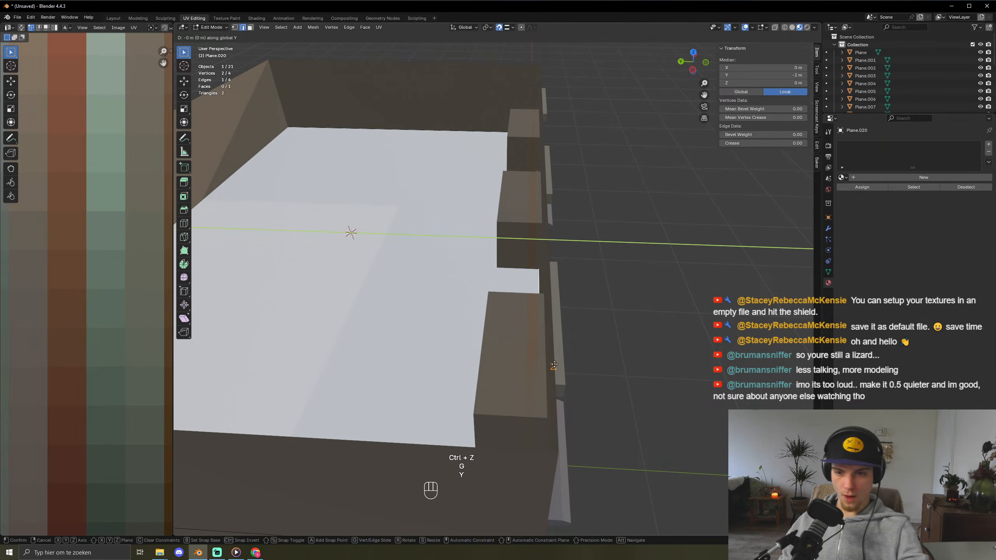
pyautogui.click(546, 265)
# - Select the whole roof face and move it 1 m up along Z to the top of the walls
pyautogui.moveTo(546, 265); pyautogui.dragTo(567, 311, button='middle')
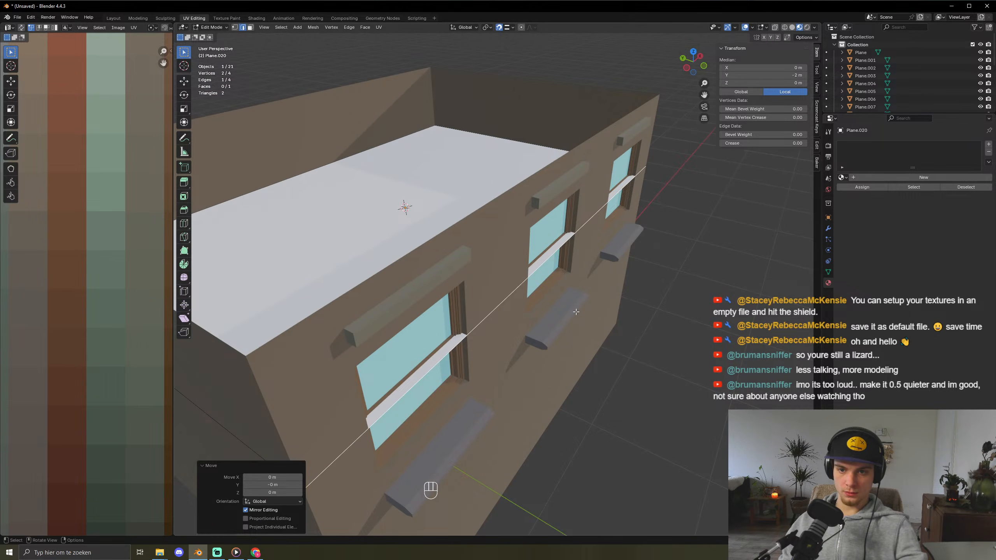
pyautogui.scroll(-3, 577, 312)
pyautogui.click(563, 272)
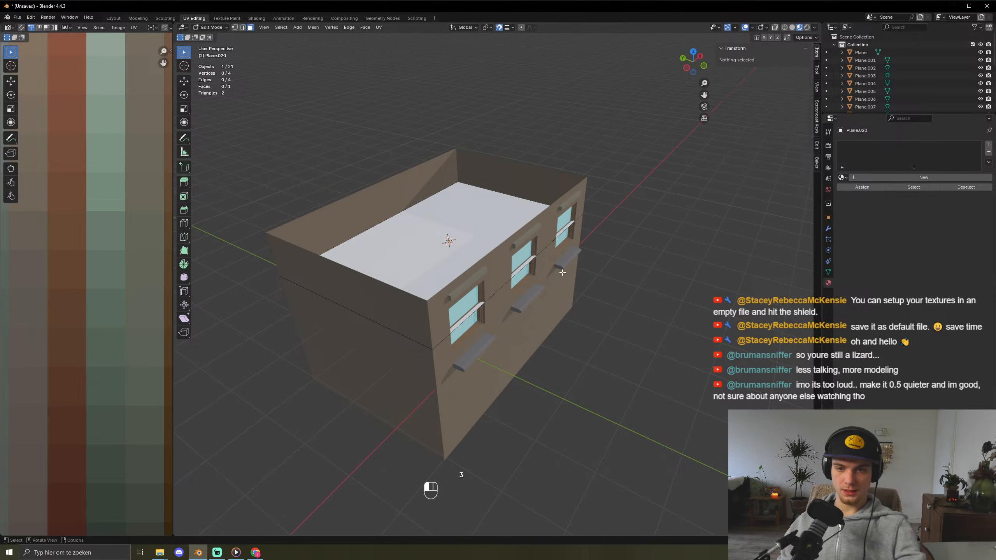
pyautogui.click(405, 228)
pyautogui.press('g')
pyautogui.press('z')
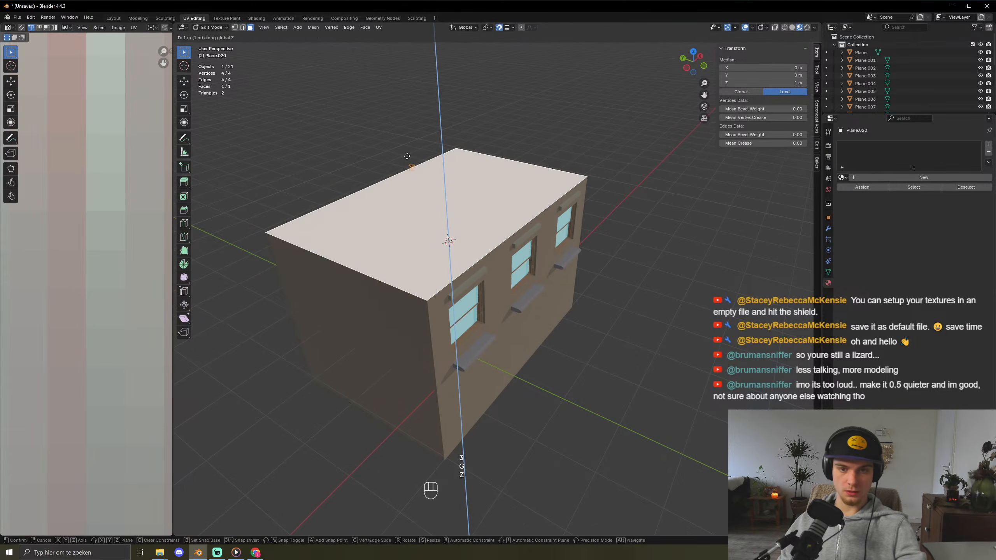
pyautogui.click(428, 201)
# - Turn off snapping and extrude the roof face upward about 0.3 m into a slab
pyautogui.press('e')
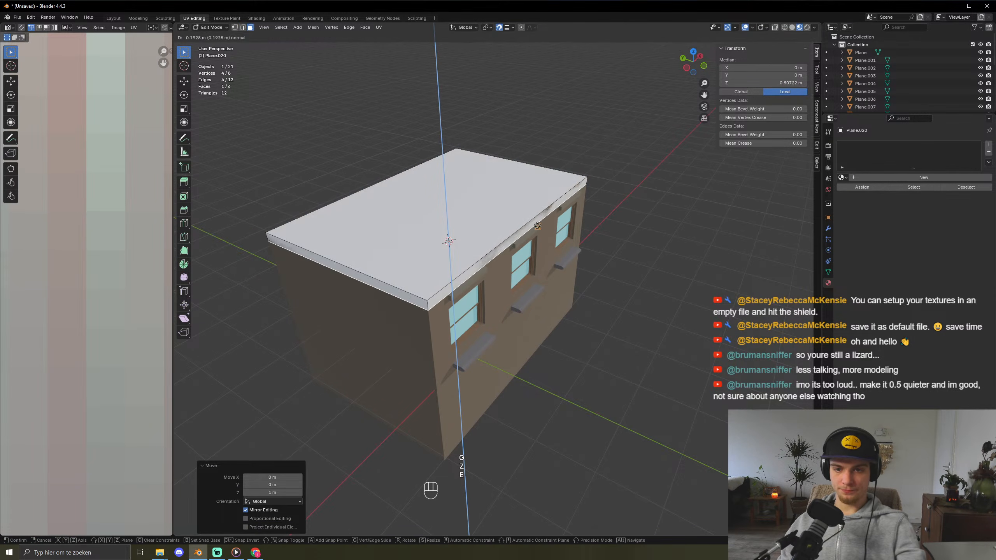
pyautogui.rightClick(535, 213)
pyautogui.hotkey('shift', 'Tab')
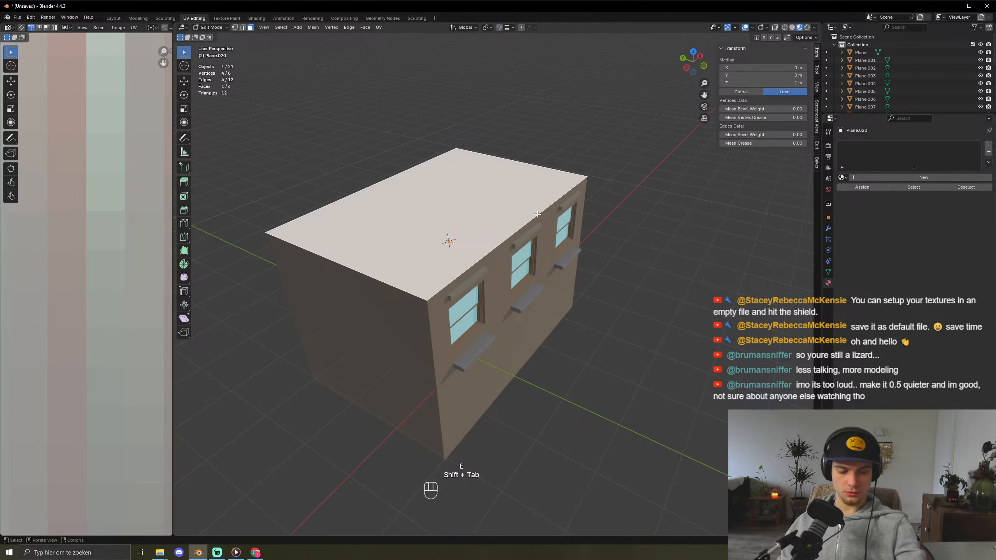
pyautogui.press('e')
pyautogui.click(399, 203)
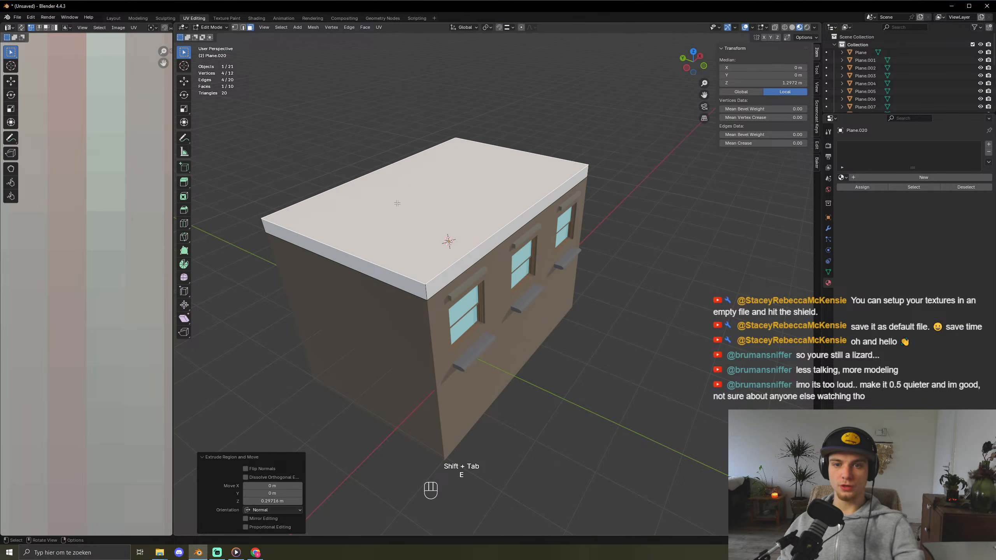
# - Extrude the roof slab's front side face outward about 0.15 m to overhang the window wall
pyautogui.moveTo(397, 203); pyautogui.dragTo(458, 236, button='middle')
pyautogui.scroll(3, 457, 237)
pyautogui.click(542, 207)
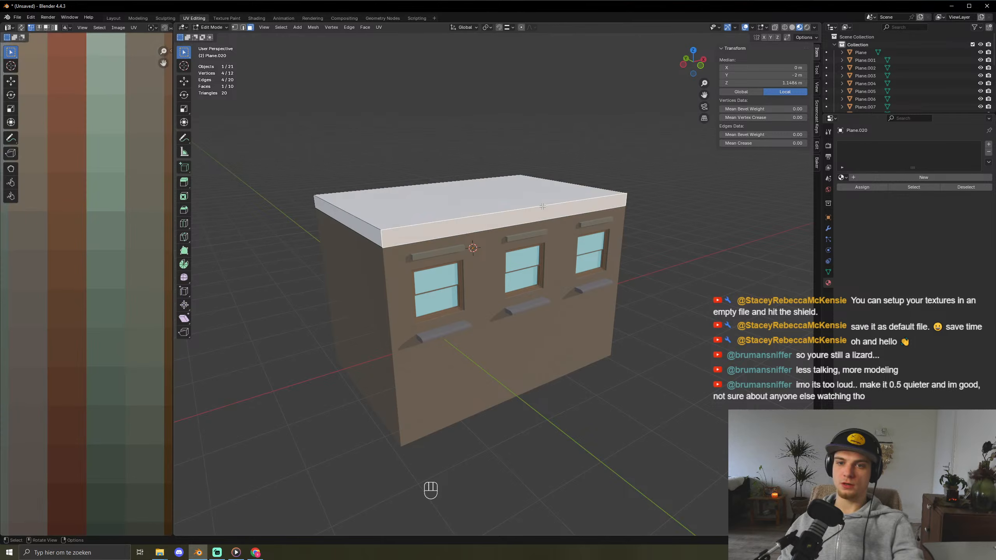
pyautogui.moveTo(485, 203); pyautogui.dragTo(511, 196, button='middle')
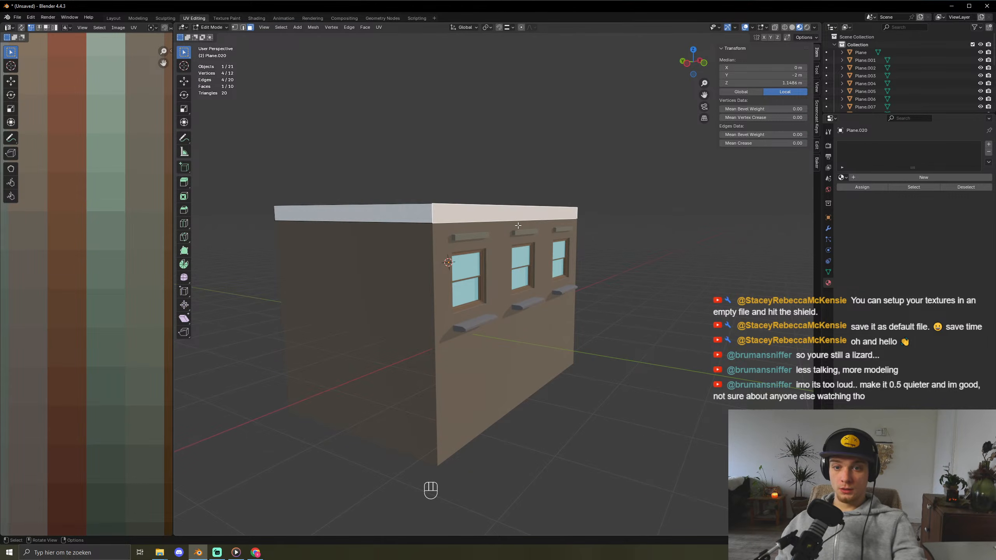
pyautogui.press('e')
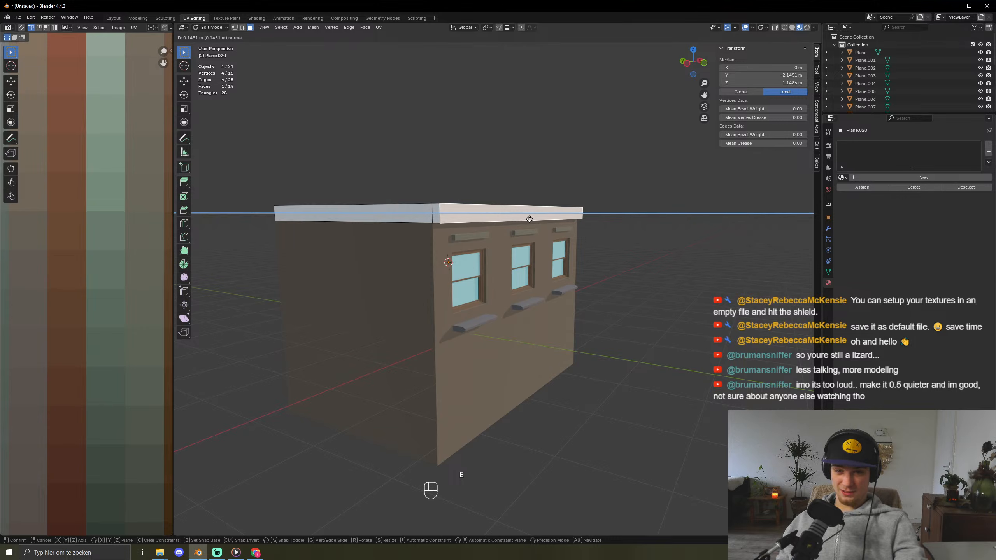
pyautogui.click(529, 222)
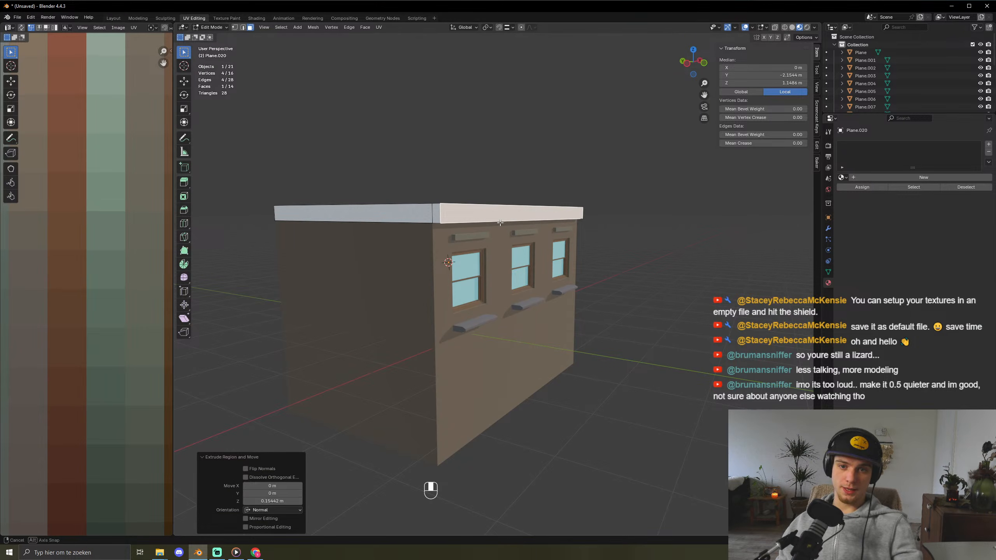
# - Assign the existing palette material to the roof slab
pyautogui.press('Tab')
pyautogui.moveTo(500, 223); pyautogui.dragTo(475, 240, button='middle')
pyautogui.click(841, 177)
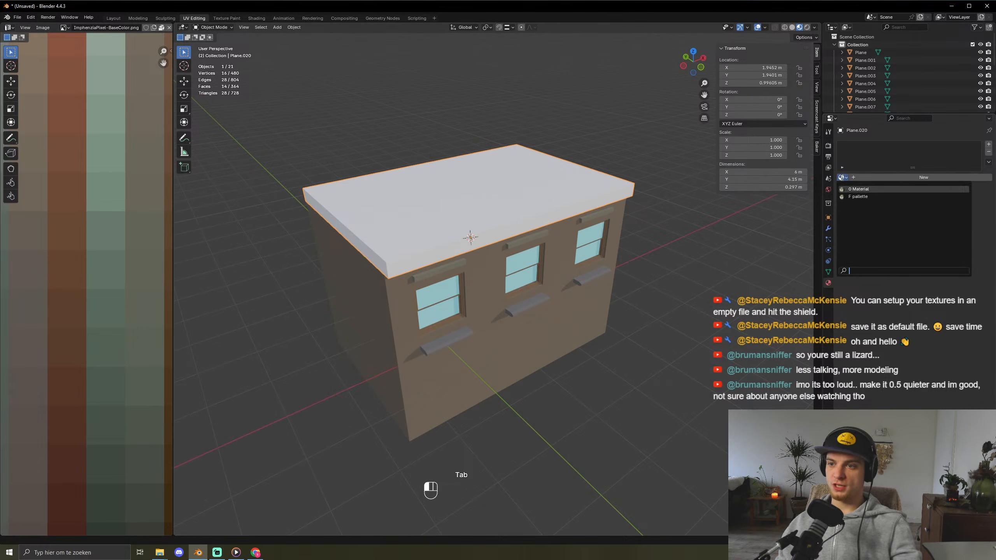
pyautogui.click(854, 195)
# - Select all faces and UVs of the roof slab and scale the UVs down to fit within a single colour swatch
pyautogui.press('Tab')
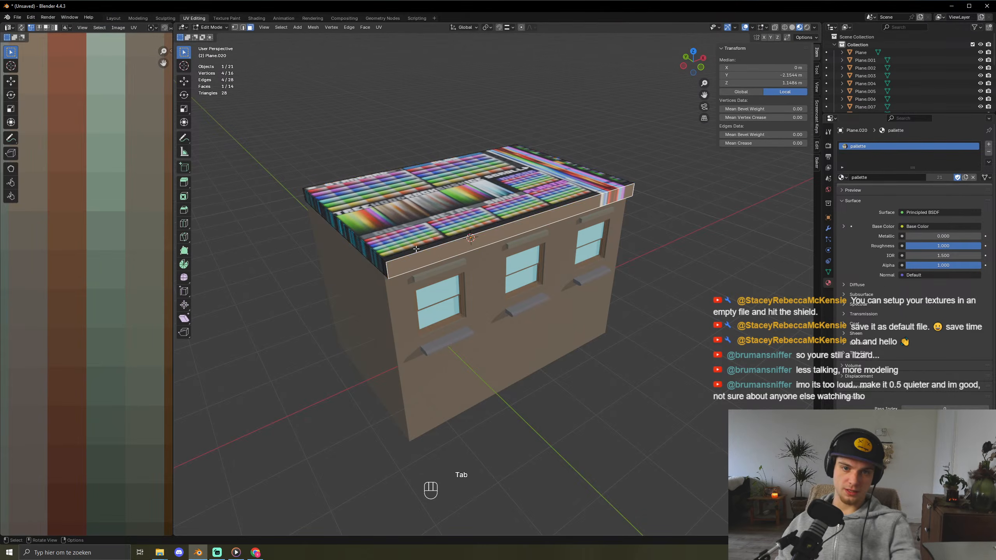
pyautogui.press('a')
pyautogui.press('a')
pyautogui.press('s')
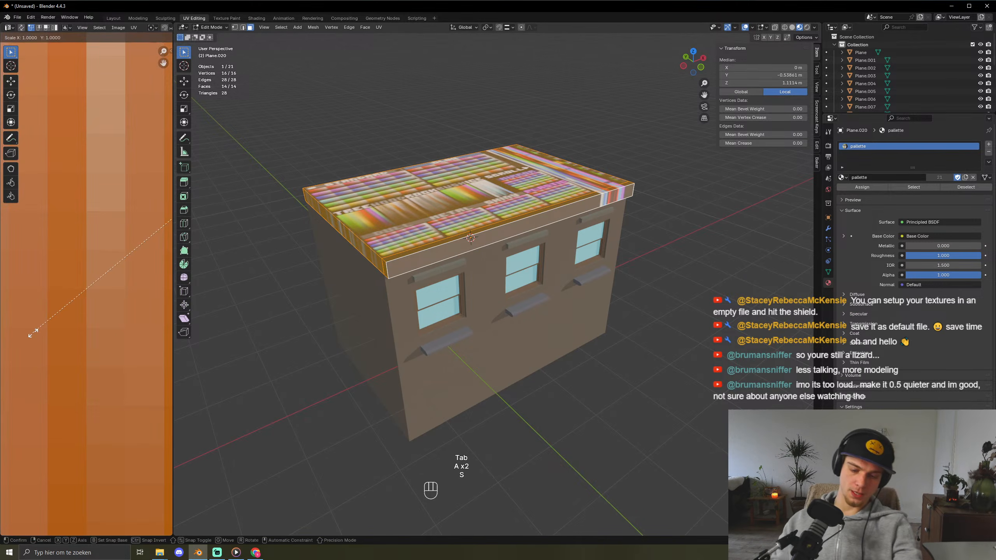
pyautogui.press('KP_0')
pyautogui.press('KP_3')
pyautogui.press('KP_Enter')
# - Move the roof slab's UVs onto a dark blue-grey shade in the palette's rock section
pyautogui.scroll(-5, 33, 337)
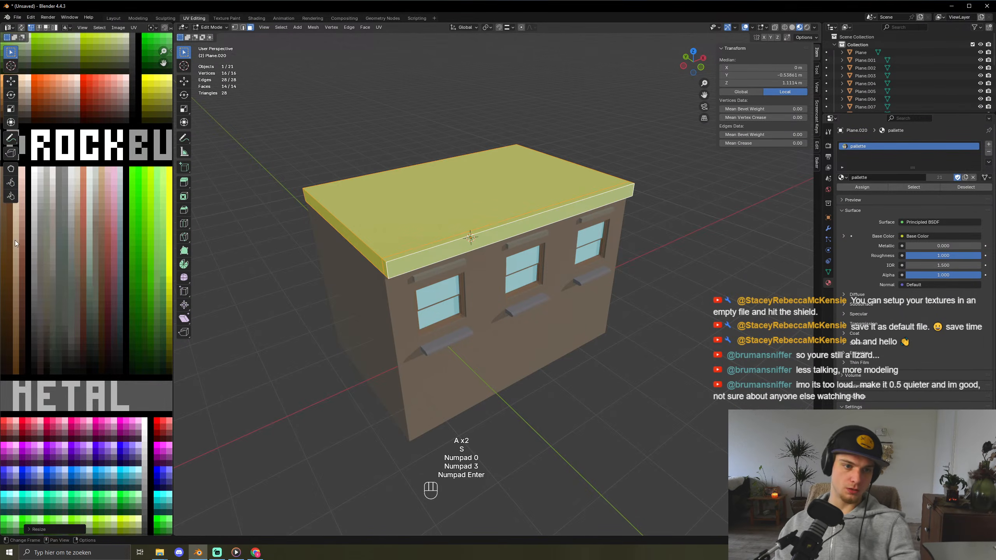
pyautogui.press('g')
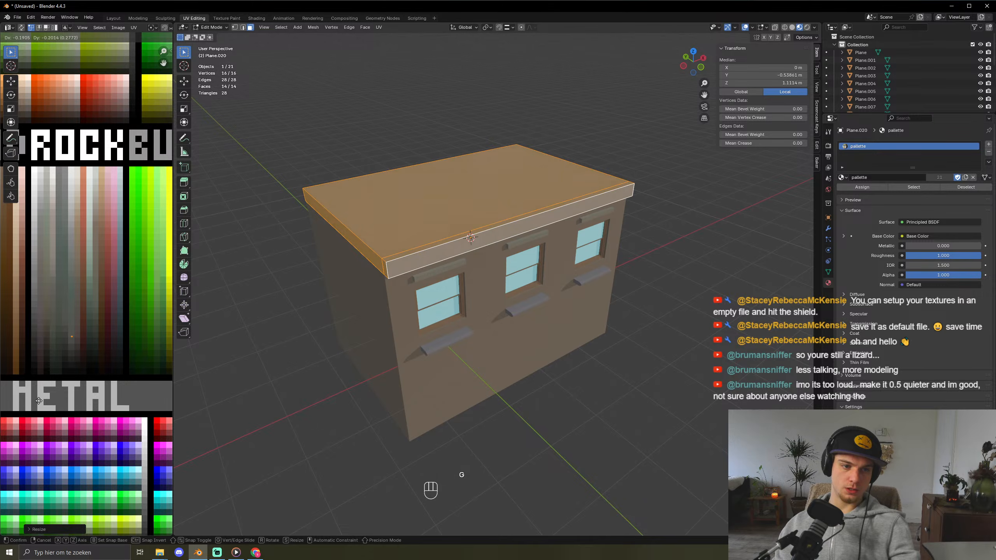
pyautogui.click(31, 403)
pyautogui.press('Tab')
pyautogui.press('Tab')
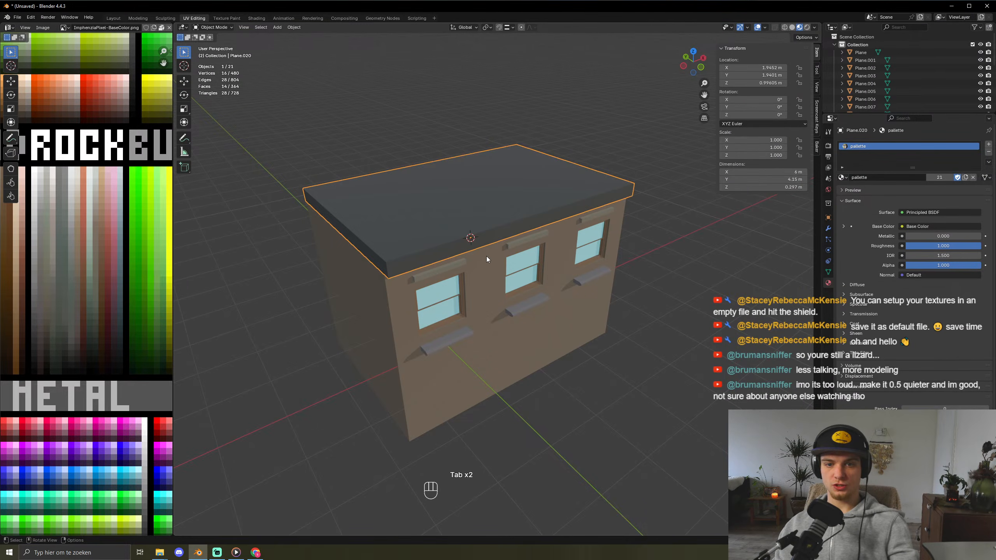
# - Move the roof slab's UVs onto a lighter grey-green shade in the palette's rock section
pyautogui.moveTo(486, 256); pyautogui.dragTo(519, 219, button='middle')
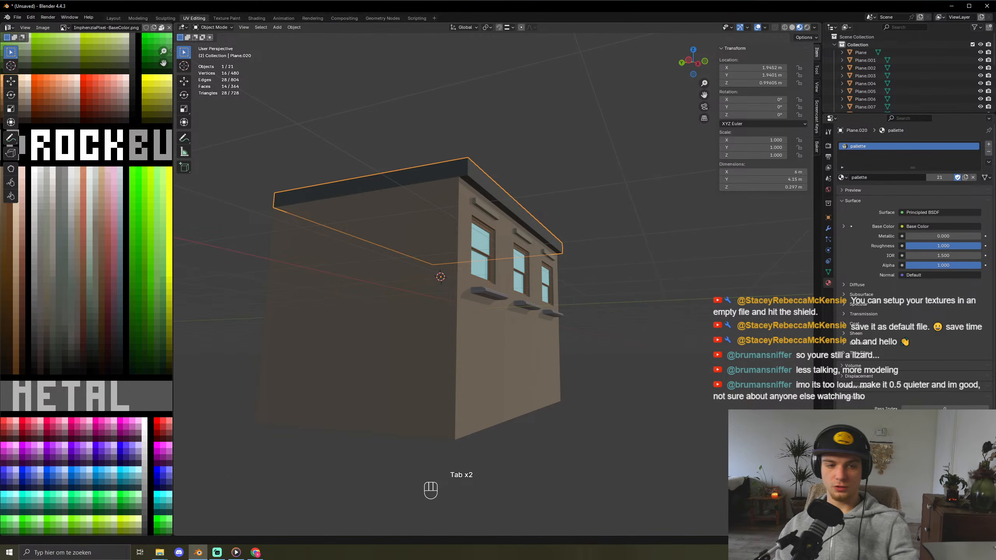
pyautogui.moveTo(473, 349); pyautogui.dragTo(411, 345, button='middle')
pyautogui.press('Tab')
pyautogui.scroll(5, 46, 340)
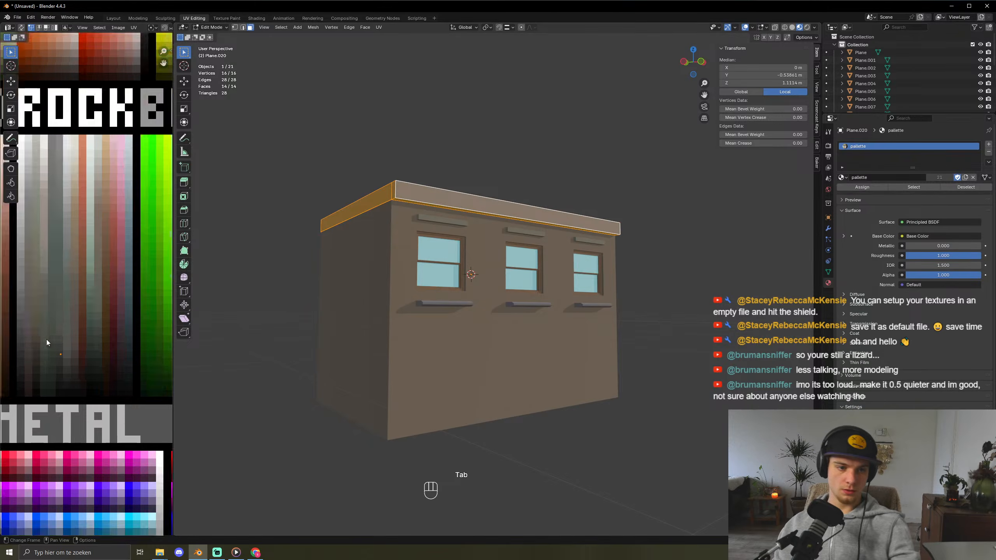
pyautogui.press('KP_Decimal')
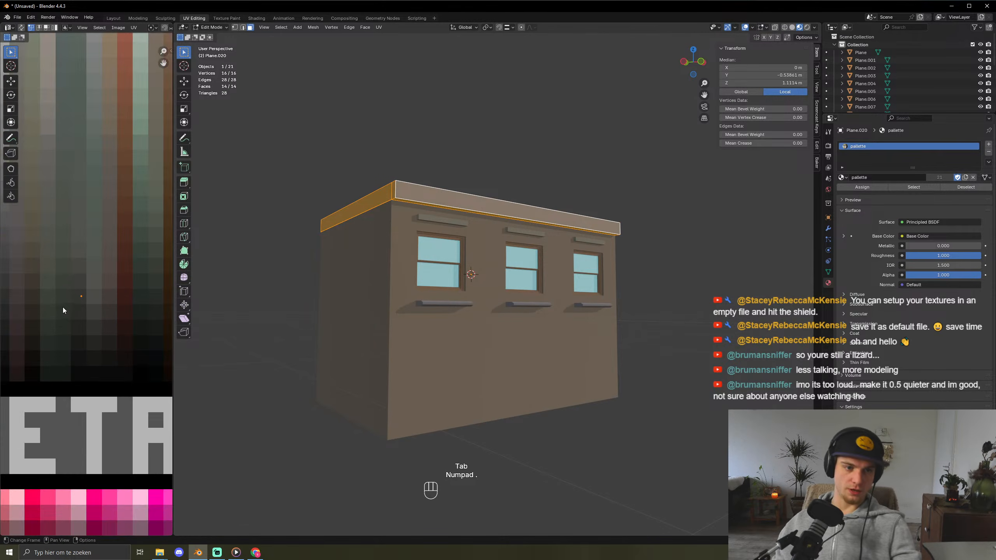
pyautogui.press('g')
pyautogui.click(96, 244)
pyautogui.press('Tab')
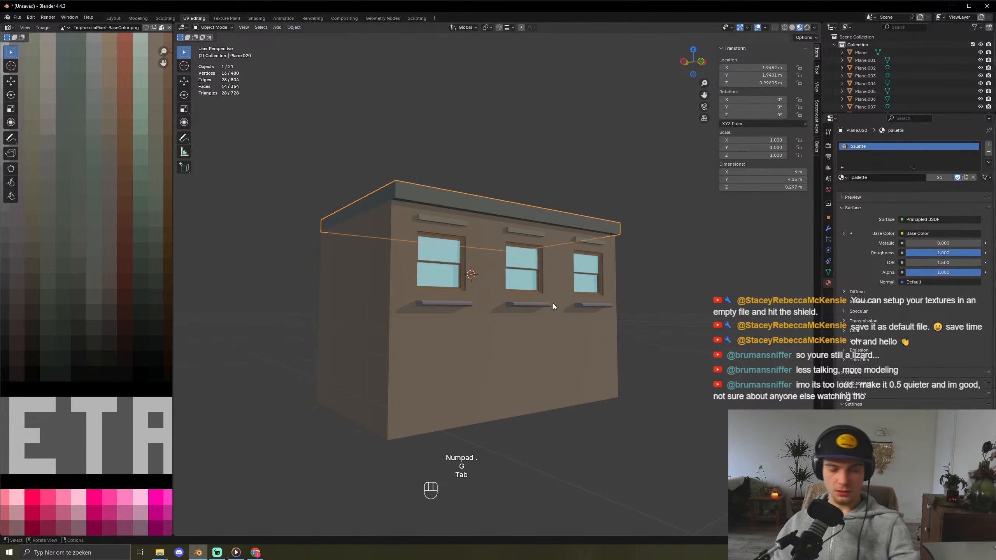
pyautogui.moveTo(310, 251); pyautogui.dragTo(337, 271, button='middle')
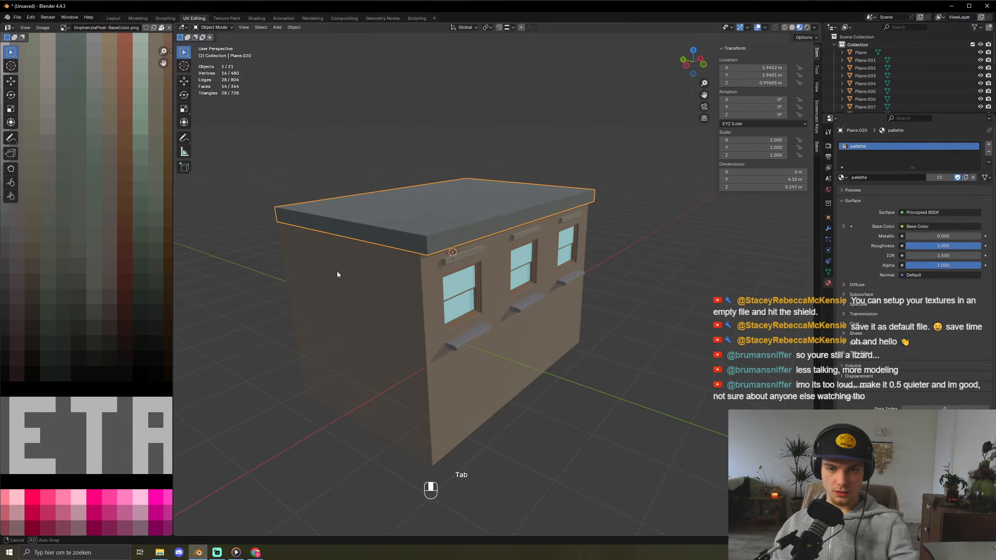
pyautogui.scroll(4, 347, 227)
pyautogui.moveTo(347, 228); pyautogui.dragTo(438, 285, button='middle')
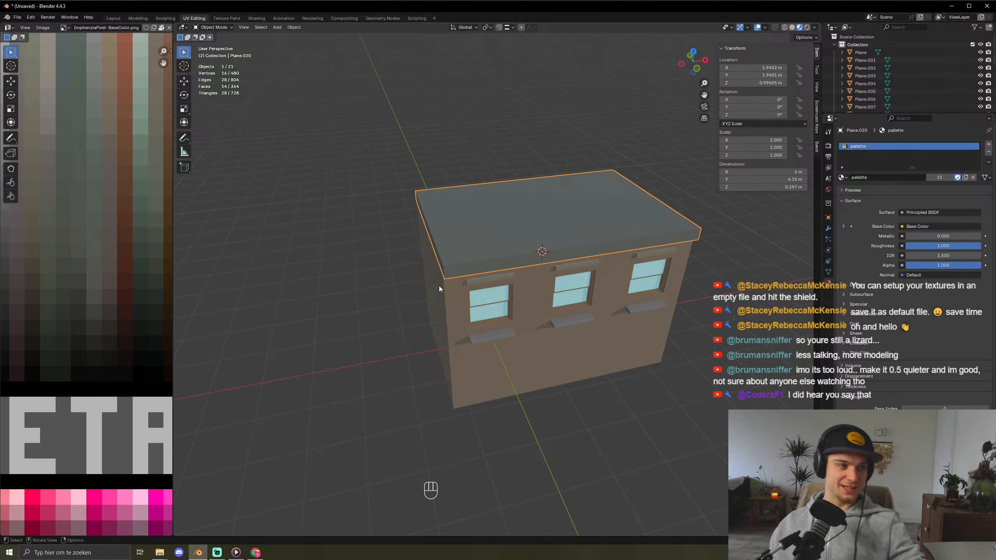
# - Duplicate the window storey together with its roof slab about 4.5 m straight up along Z
pyautogui.press('KP_1')
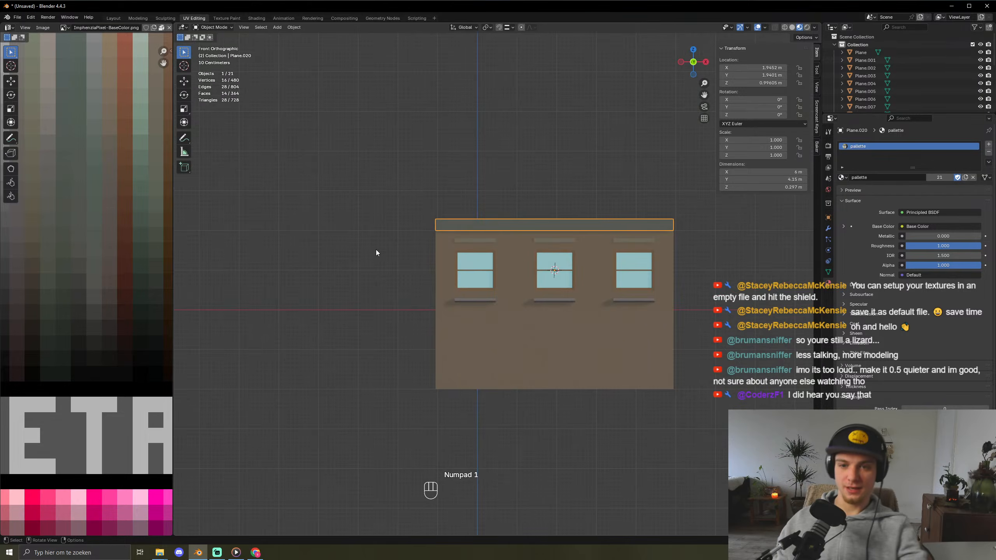
pyautogui.click(376, 249)
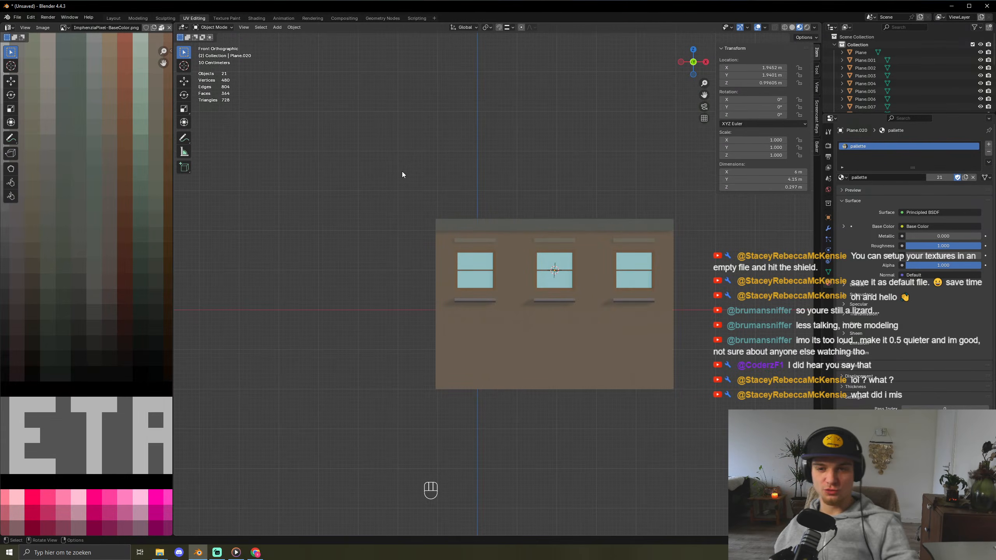
pyautogui.moveTo(402, 172); pyautogui.dragTo(748, 273)
pyautogui.scroll(-2, 748, 274)
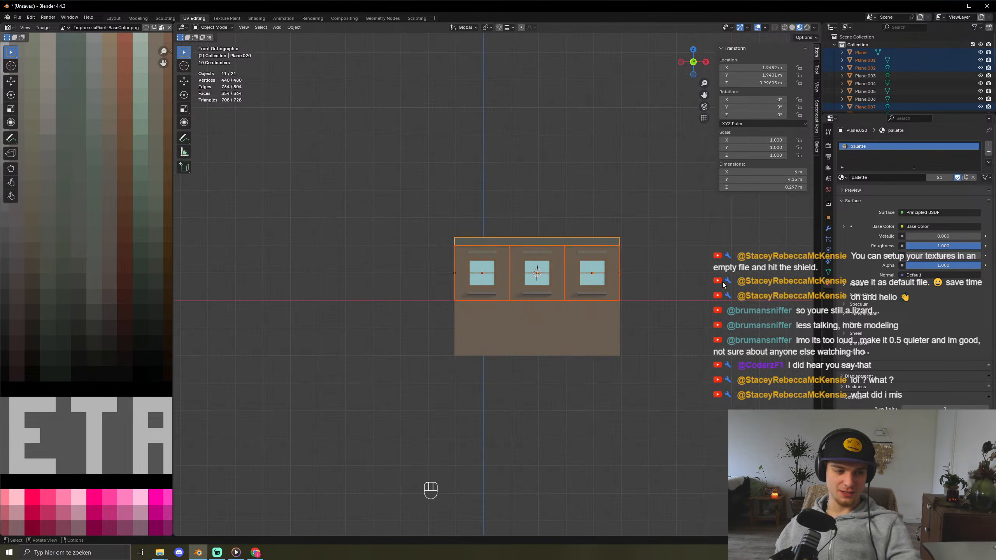
pyautogui.hotkey('shift', 'd')
pyautogui.press('z')
pyautogui.click(671, 156)
# - Enable snapping and lower the duplicated storey along Z until it sits on the roof slab below
pyautogui.press('h')
pyautogui.press('z')
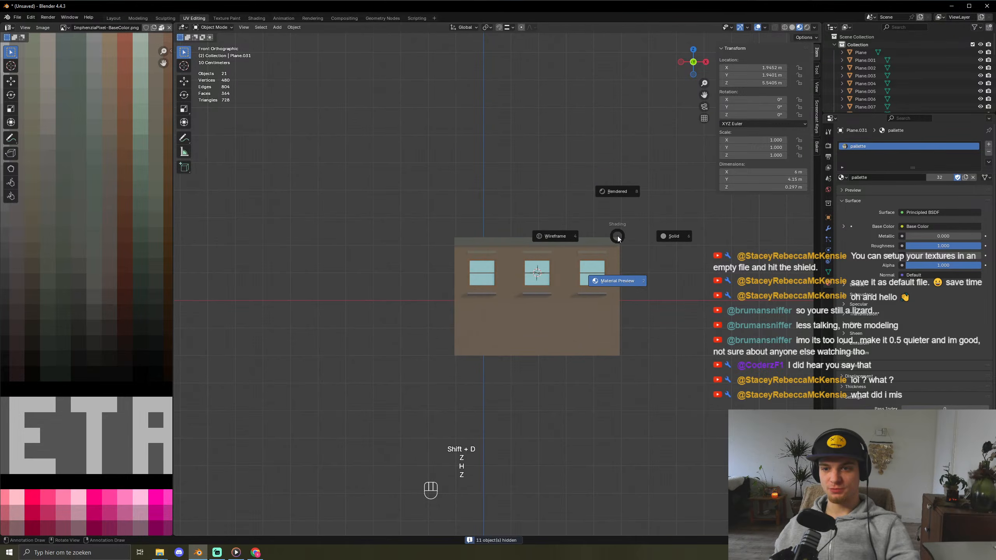
pyautogui.click(617, 236)
pyautogui.hotkey('ctrl', 'z')
pyautogui.press('g')
pyautogui.press('z')
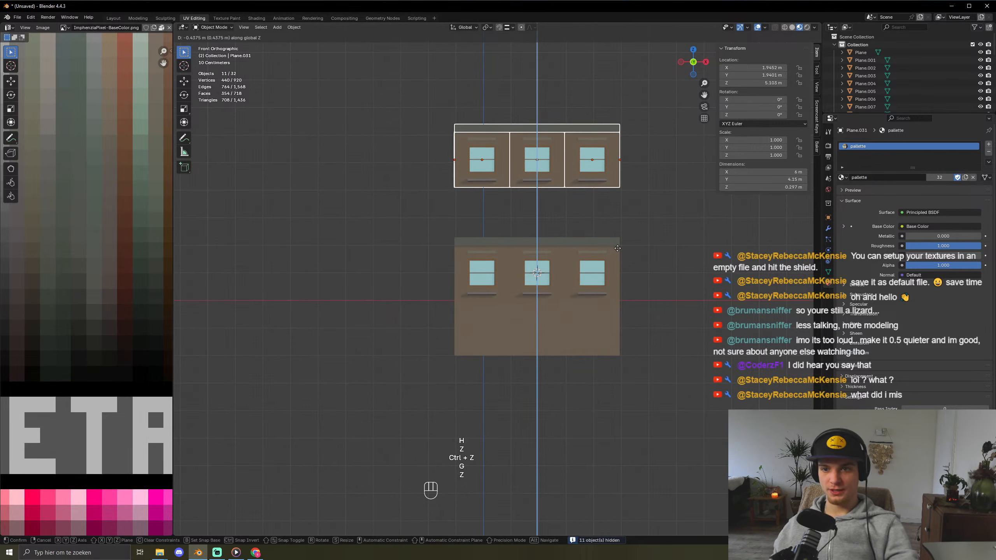
pyautogui.rightClick(617, 245)
pyautogui.hotkey('shift', 'Tab')
pyautogui.press('g')
pyautogui.press('z')
pyautogui.click(624, 228)
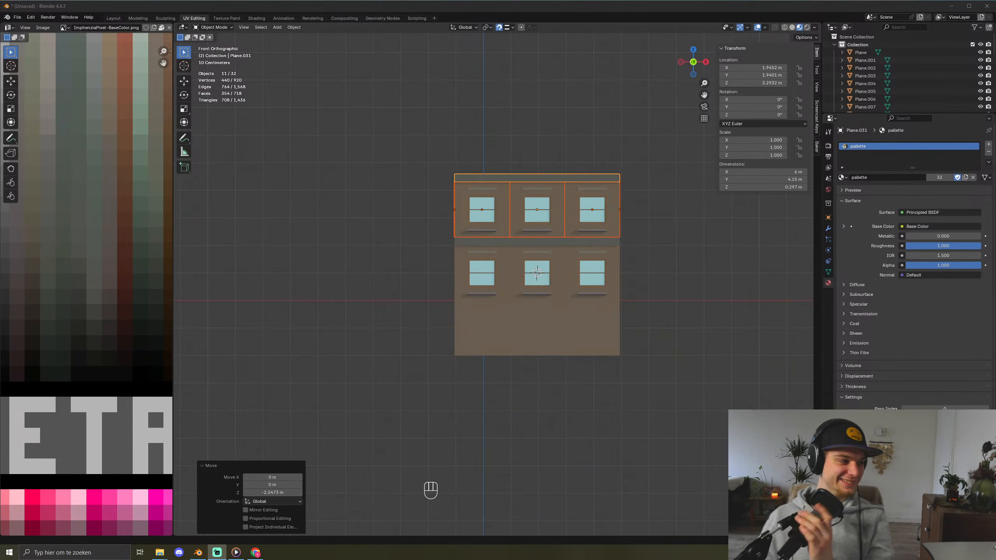
pyautogui.click(437, 298)
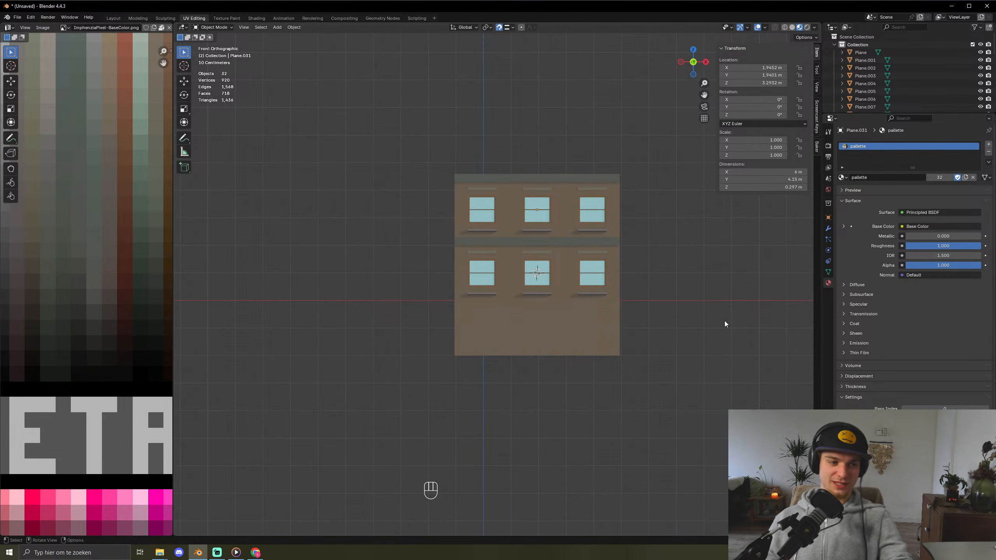
# - Duplicate the top storey with its roof slab along Z and snap it onto the building as a third window storey
pyautogui.moveTo(423, 139); pyautogui.dragTo(641, 191)
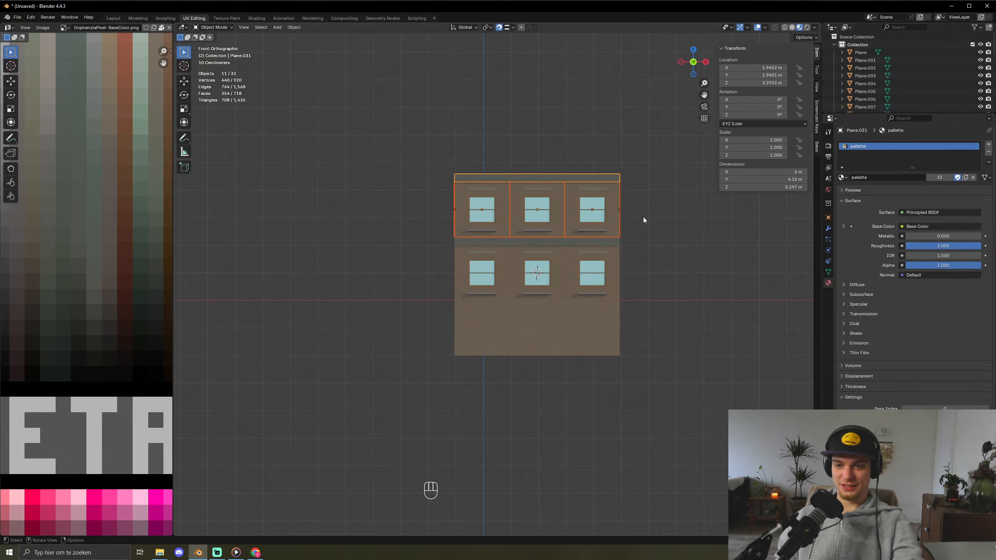
pyautogui.hotkey('shift', 'd')
pyautogui.press('z')
pyautogui.click(607, 71)
pyautogui.press('g')
pyautogui.press('z')
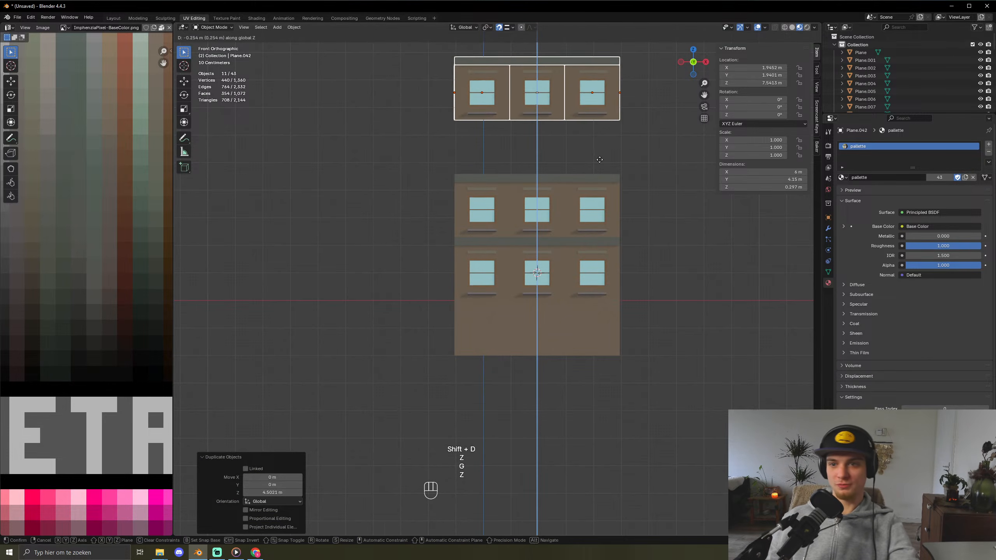
pyautogui.click(619, 200)
pyautogui.click(631, 280)
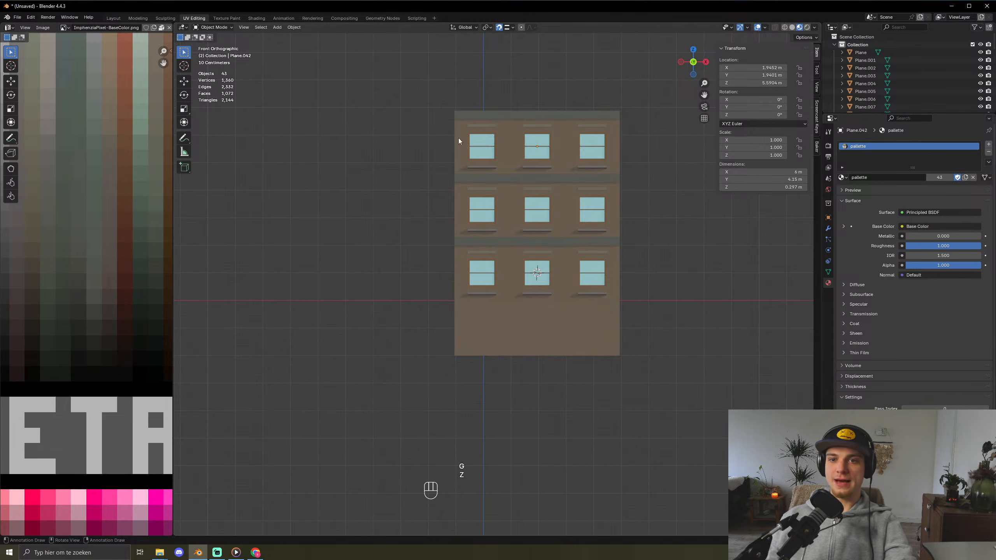
# - Duplicate the whole building about 6.4 m along X, leaving a narrow gap beside the original
pyautogui.press('a')
pyautogui.hotkey('shift', 'd')
pyautogui.press('x')
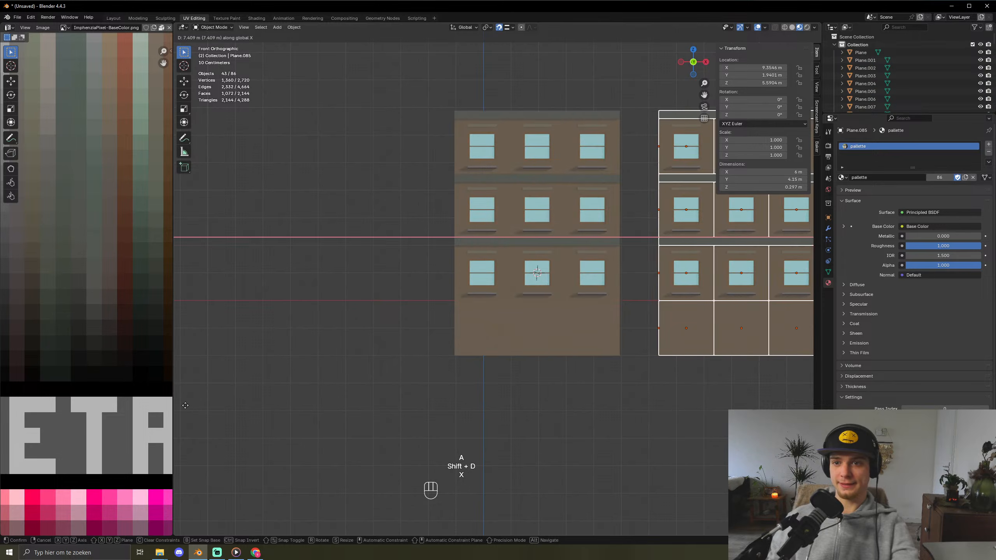
pyautogui.click(630, 112)
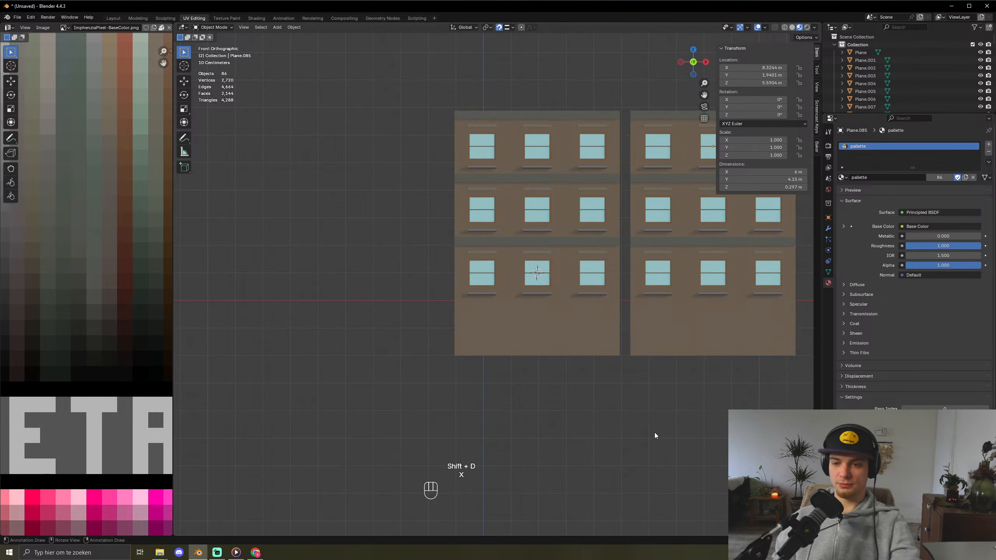
# - Duplicate the second building's top storey along Z and snap it on top as an extra storey
pyautogui.keyDown('shift'); pyautogui.moveTo(634, 422); pyautogui.dragTo(497, 442, button='middle'); pyautogui.keyUp('shift')
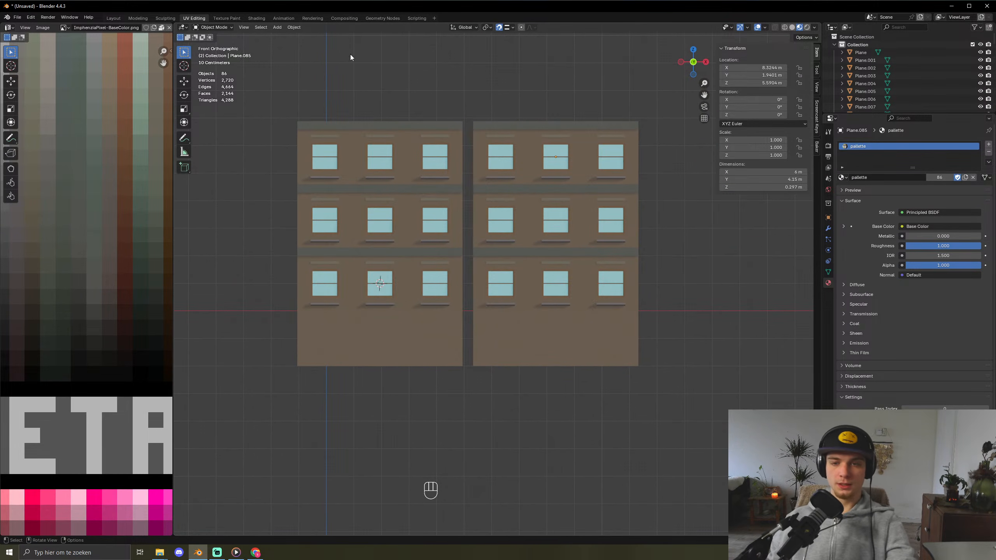
pyautogui.moveTo(476, 83); pyautogui.dragTo(645, 169)
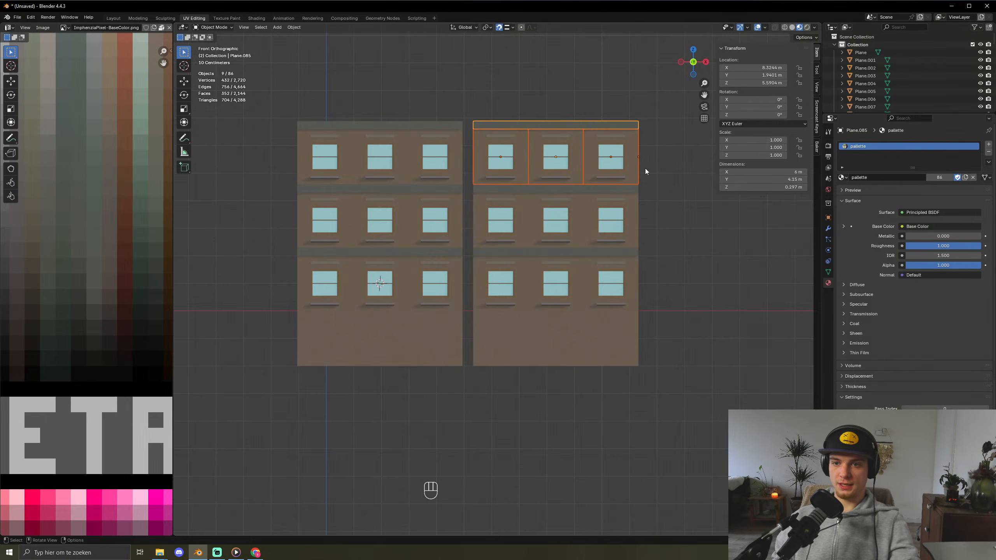
pyautogui.hotkey('shift', 'd')
pyautogui.press('z')
pyautogui.click(637, 75)
pyautogui.press('g')
pyautogui.press('z')
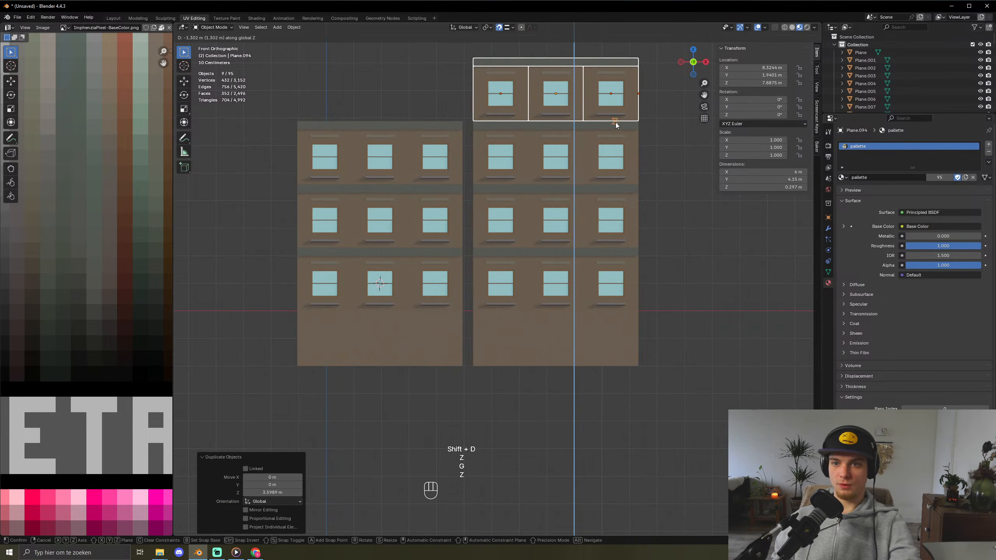
pyautogui.click(615, 121)
pyautogui.click(649, 415)
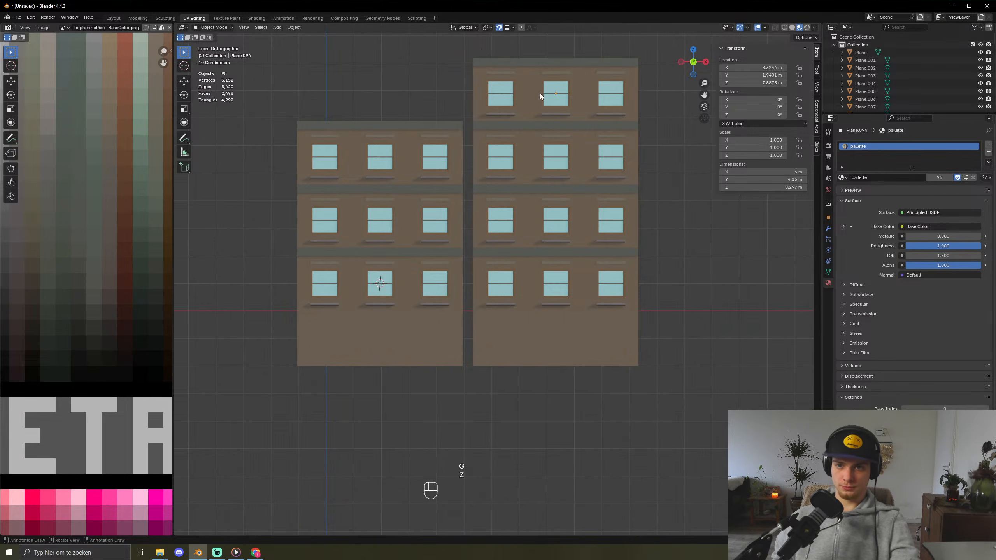
# - Duplicate the original three-window-storey building along X and snap the copy against the far side of the taller building
pyautogui.moveTo(274, 102); pyautogui.dragTo(463, 423)
pyautogui.hotkey('shift', 'd')
pyautogui.press('x')
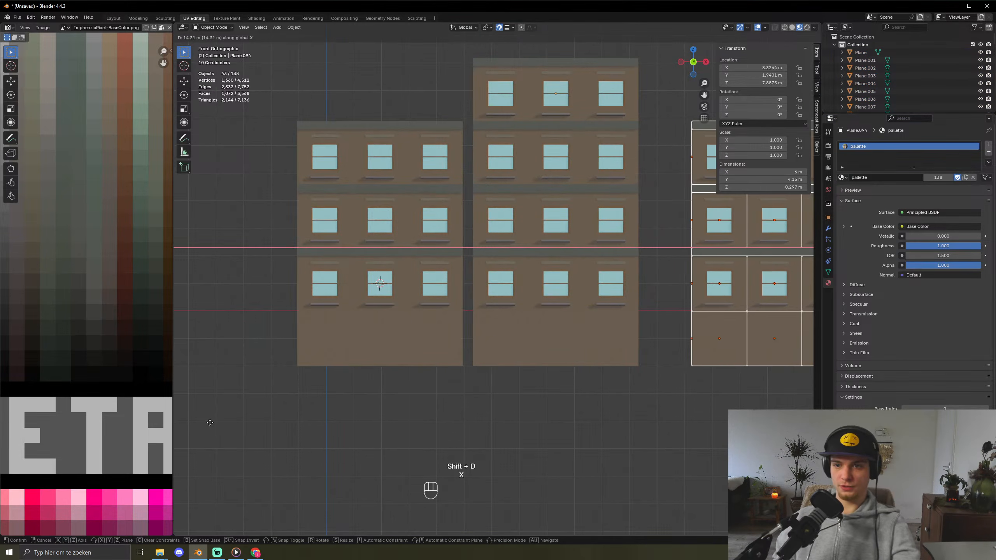
pyautogui.click(551, 356)
pyautogui.press('g')
pyautogui.press('x')
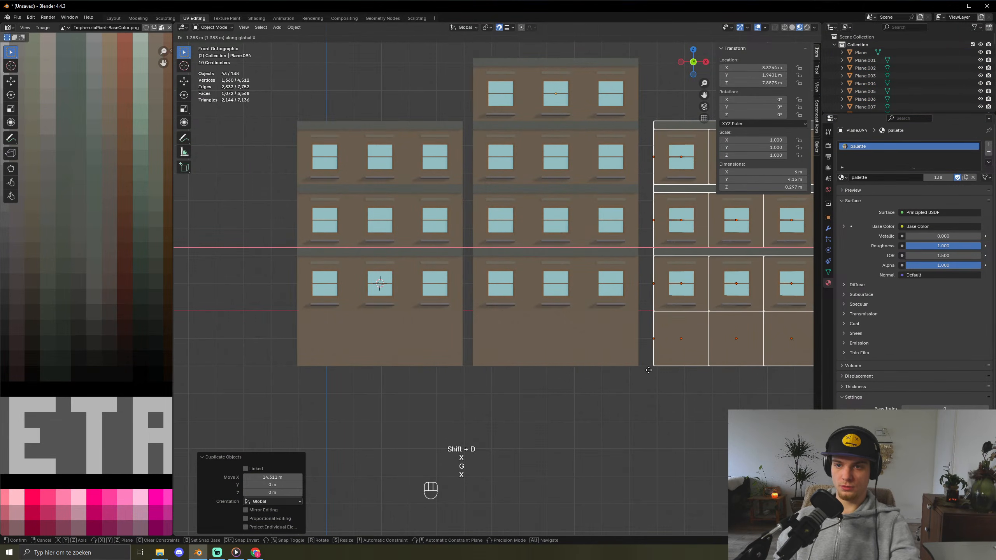
pyautogui.click(645, 374)
pyautogui.click(505, 496)
# - Move the original building along X and snap it against the taller building to close the gap
pyautogui.moveTo(257, 91); pyautogui.dragTo(463, 377)
pyautogui.press('g')
pyautogui.press('x')
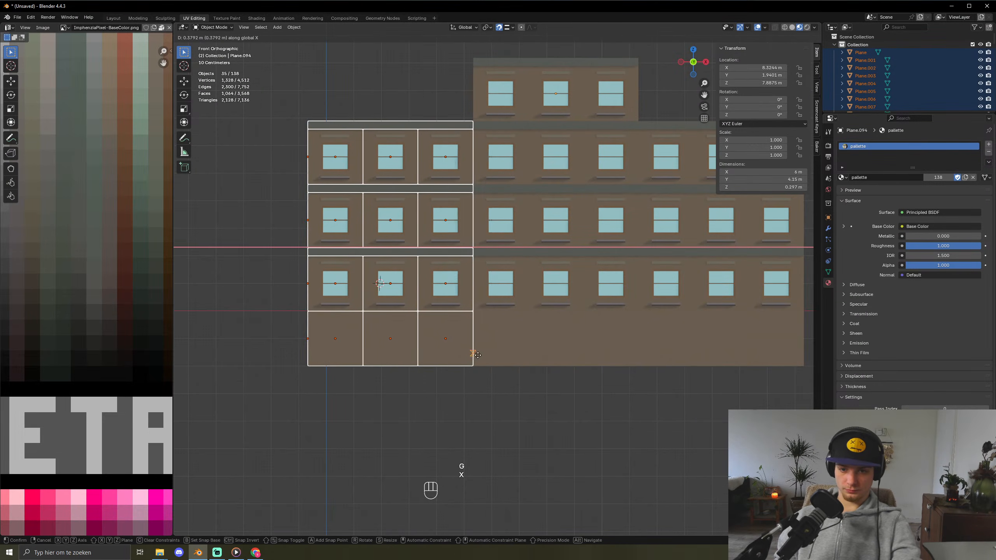
pyautogui.click(472, 360)
pyautogui.click(528, 447)
# - Undo the building copies, the extra storey and the sideways moves, back to the single three-window-storey building
pyautogui.scroll(-5, 512, 429)
pyautogui.moveTo(512, 429); pyautogui.dragTo(589, 433, button='middle')
pyautogui.hotkey('ctrl', 'z')
pyautogui.hotkey('ctrl', 'z')
pyautogui.hotkey('ctrl', 'z')
pyautogui.hotkey('ctrl', 'z')
pyautogui.hotkey('ctrl', 'z')
pyautogui.hotkey('ctrl', 'z')
pyautogui.hotkey('ctrl', 'z')
pyautogui.hotkey('ctrl', 'z')
pyautogui.hotkey('ctrl', 'z')
pyautogui.hotkey('ctrl', 'z')
pyautogui.hotkey('ctrl', 'z')
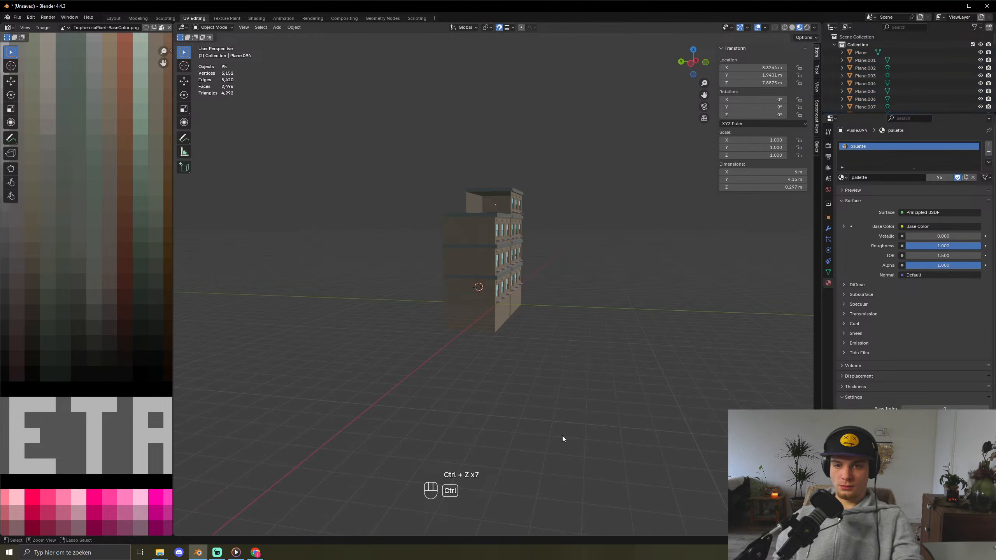
pyautogui.moveTo(554, 435); pyautogui.dragTo(631, 386, button='middle')
pyautogui.hotkey('ctrl', 'z')
pyautogui.hotkey('ctrl', 'z')
# - Duplicate the whole building about 11.7 m along X, leaving a wide gap beside the original
pyautogui.press('a')
pyautogui.hotkey('shift', 'd')
pyautogui.press('x')
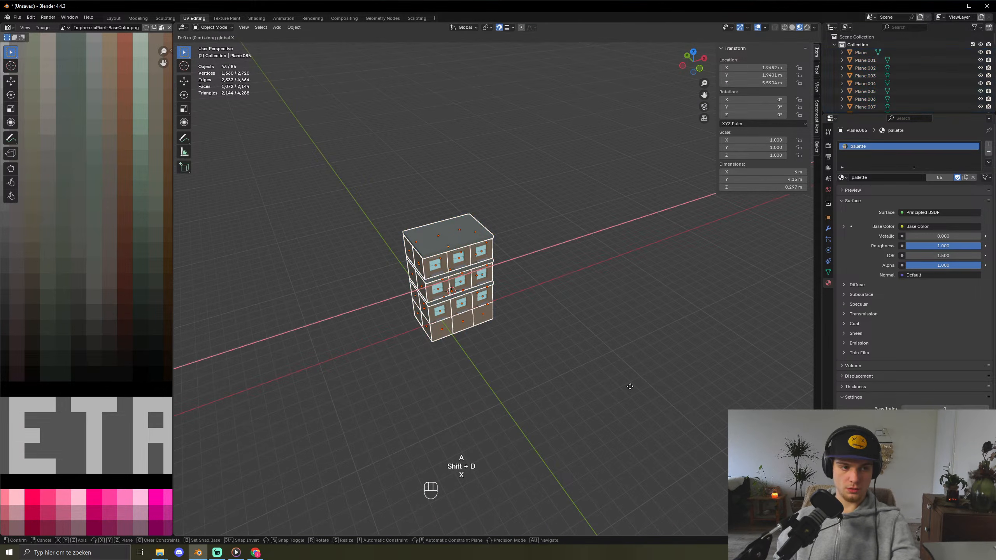
pyautogui.click(740, 346)
pyautogui.moveTo(548, 287); pyautogui.dragTo(544, 238, button='middle')
pyautogui.click(533, 276)
# - Duplicate the copied building's complete top storey with its roof slab along Z and snap it on top as a fourth window storey
pyautogui.moveTo(519, 165); pyautogui.dragTo(640, 224)
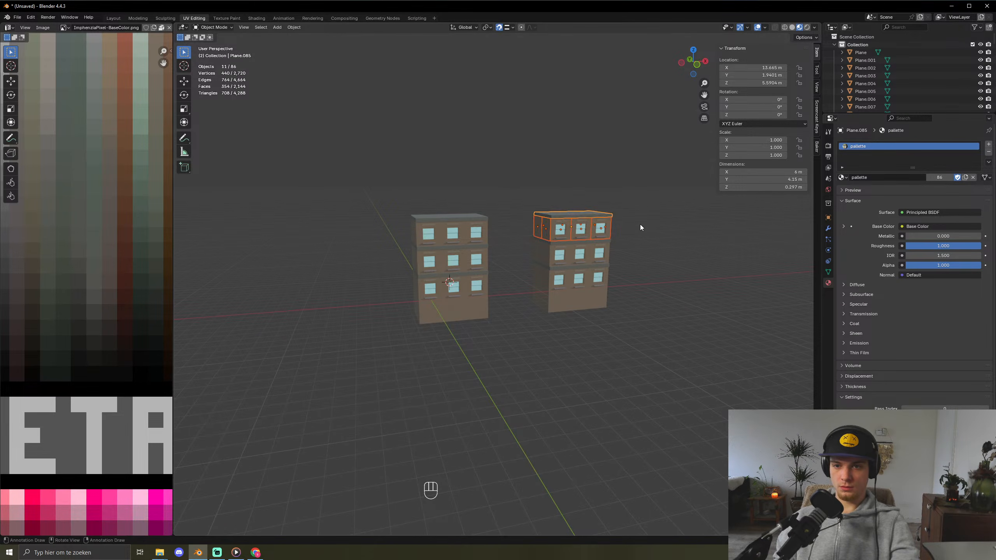
pyautogui.hotkey('shift', 'd')
pyautogui.press('z')
pyautogui.click(611, 184)
pyautogui.press('g')
pyautogui.press('z')
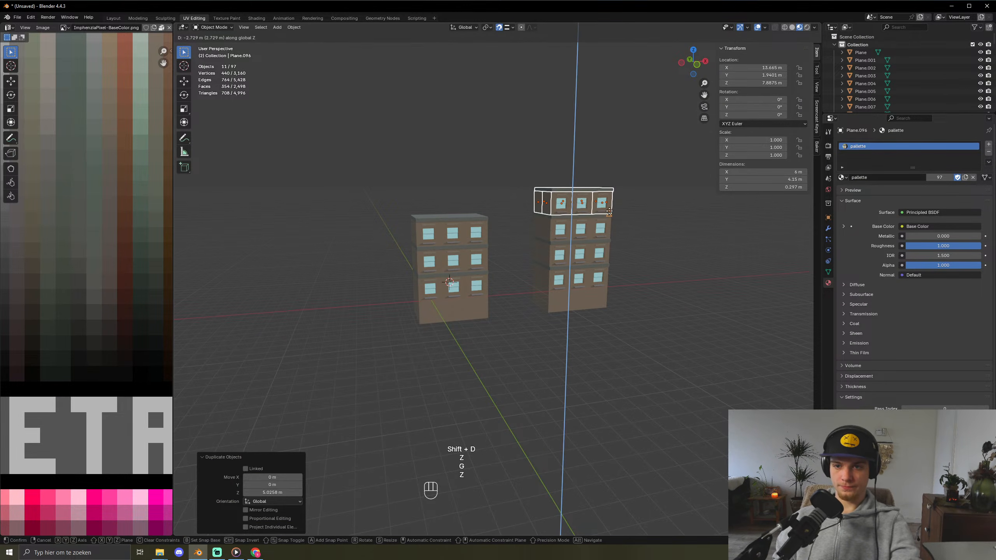
pyautogui.click(611, 212)
pyautogui.moveTo(611, 212); pyautogui.dragTo(648, 411, button='middle')
pyautogui.click(639, 368)
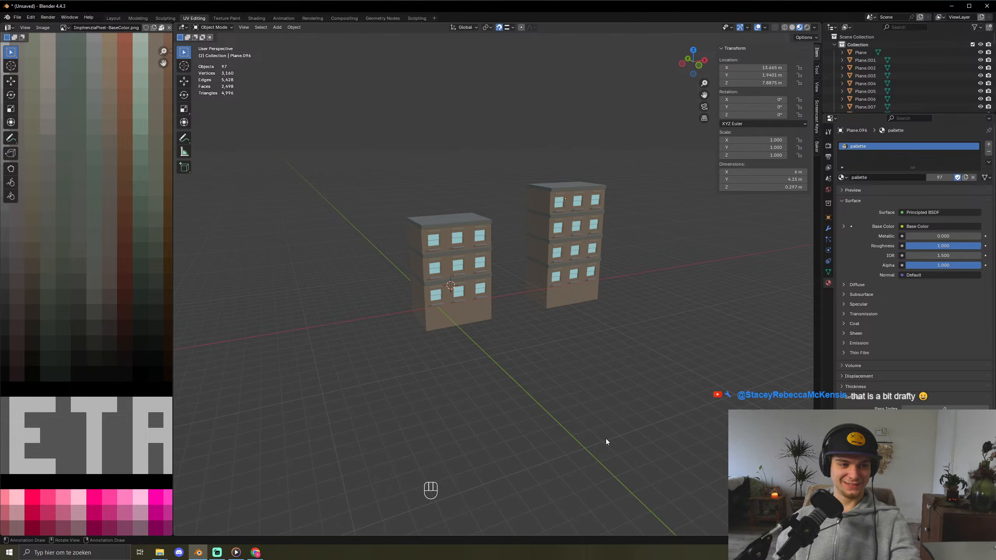
# - Move the taller building along X in front view and snap it flush against the side of the original building
pyautogui.moveTo(606, 439); pyautogui.dragTo(529, 397, button='middle')
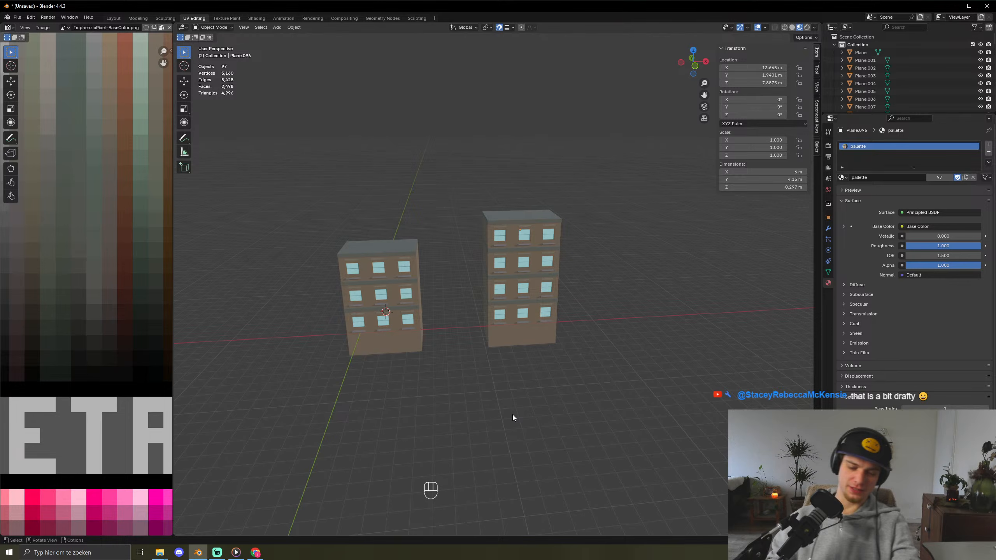
pyautogui.press('KP_1')
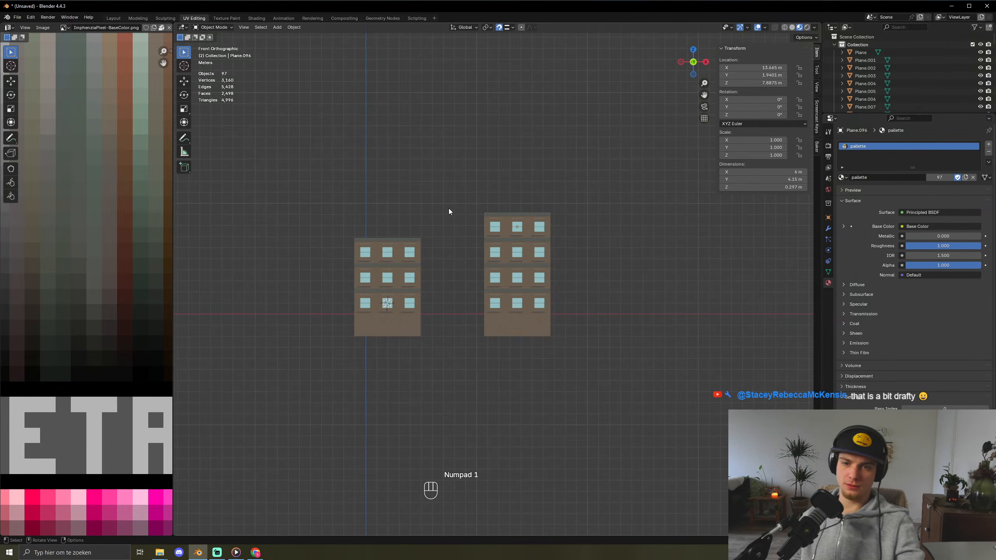
pyautogui.moveTo(448, 209); pyautogui.dragTo(605, 355)
pyautogui.press('g')
pyautogui.press('x')
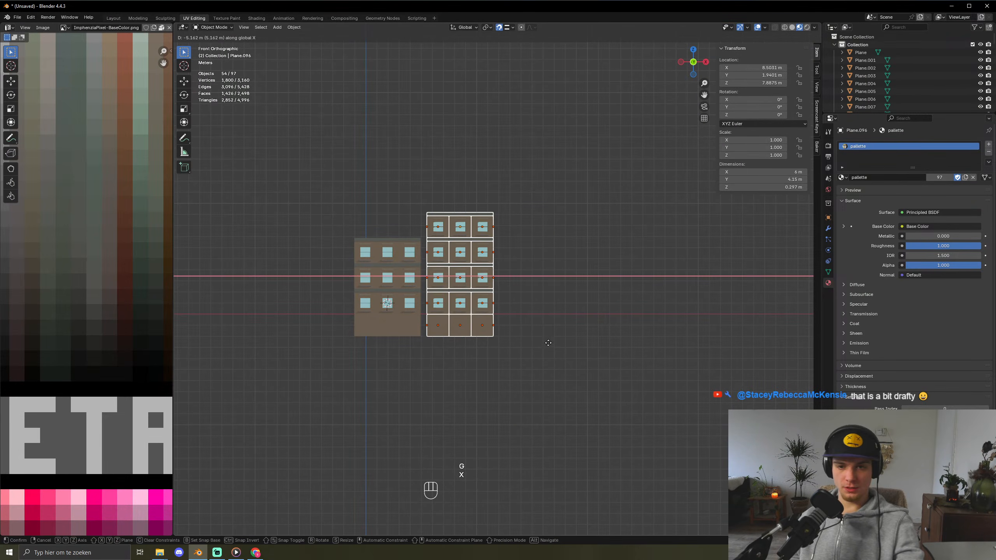
pyautogui.click(437, 287)
pyautogui.press('g')
pyautogui.press('x')
pyautogui.click(423, 330)
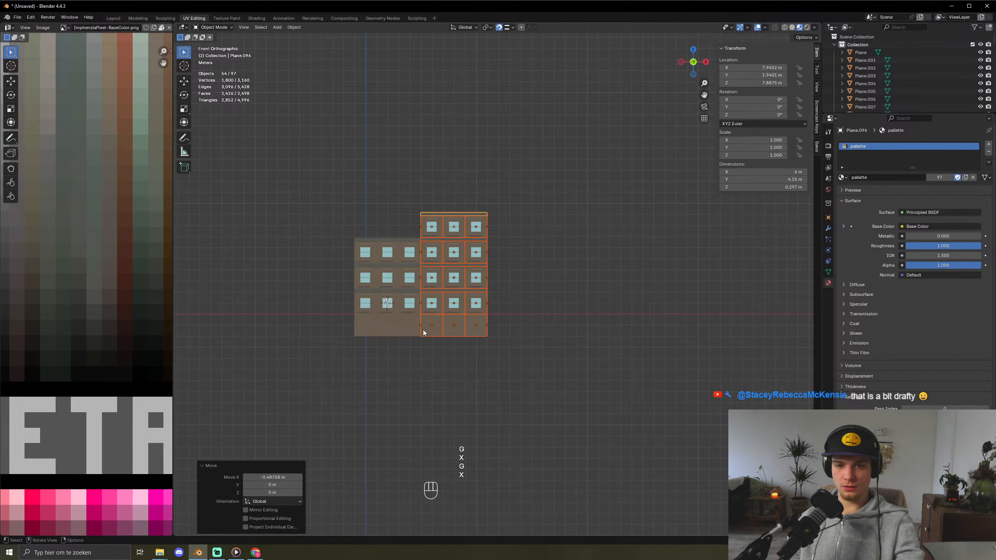
pyautogui.click(508, 424)
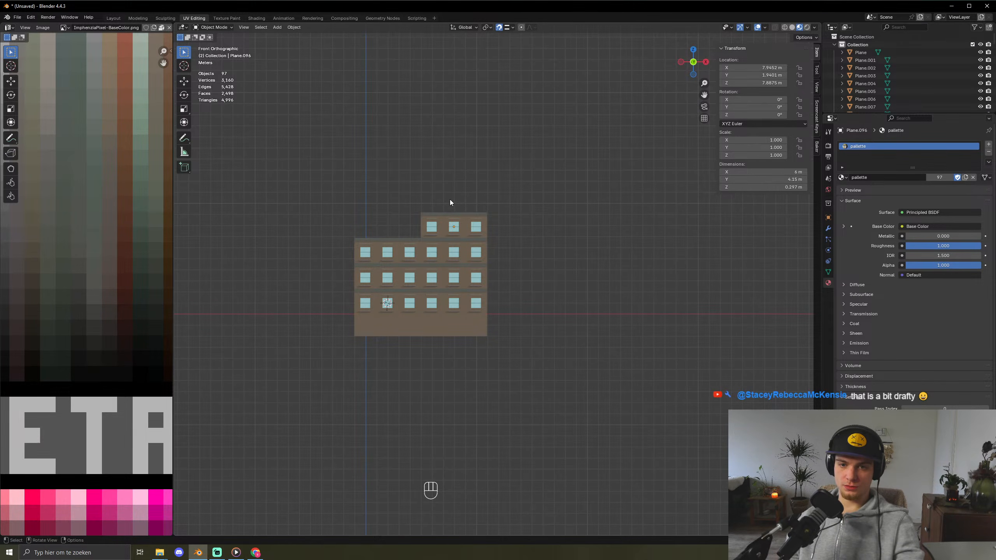
# - Undo the taller building's sideways snap, restoring its narrow gap beside the shorter building
pyautogui.moveTo(450, 202); pyautogui.dragTo(515, 356)
pyautogui.click(516, 355)
pyautogui.hotkey('ctrl', 'z')
pyautogui.hotkey('ctrl', 'z')
pyautogui.hotkey('ctrl', 'z')
pyautogui.hotkey('ctrl', 'z')
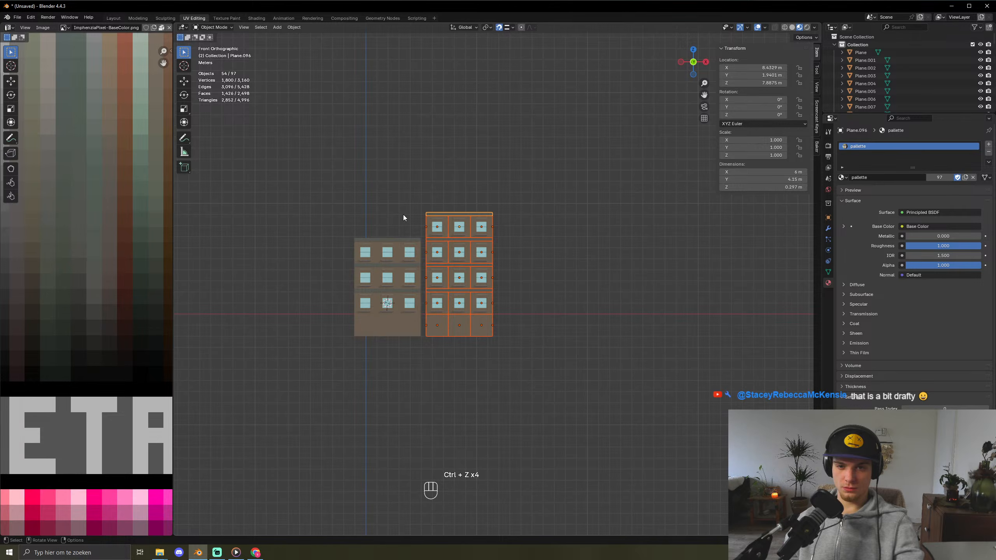
pyautogui.press('g')
pyautogui.press('x')
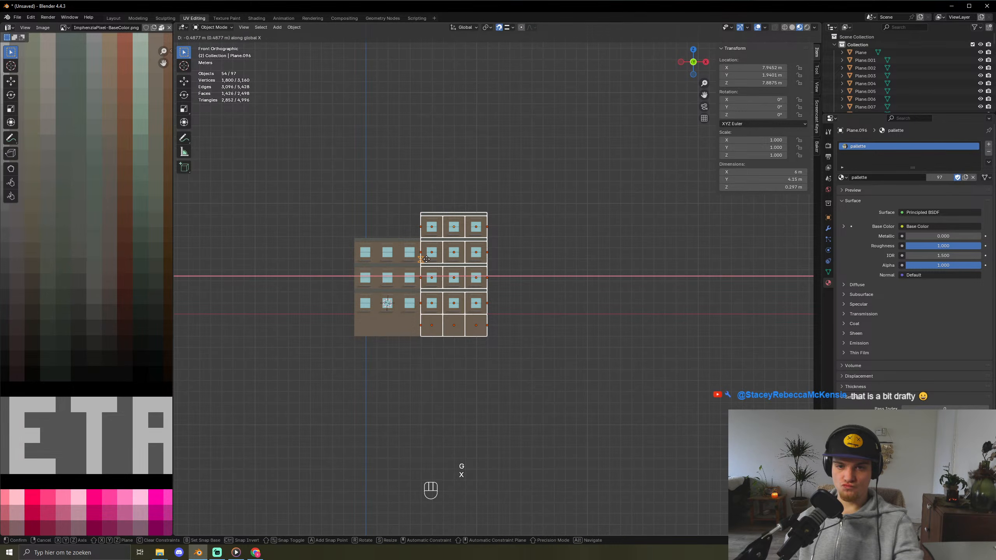
pyautogui.rightClick(426, 260)
# - Duplicate the building with four window storeys about 15.17 m along X, leaving a wide gap beside it
pyautogui.hotkey('shift', 'd')
pyautogui.press('x')
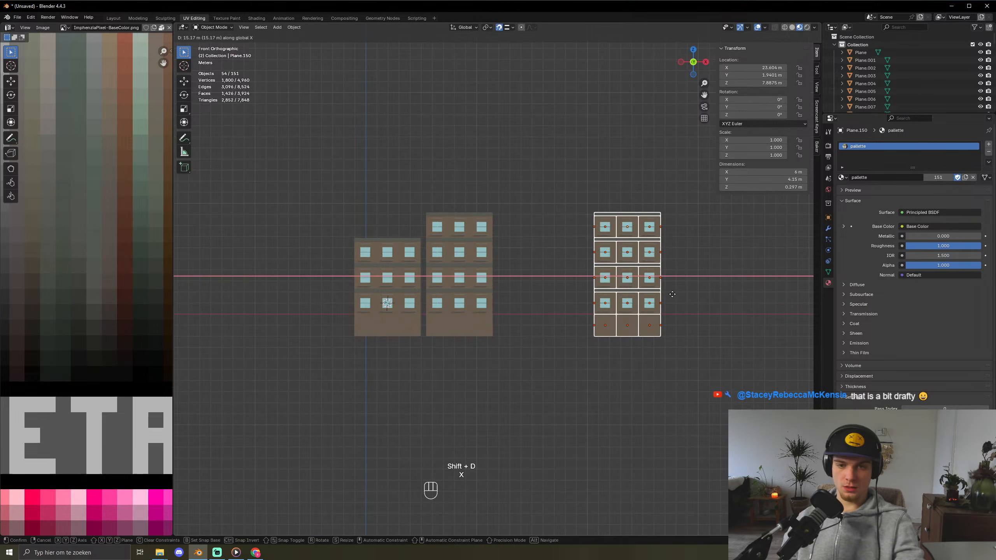
pyautogui.click(506, 321)
pyautogui.click(563, 119)
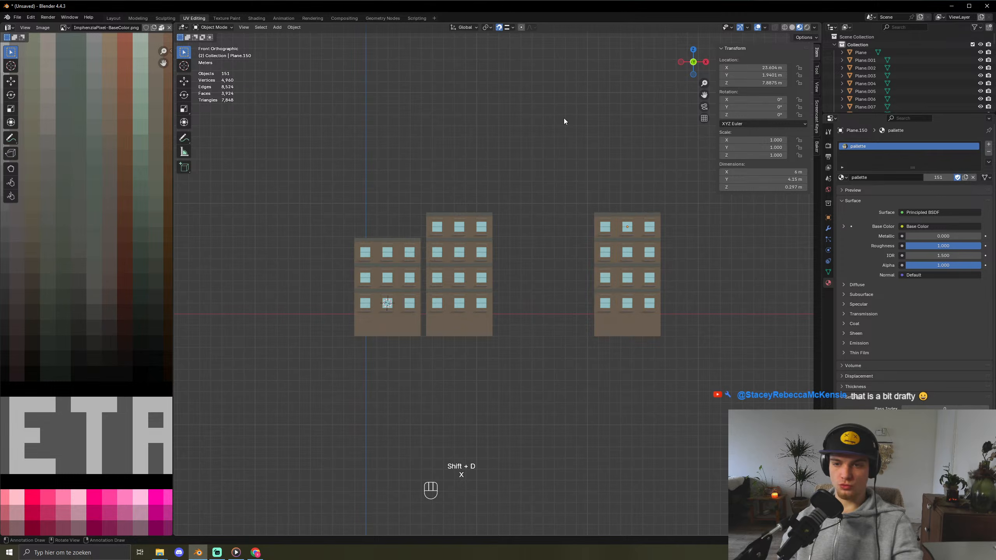
# - Delete the distant copy's top two window storeys with their roof slabs, then select its remaining storeys
pyautogui.moveTo(573, 188); pyautogui.dragTo(694, 253)
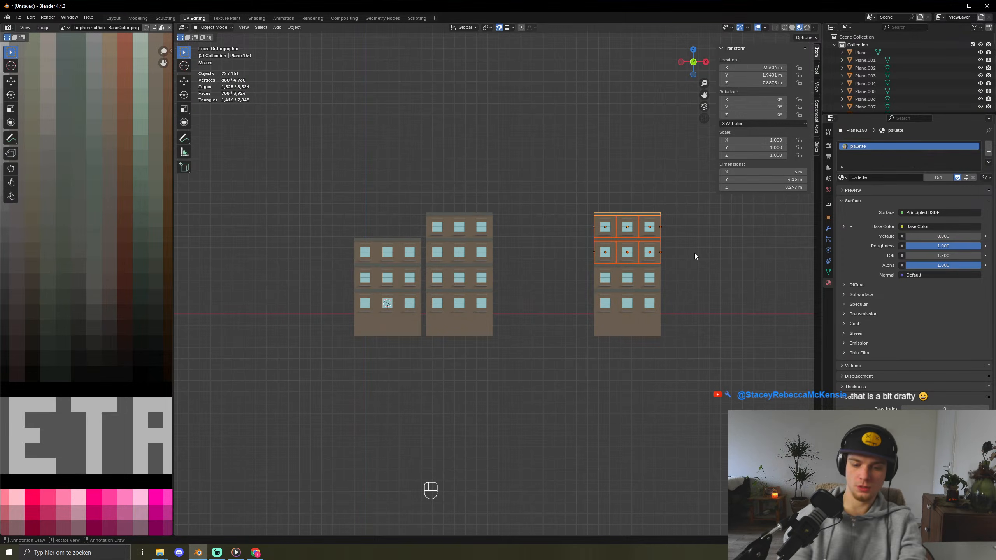
pyautogui.press('Delete')
pyautogui.moveTo(594, 247); pyautogui.dragTo(685, 368)
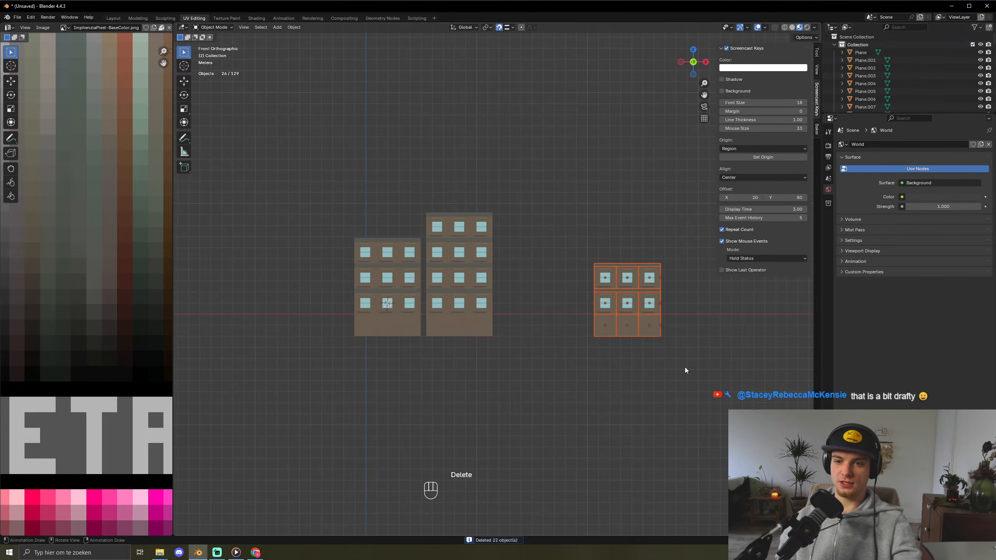
pyautogui.moveTo(485, 367); pyautogui.dragTo(590, 377, button='middle')
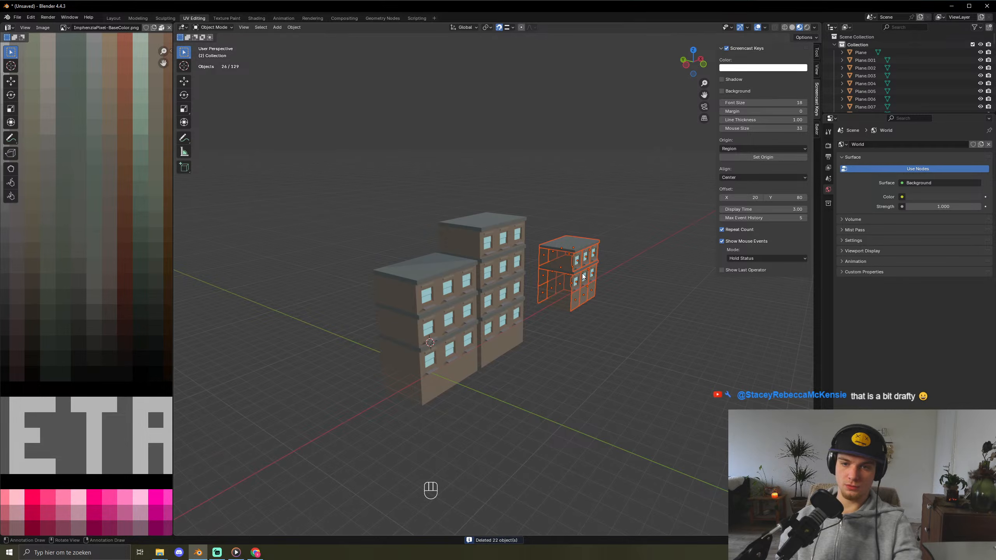
pyautogui.moveTo(590, 304); pyautogui.dragTo(556, 314, button='middle')
# - Undo the deletion of the distant copy's top two window storeys and clear the selection
pyautogui.hotkey('ctrl', 'z')
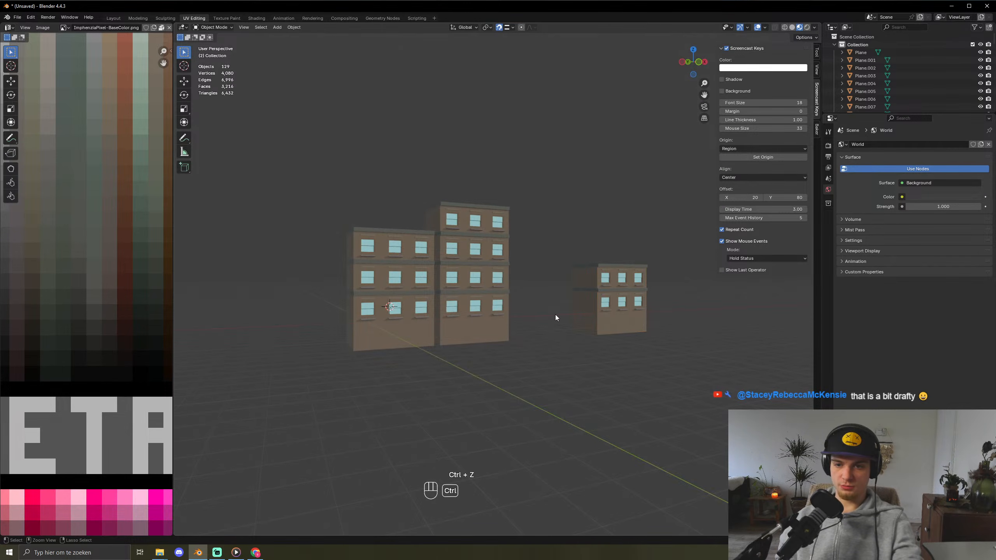
pyautogui.hotkey('ctrl', 'z')
pyautogui.hotkey('ctrl', 'alt', 'z')
pyautogui.hotkey('ctrl', 'z')
pyautogui.hotkey('ctrl', 'z')
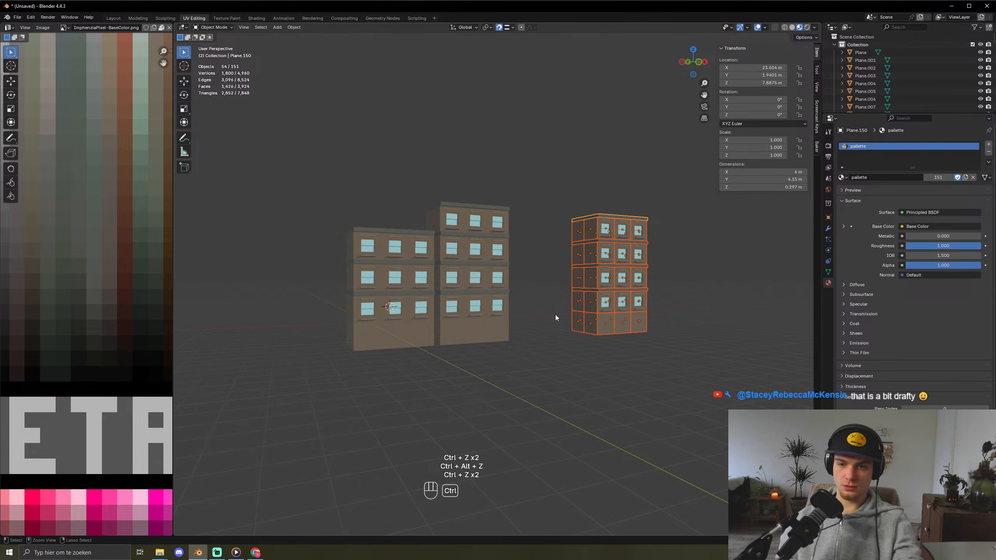
pyautogui.click(589, 370)
pyautogui.moveTo(589, 366); pyautogui.dragTo(580, 424, button='middle')
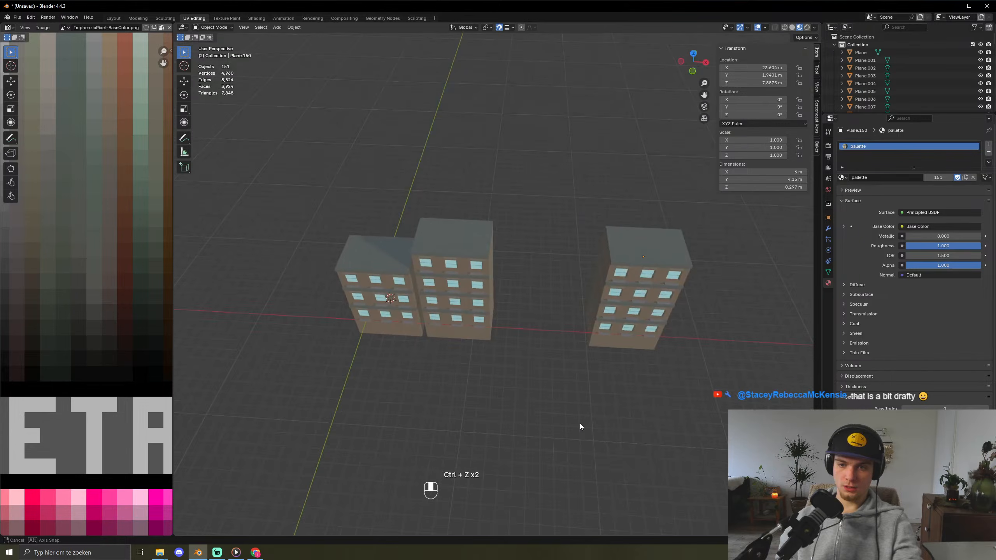
pyautogui.keyDown('shift'); pyautogui.moveTo(588, 355); pyautogui.dragTo(527, 345, button='middle'); pyautogui.keyUp('shift')
pyautogui.moveTo(651, 0); pyautogui.dragTo(670, 410)
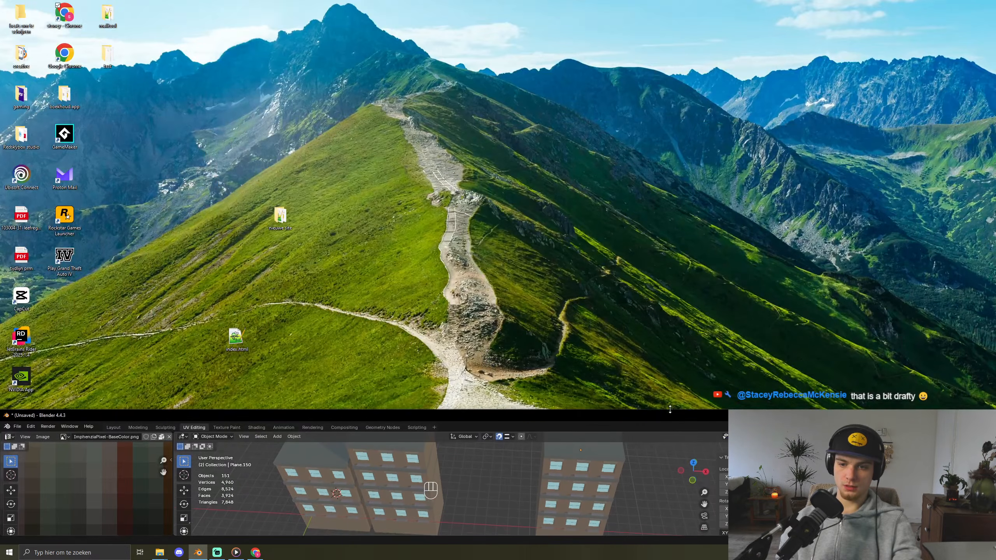
pyautogui.doubleClick(669, 413)
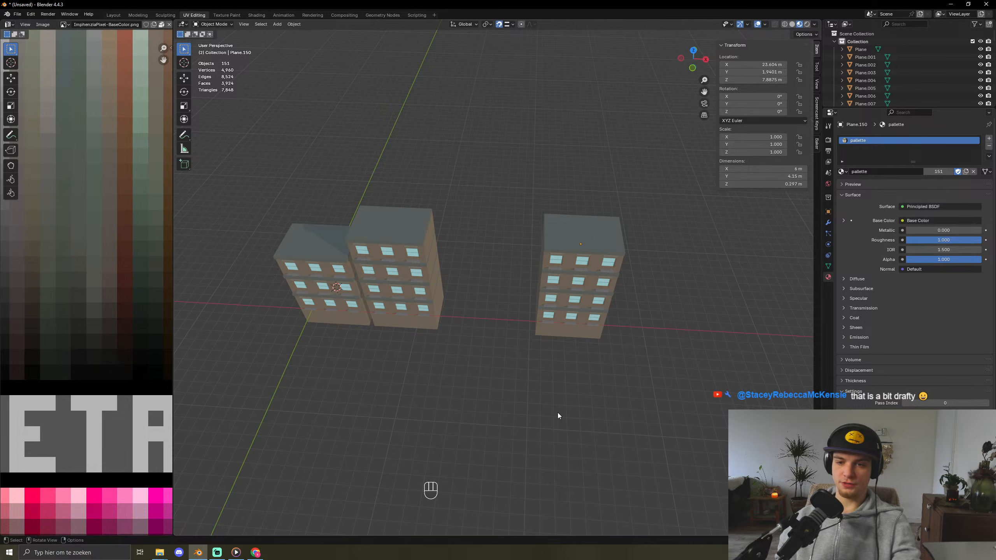
# - In front view, move the complete distant copy about 9.17 m back along X and snap it flush against the neighbouring tall building
pyautogui.moveTo(557, 413); pyautogui.dragTo(602, 421, button='middle')
pyautogui.press('KP_1')
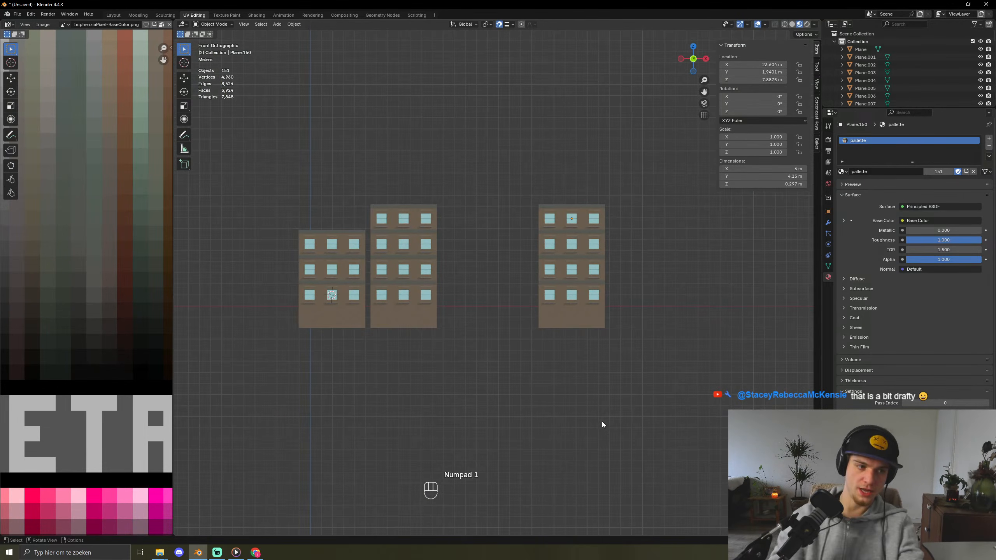
pyautogui.moveTo(515, 185); pyautogui.dragTo(669, 372)
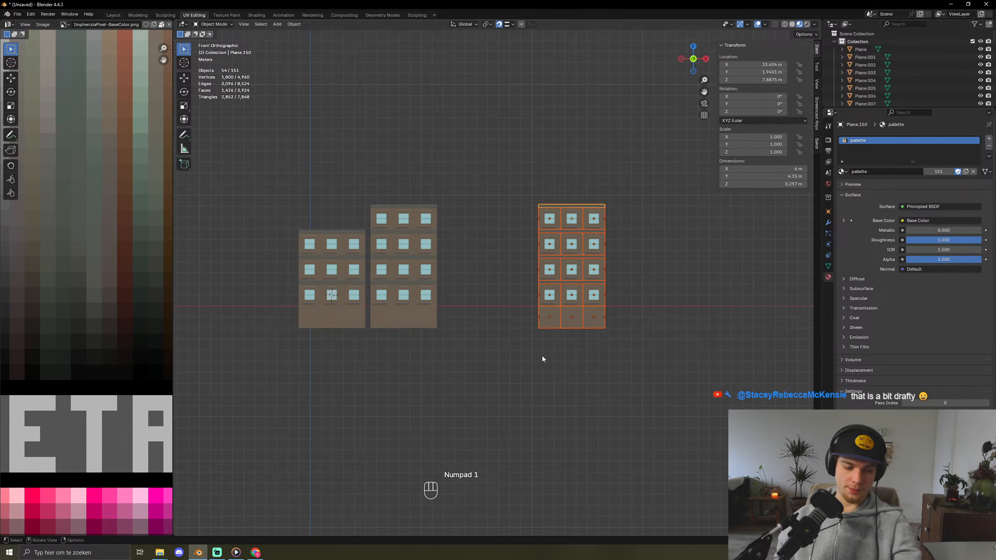
pyautogui.press('g')
pyautogui.press('x')
pyautogui.click(457, 358)
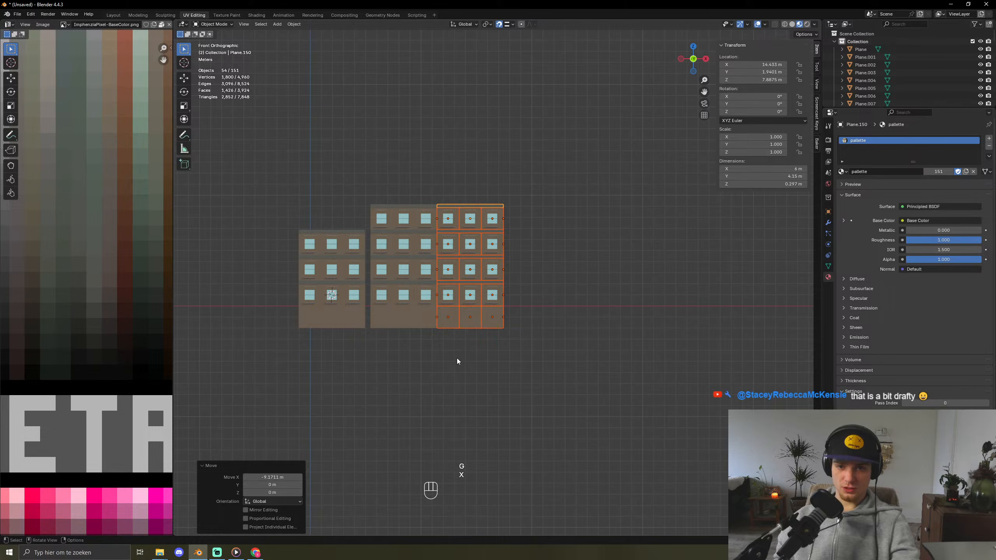
pyautogui.click(436, 359)
# - Move the shorter building with three window storeys about 0.49 m along X to snap it flush against the taller block
pyautogui.moveTo(433, 366); pyautogui.dragTo(451, 314, button='middle')
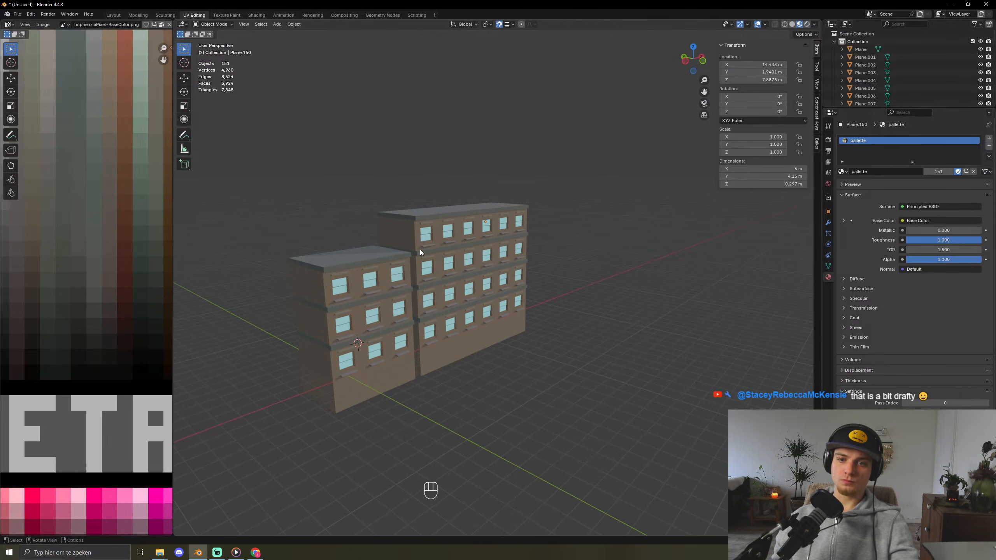
pyautogui.moveTo(490, 416); pyautogui.dragTo(451, 336, button='middle')
pyautogui.scroll(5, 451, 336)
pyautogui.scroll(-5, 565, 299)
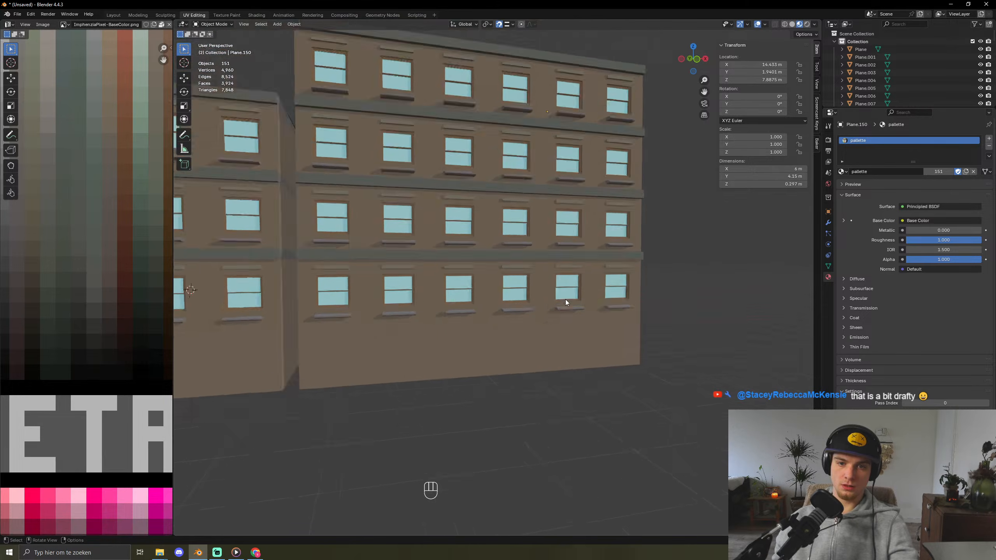
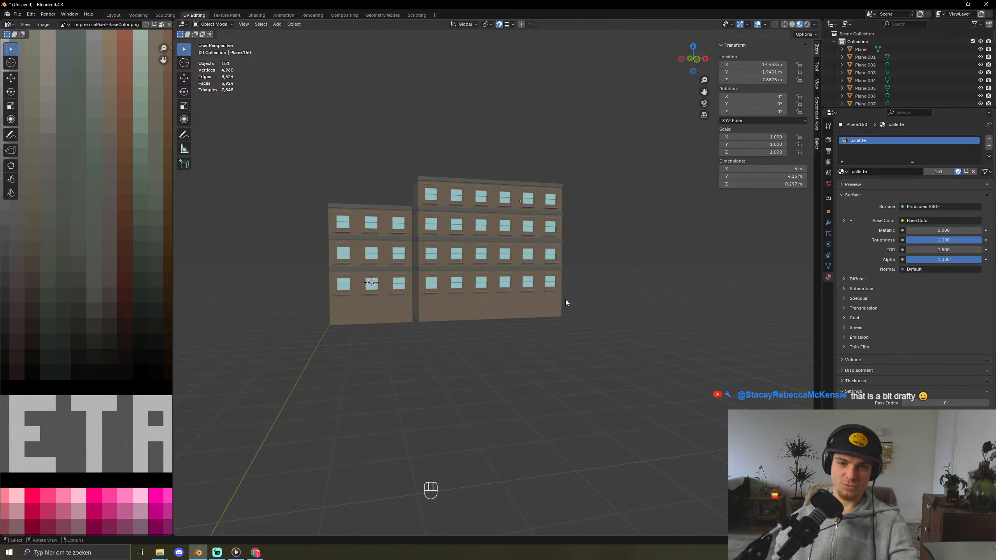
pyautogui.moveTo(312, 191); pyautogui.dragTo(407, 324)
pyautogui.moveTo(407, 324); pyautogui.dragTo(385, 350, button='middle')
pyautogui.press('g')
pyautogui.press('x')
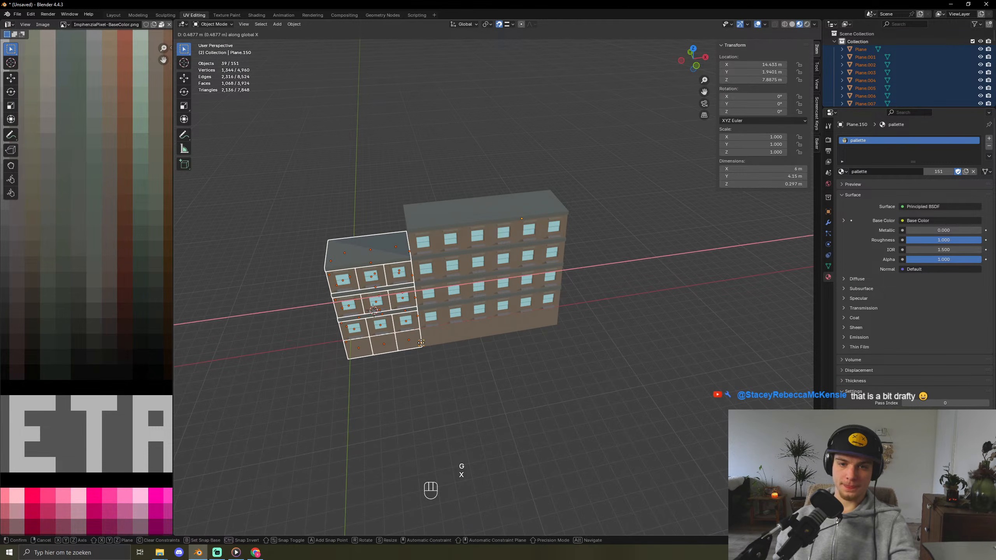
pyautogui.click(422, 344)
pyautogui.click(434, 374)
# - Try duplicating the shorter building about 20.1 m along X to the far side of the taller block, and undo it
pyautogui.moveTo(301, 218); pyautogui.dragTo(403, 353)
pyautogui.hotkey('shift', 'd')
pyautogui.press('x')
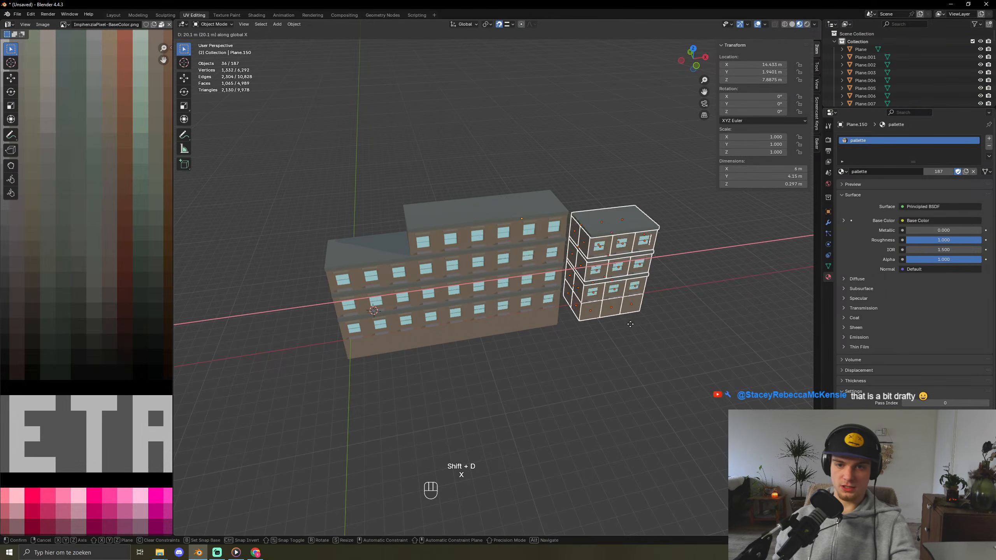
pyautogui.click(628, 324)
pyautogui.moveTo(620, 324); pyautogui.dragTo(559, 341, button='middle')
pyautogui.hotkey('ctrl', 'z')
pyautogui.click(590, 385)
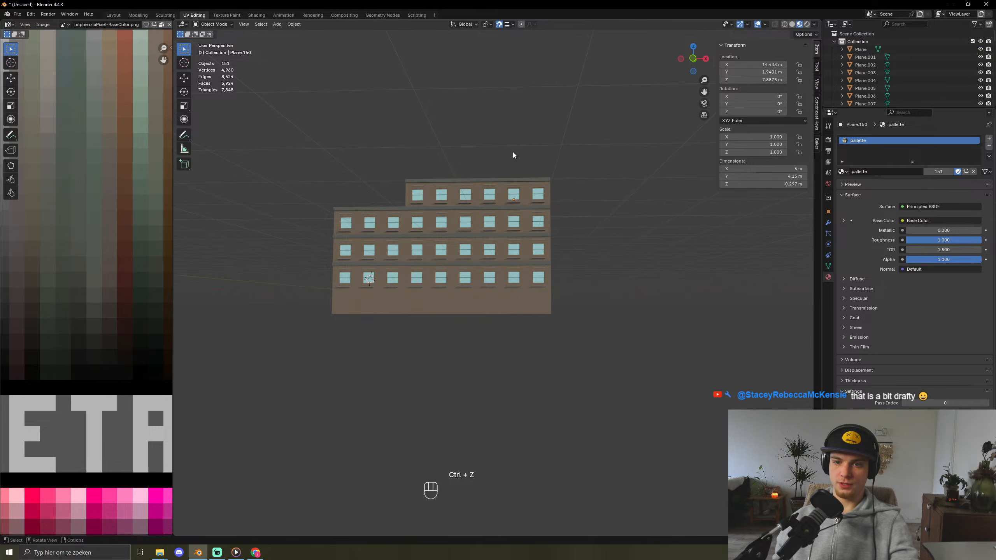
# - Duplicate the end section with four window storeys along X and snap it flush against the row's tall end, 6 m from its source
pyautogui.moveTo(484, 149); pyautogui.dragTo(643, 361)
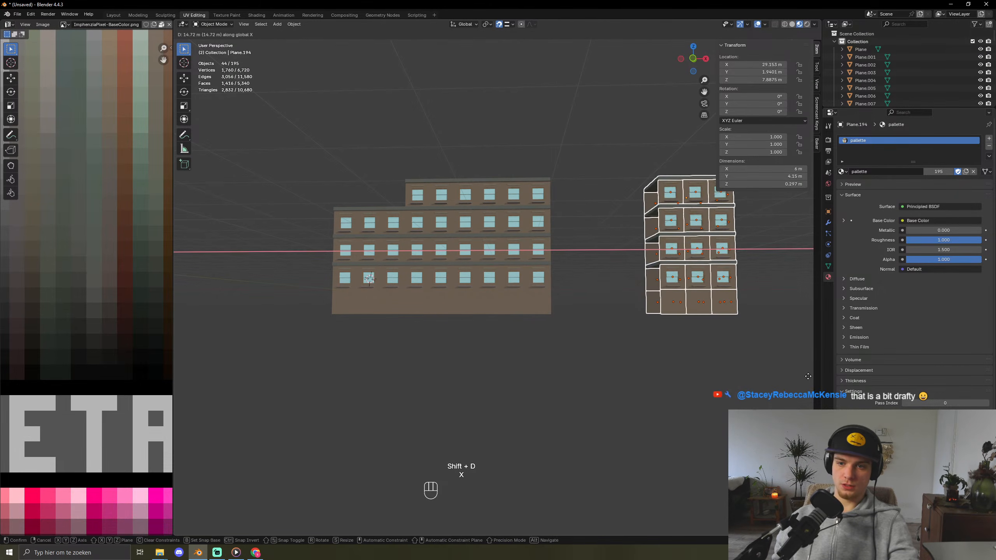
pyautogui.click(598, 338)
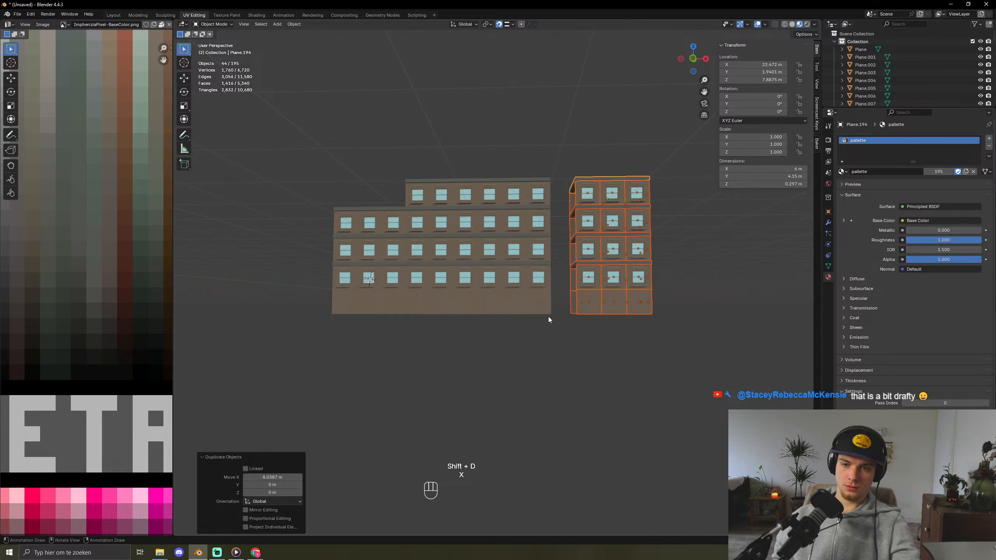
pyautogui.press('g')
pyautogui.press('x')
pyautogui.click(597, 354)
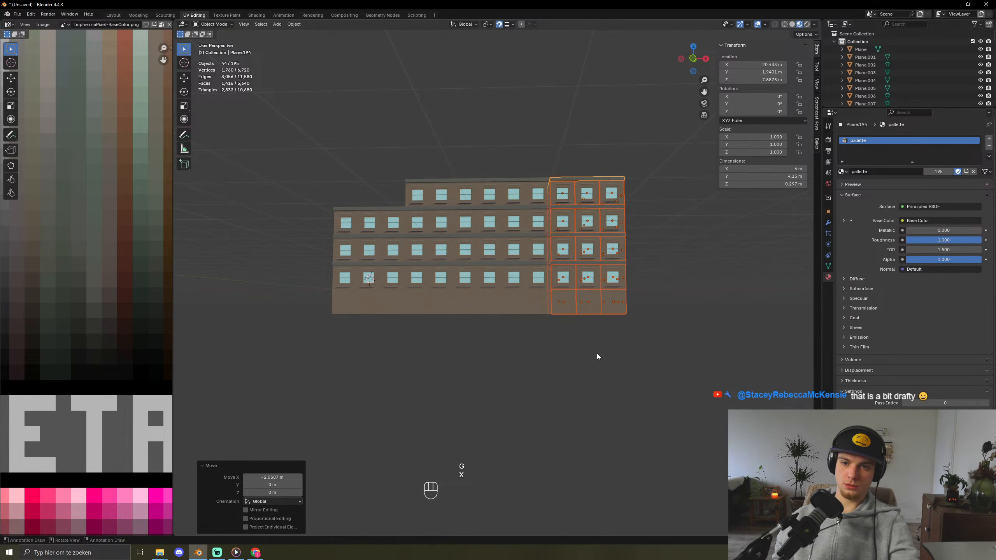
pyautogui.click(614, 348)
# - Delete the newest end section's top window storey and its roof slab, leaving three window storeys there
pyautogui.moveTo(614, 349); pyautogui.dragTo(666, 212, button='middle')
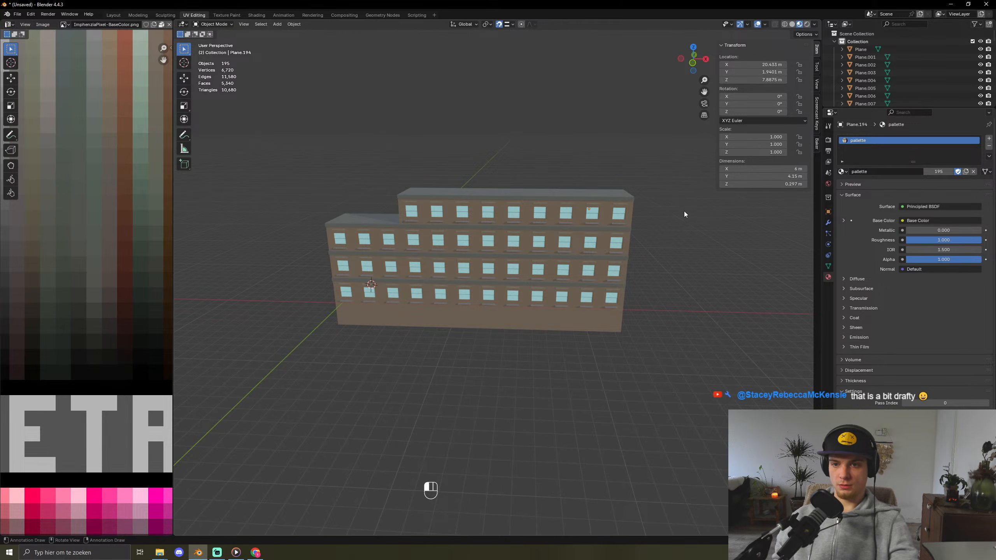
pyautogui.moveTo(685, 215); pyautogui.dragTo(561, 214)
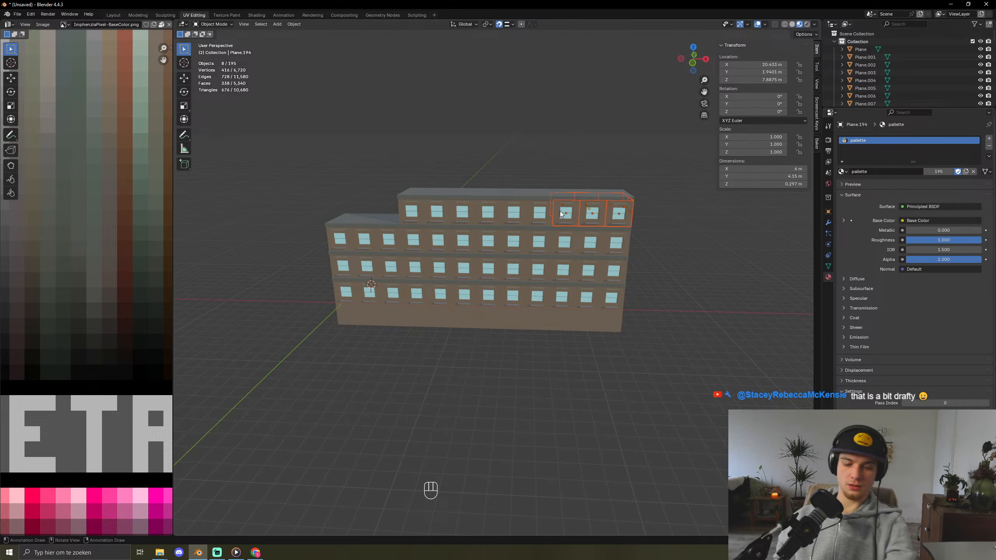
pyautogui.press('Delete')
pyautogui.click(584, 191)
pyautogui.press('Delete')
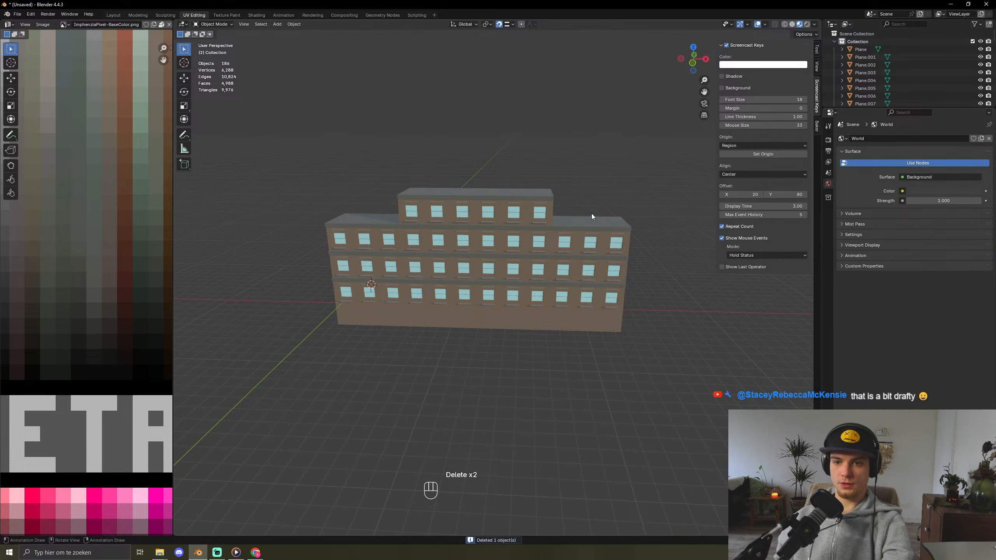
# - Select the outermost front window panels of the top two storeys at the row's new lower end
pyautogui.moveTo(591, 213)
pyautogui.mouseDown(button='middle')
pyautogui.moveTo(528, 210)
pyautogui.moveTo(580, 203)
pyautogui.mouseUp(button='middle')
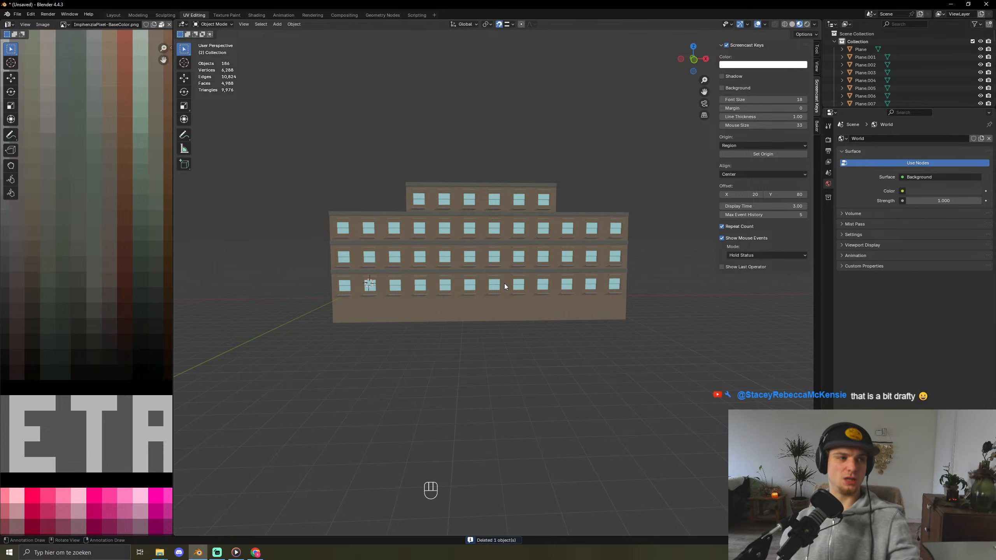
pyautogui.moveTo(515, 290); pyautogui.dragTo(574, 269, button='middle')
pyautogui.click(593, 225)
pyautogui.keyDown('shift'); pyautogui.click(590, 261); pyautogui.keyUp('shift')
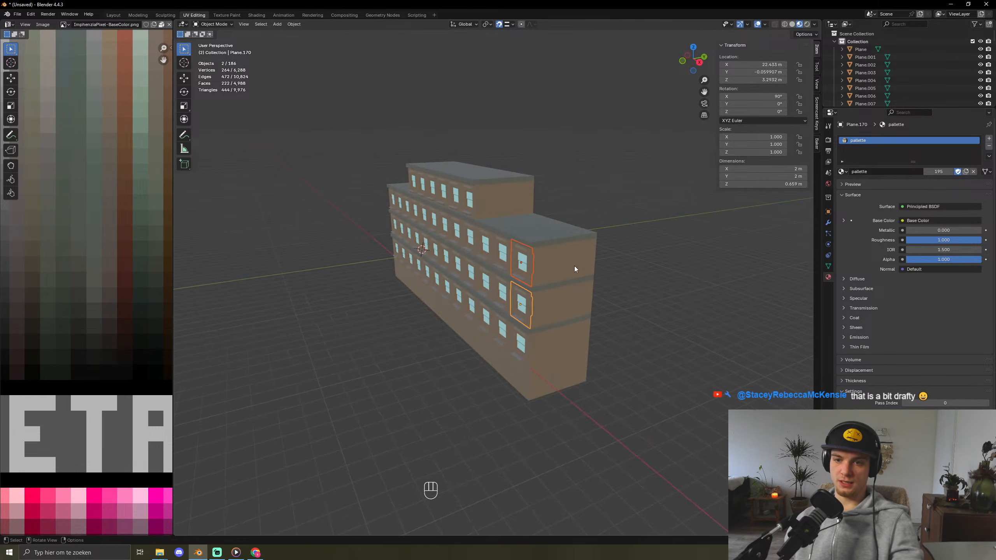
# - Delete the two blank wall panels nearest the corner on the end wall's upper two floors
pyautogui.click(552, 310)
pyautogui.keyDown('shift'); pyautogui.click(555, 271); pyautogui.keyUp('shift')
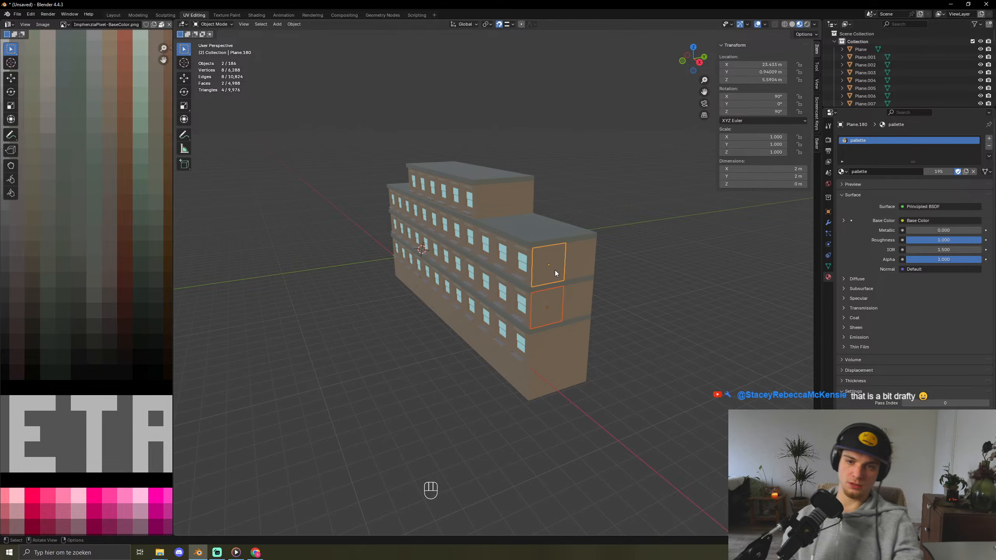
pyautogui.press('Delete')
# - Duplicate the two corner window panels in place and rotate the copies 90° about the Z axis
pyautogui.click(531, 270)
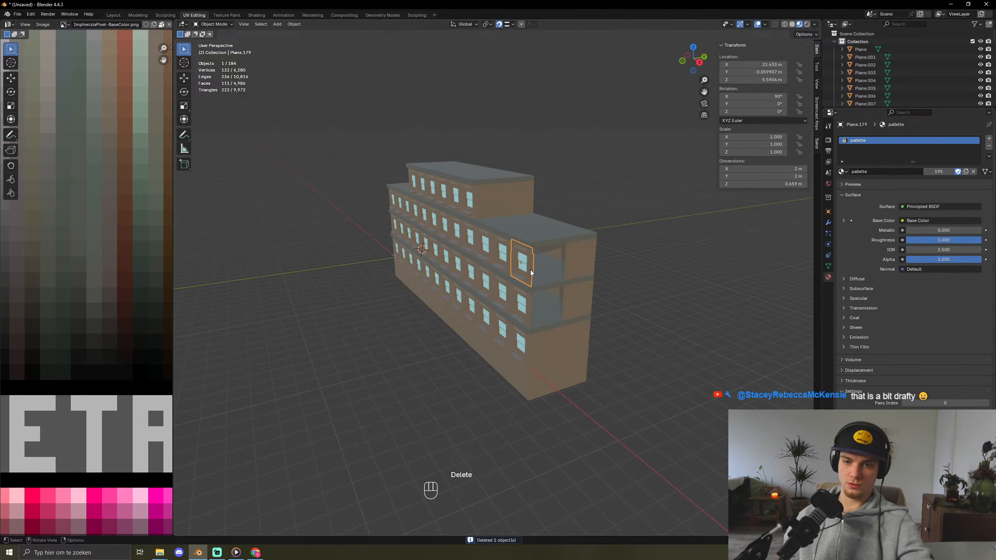
pyautogui.keyDown('shift'); pyautogui.click(524, 314); pyautogui.keyUp('shift')
pyautogui.hotkey('shift', 'd')
pyautogui.press('x')
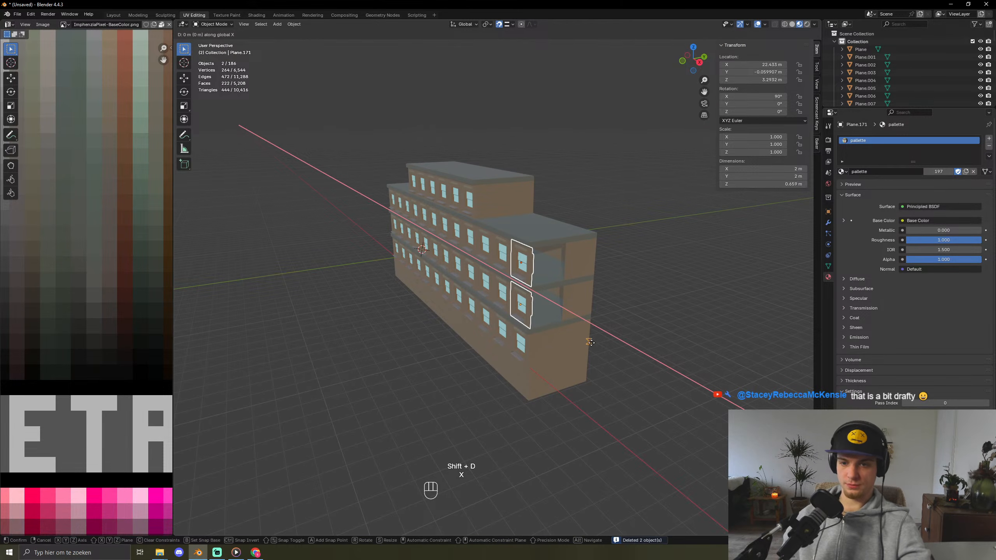
pyautogui.click(555, 328)
pyautogui.press('r')
pyautogui.press('z')
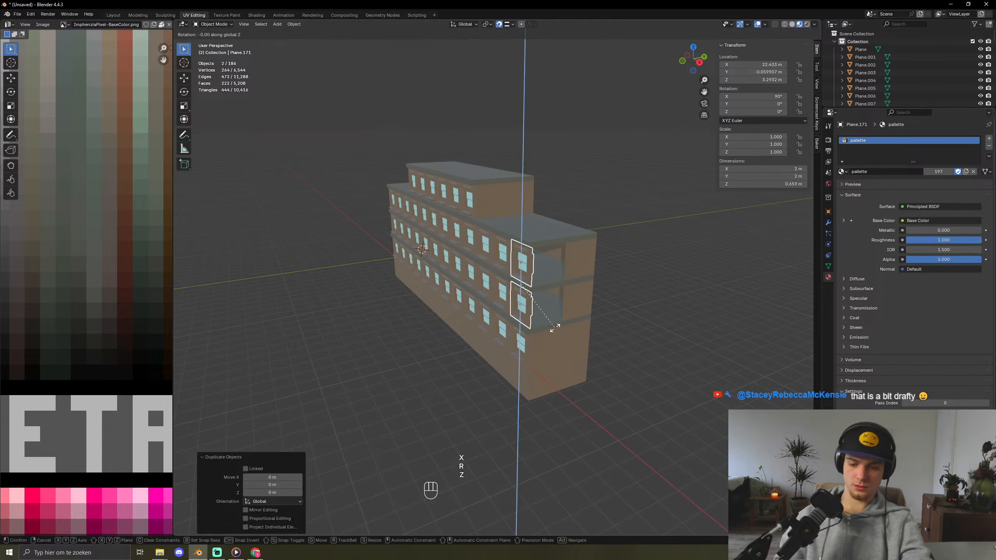
pyautogui.press('KP_9')
pyautogui.press('KP_0')
pyautogui.press('KP_Enter')
# - Move the rotated window panels outward along X and 1 m along Y towards the openings in the end wall
pyautogui.press('g')
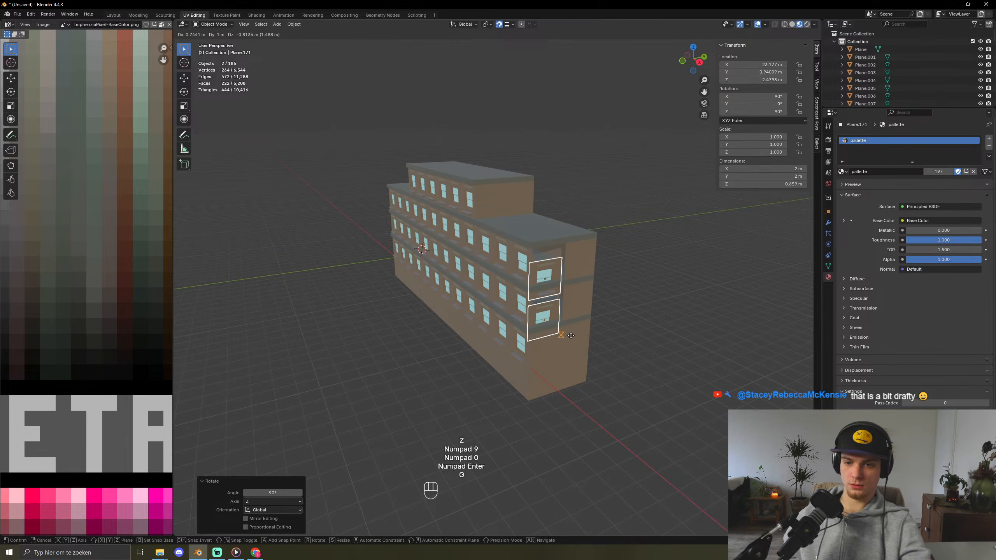
pyautogui.press('x')
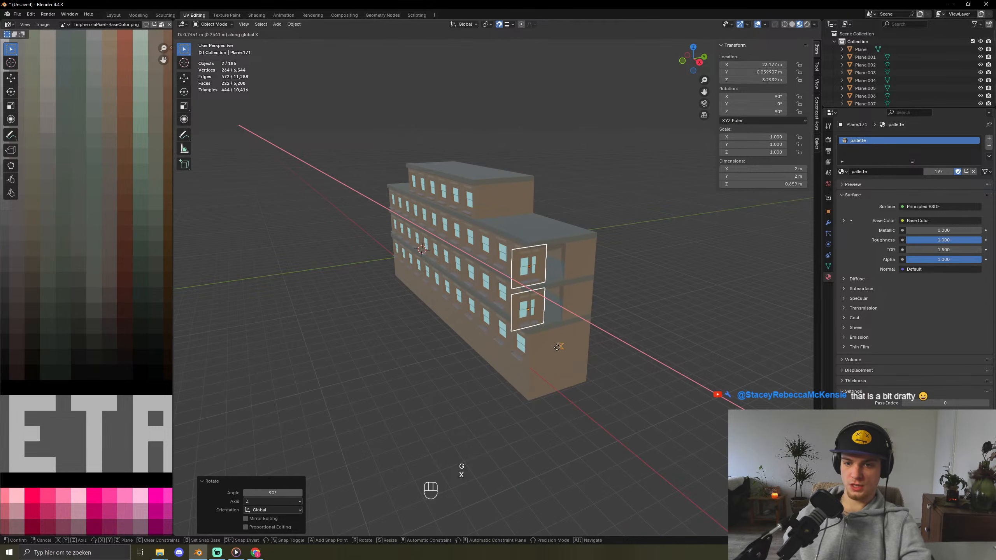
pyautogui.click(625, 397)
pyautogui.press('g')
pyautogui.press('x')
pyautogui.click(543, 327)
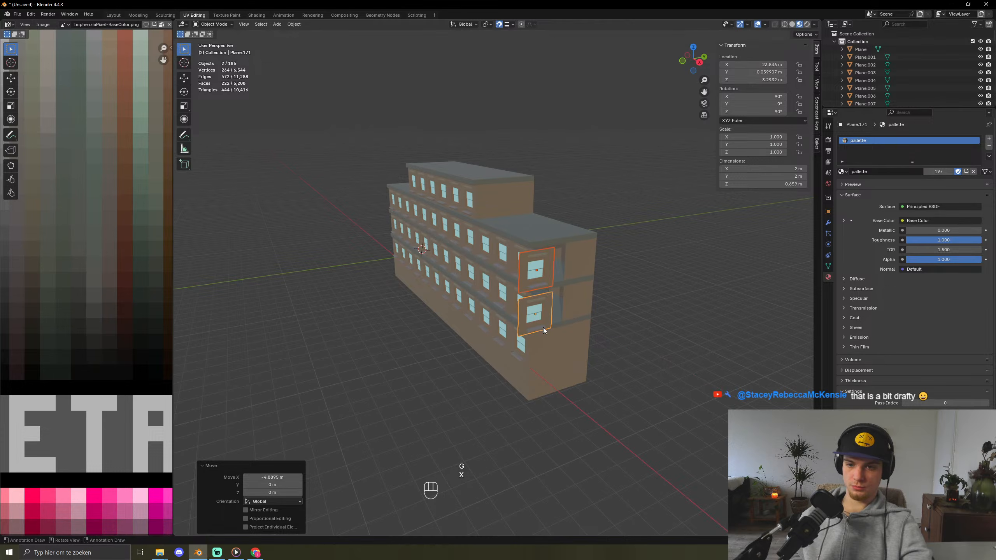
pyautogui.press('g')
pyautogui.press('y')
pyautogui.click(561, 318)
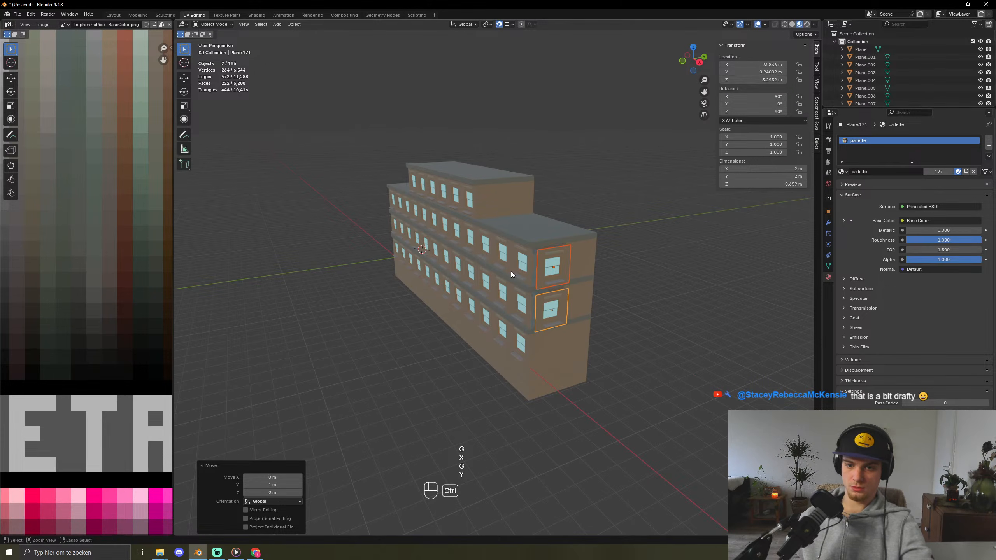
# - Undo the last Y move and reposition the window panels along Y in front of the end-wall openings
pyautogui.hotkey('ctrl', 'z')
pyautogui.scroll(6, 618, 250)
pyautogui.scroll(-2, 618, 251)
pyautogui.press('KP_Decimal')
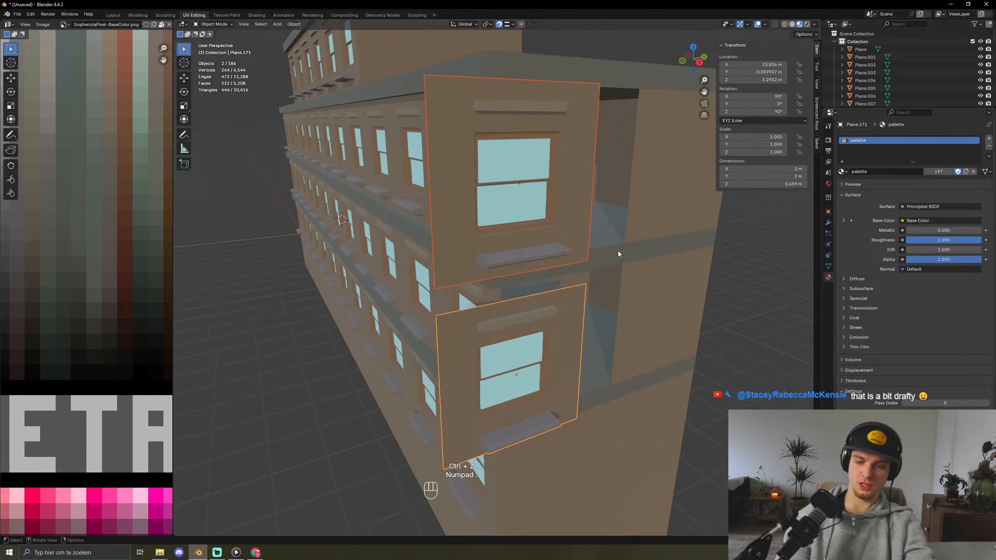
pyautogui.press('g')
pyautogui.press('x')
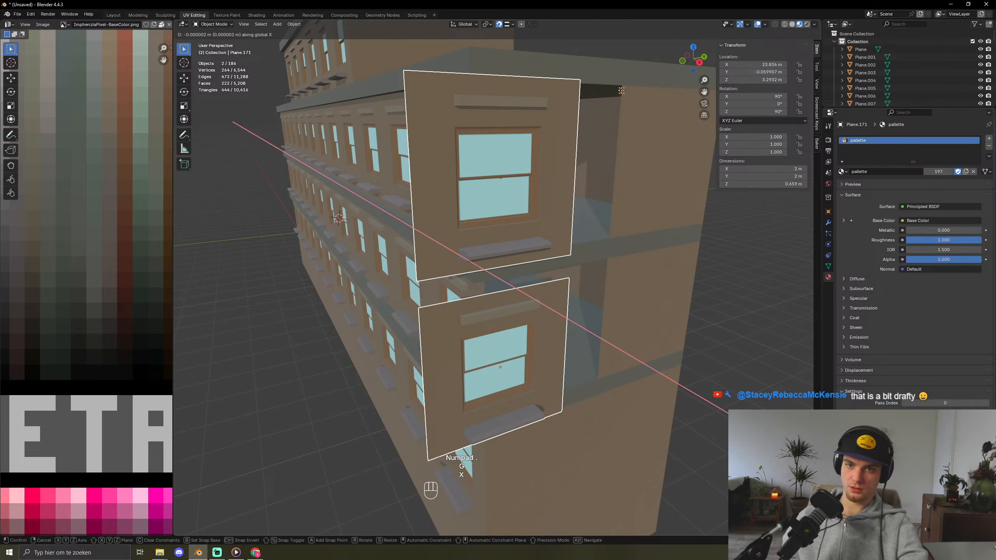
pyautogui.click(621, 91)
pyautogui.press('g')
pyautogui.press('y')
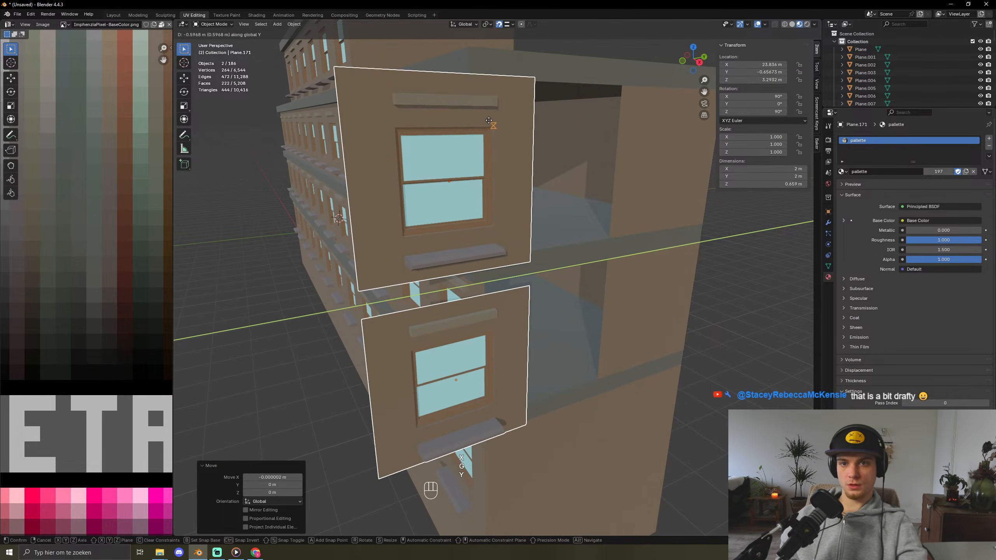
pyautogui.click(489, 121)
pyautogui.press('g')
pyautogui.press('y')
pyautogui.click(589, 179)
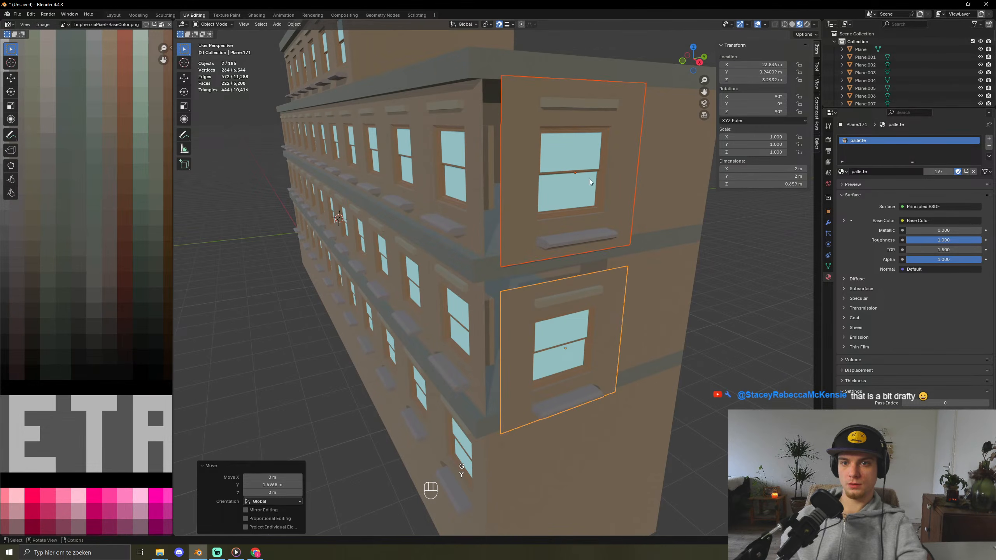
# - Move the two window panels about 0.42 m inward along X towards the end-wall surface
pyautogui.moveTo(588, 179); pyautogui.dragTo(557, 268, button='middle')
pyautogui.press('g')
pyautogui.press('x')
pyautogui.click(660, 252)
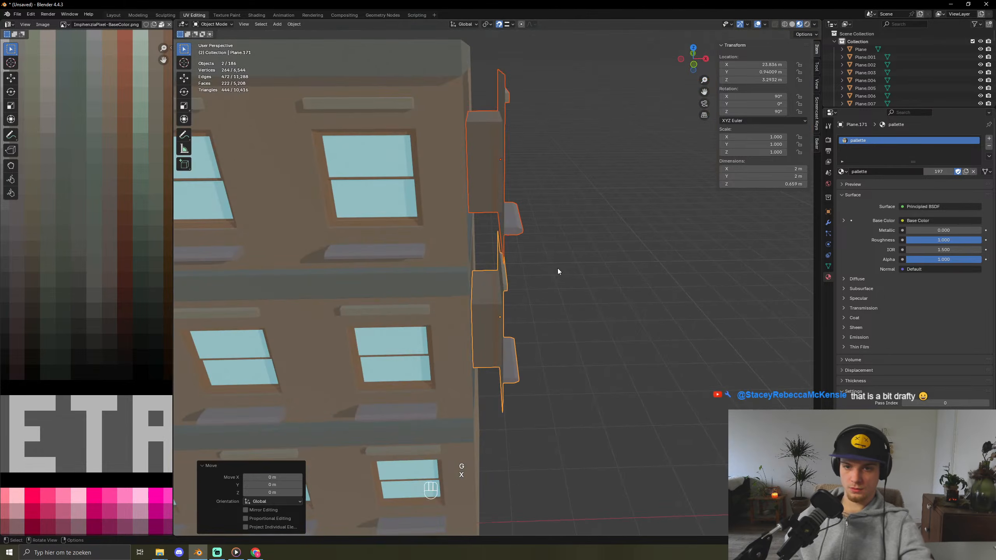
pyautogui.press('g')
pyautogui.press('x')
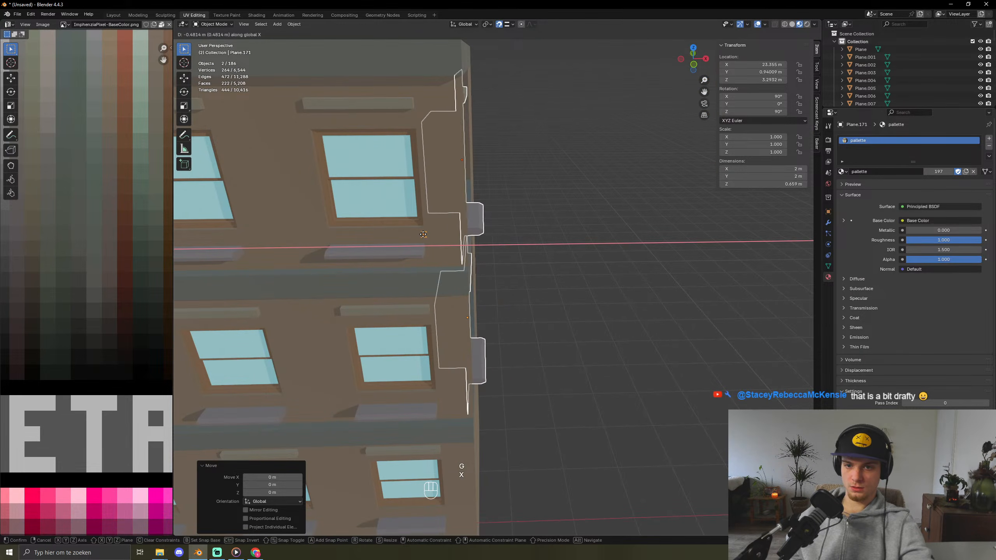
pyautogui.click(429, 232)
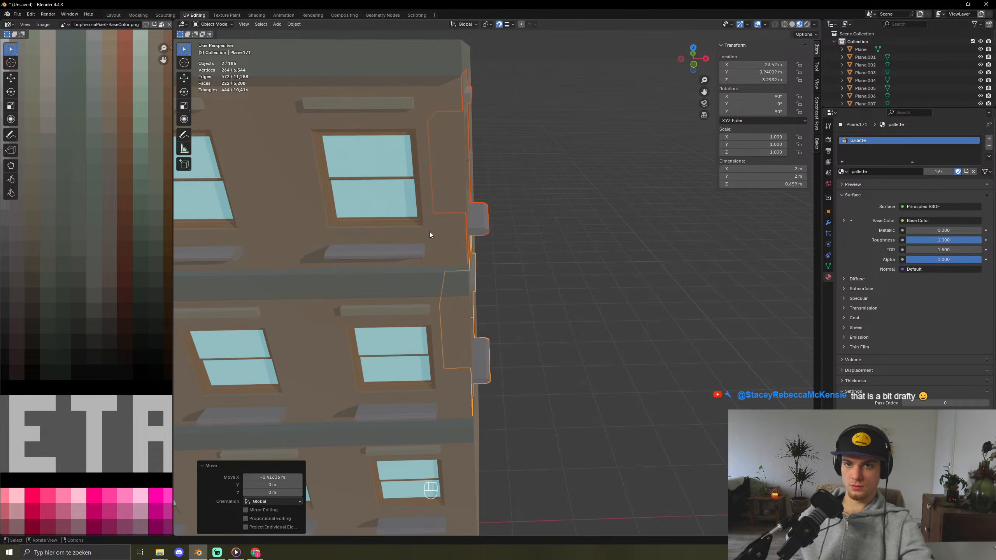
# - Try to align the two window panels with the building's corner edge along X
pyautogui.moveTo(429, 232); pyautogui.dragTo(453, 193, button='middle')
pyautogui.moveTo(594, 247); pyautogui.dragTo(470, 309, button='middle')
pyautogui.scroll(5, 483, 311)
pyautogui.scroll(3, 558, 274)
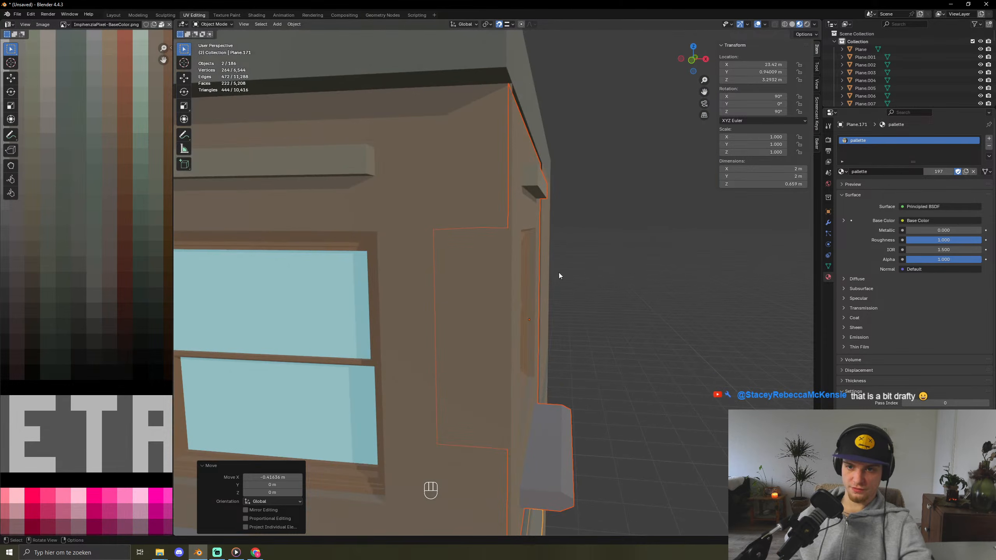
pyautogui.press('g')
pyautogui.press('x')
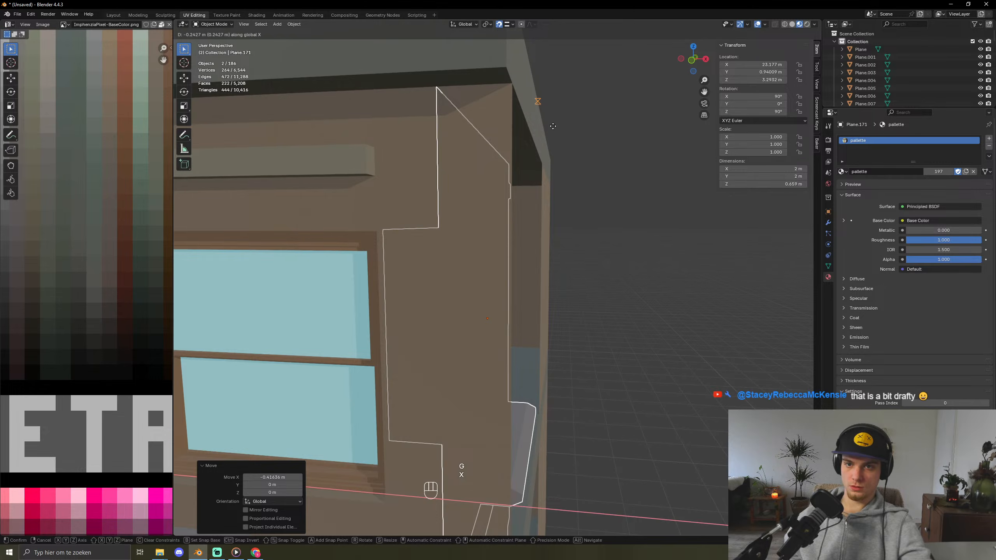
pyautogui.click(627, 259)
pyautogui.press('g')
pyautogui.press('x')
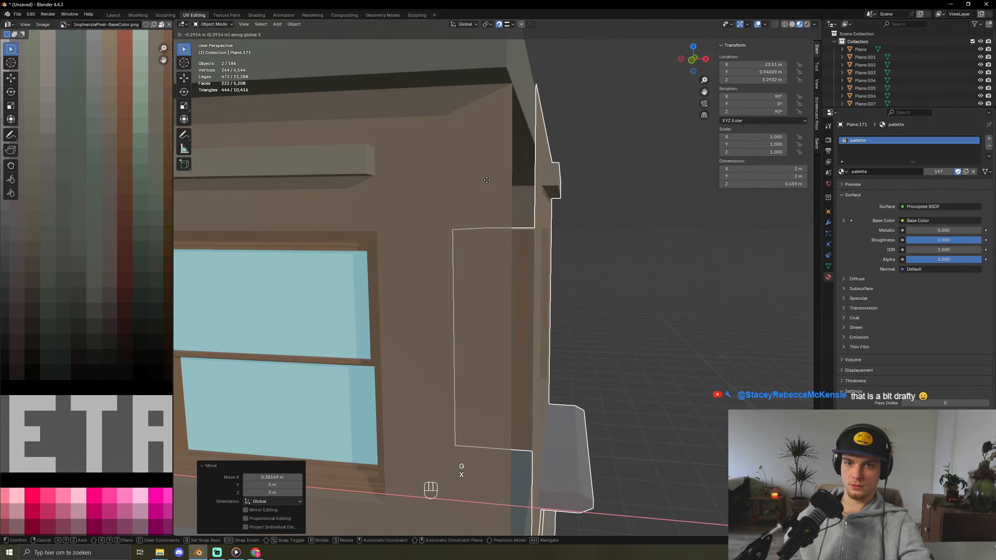
pyautogui.click(506, 204)
# - Delete the two rotated window panels from the end wall
pyautogui.scroll(-8, 519, 245)
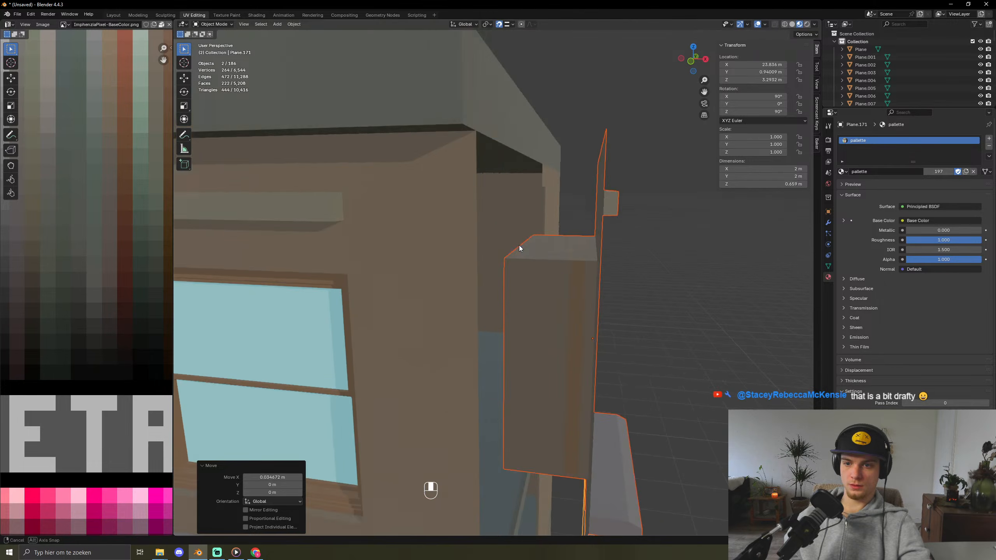
pyautogui.moveTo(554, 271); pyautogui.dragTo(412, 302, button='middle')
pyautogui.click(487, 24)
pyautogui.click(486, 26)
pyautogui.press('Delete')
# - Duplicate the two remaining blank end-wall panels about 1.88 m along negative Y over the openings
pyautogui.click(538, 283)
pyautogui.keyDown('shift'); pyautogui.click(510, 338); pyautogui.keyUp('shift')
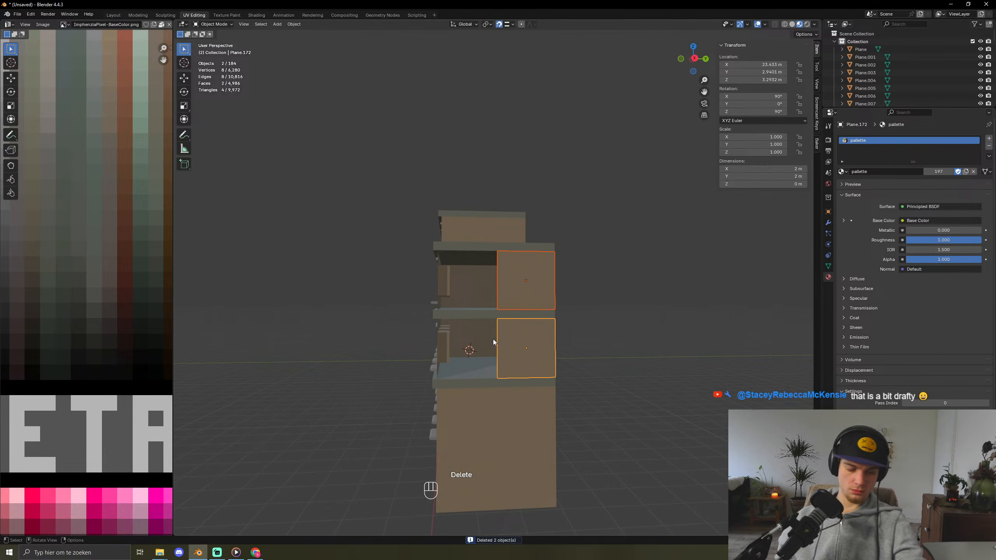
pyautogui.hotkey('shift', 'd')
pyautogui.press('x')
pyautogui.press('y')
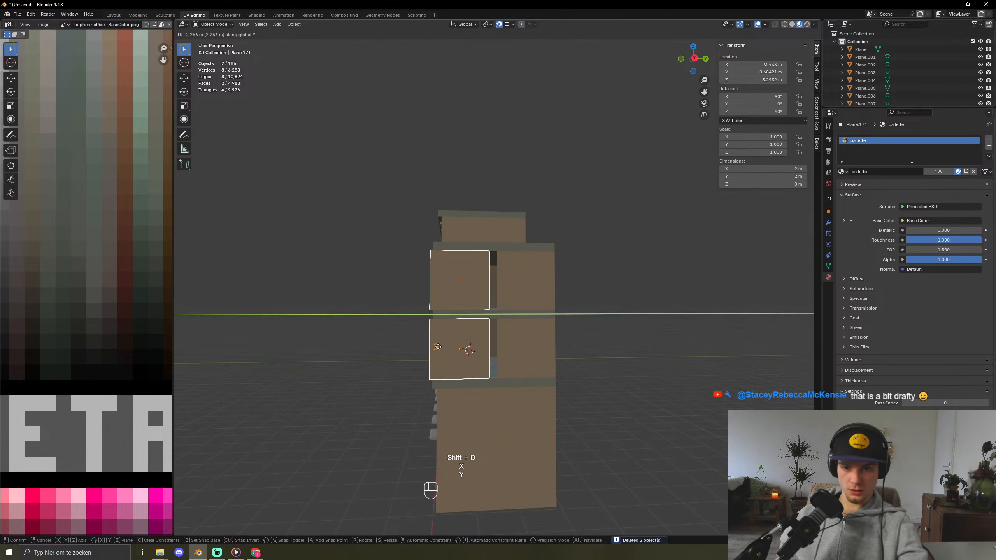
pyautogui.click(456, 356)
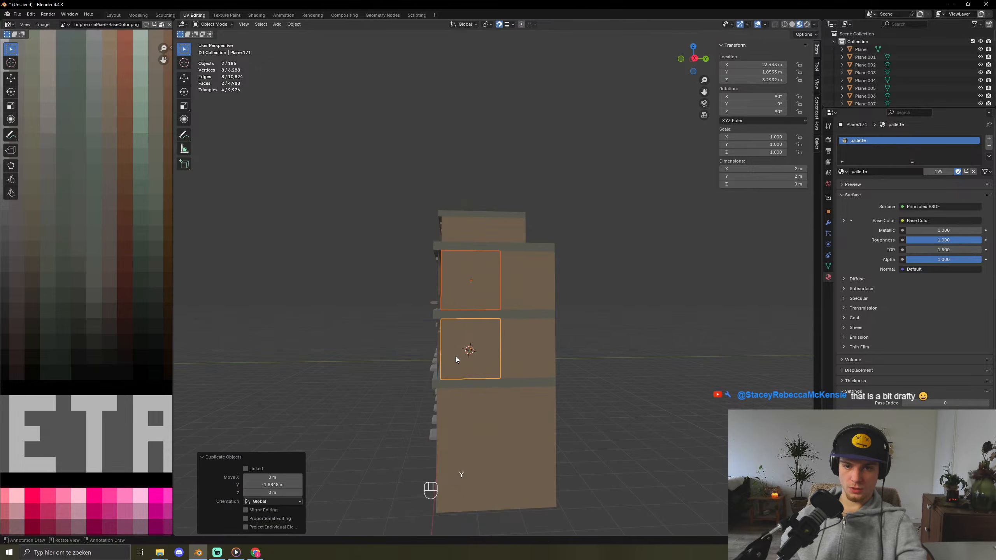
# - Undo the end-wall panel edits back to the original blank corner panels
pyautogui.moveTo(456, 357); pyautogui.dragTo(517, 374, button='middle')
pyautogui.scroll(5, 517, 373)
pyautogui.hotkey('ctrl', 'z')
pyautogui.hotkey('ctrl', 'z')
pyautogui.hotkey('ctrl', 'z')
pyautogui.hotkey('ctrl', 'z')
pyautogui.hotkey('ctrl', 'z')
pyautogui.hotkey('ctrl', 'z')
pyautogui.hotkey('ctrl', 'z')
pyautogui.hotkey('ctrl', 'z')
pyautogui.hotkey('ctrl', 'z')
pyautogui.hotkey('ctrl', 'z')
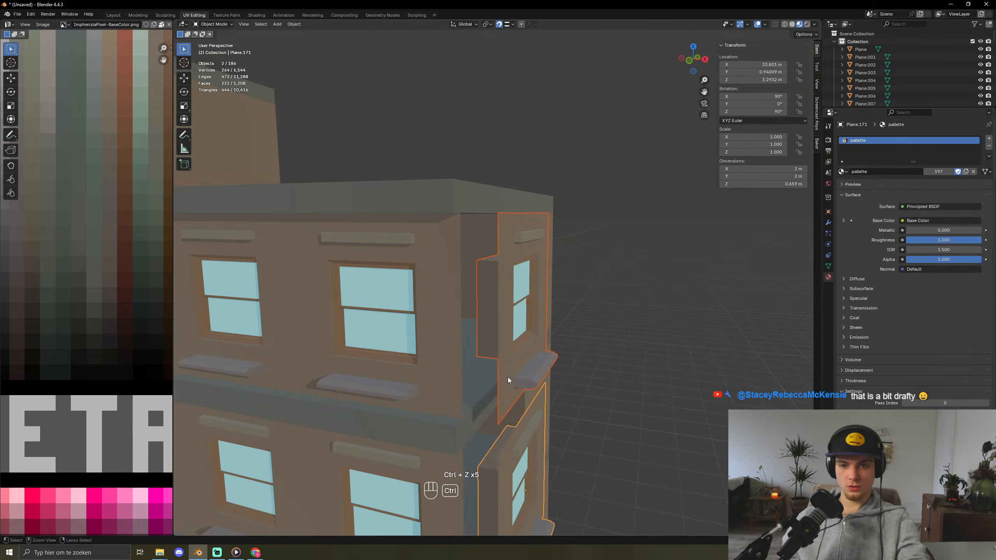
pyautogui.hotkey('ctrl', 'z')
pyautogui.hotkey('ctrl', 'z')
pyautogui.hotkey('ctrl', 'z')
pyautogui.hotkey('ctrl', 'z')
pyautogui.hotkey('ctrl', 'z')
pyautogui.hotkey('ctrl', 'z')
pyautogui.hotkey('ctrl', 'z')
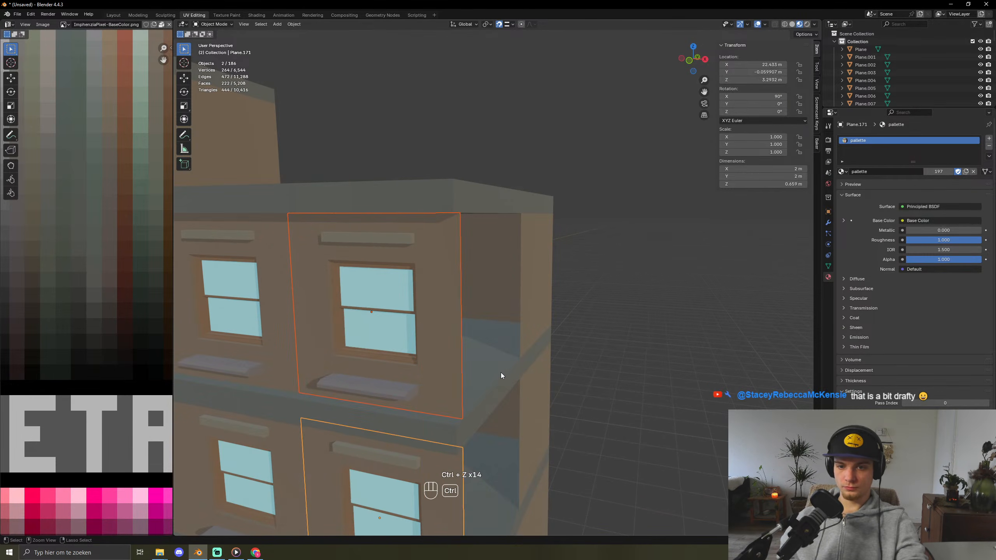
pyautogui.hotkey('ctrl', 'z')
# - Add a centred vertical loop cut to the top-floor corner panel of the end wall and bevel it to 0.493 m
pyautogui.click(483, 281)
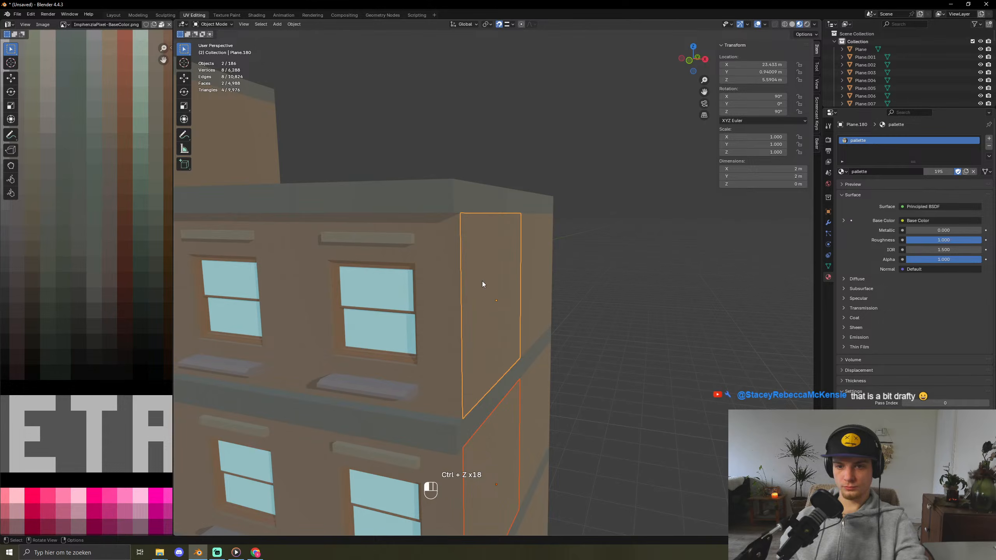
pyautogui.moveTo(482, 281); pyautogui.dragTo(426, 292, button='middle')
pyautogui.press('Tab')
pyautogui.hotkey('ctrl', 'r')
pyautogui.click(428, 235)
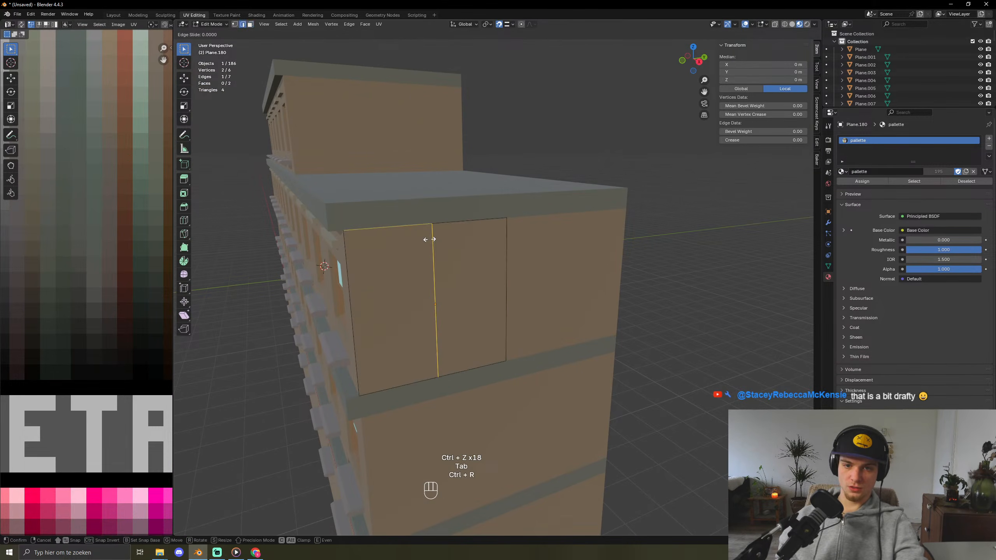
pyautogui.rightClick(430, 239)
pyautogui.hotkey('ctrl', 'b')
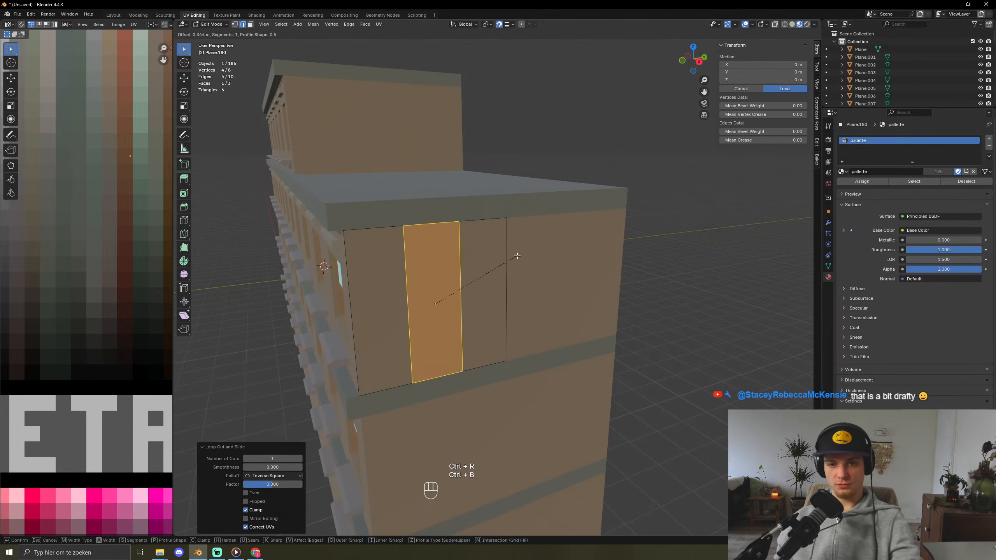
pyautogui.click(536, 270)
# - Add a centred horizontal loop cut across the panel and bevel it into a wide band
pyautogui.hotkey('ctrl', 'r')
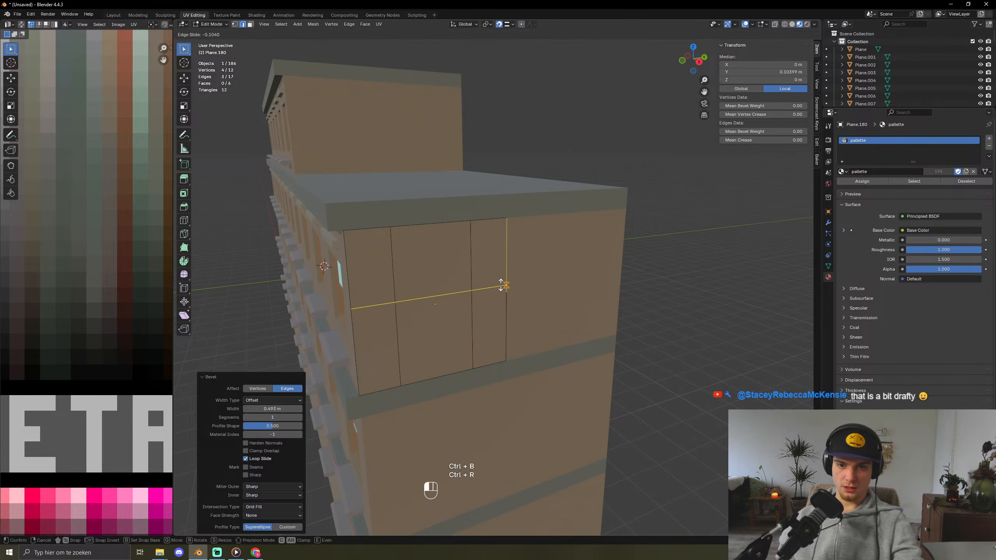
pyautogui.click(501, 286)
pyautogui.rightClick(499, 288)
pyautogui.hotkey('ctrl', 'b')
pyautogui.click(528, 301)
# - Turn off snapping and extrude the panel's centre face about 0.27 m into the wall
pyautogui.press('3')
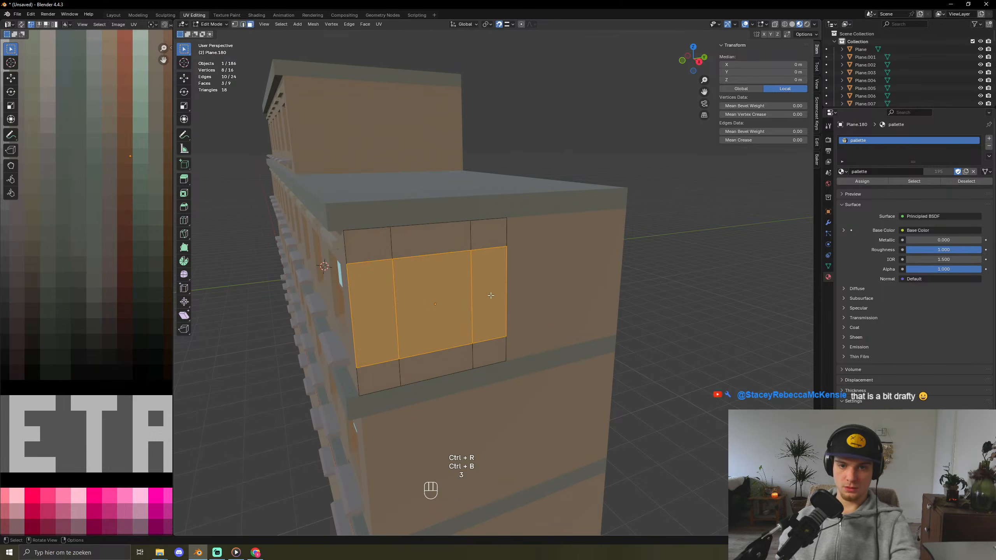
pyautogui.click(434, 306)
pyautogui.moveTo(434, 306); pyautogui.dragTo(512, 351, button='middle')
pyautogui.press('e')
pyautogui.rightClick(491, 333)
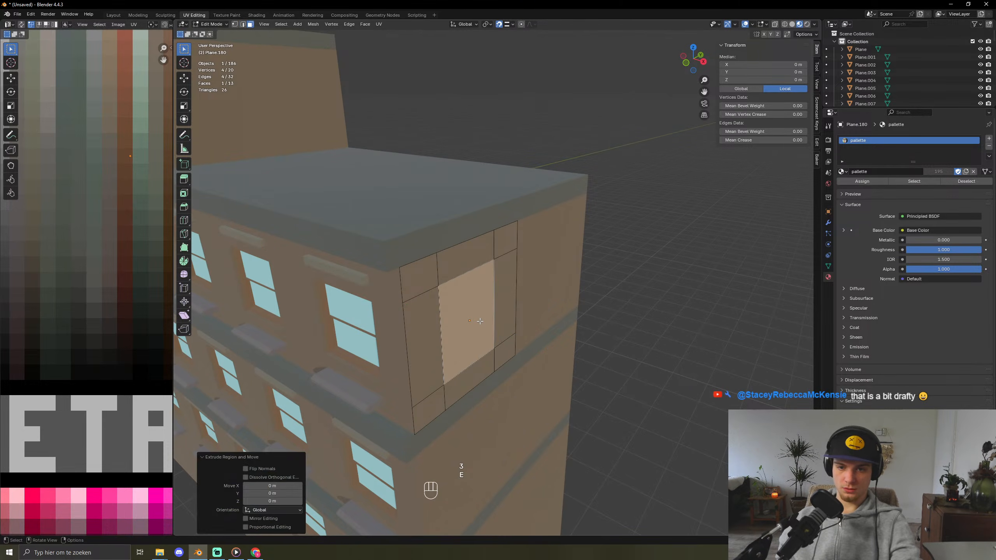
pyautogui.hotkey('shift', 'Tab')
pyautogui.press('e')
pyautogui.click(465, 317)
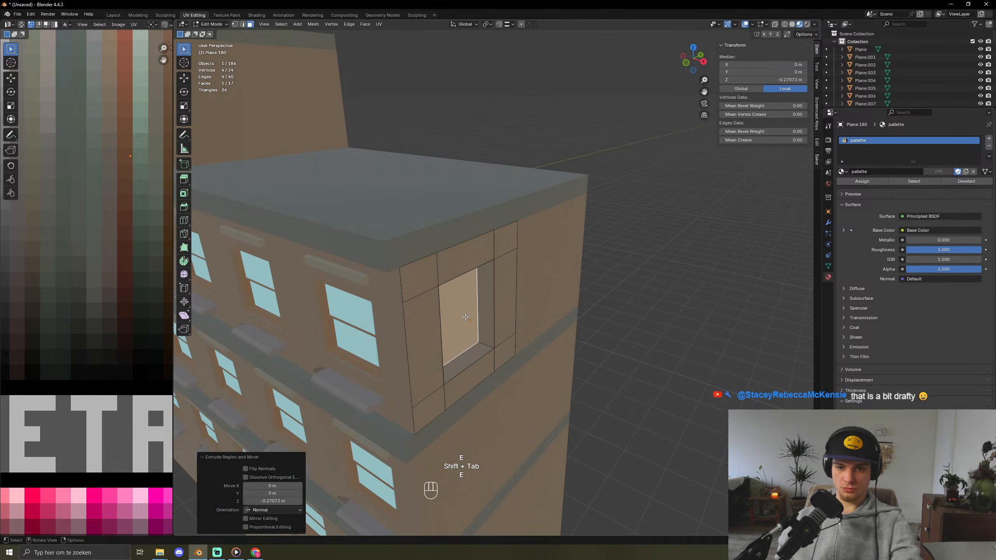
# - Undo the window recess and the horizontal cuts, back to the panel with only the bevelled vertical strip
pyautogui.scroll(3, 466, 318)
pyautogui.scroll(-5, 464, 316)
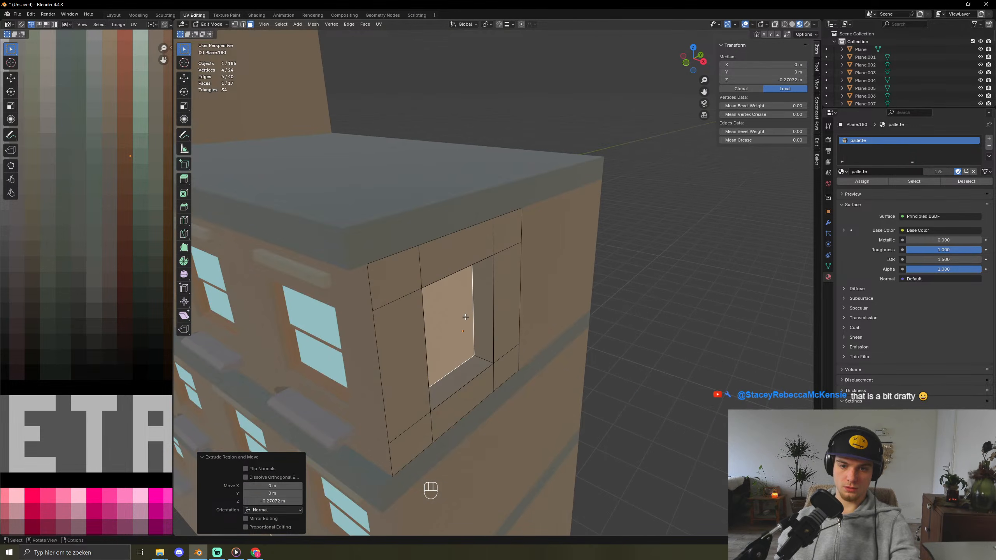
pyautogui.moveTo(465, 316); pyautogui.dragTo(407, 292, button='middle')
pyautogui.hotkey('ctrl', 'z')
pyautogui.hotkey('ctrl', 'z')
pyautogui.hotkey('ctrl', 'z')
pyautogui.hotkey('ctrl', 'z')
pyautogui.hotkey('ctrl', 'z')
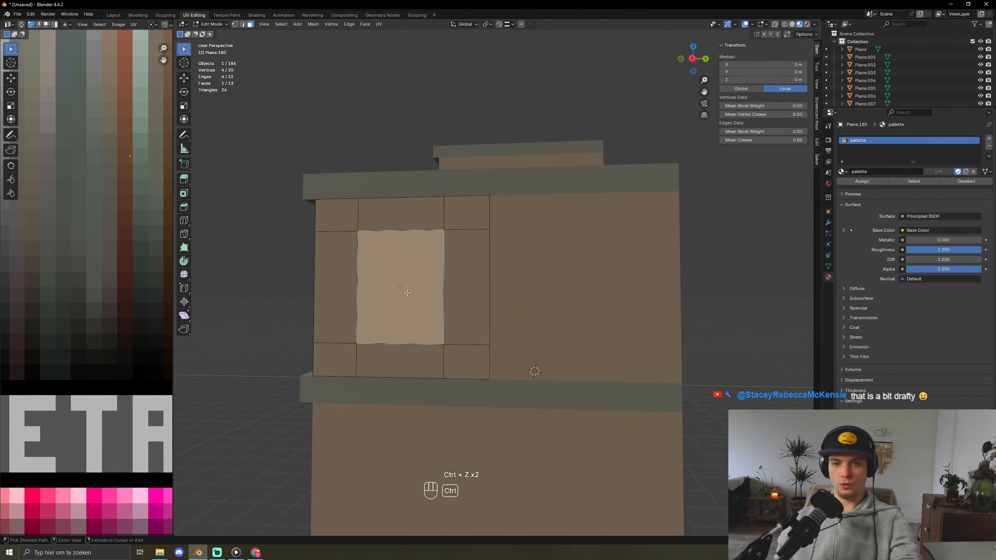
pyautogui.hotkey('ctrl', 'z')
pyautogui.hotkey('ctrl', 'z')
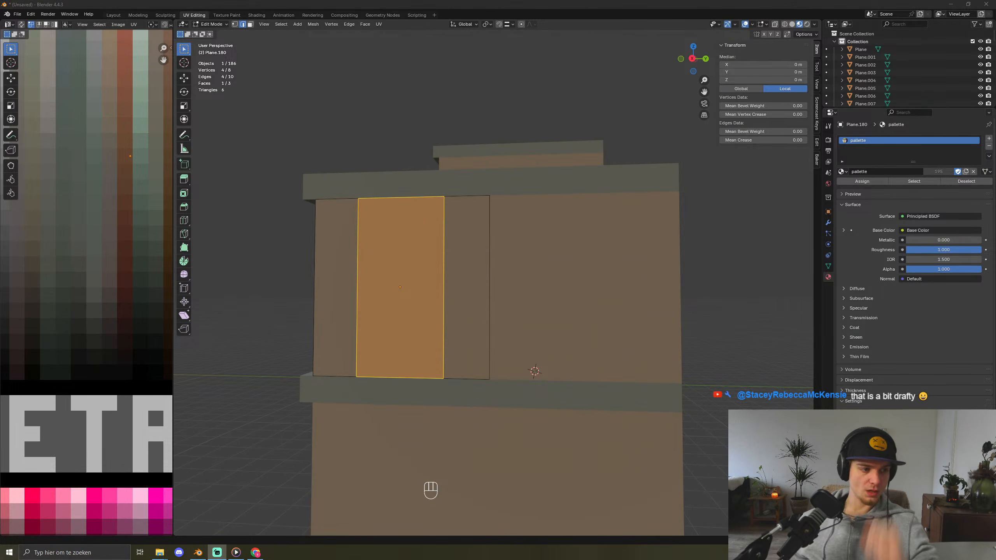
pyautogui.moveTo(580, 216); pyautogui.dragTo(502, 274, button='middle')
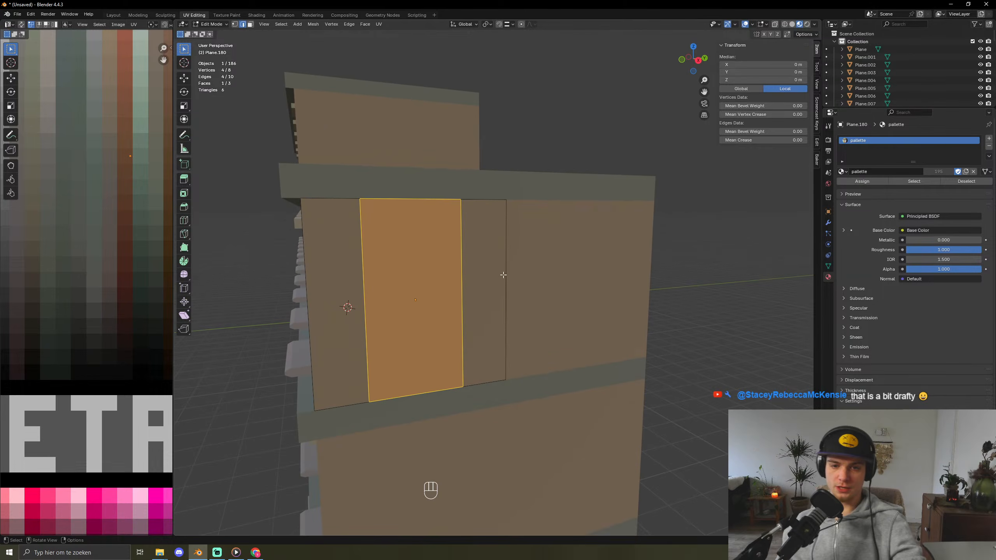
# - Undo the bevelled vertical strip on the end wall's top-floor panel, back to a single plain face
pyautogui.hotkey('ctrl', 'z')
pyautogui.hotkey('ctrl', 'z')
pyautogui.scroll(-6, 444, 316)
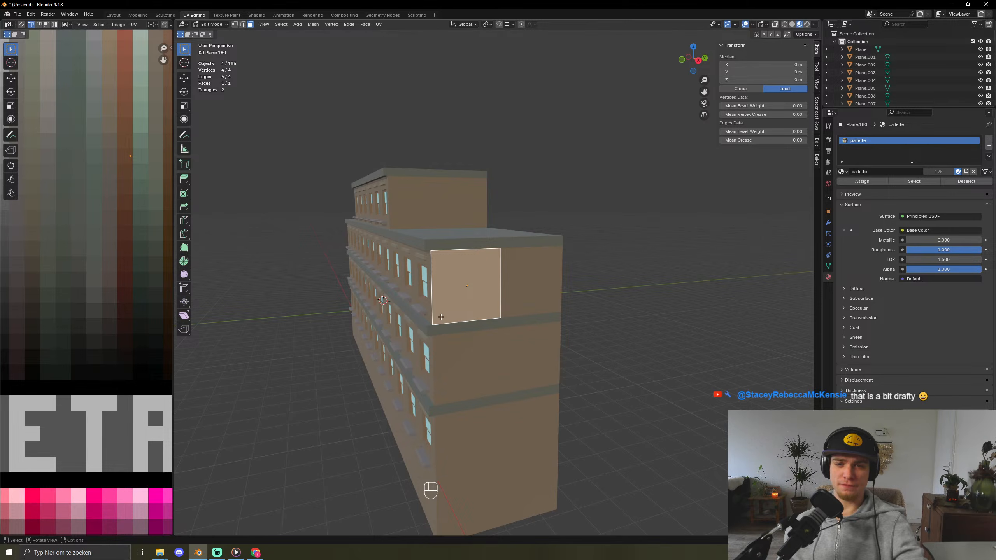
# - Examine the end wall and its modules from several angles and in the right orthographic view
pyautogui.moveTo(441, 317); pyautogui.dragTo(491, 288, button='middle')
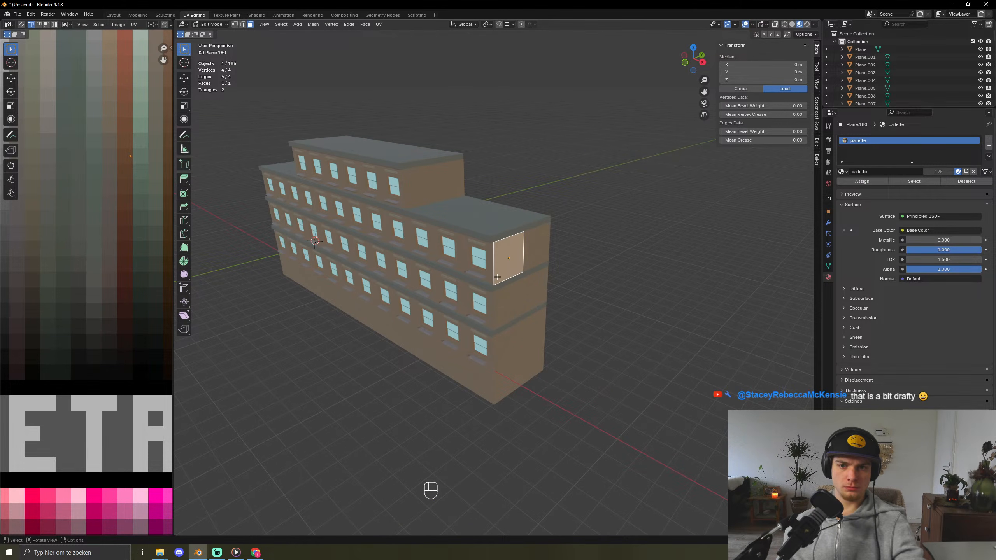
pyautogui.scroll(4, 497, 277)
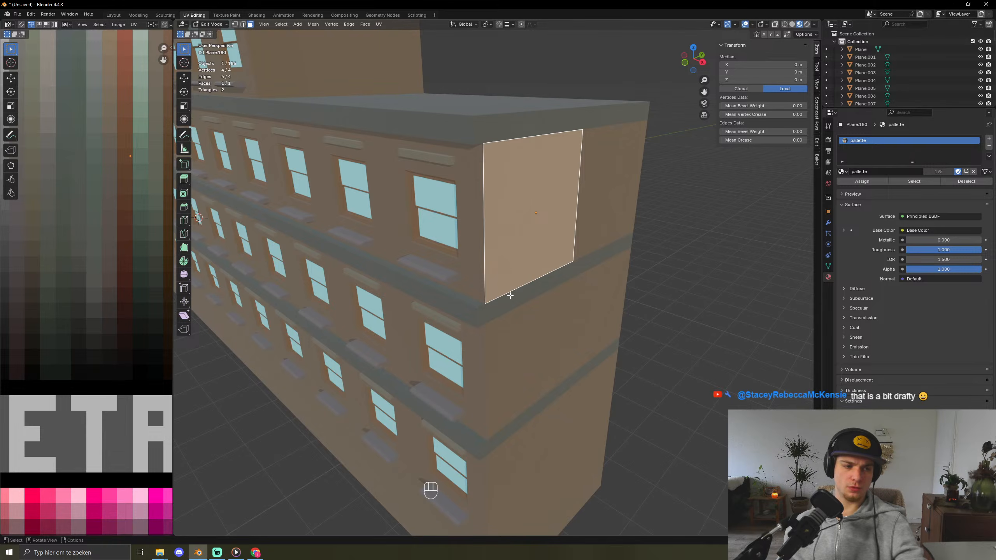
pyautogui.moveTo(510, 295); pyautogui.dragTo(393, 206, button='middle')
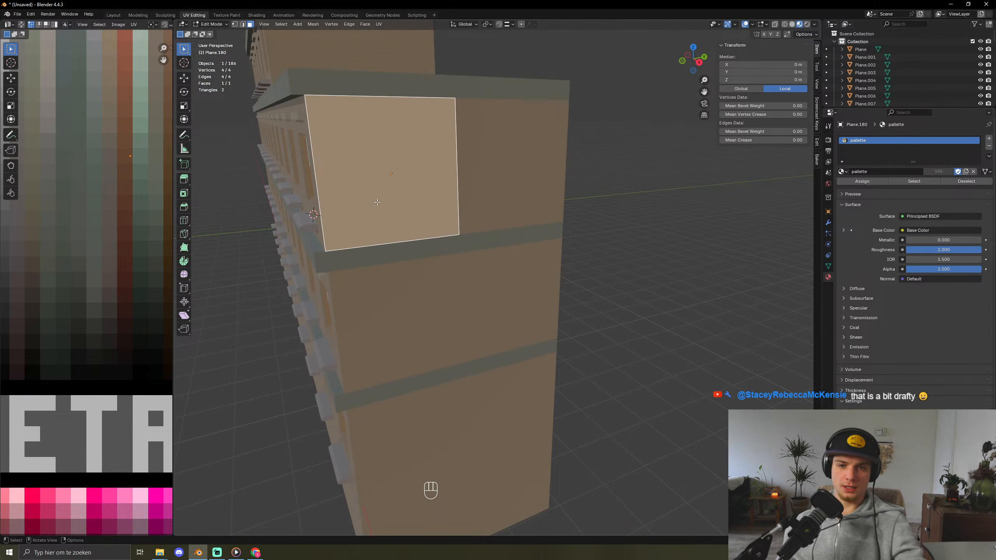
pyautogui.scroll(-5, 475, 491)
pyautogui.moveTo(483, 481); pyautogui.dragTo(423, 464, button='middle')
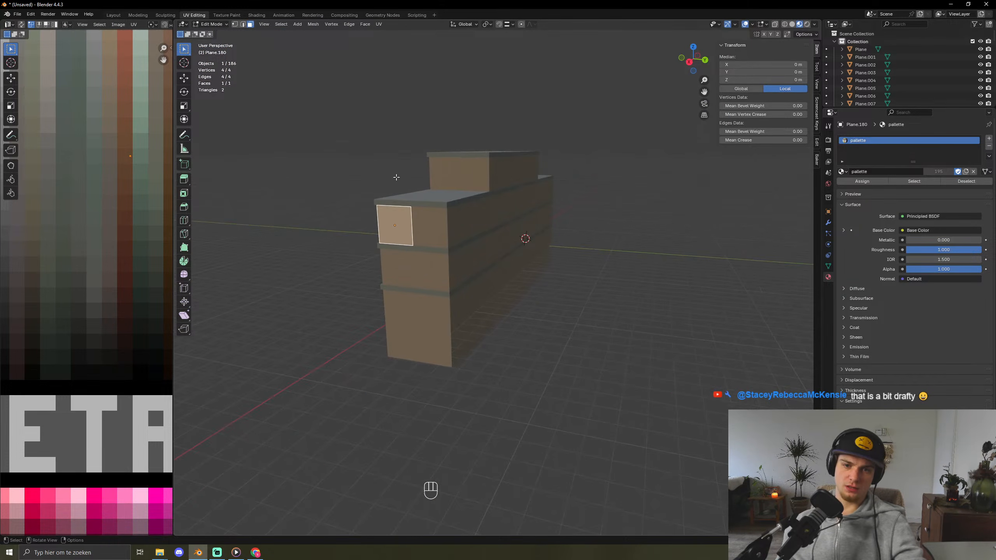
pyautogui.moveTo(392, 379); pyautogui.dragTo(438, 371, button='middle')
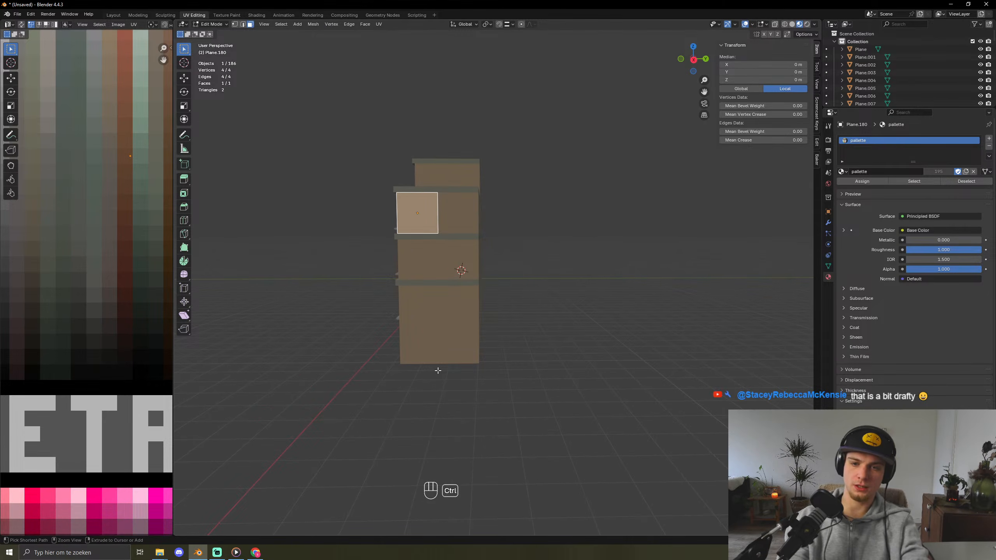
pyautogui.press('ctrl+KP_1')
pyautogui.press('KP_2')
pyautogui.press('KP_1')
pyautogui.press('KP_3')
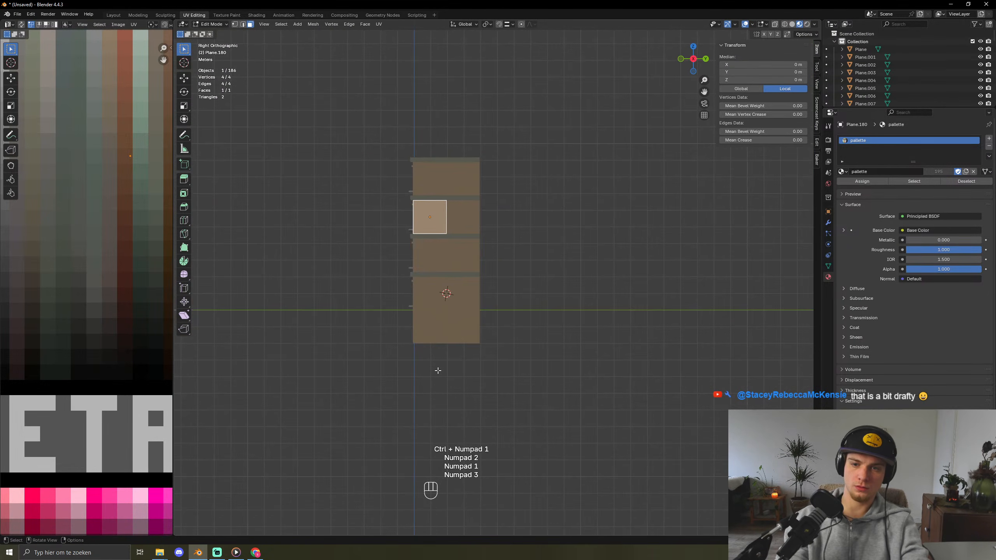
pyautogui.click(509, 399)
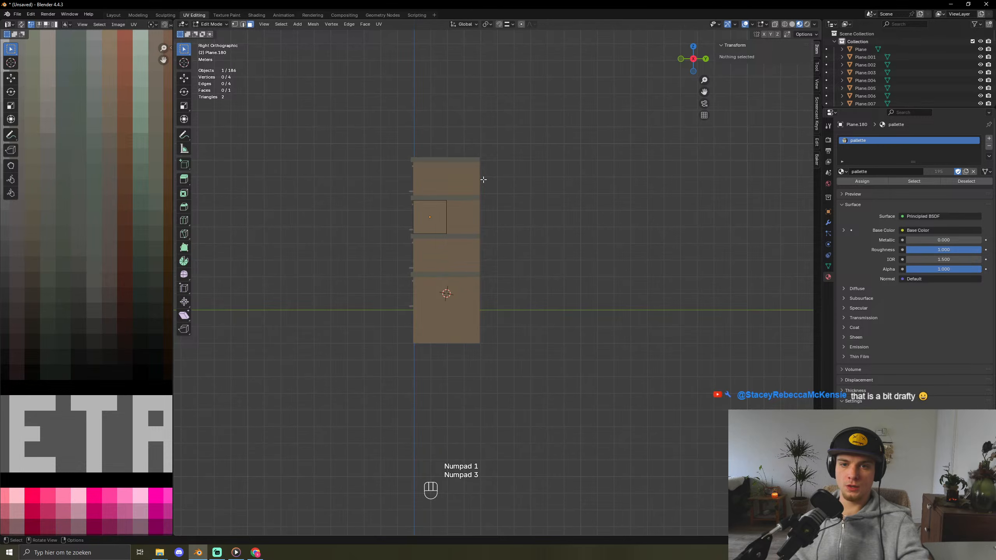
pyautogui.moveTo(446, 116); pyautogui.dragTo(608, 389)
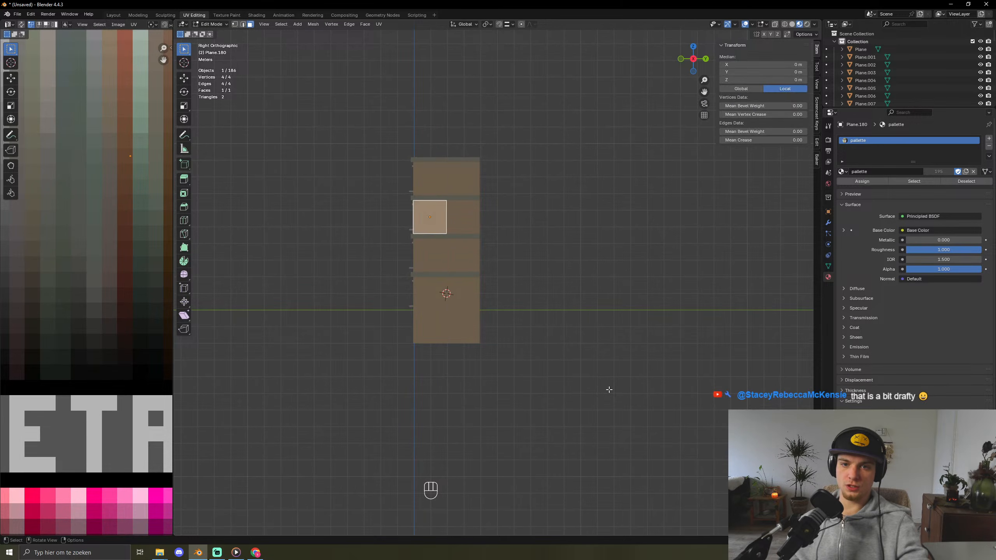
pyautogui.click(568, 340)
pyautogui.press('Tab')
pyautogui.moveTo(475, 114); pyautogui.dragTo(554, 422)
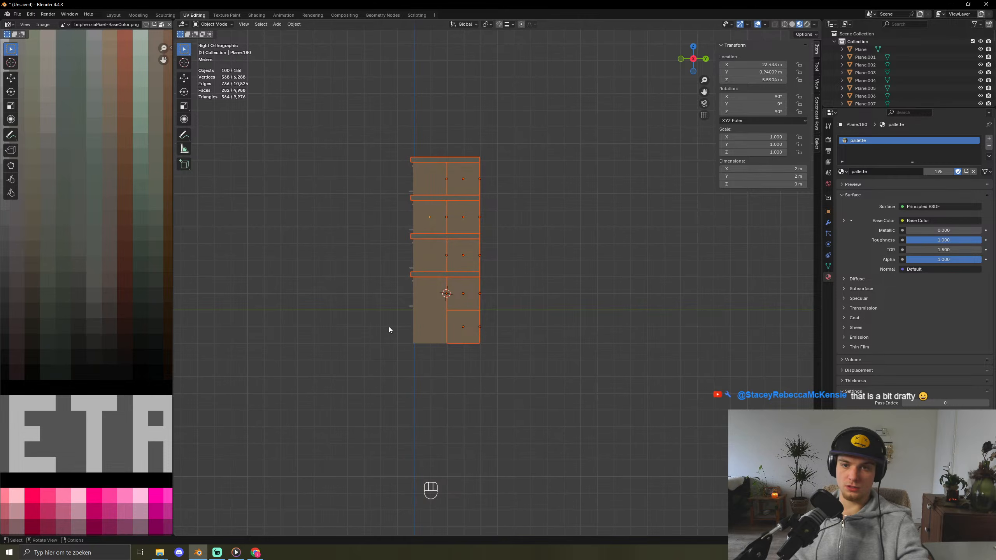
pyautogui.click(406, 452)
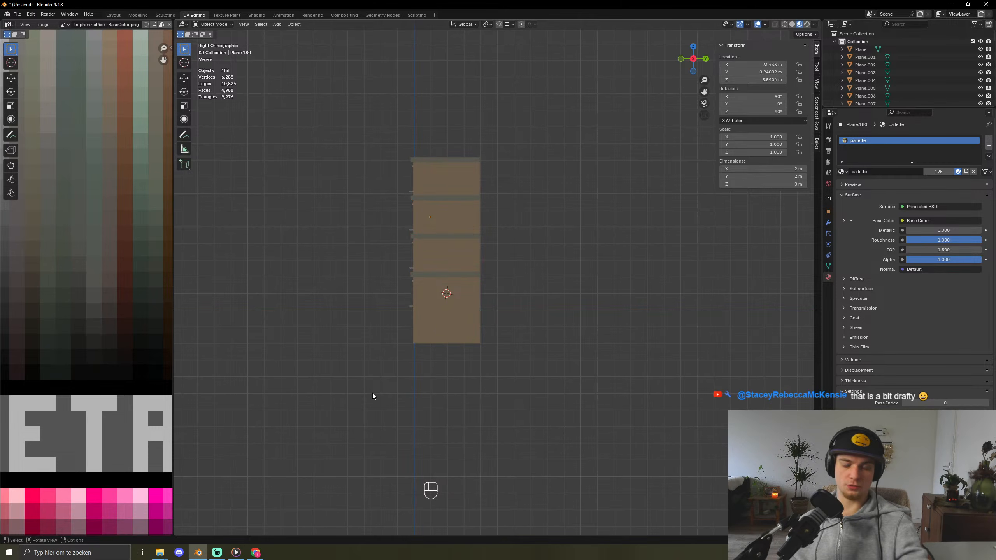
pyautogui.moveTo(372, 396); pyautogui.dragTo(344, 334, button='middle')
# - Extrude the front rim face of the lower roof module beside the blank end wall upward about 0.44 m as a parapet
pyautogui.press('Tab')
pyautogui.press('Tab')
pyautogui.click(439, 235)
pyautogui.press('Tab')
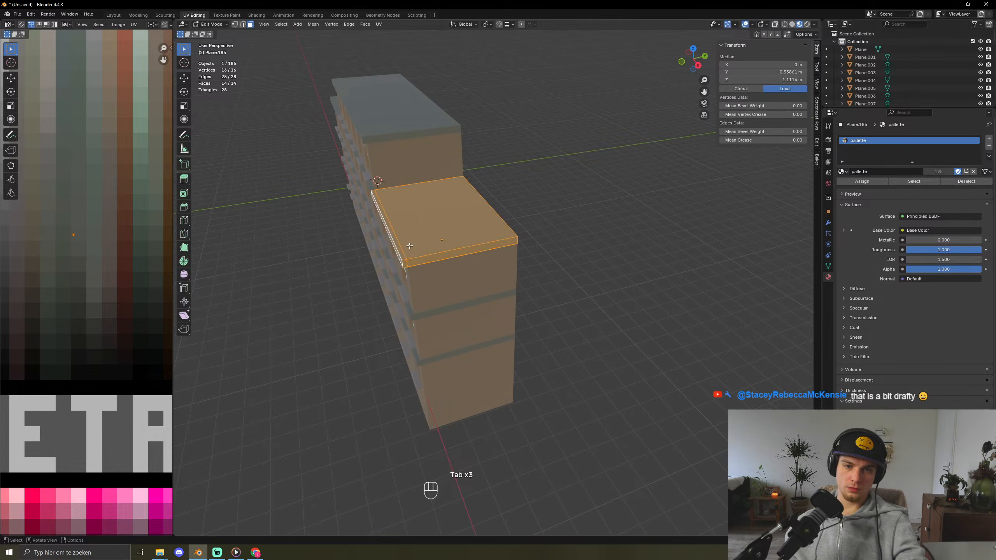
pyautogui.click(396, 239)
pyautogui.press('e')
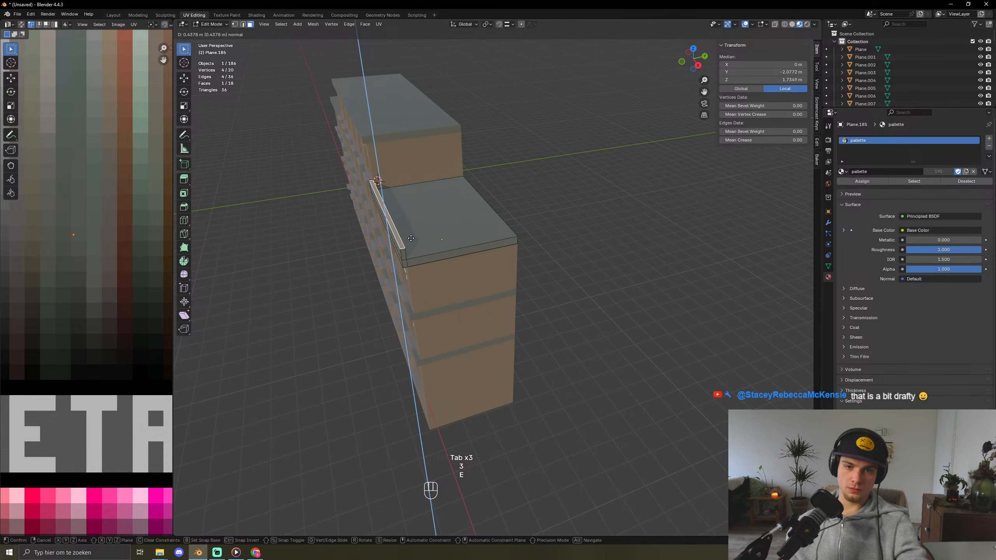
pyautogui.click(397, 230)
pyautogui.moveTo(396, 244); pyautogui.dragTo(515, 124, button='middle')
pyautogui.press('Tab')
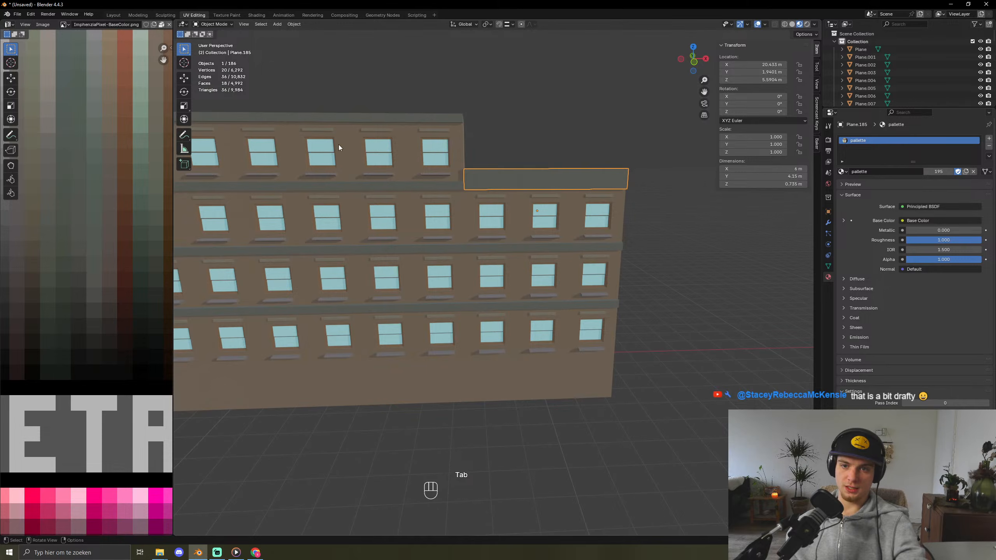
# - Extrude the front rim faces of both uppermost roof modules upward together, making each module about 1.01 m tall
pyautogui.moveTo(339, 148); pyautogui.dragTo(416, 355, button='middle')
pyautogui.click(489, 347)
pyautogui.moveTo(488, 347); pyautogui.dragTo(366, 364, button='middle')
pyautogui.press('Tab')
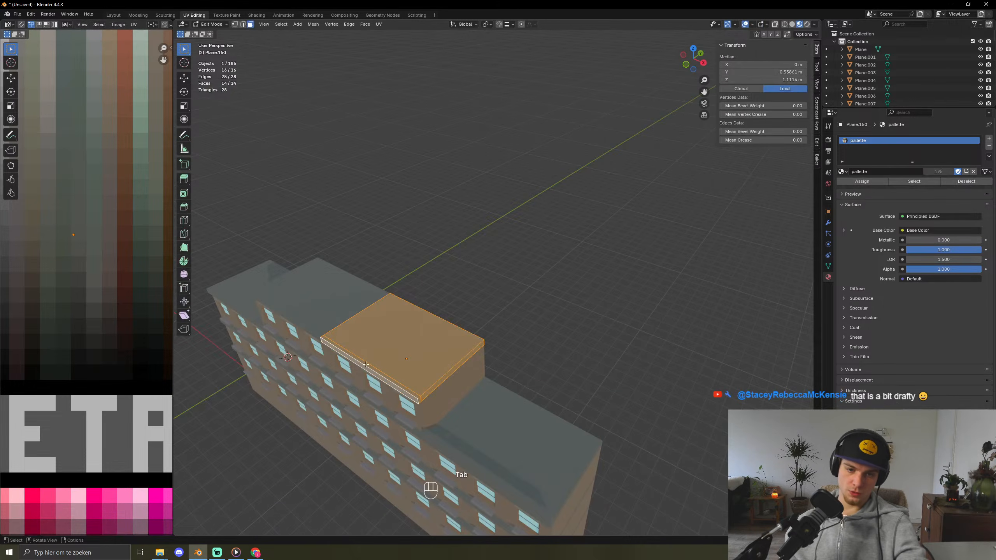
pyautogui.press('Tab')
pyautogui.keyDown('shift'); pyautogui.click(298, 310); pyautogui.keyUp('shift')
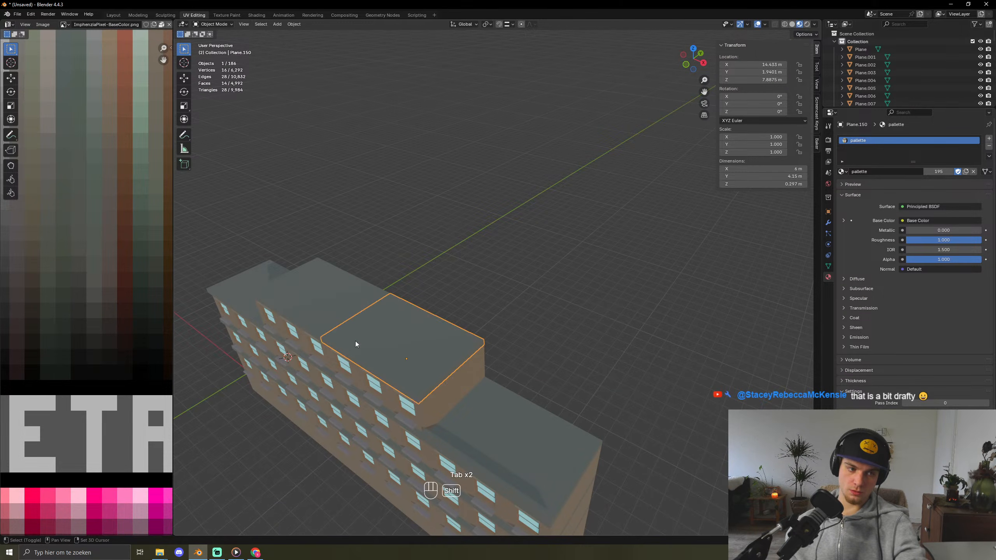
pyautogui.press('Tab')
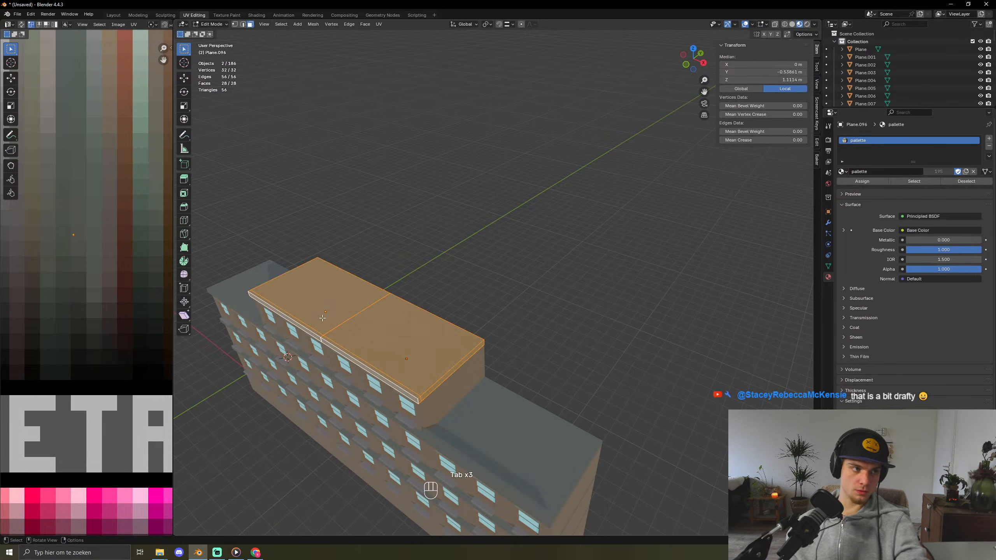
pyautogui.click(335, 345)
pyautogui.scroll(2, 307, 341)
pyautogui.keyDown('shift'); pyautogui.moveTo(308, 341); pyautogui.dragTo(436, 289, button='middle'); pyautogui.keyUp('shift')
pyautogui.keyDown('shift'); pyautogui.click(350, 335); pyautogui.keyUp('shift')
pyautogui.press('e')
pyautogui.click(362, 326)
pyautogui.press('Tab')
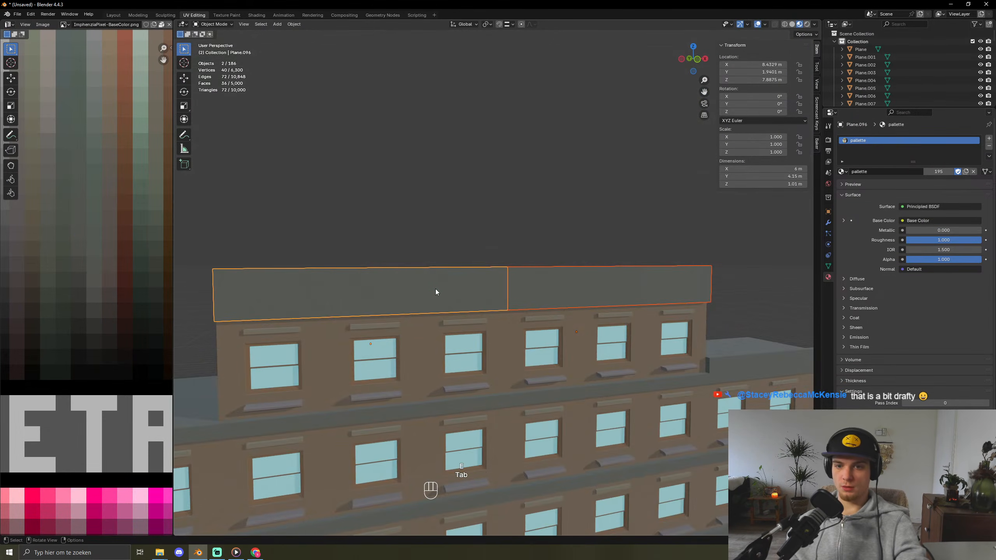
# - Extrude the front rim face of the lower roof module on the building's left side upward about 0.33 m
pyautogui.scroll(-5, 437, 289)
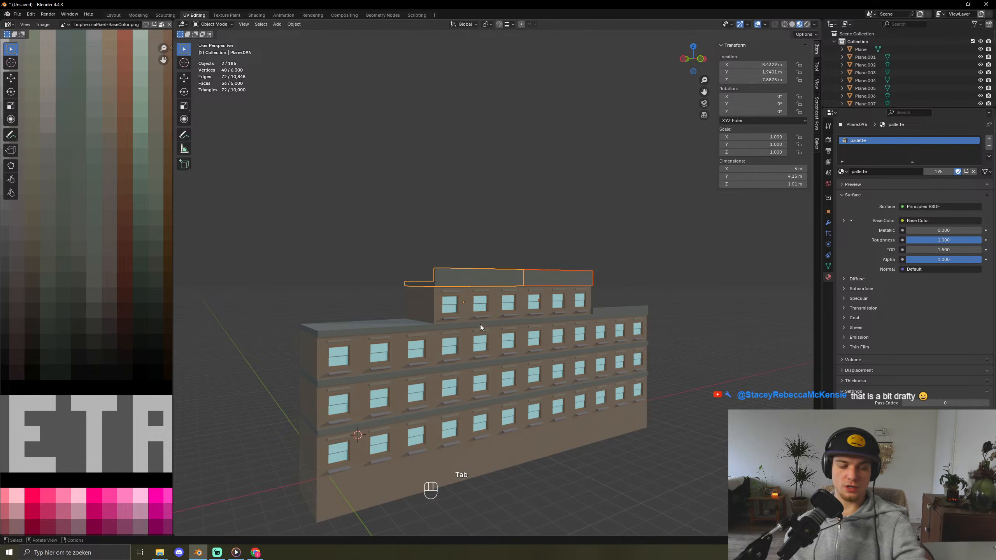
pyautogui.moveTo(354, 328); pyautogui.dragTo(501, 295, button='middle')
pyautogui.press('Tab')
pyautogui.press('Tab')
pyautogui.click(524, 342)
pyautogui.press('Tab')
pyautogui.click(528, 317)
pyautogui.press('e')
pyautogui.click(530, 304)
pyautogui.hotkey('ctrl', 'r')
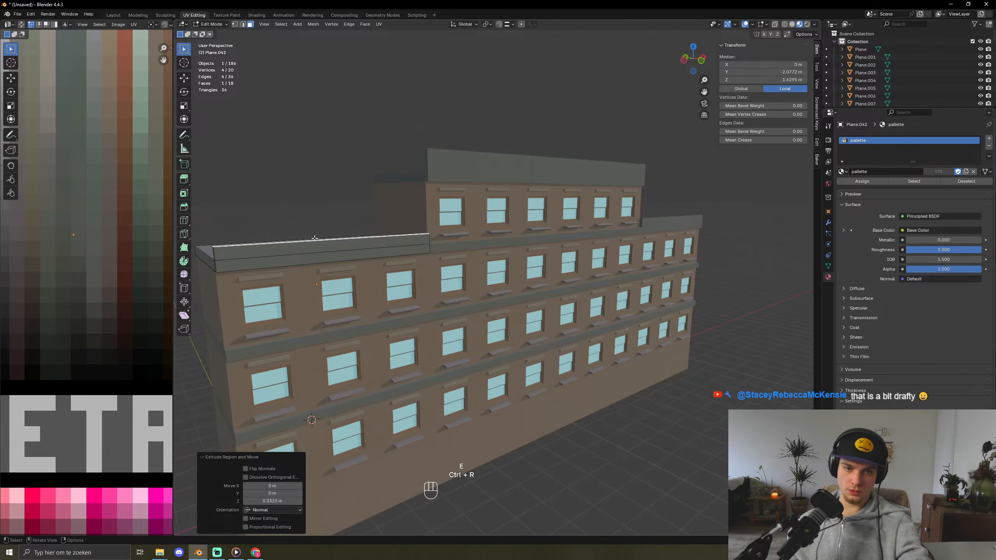
pyautogui.rightClick(534, 360)
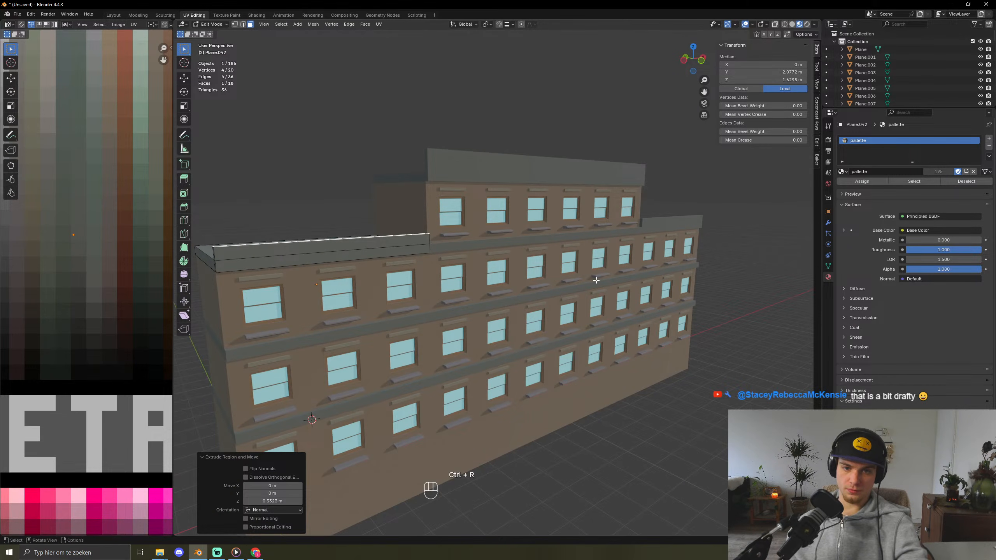
# - Add seven evenly spaced loop cuts across the left lower roof module, dividing its parapet into eight segments
pyautogui.press('KP_1')
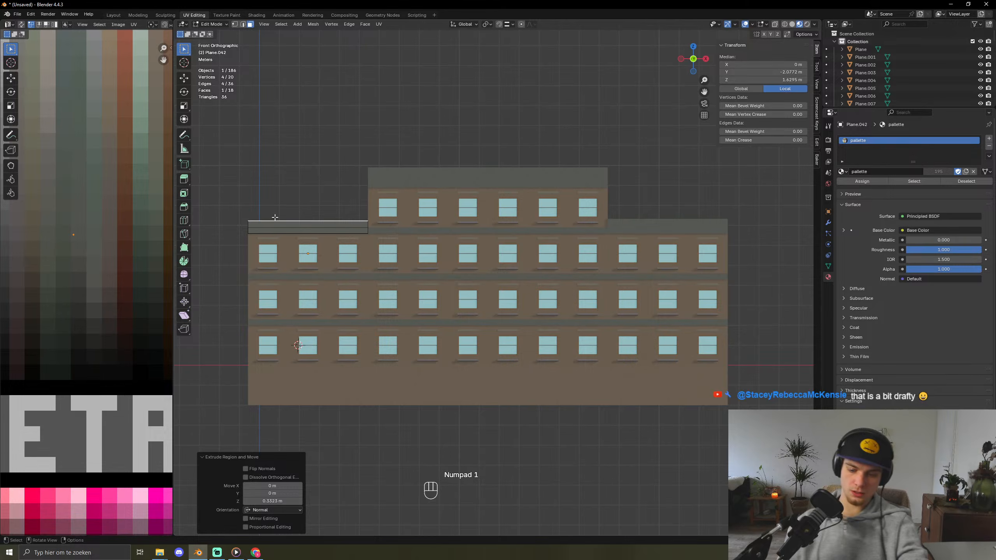
pyautogui.press('KP_Decimal')
pyautogui.moveTo(275, 217); pyautogui.dragTo(481, 300, button='middle')
pyautogui.press('Tab')
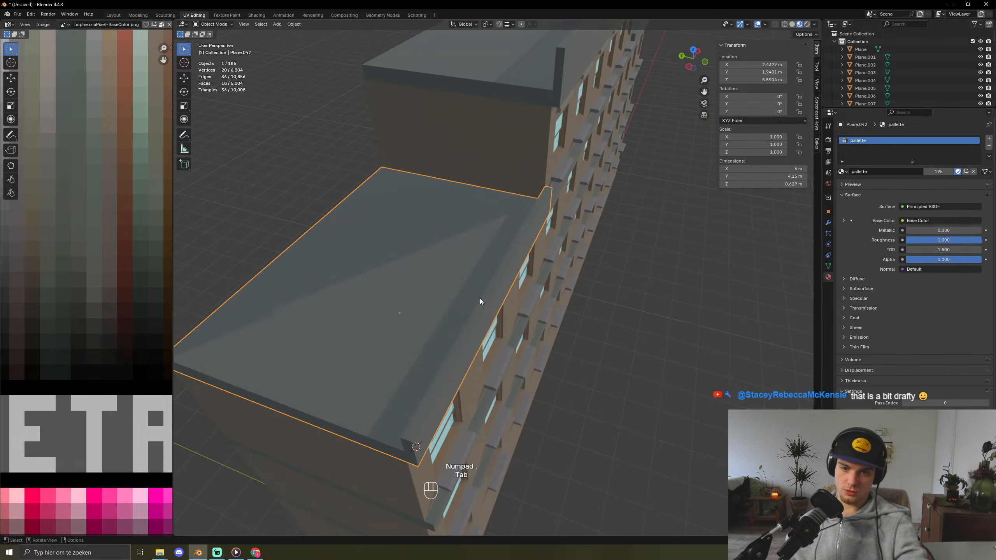
pyautogui.press('Tab')
pyautogui.hotkey('ctrl', 'r')
pyautogui.scroll(6, 482, 304)
pyautogui.click(484, 308)
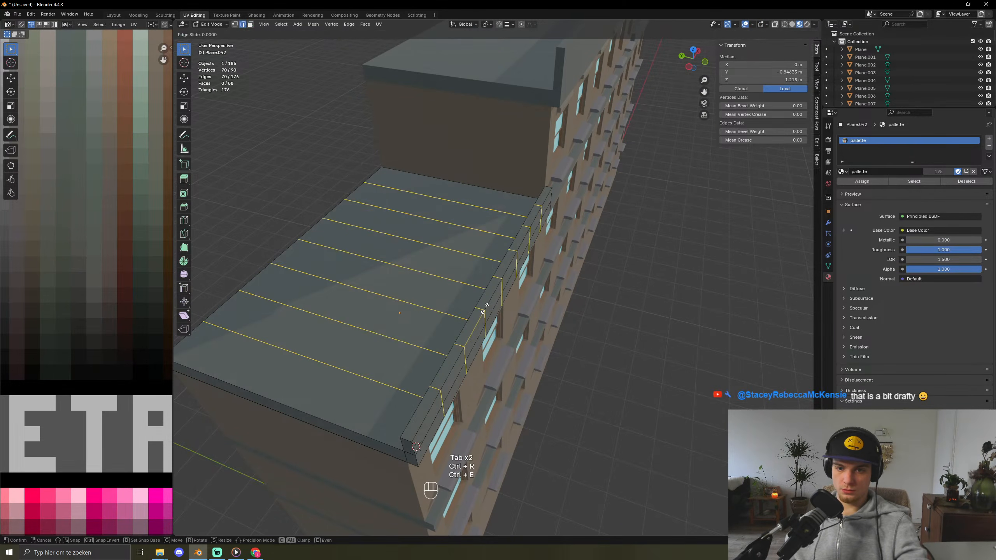
pyautogui.rightClick(485, 309)
# - Extrude four alternate top faces of the left lower parapet upward about 0.31 m to form battlements
pyautogui.press('3')
pyautogui.click(427, 422)
pyautogui.click(422, 413)
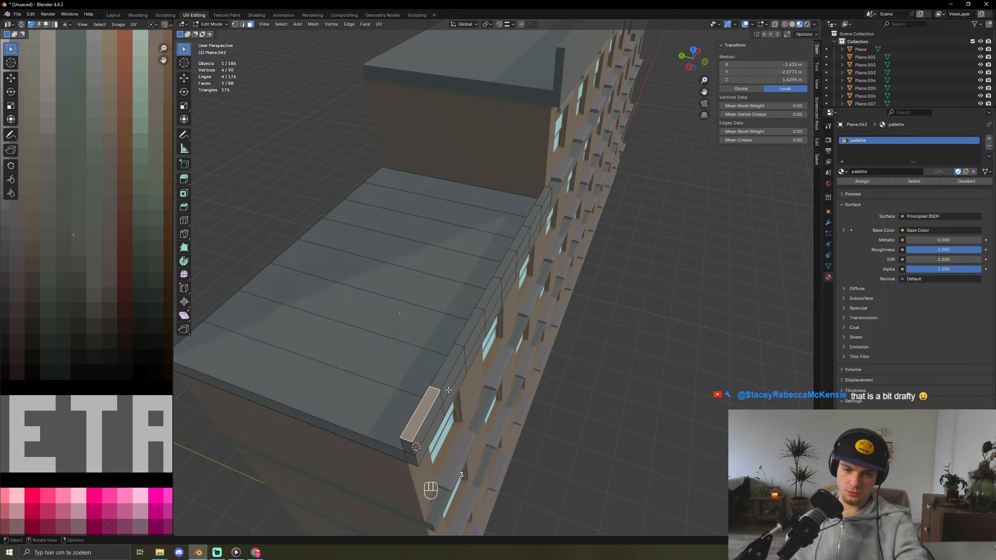
pyautogui.keyDown('shift'); pyautogui.click(467, 333); pyautogui.keyUp('shift')
pyautogui.keyDown('shift'); pyautogui.click(506, 265); pyautogui.keyUp('shift')
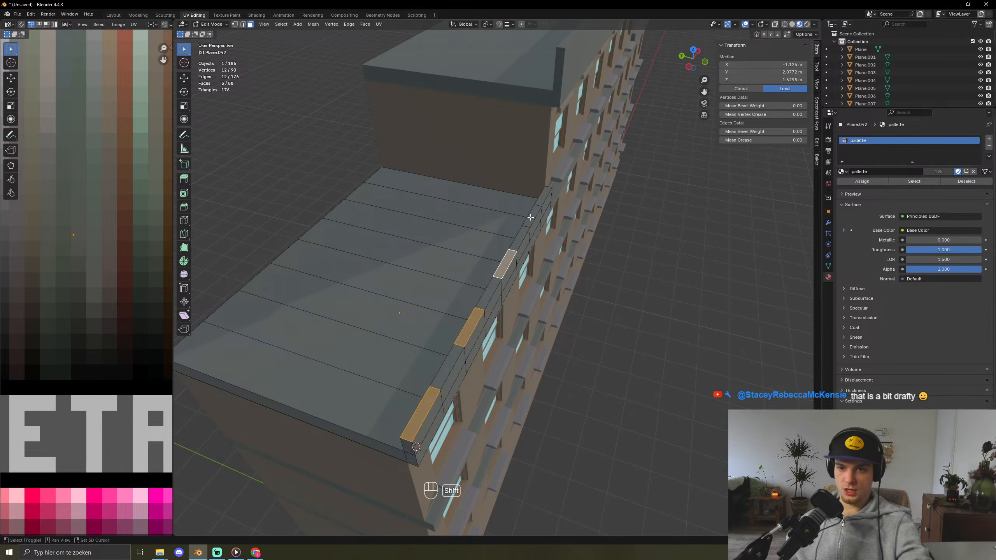
pyautogui.keyDown('shift'); pyautogui.click(531, 217); pyautogui.keyUp('shift')
pyautogui.moveTo(559, 218); pyautogui.dragTo(490, 259, button='middle')
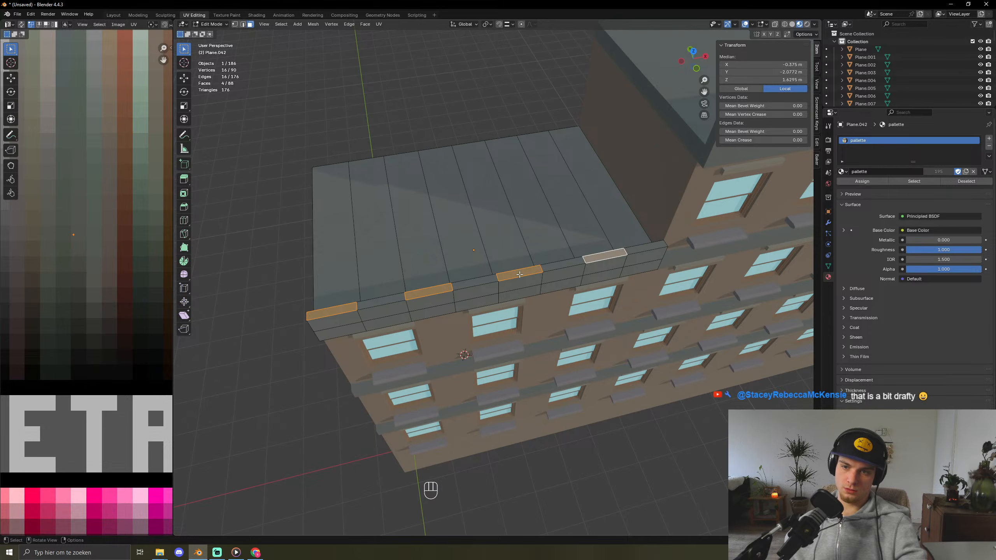
pyautogui.press('e')
pyautogui.click(512, 286)
pyautogui.press('Tab')
# - Set the pivot point to Individual Origins and scale down the four battlement top faces so each block tapers
pyautogui.moveTo(503, 294); pyautogui.dragTo(514, 247, button='middle')
pyautogui.press('Tab')
pyautogui.press('s')
pyautogui.rightClick(623, 327)
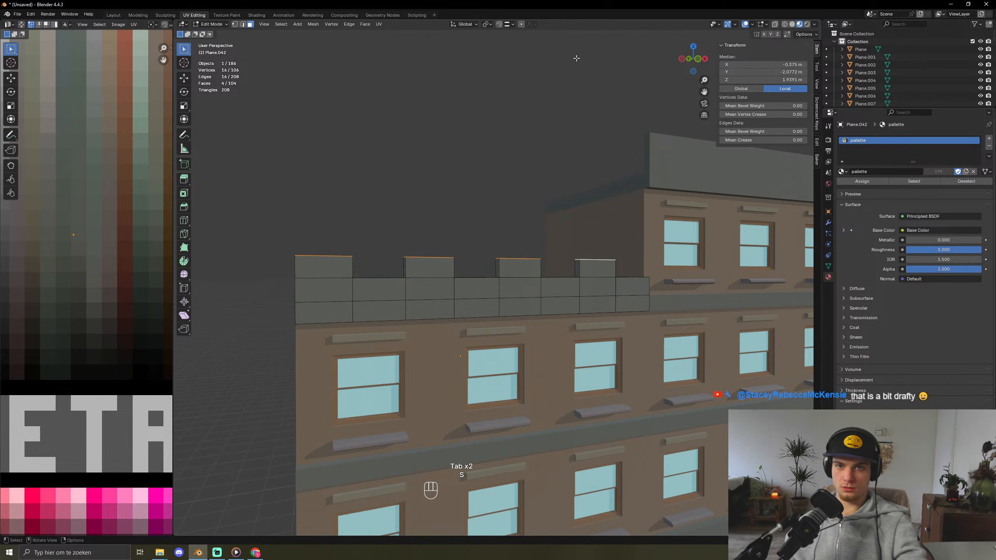
pyautogui.click(487, 24)
pyautogui.click(510, 61)
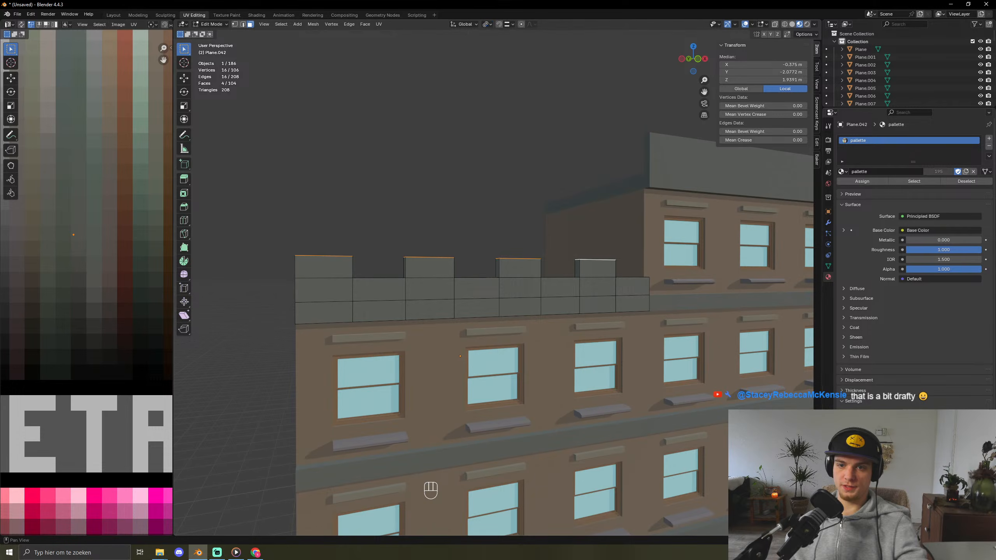
pyautogui.press('s')
pyautogui.click(585, 314)
pyautogui.press('Tab')
pyautogui.scroll(-4, 605, 351)
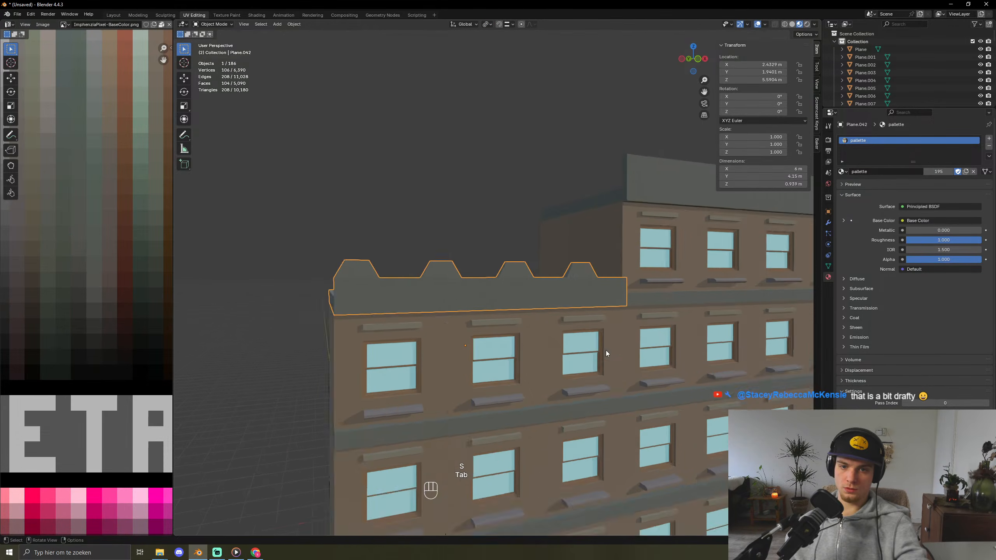
# - Add four evenly spaced loop cuts across the left uppermost roof module and its parapet
pyautogui.moveTo(610, 374); pyautogui.dragTo(618, 427, button='middle')
pyautogui.click(689, 453)
pyautogui.moveTo(616, 429); pyautogui.dragTo(587, 294, button='middle')
pyautogui.press('Tab')
pyautogui.press('Tab')
pyautogui.click(587, 295)
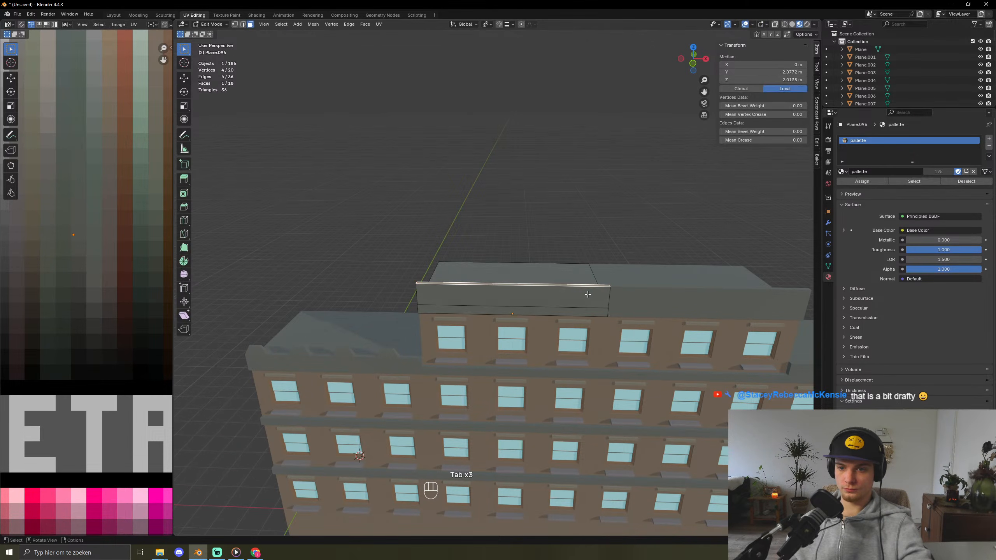
pyautogui.press('Tab')
pyautogui.hotkey('ctrl', 'r')
pyautogui.scroll(2, 544, 294)
pyautogui.scroll(1, 544, 295)
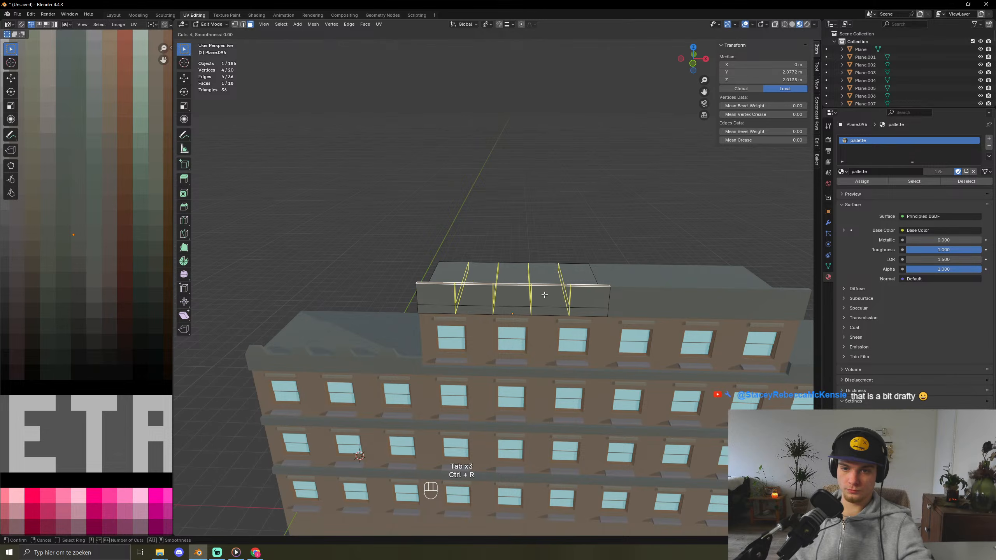
pyautogui.click(544, 294)
pyautogui.rightClick(544, 294)
# - Extrude three alternate top faces of the left uppermost parapet upward about 0.18 m and scale them inward to taper the blocks
pyautogui.press('3')
pyautogui.click(444, 283)
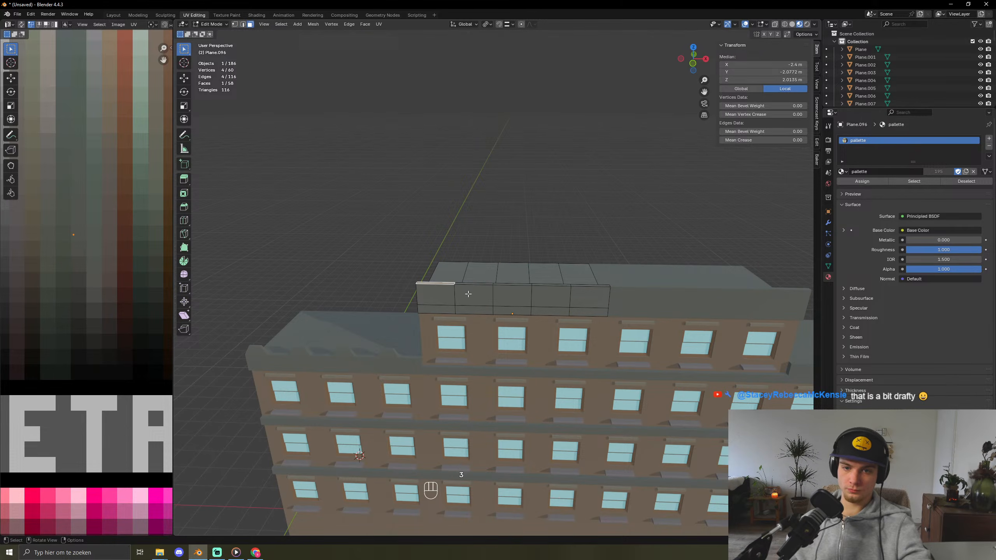
pyautogui.keyDown('shift'); pyautogui.click(504, 284); pyautogui.keyUp('shift')
pyautogui.keyDown('shift'); pyautogui.click(595, 286); pyautogui.keyUp('shift')
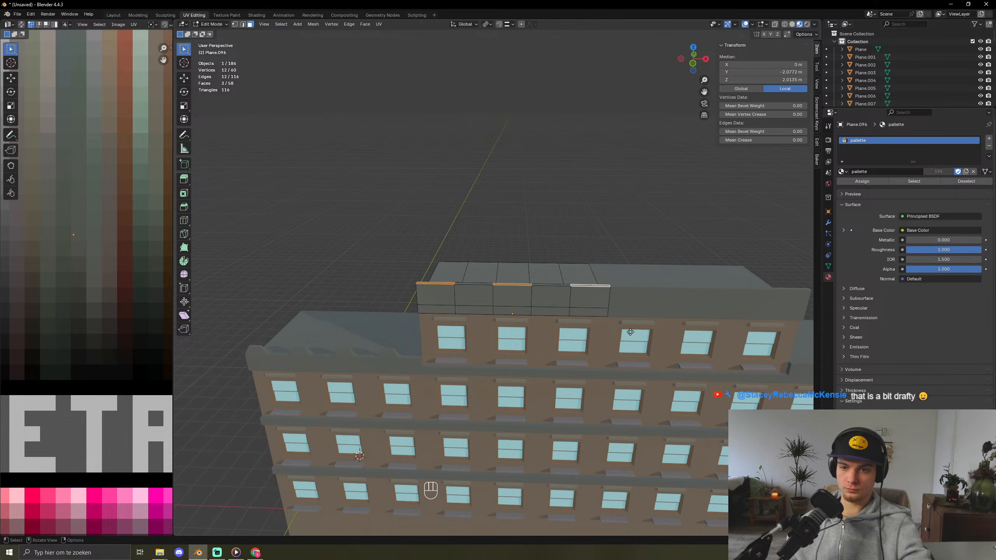
pyautogui.press('e')
pyautogui.click(595, 276)
pyautogui.press('s')
pyautogui.click(627, 329)
pyautogui.press('Tab')
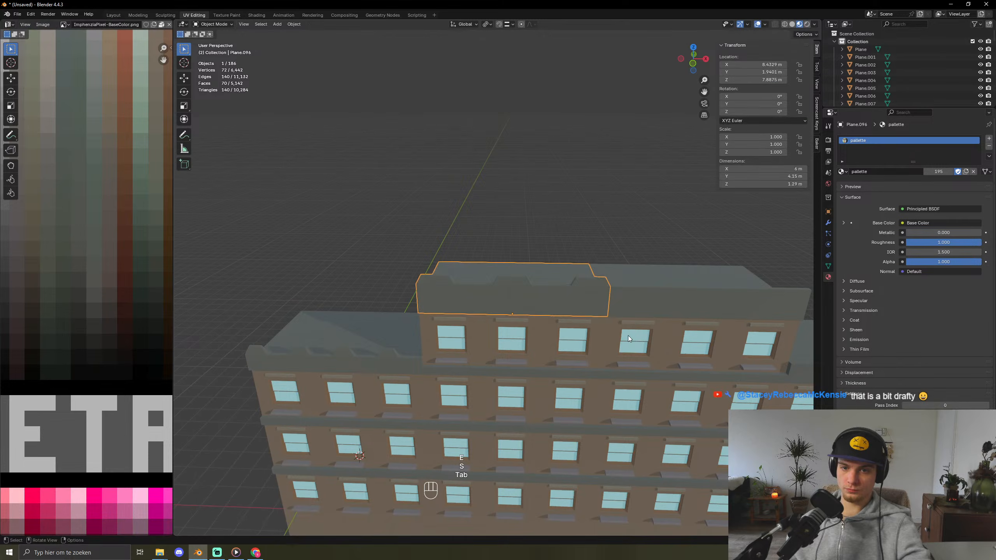
# - Add four evenly spaced loop cuts across the right uppermost roof module and its parapet
pyautogui.moveTo(621, 336); pyautogui.dragTo(503, 282, button='middle')
pyautogui.click(565, 277)
pyautogui.click(537, 268)
pyautogui.press('Tab')
pyautogui.hotkey('ctrl', 'r')
pyautogui.scroll(2, 582, 255)
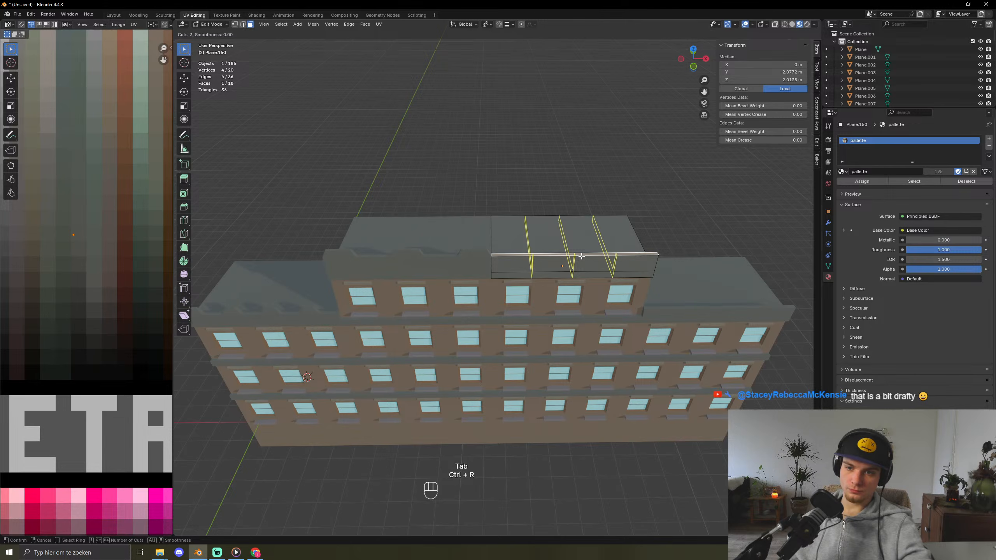
pyautogui.scroll(1, 581, 255)
pyautogui.click(581, 256)
pyautogui.rightClick(581, 255)
# - Extrude three alternate top faces of the right uppermost parapet upward about 0.31 m and scale them inward to taper the blocks
pyautogui.press('3')
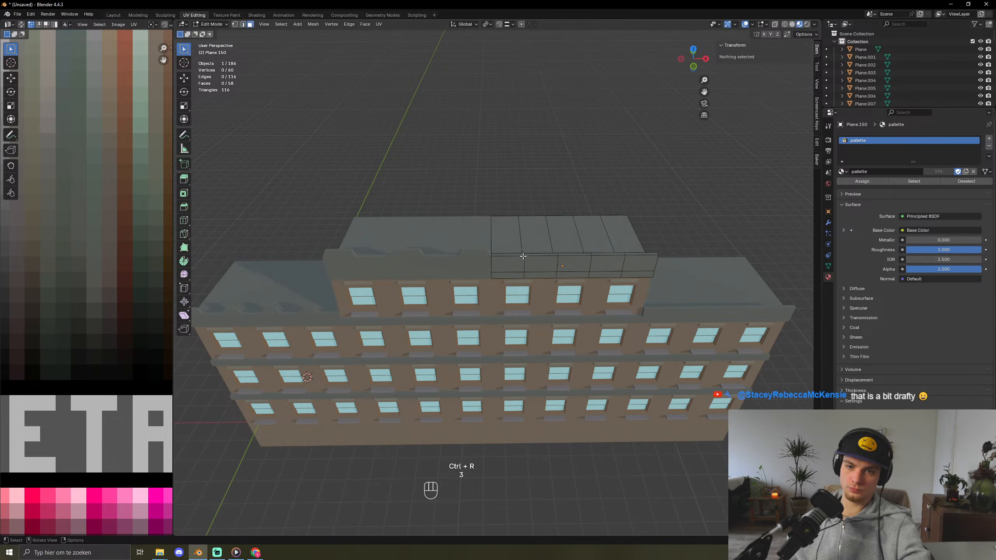
pyautogui.click(507, 254)
pyautogui.keyDown('shift'); pyautogui.click(575, 254); pyautogui.keyUp('shift')
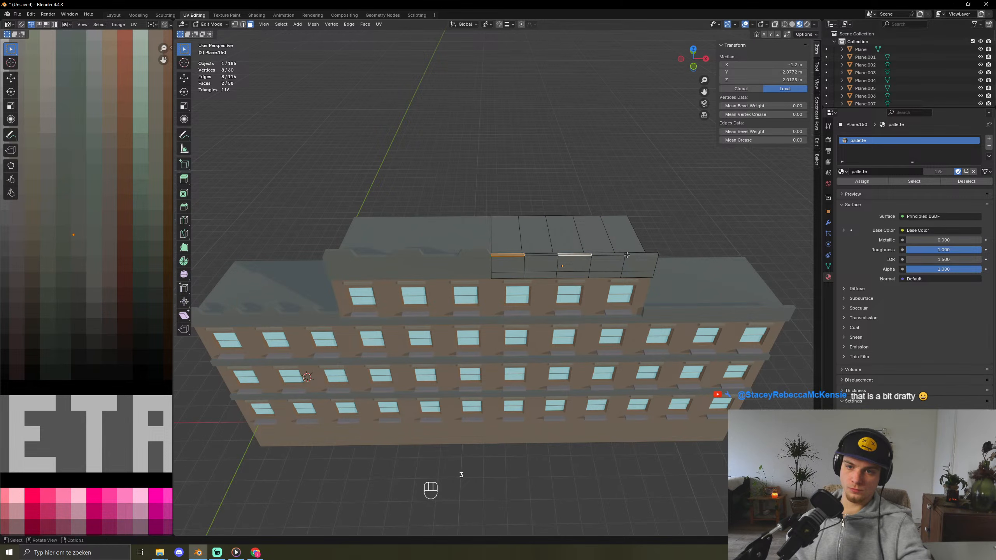
pyautogui.keyDown('shift'); pyautogui.click(642, 254); pyautogui.keyUp('shift')
pyautogui.press('e')
pyautogui.click(643, 247)
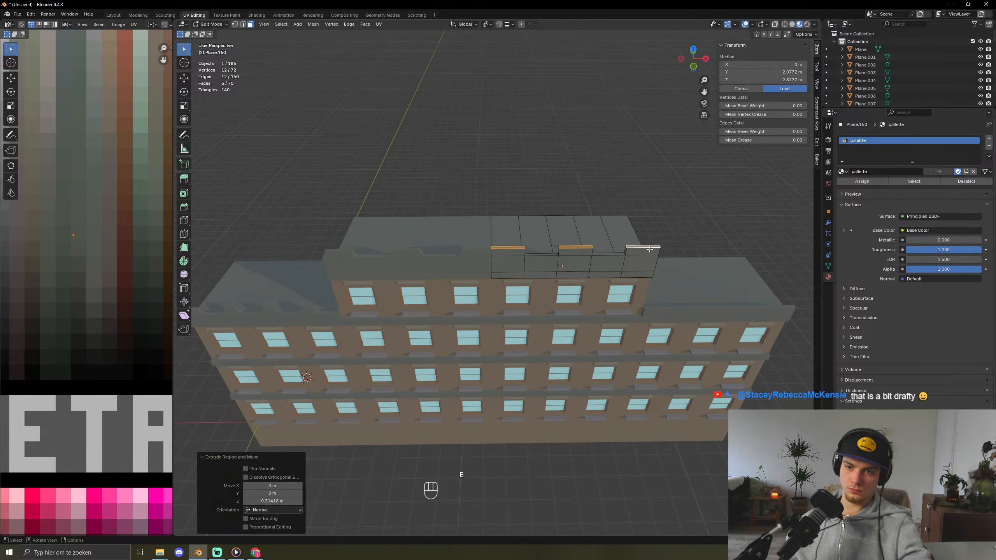
pyautogui.press('s')
pyautogui.click(675, 280)
pyautogui.press('Tab')
# - Add four evenly spaced loop cuts across the right lower roof module and its parapet
pyautogui.moveTo(551, 377); pyautogui.dragTo(677, 318, button='middle')
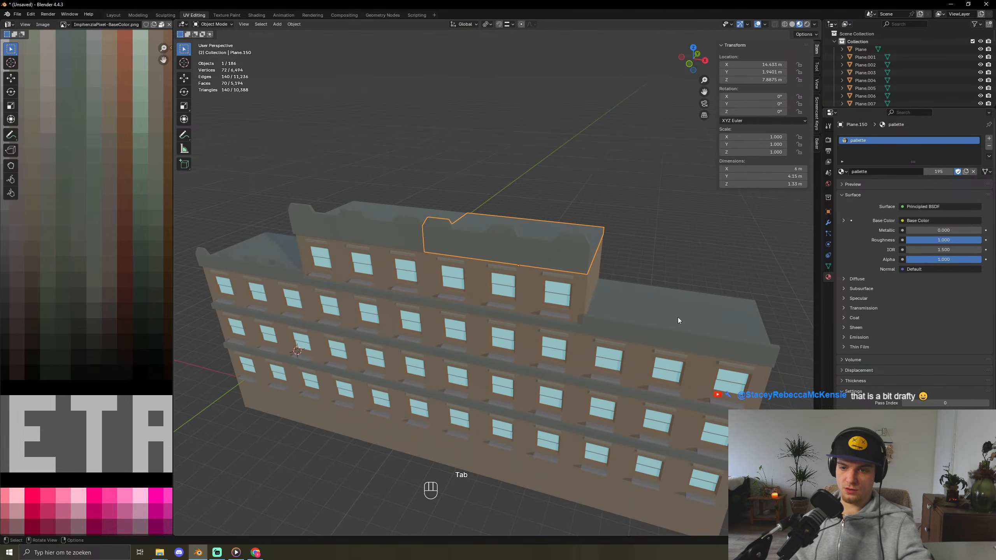
pyautogui.click(671, 338)
pyautogui.press('Tab')
pyautogui.hotkey('ctrl', 'r')
pyautogui.scroll(4, 668, 341)
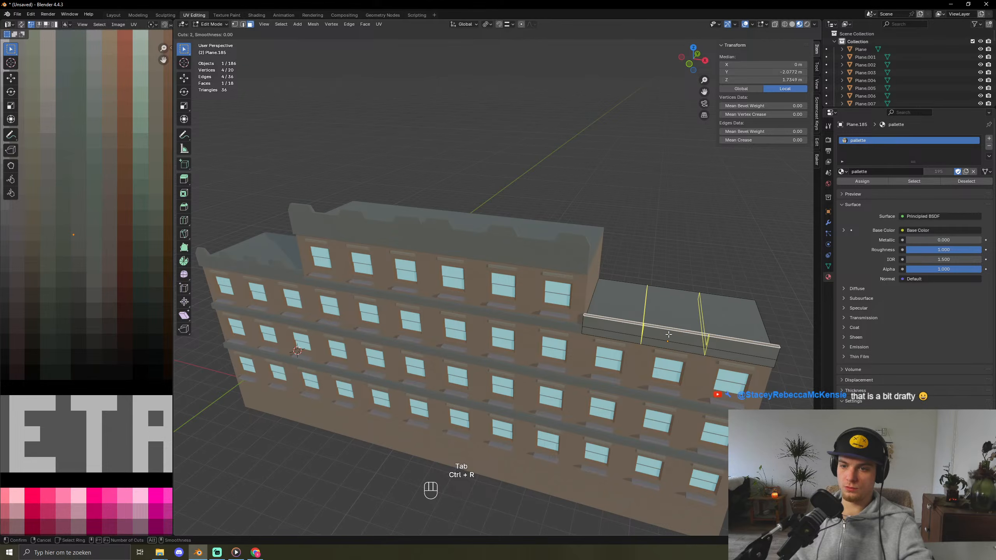
pyautogui.click(667, 340)
pyautogui.rightClick(668, 335)
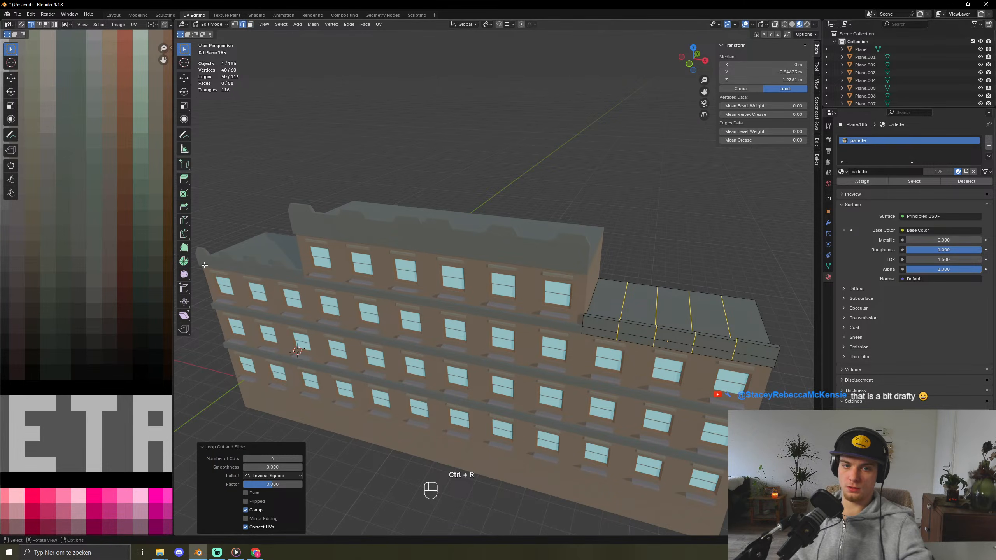
# - Extrude three alternate top faces of the right lower parapet upward and scale them to about 0.62 to form tapered battlements
pyautogui.press('3')
pyautogui.click(602, 318)
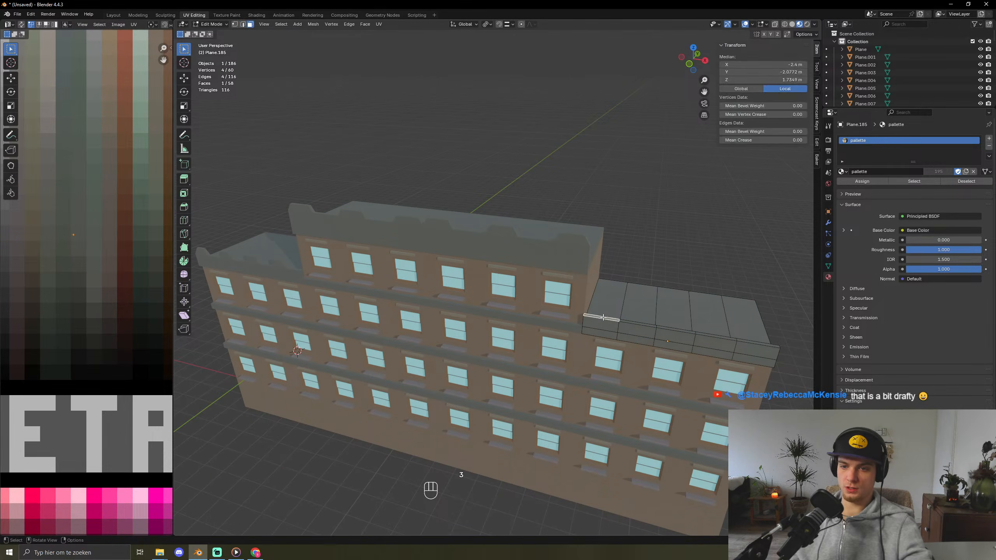
pyautogui.keyDown('shift'); pyautogui.click(669, 330); pyautogui.keyUp('shift')
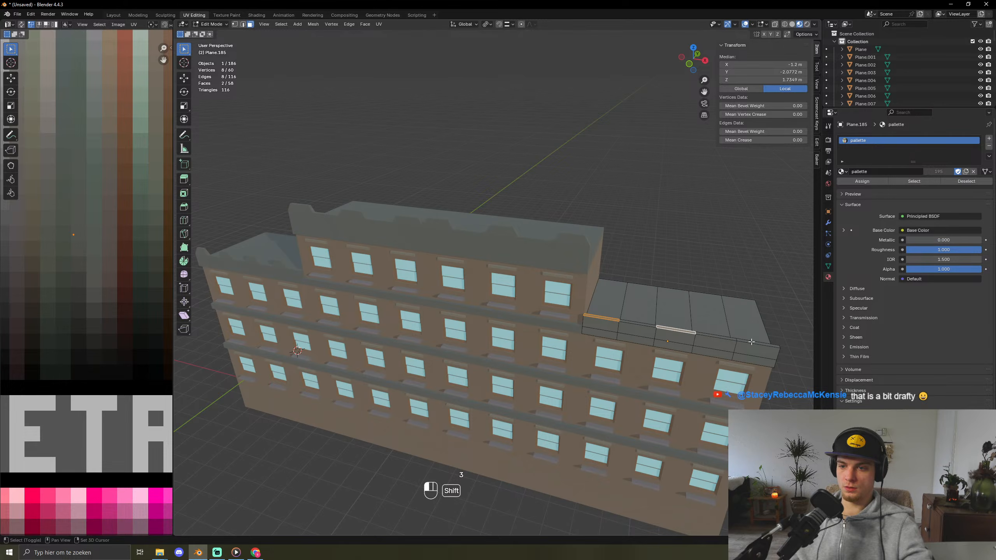
pyautogui.keyDown('shift'); pyautogui.click(751, 342); pyautogui.keyUp('shift')
pyautogui.press('e')
pyautogui.press('s')
pyautogui.click(702, 392)
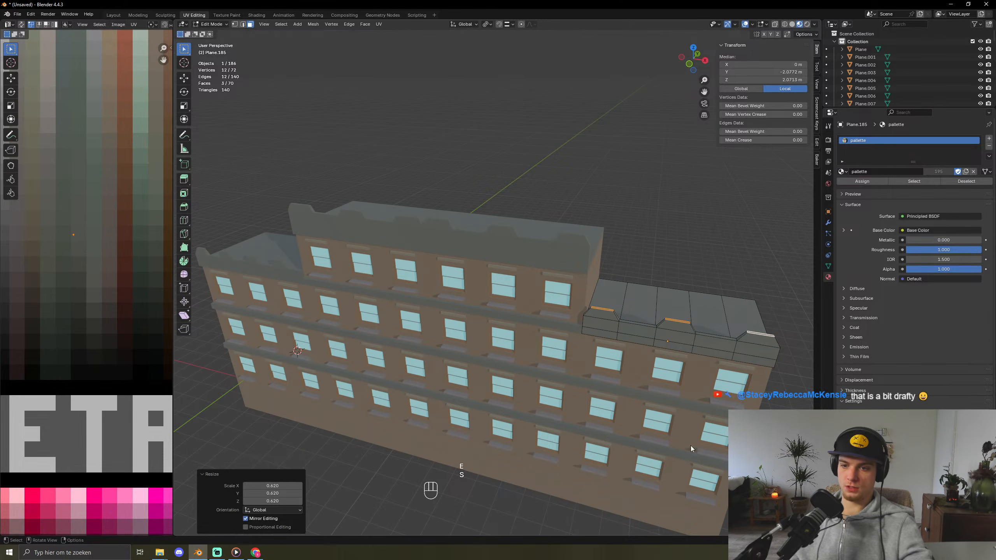
pyautogui.press('Tab')
# - Examine the whole building's facade, side profile and roofline from several angles
pyautogui.scroll(-3, 691, 446)
pyautogui.moveTo(691, 446); pyautogui.dragTo(522, 385, button='middle')
pyautogui.click(685, 408)
pyautogui.scroll(4, 532, 425)
pyautogui.scroll(-4, 556, 400)
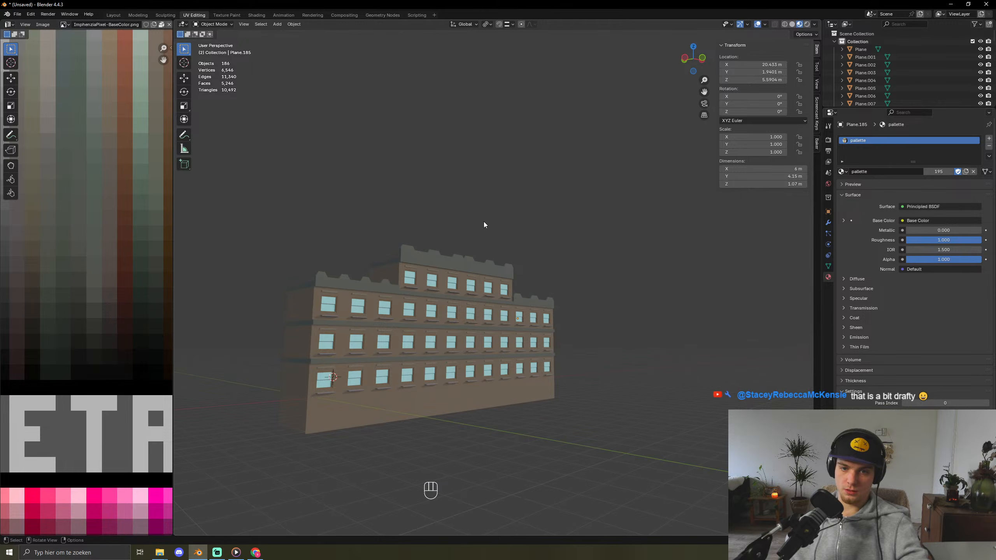
pyautogui.moveTo(450, 324); pyautogui.dragTo(565, 372, button='middle')
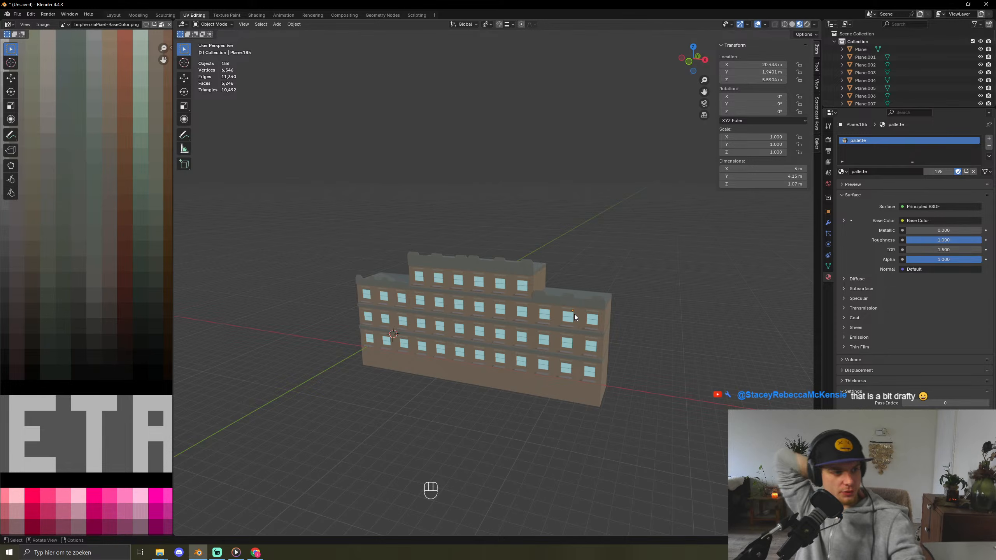
pyautogui.press('a')
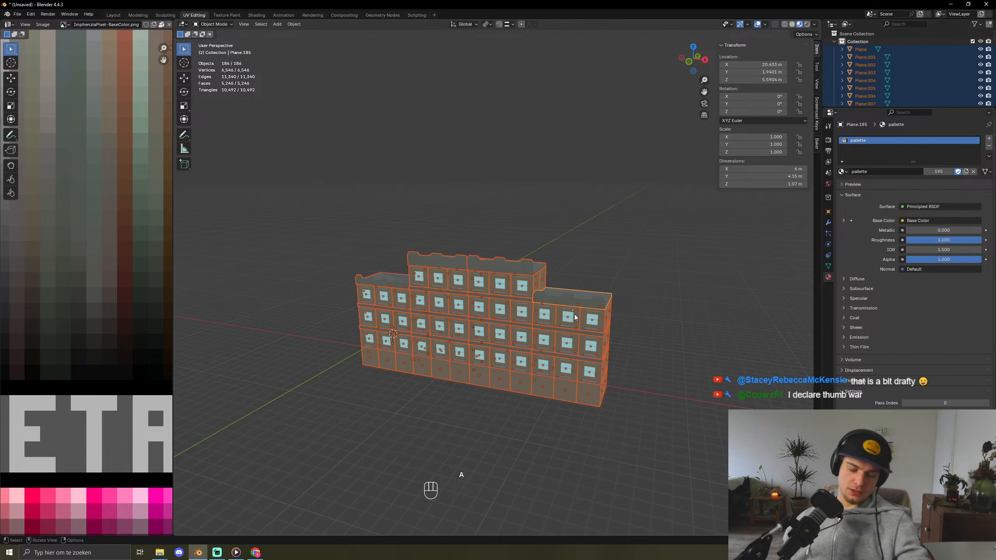
pyautogui.moveTo(596, 349); pyautogui.dragTo(445, 294, button='middle')
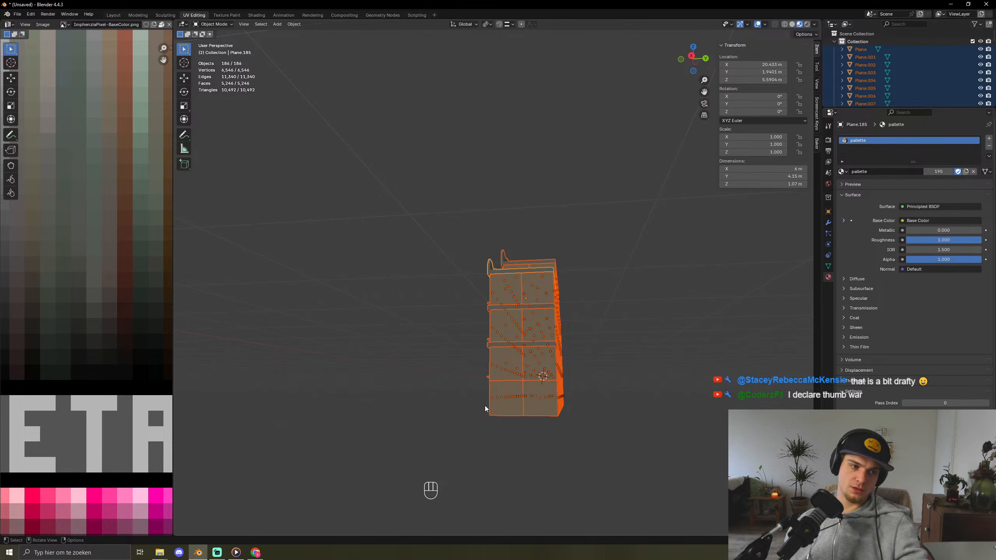
pyautogui.moveTo(307, 375); pyautogui.dragTo(404, 381, button='middle')
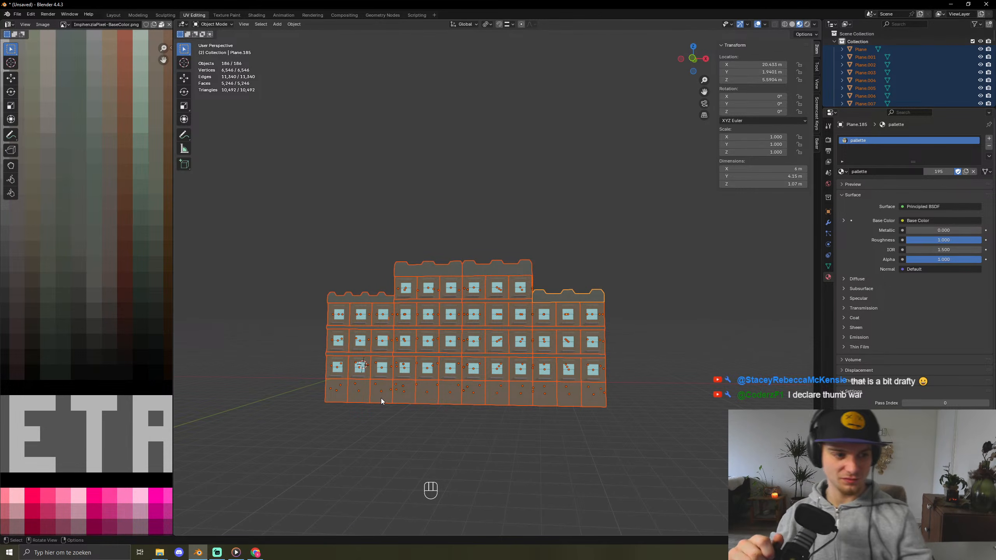
pyautogui.click(593, 417)
pyautogui.moveTo(593, 417); pyautogui.dragTo(642, 450, button='middle')
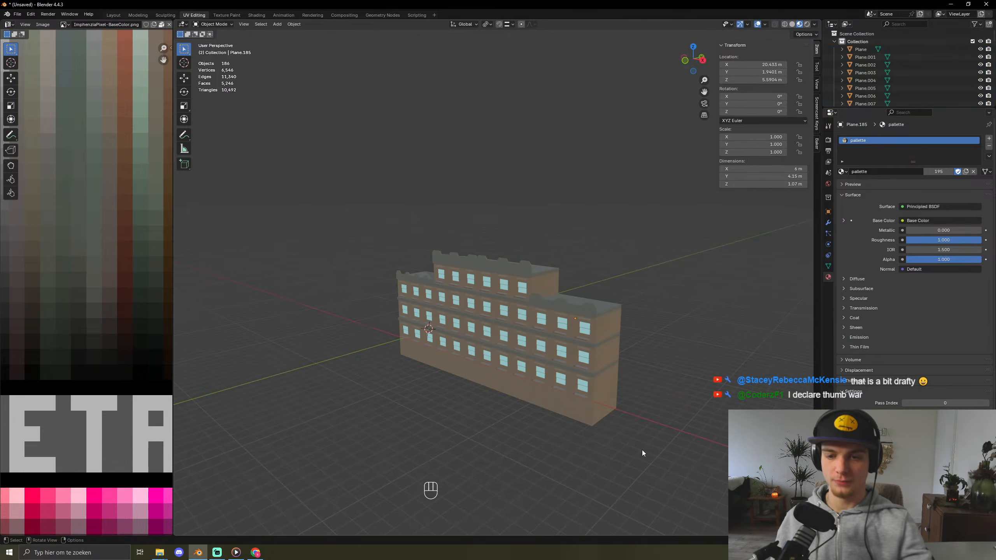
pyautogui.moveTo(492, 296); pyautogui.dragTo(453, 344, button='middle')
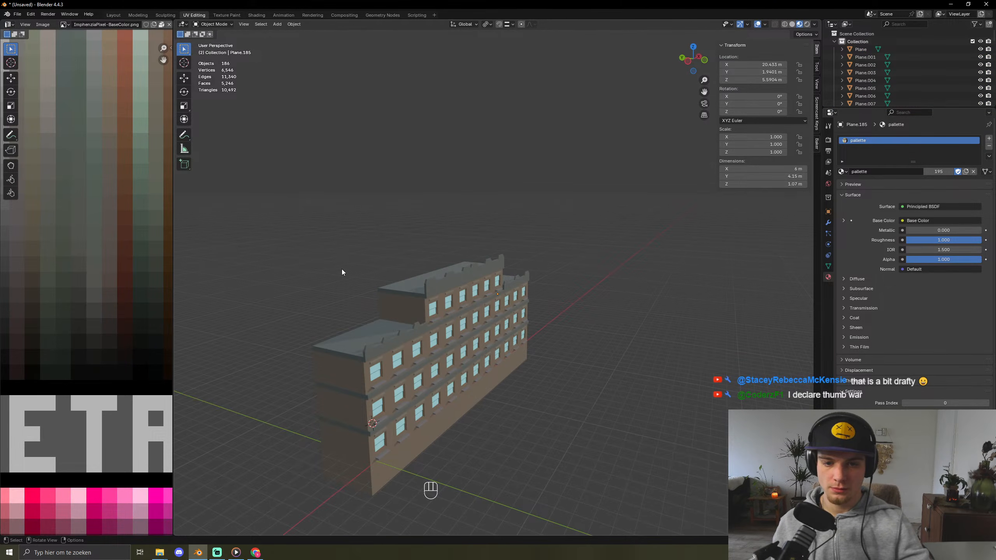
# - Inset the left lower module's flat roof faces about 0.37 m and extrude them down about 0.13 m to recess the roof
pyautogui.moveTo(341, 269); pyautogui.dragTo(440, 417, button='middle')
pyautogui.click(463, 405)
pyautogui.press('Tab')
pyautogui.click(476, 387)
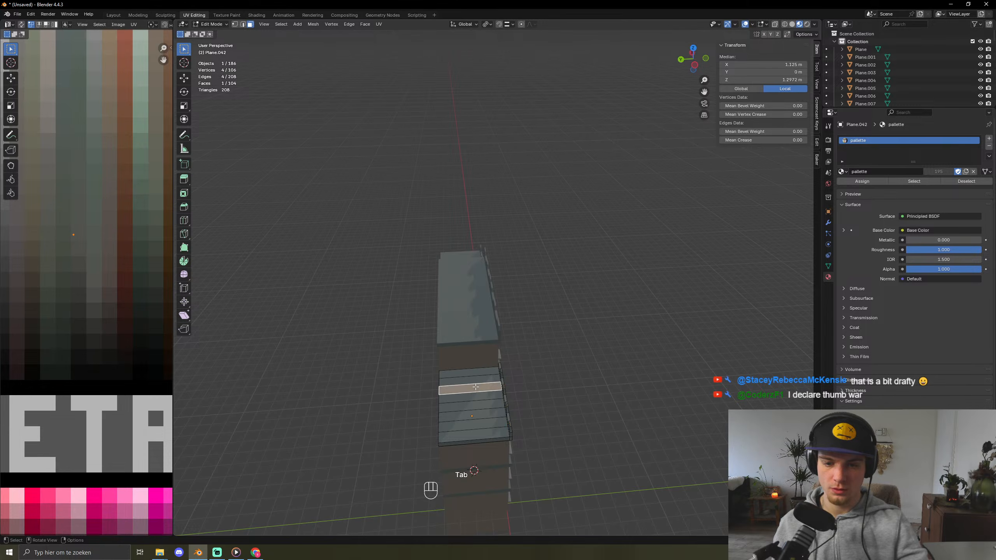
pyautogui.press('l')
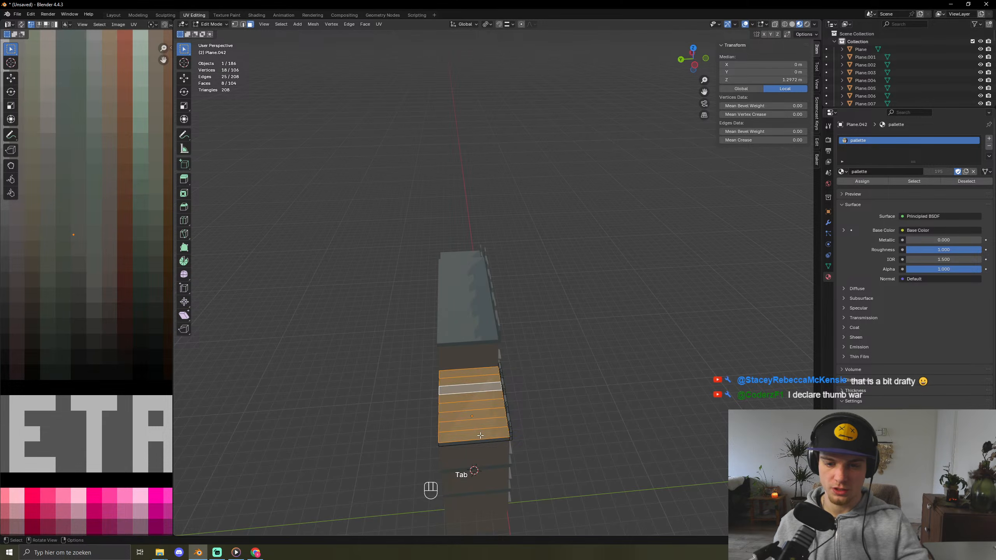
pyautogui.press('i')
pyautogui.click(572, 367)
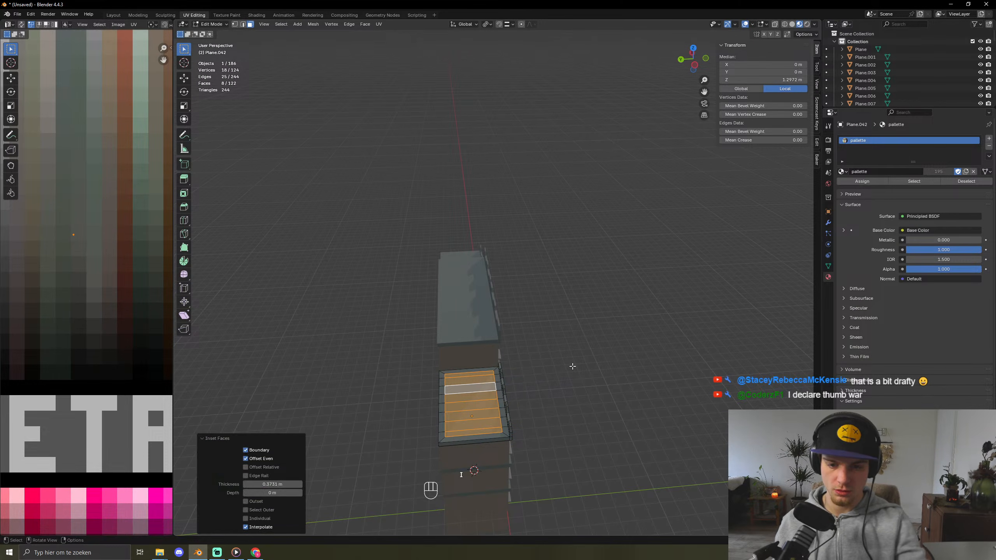
pyautogui.press('e')
pyautogui.click(572, 369)
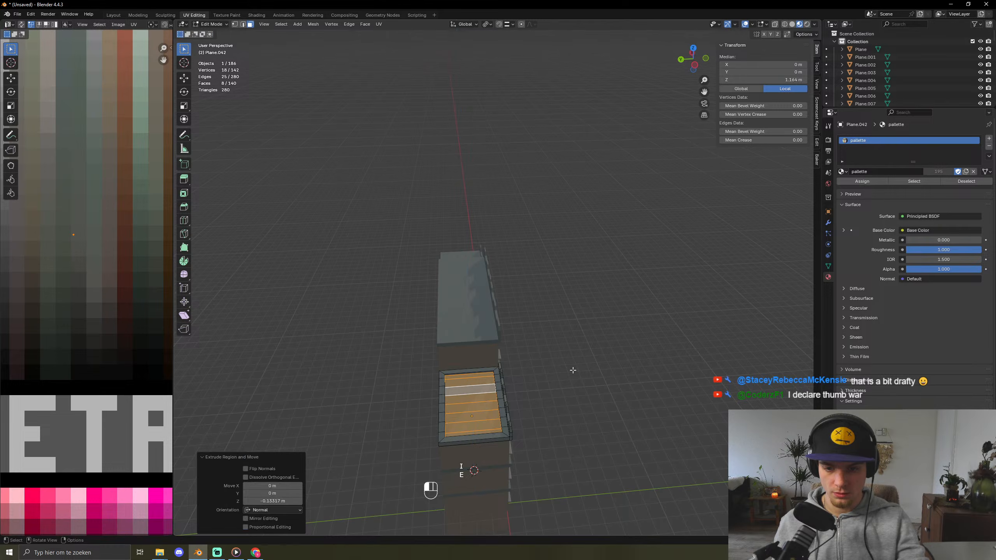
pyautogui.press('Tab')
pyautogui.moveTo(574, 369)
pyautogui.mouseDown(button='middle')
pyautogui.moveTo(586, 375)
pyautogui.moveTo(588, 364)
pyautogui.moveTo(562, 361)
pyautogui.mouseUp(button='middle')
# - Inset the left uppermost module's flat roof faces about 0.29 m and extrude them down about 0.12 m
pyautogui.press('Tab')
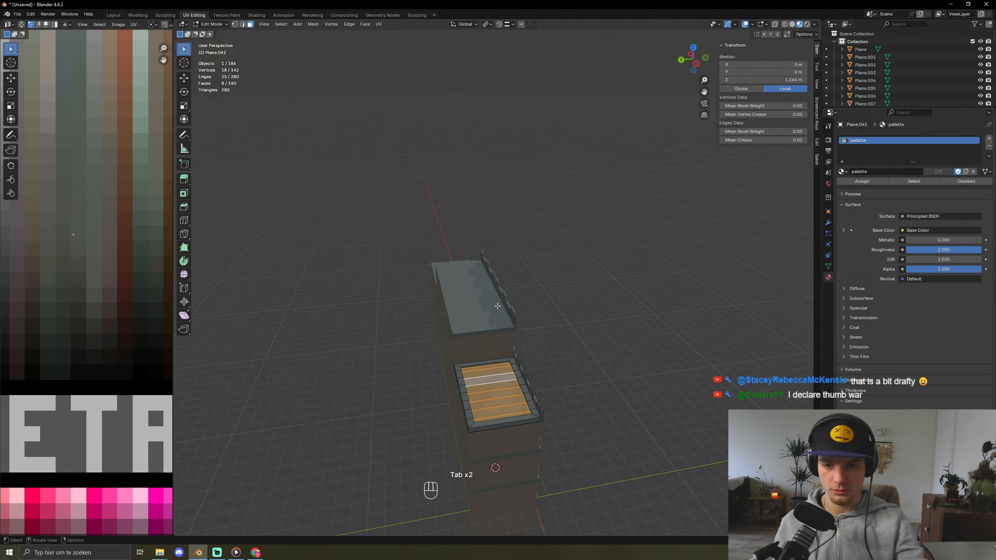
pyautogui.click(488, 298)
pyautogui.press('Tab')
pyautogui.click(483, 299)
pyautogui.press('Tab')
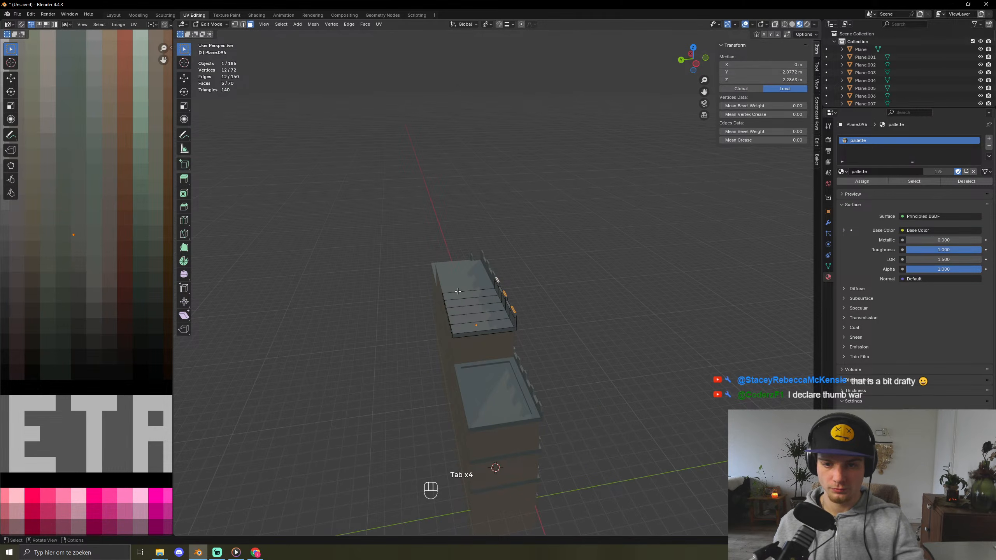
pyautogui.moveTo(458, 296); pyautogui.dragTo(489, 321)
pyautogui.press('i')
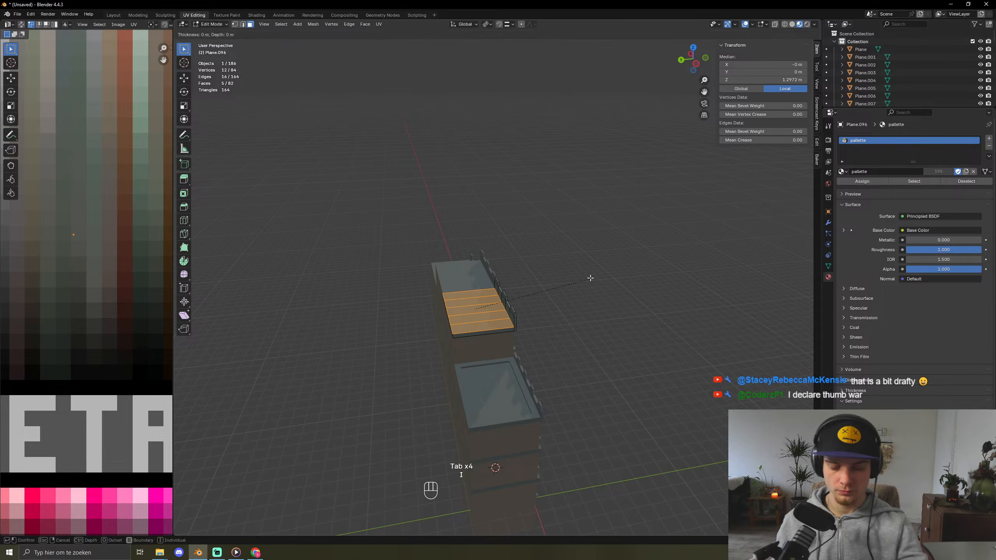
pyautogui.click(588, 278)
pyautogui.press('e')
pyautogui.rightClick(588, 277)
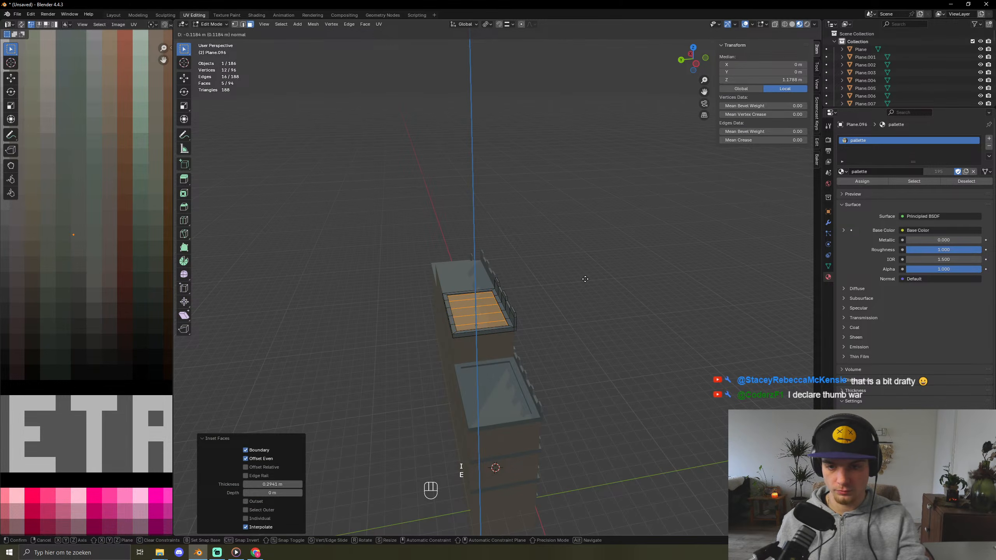
pyautogui.press('Tab')
# - Inset the right uppermost module's flat roof faces about 0.42 m and extrude them slightly downward to recess the roof
pyautogui.moveTo(584, 278); pyautogui.dragTo(568, 329, button='middle')
pyautogui.click(487, 322)
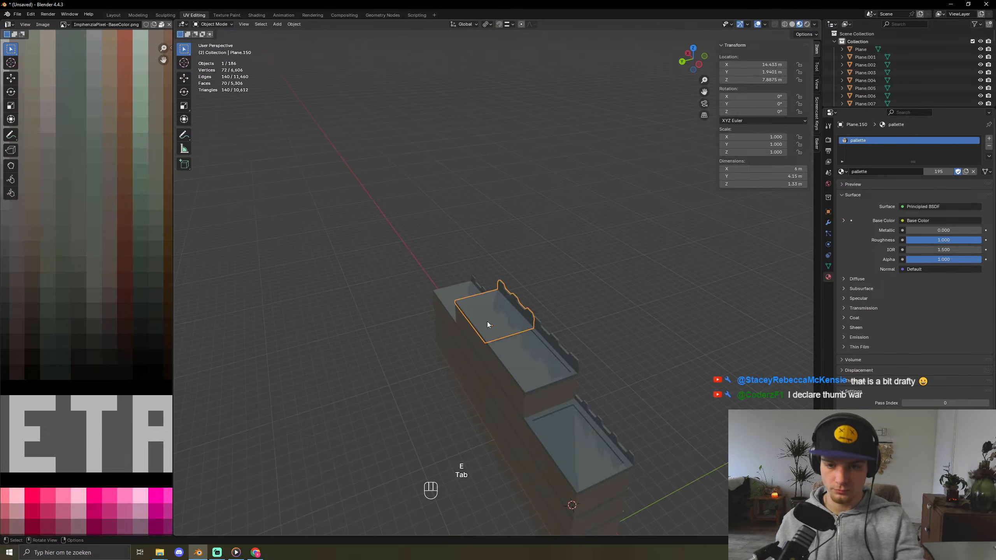
pyautogui.press('Tab')
pyautogui.click(485, 303)
pyautogui.moveTo(481, 302); pyautogui.dragTo(502, 326)
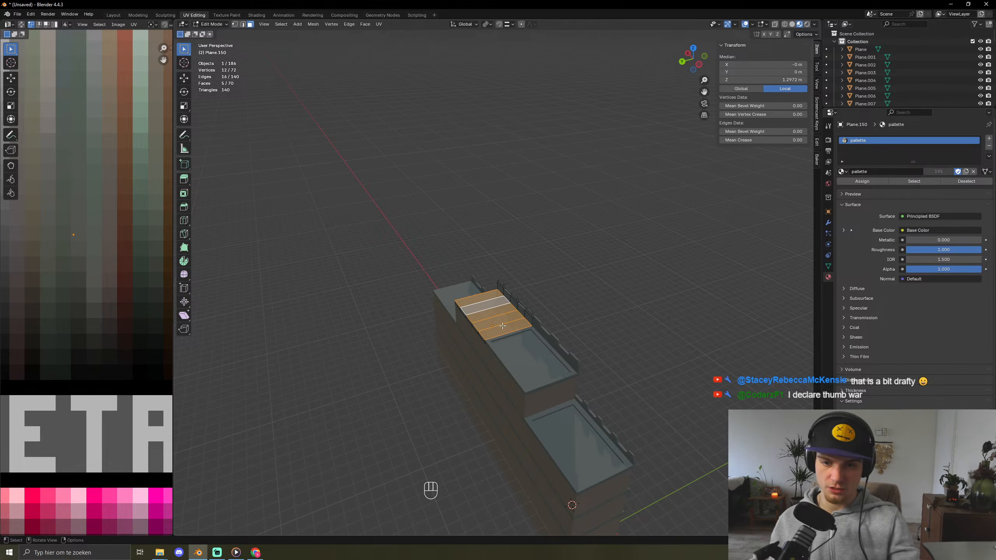
pyautogui.press('i')
pyautogui.click(617, 262)
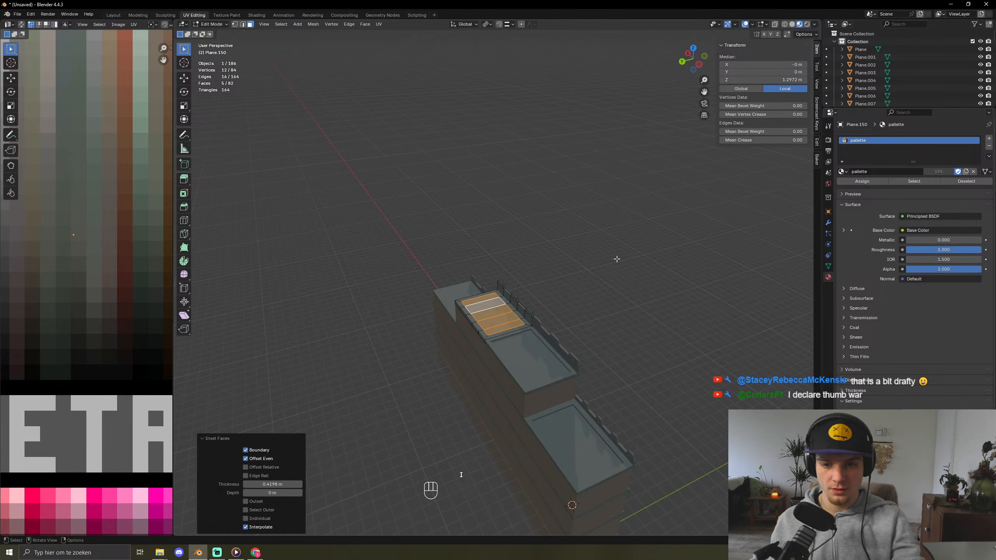
pyautogui.press('e')
pyautogui.click(617, 262)
pyautogui.press('Tab')
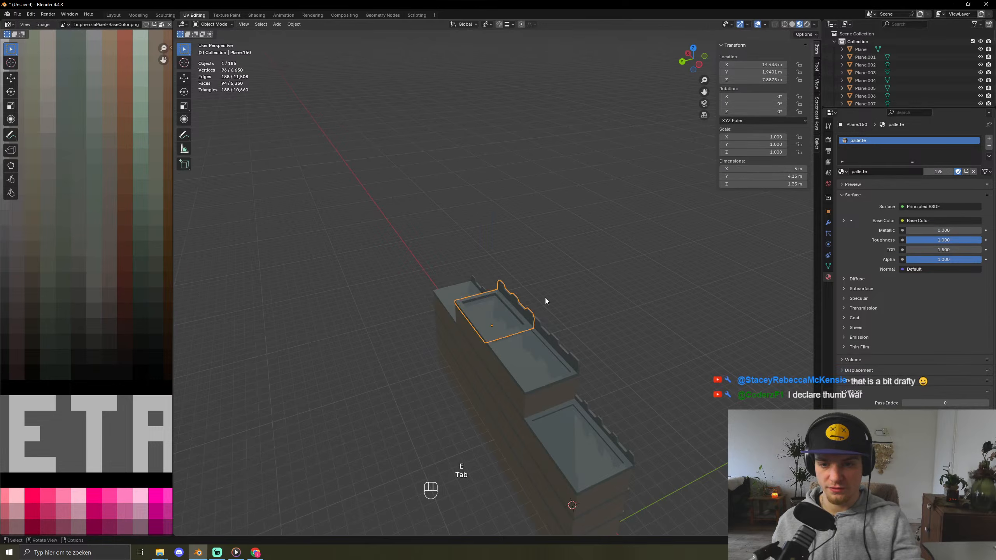
# - Inset the right lower module's flat roof faces about 0.39 m and extrude them down about 0.07 m
pyautogui.moveTo(545, 297); pyautogui.dragTo(502, 347, button='middle')
pyautogui.click(485, 344)
pyautogui.press('Tab')
pyautogui.moveTo(492, 332); pyautogui.dragTo(515, 360)
pyautogui.press('i')
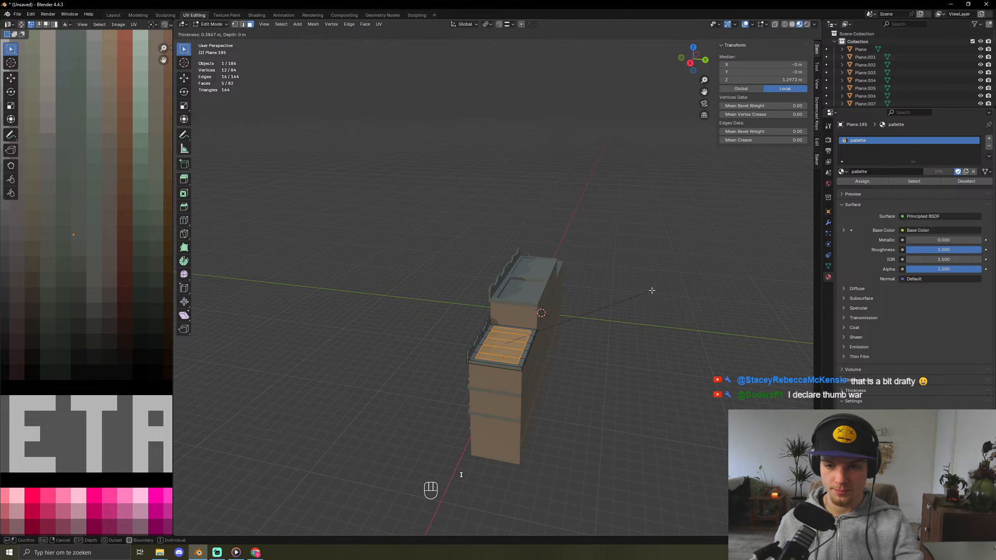
pyautogui.click(651, 289)
pyautogui.press('e')
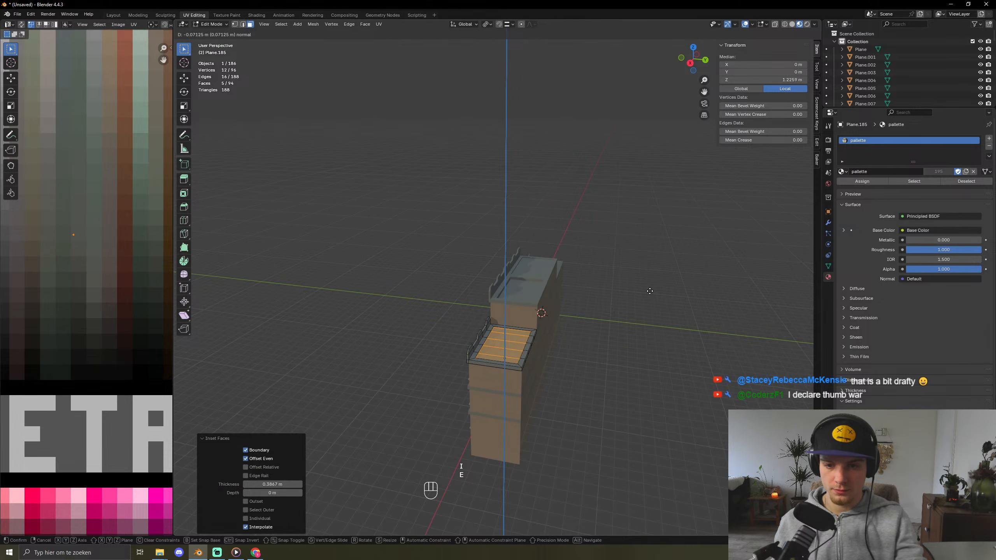
pyautogui.click(650, 290)
pyautogui.press('Tab')
# - Leave mesh editing on the right lower roof module and clear the object selection
pyautogui.moveTo(628, 296); pyautogui.dragTo(683, 318, button='middle')
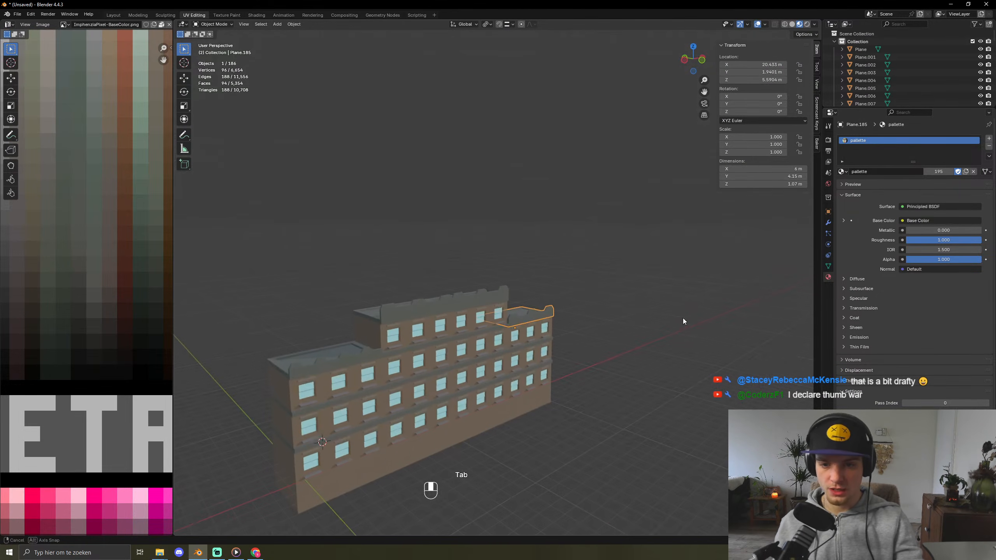
pyautogui.click(557, 402)
pyautogui.moveTo(557, 402); pyautogui.dragTo(337, 355, button='middle')
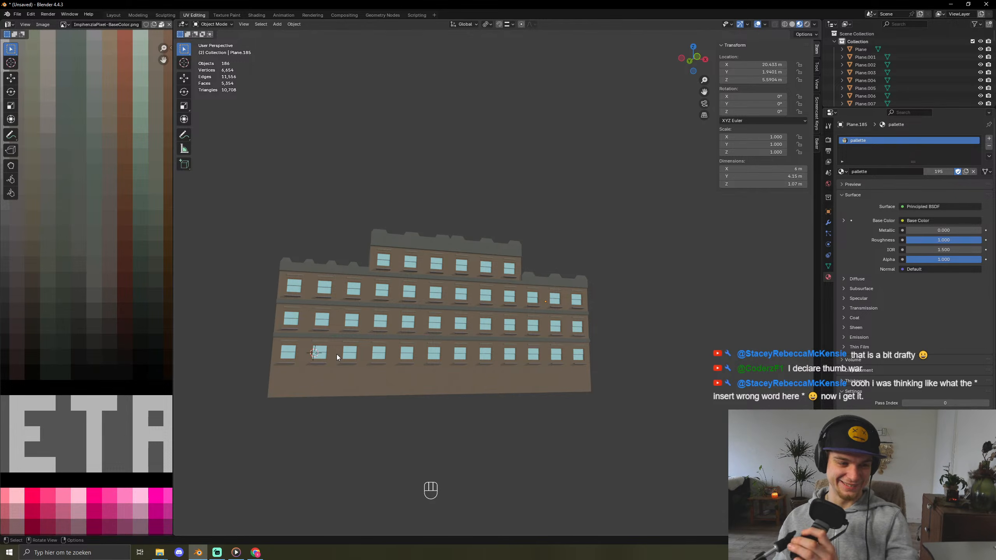
pyautogui.moveTo(336, 354); pyautogui.dragTo(396, 405, button='middle')
# - Start saving the project and create a folder named ap_building_block in the cgASSETS_ directory, opening it as the save location
pyautogui.hotkey('ctrl', 's')
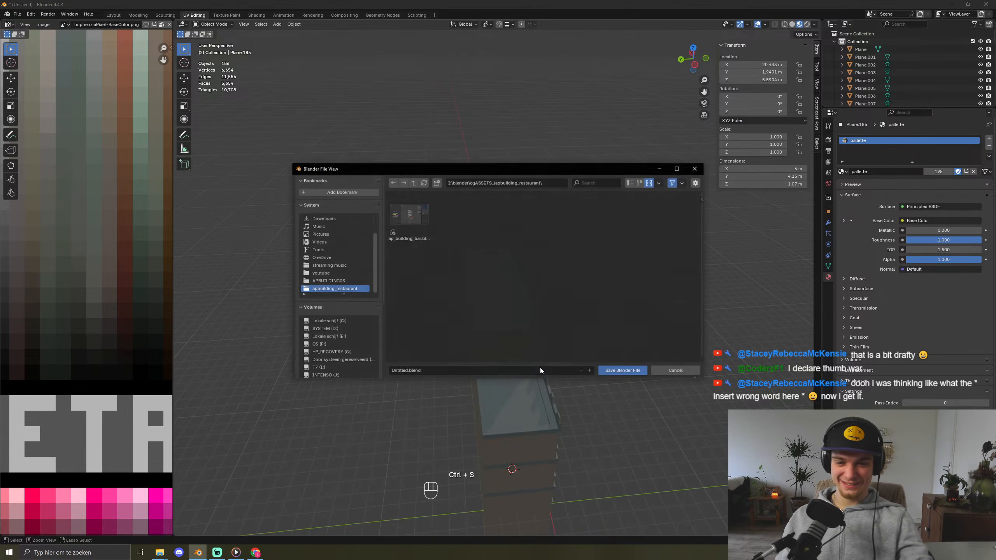
pyautogui.click(413, 183)
pyautogui.click(437, 183)
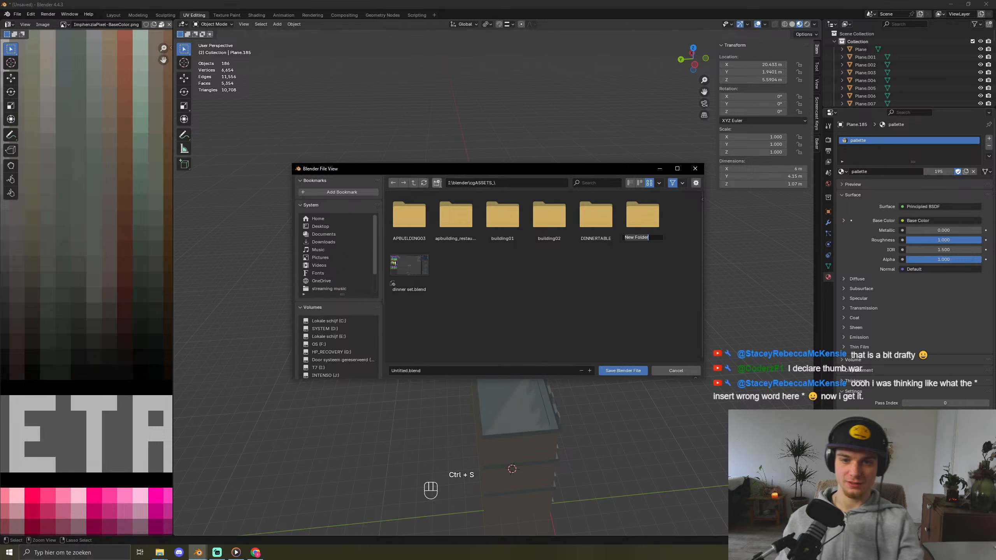
pyautogui.write('ap_building_bl')
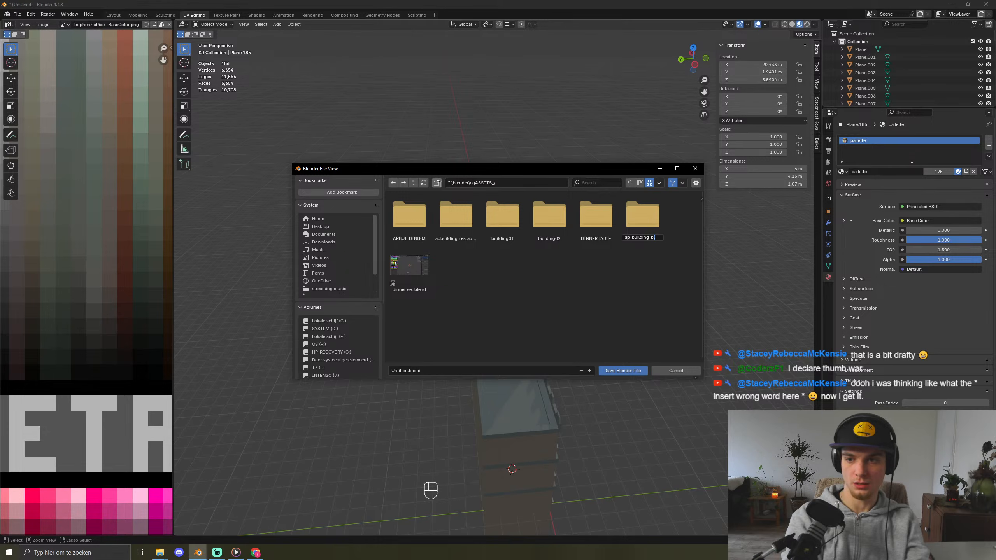
pyautogui.write('ock')
pyautogui.press('Return')
pyautogui.click(408, 216)
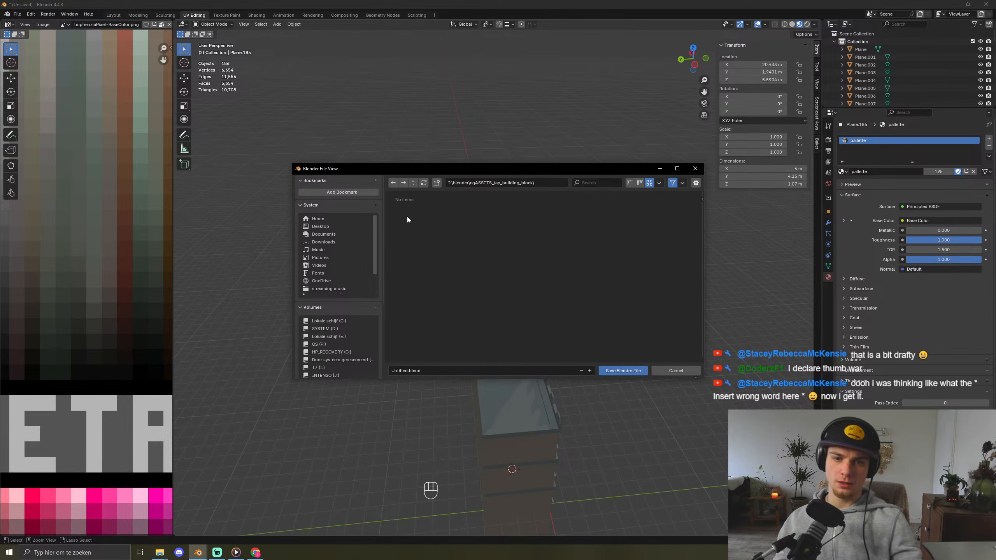
# - Save the project in the new folder as ap_block01.blend
pyautogui.click(448, 370)
pyautogui.write('ap_b')
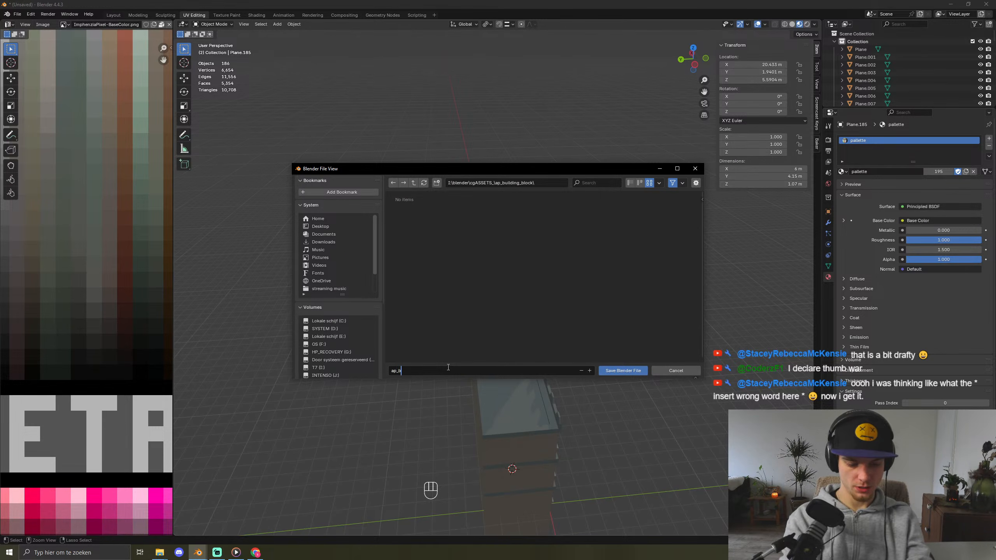
pyautogui.write('lock01.blend')
pyautogui.press('Return')
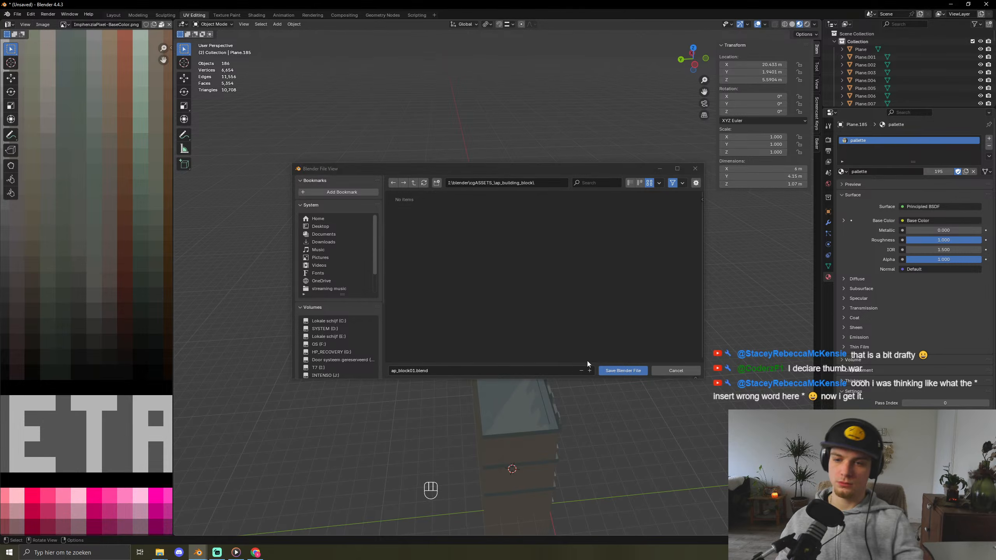
pyautogui.click(630, 370)
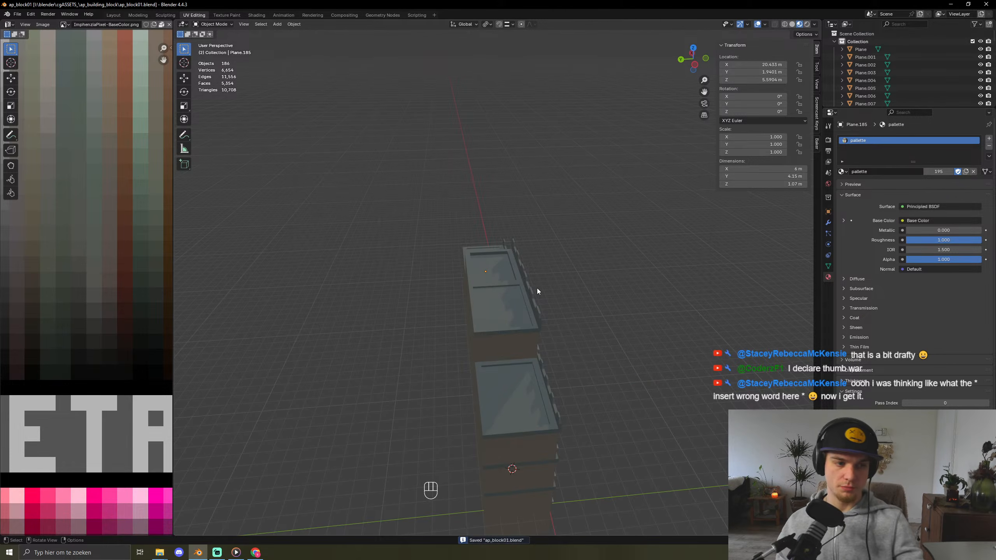
# - Examine individual window modules on the middle and upper floors of the facade from several angles
pyautogui.moveTo(537, 288); pyautogui.dragTo(490, 305, button='middle')
pyautogui.keyDown('shift'); pyautogui.moveTo(436, 333); pyautogui.dragTo(444, 330, button='middle'); pyautogui.keyUp('shift')
pyautogui.click(393, 346)
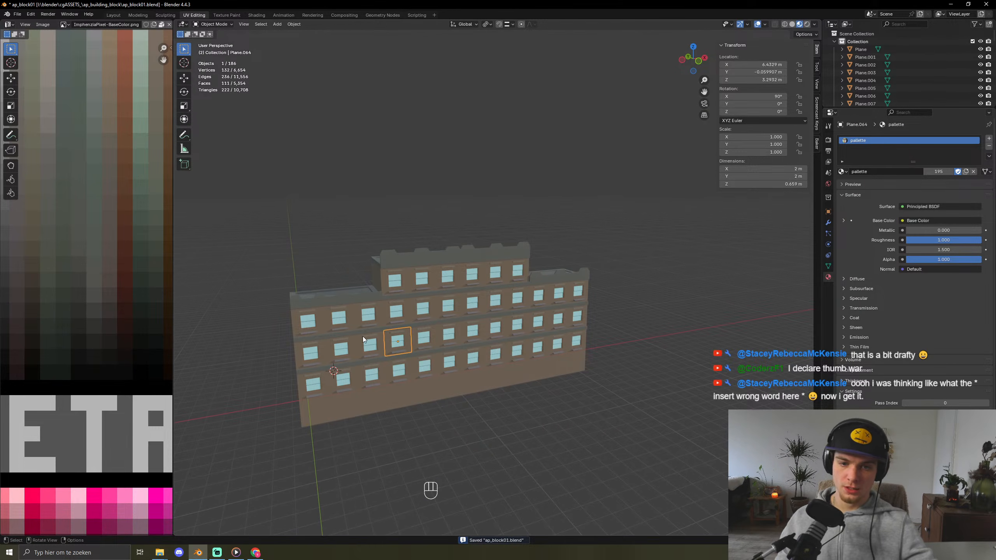
pyautogui.click(409, 313)
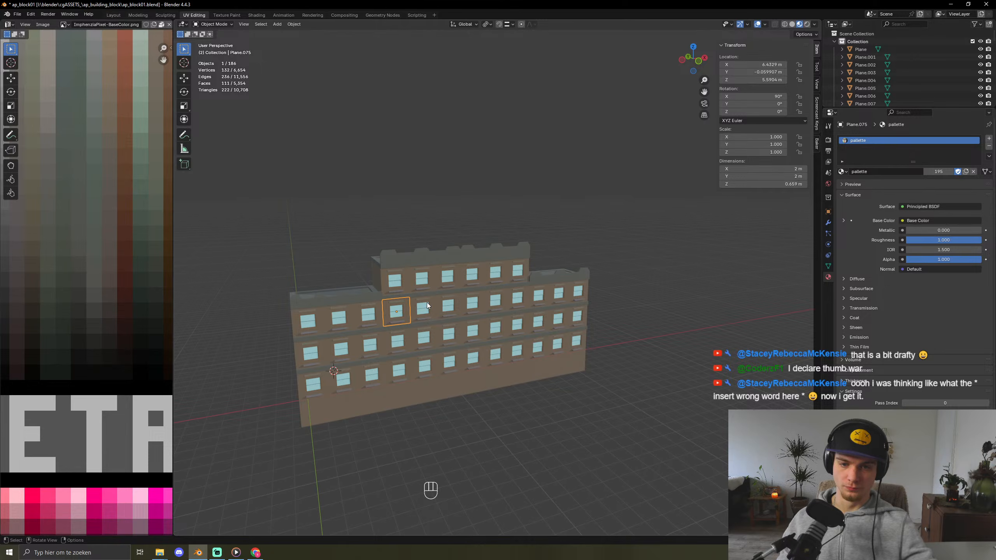
pyautogui.click(424, 308)
pyautogui.click(468, 305)
pyautogui.click(448, 306)
pyautogui.click(422, 279)
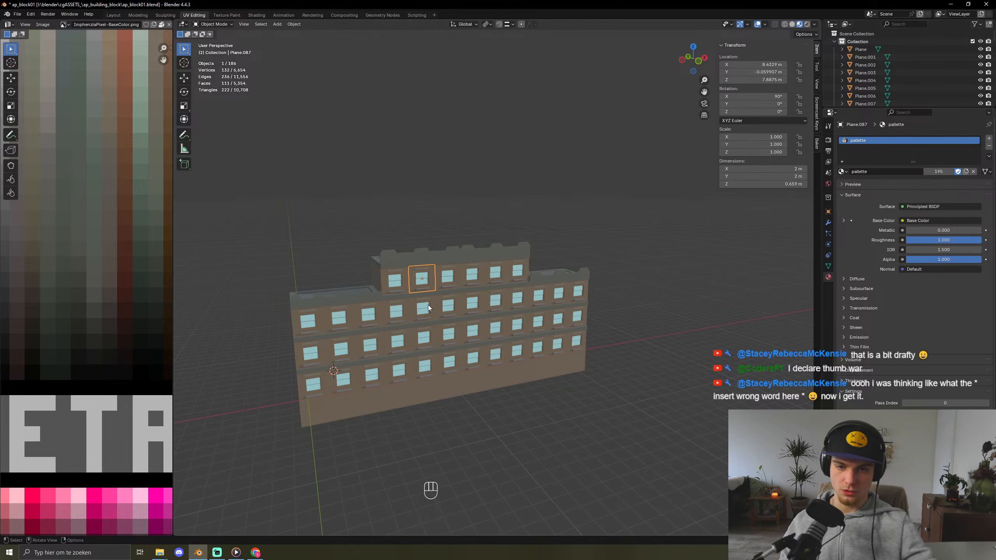
pyautogui.click(454, 317)
pyautogui.moveTo(454, 318); pyautogui.dragTo(377, 298, button='middle')
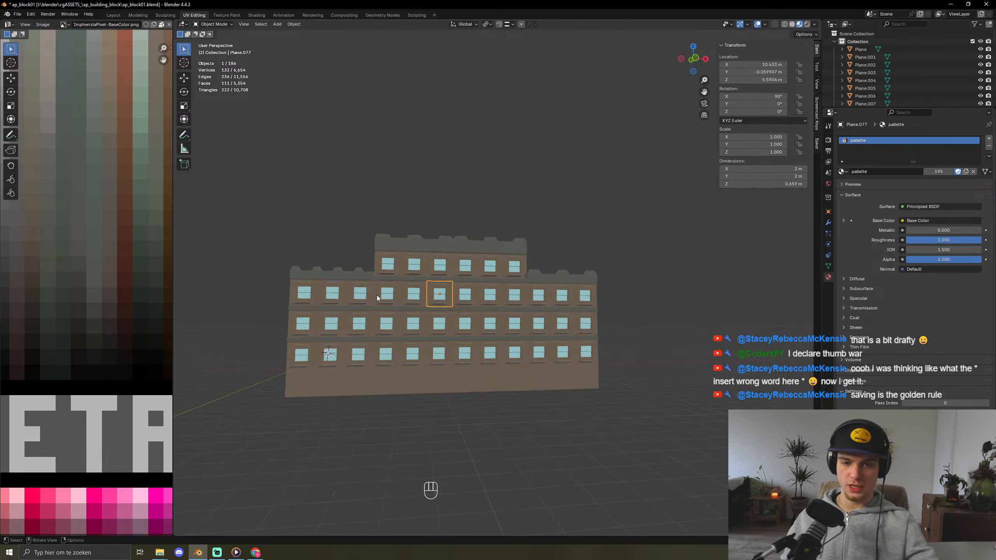
pyautogui.scroll(4, 394, 379)
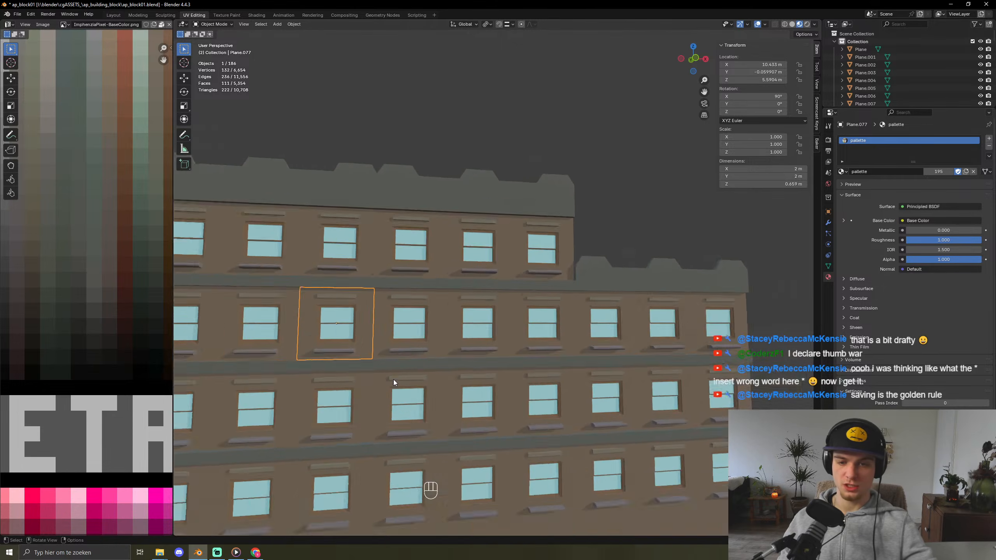
pyautogui.moveTo(393, 380); pyautogui.dragTo(506, 342, button='middle')
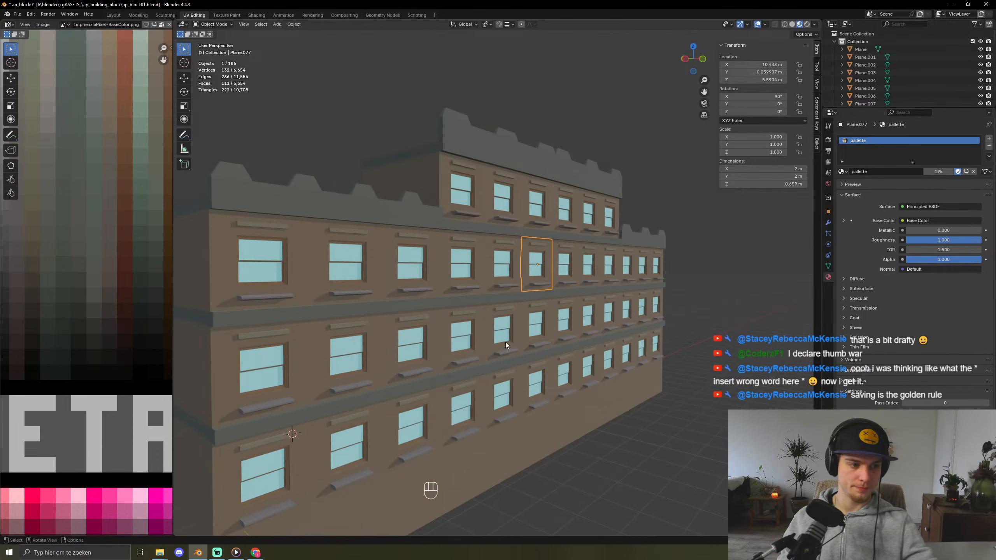
# - Save the current state of ap_block01.blend again
pyautogui.hotkey('ctrl', 's')
pyautogui.hotkey('ctrl', 's')
pyautogui.hotkey('ctrl', 's')
pyautogui.hotkey('ctrl', 's')
pyautogui.hotkey('ctrl', 's')
pyautogui.hotkey('ctrl', 's')
pyautogui.hotkey('ctrl', 's')
pyautogui.hotkey('ctrl', 's')
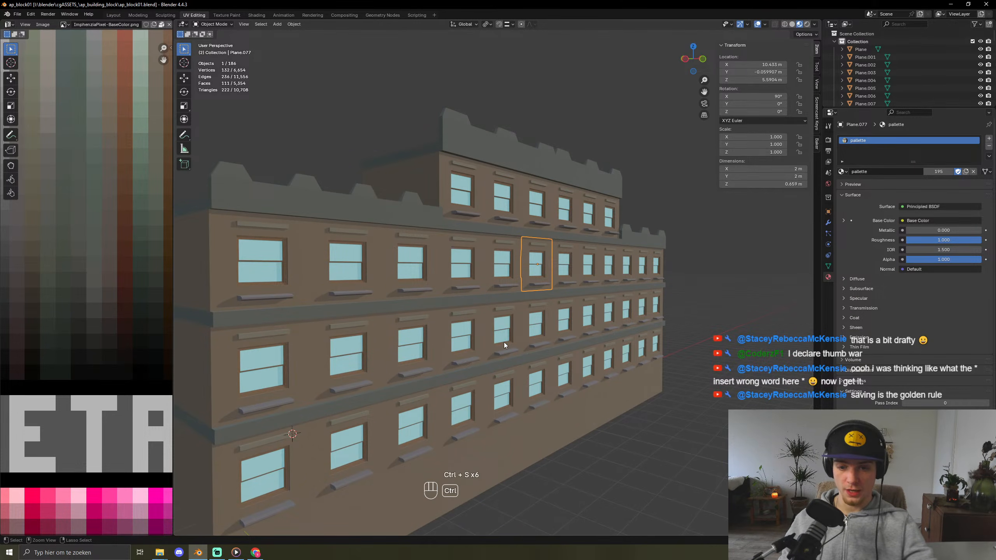
pyautogui.hotkey('ctrl', 's')
pyautogui.hotkey('ctrl', 's')
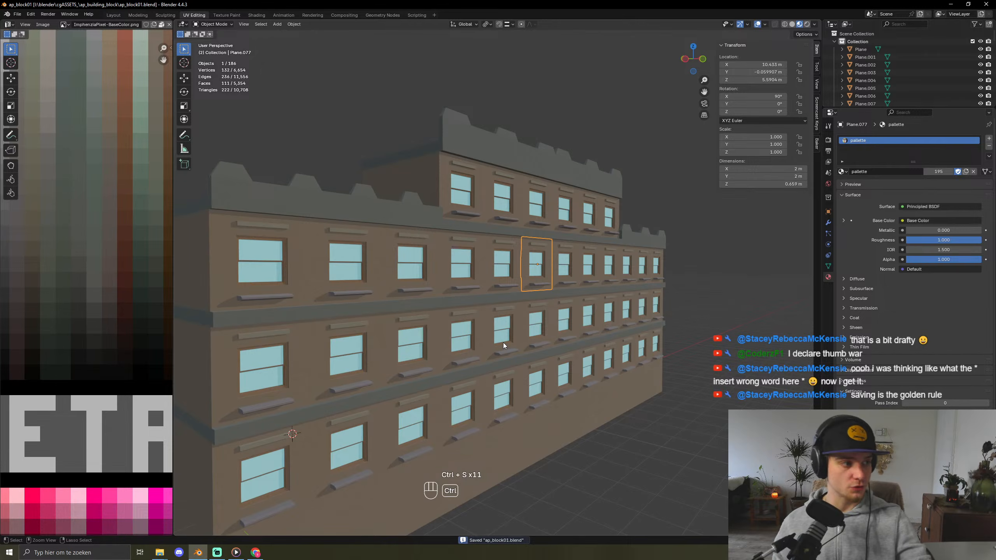
pyautogui.hotkey('ctrl', 's')
pyautogui.hotkey('ctrl', 's')
pyautogui.hotkey('ctrl', 's')
pyautogui.hotkey('ctrl', 's')
pyautogui.hotkey('ctrl', 's')
pyautogui.hotkey('ctrl', 's')
pyautogui.hotkey('ctrl', 's')
pyautogui.hotkey('ctrl', 's')
pyautogui.hotkey('ctrl', 's')
pyautogui.hotkey('ctrl', 's')
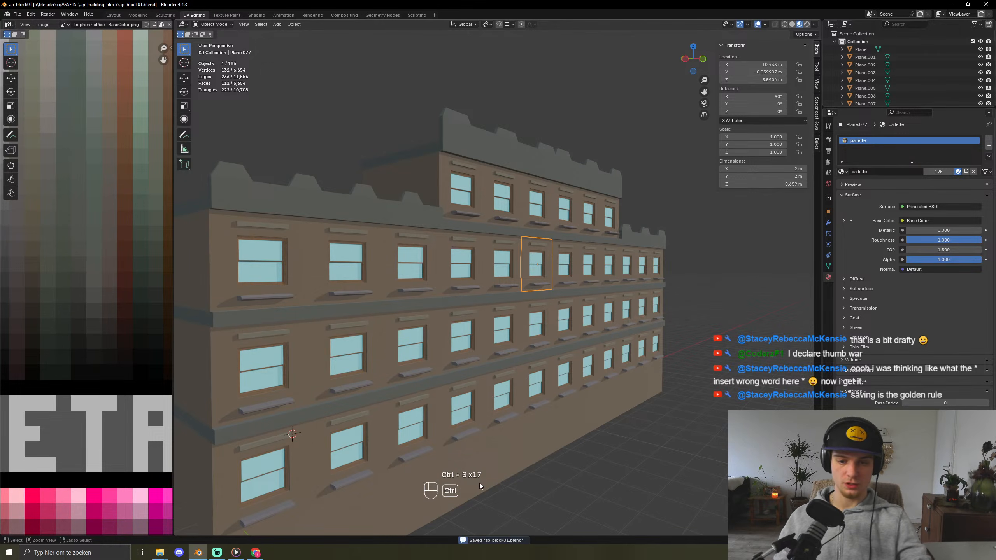
pyautogui.hotkey('ctrl', 's')
pyautogui.hotkey('ctrl', 's')
pyautogui.hotkey('ctrl', 's')
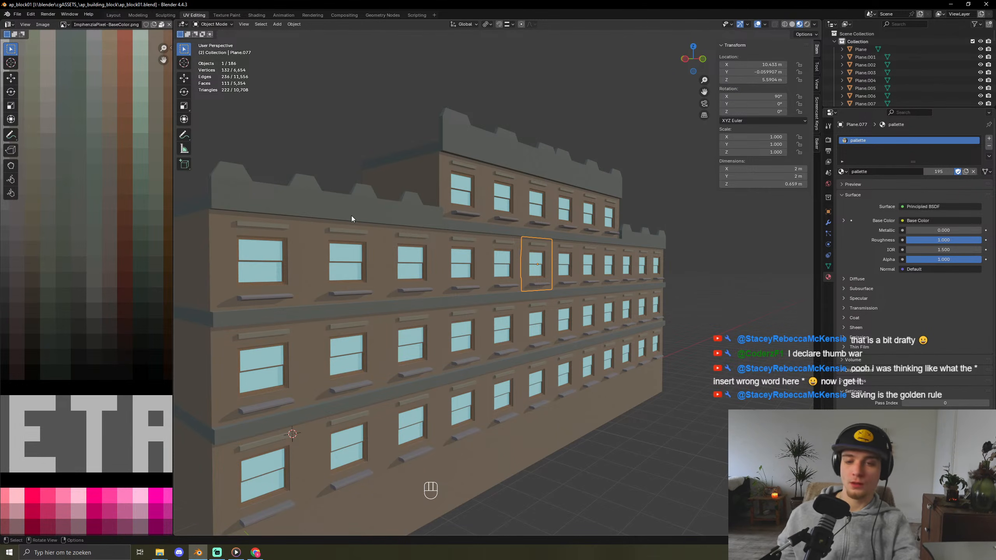
# - Inspect the front facade's upper-floor window modules and stepped parapet line in straight and angled views
pyautogui.moveTo(352, 216); pyautogui.dragTo(657, 165, button='middle')
pyautogui.click(657, 165)
pyautogui.click(371, 245)
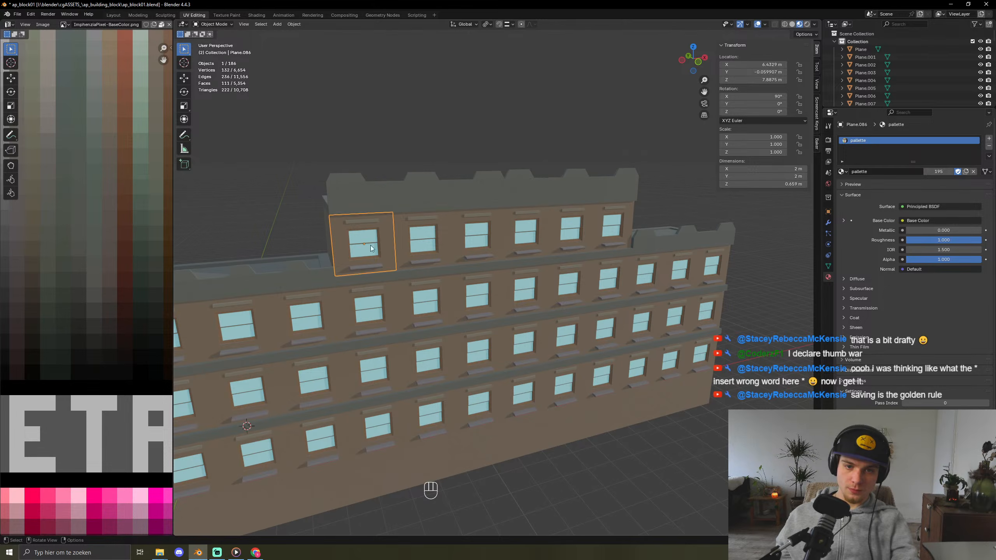
pyautogui.keyDown('shift'); pyautogui.click(408, 231); pyautogui.keyUp('shift')
pyautogui.click(365, 290)
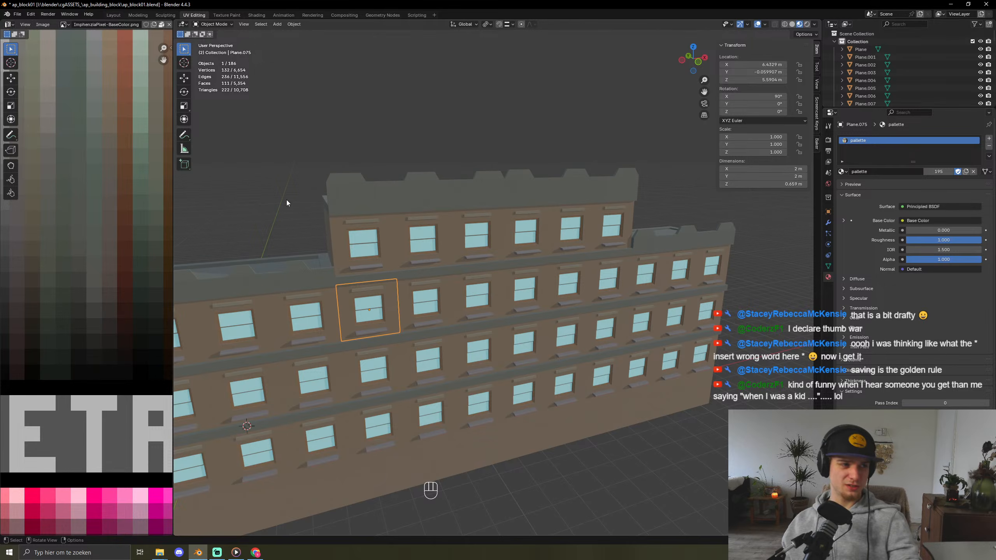
pyautogui.moveTo(308, 258); pyautogui.dragTo(373, 224, button='middle')
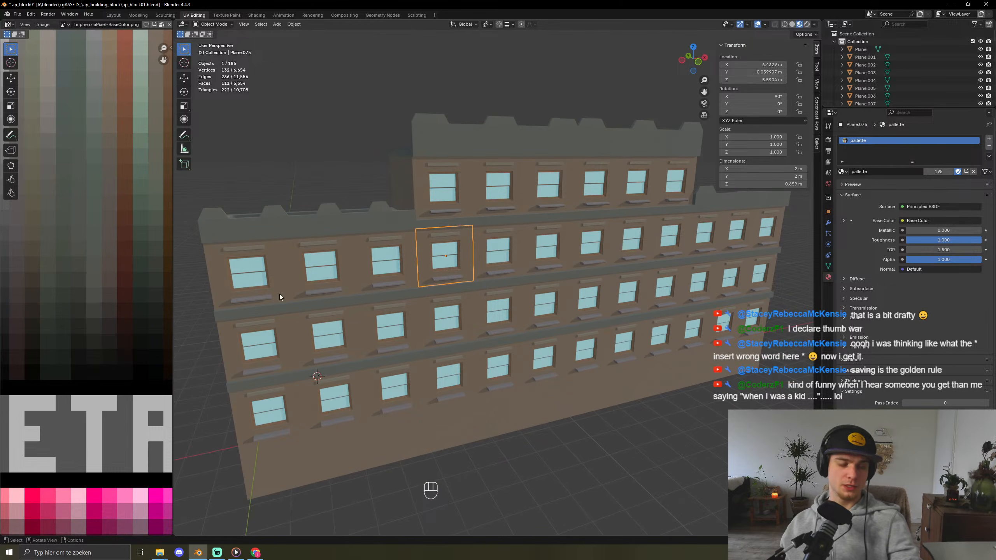
pyautogui.click(242, 296)
pyautogui.click(322, 261)
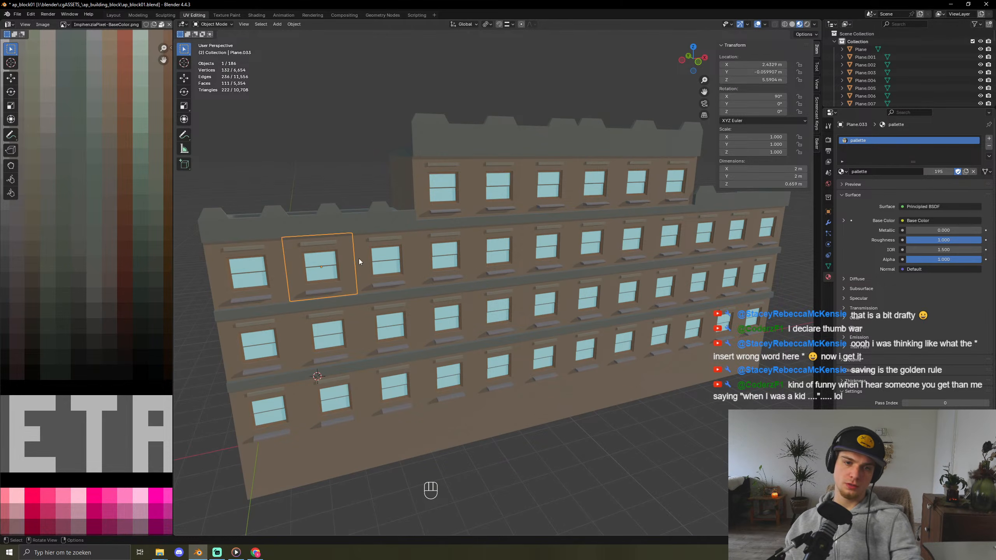
pyautogui.moveTo(372, 267); pyautogui.dragTo(204, 253, button='middle')
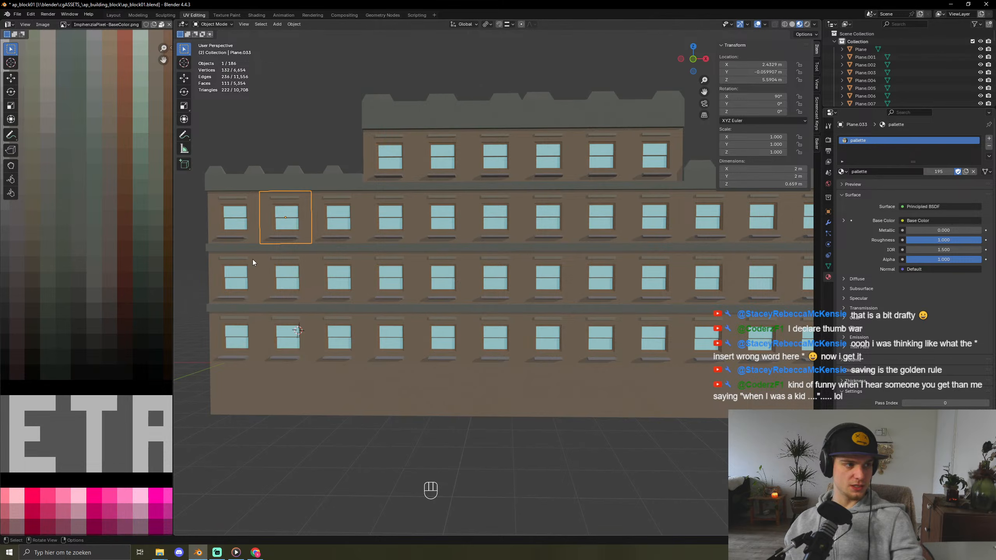
pyautogui.keyDown('shift'); pyautogui.moveTo(303, 261); pyautogui.dragTo(327, 250, button='middle'); pyautogui.keyUp('shift')
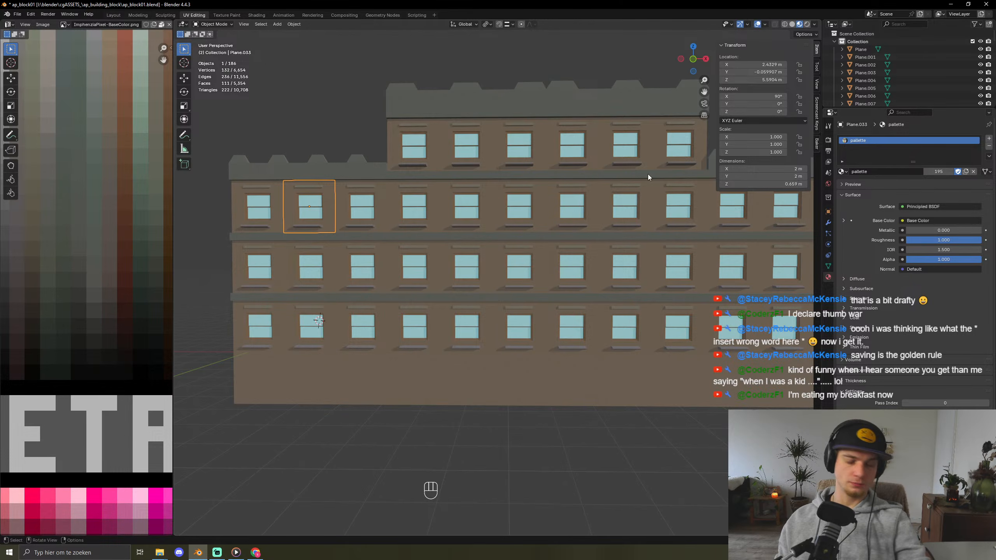
pyautogui.click(399, 218)
pyautogui.moveTo(359, 214); pyautogui.dragTo(435, 265, button='middle')
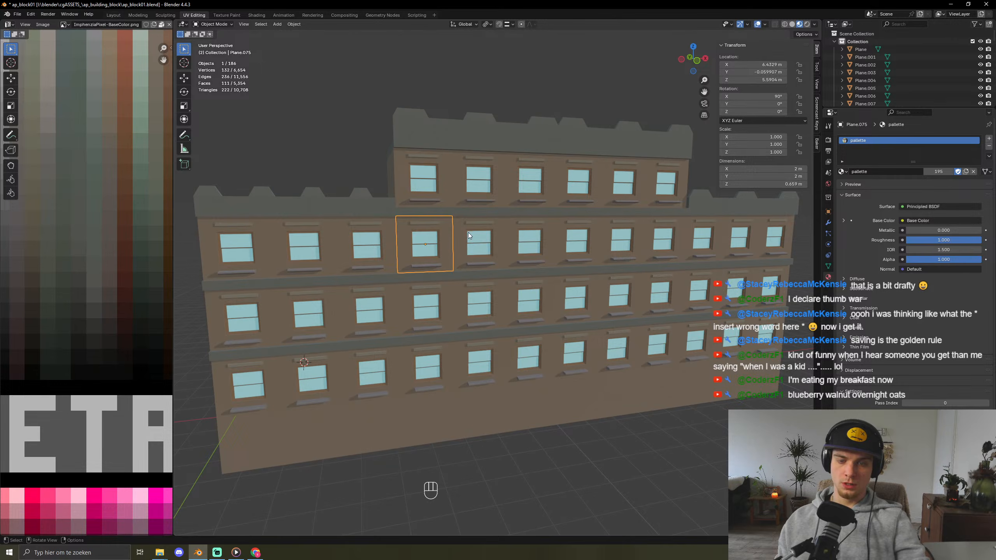
# - Select the twelve window modules in the three left columns beneath the raised section, across all four floors, and enter Edit Mode
pyautogui.click(449, 170)
pyautogui.keyDown('shift'); pyautogui.click(476, 174); pyautogui.keyUp('shift')
pyautogui.keyDown('shift'); pyautogui.click(529, 178); pyautogui.keyUp('shift')
pyautogui.keyDown('shift'); pyautogui.click(528, 247); pyautogui.keyUp('shift')
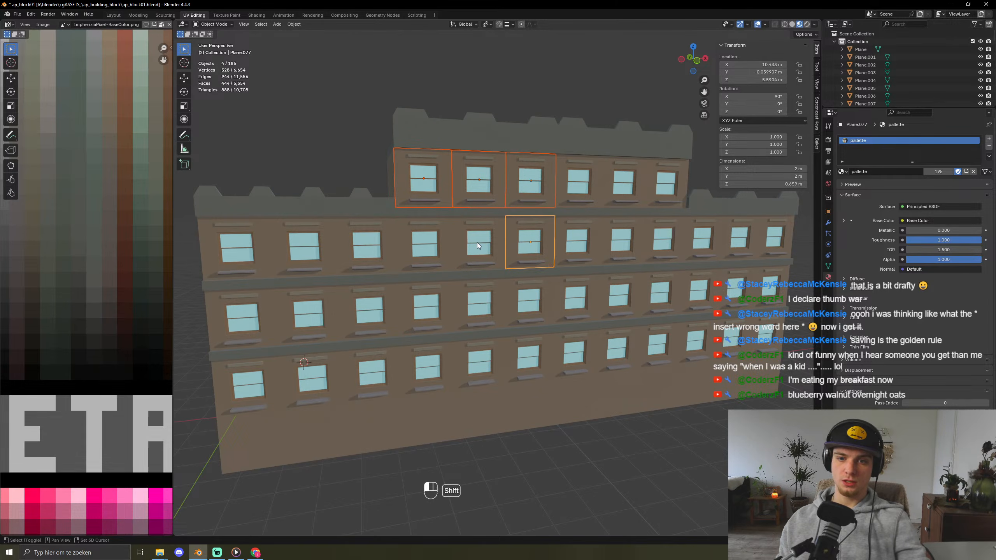
pyautogui.keyDown('shift'); pyautogui.click(476, 242); pyautogui.keyUp('shift')
pyautogui.keyDown('shift'); pyautogui.click(425, 244); pyautogui.keyUp('shift')
pyautogui.keyDown('shift'); pyautogui.click(426, 305); pyautogui.keyUp('shift')
pyautogui.keyDown('shift'); pyautogui.click(480, 303); pyautogui.keyUp('shift')
pyautogui.keyDown('shift'); pyautogui.click(529, 301); pyautogui.keyUp('shift')
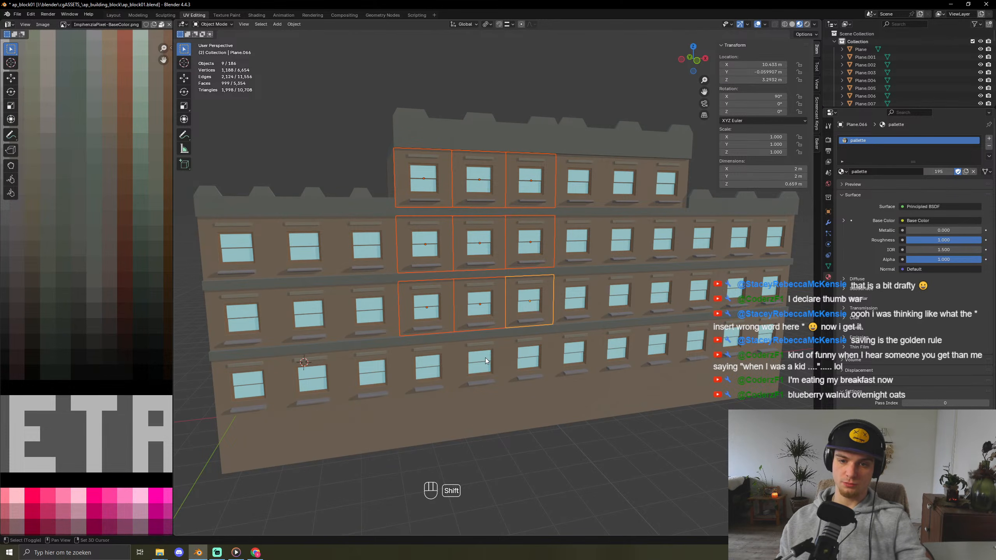
pyautogui.keyDown('shift'); pyautogui.click(483, 360); pyautogui.keyUp('shift')
pyautogui.keyDown('shift'); pyautogui.click(529, 357); pyautogui.keyUp('shift')
pyautogui.keyDown('shift'); pyautogui.click(373, 372); pyautogui.keyUp('shift')
pyautogui.keyDown('shift'); pyautogui.click(395, 369); pyautogui.keyUp('shift')
pyautogui.keyDown('shift'); pyautogui.click(435, 339); pyautogui.keyUp('shift')
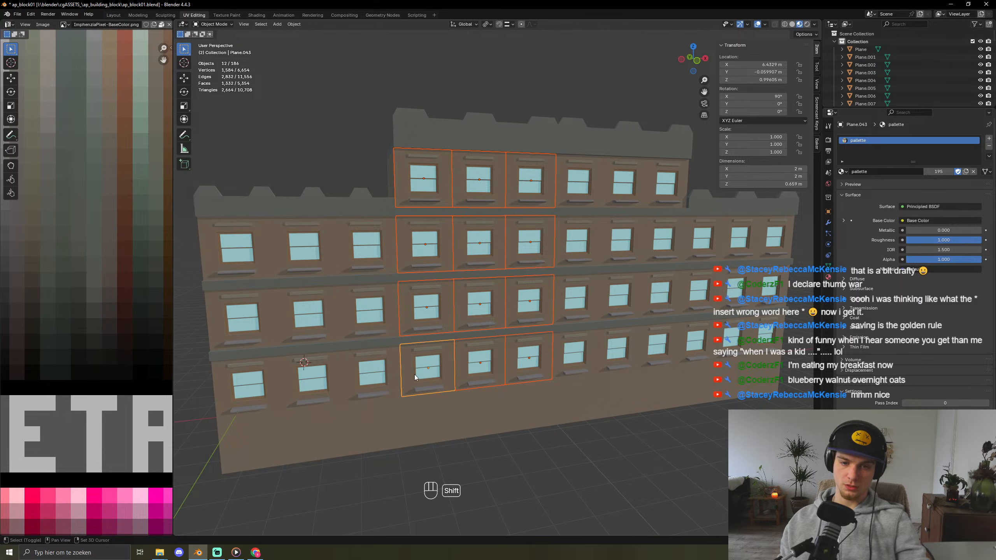
pyautogui.press('Tab')
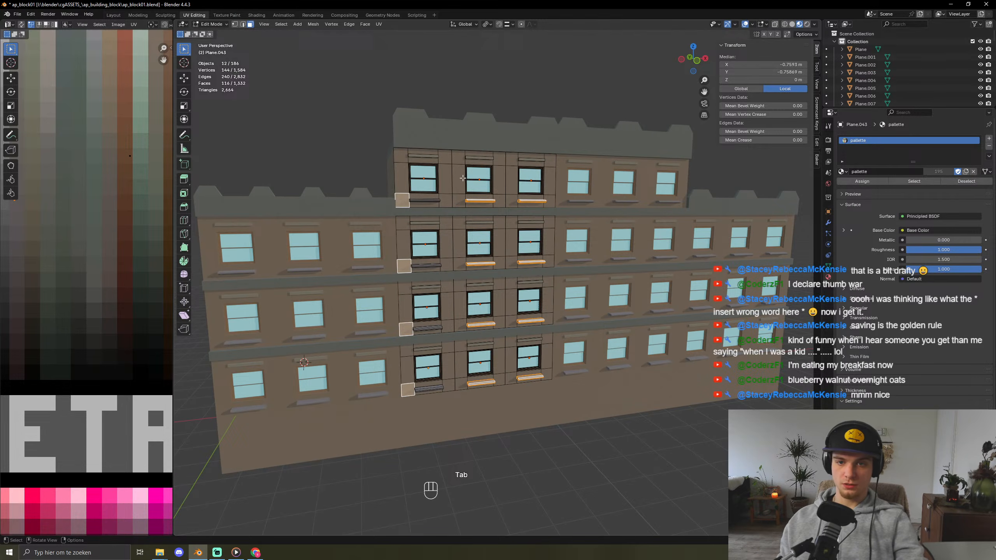
pyautogui.click(401, 154)
pyautogui.press('l')
pyautogui.press('l')
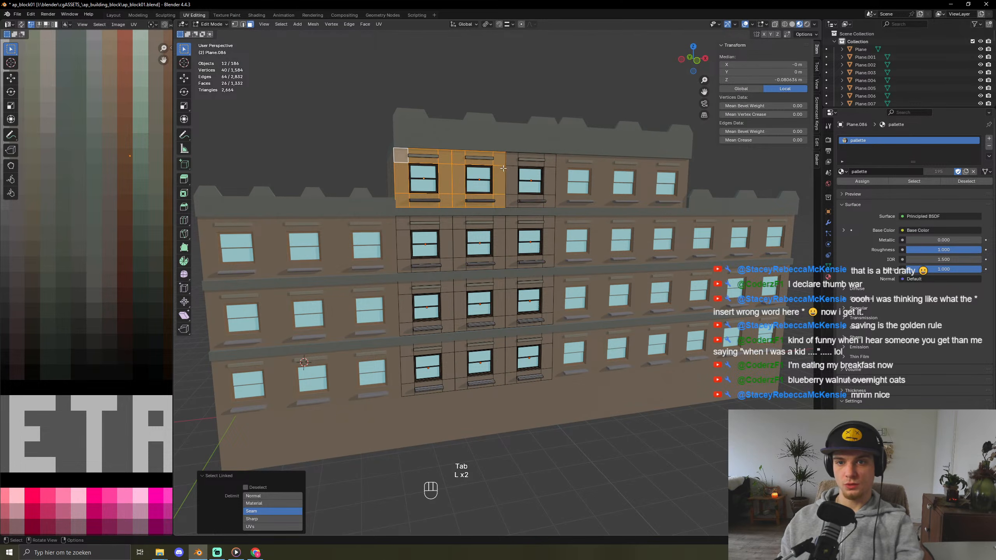
pyautogui.press('l')
pyautogui.press('l')
pyautogui.press('l')
pyautogui.click(499, 224)
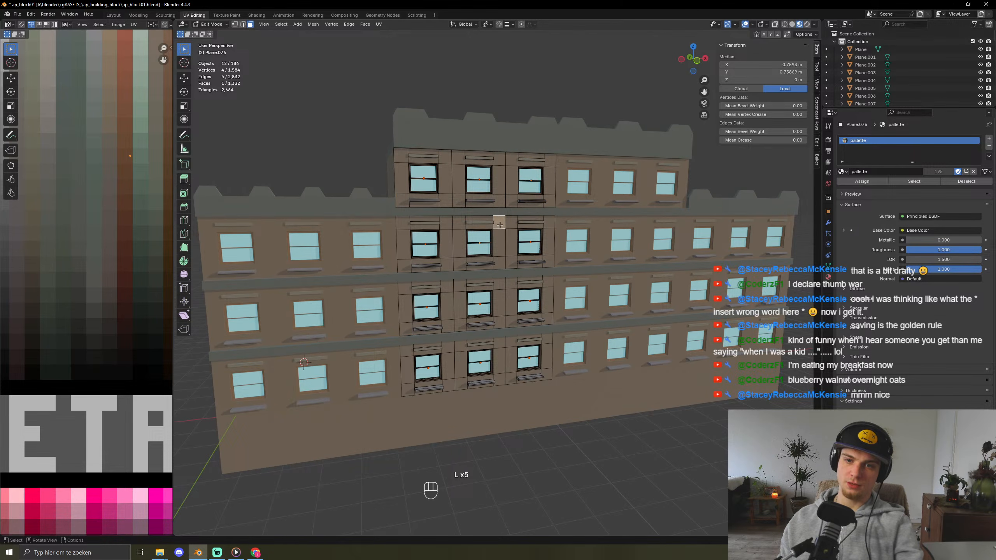
pyautogui.click(509, 223)
# - Select the linked wall faces of all twelve window modules in the three selected facade columns
pyautogui.press('l')
pyautogui.press('l')
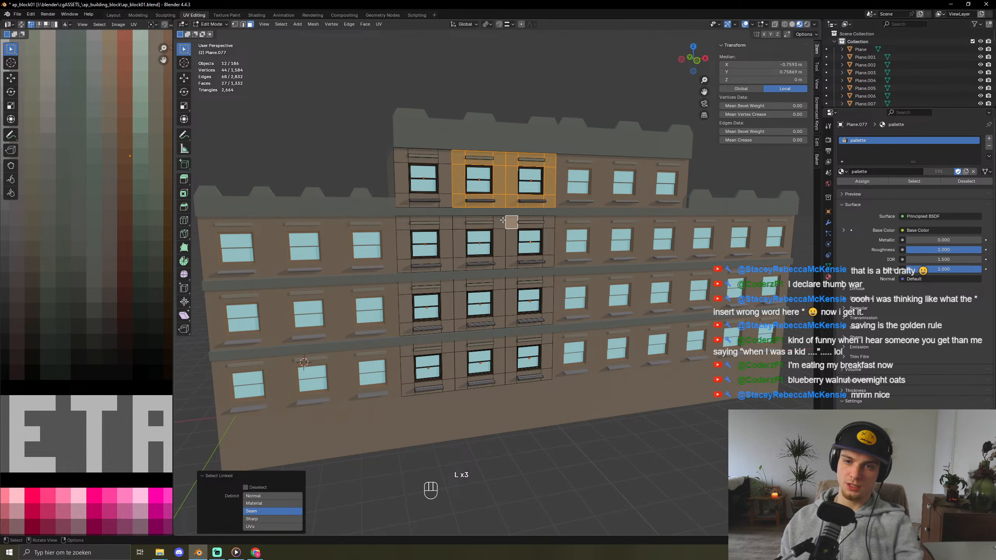
pyautogui.press('l')
pyautogui.press('l')
pyautogui.press('l')
pyautogui.press('l')
pyautogui.press('l')
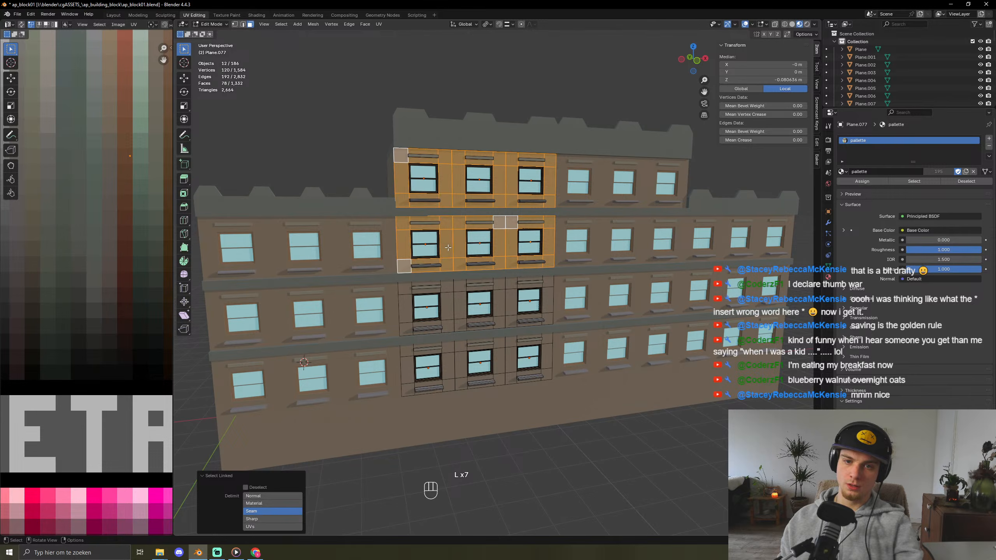
pyautogui.press('l')
pyautogui.press('l')
pyautogui.press('l')
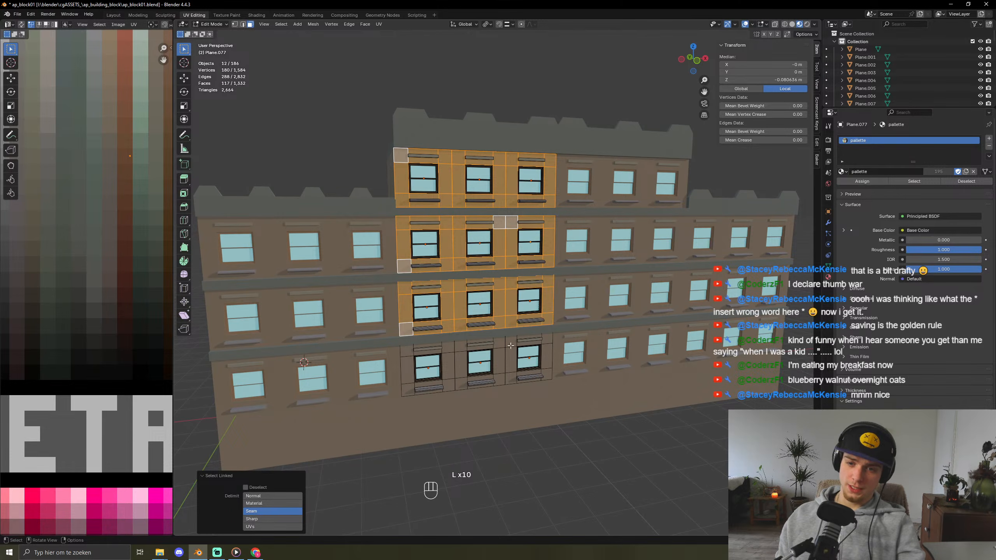
pyautogui.press('l')
pyautogui.press('l')
pyautogui.press('l')
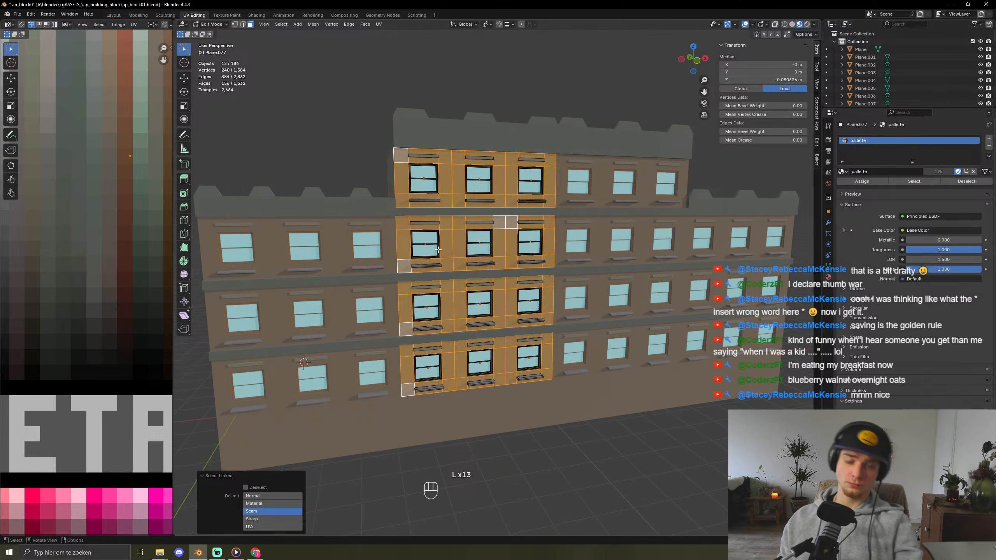
pyautogui.press('Tab')
pyautogui.press('Tab')
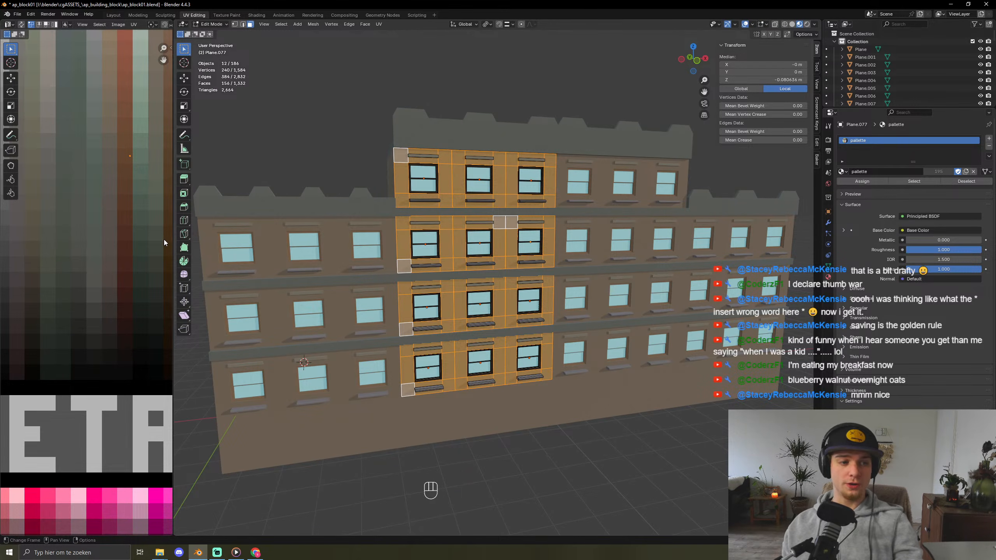
# - Try recolouring the selected walls by moving their UVs to a grey-green palette swatch, and undo the change
pyautogui.press('g')
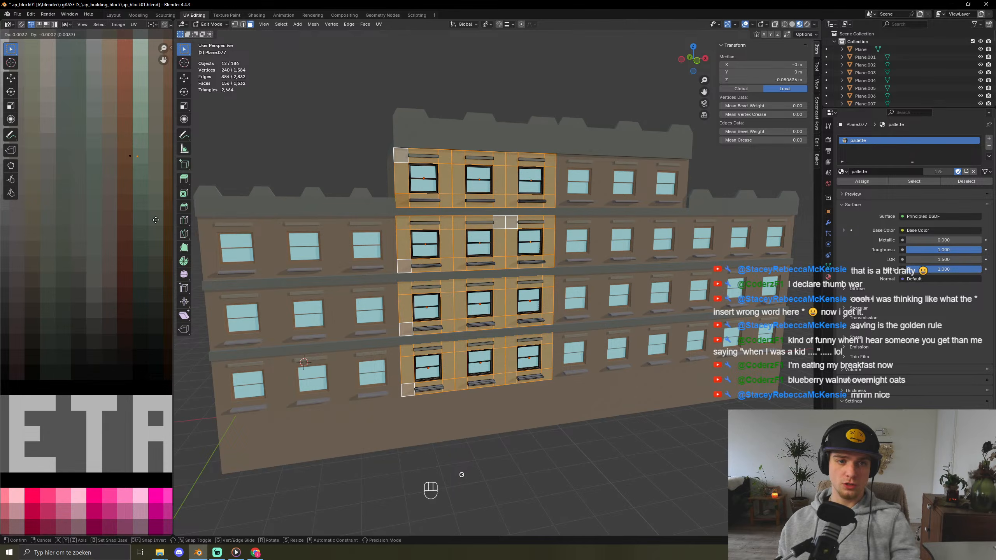
pyautogui.click(155, 224)
pyautogui.press('Tab')
pyautogui.press('Tab')
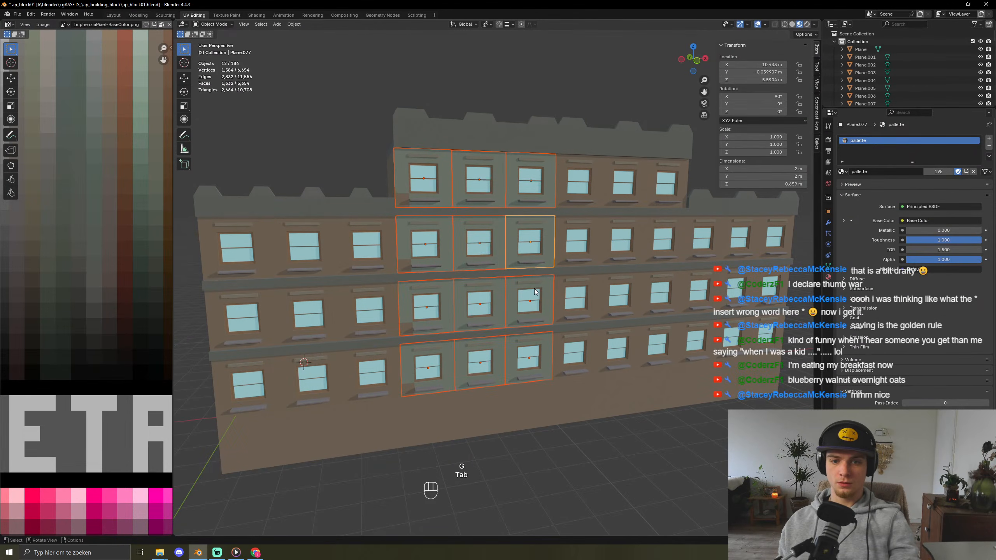
pyautogui.hotkey('ctrl', 'z')
pyautogui.press('Tab')
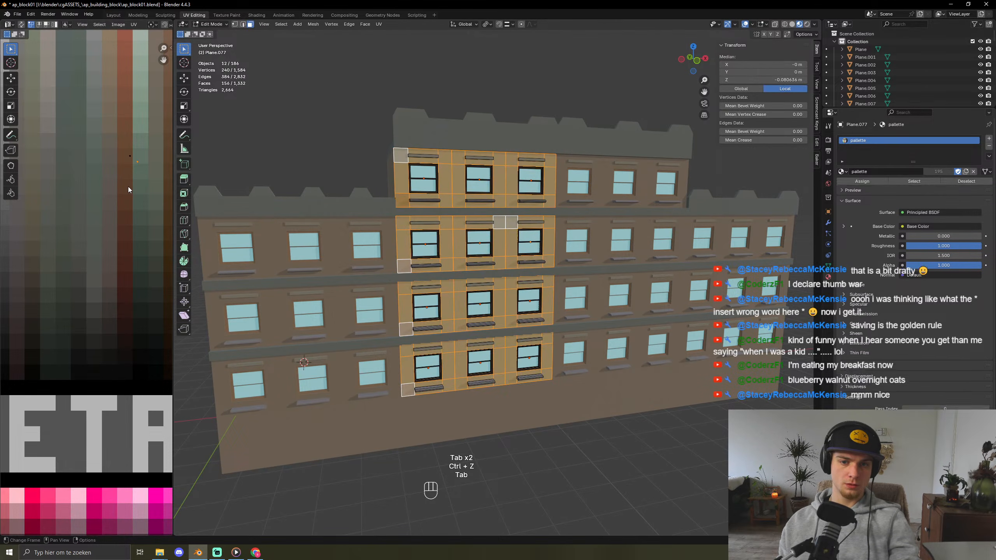
pyautogui.hotkey('ctrl', 'z')
pyautogui.hotkey('ctrl', 'z')
pyautogui.hotkey('ctrl', 'z')
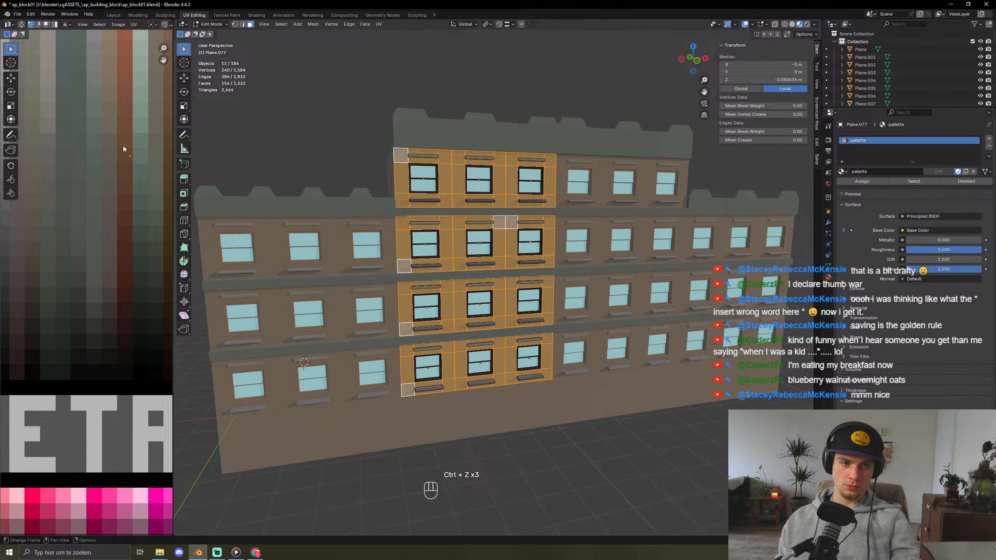
# - Try recolouring the selected walls with a darker swatch lower in the palette, check the facade, and undo the change
pyautogui.press('g')
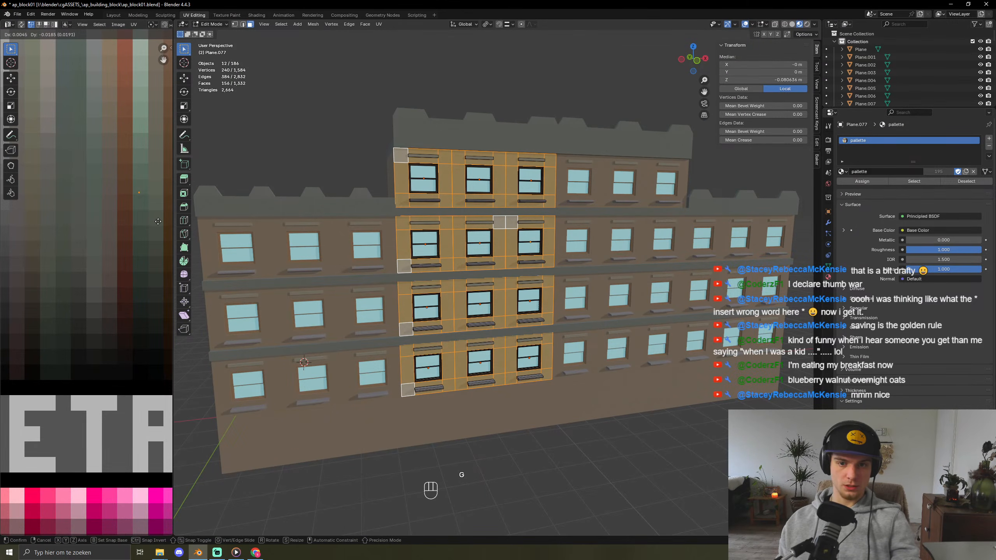
pyautogui.click(156, 256)
pyautogui.press('Tab')
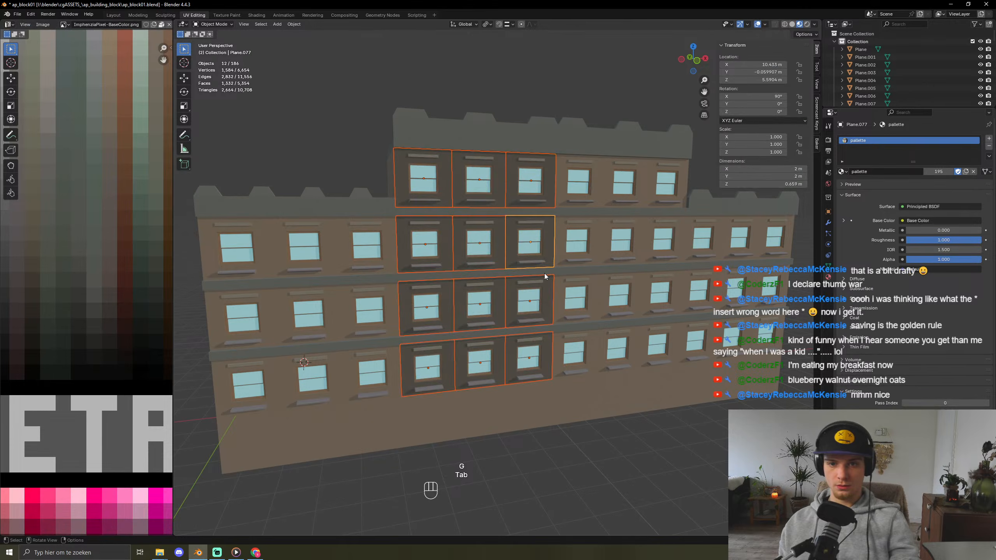
pyautogui.scroll(-4, 549, 278)
pyautogui.moveTo(602, 323); pyautogui.dragTo(582, 339, button='middle')
pyautogui.scroll(5, 608, 354)
pyautogui.hotkey('ctrl', 'z')
pyautogui.hotkey('ctrl', 'z')
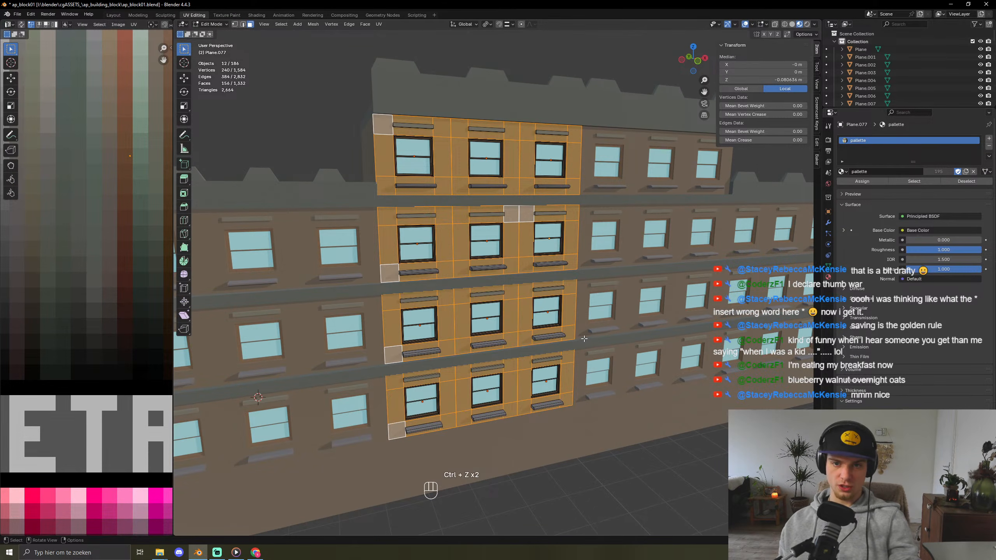
# - Add the three plain base panels beneath the selected columns to the multi-object edit, with their faces selected
pyautogui.press('Tab')
pyautogui.keyDown('shift'); pyautogui.click(424, 458); pyautogui.keyUp('shift')
pyautogui.keyDown('shift'); pyautogui.click(486, 447); pyautogui.keyUp('shift')
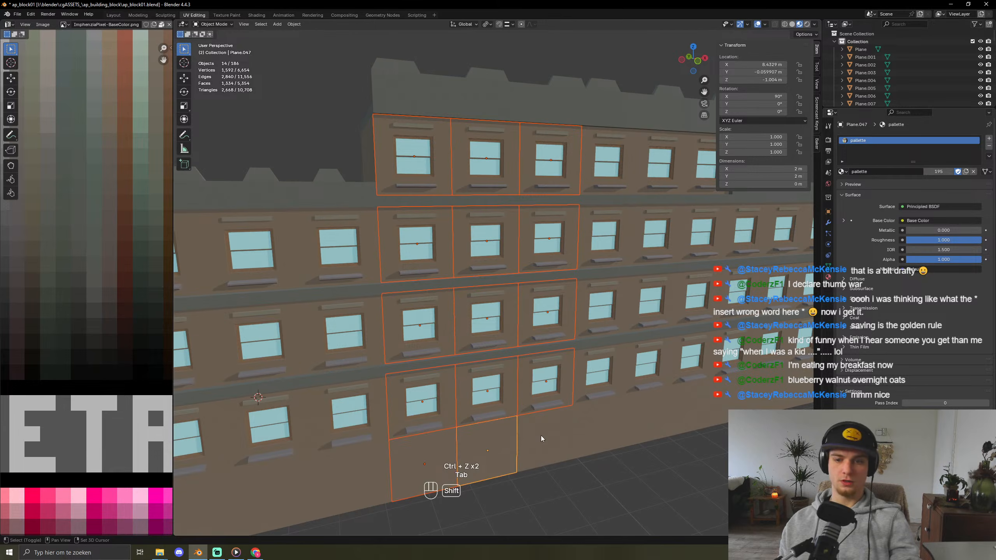
pyautogui.keyDown('shift'); pyautogui.click(543, 435); pyautogui.keyUp('shift')
pyautogui.press('Tab')
pyautogui.press('l')
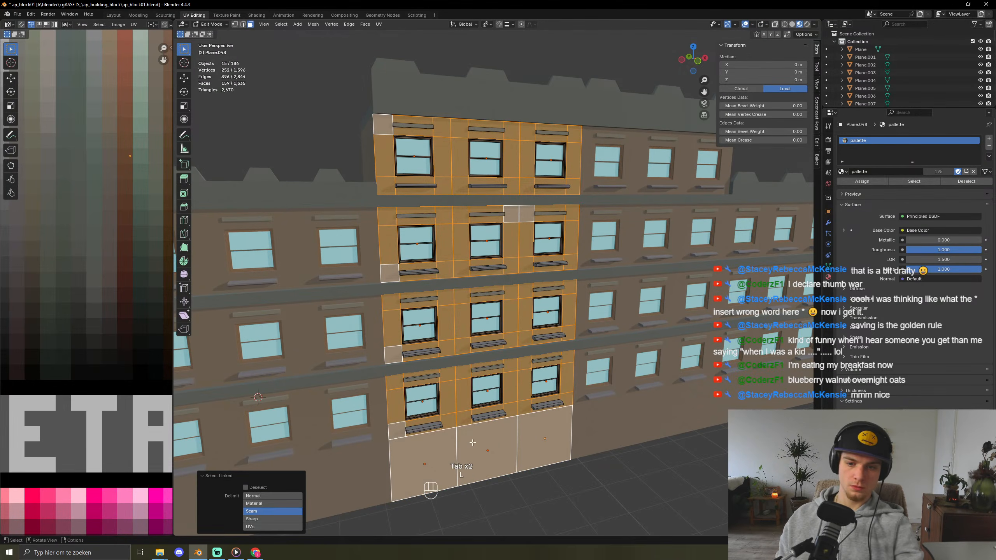
pyautogui.press('l')
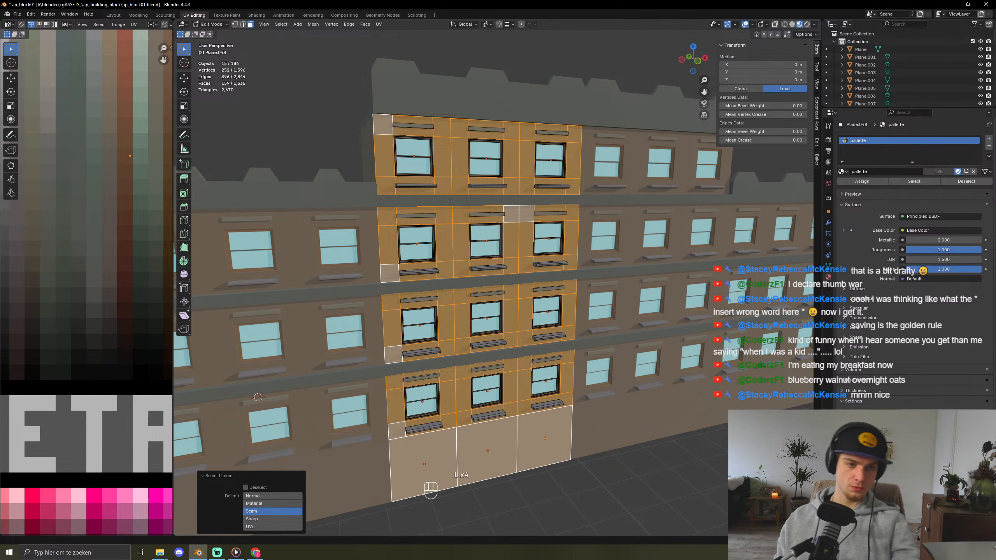
# - Move all UVs of the selected wall faces to an olive-green palette swatch and check the facade colour
pyautogui.press('a')
pyautogui.press('g')
pyautogui.click(135, 194)
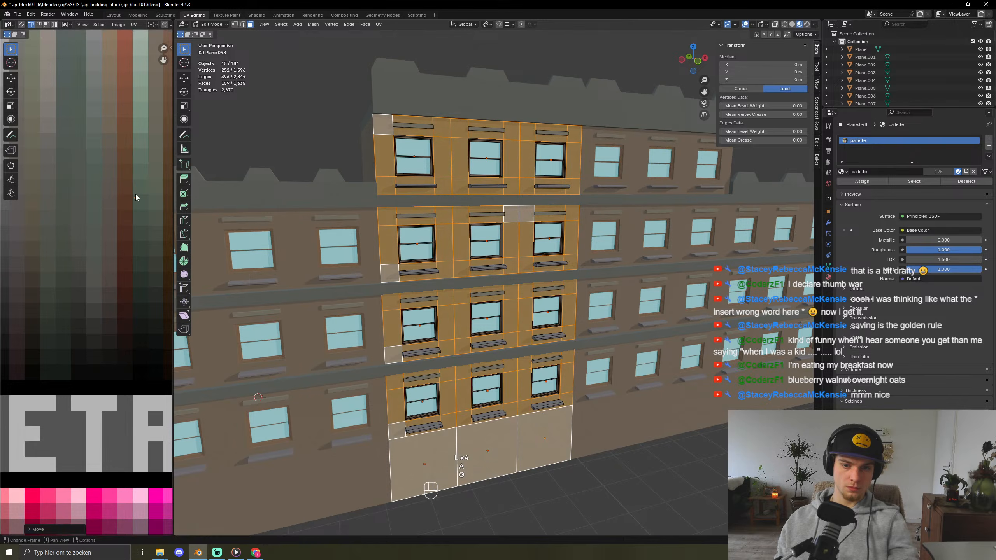
pyautogui.press('Tab')
pyautogui.scroll(-3, 400, 305)
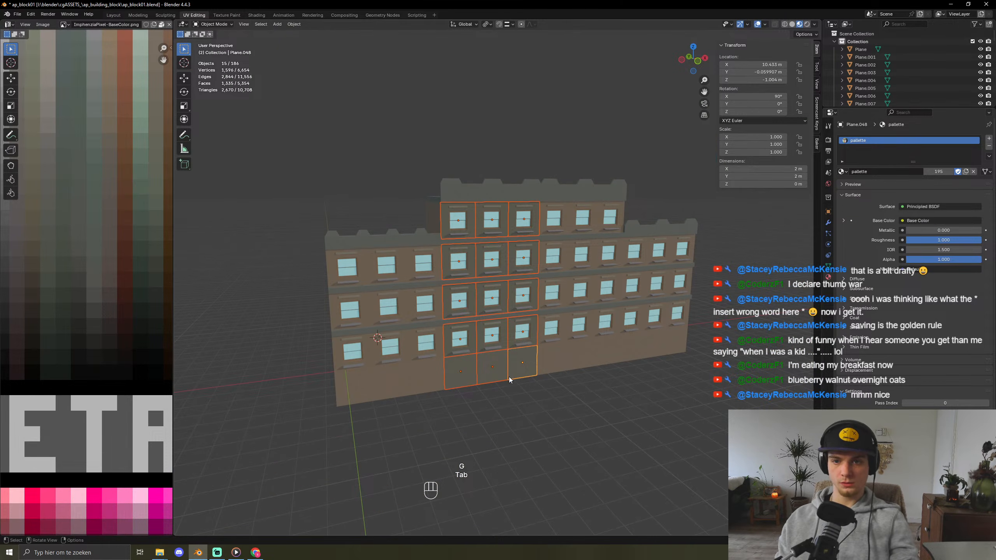
pyautogui.moveTo(510, 380); pyautogui.dragTo(600, 432, button='middle')
pyautogui.scroll(5, 593, 431)
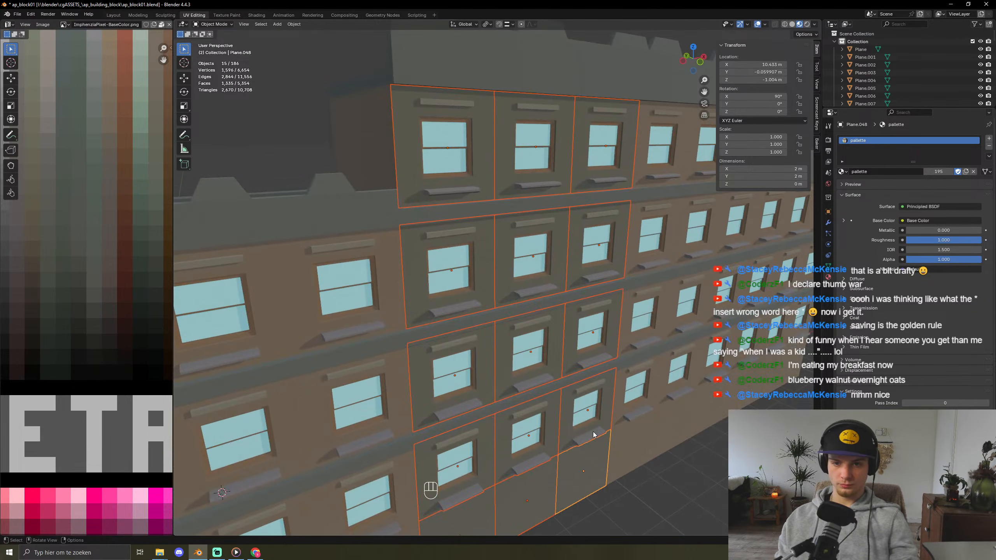
# - Move the selected walls' UVs onto the red-brown palette column and check the recoloured section from the front
pyautogui.press('Tab')
pyautogui.press('g')
pyautogui.click(126, 204)
pyautogui.press('Tab')
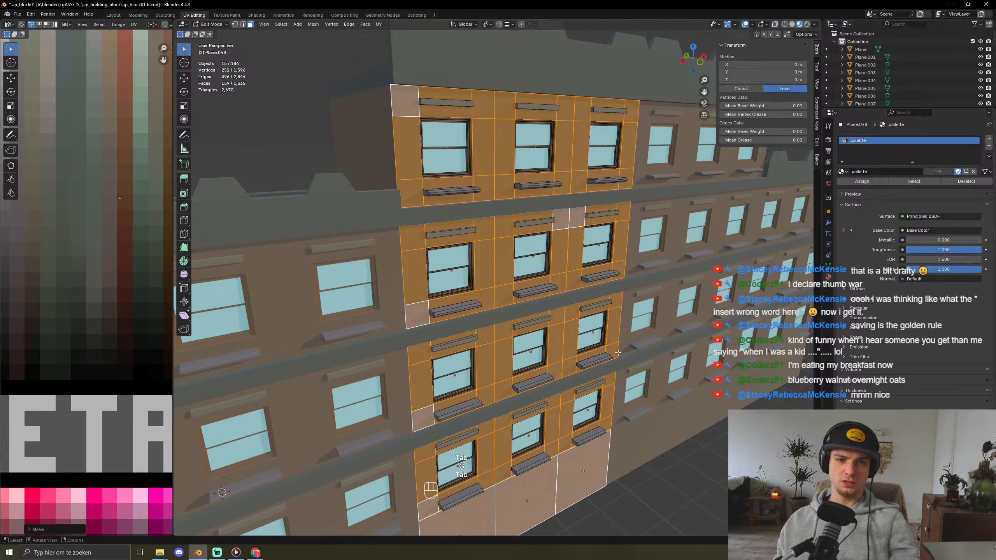
pyautogui.press('Tab')
pyautogui.moveTo(617, 353); pyautogui.dragTo(652, 343, button='middle')
pyautogui.scroll(-4, 652, 342)
pyautogui.press('g')
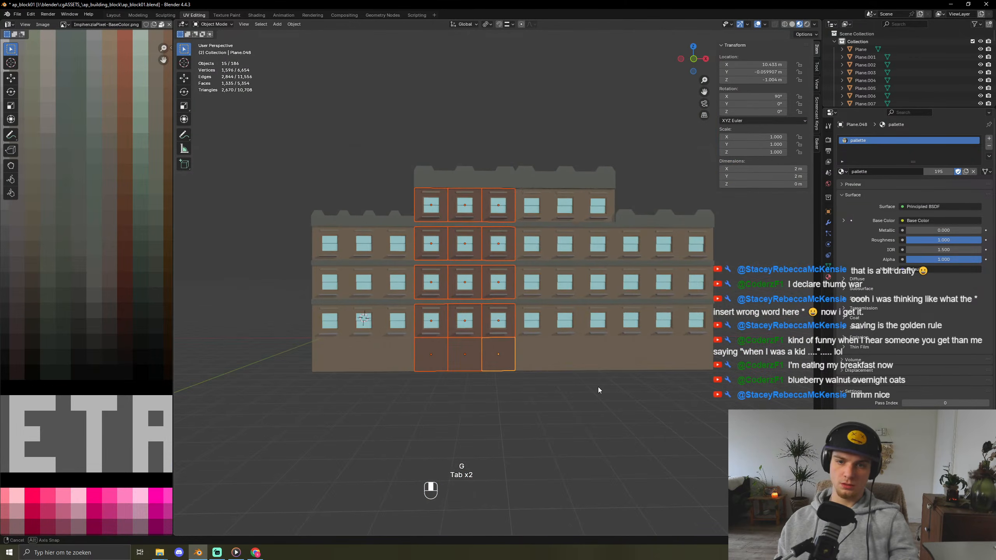
pyautogui.moveTo(599, 387)
pyautogui.mouseDown(button='middle')
pyautogui.moveTo(619, 395)
pyautogui.moveTo(602, 396)
pyautogui.mouseUp(button='middle')
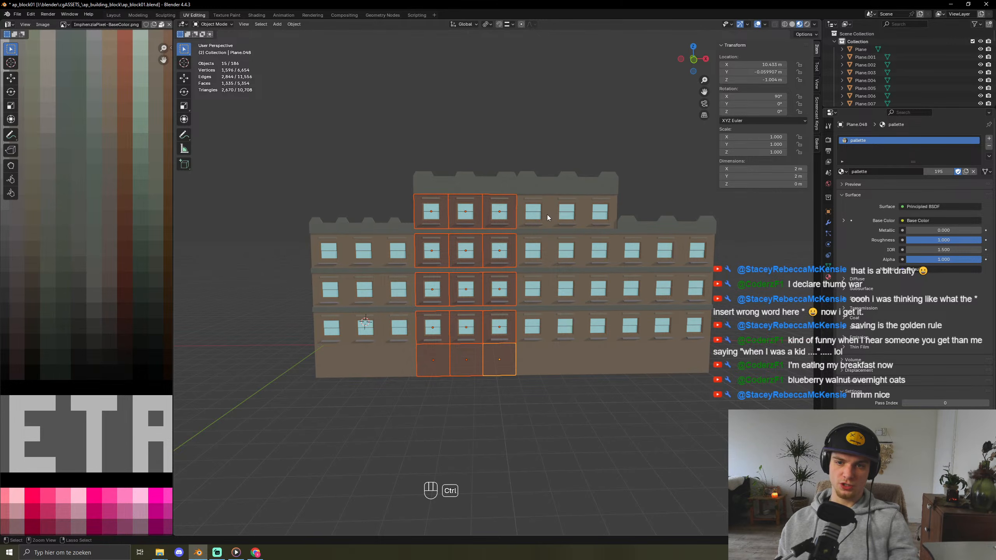
# - Undo the wall recolouring trials back to the original brown while keeping the wall faces selected
pyautogui.hotkey('ctrl', 'z')
pyautogui.hotkey('ctrl', 'z')
pyautogui.hotkey('ctrl', 'z')
pyautogui.hotkey('ctrl', 'z')
pyautogui.hotkey('ctrl', 'z')
pyautogui.hotkey('ctrl', 'z')
pyautogui.hotkey('ctrl', 'z')
pyautogui.hotkey('ctrl', 'z')
pyautogui.hotkey('ctrl', 'z')
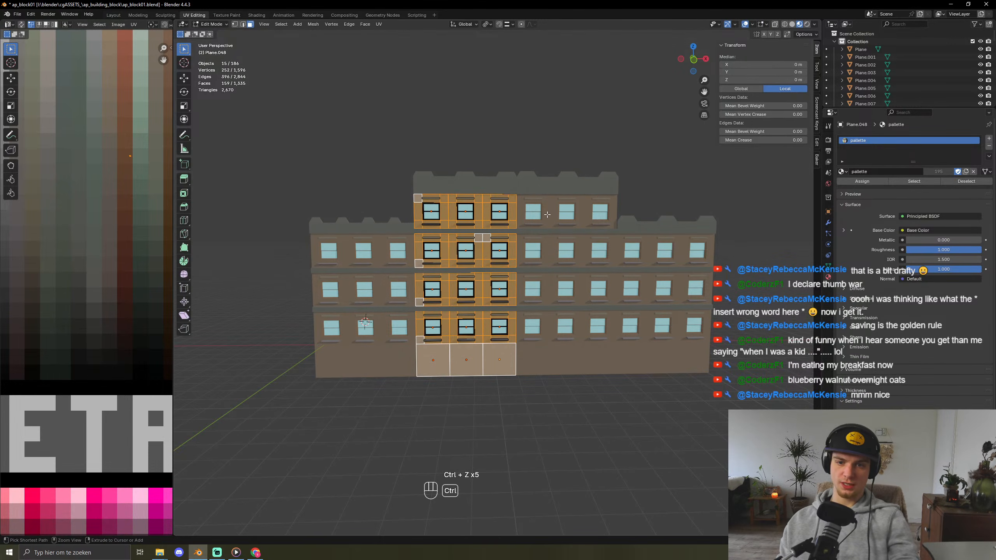
pyautogui.hotkey('ctrl', 'z')
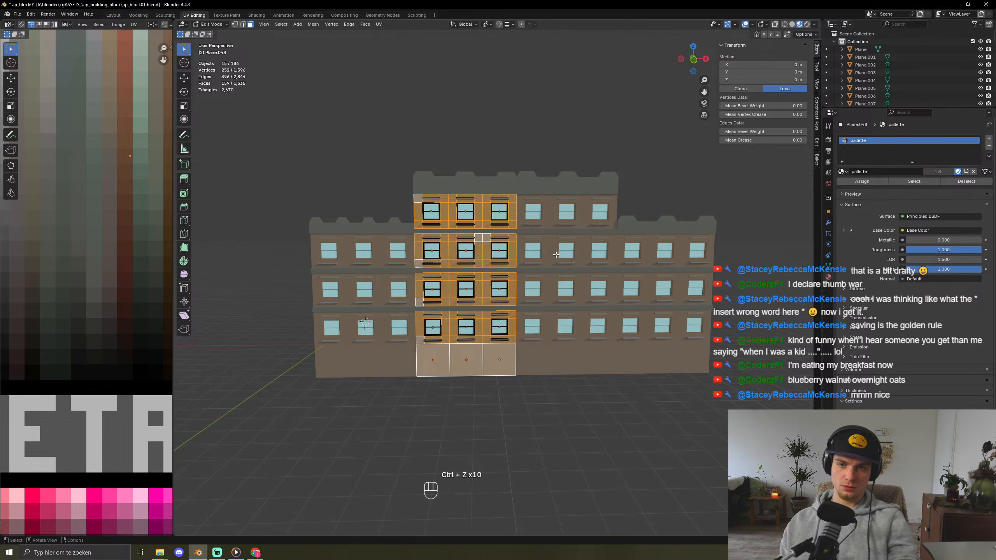
# - Add the window modules of the three right columns beneath the raised section to the object selection on the top three floors
pyautogui.press('Tab')
pyautogui.keyDown('shift'); pyautogui.click(529, 219); pyautogui.keyUp('shift')
pyautogui.keyDown('shift'); pyautogui.click(579, 219); pyautogui.keyUp('shift')
pyautogui.keyDown('shift'); pyautogui.click(600, 221); pyautogui.keyUp('shift')
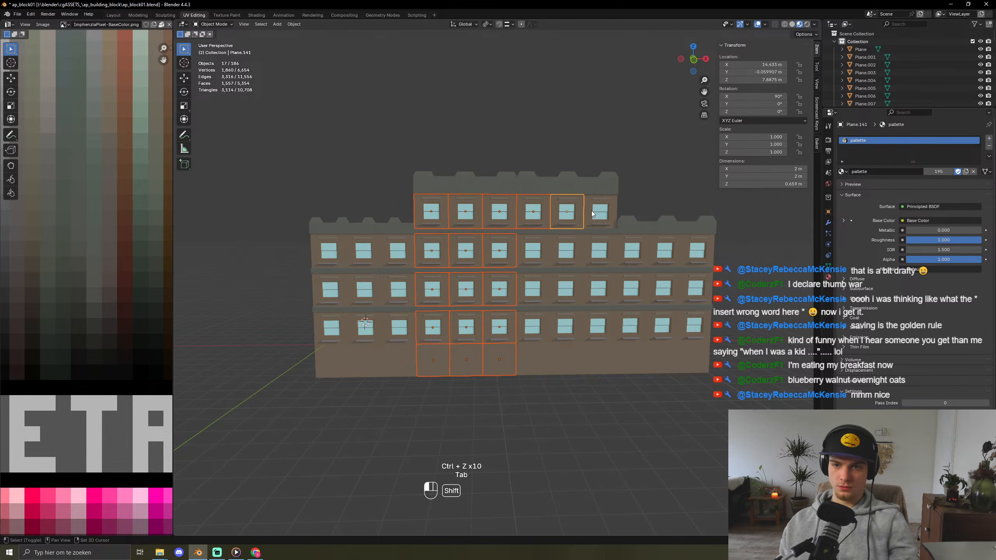
pyautogui.keyDown('shift'); pyautogui.click(597, 253); pyautogui.keyUp('shift')
pyautogui.keyDown('shift'); pyautogui.click(562, 258); pyautogui.keyUp('shift')
pyautogui.keyDown('shift'); pyautogui.click(538, 257); pyautogui.keyUp('shift')
pyautogui.keyDown('shift'); pyautogui.click(539, 287); pyautogui.keyUp('shift')
pyautogui.keyDown('shift'); pyautogui.click(582, 287); pyautogui.keyUp('shift')
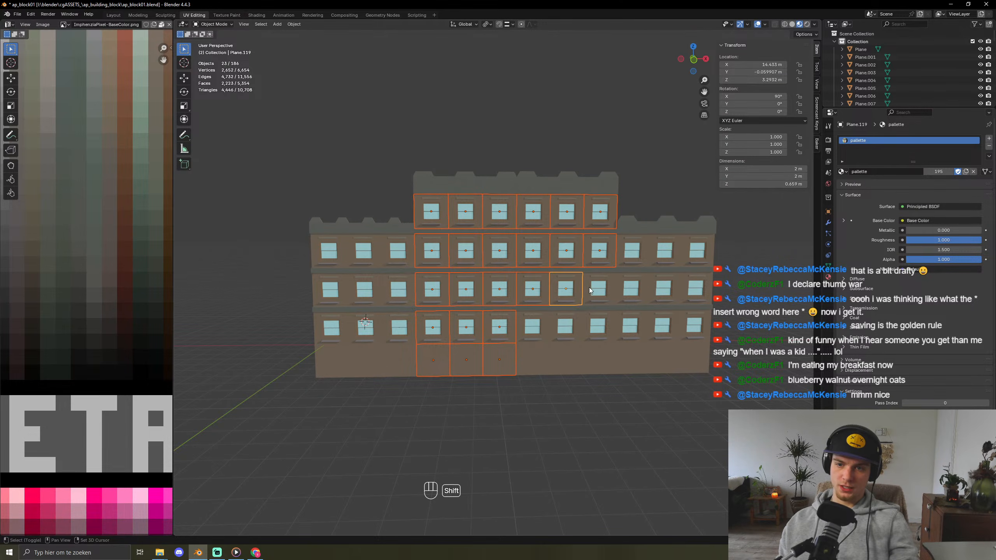
pyautogui.keyDown('shift'); pyautogui.click(589, 287); pyautogui.keyUp('shift')
# - Add those columns' lowest-floor window modules and plain base panels to the selection, and enter Edit Mode
pyautogui.keyDown('shift'); pyautogui.click(597, 359); pyautogui.keyUp('shift')
pyautogui.keyDown('shift'); pyautogui.click(565, 359); pyautogui.keyUp('shift')
pyautogui.keyDown('shift'); pyautogui.click(565, 327); pyautogui.keyUp('shift')
pyautogui.keyDown('shift'); pyautogui.click(533, 334); pyautogui.keyUp('shift')
pyautogui.keyDown('shift'); pyautogui.moveTo(534, 334); pyautogui.dragTo(589, 373); pyautogui.keyUp('shift')
pyautogui.moveTo(569, 378); pyautogui.dragTo(582, 359, button='middle')
pyautogui.hotkey('ctrl', 'z')
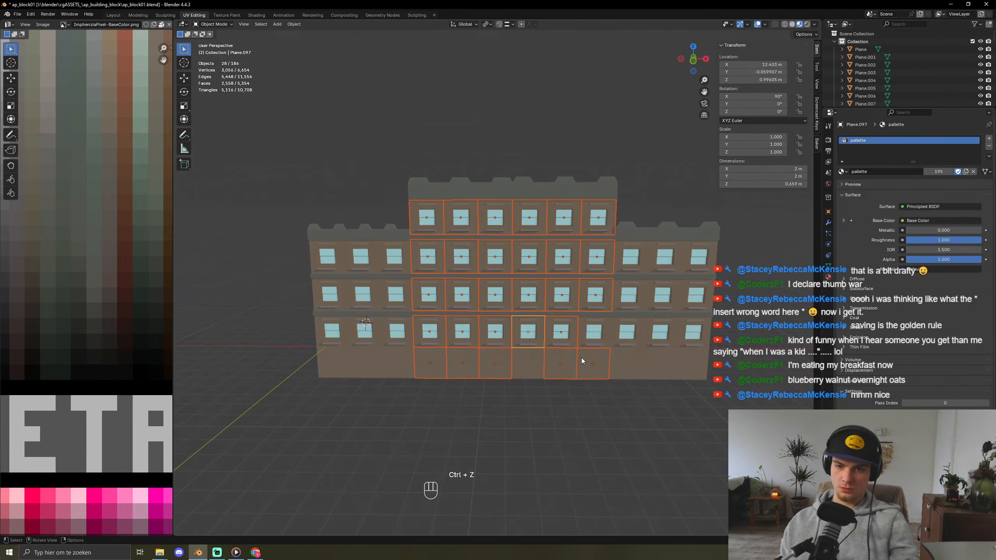
pyautogui.keyDown('shift'); pyautogui.click(534, 361); pyautogui.keyUp('shift')
pyautogui.keyDown('shift'); pyautogui.click(603, 330); pyautogui.keyUp('shift')
pyautogui.press('Tab')
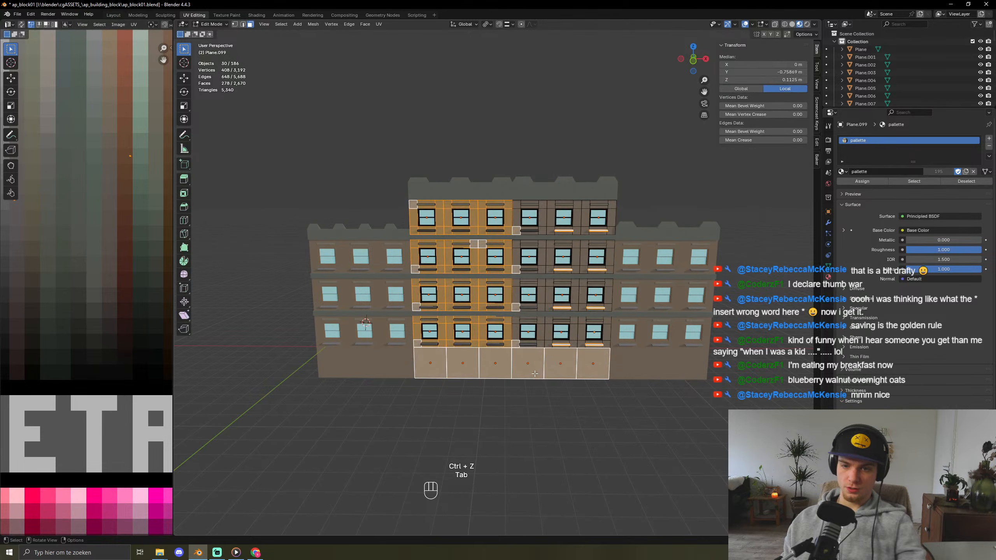
pyautogui.press('l')
pyautogui.press('l')
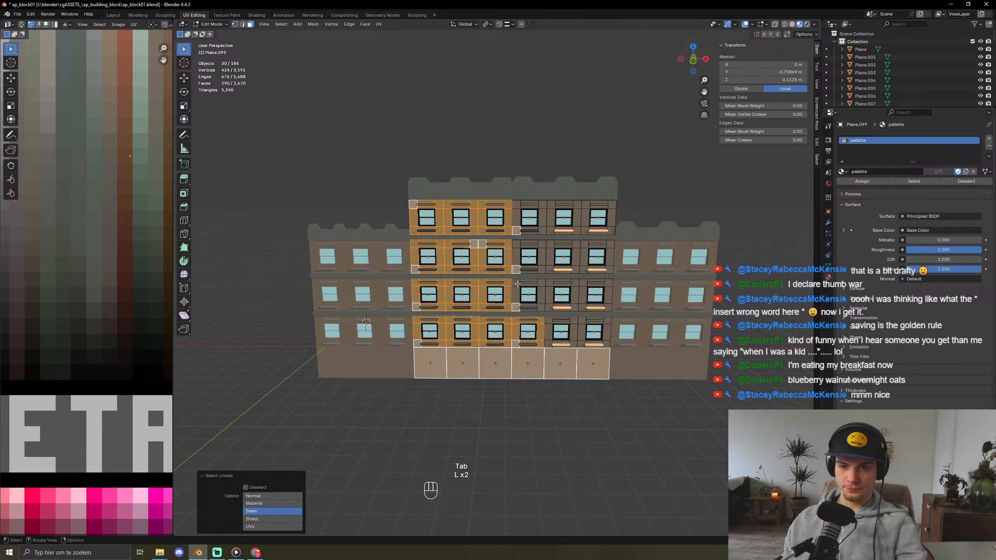
pyautogui.press('l')
pyautogui.press('l')
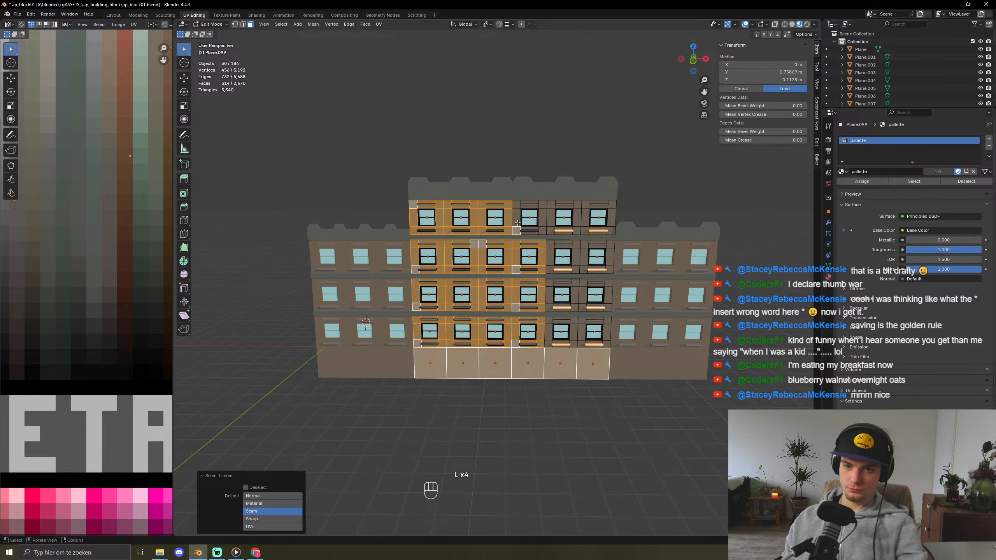
pyautogui.press('l')
# - Clear the face selection and select the linked wall faces of every window module on the raised section's top two floors
pyautogui.click(654, 120)
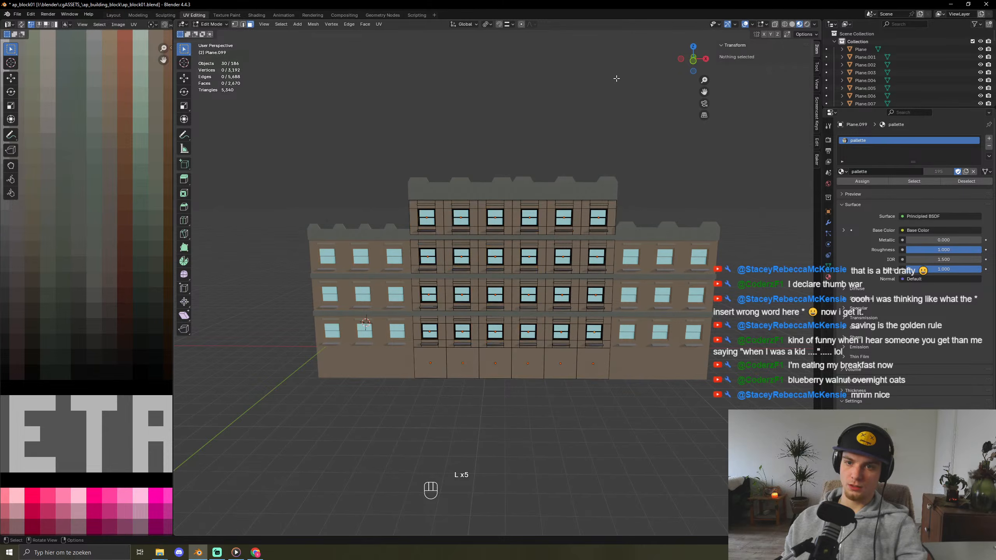
pyautogui.scroll(7, 611, 90)
pyautogui.scroll(-4, 590, 130)
pyautogui.press('l')
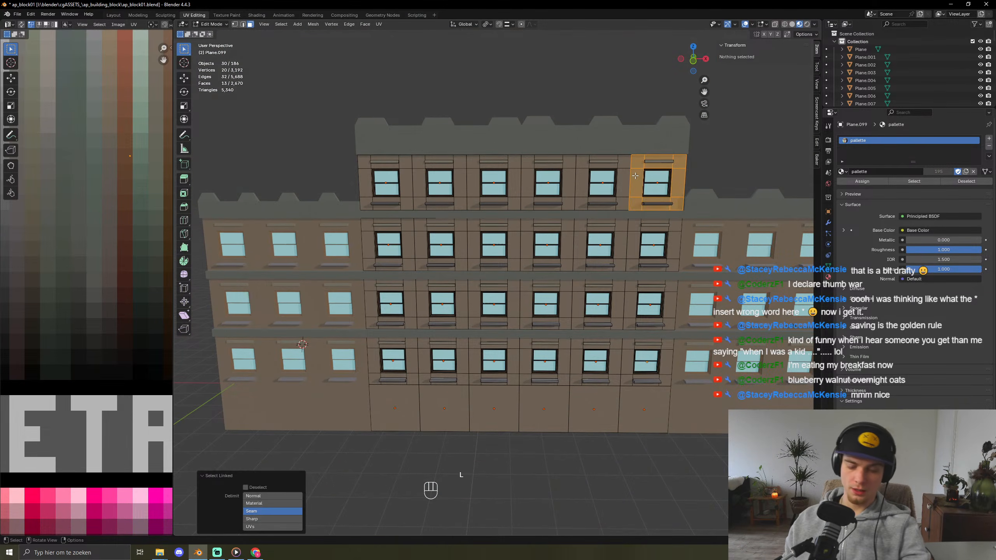
pyautogui.press('l')
pyautogui.press('l')
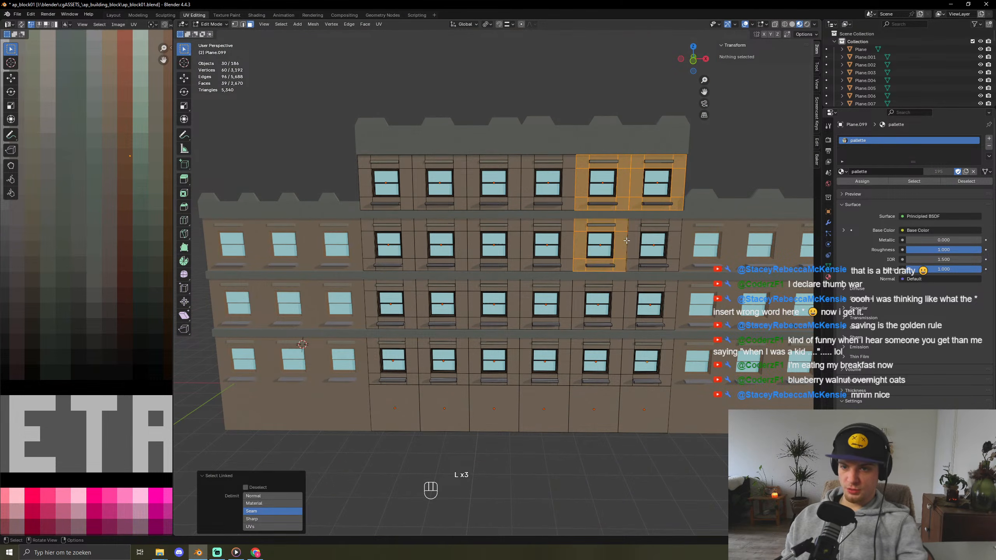
pyautogui.press('l')
pyautogui.press('l')
pyautogui.press('l')
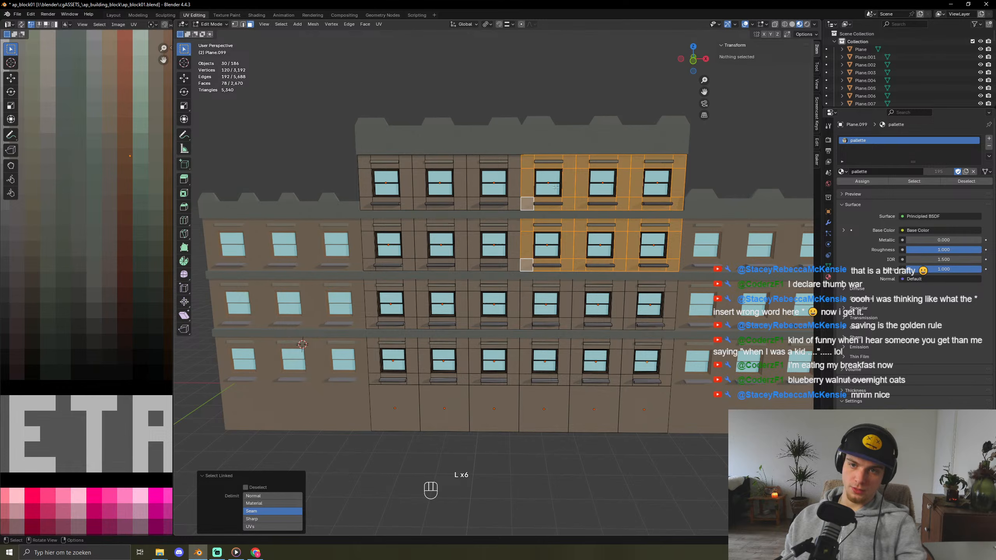
pyautogui.press('l')
pyautogui.press('l')
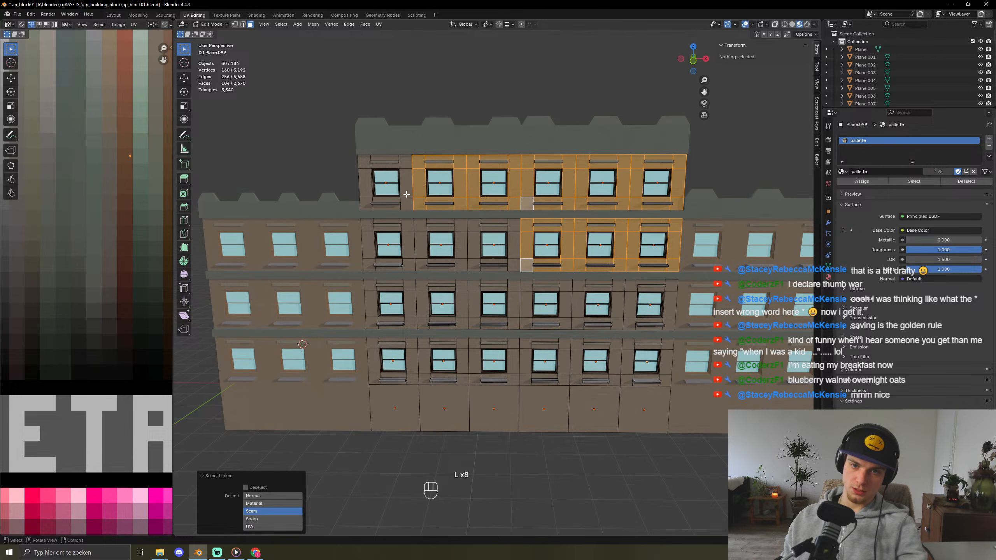
pyautogui.press('l')
pyautogui.press('l')
pyautogui.press('l')
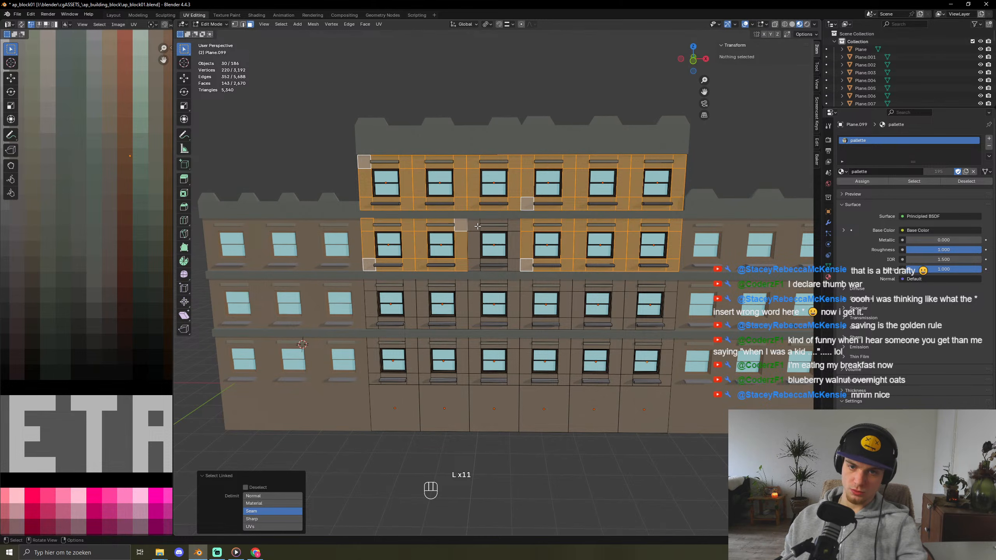
pyautogui.press('l')
# - Add the linked wall faces of all window modules on the section's two lower window floors to the selection
pyautogui.press('l')
pyautogui.press('l')
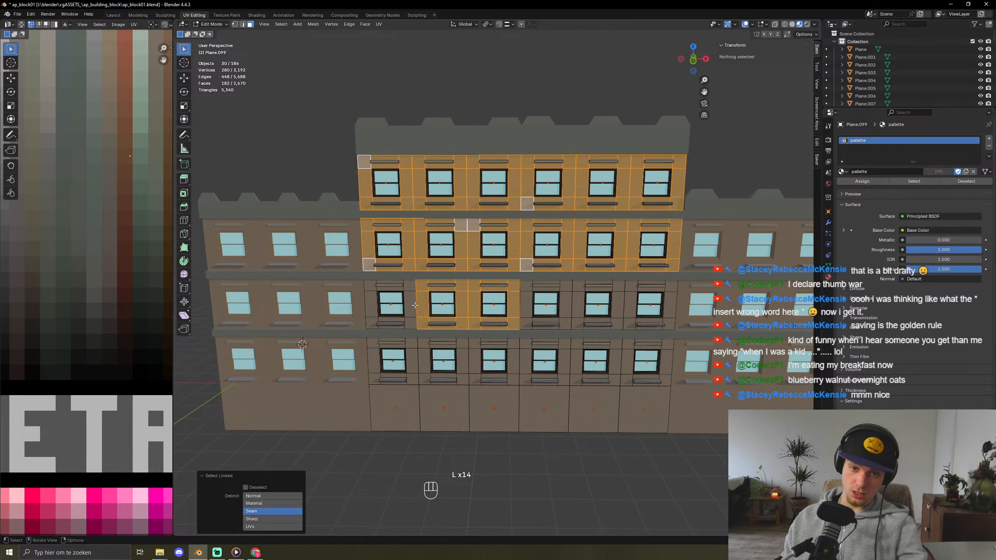
pyautogui.press('l')
pyautogui.press('l')
pyautogui.press('l')
pyautogui.press('l')
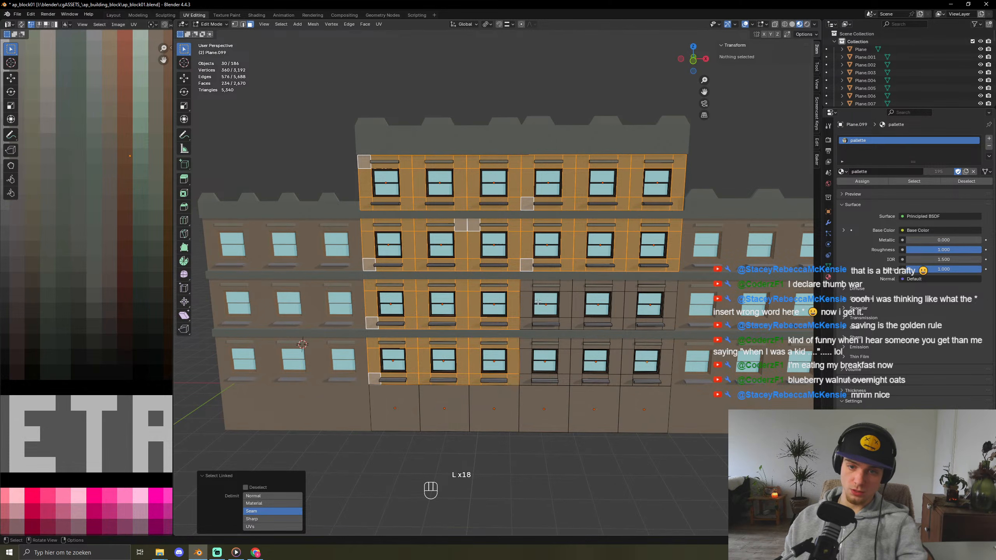
pyautogui.press('l')
pyautogui.press('l')
pyautogui.press('l')
pyautogui.press('l')
pyautogui.press('l')
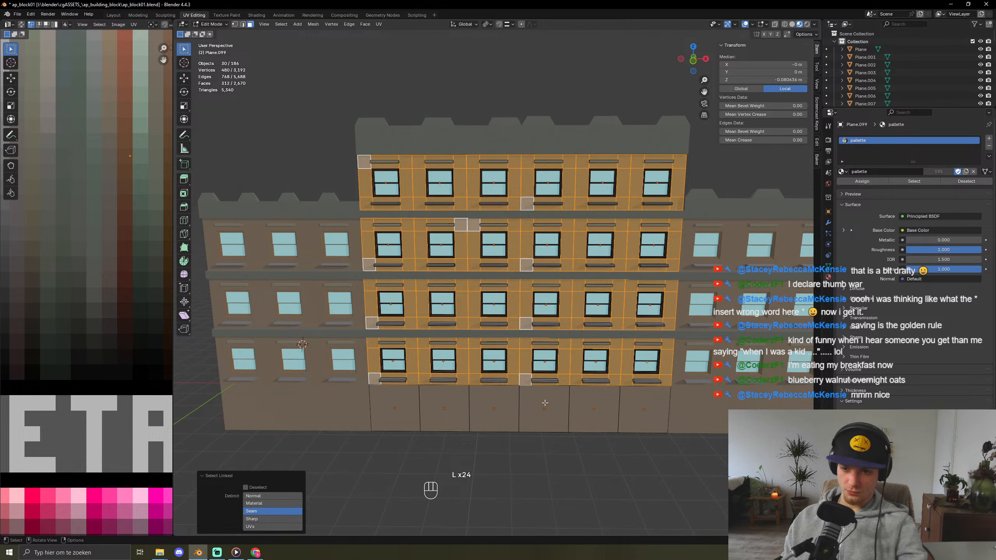
# - Add the six plain base panels beneath the section's window columns to the face selection
pyautogui.press('l')
pyautogui.press('l')
pyautogui.press('l')
pyautogui.press('l')
pyautogui.press('l')
pyautogui.press('l')
pyautogui.press('l')
pyautogui.press('l')
pyautogui.press('l')
pyautogui.press('l')
pyautogui.press('l')
pyautogui.press('l')
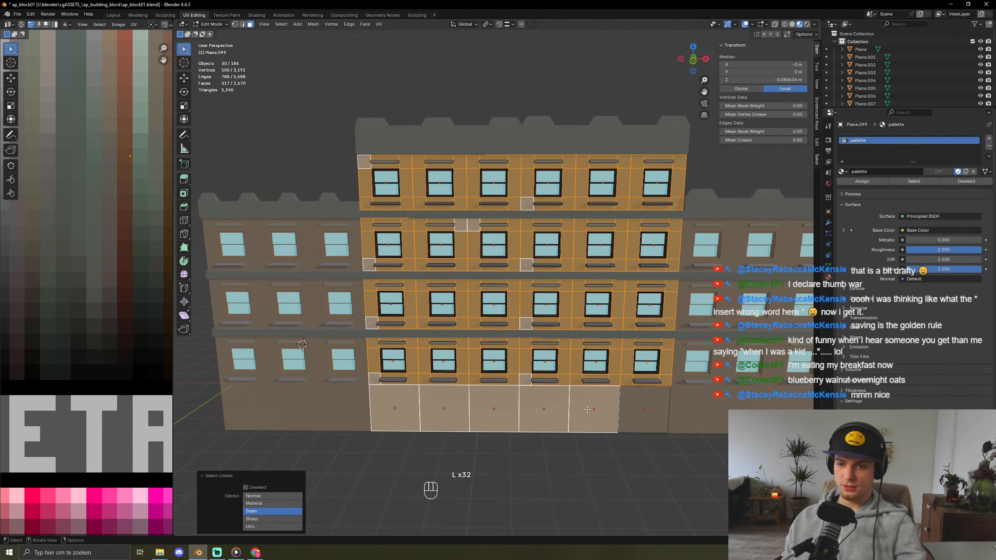
# - Move the selected walls' UVs onto a darker swatch in the red-brown palette column, return to Object Mode and deselect everything
pyautogui.moveTo(552, 376)
pyautogui.mouseDown(button='middle')
pyautogui.moveTo(451, 377)
pyautogui.moveTo(566, 376)
pyautogui.mouseUp(button='middle')
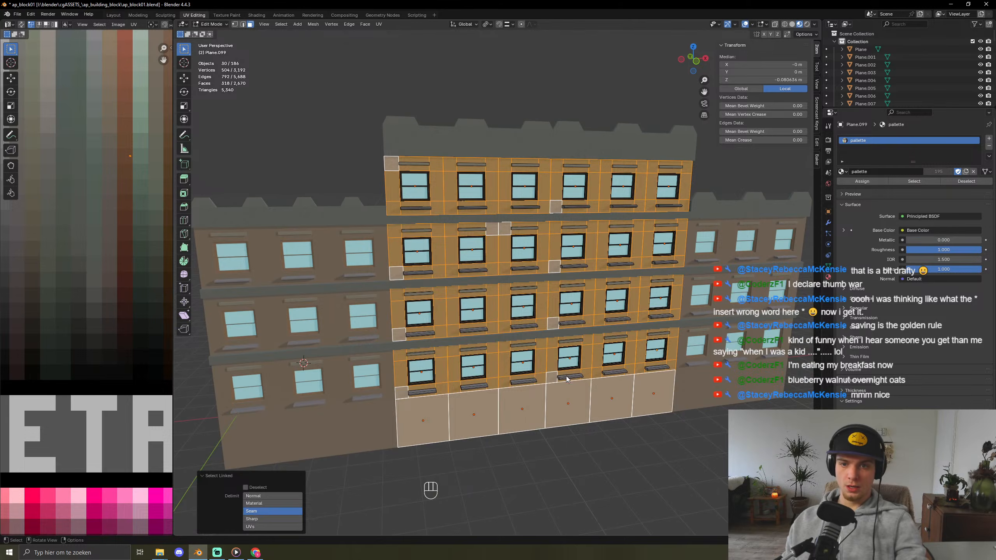
pyautogui.press('Tab')
pyautogui.press('Tab')
pyautogui.press('a')
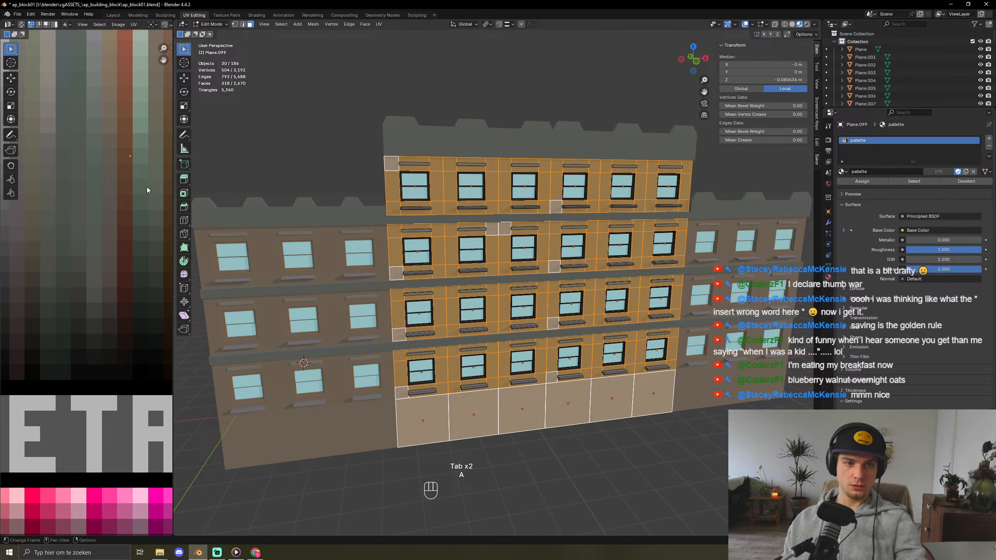
pyautogui.press('g')
pyautogui.click(150, 254)
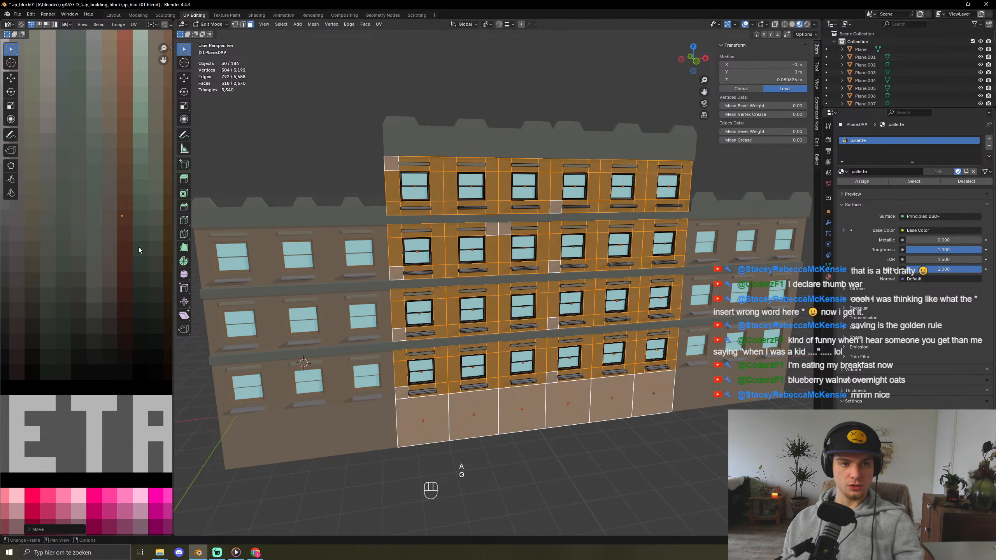
pyautogui.press('Tab')
pyautogui.scroll(-3, 549, 353)
pyautogui.click(571, 419)
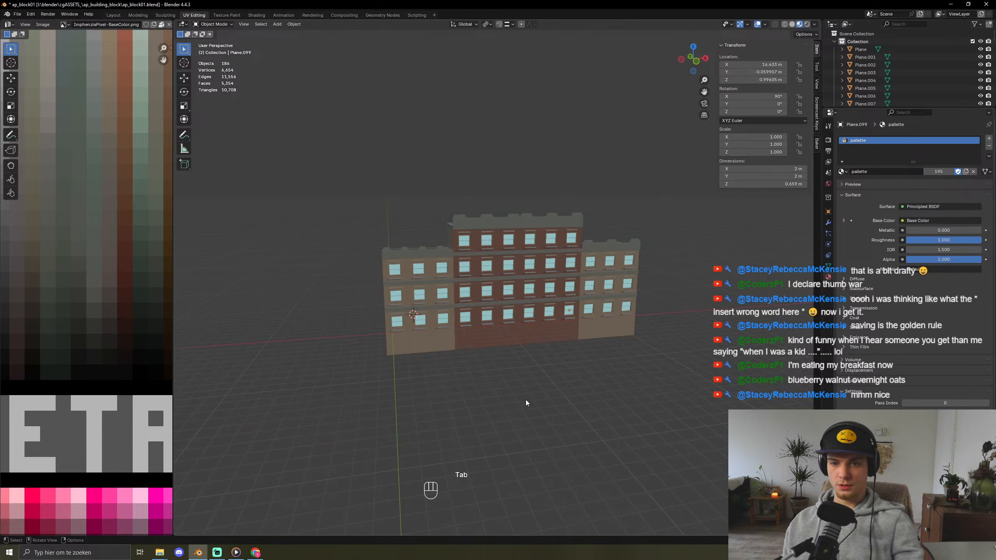
# - From the front view, duplicate the full row of base panels and lower the copies vertically below the building
pyautogui.moveTo(492, 384); pyautogui.dragTo(504, 409, button='middle')
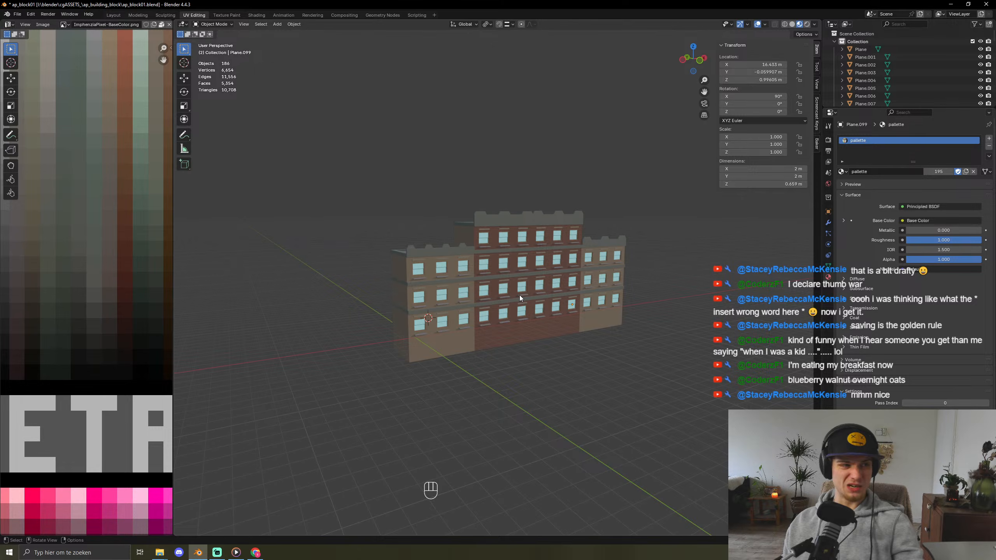
pyautogui.scroll(5, 508, 301)
pyautogui.moveTo(501, 395); pyautogui.dragTo(489, 390, button='middle')
pyautogui.scroll(-3, 488, 391)
pyautogui.scroll(-2, 489, 391)
pyautogui.press('KP_1')
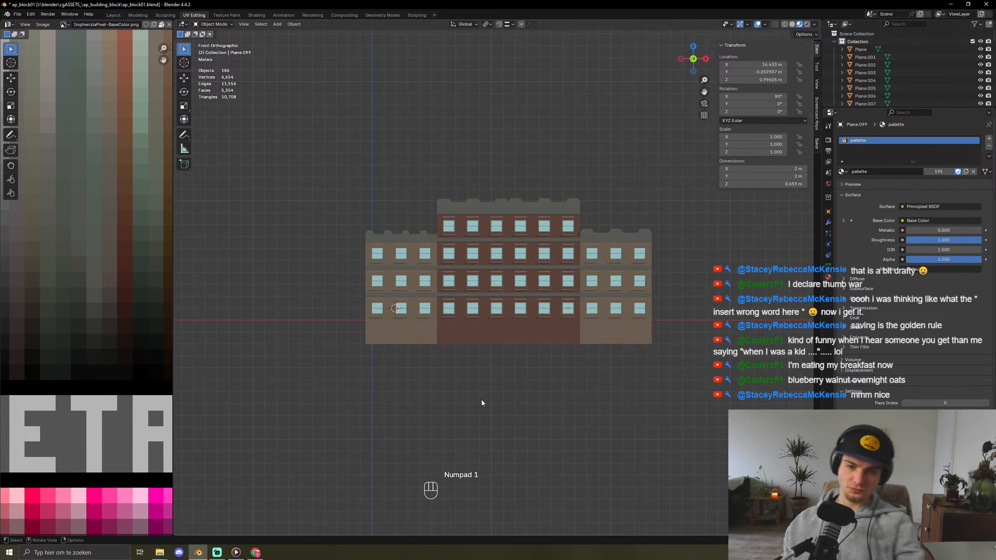
pyautogui.moveTo(307, 327); pyautogui.dragTo(771, 439)
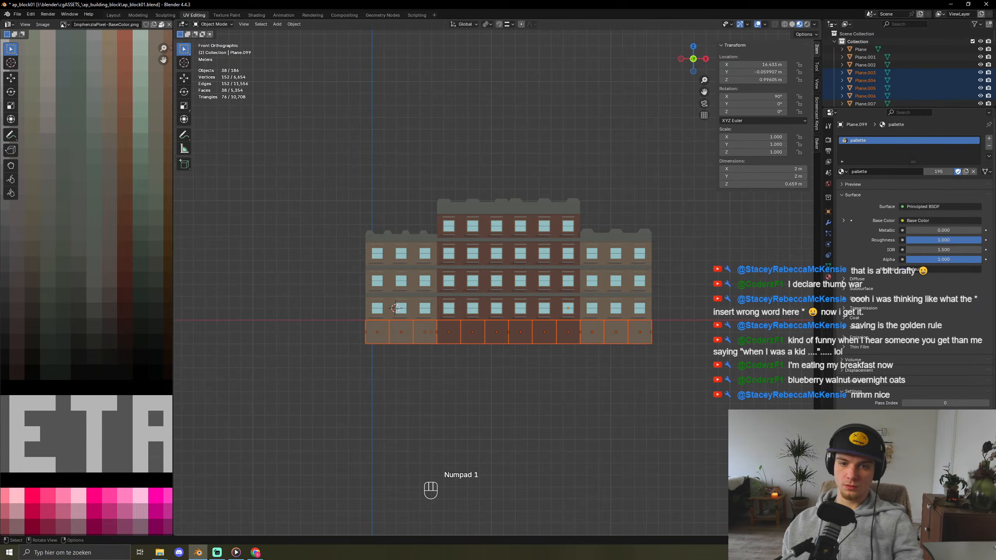
pyautogui.hotkey('shift', 'd')
pyautogui.press('z')
pyautogui.click(652, 353)
pyautogui.press('g')
pyautogui.press('z')
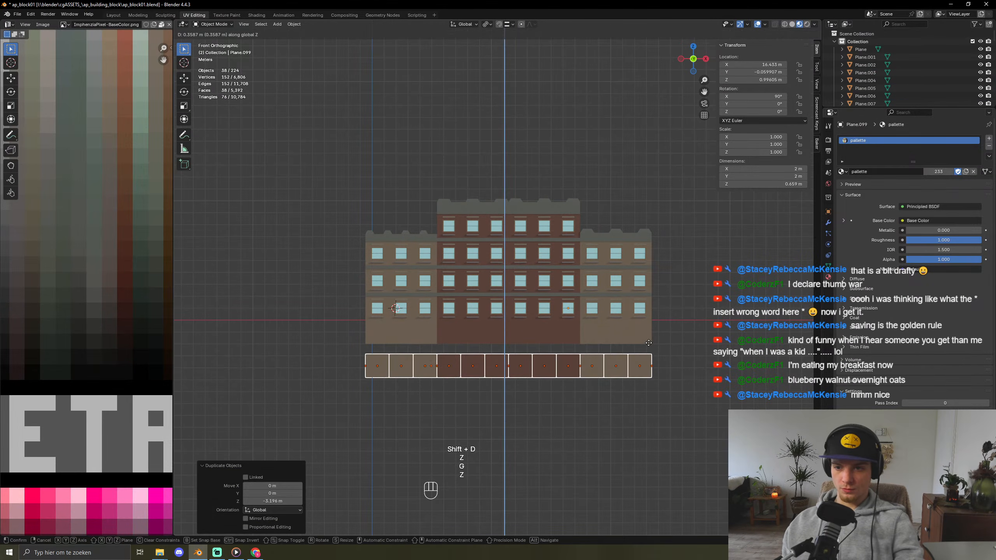
pyautogui.rightClick(649, 343)
# - Enable snapping and move the duplicated panel row vertically so it meets the bottom edge of the original base row
pyautogui.hotkey('shift', 'Tab')
pyautogui.press('g')
pyautogui.press('z')
pyautogui.click(651, 345)
pyautogui.moveTo(662, 386)
pyautogui.mouseDown(button='middle')
pyautogui.moveTo(620, 406)
pyautogui.moveTo(553, 389)
pyautogui.moveTo(651, 375)
pyautogui.mouseUp(button='middle')
pyautogui.click(628, 393)
pyautogui.moveTo(563, 447); pyautogui.dragTo(613, 435, button='middle')
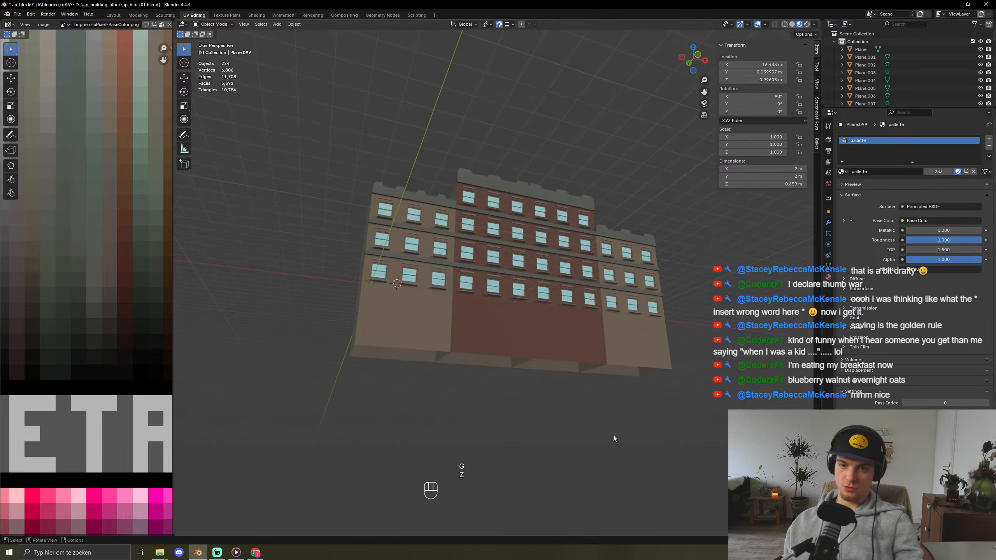
# - Examine the extended ground floor from several angles, checking individual lower base panels in the brown and red sections
pyautogui.moveTo(477, 258); pyautogui.dragTo(469, 281, button='middle')
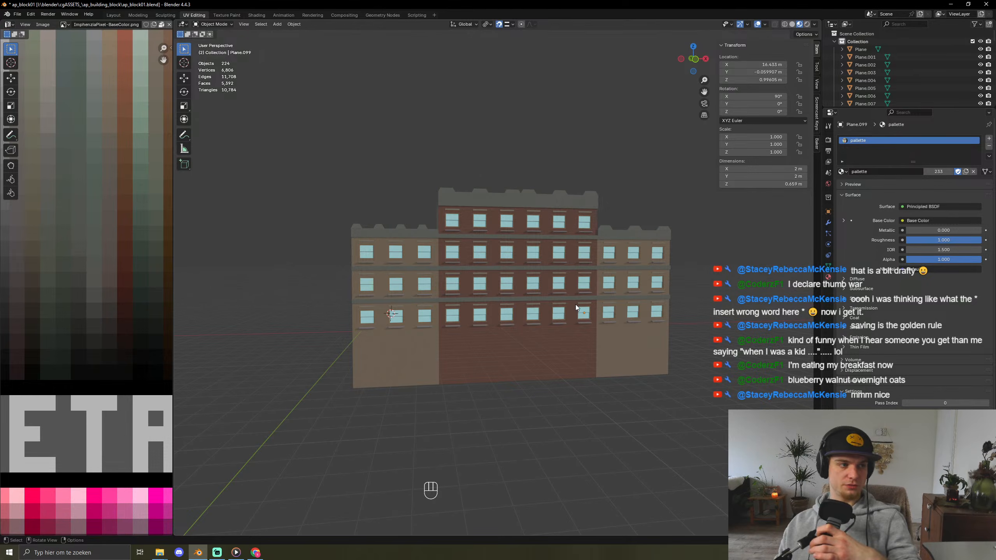
pyautogui.moveTo(431, 243); pyautogui.dragTo(434, 280, button='middle')
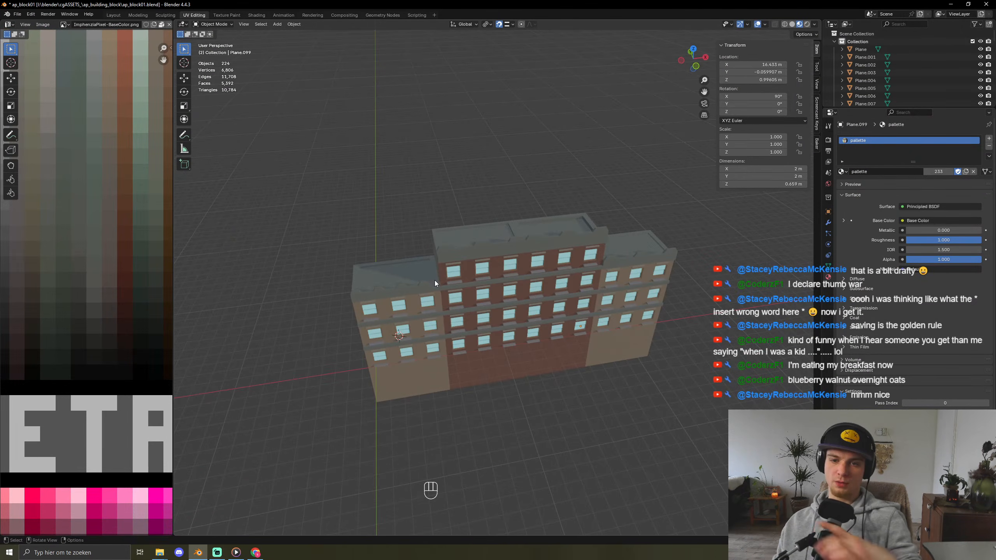
pyautogui.scroll(4, 434, 280)
pyautogui.scroll(-2, 435, 280)
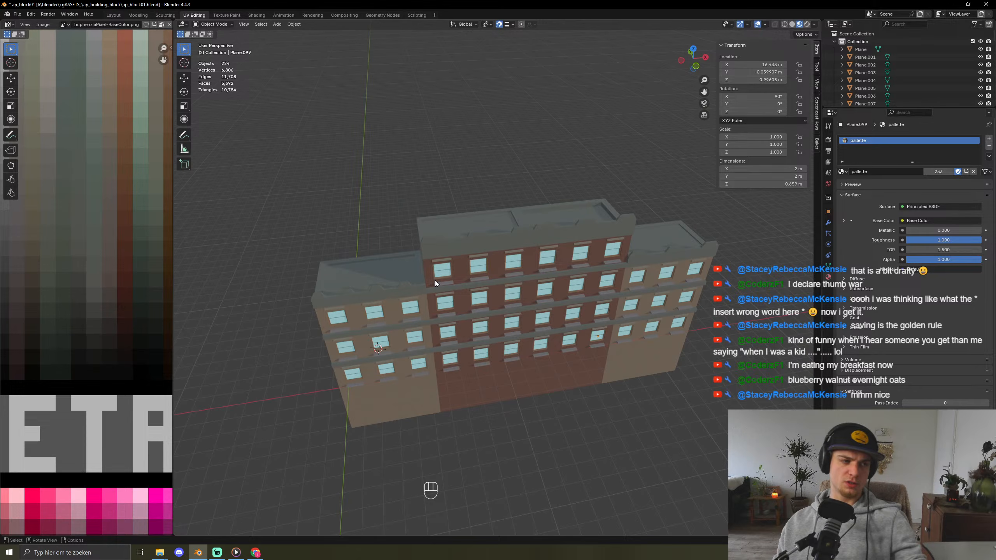
pyautogui.moveTo(425, 288); pyautogui.dragTo(444, 284, button='middle')
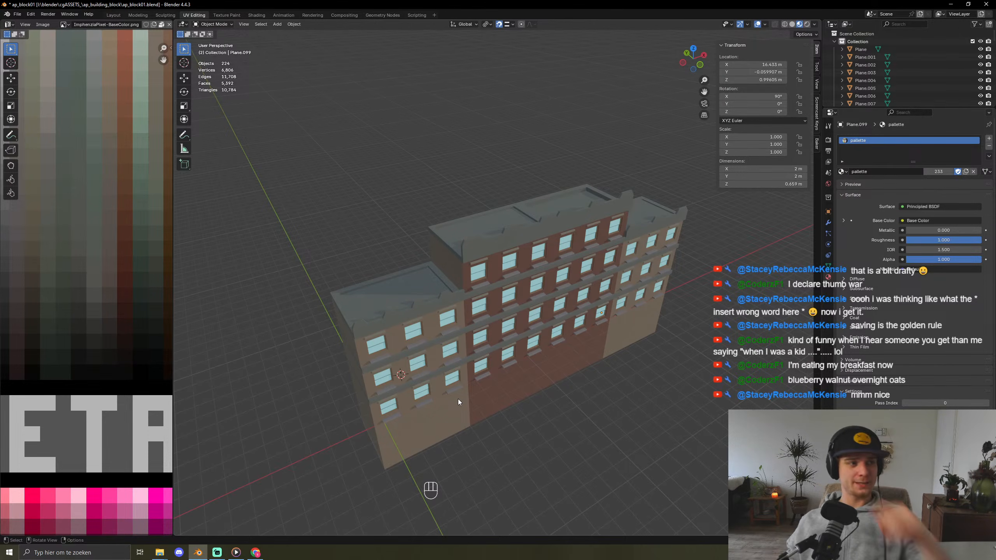
pyautogui.moveTo(593, 301); pyautogui.dragTo(514, 416, button='middle')
pyautogui.click(460, 411)
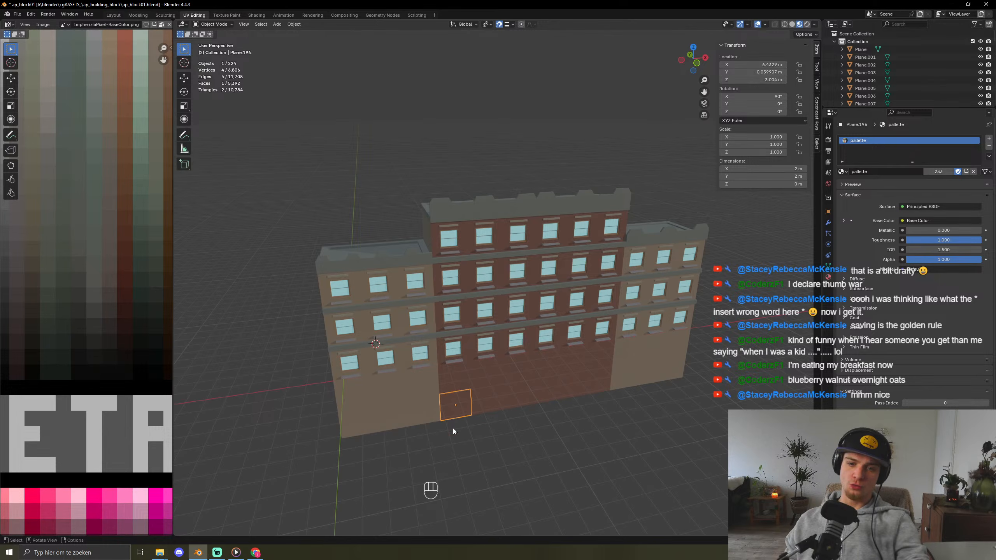
pyautogui.moveTo(412, 471); pyautogui.dragTo(369, 373, button='middle')
pyautogui.click(325, 397)
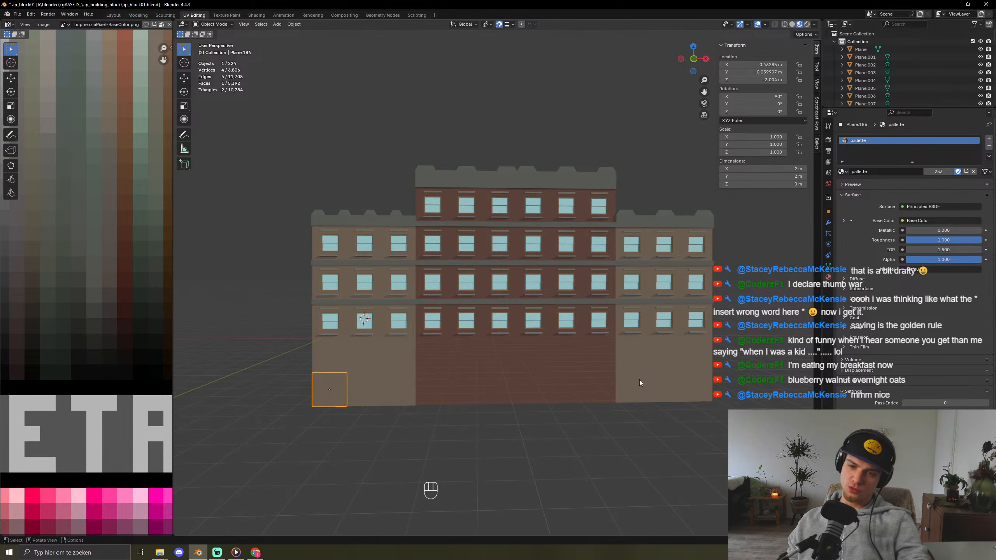
pyautogui.click(443, 391)
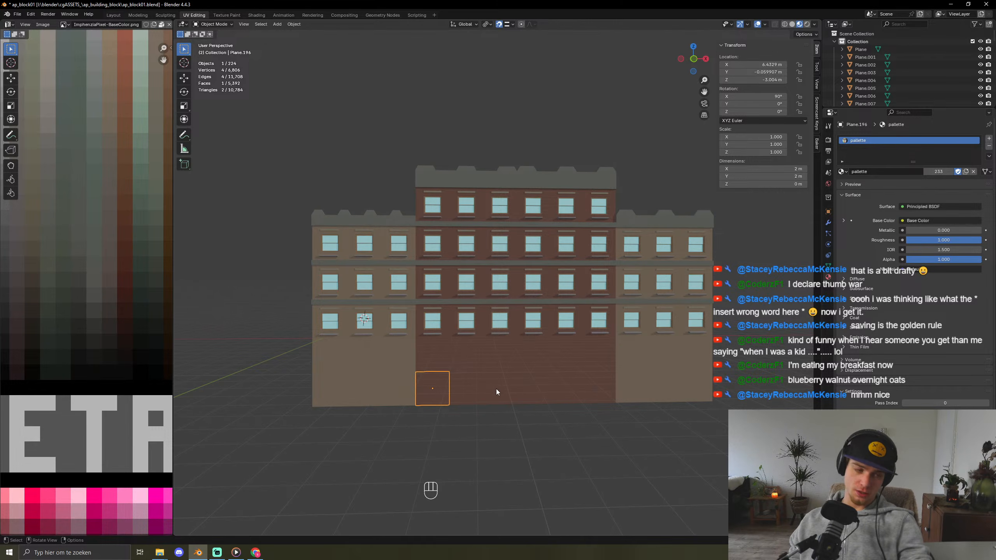
pyautogui.keyDown('shift'); pyautogui.click(539, 387); pyautogui.keyUp('shift')
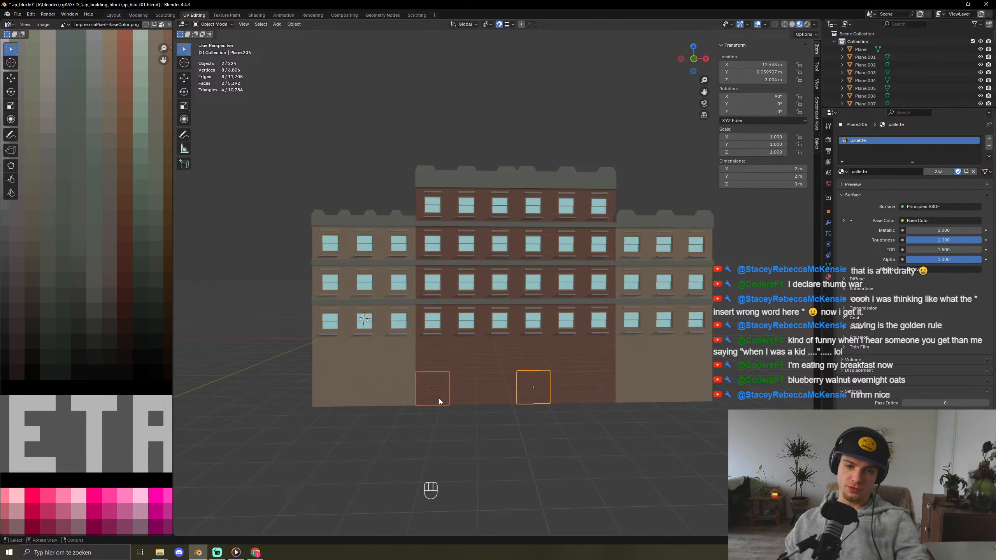
pyautogui.click(371, 463)
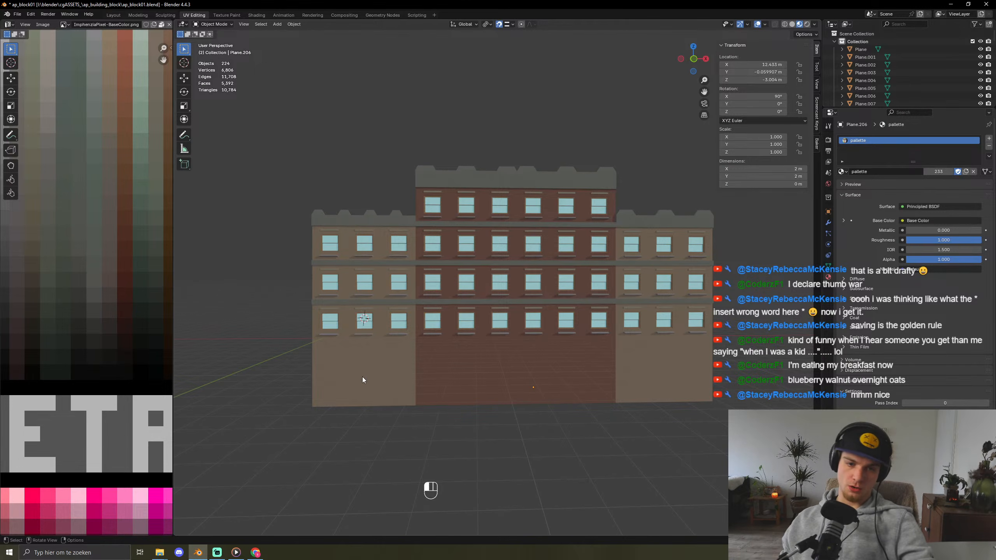
# - Duplicate the leftmost lower base panel in place and scale the copy along X to 0.689
pyautogui.click(339, 393)
pyautogui.scroll(3, 339, 393)
pyautogui.scroll(-2, 340, 393)
pyautogui.keyDown('shift'); pyautogui.moveTo(344, 396); pyautogui.dragTo(519, 335, button='middle'); pyautogui.keyUp('shift')
pyautogui.scroll(8, 428, 364)
pyautogui.scroll(-6, 430, 365)
pyautogui.hotkey('shift', 'd')
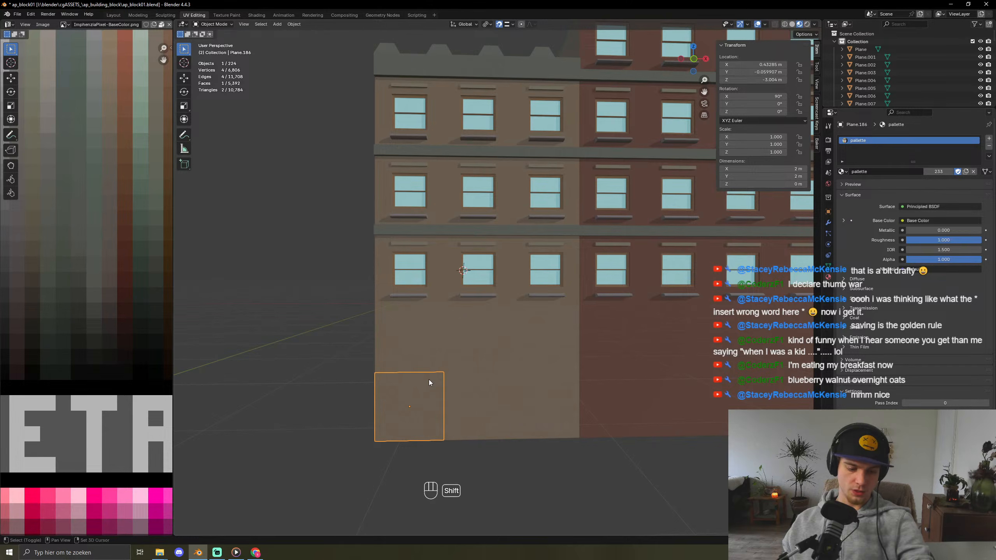
pyautogui.rightClick(429, 379)
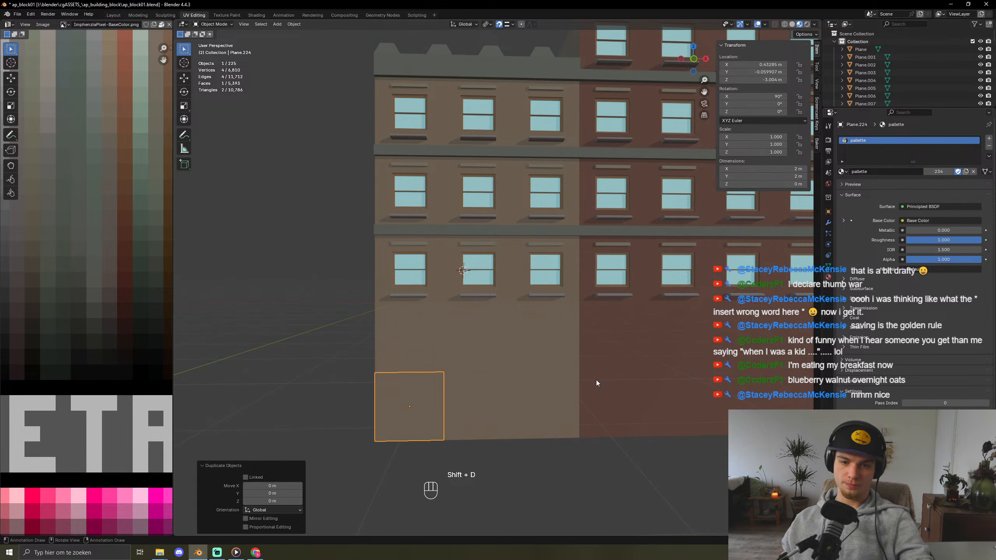
pyautogui.press('s')
pyautogui.press('x')
pyautogui.click(545, 392)
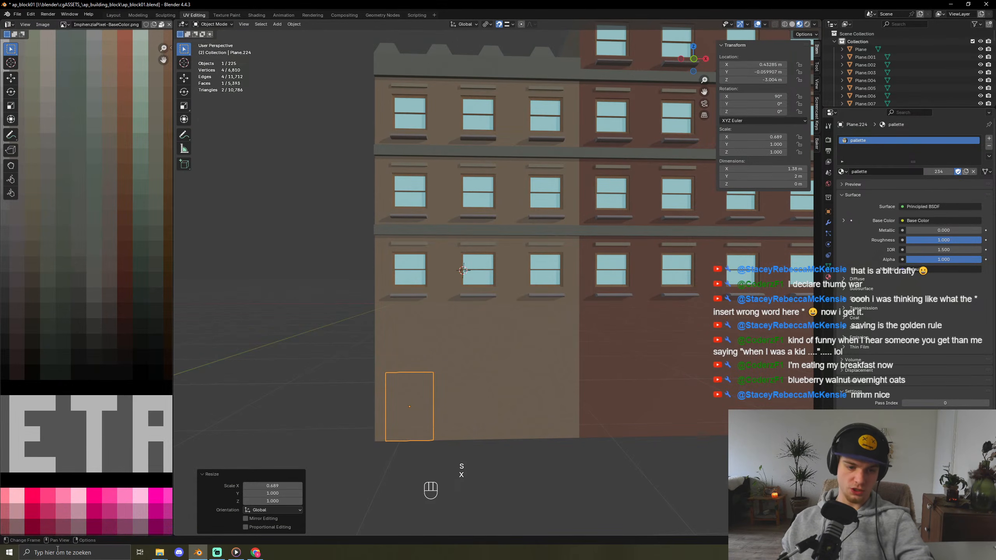
# - Bring character01.glb from the file browser into the scene, importing it as glTF 2.0 with the default options
pyautogui.moveTo(160, 552)
pyautogui.click(188, 529)
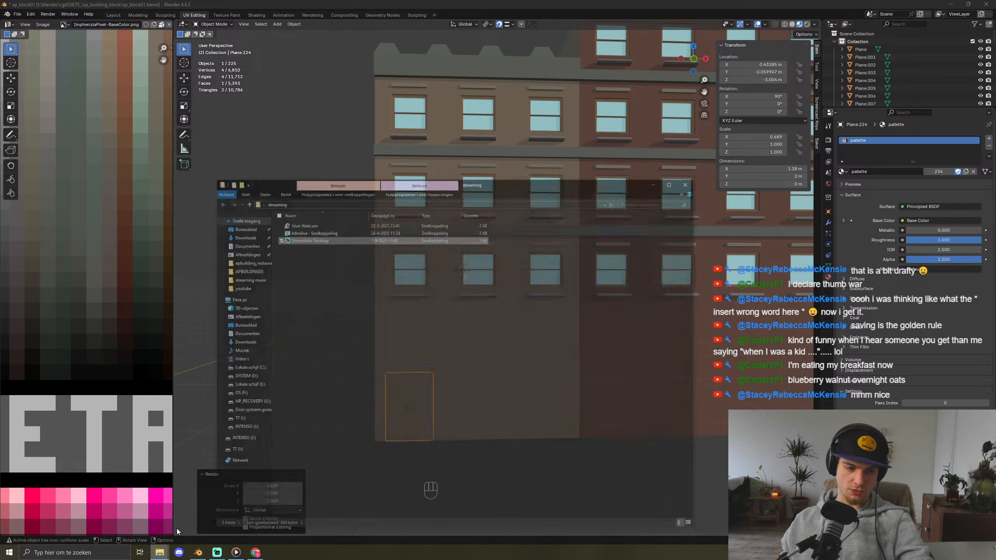
pyautogui.moveTo(585, 140); pyautogui.dragTo(0, 275)
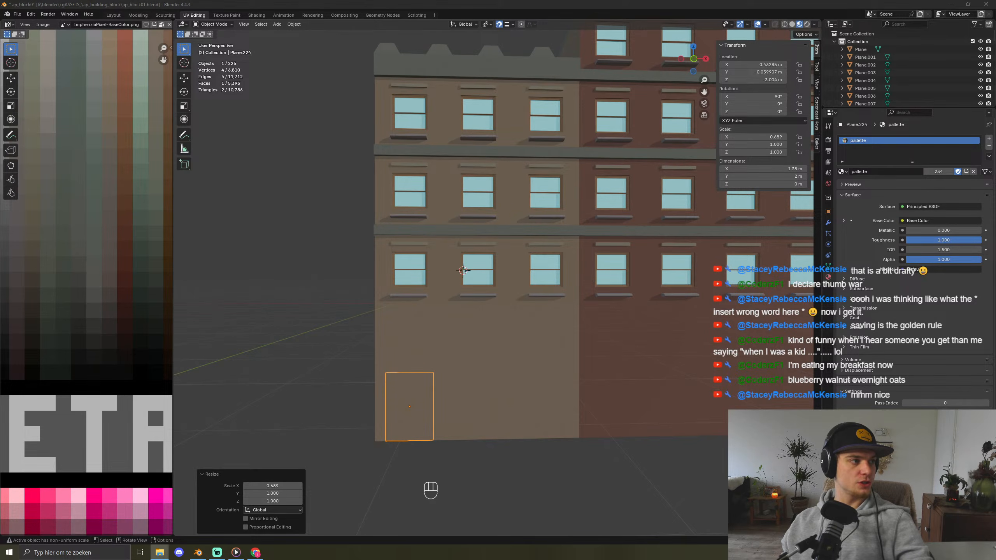
pyautogui.moveTo(0, 398); pyautogui.dragTo(336, 399)
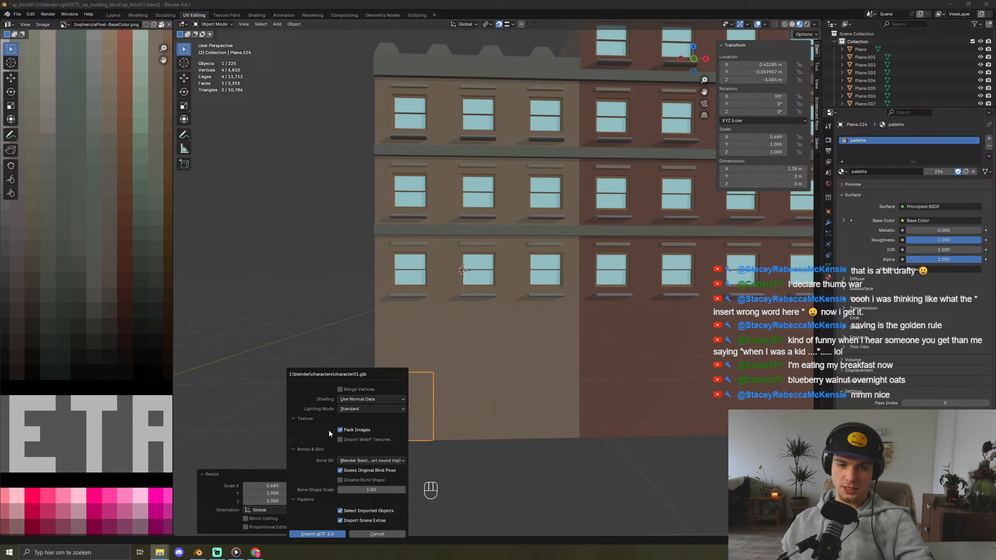
pyautogui.click(299, 534)
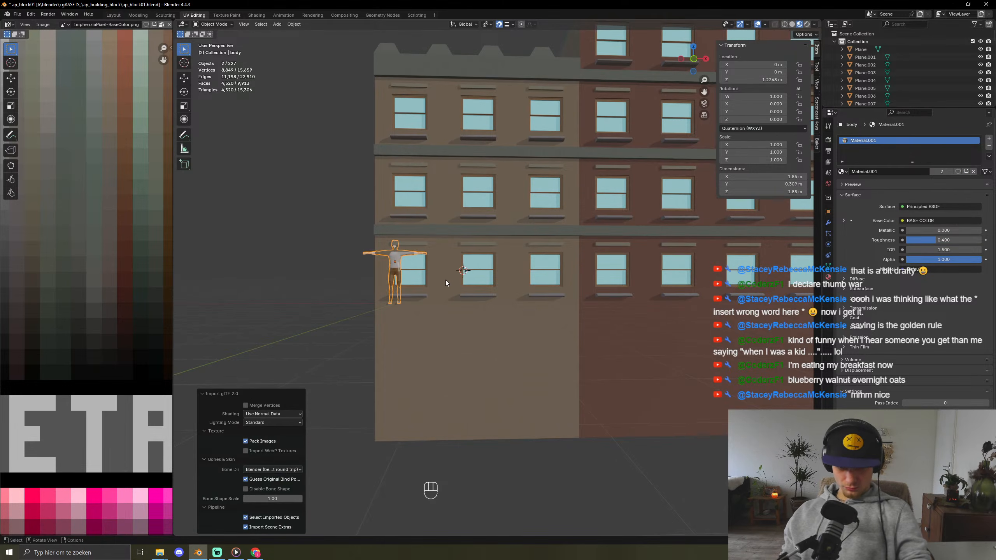
# - Lower the imported character along Z by about 4.01 m to ground level and move it about 0.56 m along Y in front of the facade
pyautogui.press('g')
pyautogui.press('z')
pyautogui.click(395, 435)
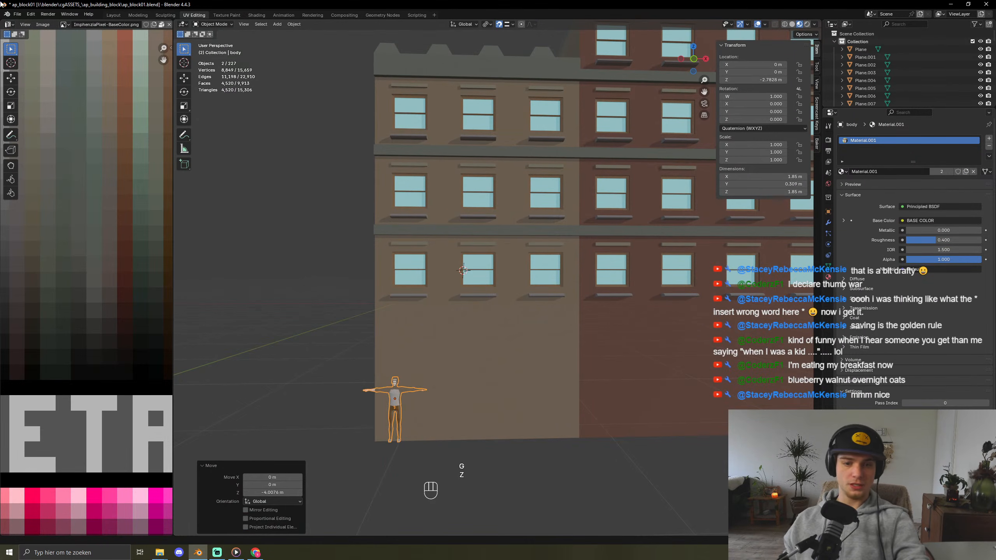
pyautogui.moveTo(372, 449); pyautogui.dragTo(552, 458, button='middle')
pyautogui.press('g')
pyautogui.press('y')
pyautogui.click(652, 474)
pyautogui.moveTo(652, 474); pyautogui.dragTo(592, 461, button='middle')
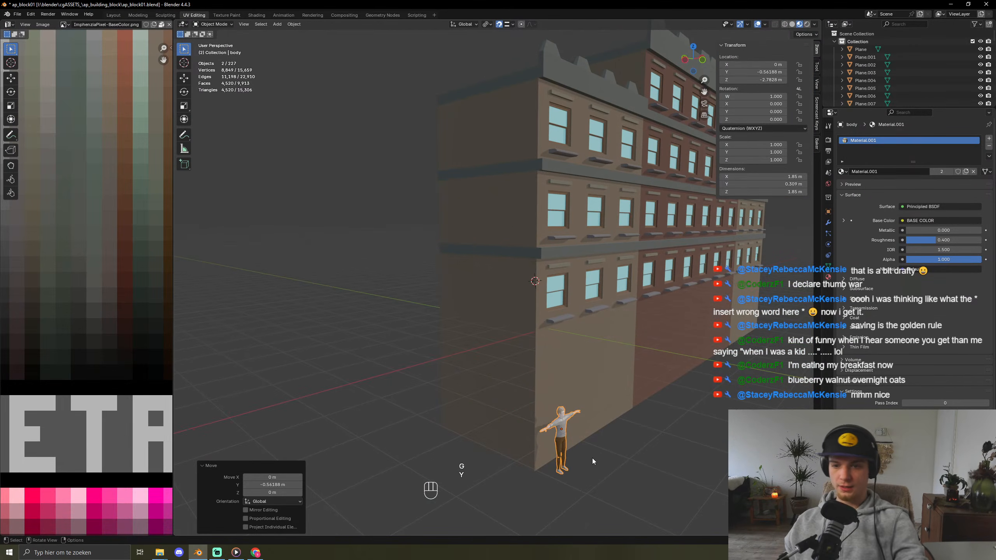
# - Slide the clothed character about 1.06 m along X away from its overlapping plain body, and delete the plain body
pyautogui.click(565, 432)
pyautogui.press('g')
pyautogui.press('x')
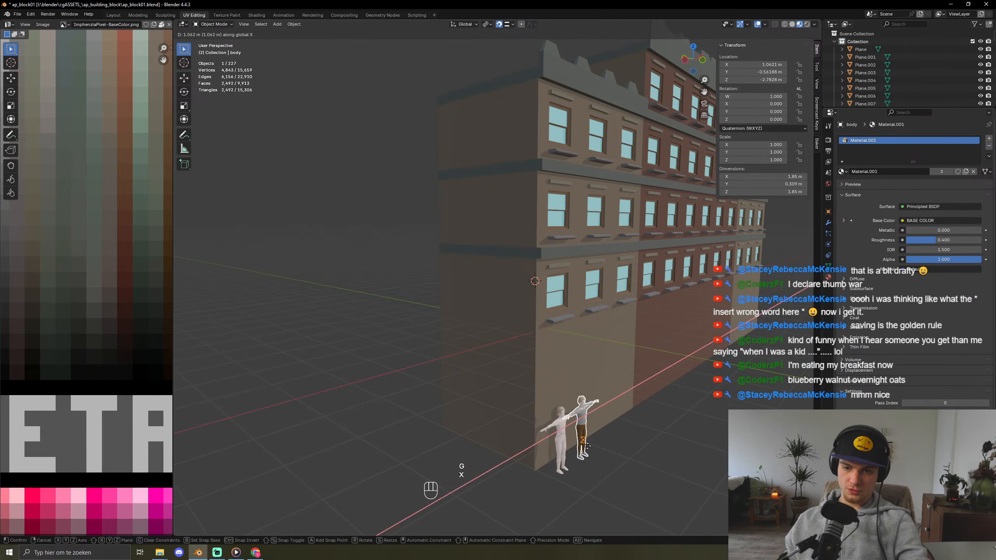
pyautogui.click(562, 451)
pyautogui.click(563, 450)
pyautogui.scroll(3, 498, 499)
pyautogui.moveTo(563, 451); pyautogui.dragTo(492, 485, button='middle')
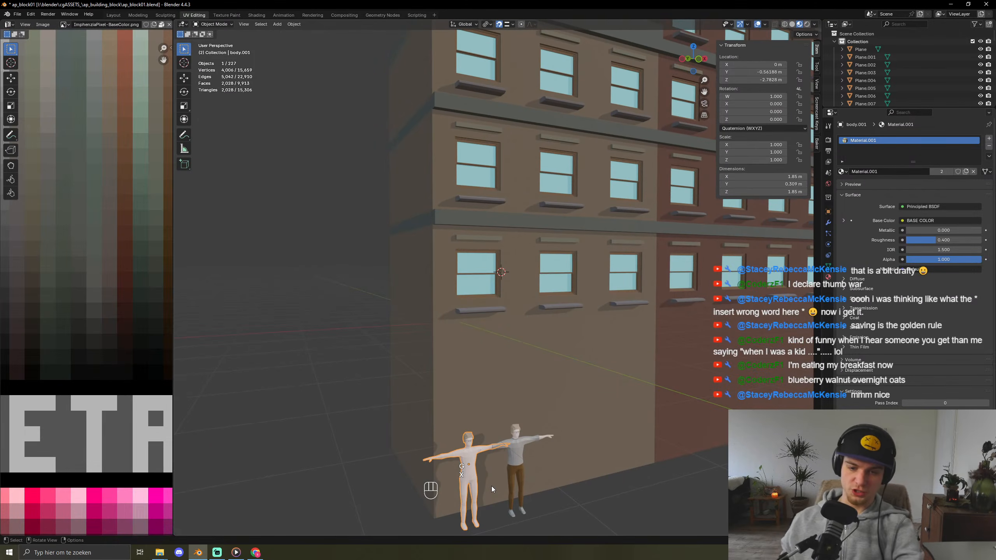
pyautogui.press('Delete')
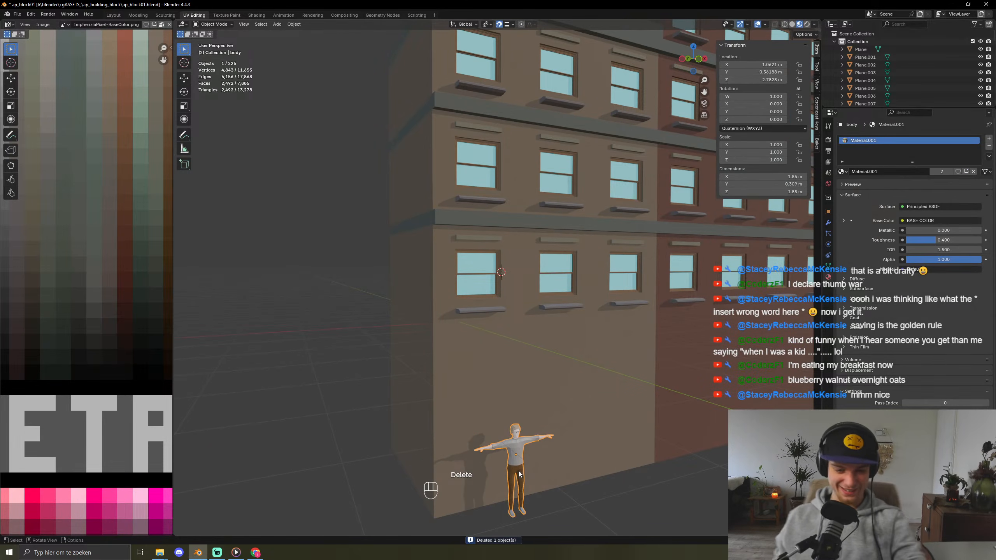
# - Move the remaining character back along X by about 0.7 m so it stands in front of the narrow lower panel
pyautogui.click(515, 476)
pyautogui.press('g')
pyautogui.press('x')
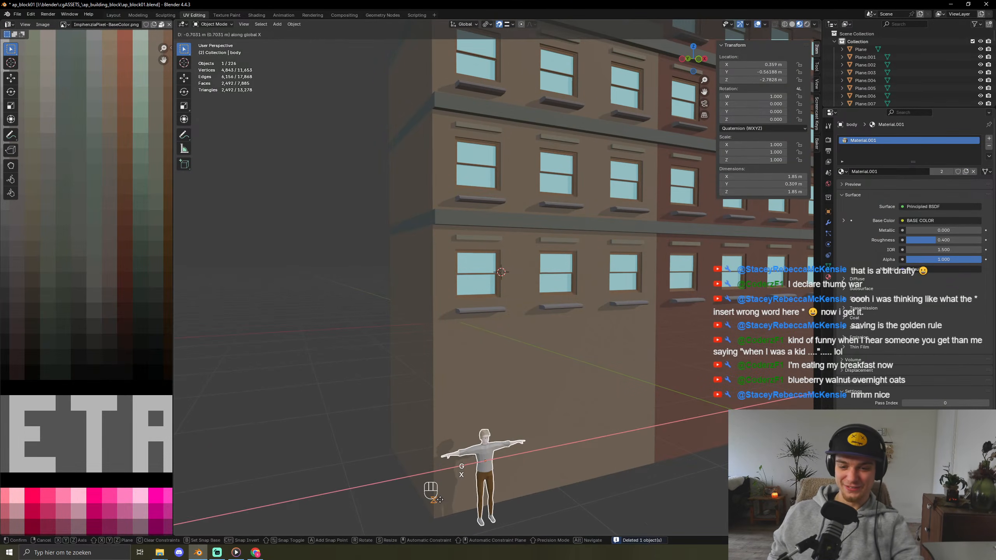
pyautogui.click(448, 438)
# - Extrude the face of the narrow lower panel behind the character outward by about 0.247 m
pyautogui.click(448, 438)
pyautogui.press('Tab')
pyautogui.press('Tab')
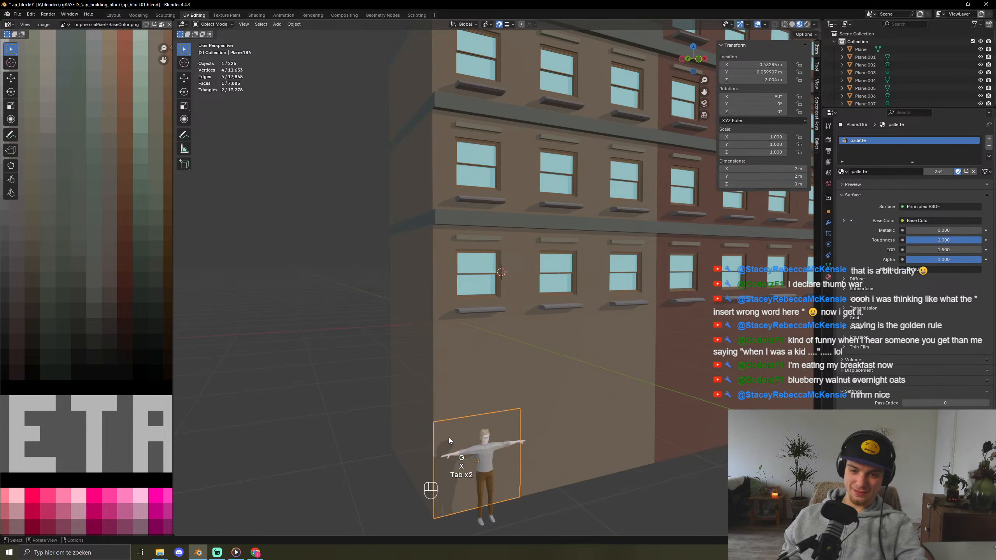
pyautogui.click(492, 440)
pyautogui.press('Tab')
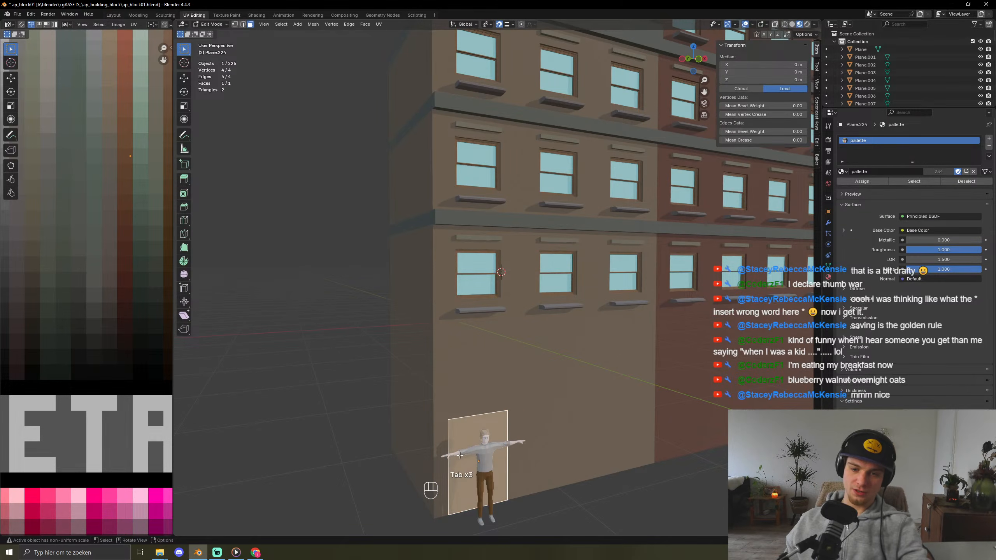
pyautogui.press('KP_1')
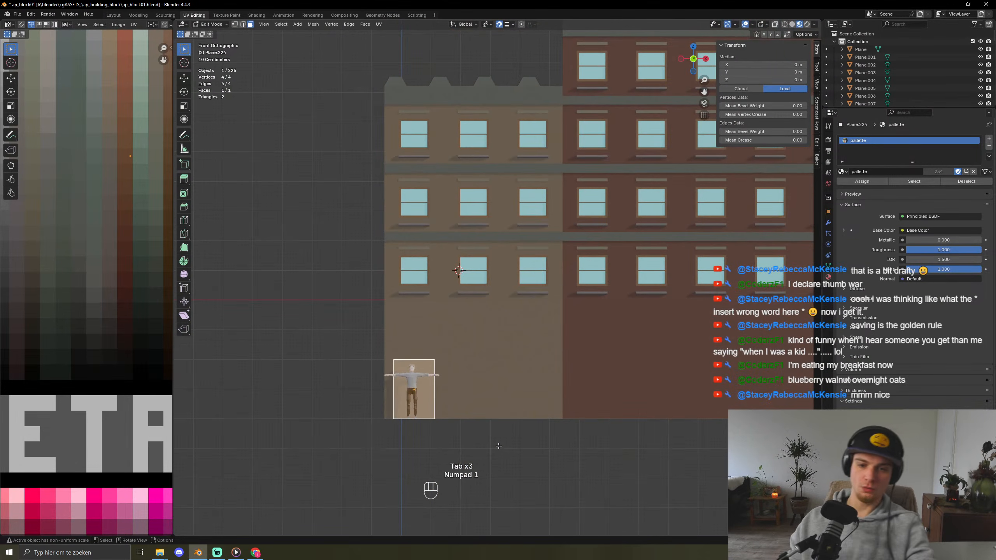
pyautogui.press('KP_Decimal')
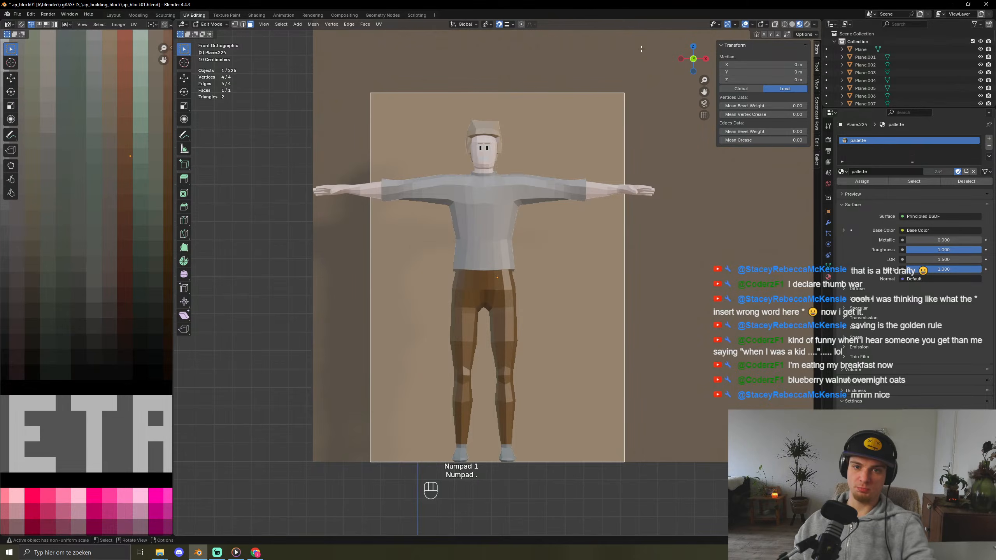
pyautogui.moveTo(642, 48); pyautogui.dragTo(518, 274, button='middle')
pyautogui.press('e')
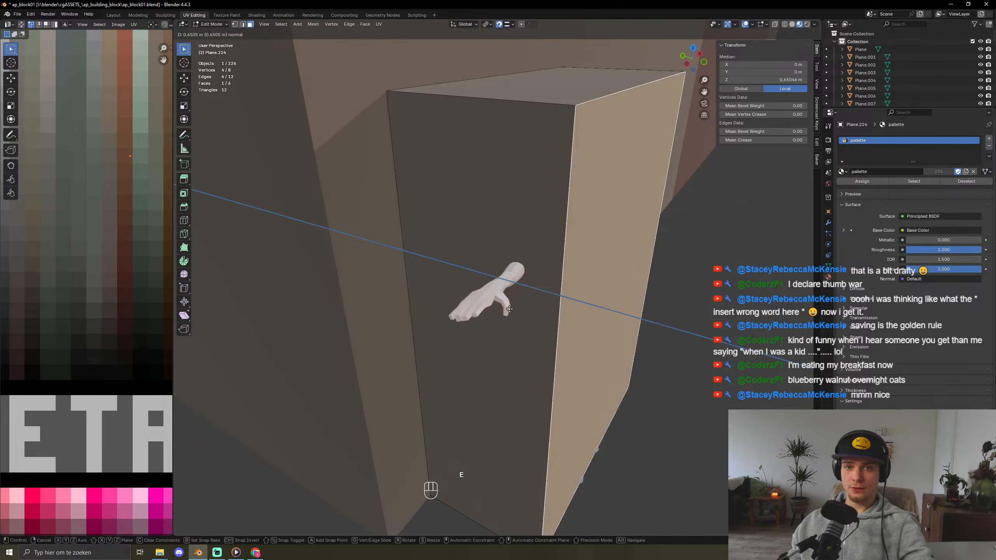
pyautogui.click(518, 310)
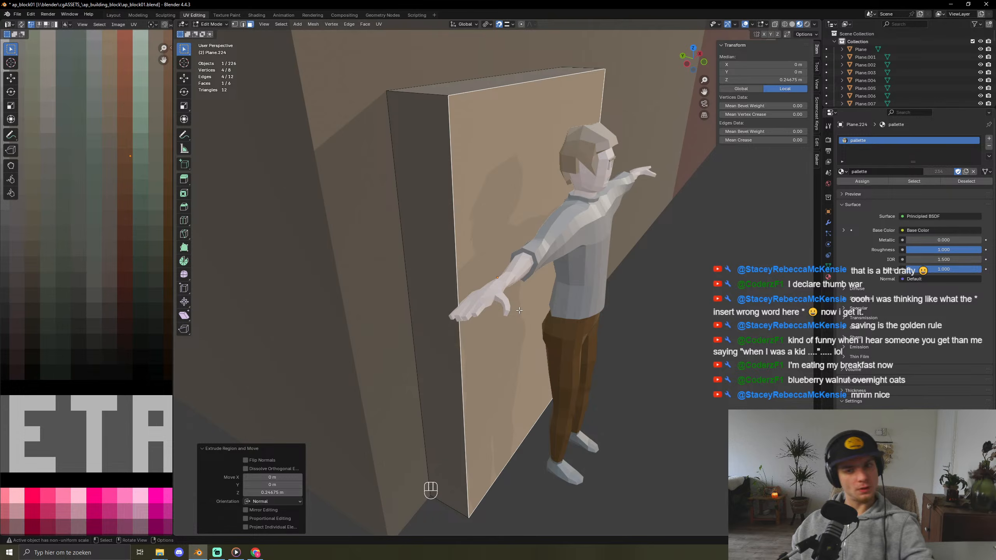
# - Turn snapping off, add a centred vertical loop cut around the door block, and bevel it with a width of 0.936 m
pyautogui.hotkey('shift', 'Tab')
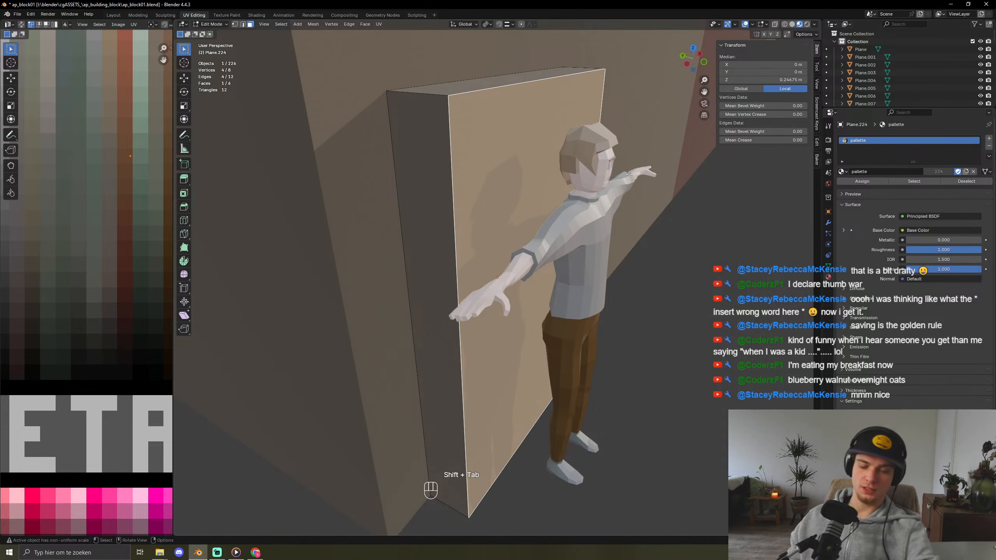
pyautogui.hotkey('ctrl', 'r')
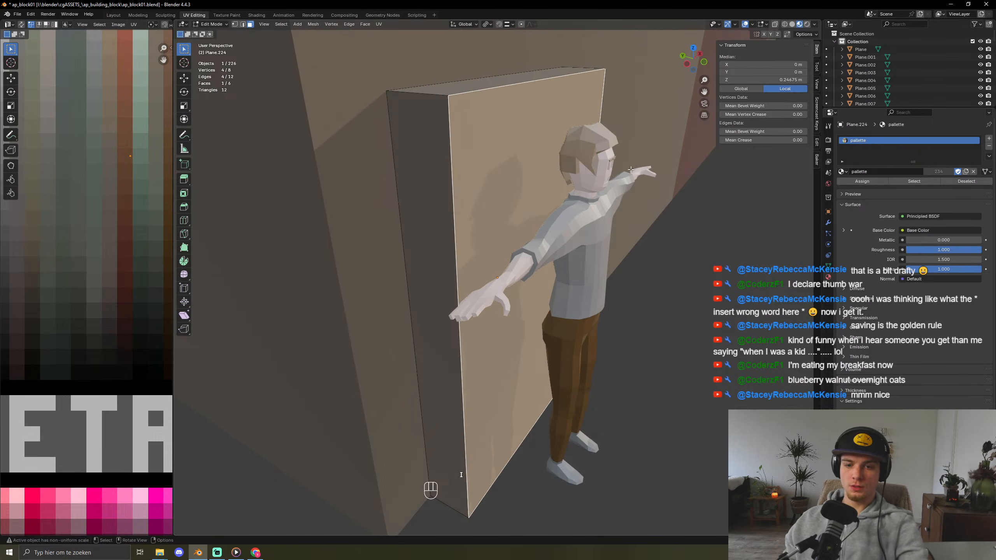
pyautogui.click(516, 92)
pyautogui.rightClick(516, 92)
pyautogui.hotkey('ctrl', 'b')
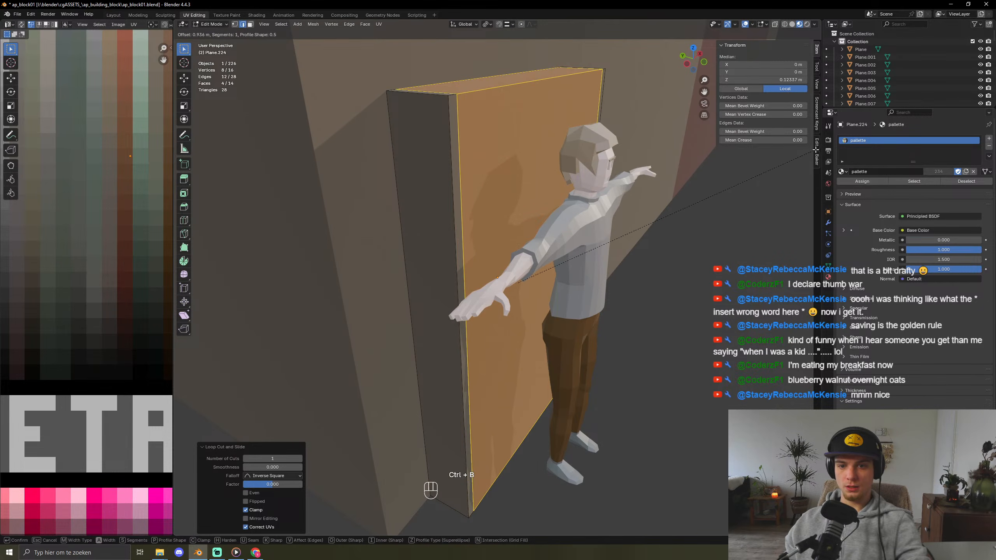
pyautogui.click(748, 177)
pyautogui.moveTo(747, 177); pyautogui.dragTo(641, 180, button='middle')
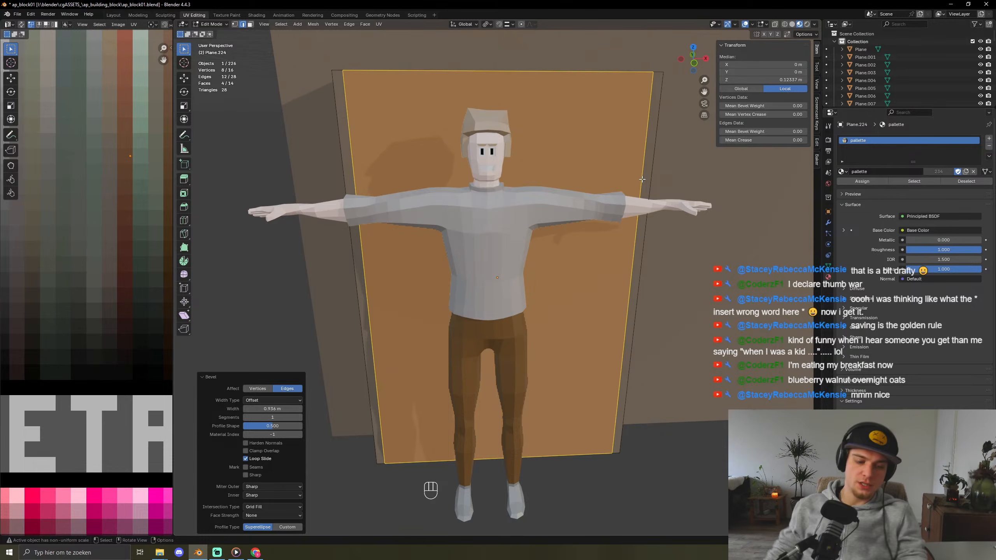
# - Add a horizontal loop cut close to the door block's top edge and extrude the enclosed front face inward by about 0.155 m
pyautogui.hotkey('ctrl', 'r')
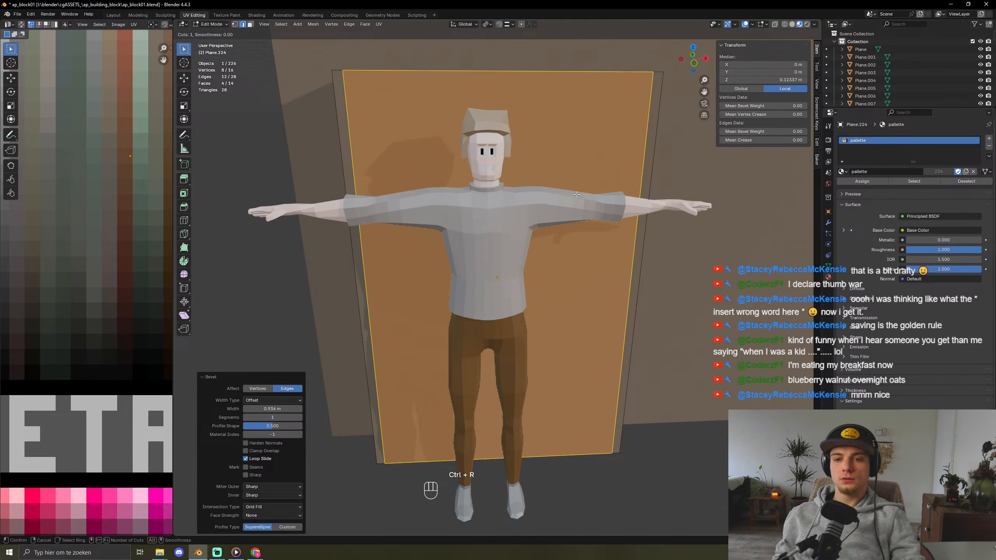
pyautogui.click(628, 274)
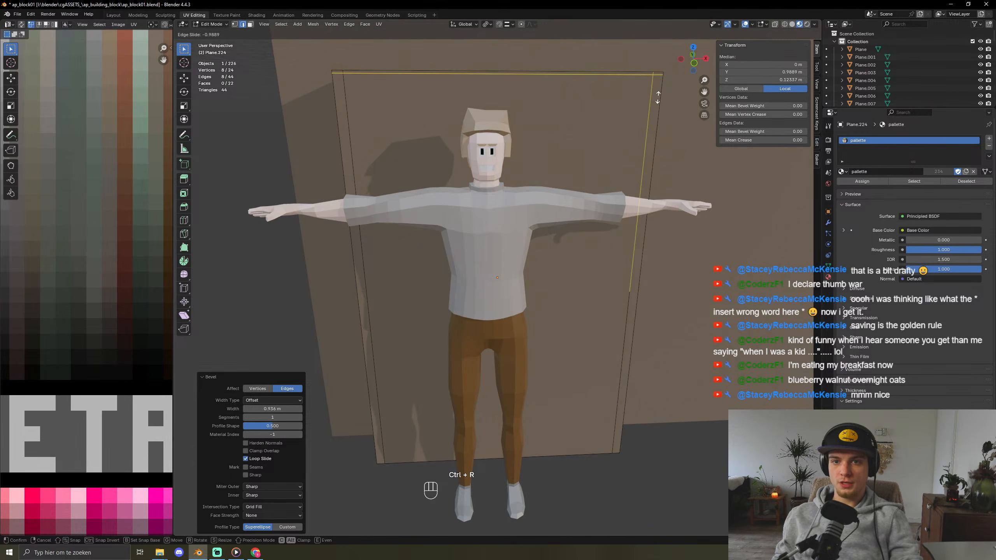
pyautogui.click(653, 100)
pyautogui.moveTo(547, 232); pyautogui.dragTo(570, 239, button='middle')
pyautogui.press('e')
pyautogui.click(576, 280)
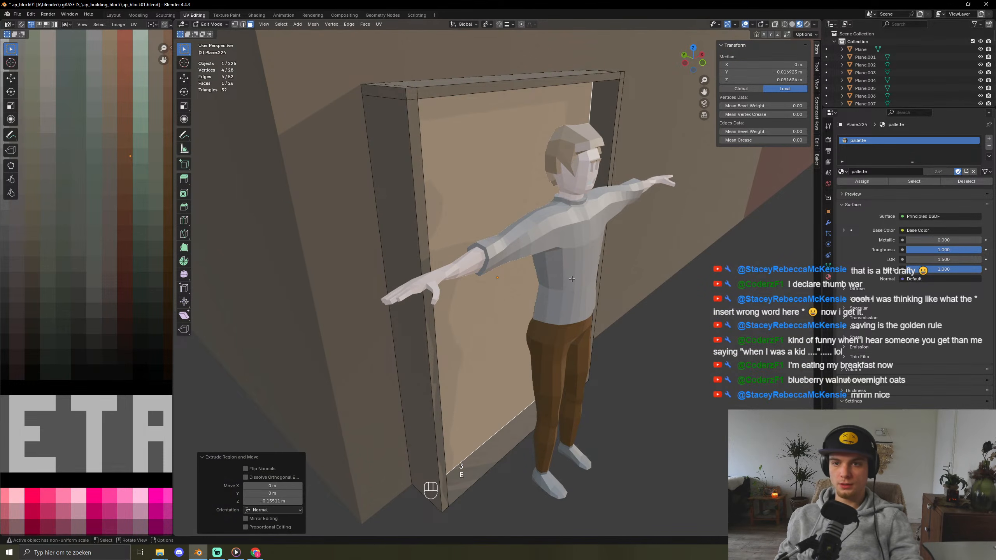
# - Delete the two faces forming the threshold at the bottom of the door recess
pyautogui.scroll(-8, 493, 301)
pyautogui.moveTo(493, 301); pyautogui.dragTo(564, 307, button='middle')
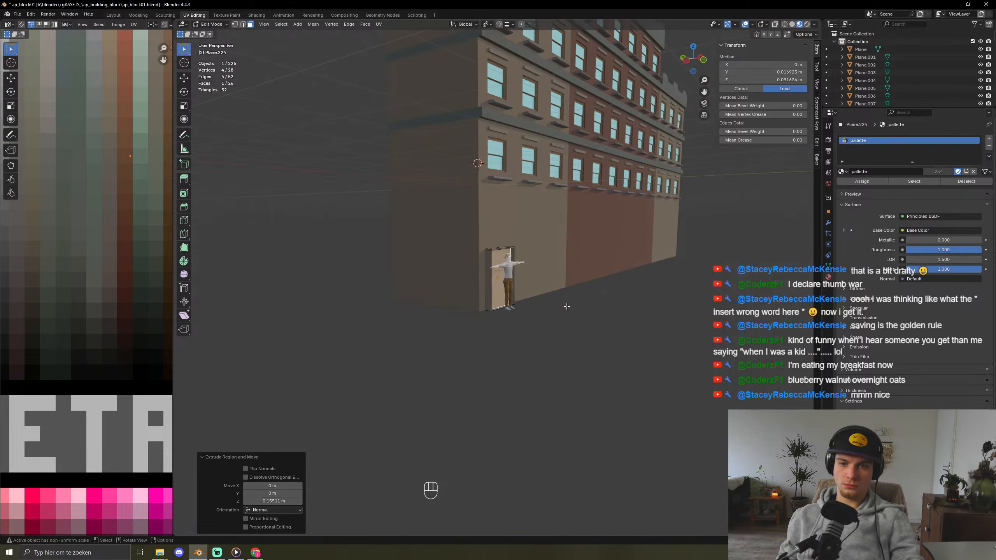
pyautogui.scroll(11, 560, 309)
pyautogui.scroll(-4, 557, 311)
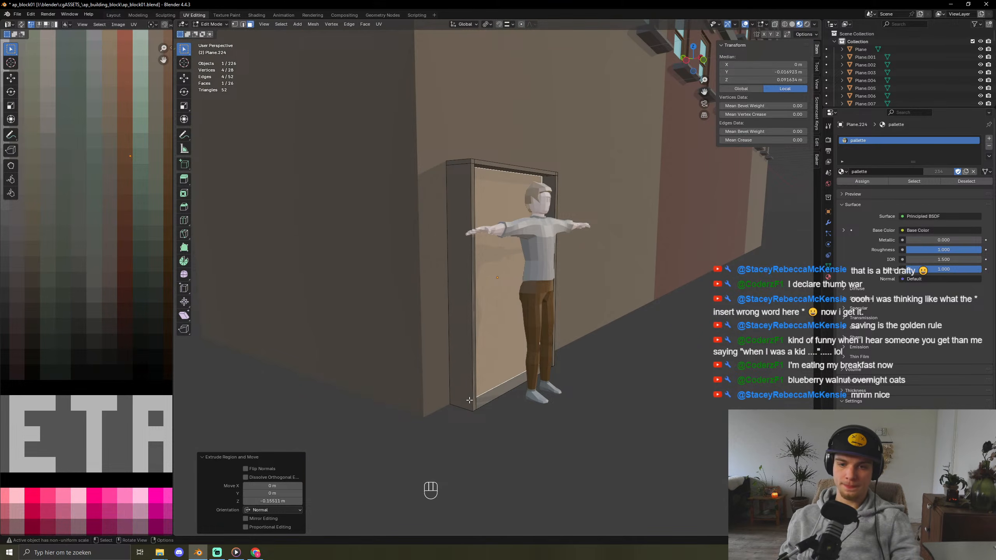
pyautogui.press('3')
pyautogui.click(498, 395)
pyautogui.press('x')
pyautogui.click(498, 395)
pyautogui.moveTo(497, 395)
pyautogui.mouseDown(button='middle')
pyautogui.moveTo(473, 393)
pyautogui.moveTo(481, 383)
pyautogui.mouseUp(button='middle')
pyautogui.click(477, 394)
pyautogui.press('x')
pyautogui.click(477, 393)
# - Recolour the recessed door face by moving its UVs onto a dark brown swatch of the palette
pyautogui.click(479, 369)
pyautogui.scroll(-4, 146, 227)
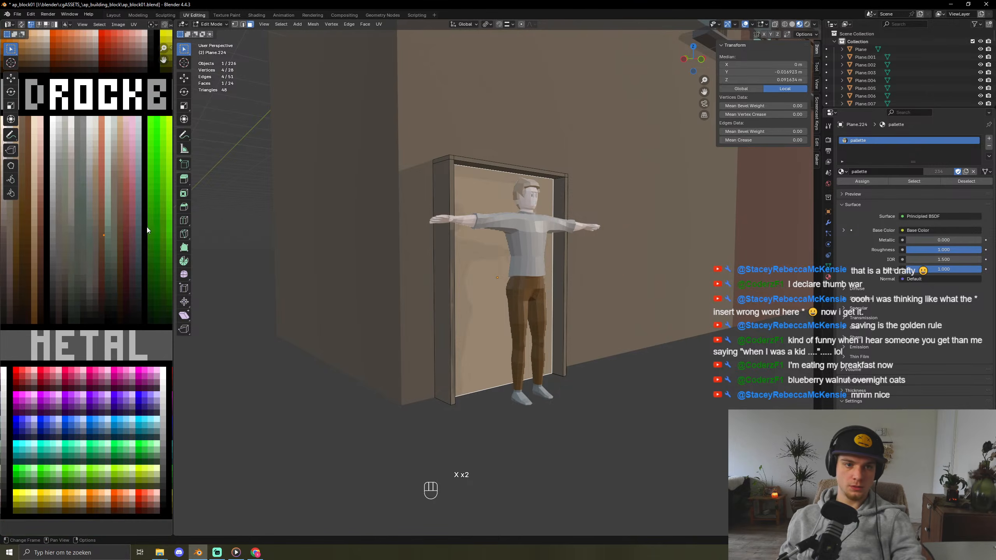
pyautogui.press('g')
pyautogui.click(121, 296)
pyautogui.press('Tab')
pyautogui.press('Tab')
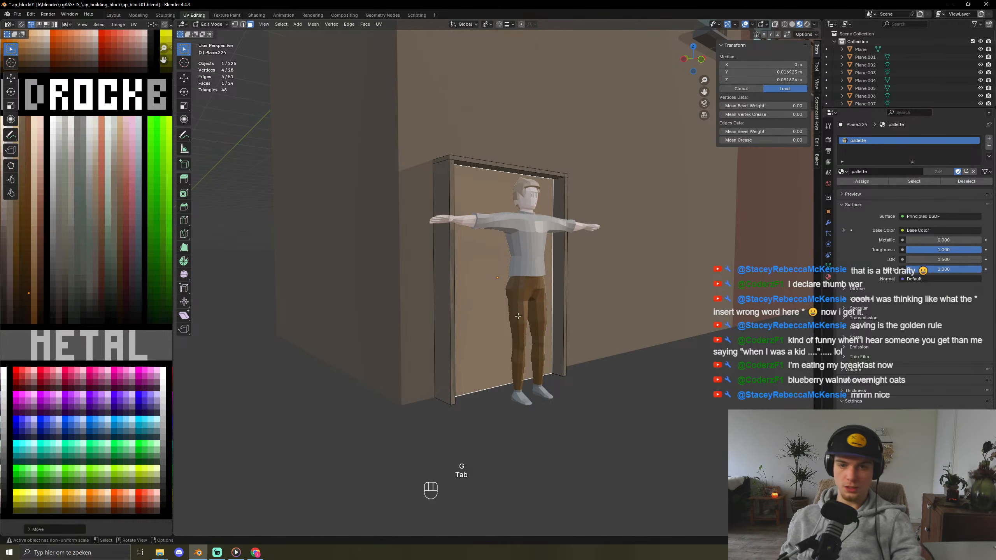
pyautogui.moveTo(555, 326); pyautogui.dragTo(603, 255, button='middle')
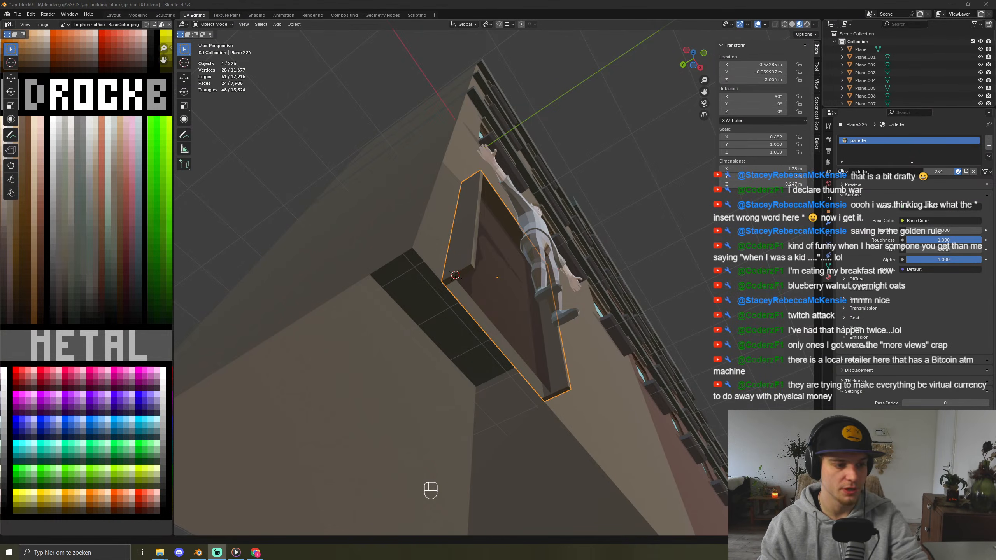
pyautogui.moveTo(455, 365); pyautogui.dragTo(469, 342, button='middle')
# - Duplicate the door face in place and scale the copy by -0.173 along Z and 0.277 along X
pyautogui.press('Tab')
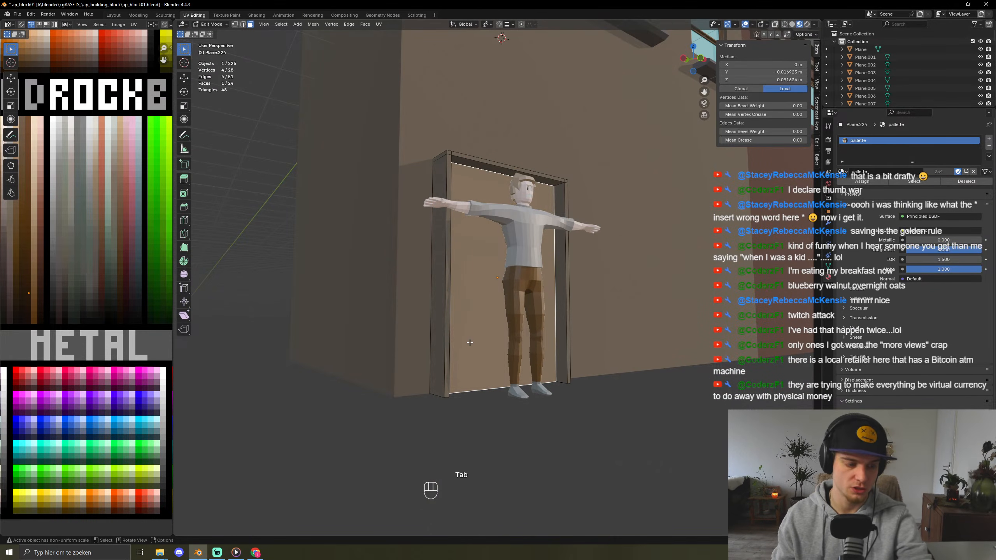
pyautogui.hotkey('shift', 'd')
pyautogui.rightClick(470, 343)
pyautogui.press('s')
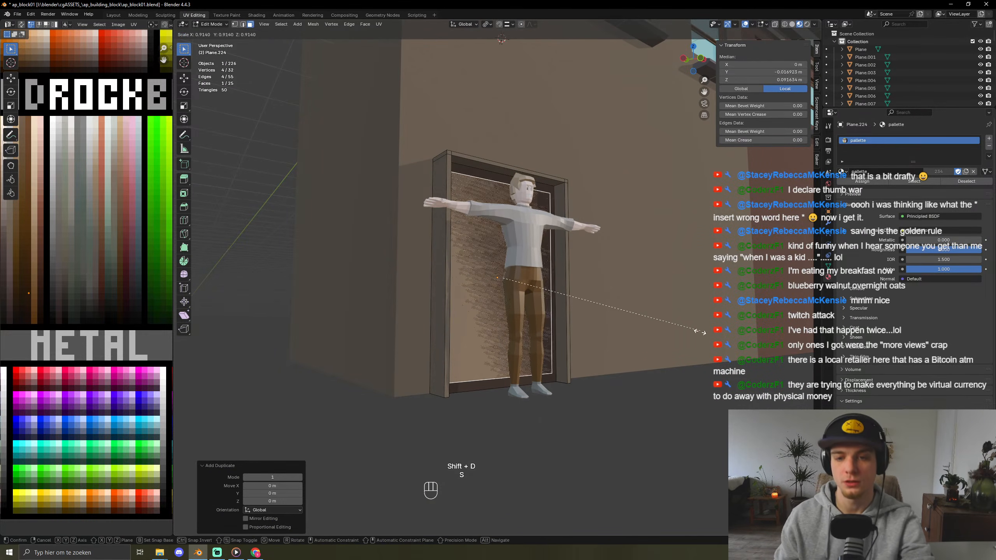
pyautogui.press('z')
pyautogui.click(463, 271)
pyautogui.press('s')
pyautogui.press('x')
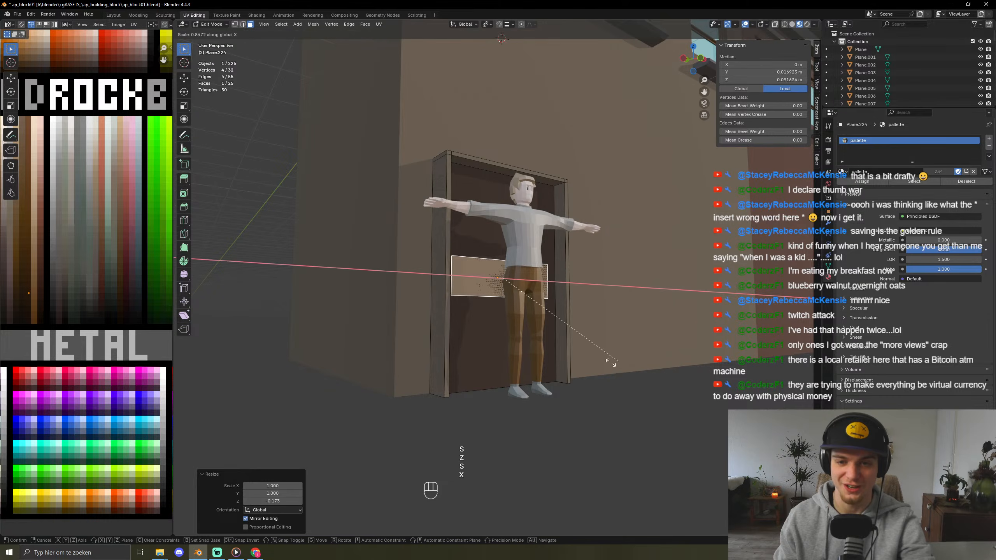
pyautogui.click(535, 304)
# - Move the small face copy about 0.383 m along X towards the door's edge and scale it uniformly by 0.574
pyautogui.moveTo(536, 304); pyautogui.dragTo(557, 330, button='middle')
pyautogui.press('g')
pyautogui.press('x')
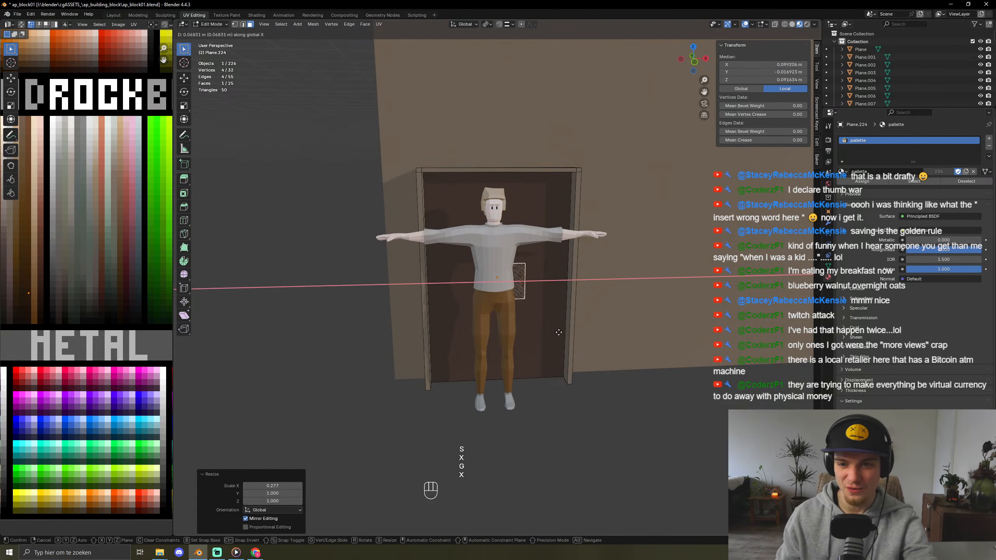
pyautogui.click(588, 332)
pyautogui.press('s')
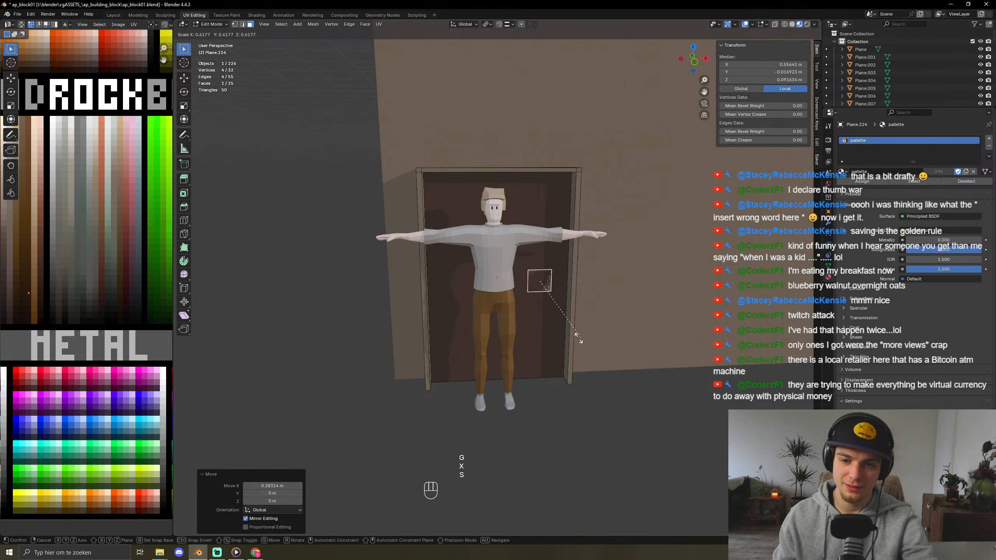
pyautogui.click(574, 335)
# - Raise the small square face about 0.29 m along Z and fine-tune its height by about -0.039 m
pyautogui.scroll(5, 554, 351)
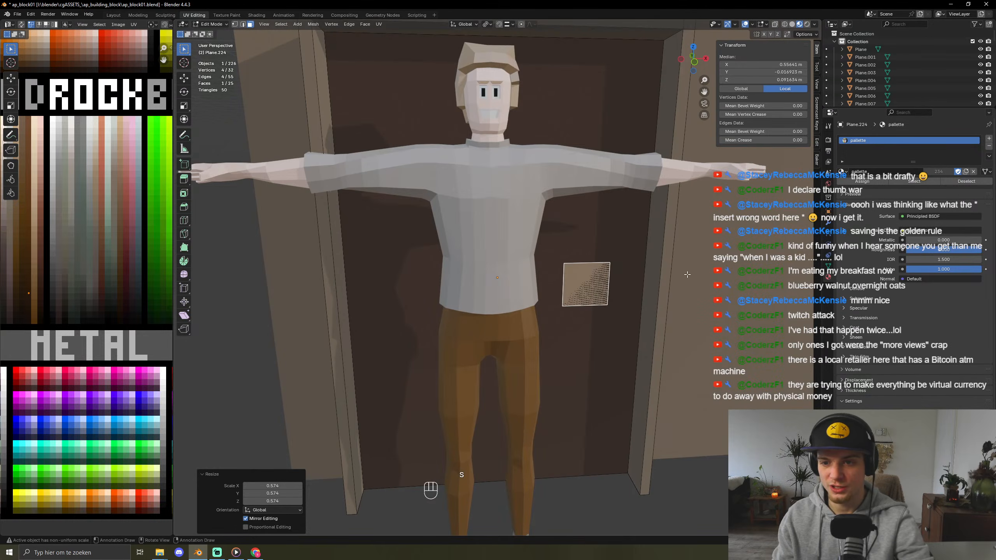
pyautogui.press('g')
pyautogui.press('z')
pyautogui.click(666, 240)
pyautogui.press('g')
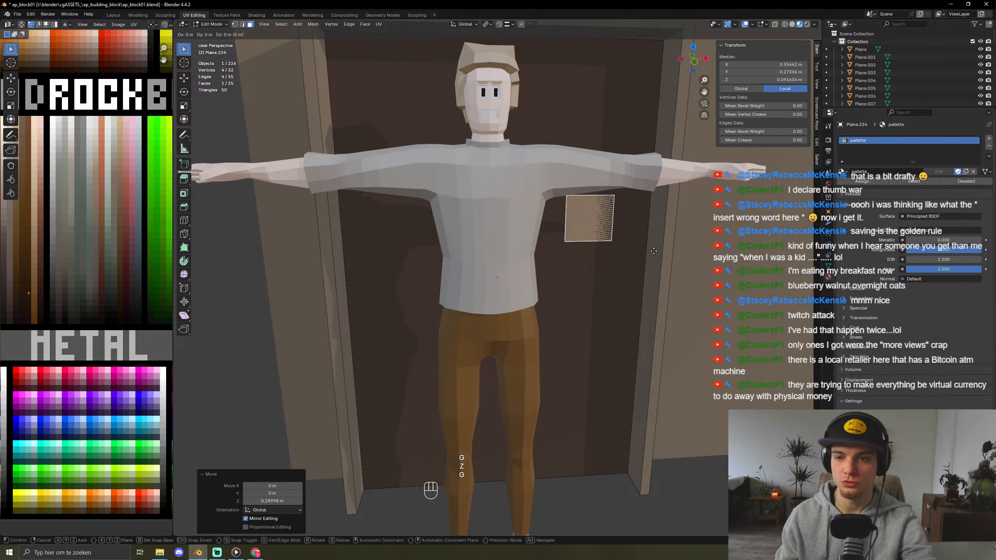
pyautogui.press('z')
pyautogui.click(658, 261)
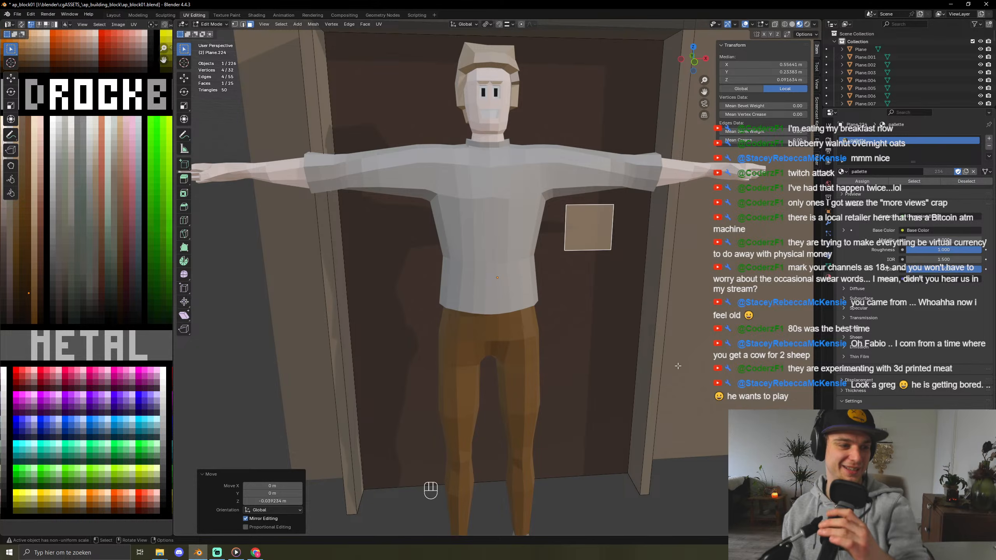
pyautogui.moveTo(339, 291); pyautogui.dragTo(408, 237, button='middle')
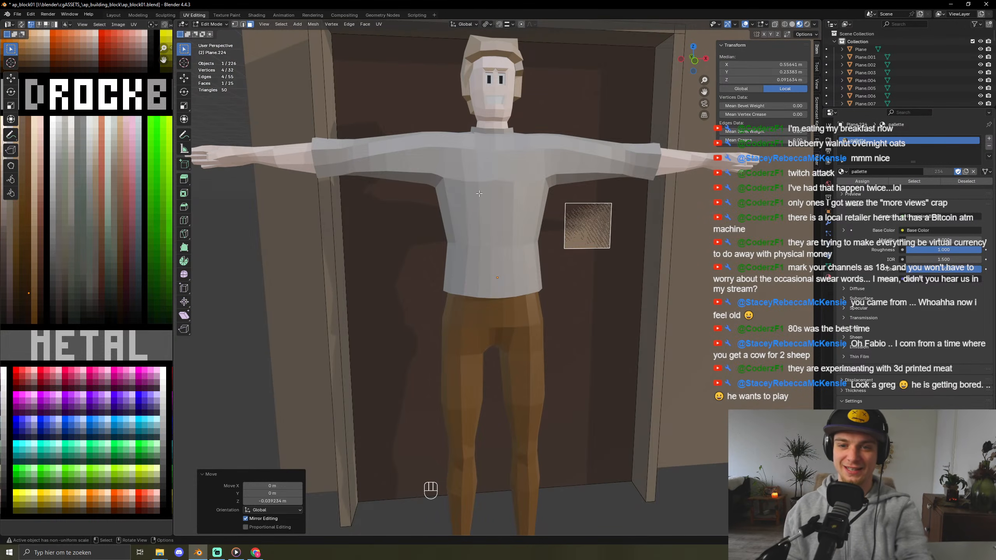
pyautogui.press('Tab')
pyautogui.press('g')
pyautogui.press('x')
pyautogui.hotkey('ctrl', 'z')
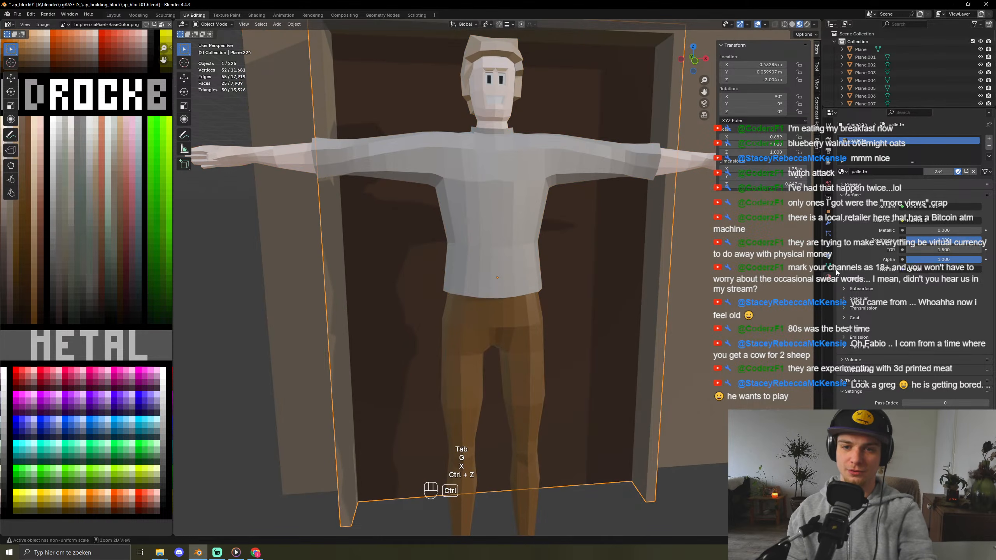
# - Move the imported character along X so it stands beside the door instead of in front of it
pyautogui.click(479, 273)
pyautogui.press('g')
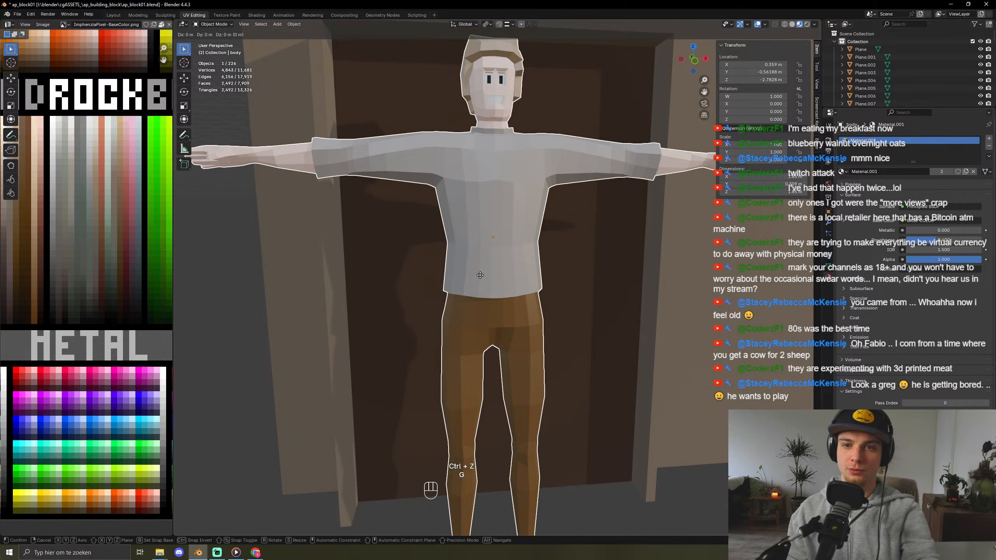
pyautogui.press('x')
pyautogui.click(341, 239)
# - Extrude the small square face on the door outward by about 0.033 m
pyautogui.moveTo(418, 222); pyautogui.dragTo(631, 277)
pyautogui.press('Tab')
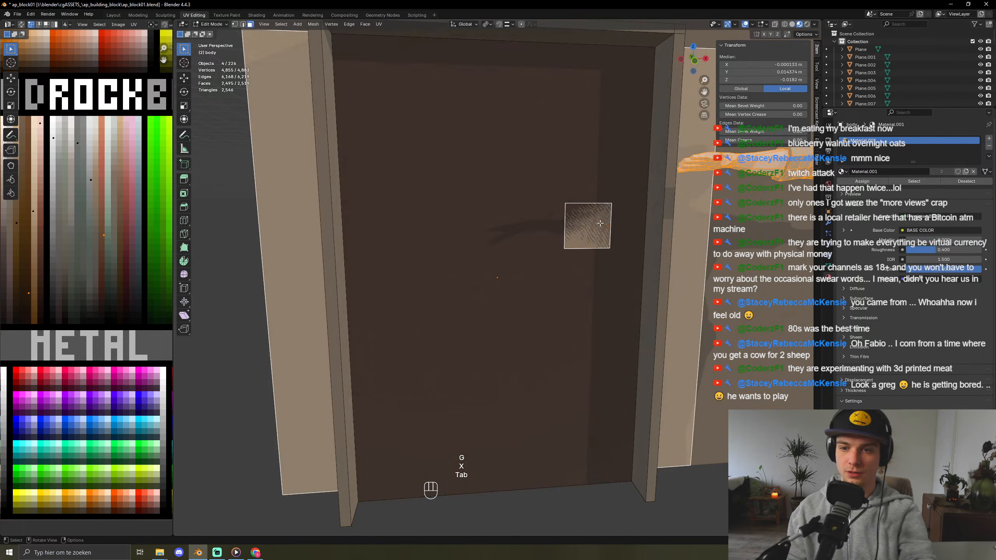
pyautogui.click(597, 228)
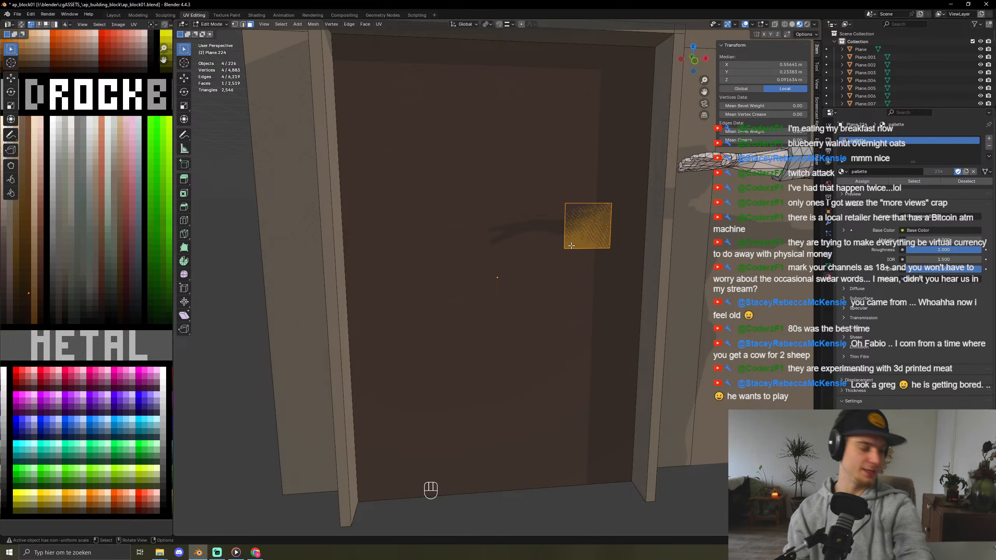
pyautogui.moveTo(420, 198); pyautogui.dragTo(511, 308, button='middle')
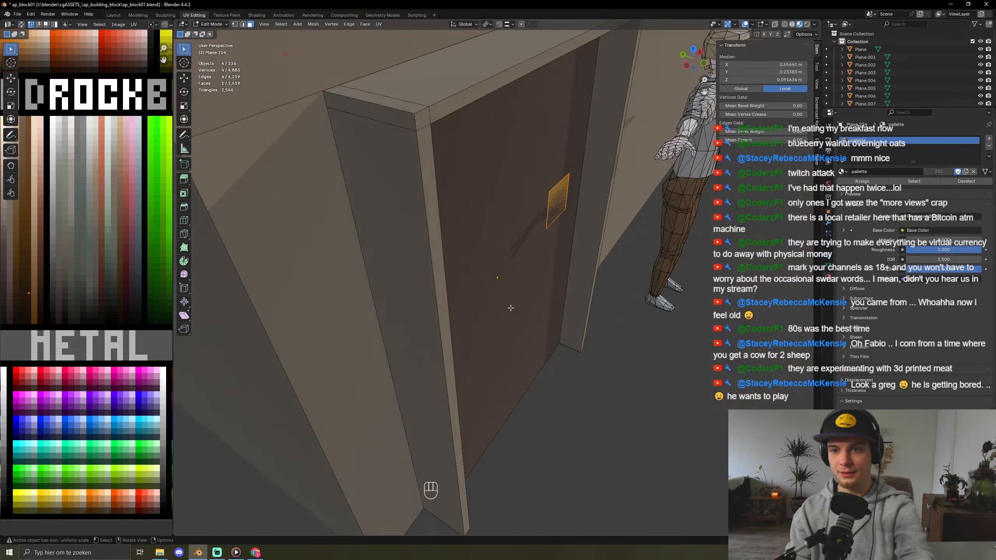
pyautogui.press('e')
pyautogui.click(572, 227)
pyautogui.press('Tab')
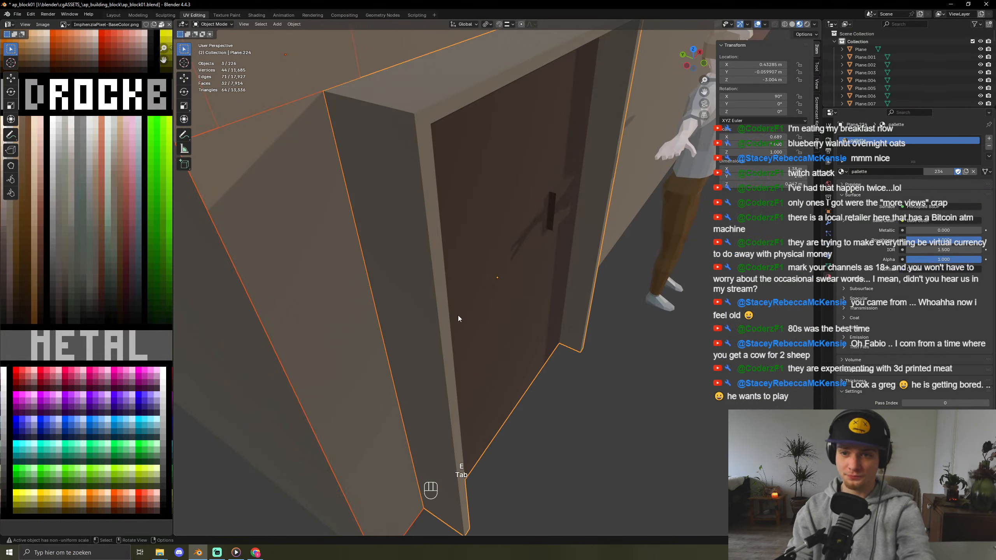
pyautogui.press('Tab')
pyautogui.moveTo(591, 232); pyautogui.dragTo(553, 218, button='middle')
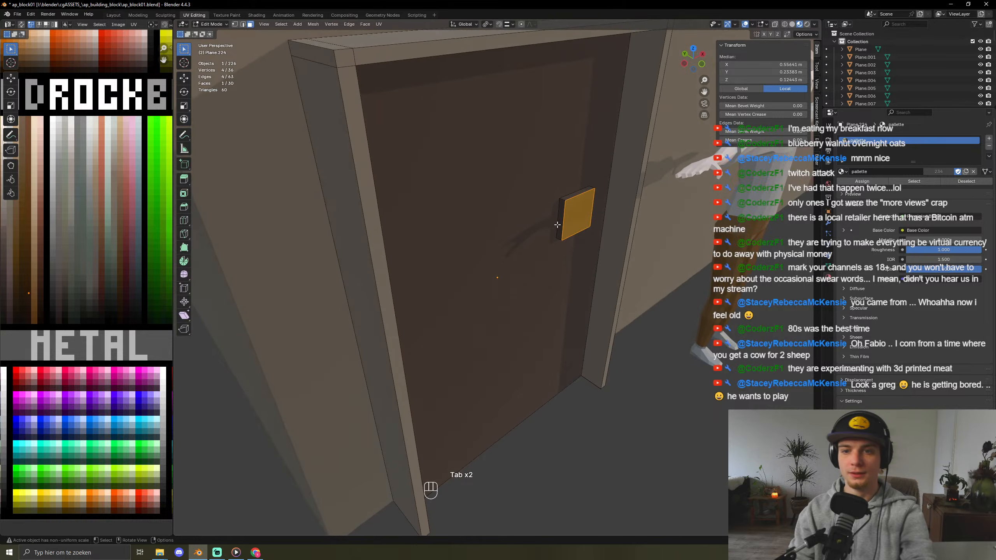
# - Scale the front face of the small block by 0.689 and extrude it outward about 0.026 m
pyautogui.press('s')
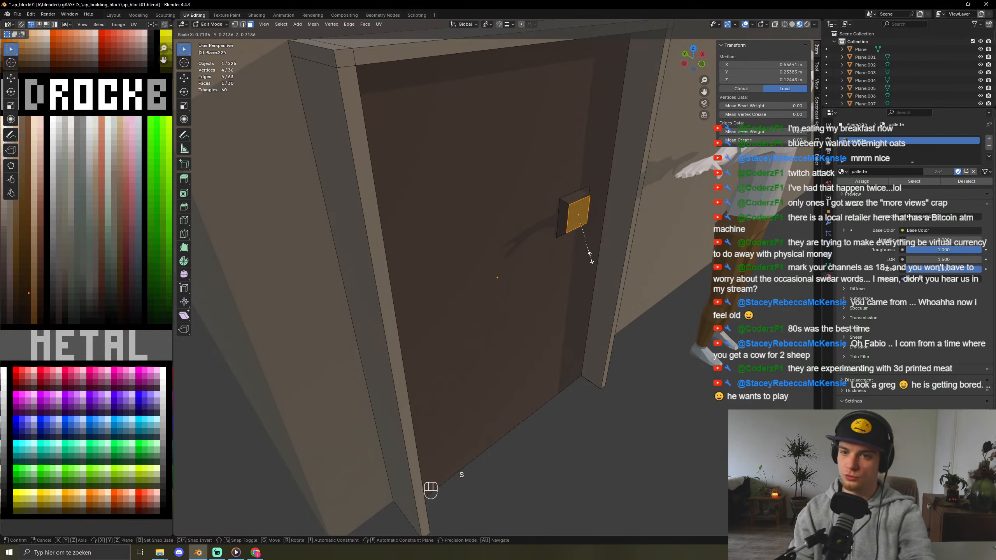
pyautogui.click(586, 258)
pyautogui.press('e')
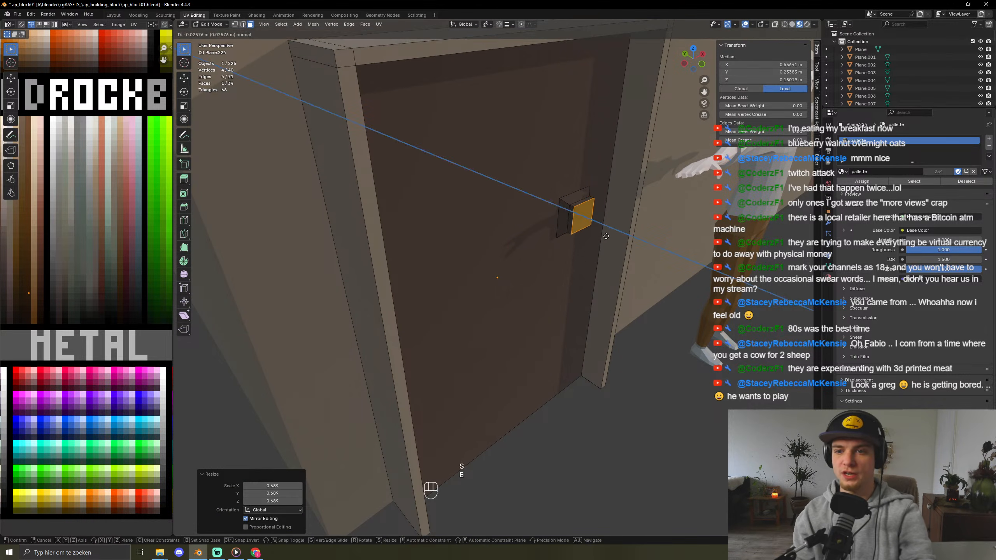
pyautogui.click(568, 236)
pyautogui.press('Tab')
pyautogui.moveTo(627, 243); pyautogui.dragTo(602, 224, button='middle')
pyautogui.press('Tab')
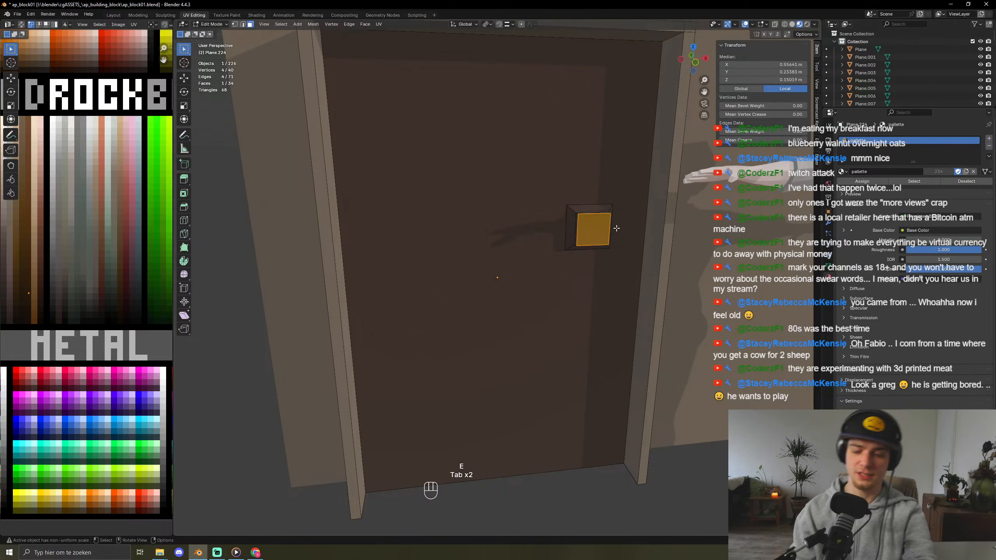
# - Recolour the front face and sloped sides of the small block by moving their UVs onto a light grey palette swatch
pyautogui.press('s')
pyautogui.rightClick(619, 236)
pyautogui.press('ctrl+KP_Add')
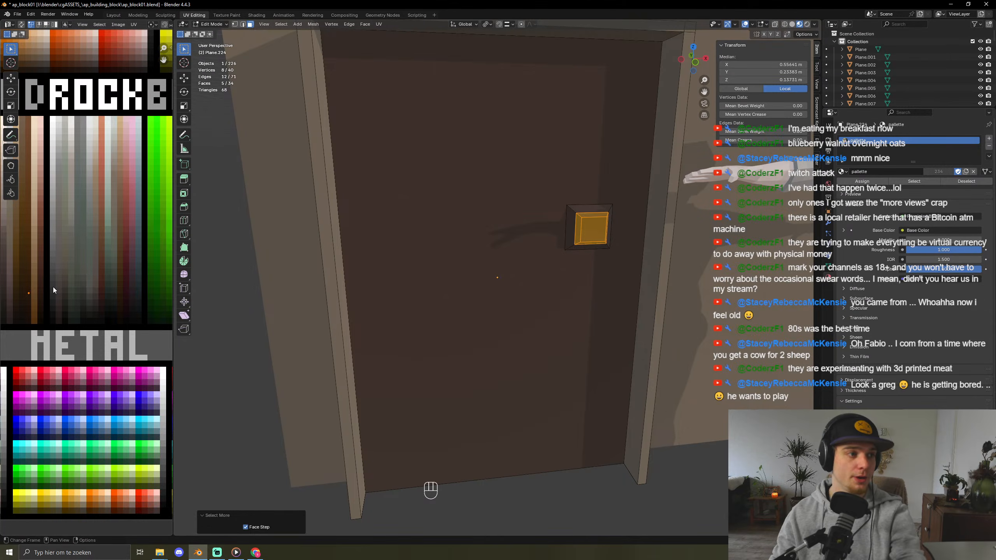
pyautogui.press('g')
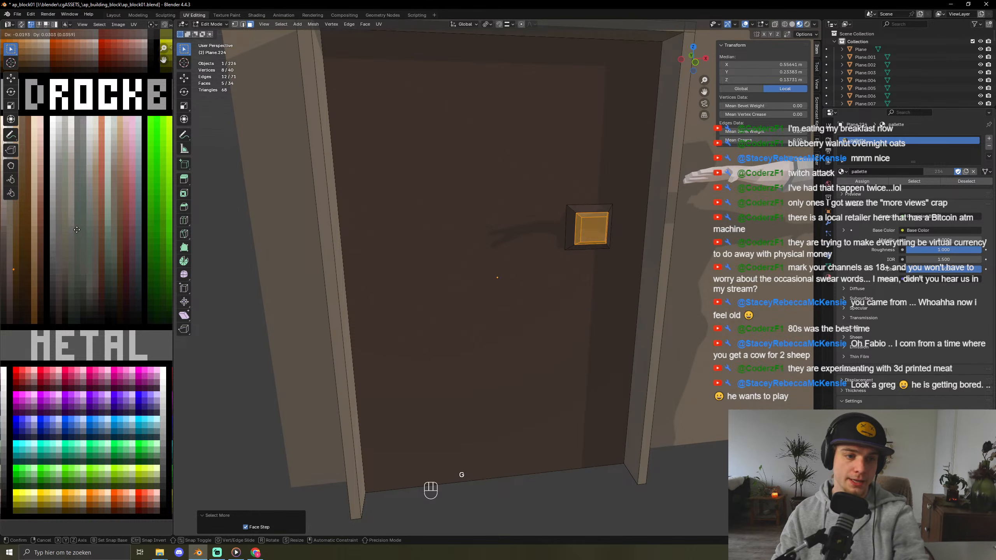
pyautogui.click(73, 226)
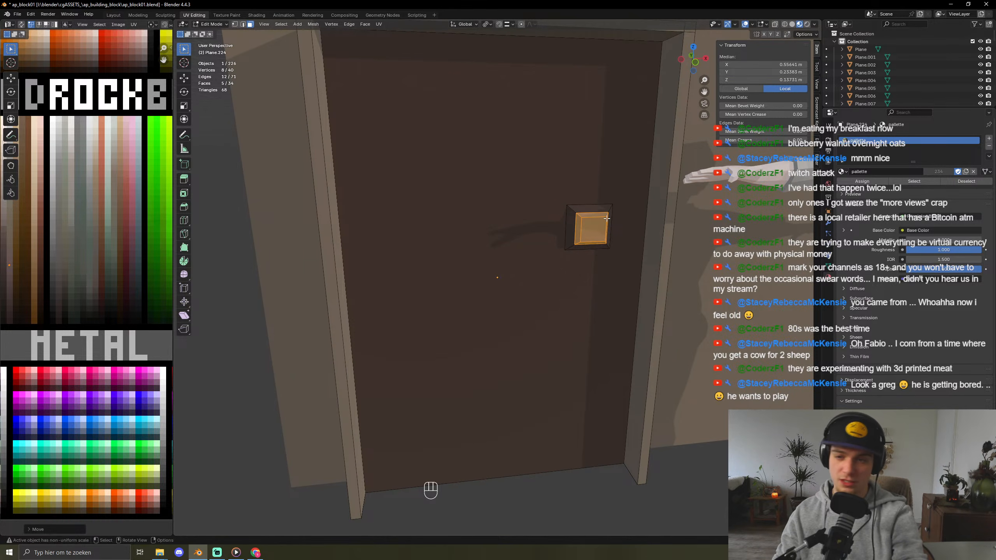
pyautogui.press('Tab')
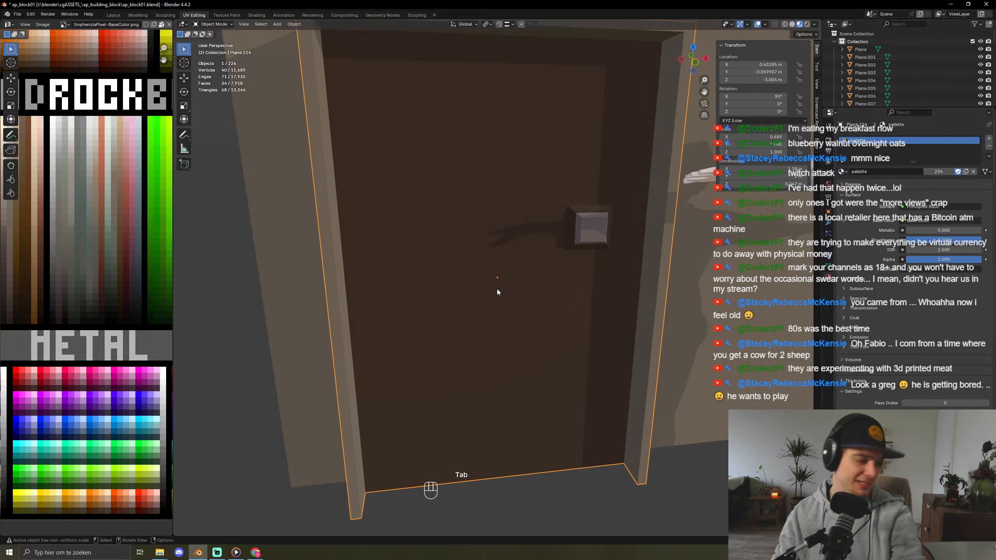
# - Add a centred horizontal loop cut around the small door block and bevel it into a band
pyautogui.press('Tab')
pyautogui.hotkey('ctrl', 'r')
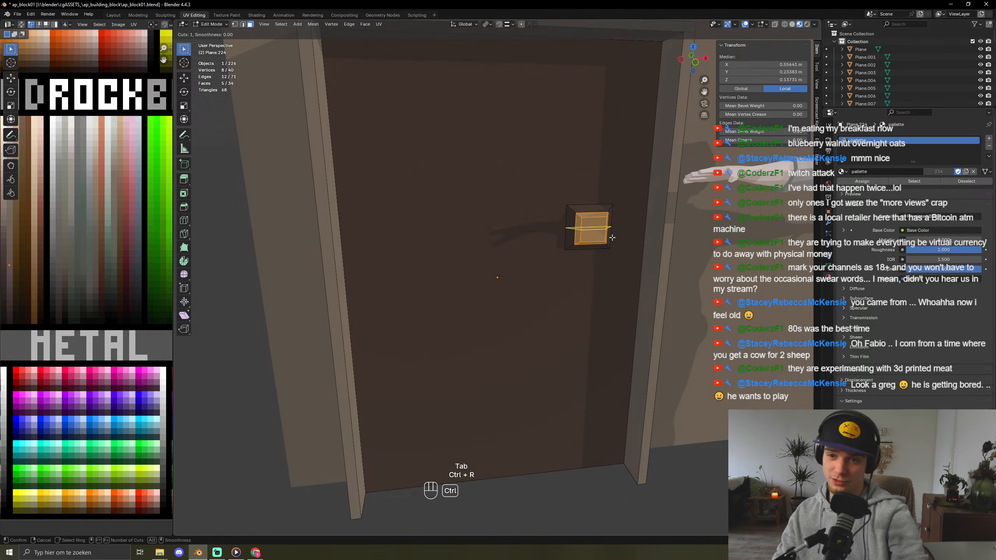
pyautogui.click(596, 236)
pyautogui.rightClick(596, 246)
pyautogui.hotkey('ctrl', 'b')
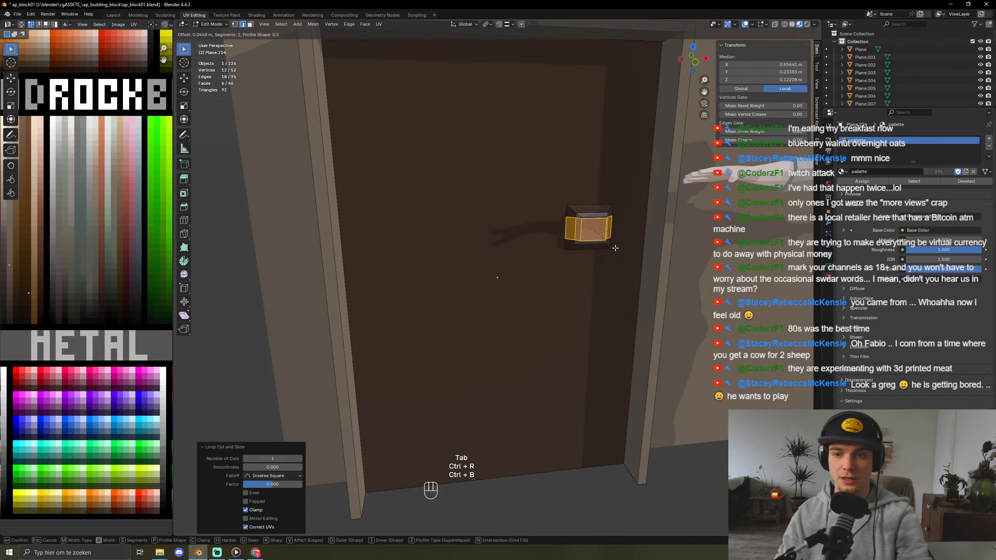
pyautogui.click(576, 233)
# - Try to extrude a side face of the small door block's middle band, and undo the extrusion
pyautogui.press('3')
pyautogui.click(574, 233)
pyautogui.press('e')
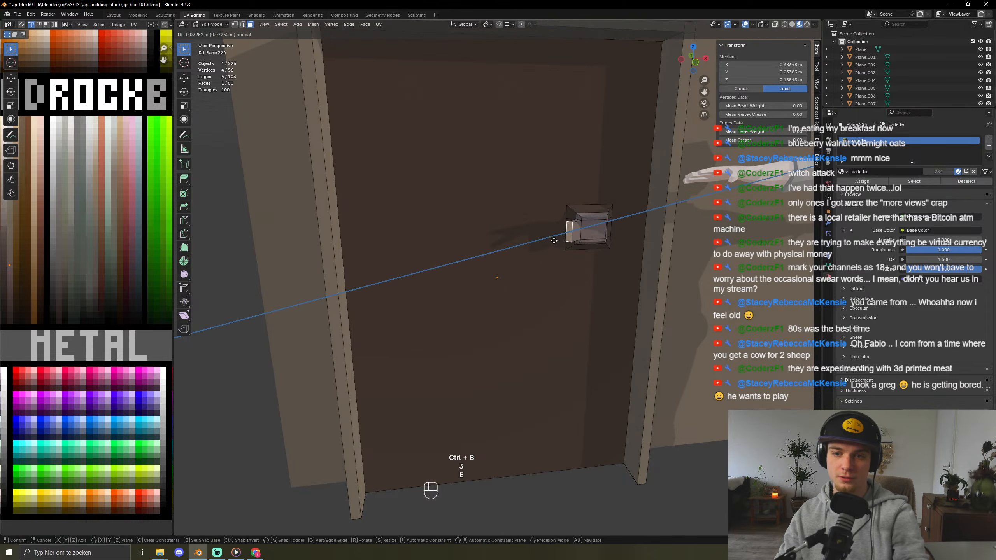
pyautogui.click(579, 238)
pyautogui.hotkey('ctrl', 'z')
pyautogui.hotkey('ctrl', 'z')
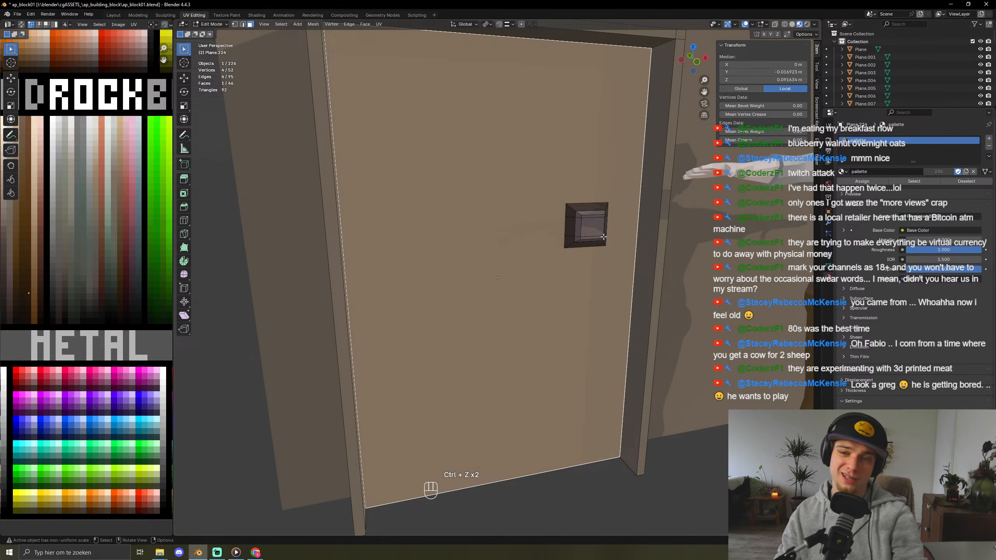
# - Move the whole linked door block about 0.08 m down along Z and 0.0445 m along X towards the door's edge
pyautogui.press('Tab')
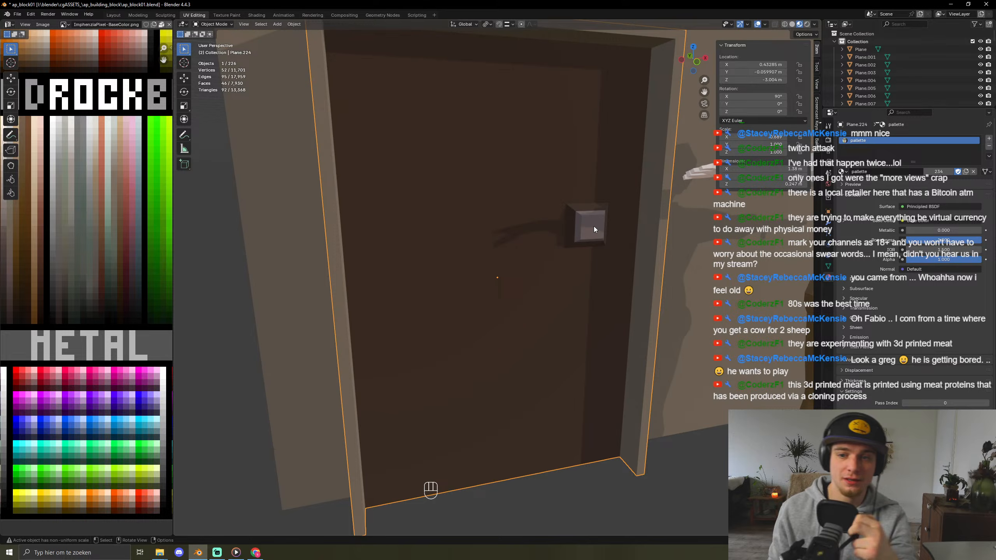
pyautogui.press('Tab')
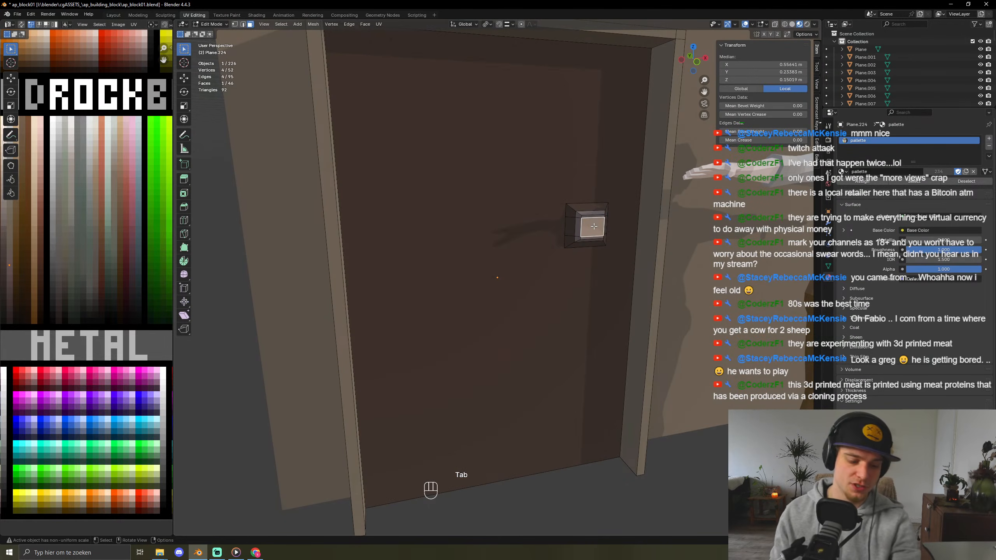
pyautogui.press('l')
pyautogui.press('g')
pyautogui.press('z')
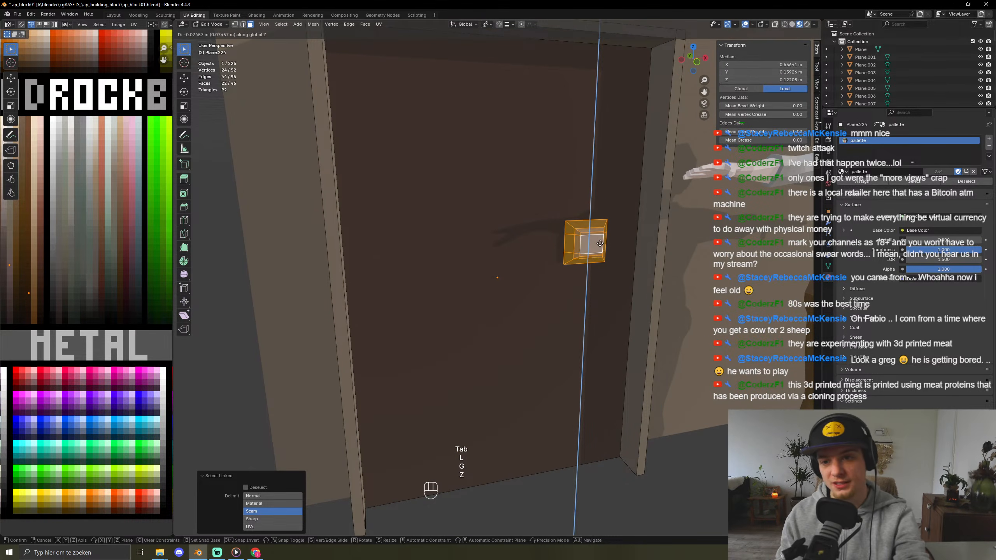
pyautogui.click(594, 240)
pyautogui.press('g')
pyautogui.press('x')
pyautogui.click(606, 243)
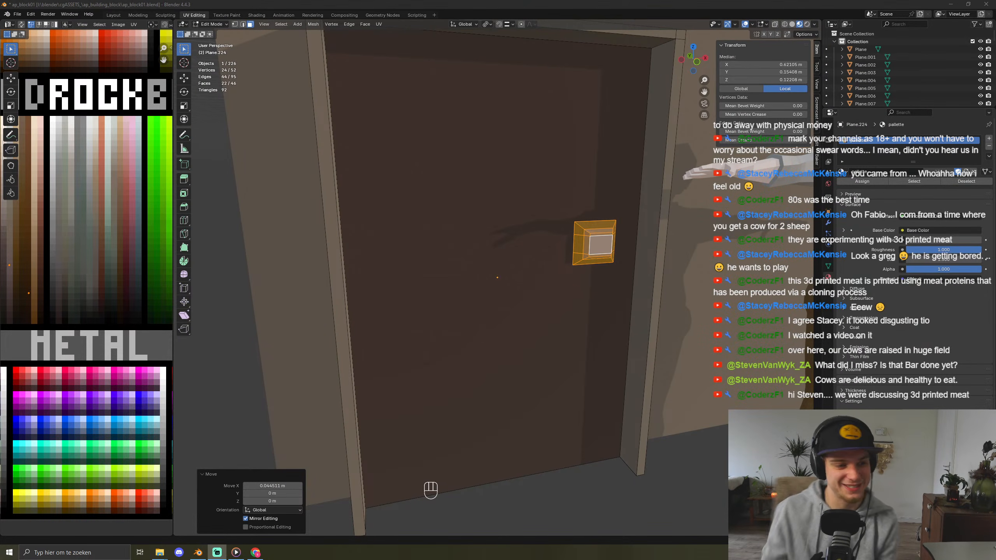
# - Duplicate the finished door and move the copy 6.6273 m along X onto the red brick section
pyautogui.scroll(-6, 541, 364)
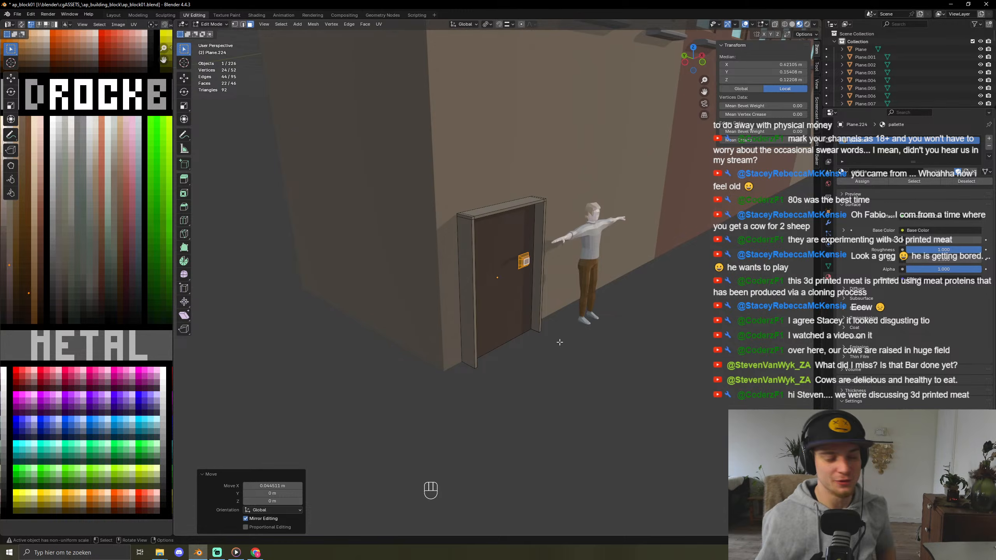
pyautogui.scroll(-3, 536, 263)
pyautogui.scroll(-3, 536, 263)
pyautogui.press('Tab')
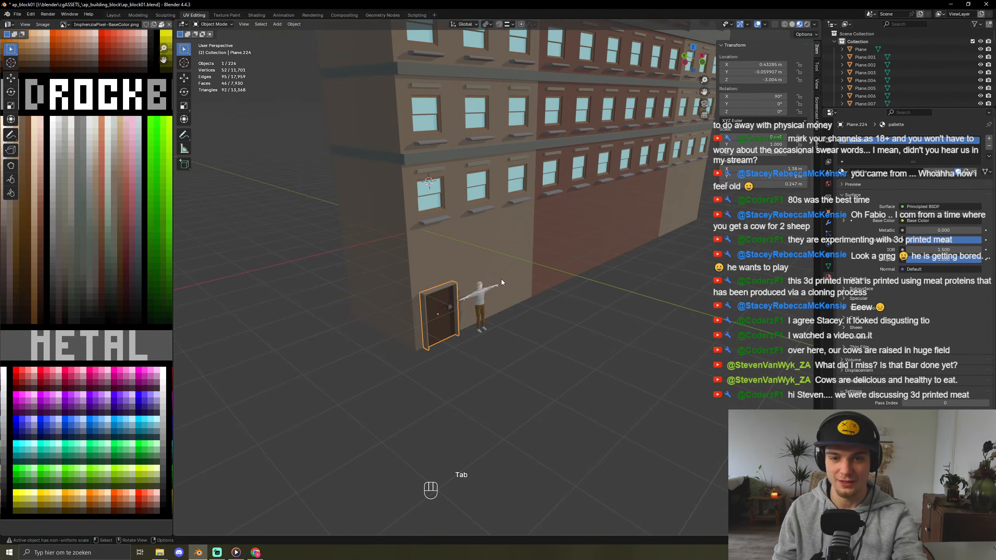
pyautogui.scroll(-3, 600, 270)
pyautogui.moveTo(629, 235); pyautogui.dragTo(606, 232, button='middle')
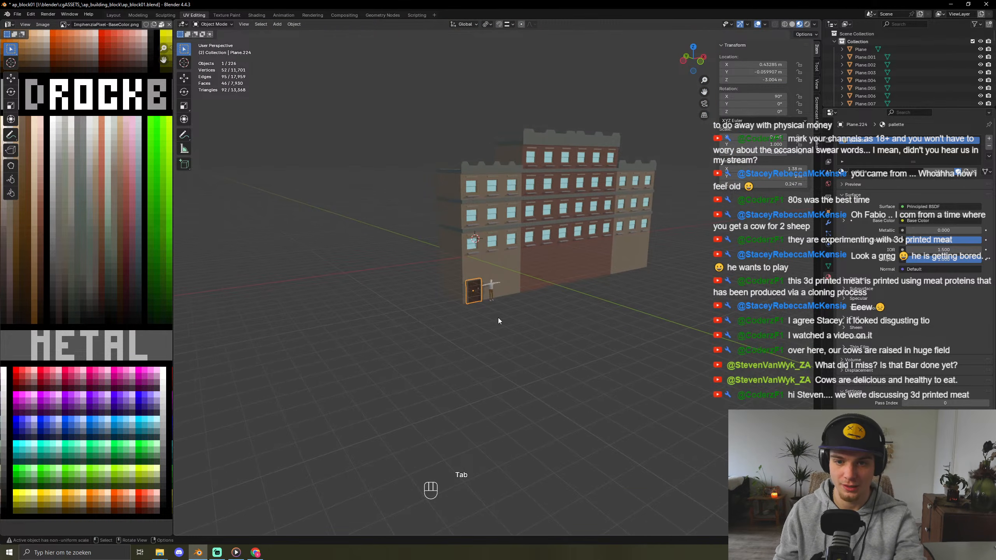
pyautogui.hotkey('shift', 'd')
pyautogui.press('x')
pyautogui.click(579, 287)
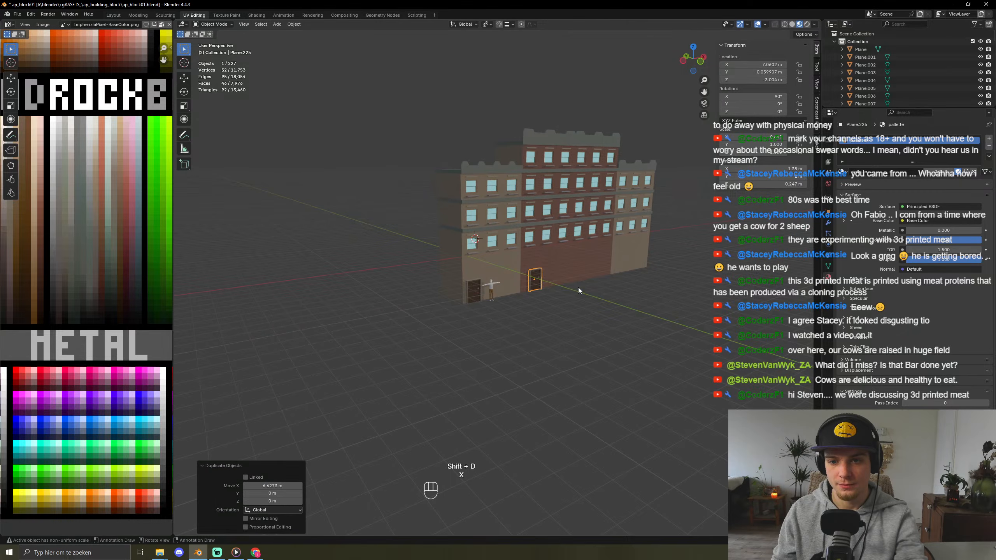
# - Duplicate the brick section's door 11.993 m along X onto the far beige section, and reselect the middle door
pyautogui.hotkey('shift', 'd')
pyautogui.press('x')
pyautogui.click(664, 278)
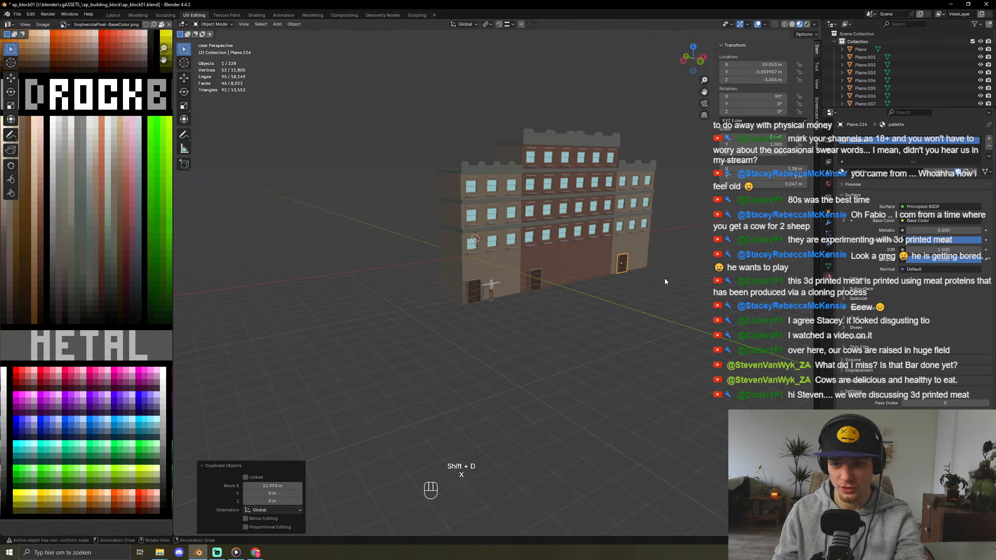
pyautogui.click(534, 279)
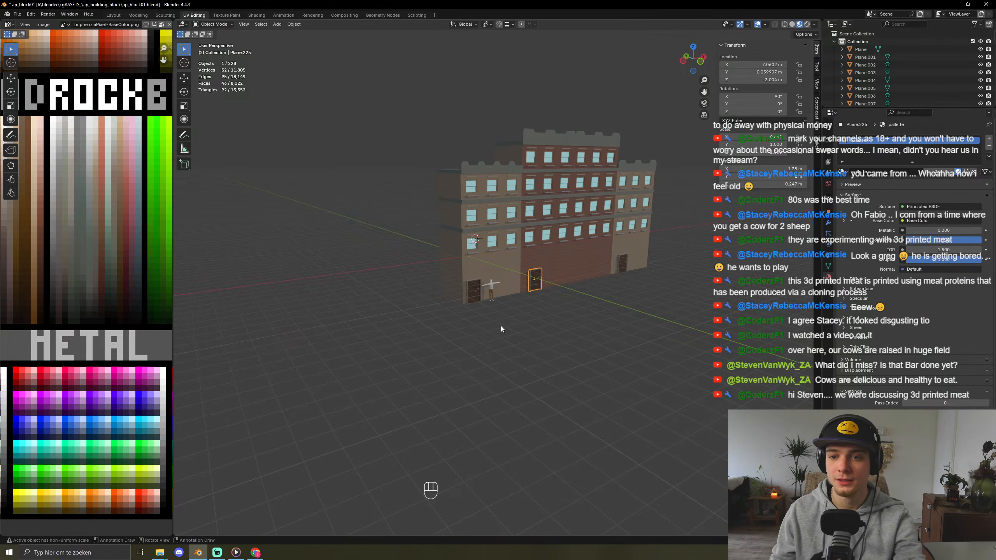
pyautogui.scroll(6, 520, 310)
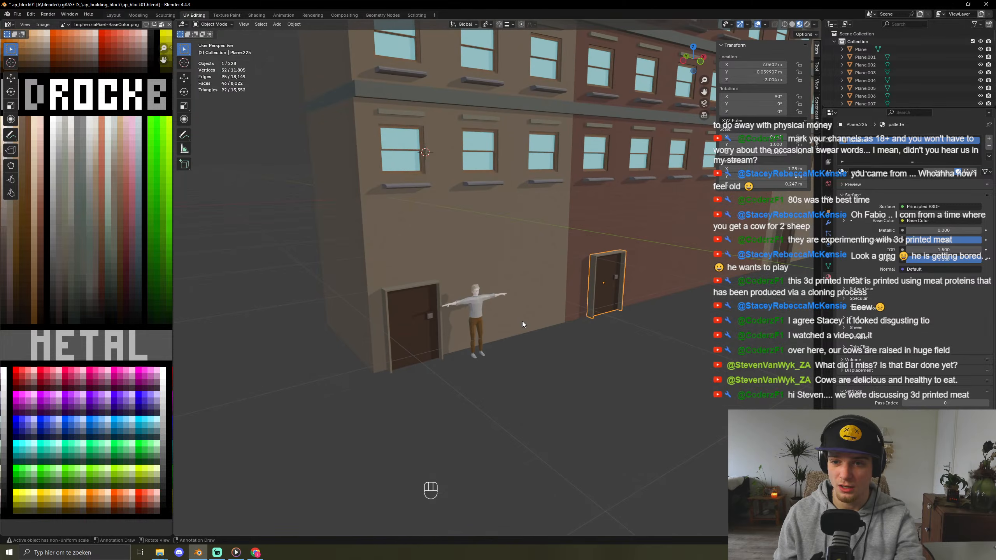
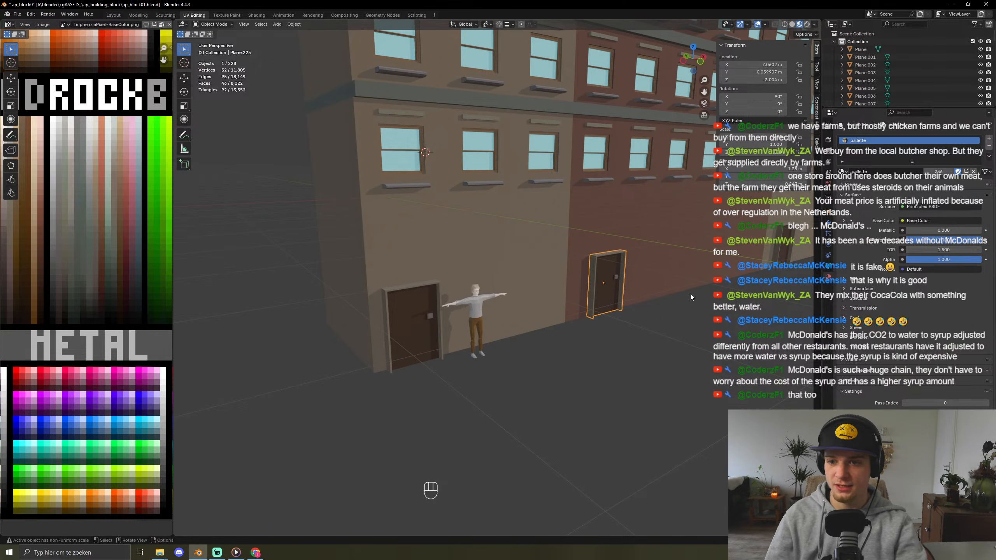
# - Delete two adjacent ground-floor wall panels in the red brick section, on the far side of the middle door
pyautogui.scroll(-10, 691, 292)
pyautogui.moveTo(685, 295); pyautogui.dragTo(589, 282, button='middle')
pyautogui.click(580, 287)
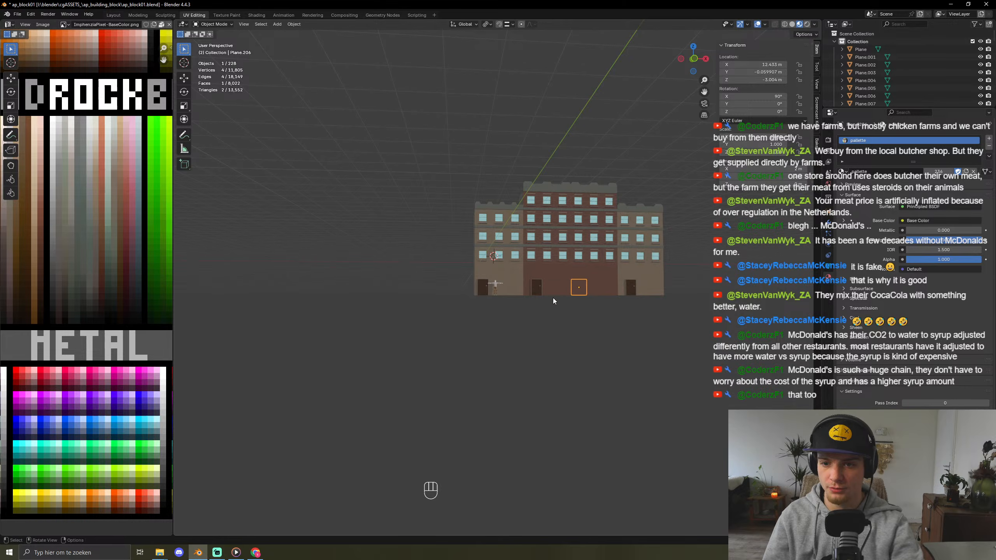
pyautogui.scroll(5, 588, 310)
pyautogui.keyDown('shift'); pyautogui.moveTo(616, 321); pyautogui.dragTo(395, 354, button='middle'); pyautogui.keyUp('shift')
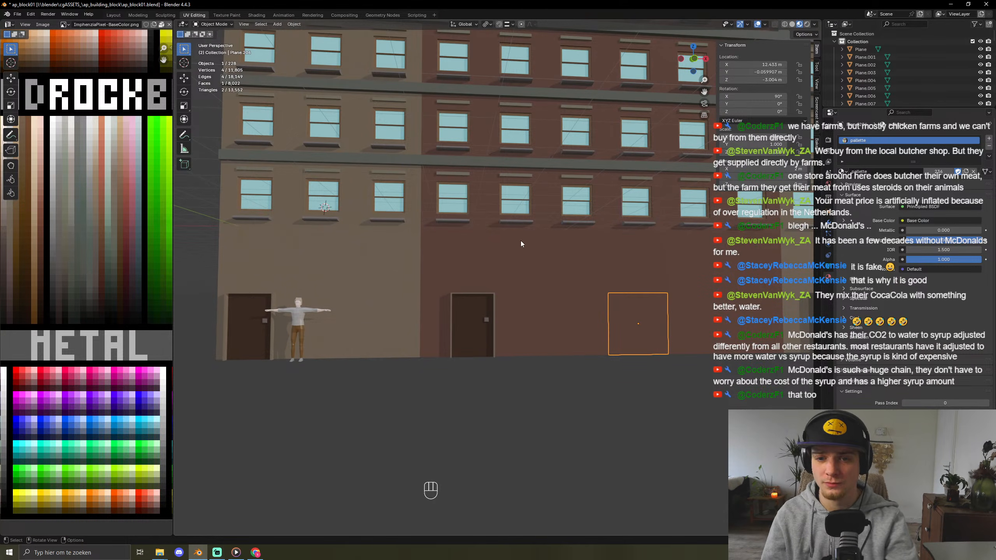
pyautogui.scroll(-3, 630, 318)
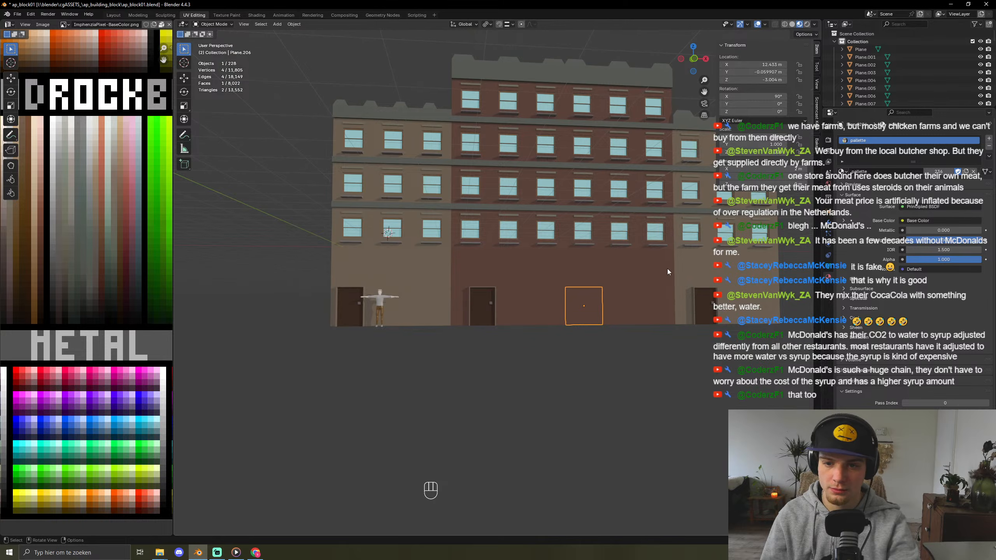
pyautogui.moveTo(566, 309); pyautogui.dragTo(440, 349, button='middle')
pyautogui.scroll(3, 580, 305)
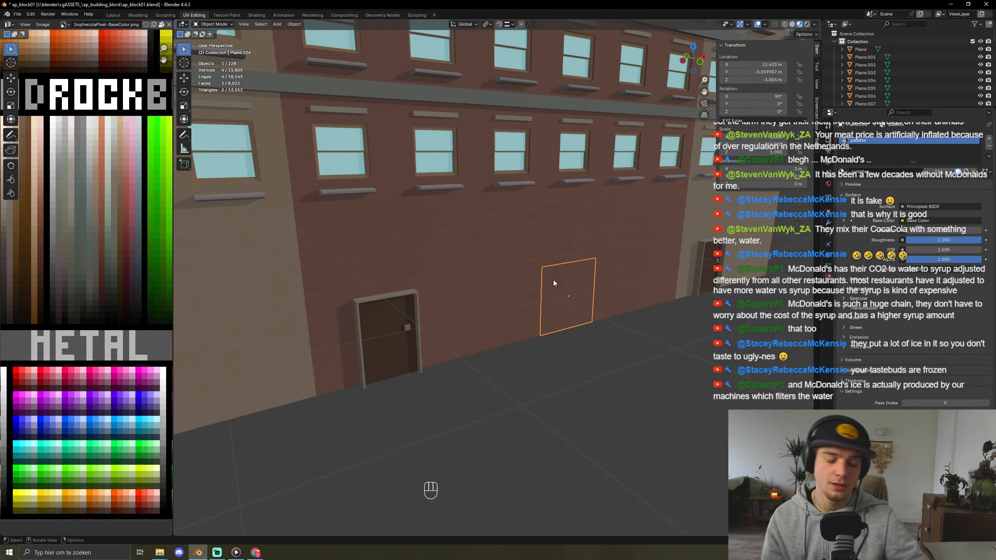
pyautogui.press('Delete')
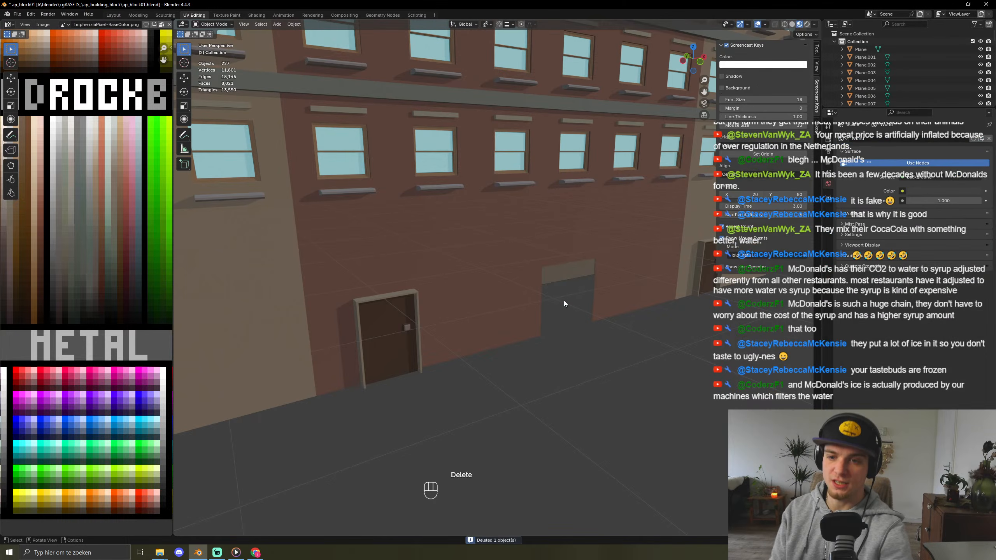
pyautogui.click(516, 313)
pyautogui.press('Delete')
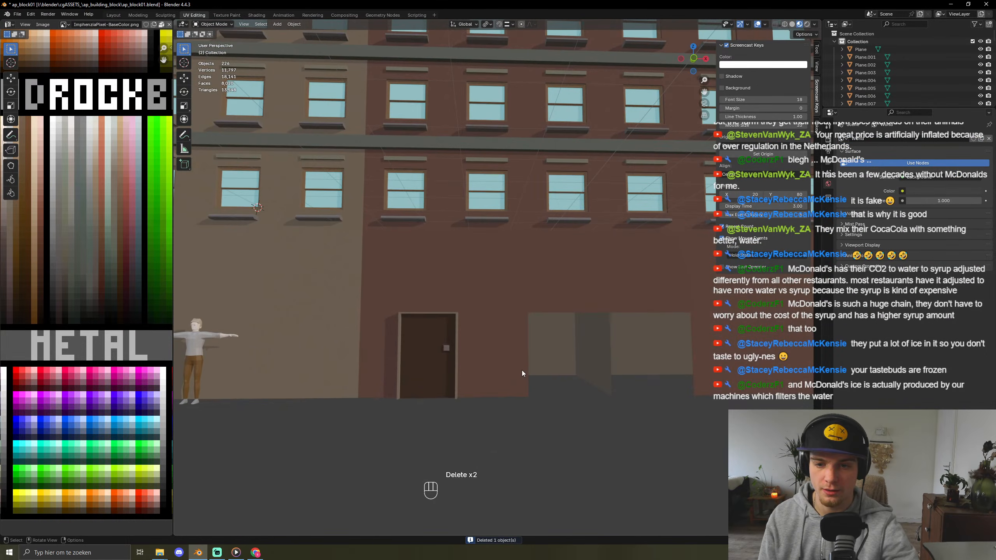
# - Start editing the brick panel beside the middle door and pick its vertical edge facing the opening
pyautogui.click(522, 371)
pyautogui.press('Tab')
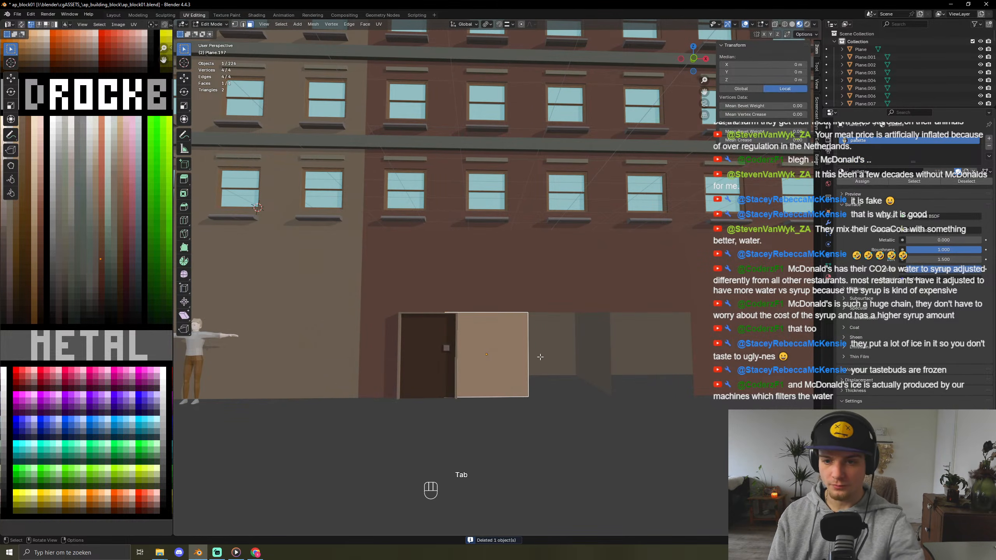
pyautogui.press('2')
pyautogui.click(529, 355)
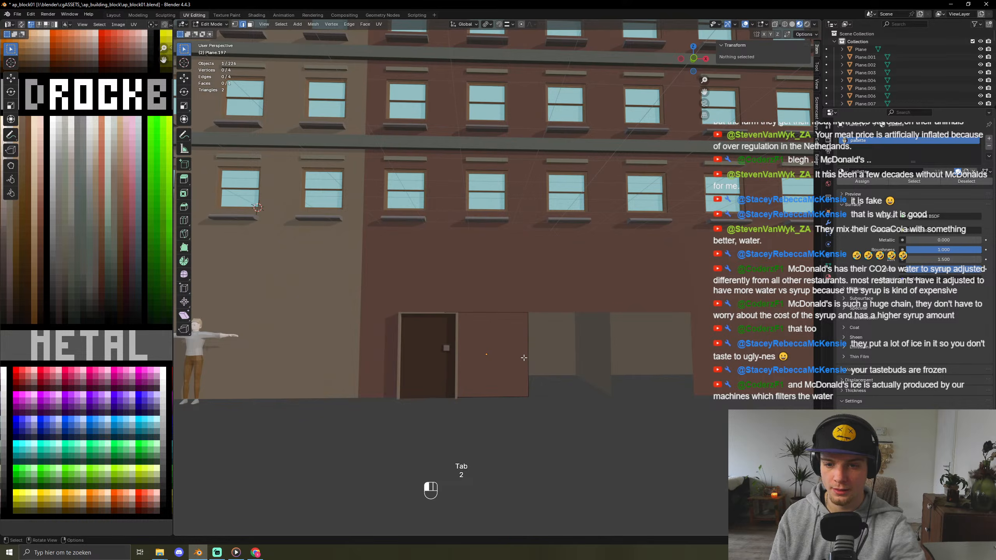
# - Turn on snapping for moving the edge of the wall panel beside the door
pyautogui.press('g')
pyautogui.press('x')
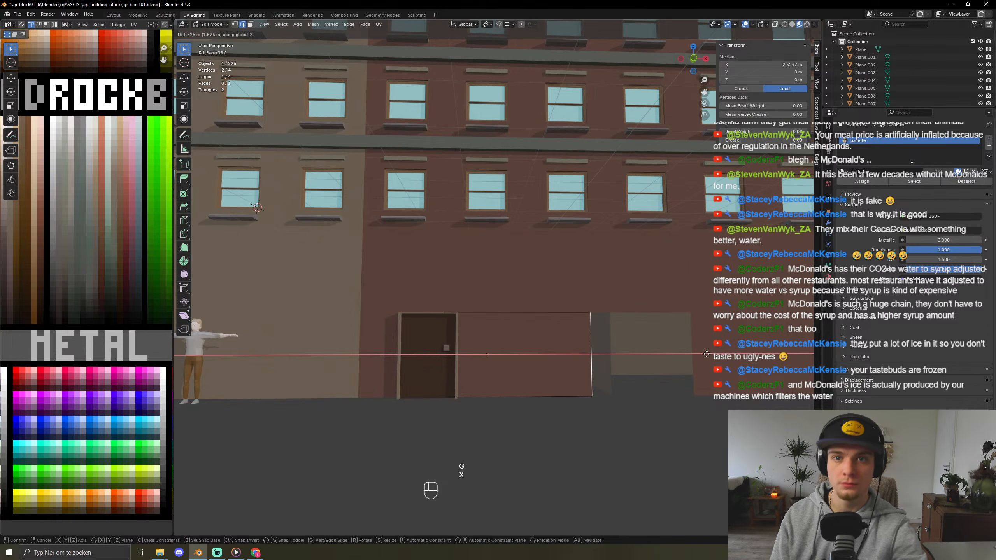
pyautogui.rightClick(695, 353)
pyautogui.hotkey('shift', 'Tab')
# - Try to stretch the wall panel beside the door by moving its right edge 4 m along X with snapping
pyautogui.press('g')
pyautogui.press('x')
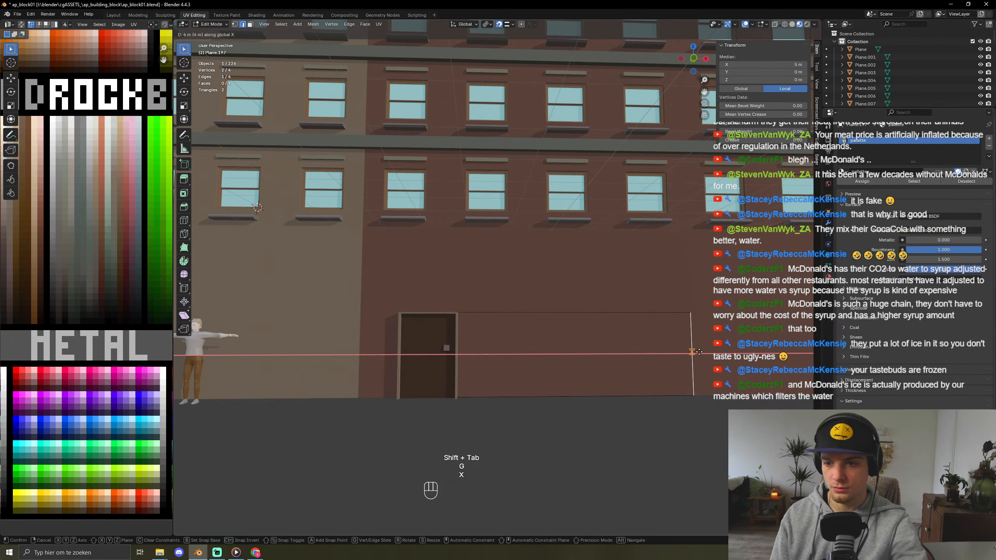
pyautogui.click(695, 354)
pyautogui.click(576, 364)
# - Undo the edge move and the edits before it until the middle wall panel is restored
pyautogui.hotkey('ctrl', 'z')
pyautogui.hotkey('ctrl', 'z')
pyautogui.hotkey('ctrl', 'z')
pyautogui.hotkey('ctrl', 'z')
pyautogui.hotkey('ctrl', 'z')
pyautogui.hotkey('ctrl', 'z')
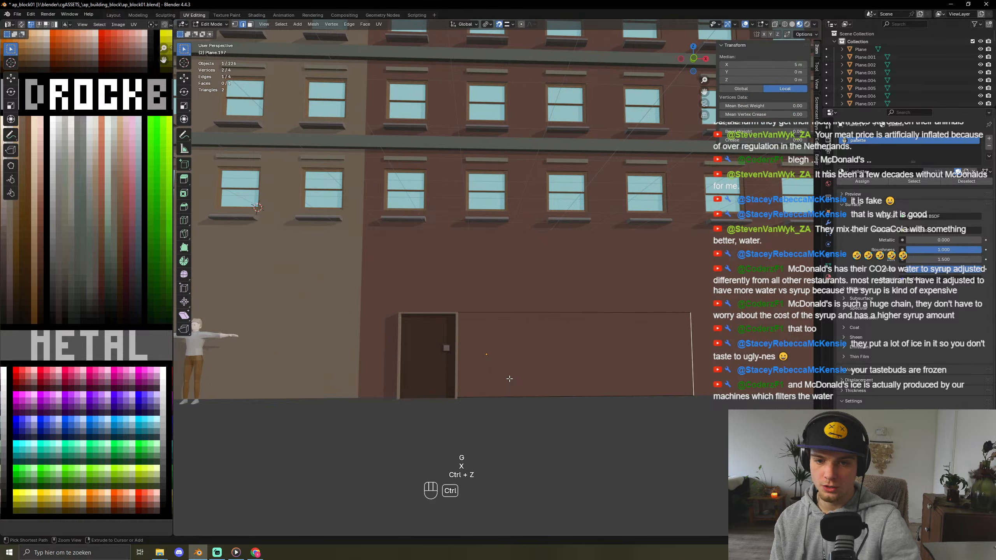
pyautogui.hotkey('ctrl', 'z')
pyautogui.hotkey('ctrl', 'z')
pyautogui.hotkey('ctrl', 'z')
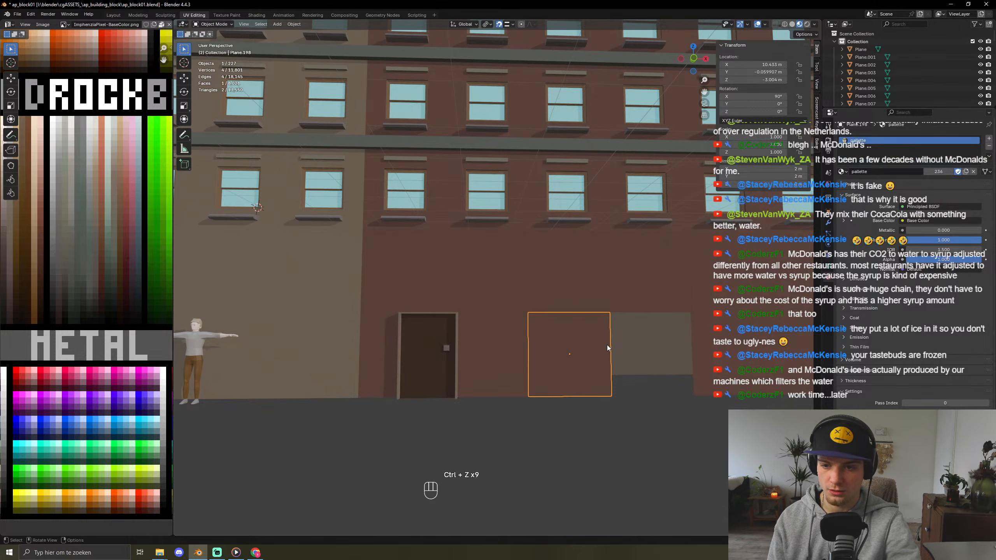
# - Delete the far right wall panel and move the middle panel's right edge 4 m along X to close the opening
pyautogui.click(739, 343)
pyautogui.press('Delete')
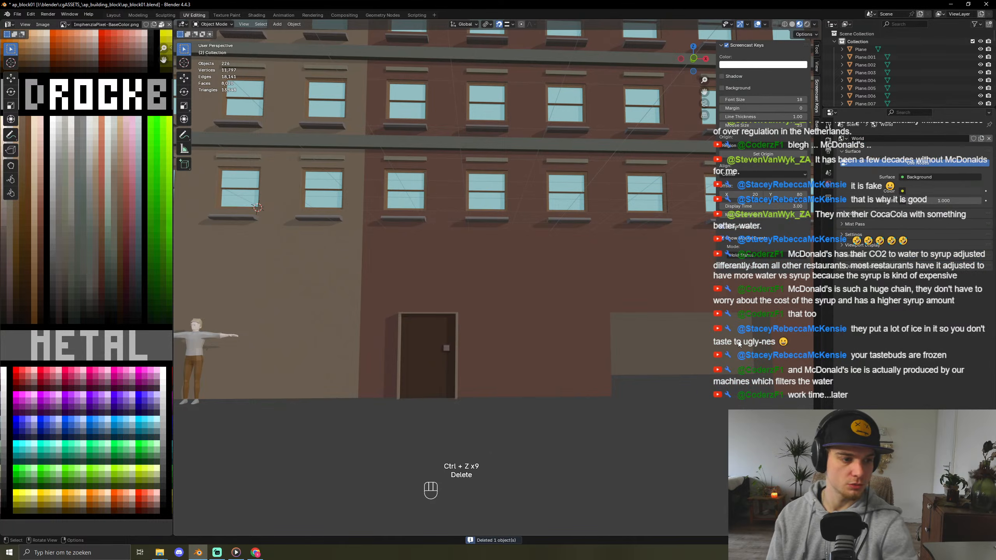
pyautogui.keyDown('shift'); pyautogui.moveTo(644, 359); pyautogui.dragTo(580, 348, button='middle'); pyautogui.keyUp('shift')
pyautogui.click(535, 367)
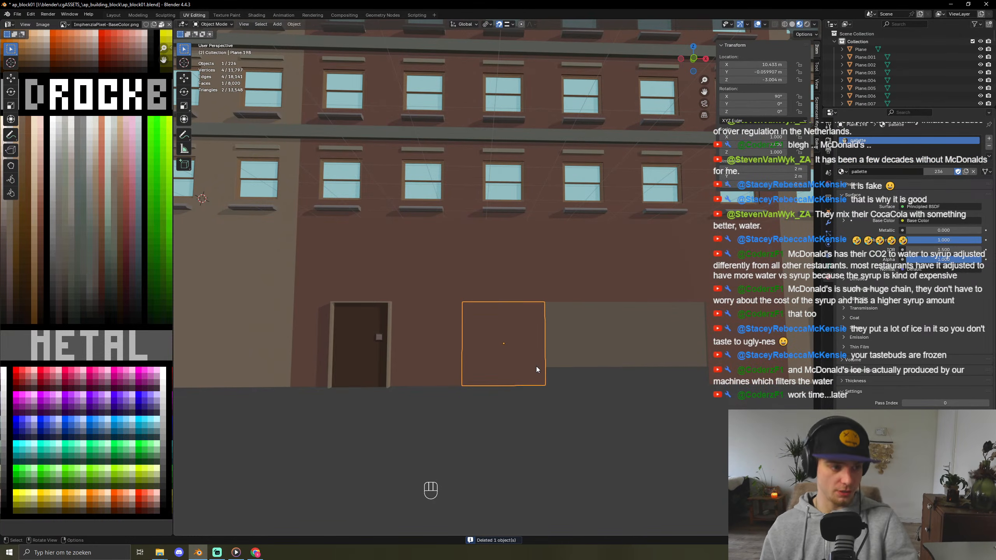
pyautogui.press('Tab')
pyautogui.press('3')
pyautogui.press('2')
pyautogui.click(551, 356)
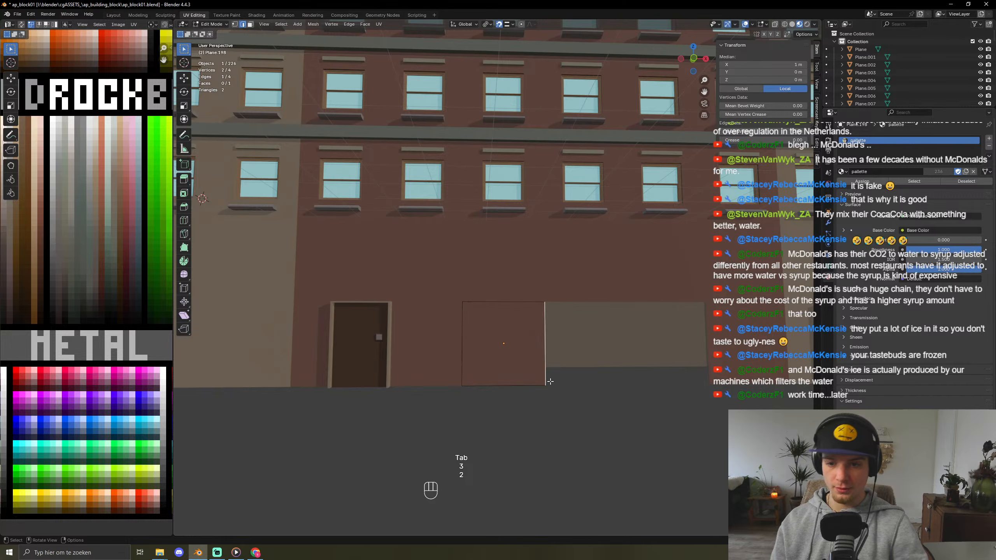
pyautogui.press('g')
pyautogui.press('x')
pyautogui.click(708, 353)
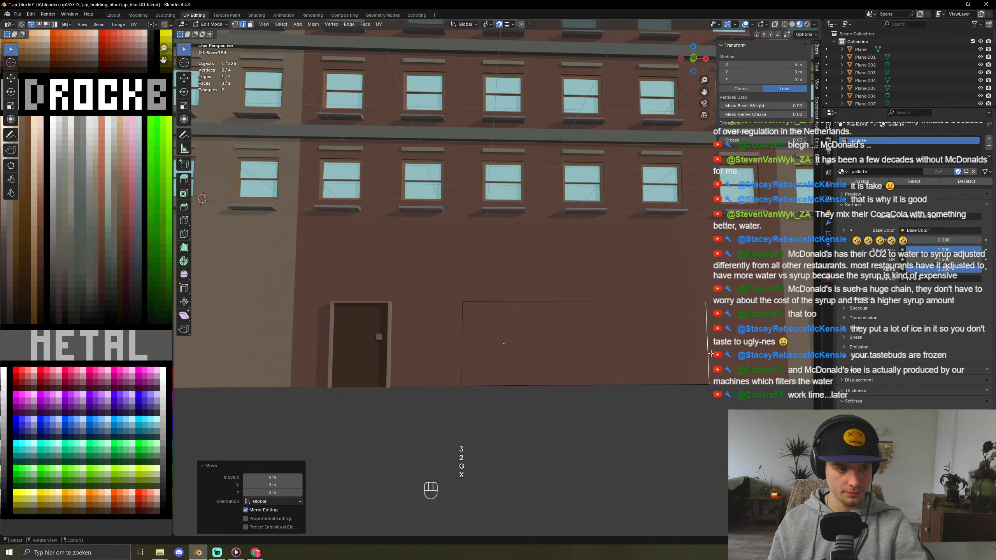
# - Add a centred vertical loop cut to the stretched wall panel and bevel it with a width of about 2.4 m
pyautogui.keyDown('shift'); pyautogui.moveTo(580, 400); pyautogui.dragTo(485, 370, button='middle'); pyautogui.keyUp('shift')
pyautogui.moveTo(443, 314); pyautogui.dragTo(453, 323, button='middle')
pyautogui.press('Tab')
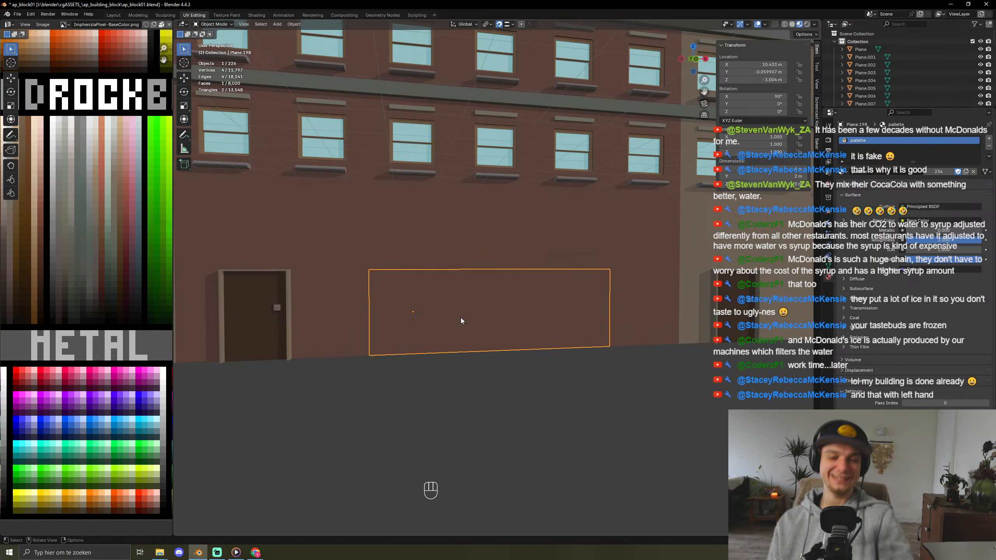
pyautogui.press('Tab')
pyautogui.hotkey('ctrl', 'e')
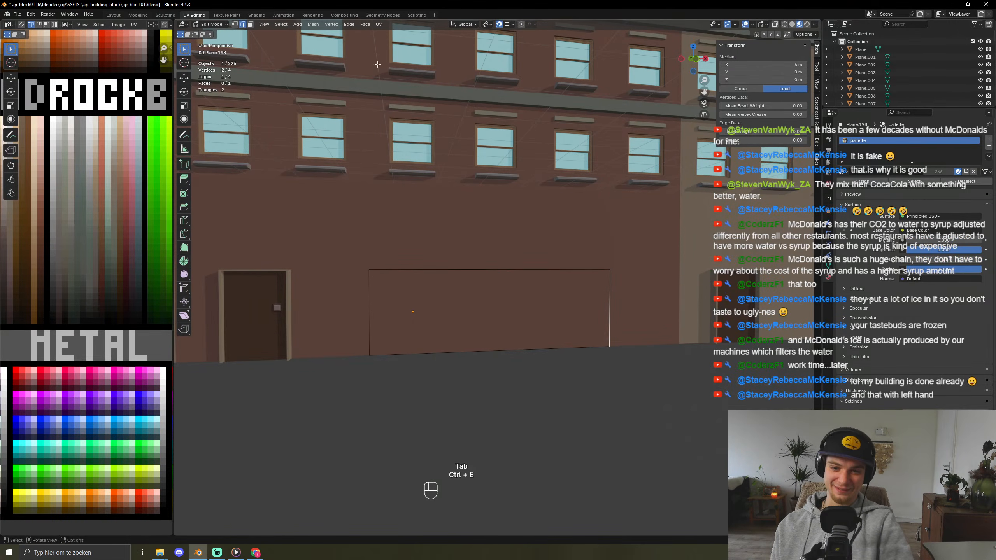
pyautogui.hotkey('ctrl', 'r')
pyautogui.click(497, 267)
pyautogui.rightClick(497, 267)
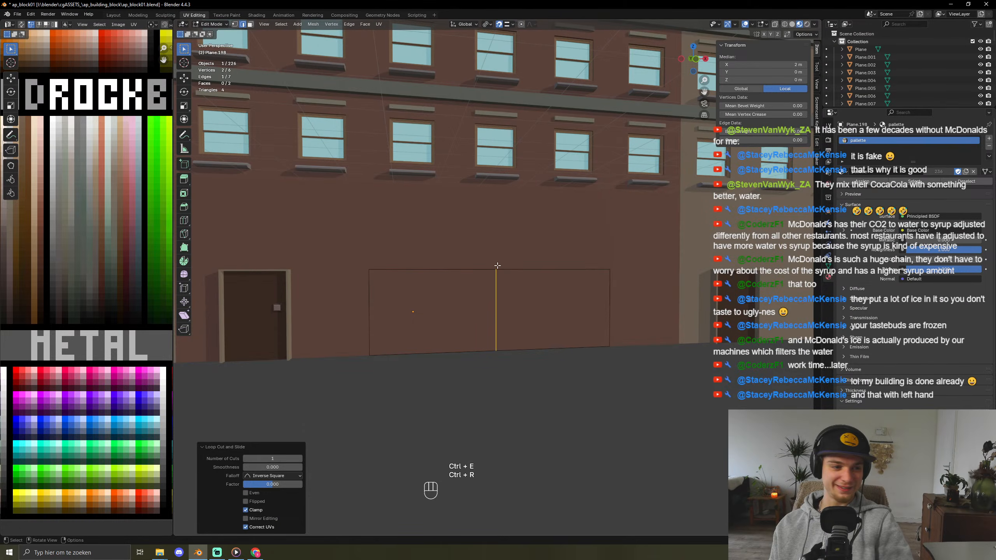
pyautogui.hotkey('ctrl', 'b')
pyautogui.click(640, 292)
# - Add another centred vertical loop cut inside the beveled section and bevel it with an offset of about 1.51 m
pyautogui.hotkey('ctrl', 'r')
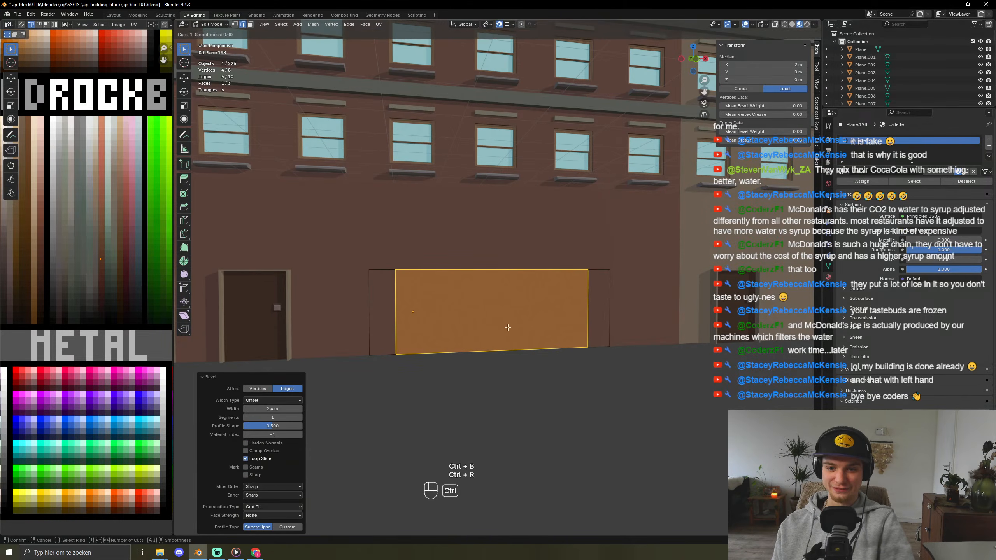
pyautogui.click(496, 349)
pyautogui.rightClick(497, 349)
pyautogui.hotkey('ctrl', 'b')
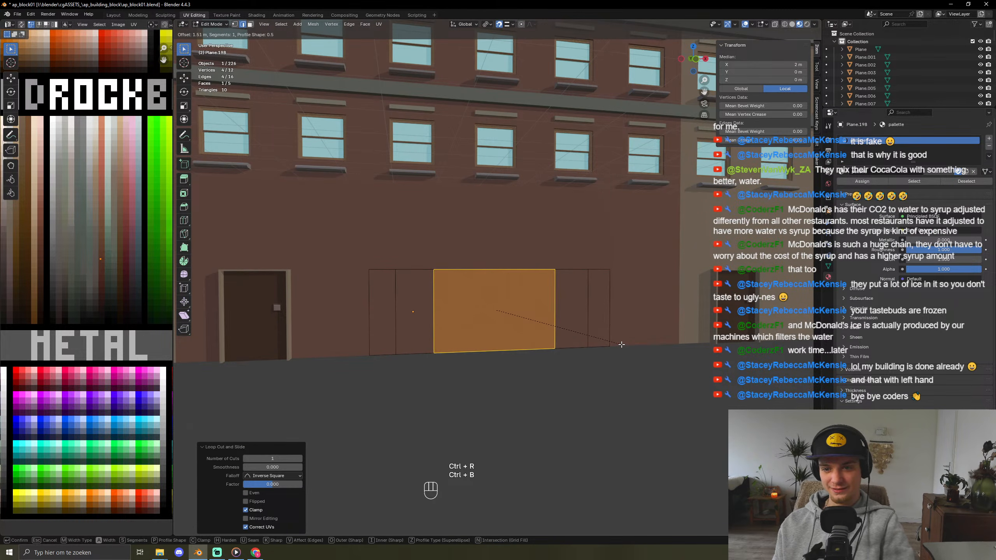
pyautogui.click(465, 327)
# - Divide the panel's central section with five evenly spaced vertical loop cuts
pyautogui.hotkey('ctrl', 'r')
pyautogui.scroll(4, 465, 328)
pyautogui.click(464, 328)
pyautogui.rightClick(465, 327)
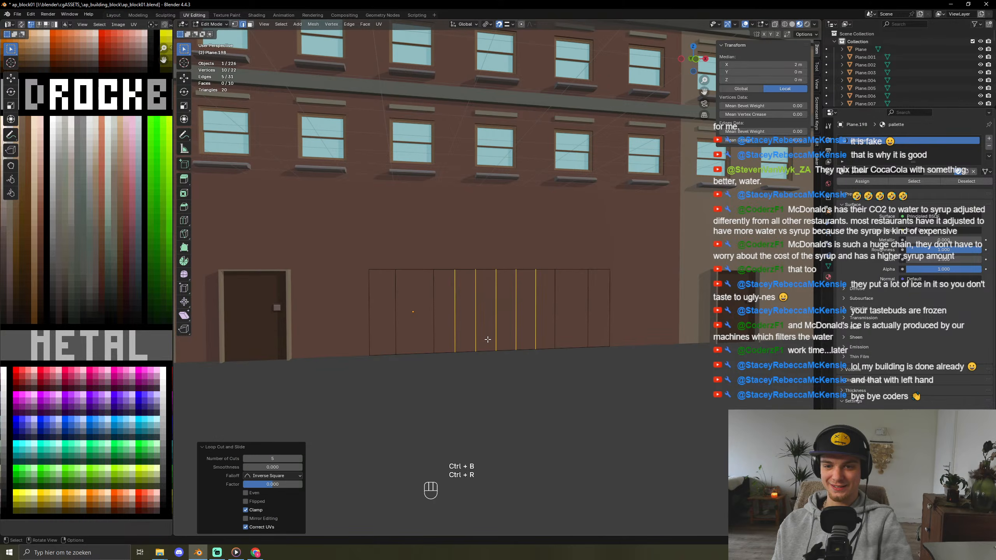
# - Add a horizontal loop cut near the panel's top edge at a factor of about -0.825 and turn off snapping
pyautogui.scroll(2, 477, 411)
pyautogui.hotkey('ctrl', 'r')
pyautogui.click(554, 316)
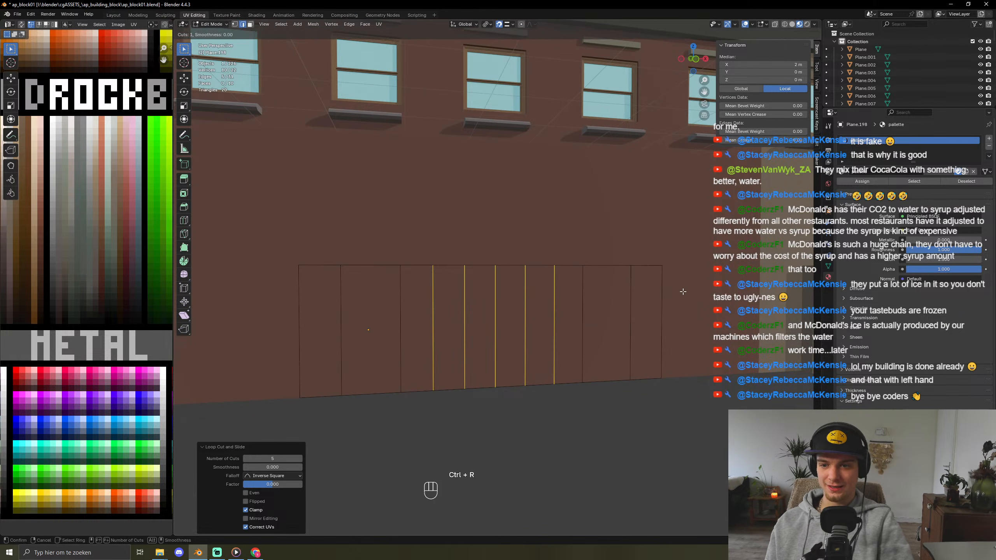
pyautogui.click(662, 275)
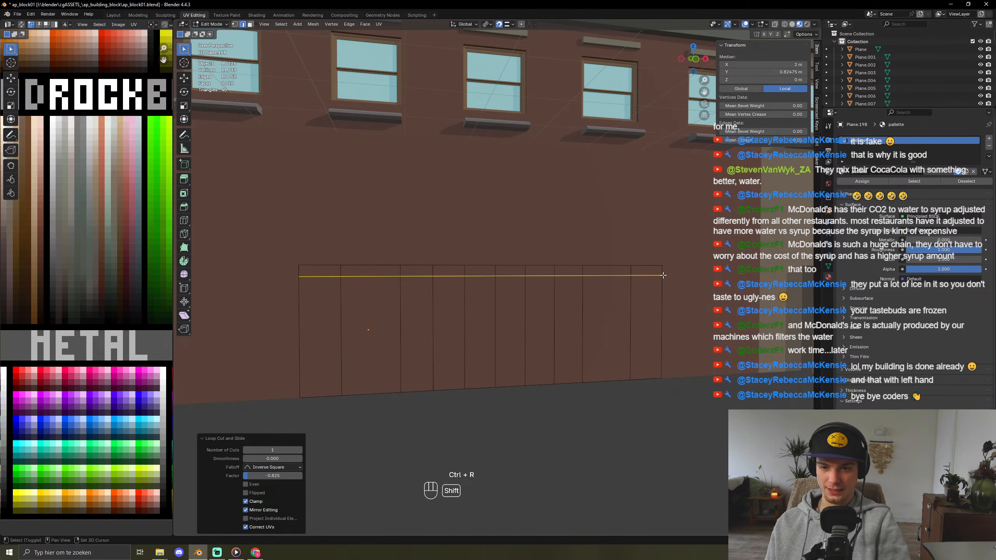
pyautogui.hotkey('shift', 'Tab')
pyautogui.press('3')
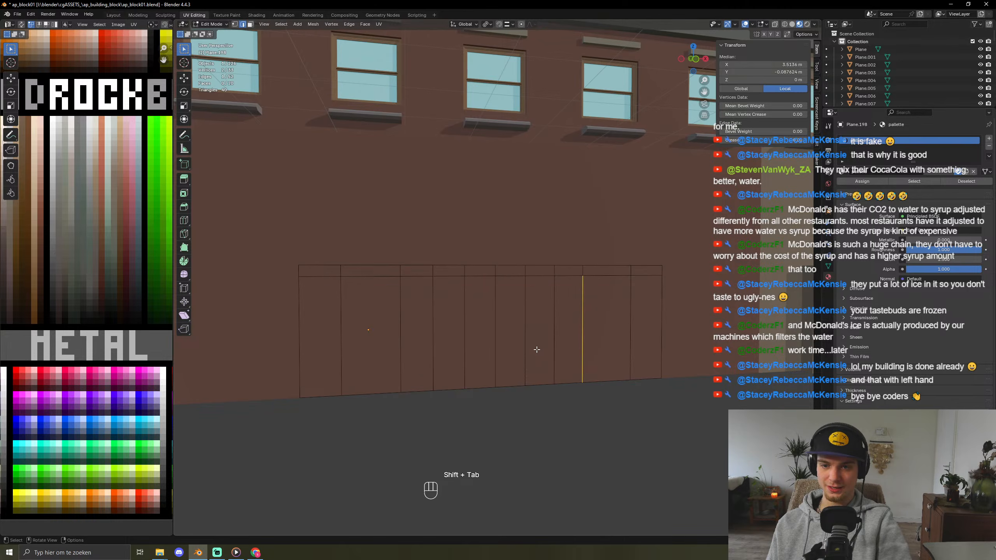
pyautogui.press('4')
pyautogui.click(564, 332)
pyautogui.keyDown('shift'); pyautogui.click(540, 326); pyautogui.keyUp('shift')
pyautogui.keyDown('shift'); pyautogui.click(500, 313); pyautogui.keyUp('shift')
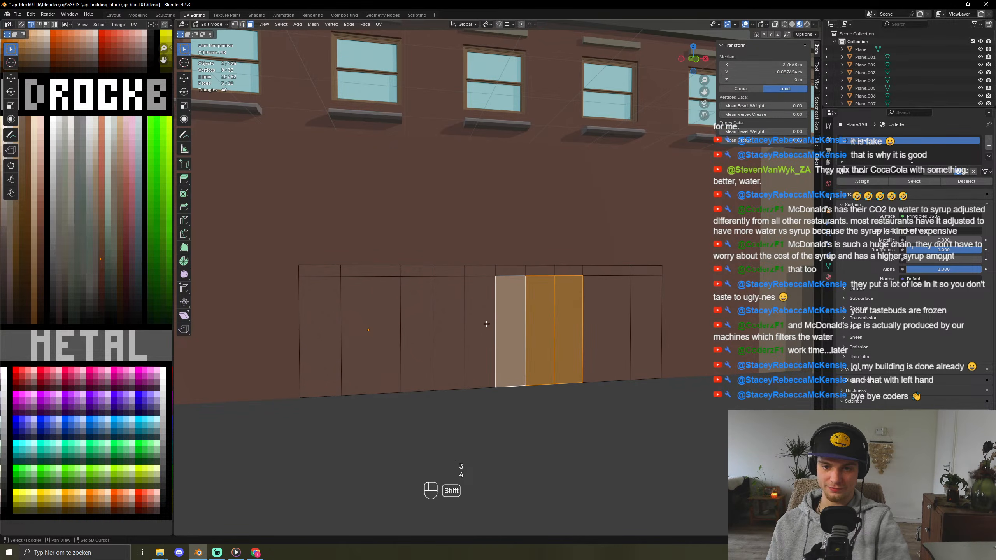
pyautogui.keyDown('shift'); pyautogui.click(479, 324); pyautogui.keyUp('shift')
# - Bevel the central section's five inner vertical edges and its right boundary edge below the horizontal cut, about 0.028 m wide
pyautogui.press('2')
pyautogui.click(432, 329)
pyautogui.keyDown('shift'); pyautogui.click(466, 329); pyautogui.keyUp('shift')
pyautogui.keyDown('shift'); pyautogui.click(493, 325); pyautogui.keyUp('shift')
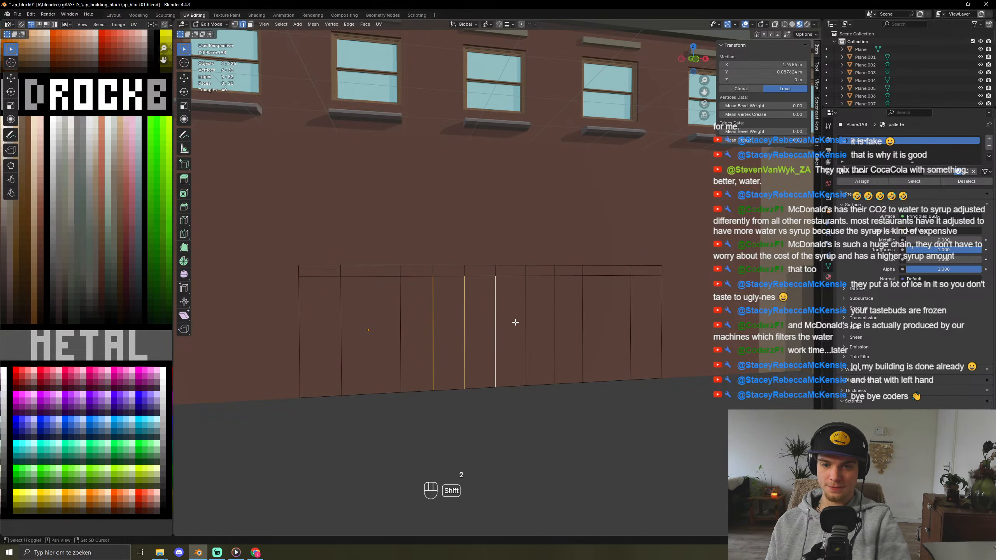
pyautogui.keyDown('shift'); pyautogui.click(529, 319); pyautogui.keyUp('shift')
pyautogui.keyDown('shift'); pyautogui.click(559, 320); pyautogui.keyUp('shift')
pyautogui.keyDown('shift'); pyautogui.click(591, 349); pyautogui.keyUp('shift')
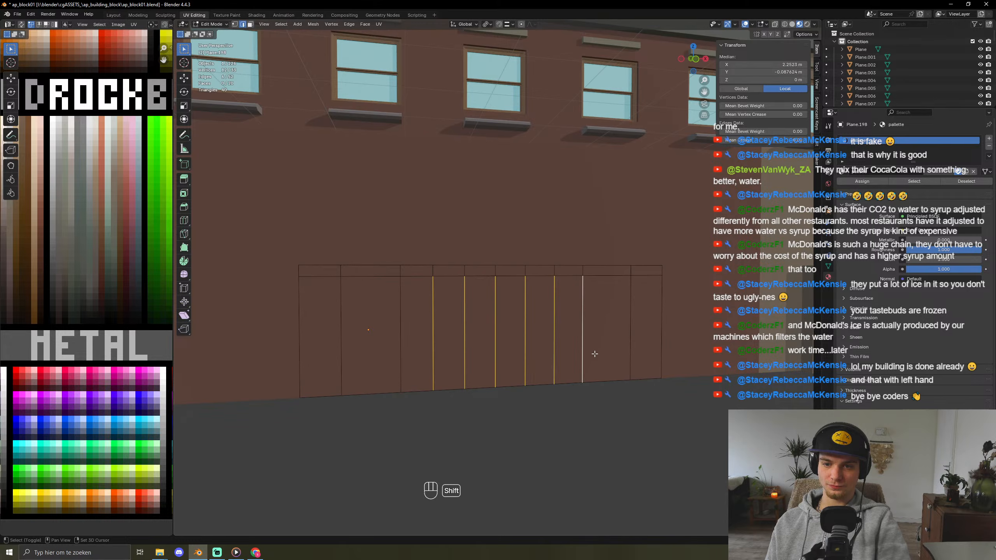
pyautogui.hotkey('ctrl', 'b')
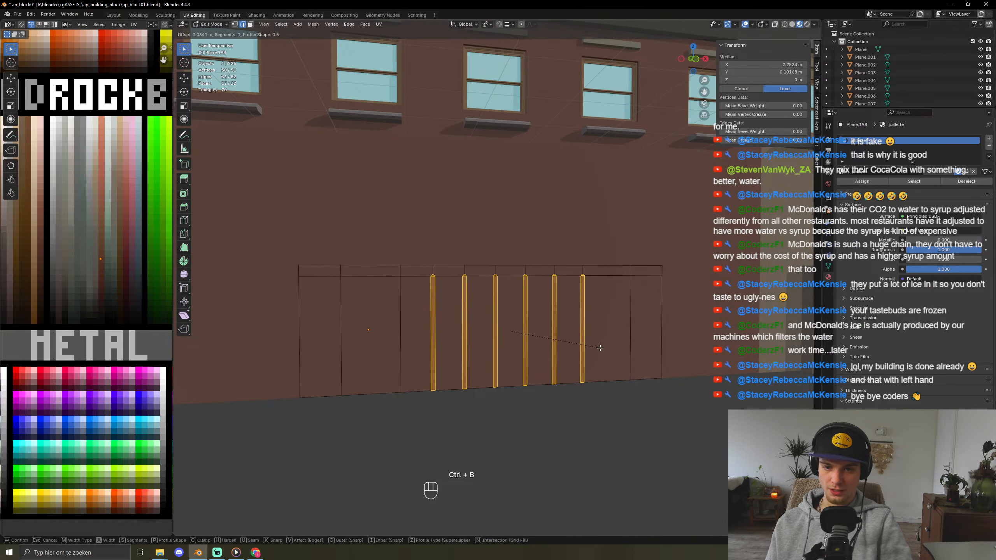
pyautogui.click(595, 349)
# - Extrude the six narrow beveled strips about 0.022 m inward to form grooves
pyautogui.moveTo(596, 349); pyautogui.dragTo(486, 417, button='middle')
pyautogui.press('e')
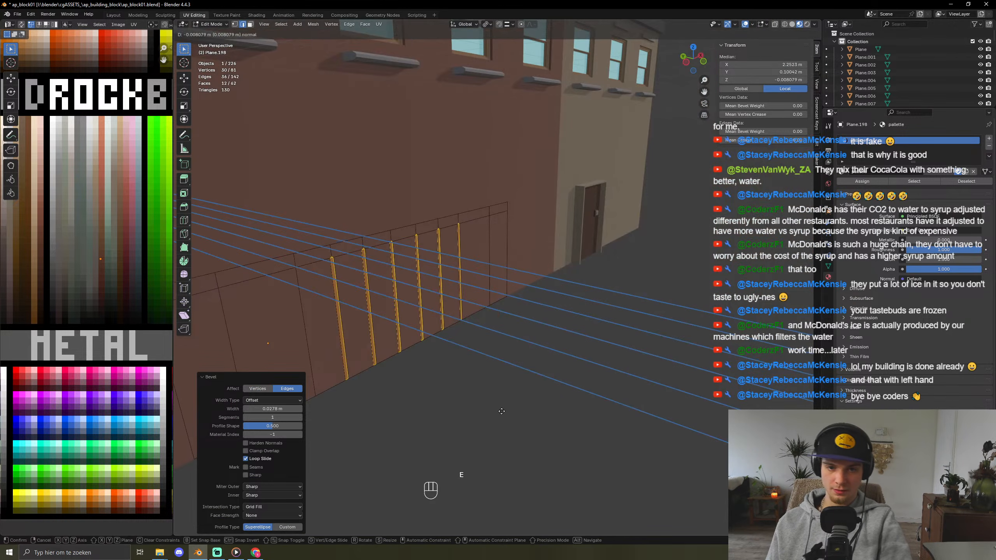
pyautogui.rightClick(501, 409)
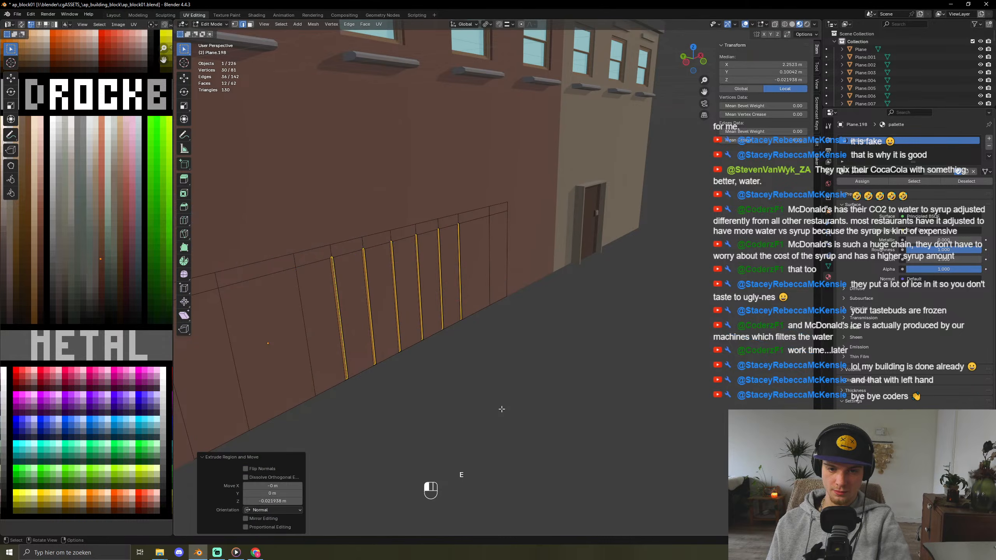
# - Grow the selection to include the groove sides and move their UVs onto a dark grey area of the palette
pyautogui.press('ctrl+KP_Add')
pyautogui.press('g')
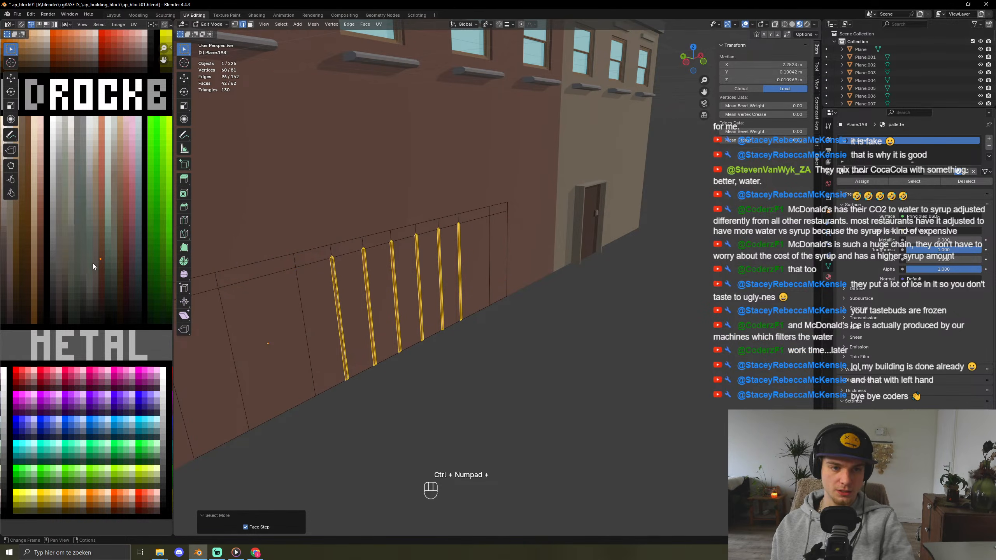
pyautogui.press('Tab')
pyautogui.moveTo(686, 321); pyautogui.dragTo(485, 333, button='middle')
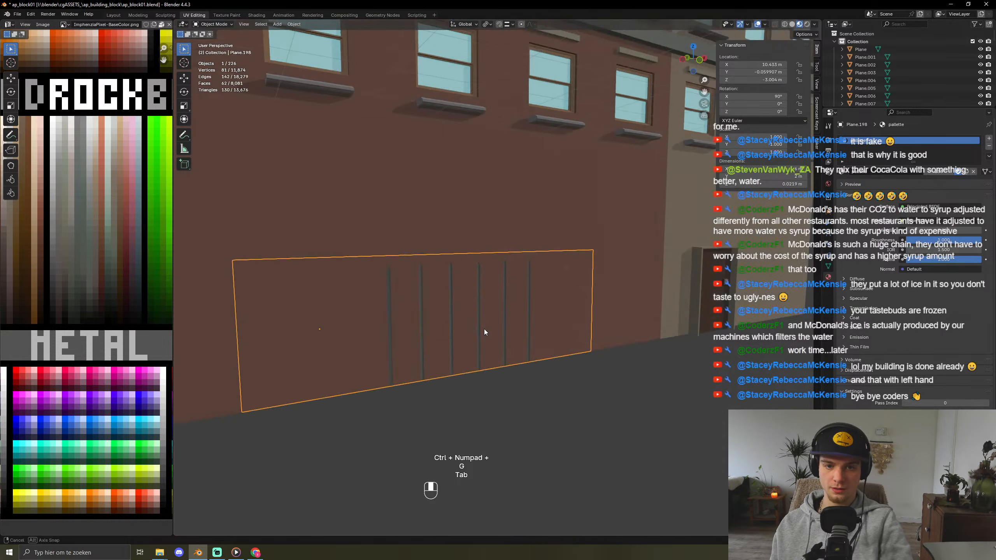
# - Select the six wide faces between the grooves and move their UVs onto a dark grey-green area of the palette
pyautogui.press('Tab')
pyautogui.press('3')
pyautogui.click(381, 303)
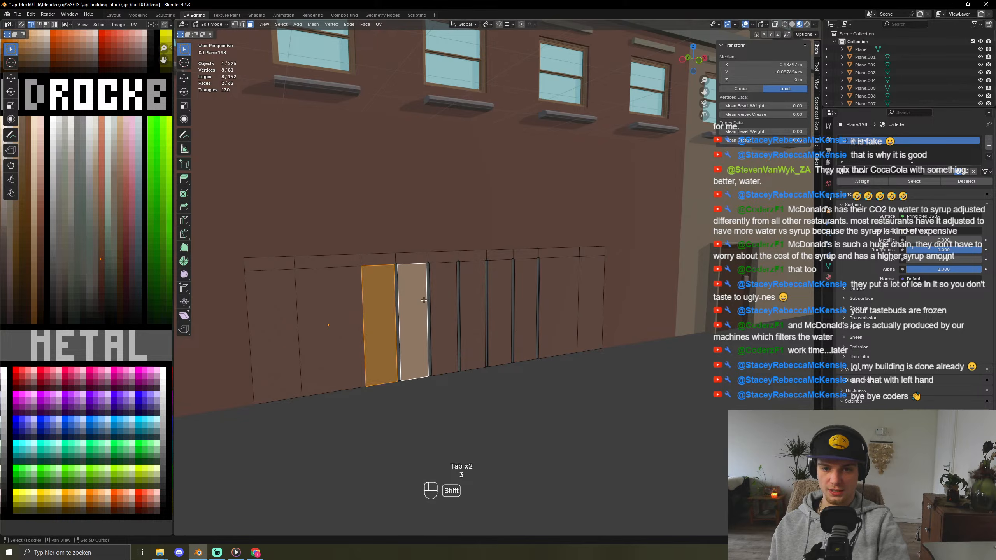
pyautogui.keyDown('shift'); pyautogui.click(412, 310); pyautogui.keyUp('shift')
pyautogui.keyDown('shift'); pyautogui.click(450, 304); pyautogui.keyUp('shift')
pyautogui.keyDown('shift'); pyautogui.click(477, 289); pyautogui.keyUp('shift')
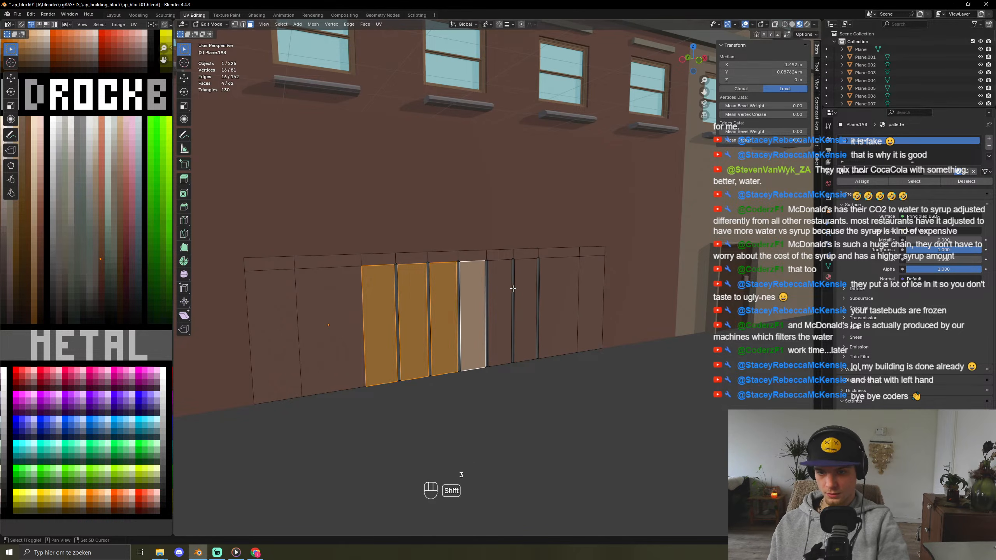
pyautogui.keyDown('shift'); pyautogui.click(500, 291); pyautogui.keyUp('shift')
pyautogui.keyDown('shift'); pyautogui.click(526, 298); pyautogui.keyUp('shift')
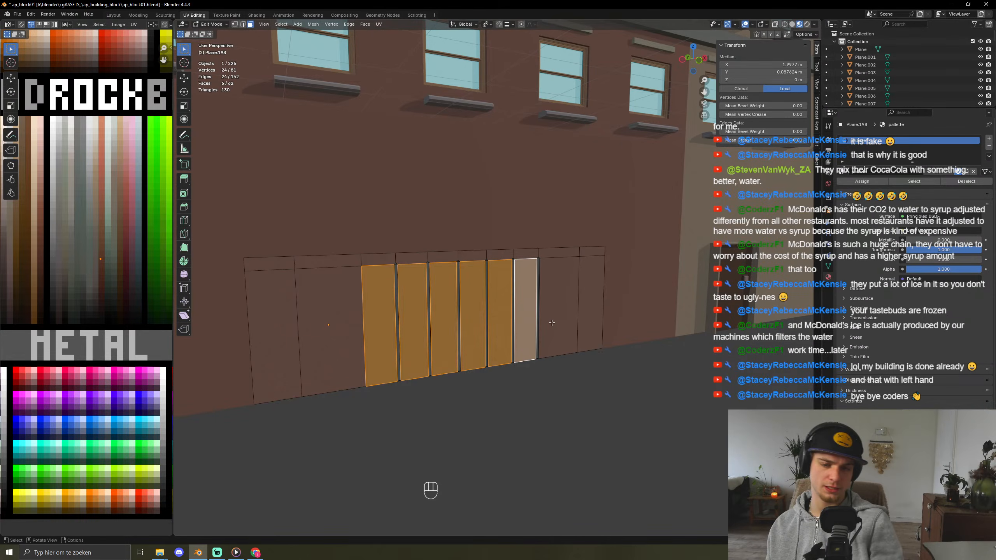
pyautogui.press('g')
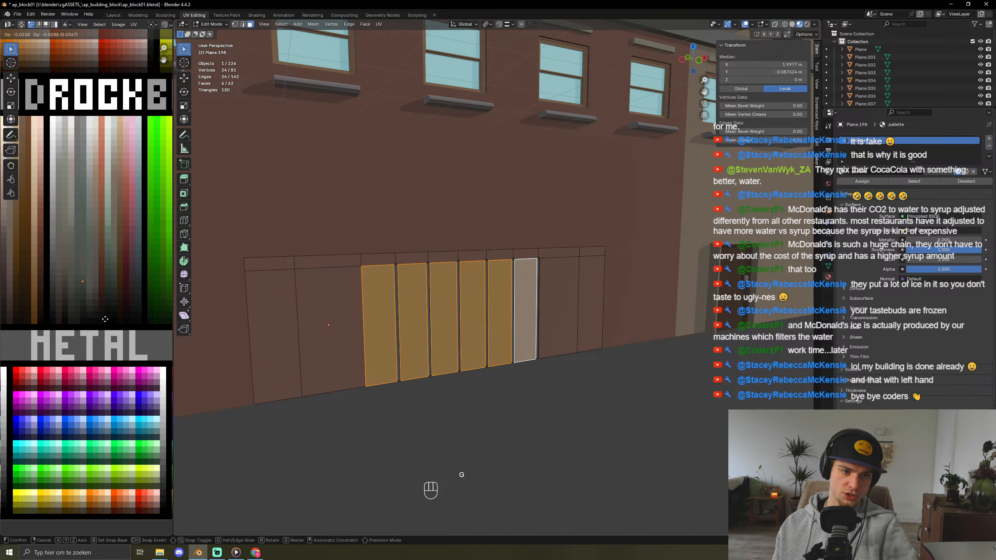
pyautogui.click(119, 310)
pyautogui.press('g')
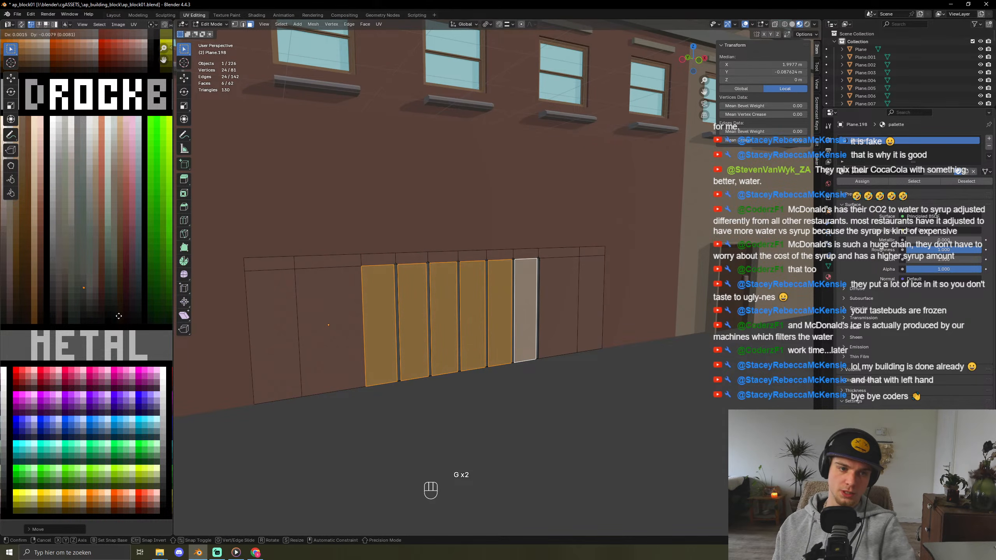
pyautogui.click(118, 314)
pyautogui.press('Tab')
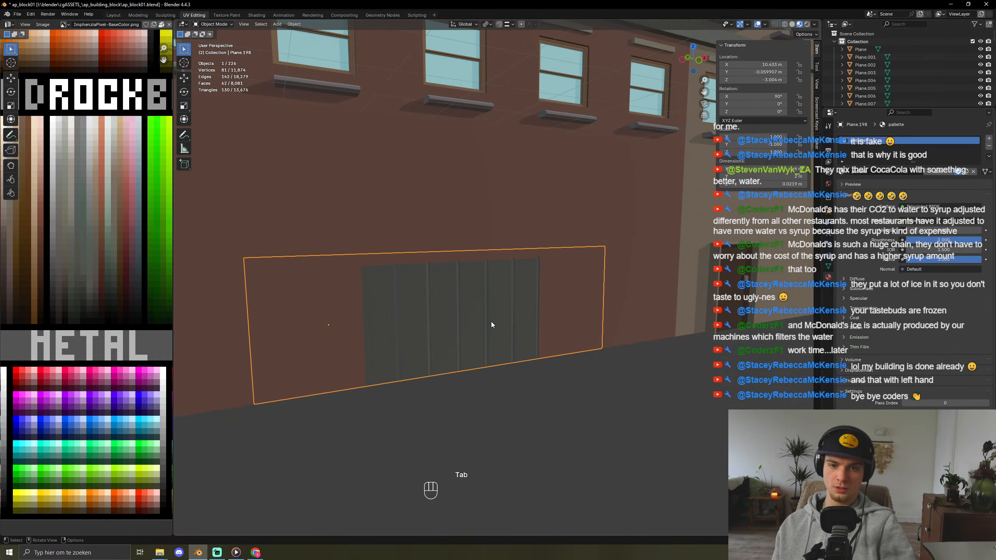
# - Inspect the grooved door section up close and frame the panel in front orthographic view
pyautogui.scroll(2, 490, 322)
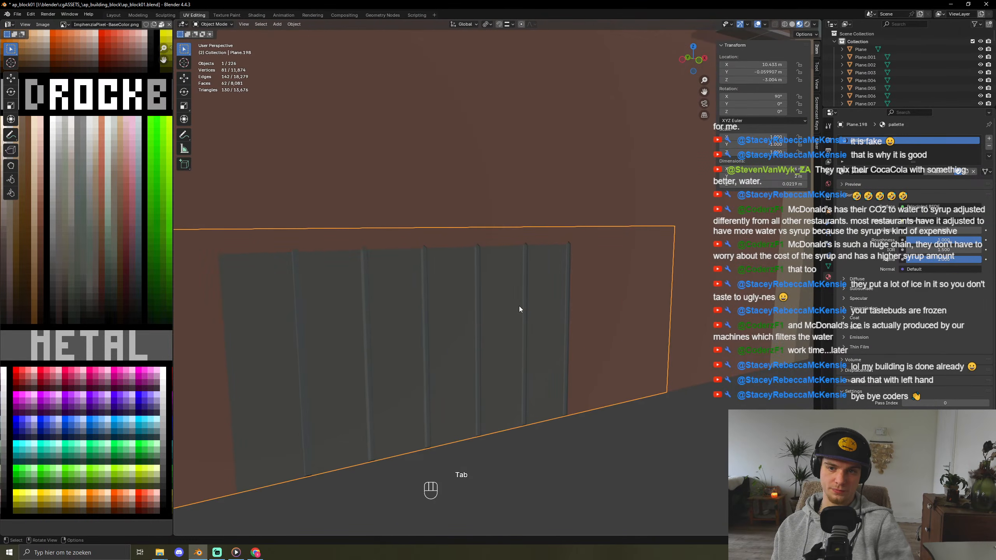
pyautogui.moveTo(519, 307)
pyautogui.mouseDown(button='middle')
pyautogui.moveTo(475, 298)
pyautogui.moveTo(469, 312)
pyautogui.moveTo(516, 307)
pyautogui.moveTo(515, 289)
pyautogui.mouseUp(button='middle')
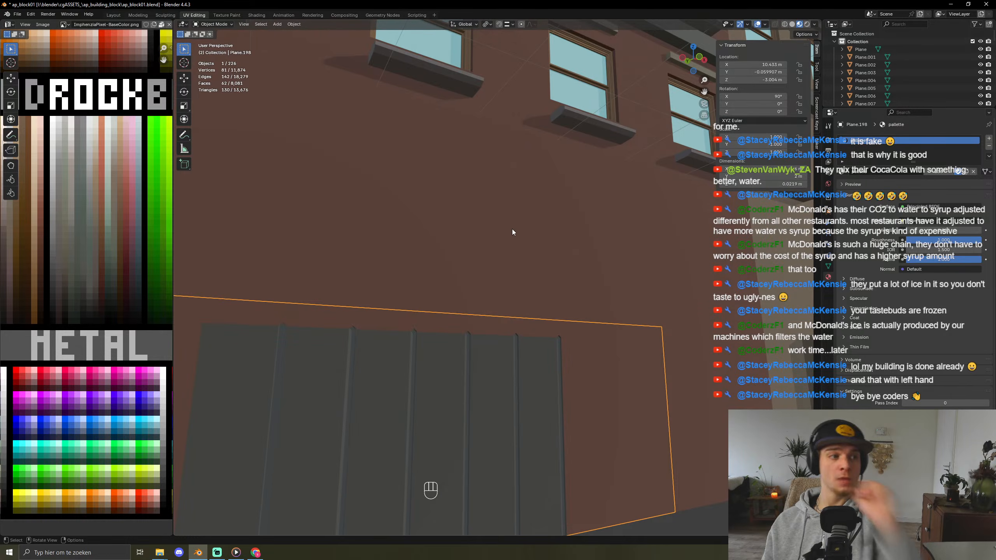
pyautogui.moveTo(359, 321); pyautogui.dragTo(483, 343, button='middle')
pyautogui.keyDown('alt'); pyautogui.moveTo(482, 343); pyautogui.dragTo(288, 271, button='middle'); pyautogui.keyUp('alt')
pyautogui.scroll(-9, 291, 270)
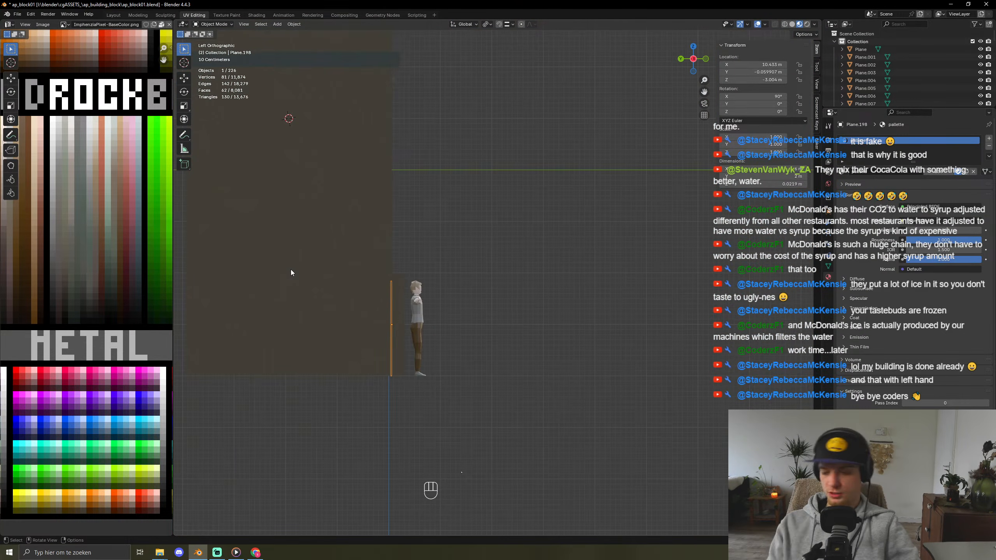
pyautogui.press('KP_Decimal')
pyautogui.press('KP_1')
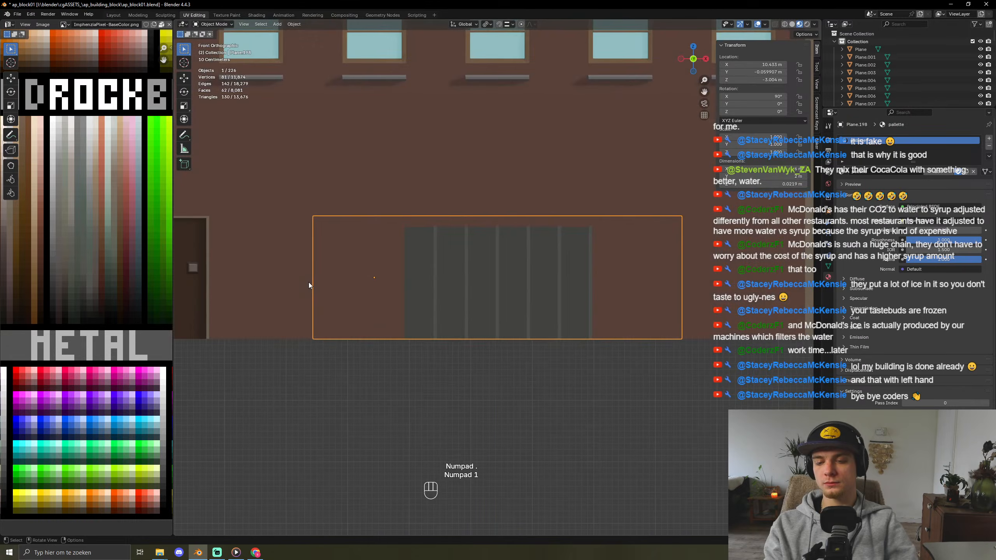
# - Select the wall faces directly above and on both sides of the grooved door and move their UVs onto a dark grey area of the palette
pyautogui.scroll(5, 379, 330)
pyautogui.press('Tab')
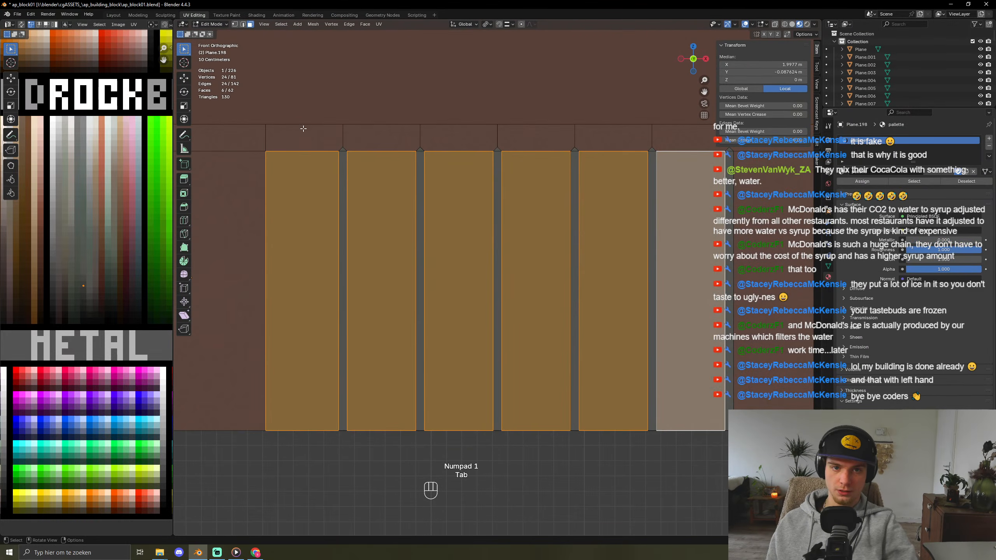
pyautogui.press('3')
pyautogui.click(275, 135)
pyautogui.keyDown('shift'); pyautogui.click(257, 138); pyautogui.keyUp('shift')
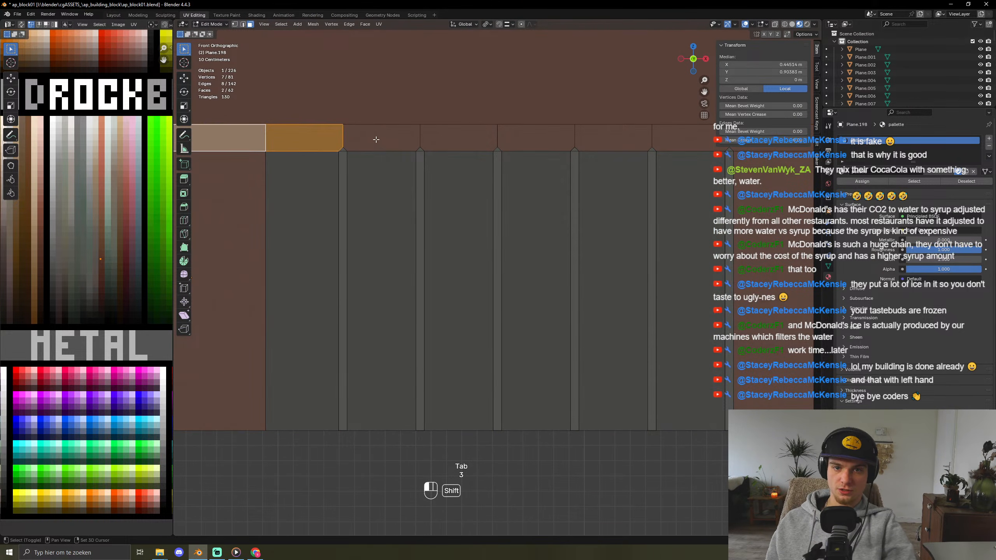
pyautogui.keyDown('shift'); pyautogui.click(382, 138); pyautogui.keyUp('shift')
pyautogui.keyDown('shift'); pyautogui.click(459, 138); pyautogui.keyUp('shift')
pyautogui.keyDown('shift'); pyautogui.click(536, 138); pyautogui.keyUp('shift')
pyautogui.keyDown('shift'); pyautogui.click(613, 138); pyautogui.keyUp('shift')
pyautogui.keyDown('shift'); pyautogui.click(712, 137); pyautogui.keyUp('shift')
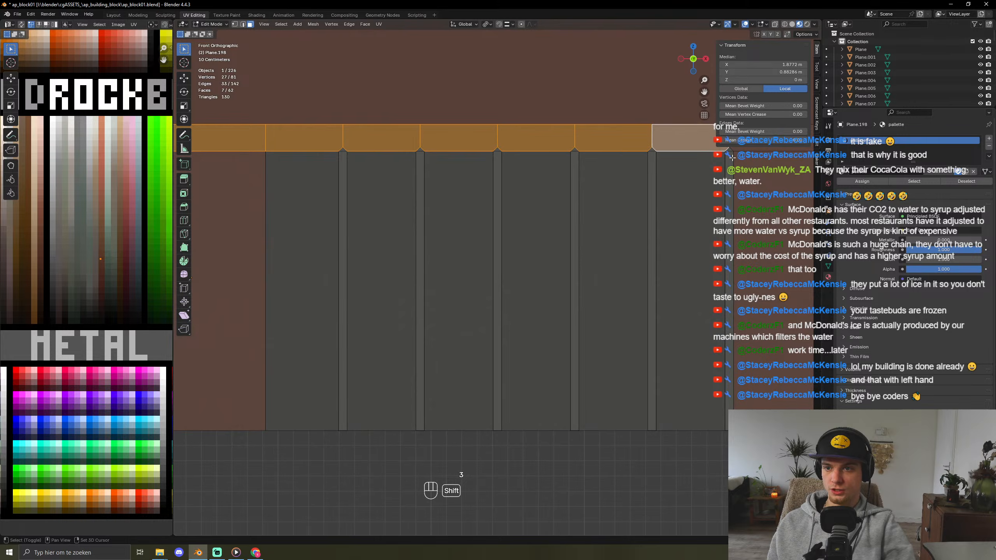
pyautogui.scroll(-2, 744, 259)
pyautogui.scroll(-1, 744, 259)
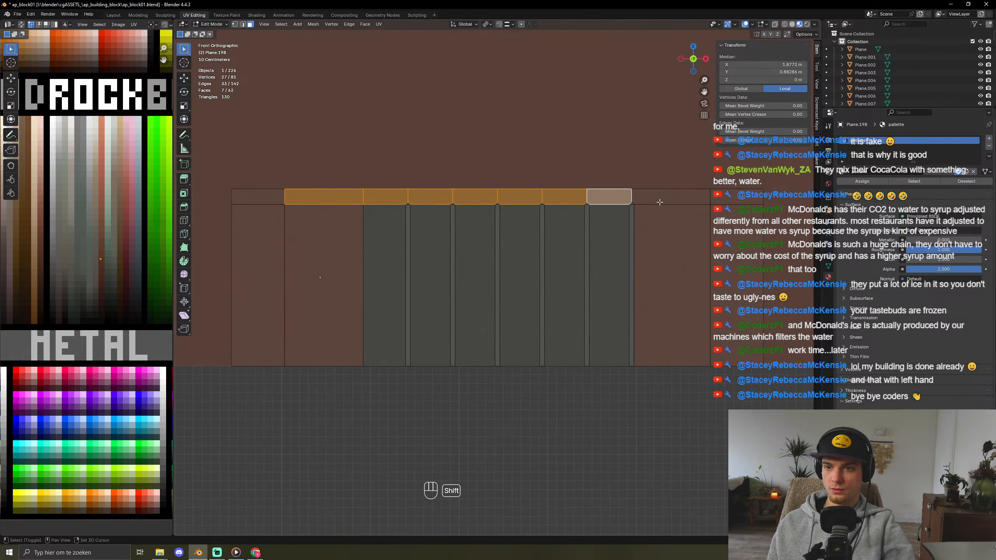
pyautogui.keyDown('shift'); pyautogui.click(667, 198); pyautogui.keyUp('shift')
pyautogui.keyDown('shift'); pyautogui.click(666, 282); pyautogui.keyUp('shift')
pyautogui.keyDown('shift'); pyautogui.click(317, 320); pyautogui.keyUp('shift')
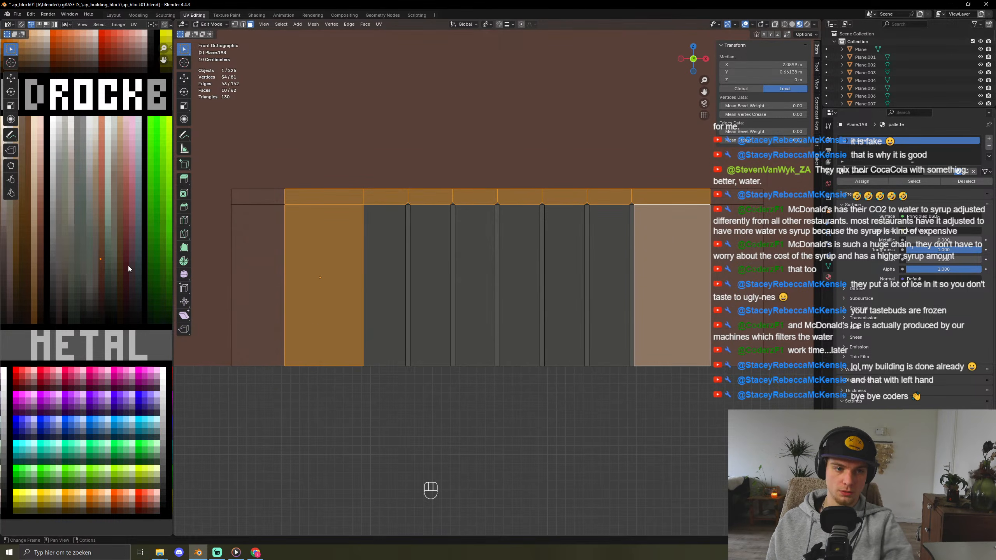
pyautogui.press('g')
pyautogui.click(113, 285)
pyautogui.press('Tab')
pyautogui.press('Tab')
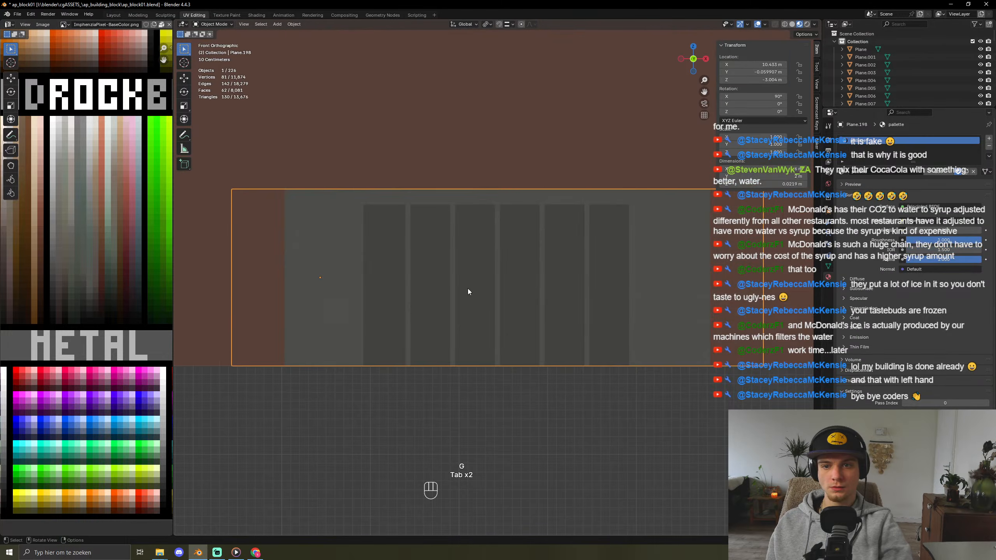
# - Extrude the selected faces around the grooved door outward about 0.035 m to form a raised surround
pyautogui.moveTo(467, 288); pyautogui.dragTo(464, 374, button='middle')
pyautogui.scroll(5, 458, 210)
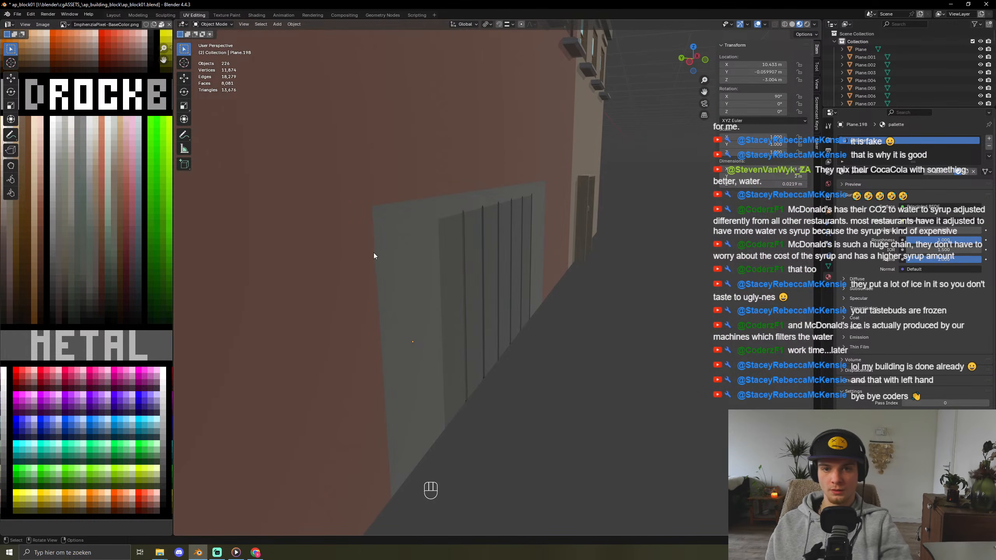
pyautogui.press('Tab')
pyautogui.press('e')
pyautogui.click(501, 238)
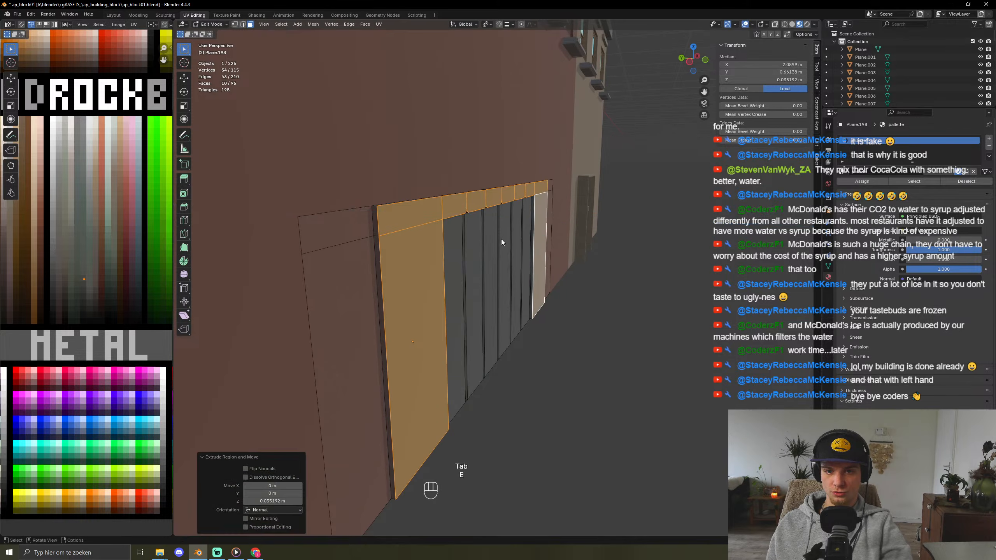
pyautogui.press('Tab')
pyautogui.press('Tab')
# - Grow the selection to include the surround's sides, scale all its UVs to 0 and move them onto a grey area of the palette
pyautogui.press('ctrl+KP_Add')
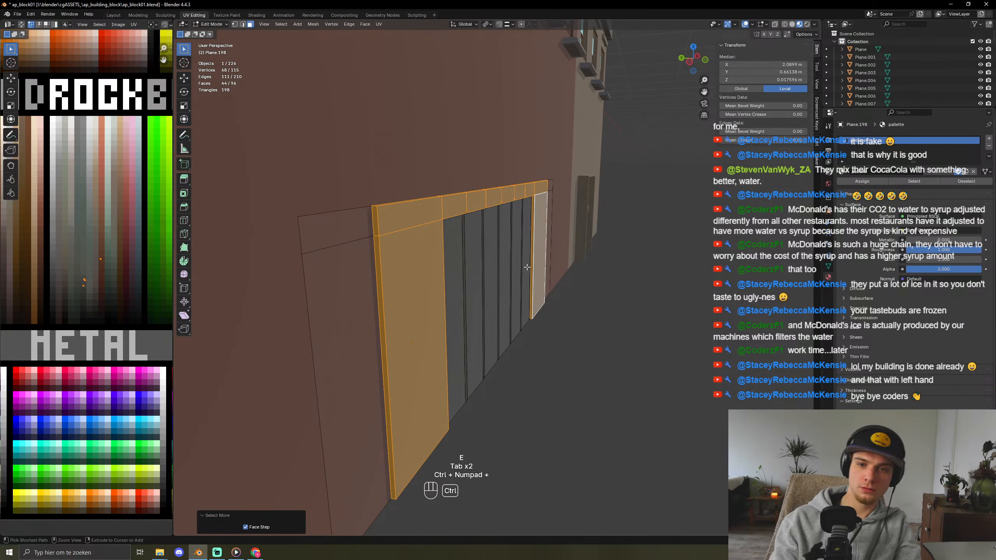
pyautogui.moveTo(93, 249); pyautogui.dragTo(113, 281)
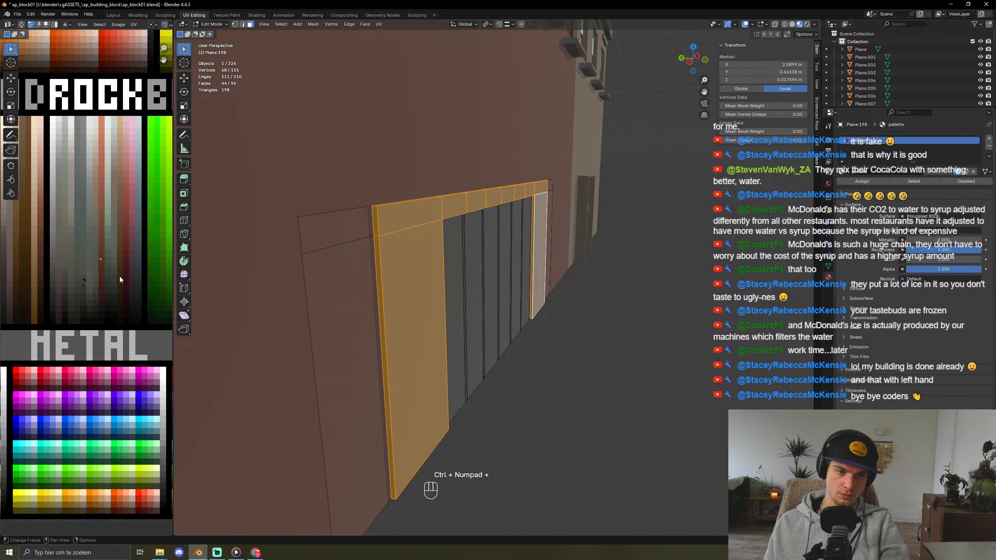
pyautogui.press('g')
pyautogui.click(104, 302)
pyautogui.press('a')
pyautogui.press('s')
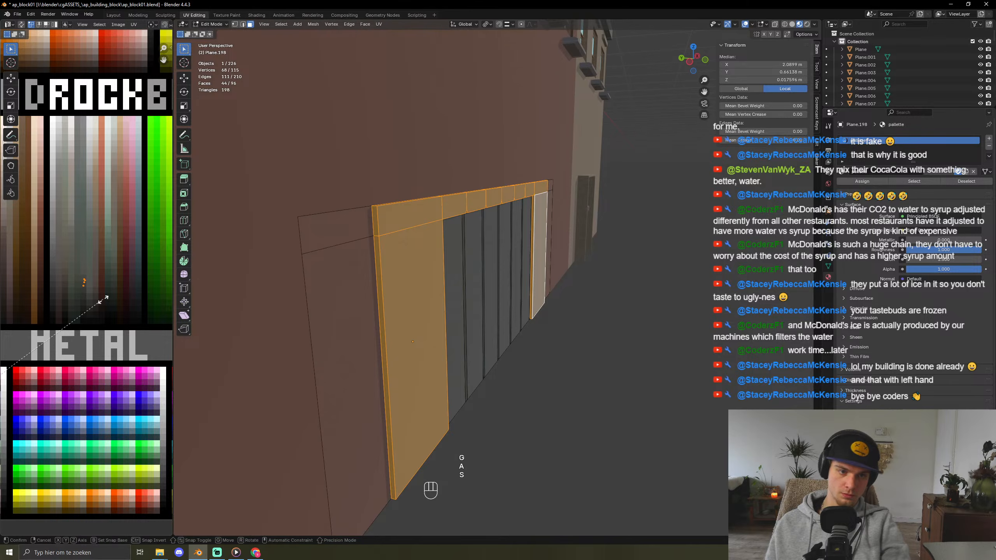
pyautogui.press('KP_0')
pyautogui.press('KP_Enter')
pyautogui.scroll(-5, 89, 299)
pyautogui.press('g')
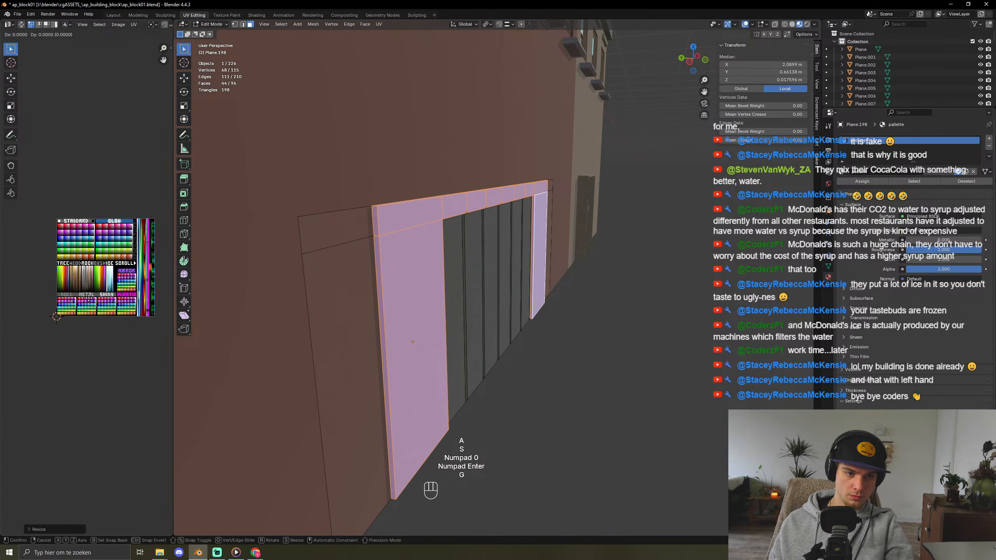
pyautogui.click(101, 280)
pyautogui.press('Tab')
# - Examine the finished garage door and the ground-floor panels against the whole facade, both up close and from a distance
pyautogui.scroll(-7, 529, 294)
pyautogui.click(529, 294)
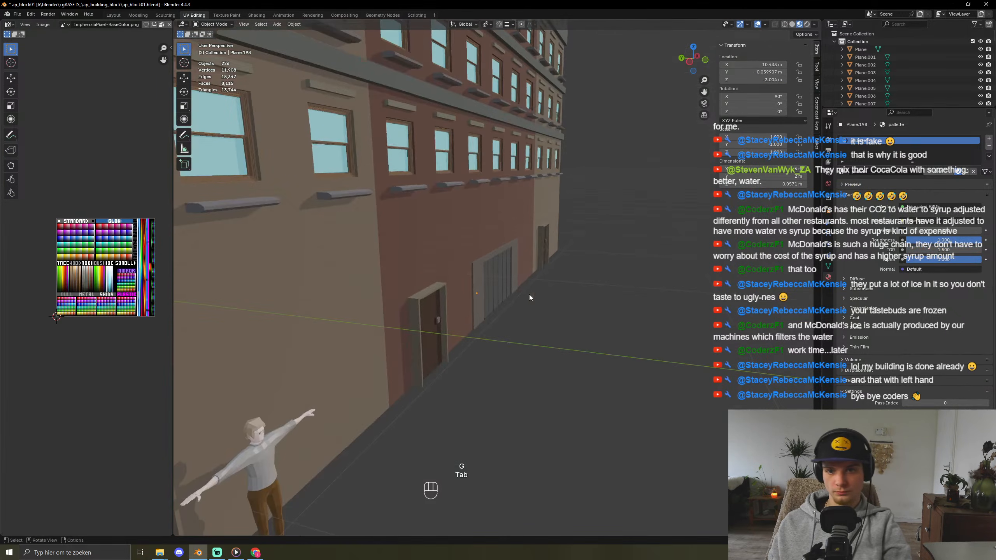
pyautogui.moveTo(574, 363); pyautogui.dragTo(495, 324, button='middle')
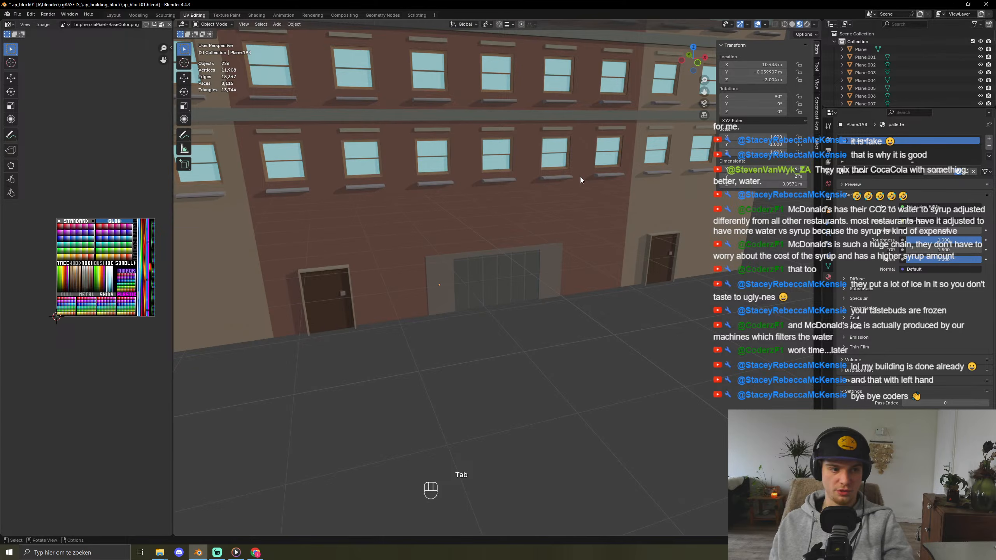
pyautogui.scroll(3, 475, 306)
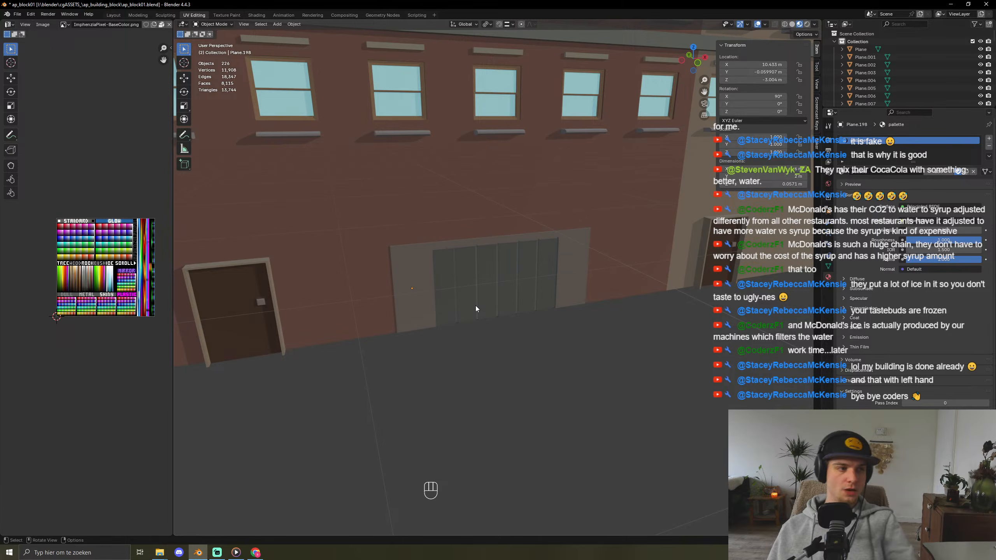
pyautogui.scroll(-5, 523, 369)
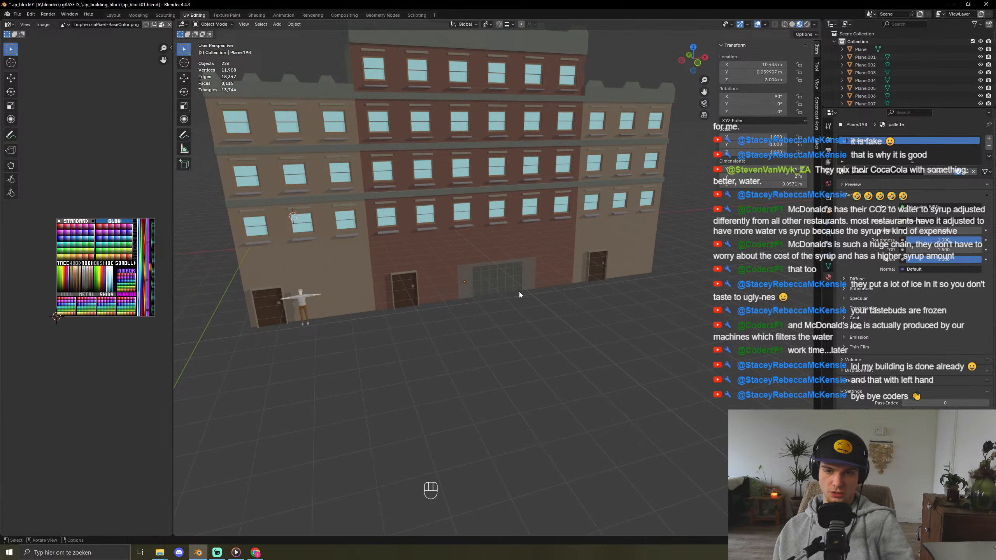
pyautogui.scroll(5, 519, 291)
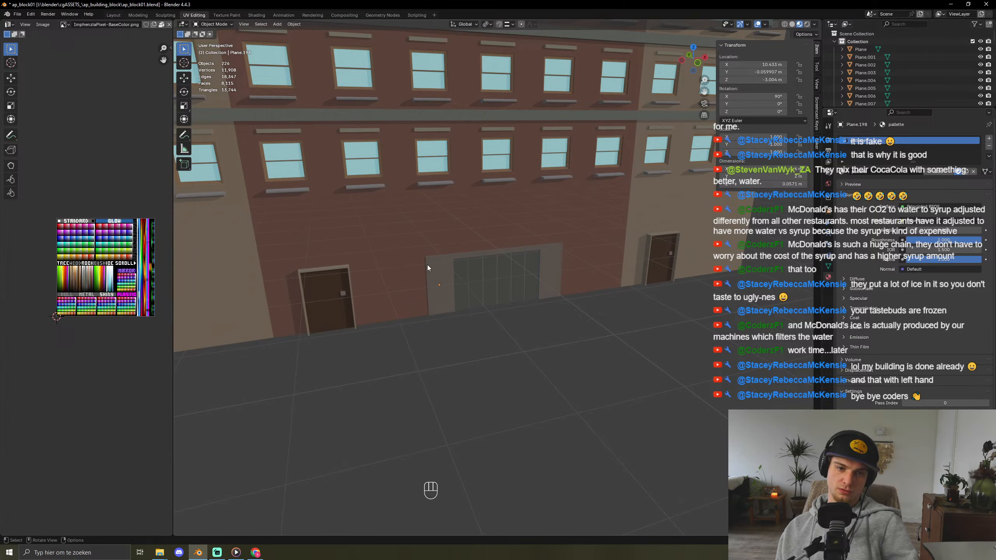
pyautogui.scroll(-5, 332, 312)
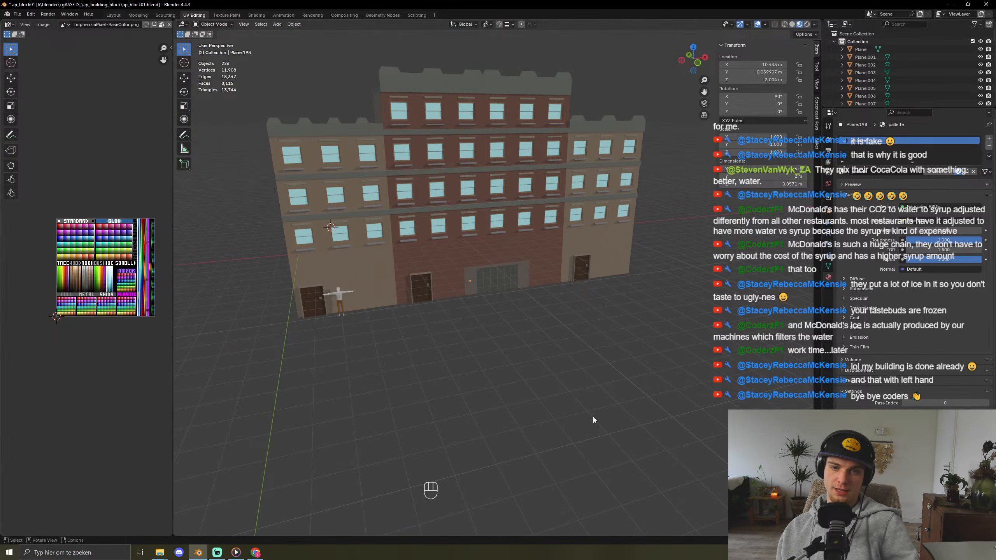
pyautogui.click(370, 305)
pyautogui.scroll(5, 371, 305)
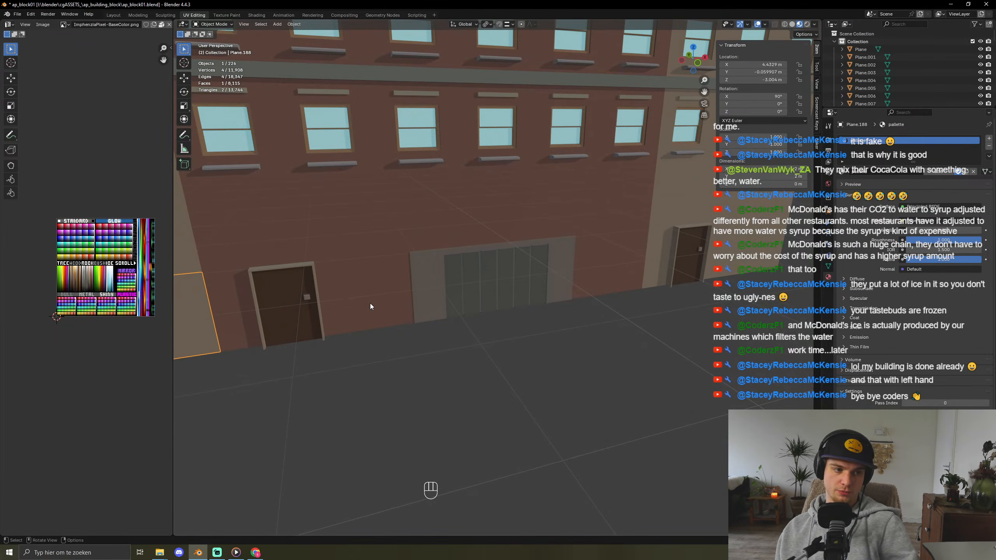
pyautogui.press('KP_Decimal')
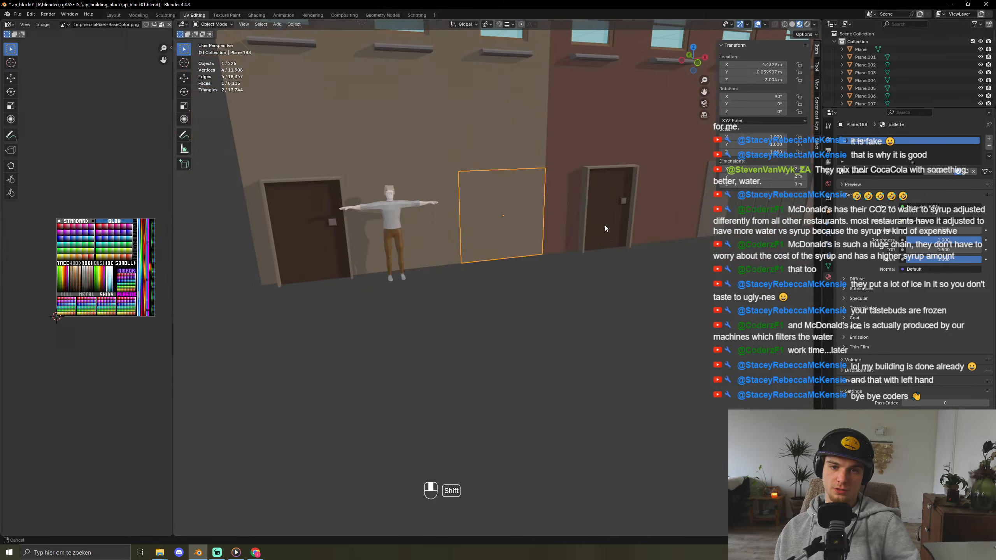
pyautogui.scroll(-5, 488, 205)
pyautogui.click(553, 304)
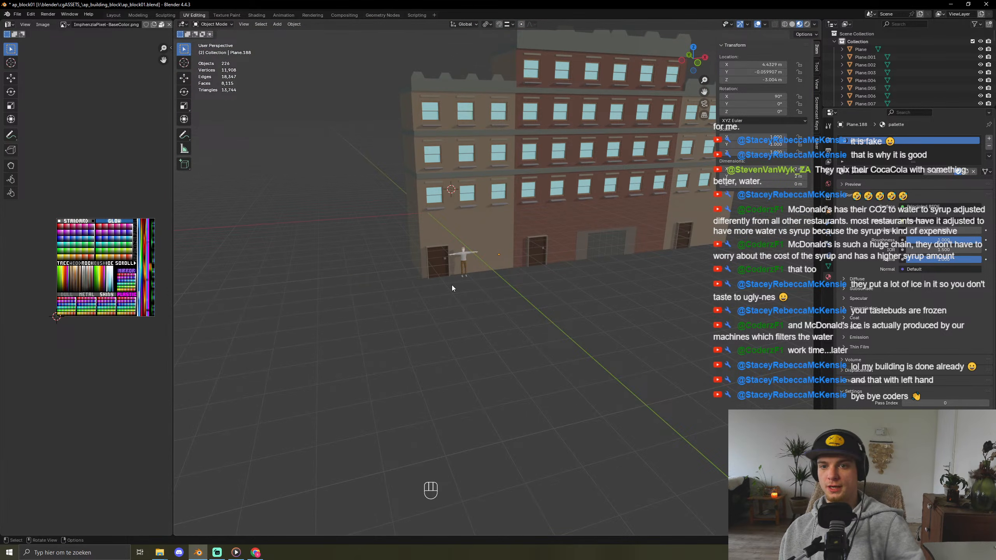
pyautogui.moveTo(542, 267); pyautogui.dragTo(373, 325, button='middle')
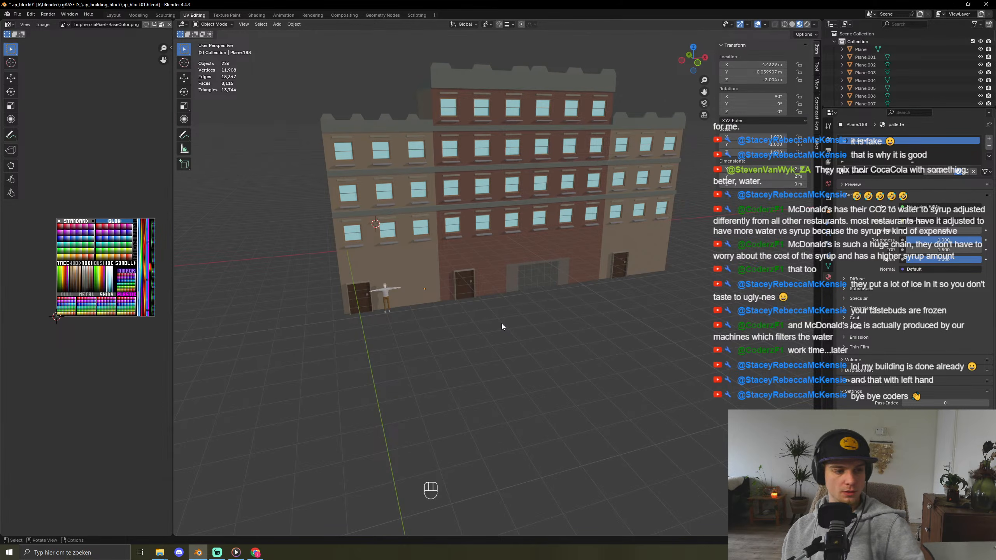
pyautogui.scroll(3, 501, 324)
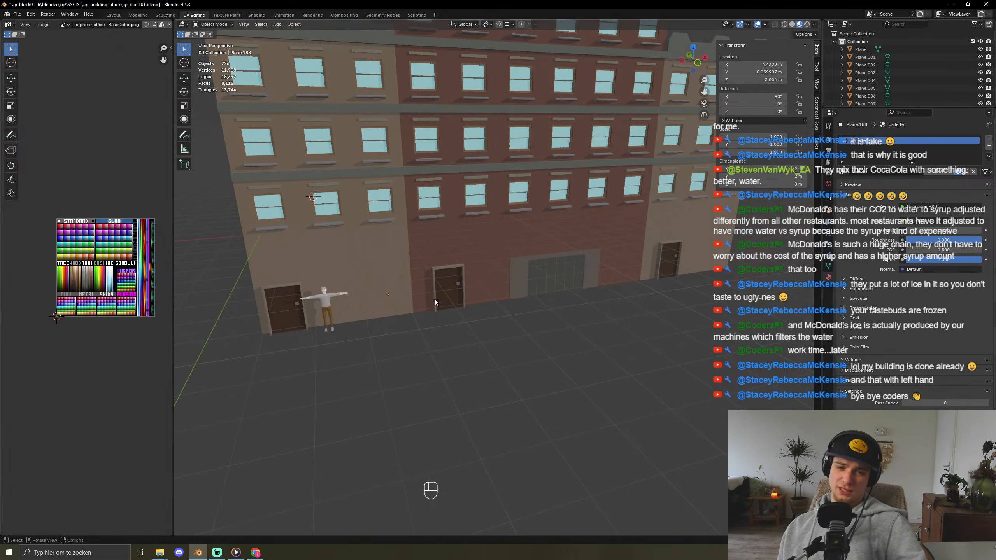
# - Duplicate the ground-floor wall panel behind the human figure in place and rotate the copy 90° about X to lie flat
pyautogui.click(359, 316)
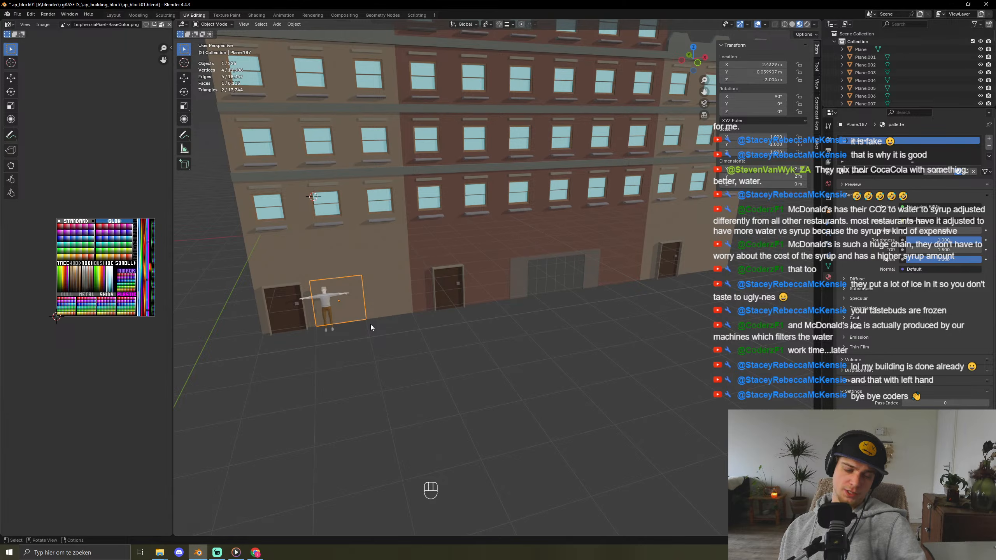
pyautogui.hotkey('shift', 'd')
pyautogui.press('Escape')
pyautogui.press('r')
pyautogui.press('x')
pyautogui.press('KP_9')
pyautogui.press('KP_0')
pyautogui.press('KP_Enter')
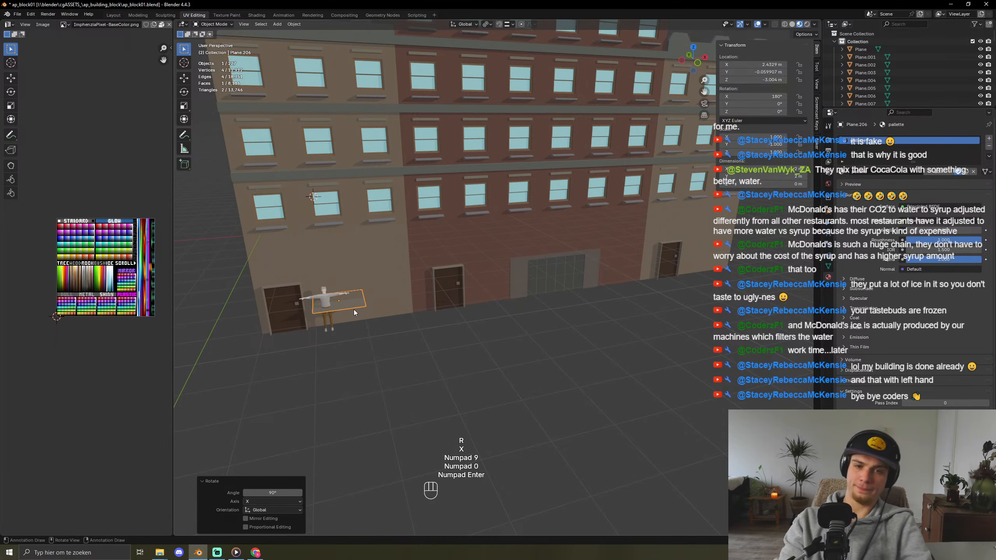
# - Turn on snapping and move the flat panel along Z to the base of the wall at -4.004 m
pyautogui.press('g')
pyautogui.press('z')
pyautogui.keyDown('shift'); pyautogui.click(423, 434); pyautogui.keyUp('shift')
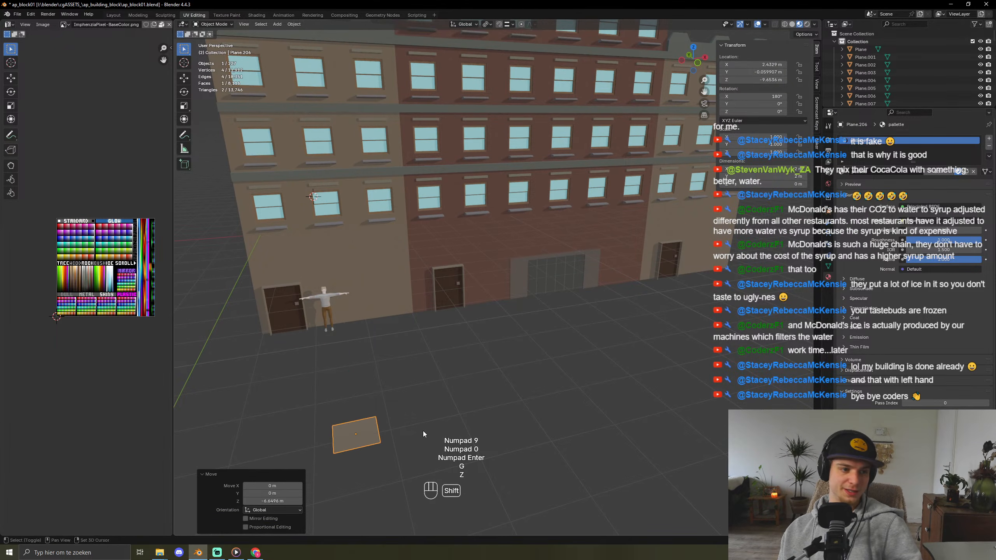
pyautogui.hotkey('shift', 'Tab')
pyautogui.press('g')
pyautogui.press('z')
pyautogui.click(352, 329)
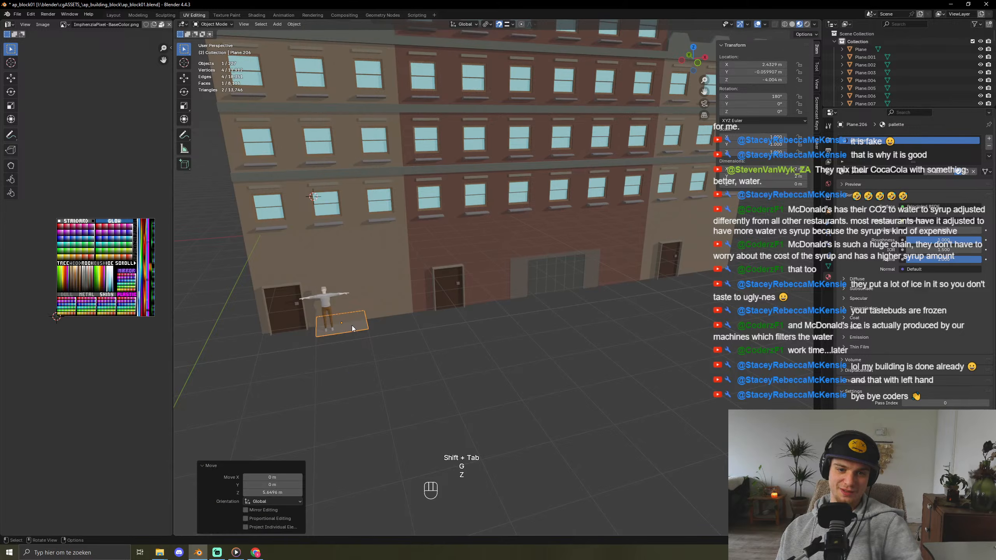
# - Move the flat panel along Y to about -1.06 m so it extends outward from the facade, and open its mesh for editing
pyautogui.press('g')
pyautogui.press('y')
pyautogui.click(366, 335)
pyautogui.press('g')
pyautogui.press('y')
pyautogui.click(361, 338)
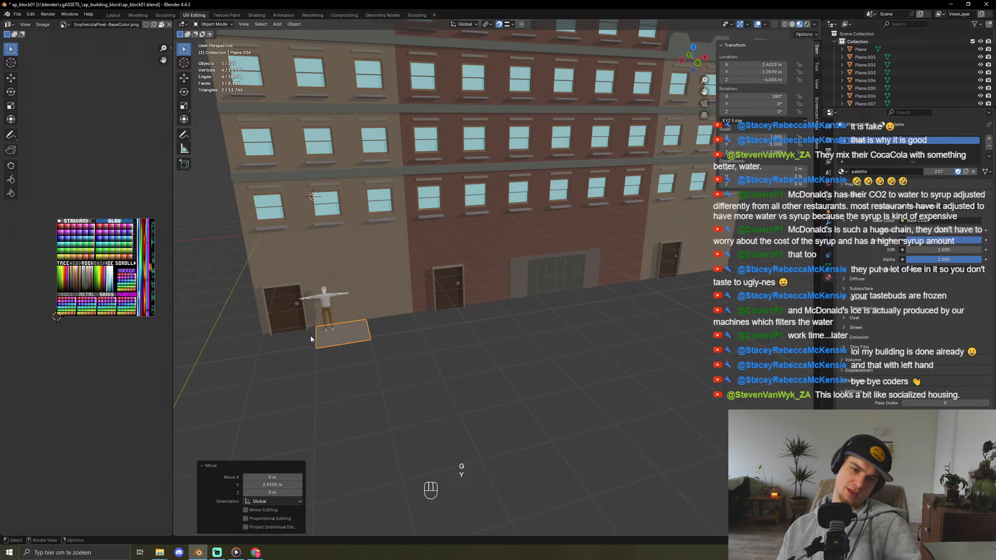
pyautogui.press('Tab')
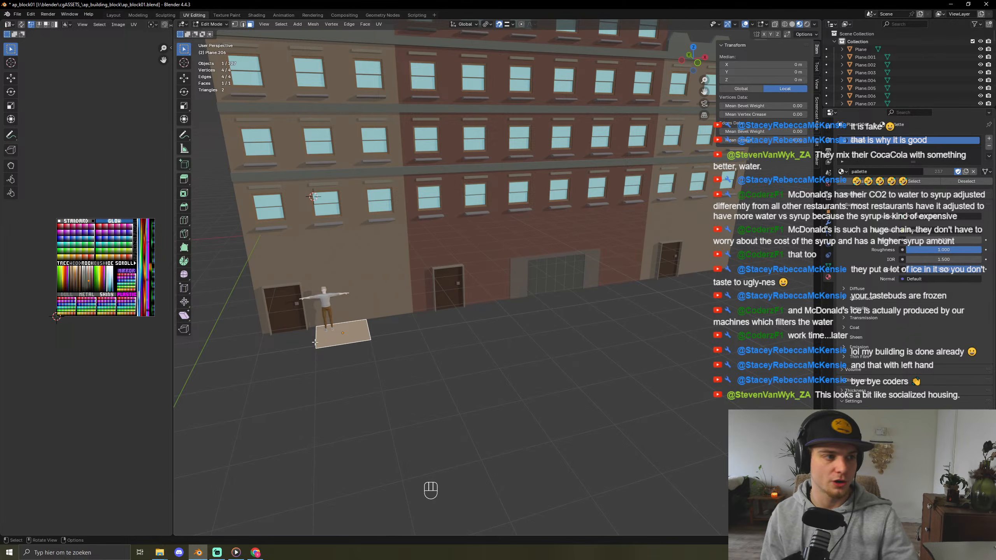
# - Save the building file ap_block01.blend
pyautogui.scroll(-10, 550, 234)
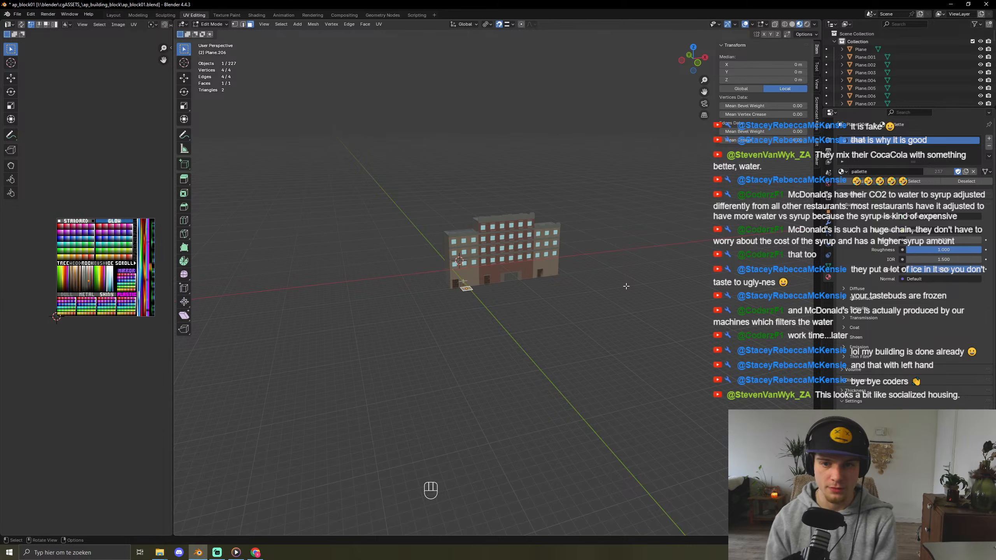
pyautogui.scroll(5, 626, 287)
pyautogui.scroll(-3, 626, 286)
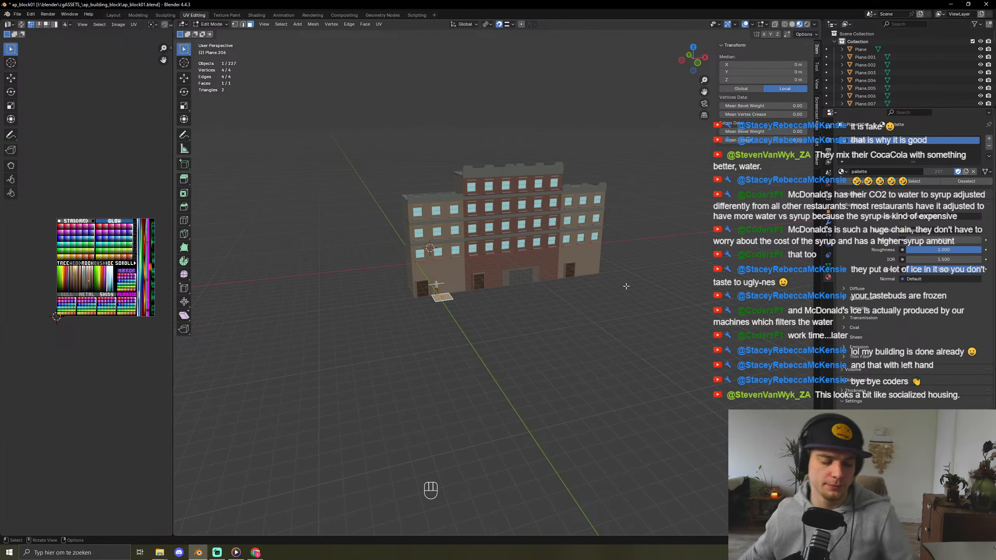
pyautogui.hotkey('ctrl', 's')
pyautogui.hotkey('ctrl', 's')
pyautogui.hotkey('ctrl', 's')
pyautogui.hotkey('ctrl', 's')
pyautogui.hotkey('ctrl', 's')
pyautogui.hotkey('ctrl', 's')
pyautogui.hotkey('ctrl', 's')
pyautogui.hotkey('ctrl', 's')
pyautogui.hotkey('ctrl', 's')
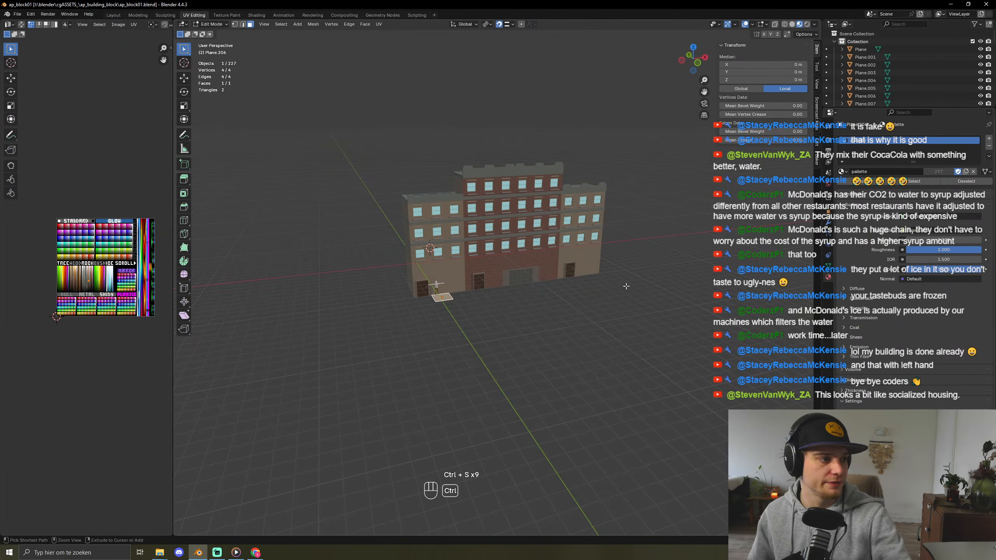
pyautogui.hotkey('ctrl', 's')
pyautogui.hotkey('ctrl', 's')
pyautogui.hotkey('ctrl', 's')
pyautogui.hotkey('ctrl', 's')
pyautogui.hotkey('ctrl', 's')
pyautogui.hotkey('ctrl', 's')
pyautogui.hotkey('ctrl', 's')
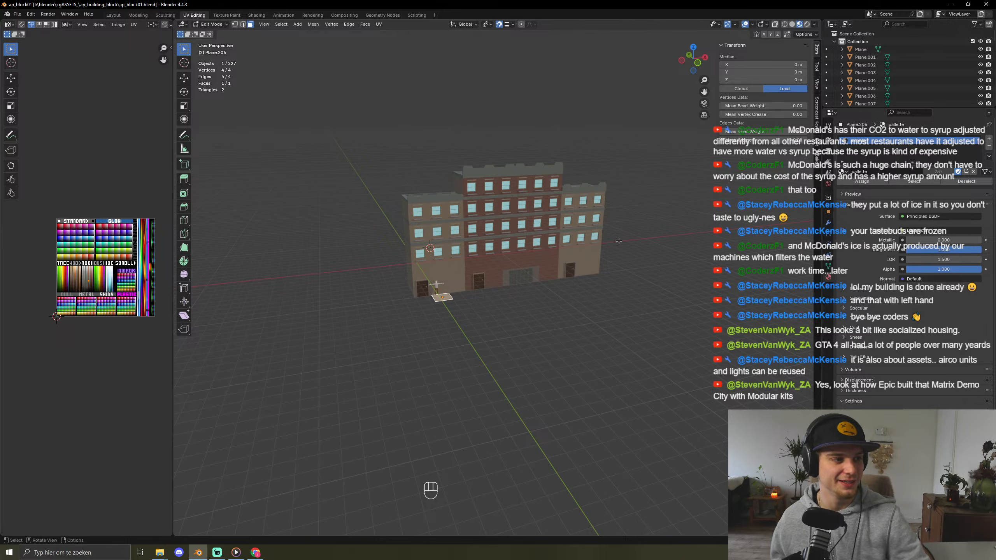
pyautogui.scroll(9, 378, 354)
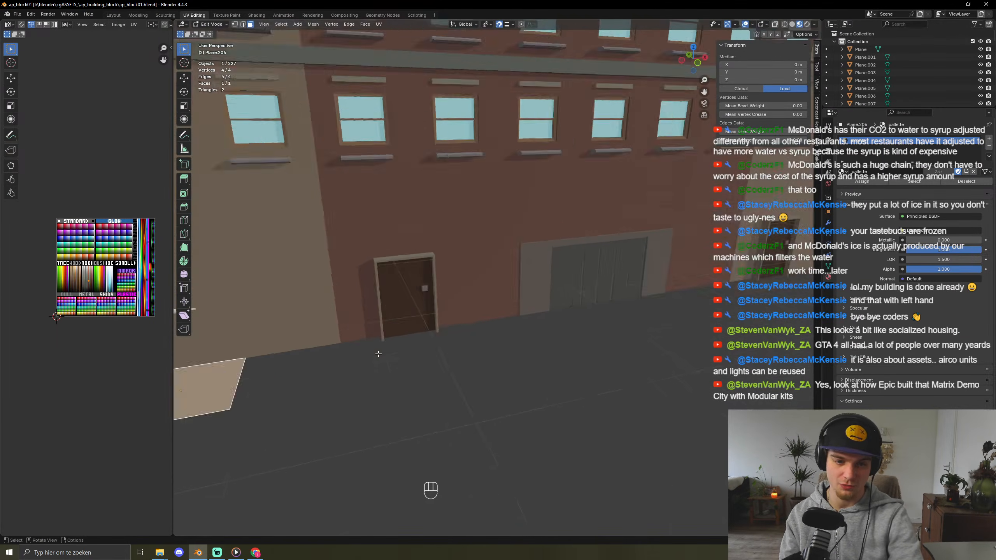
pyautogui.scroll(-10, 378, 354)
pyautogui.press('Tab')
pyautogui.press('Tab')
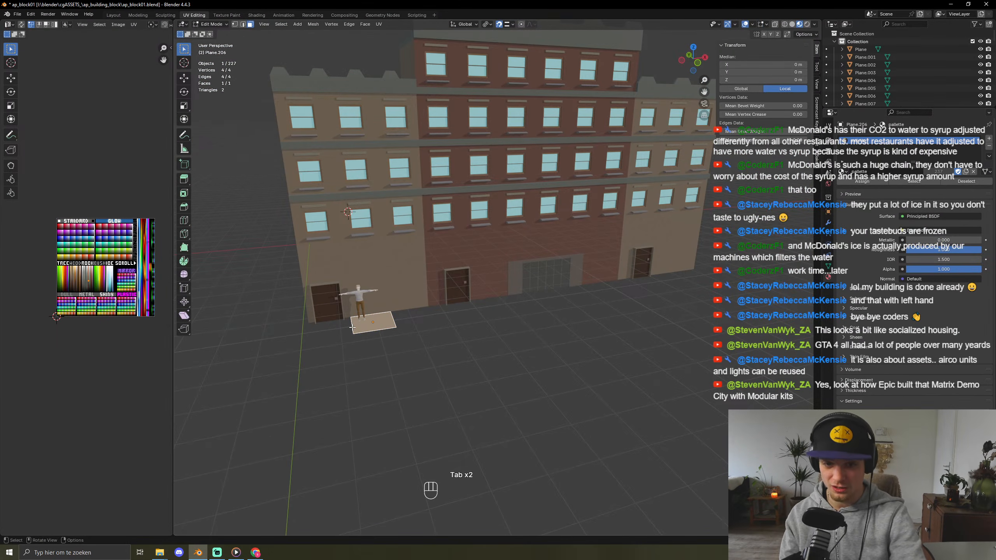
# - Stretch the flat panel along X across the whole facade, moving its left edge -2 m and its right edge 20 m
pyautogui.press('2')
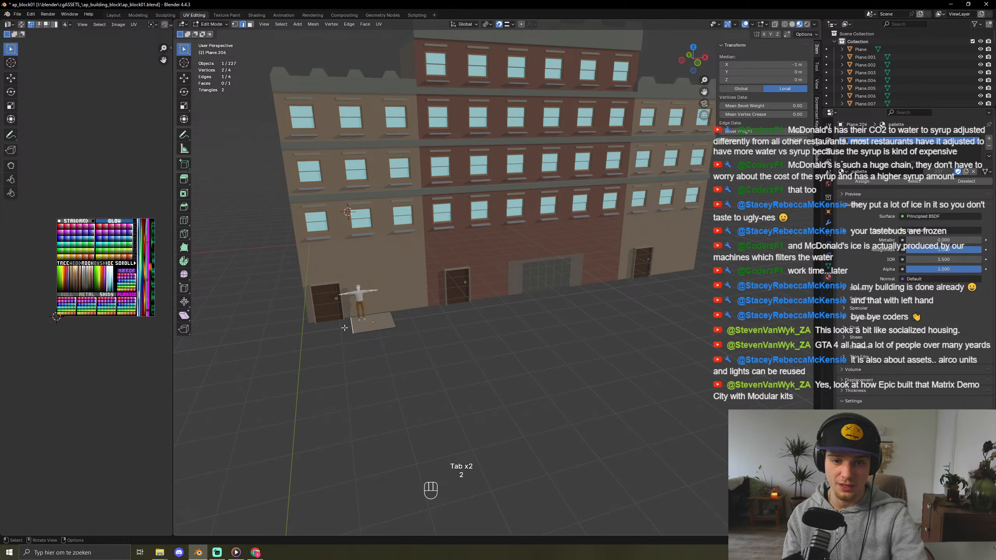
pyautogui.click(345, 325)
pyautogui.press('g')
pyautogui.press('x')
pyautogui.click(298, 328)
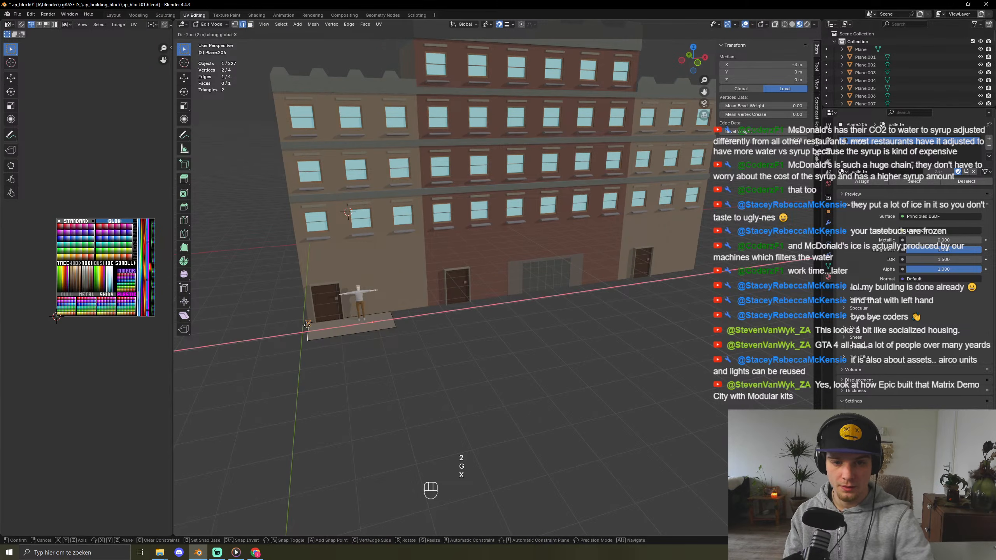
pyautogui.click(388, 322)
pyautogui.press('g')
pyautogui.press('x')
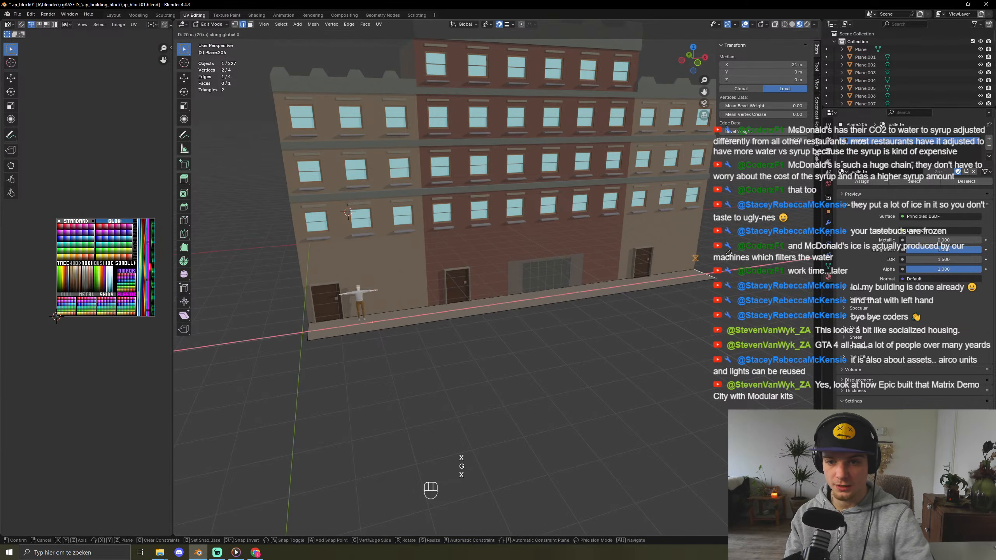
pyautogui.click(704, 265)
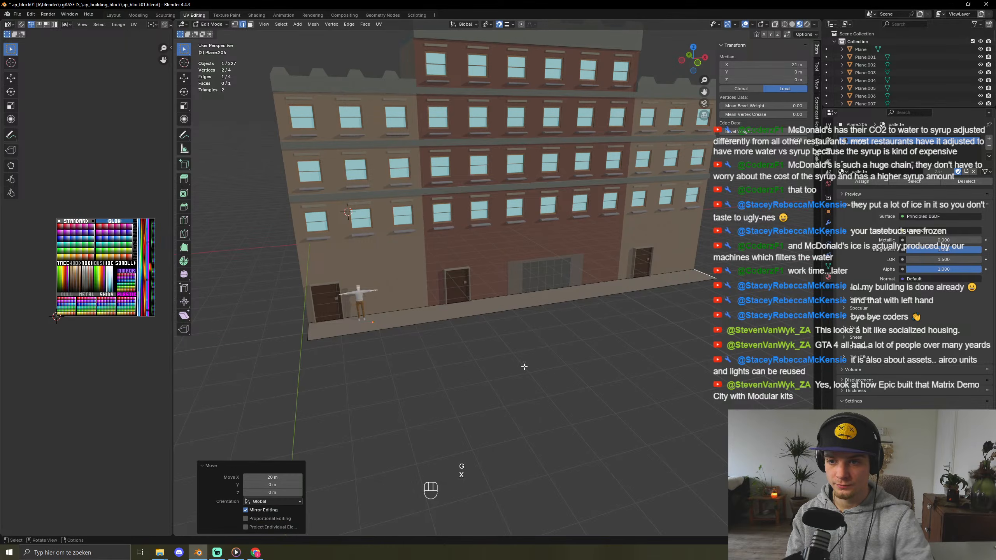
# - Move the panel's long outer edge along Y by about -4.21 m and back by about 1.43 m to set the sidewalk's depth
pyautogui.click(475, 316)
pyautogui.press('g')
pyautogui.press('y')
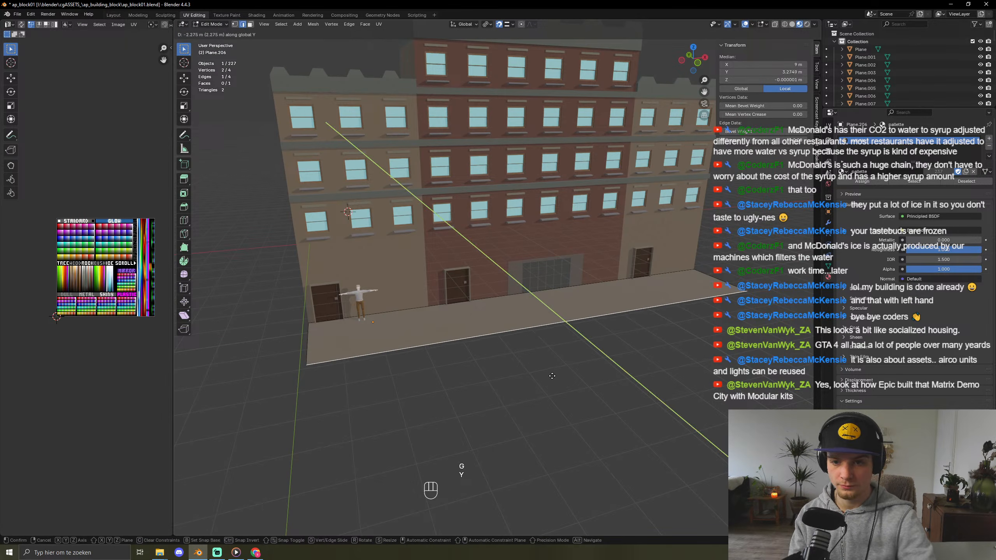
pyautogui.click(557, 410)
pyautogui.moveTo(557, 409); pyautogui.dragTo(583, 397, button='middle')
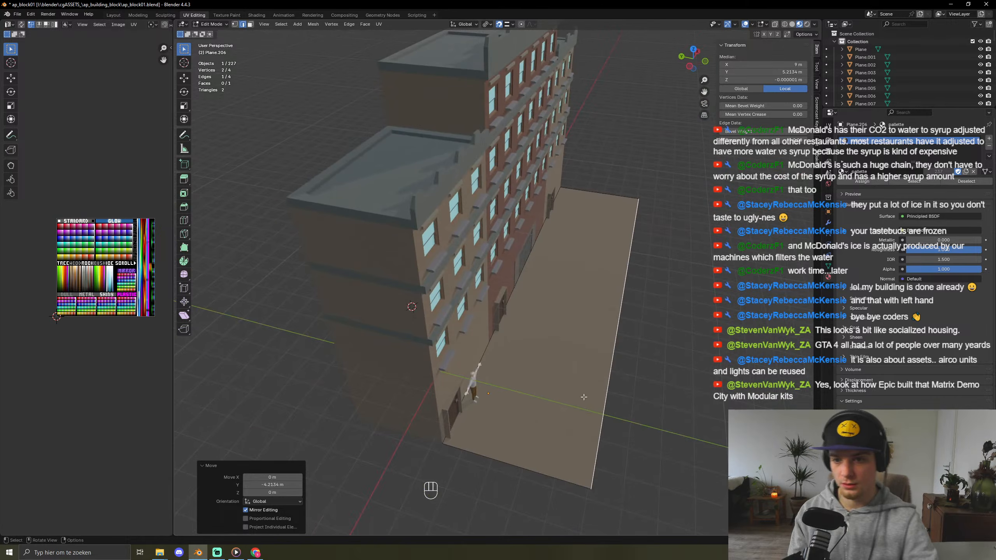
pyautogui.press('g')
pyautogui.press('y')
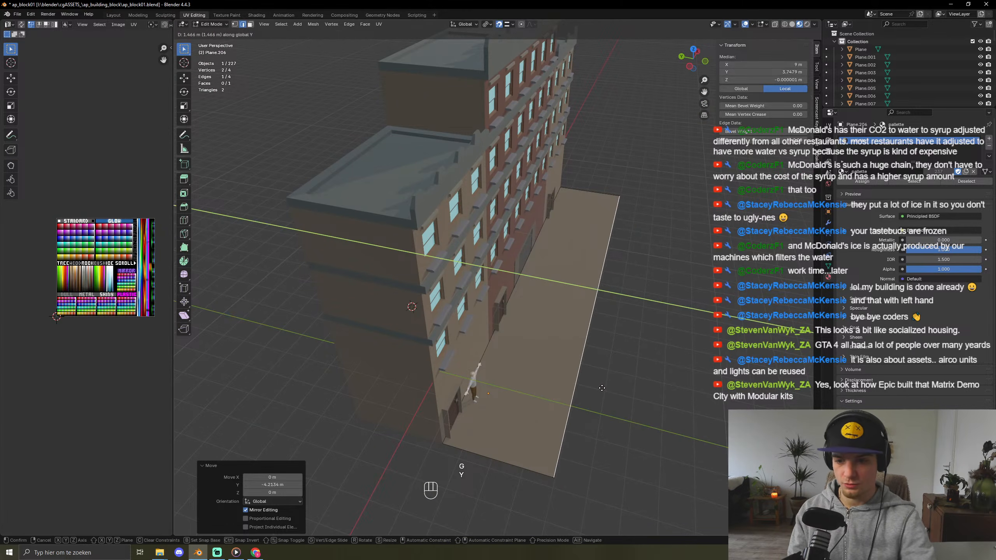
pyautogui.click(602, 387)
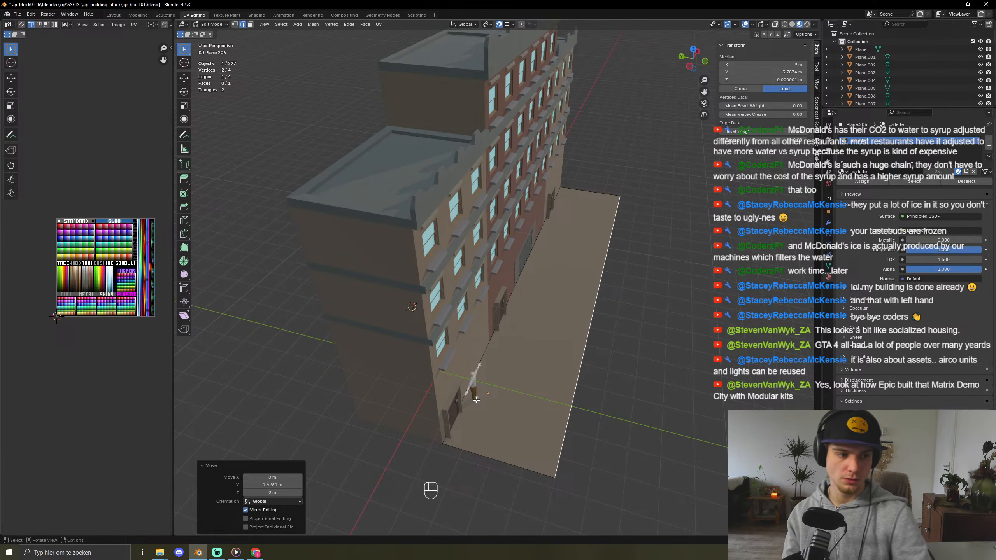
# - Add a lengthwise loop cut to the sidewalk panel and slide it close to the outer edge as a narrow curb strip
pyautogui.hotkey('ctrl', 'r')
pyautogui.click(537, 473)
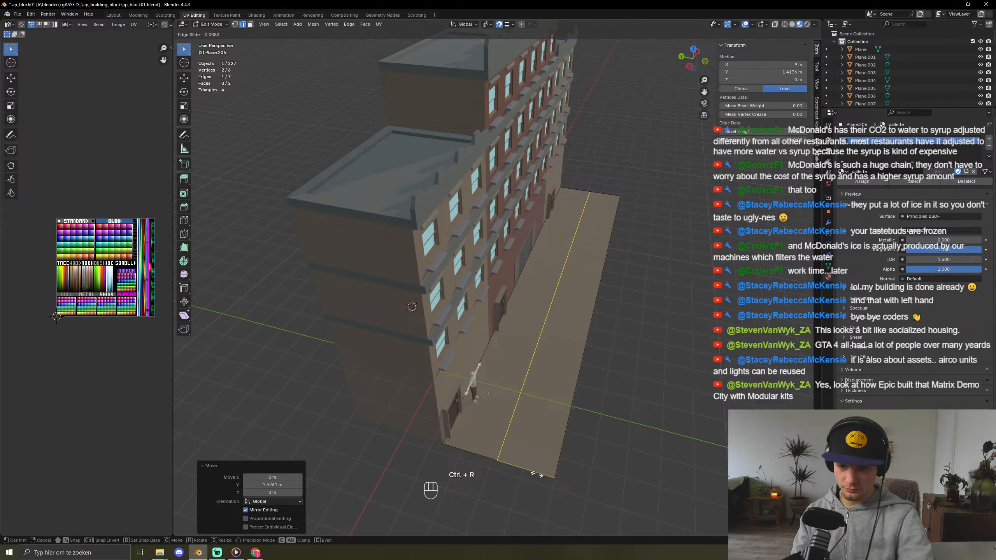
pyautogui.click(575, 485)
pyautogui.press('3')
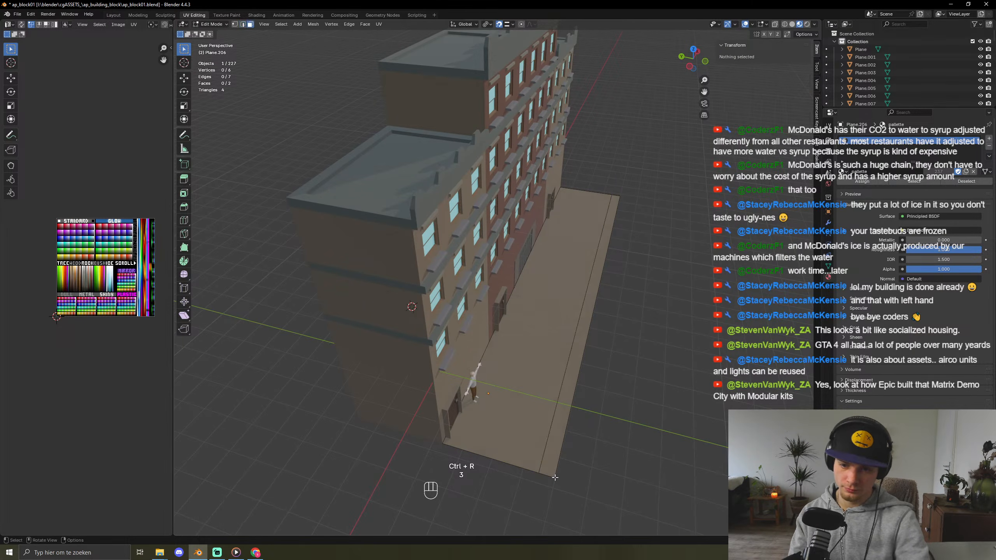
# - Turn off snapping and extrude both faces of the sidewalk panel about 0.12 m into a thin slab
pyautogui.moveTo(555, 477); pyautogui.dragTo(554, 433, button='middle')
pyautogui.click(555, 260)
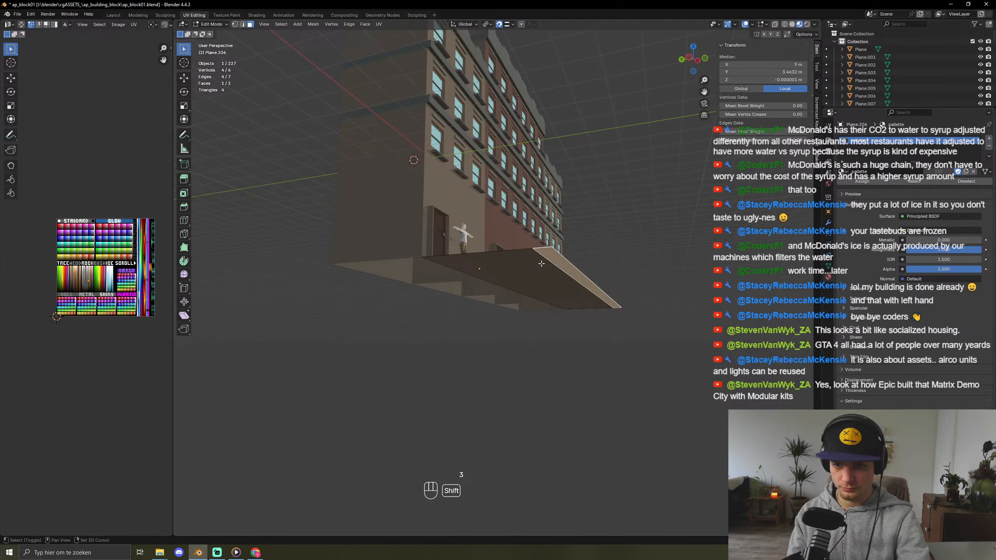
pyautogui.keyDown('shift'); pyautogui.click(540, 264); pyautogui.keyUp('shift')
pyautogui.press('e')
pyautogui.rightClick(558, 296)
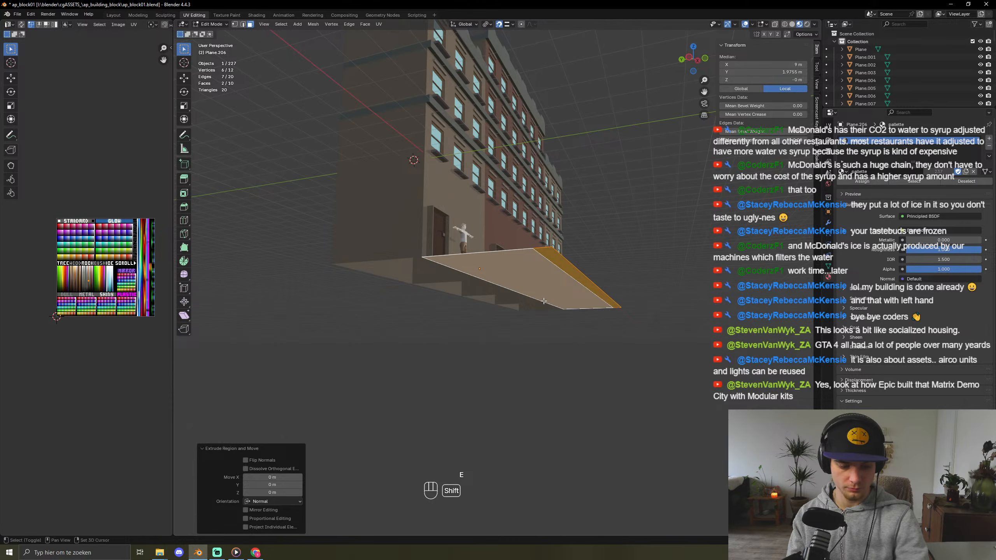
pyautogui.hotkey('shift', 'Tab')
pyautogui.press('e')
pyautogui.click(549, 302)
pyautogui.moveTo(549, 302); pyautogui.dragTo(571, 391, button='middle')
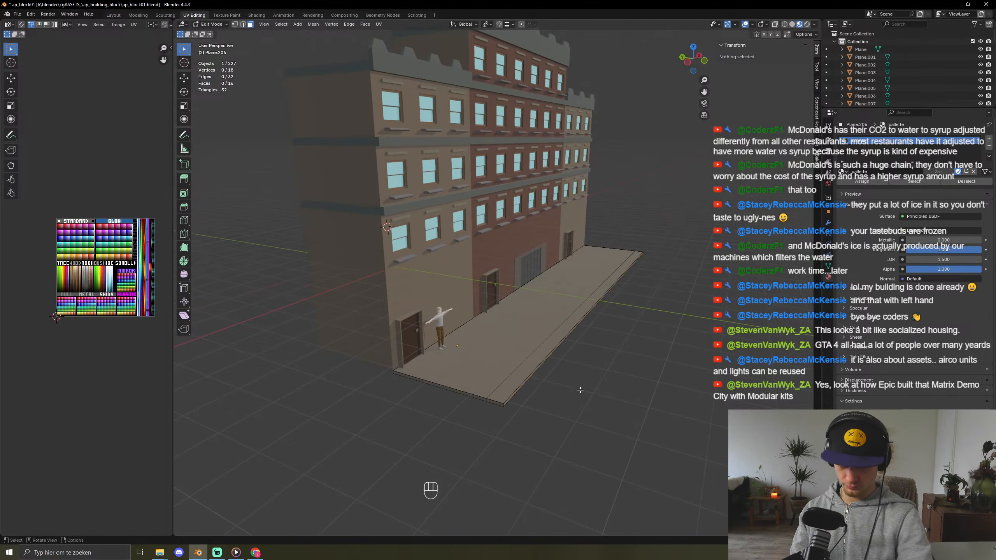
# - Recolour the whole sidewalk slab light grey by moving all its UVs onto a grey shade of the palette texture
pyautogui.press('Tab')
pyautogui.press('Tab')
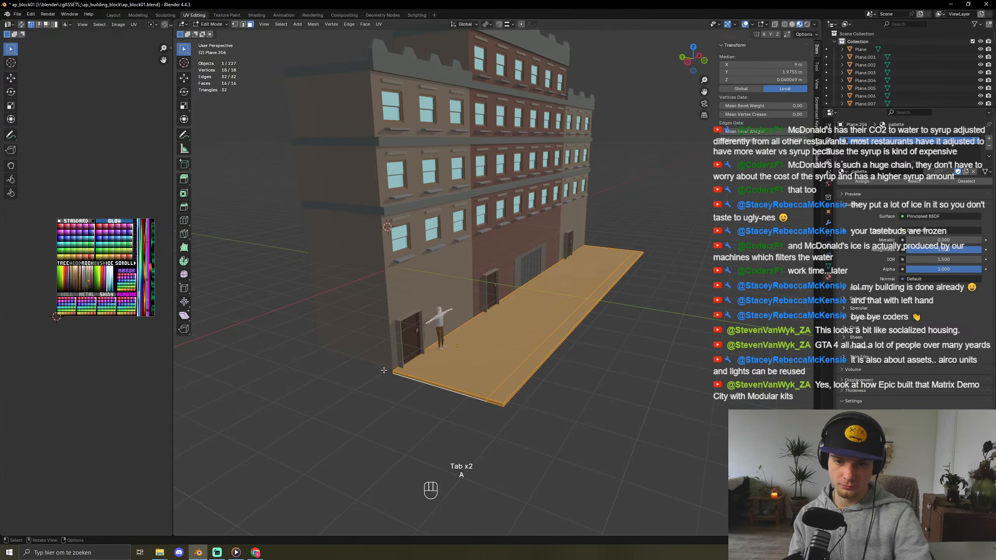
pyautogui.press('a')
pyautogui.press('g')
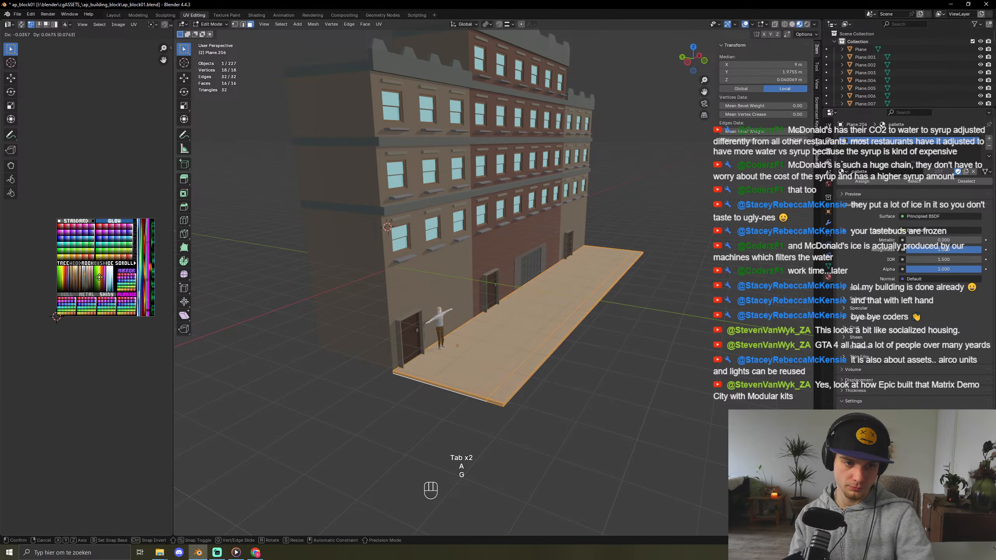
pyautogui.click(99, 276)
pyautogui.press('Tab')
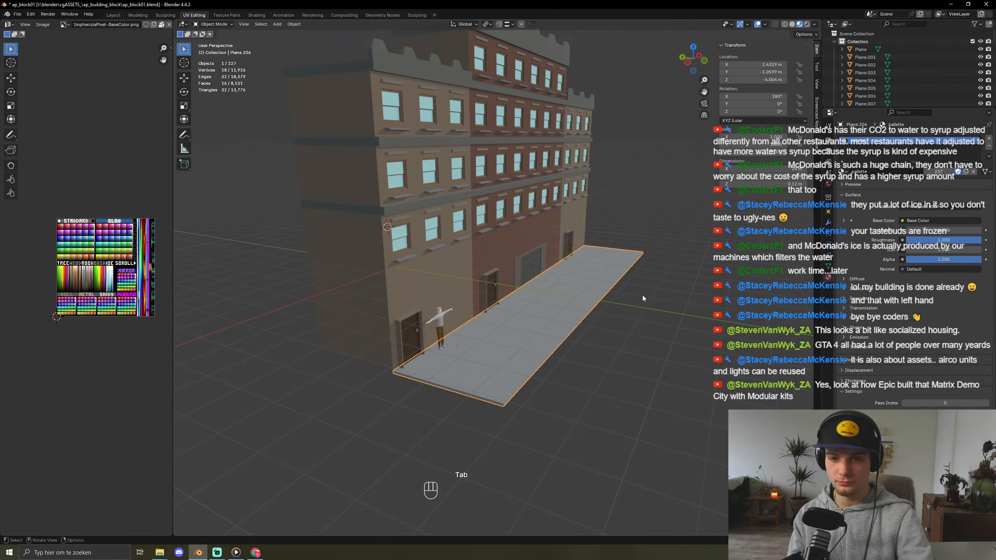
pyautogui.moveTo(645, 328); pyautogui.dragTo(527, 339, button='middle')
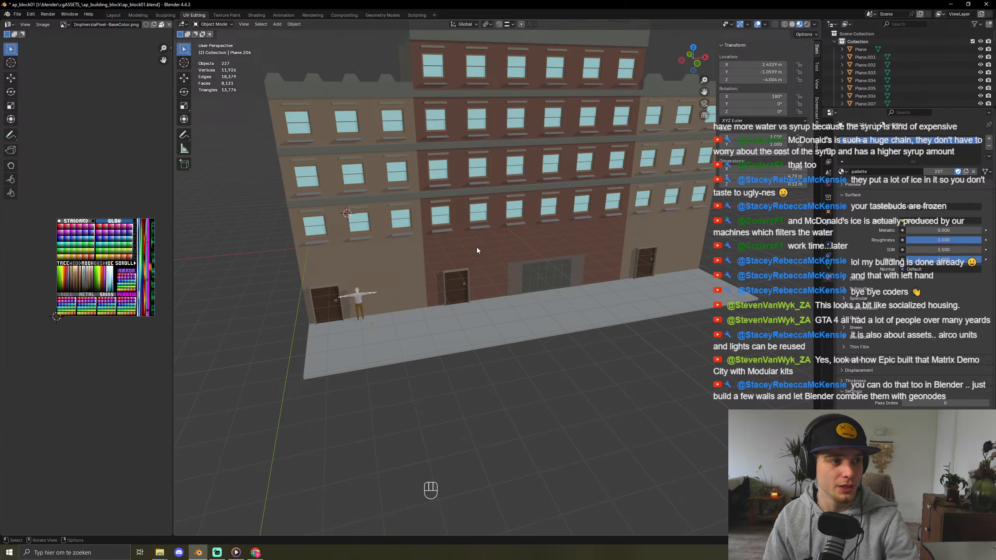
# - Examine the complete building and its sidewalk from several distances and angles
pyautogui.scroll(-5, 476, 248)
pyautogui.moveTo(396, 149); pyautogui.dragTo(710, 360)
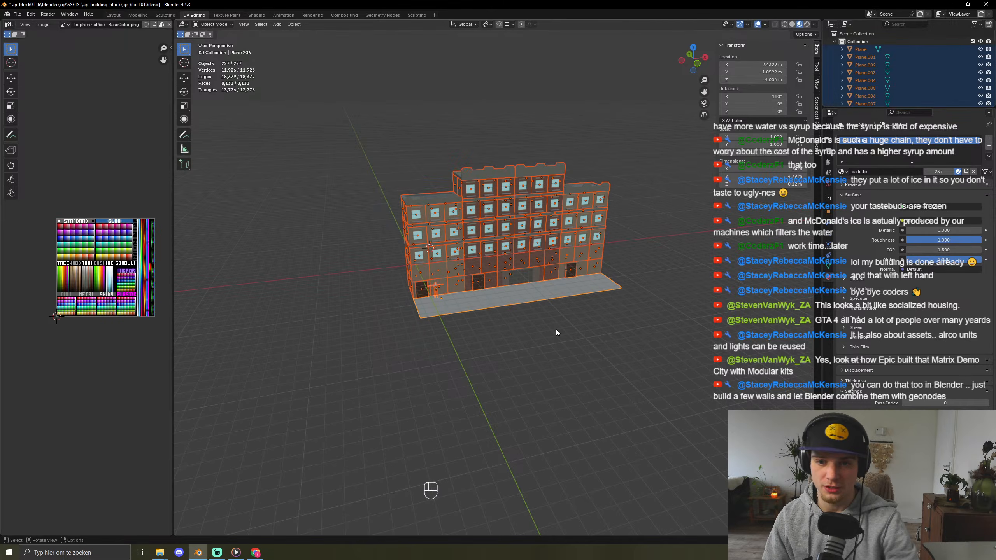
pyautogui.click(556, 330)
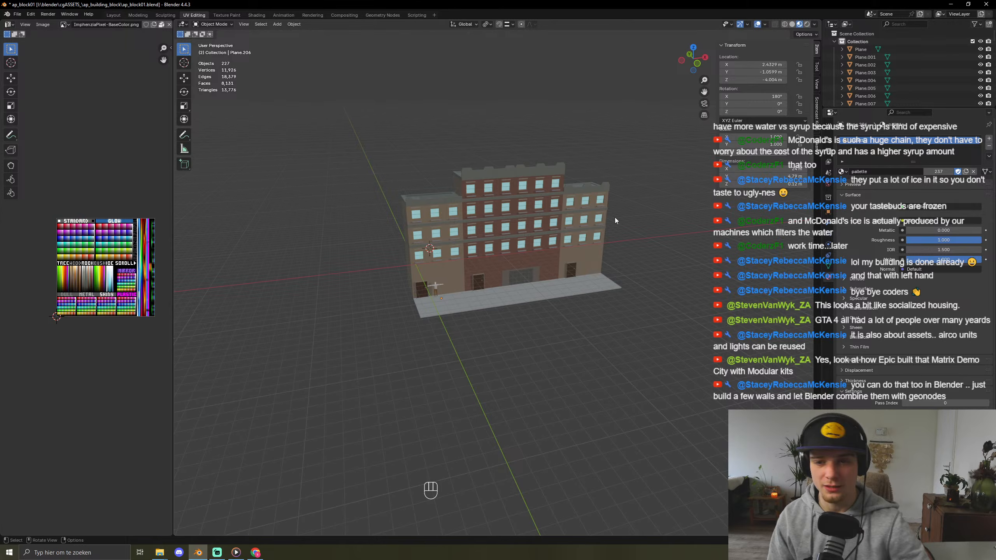
pyautogui.scroll(-5, 392, 318)
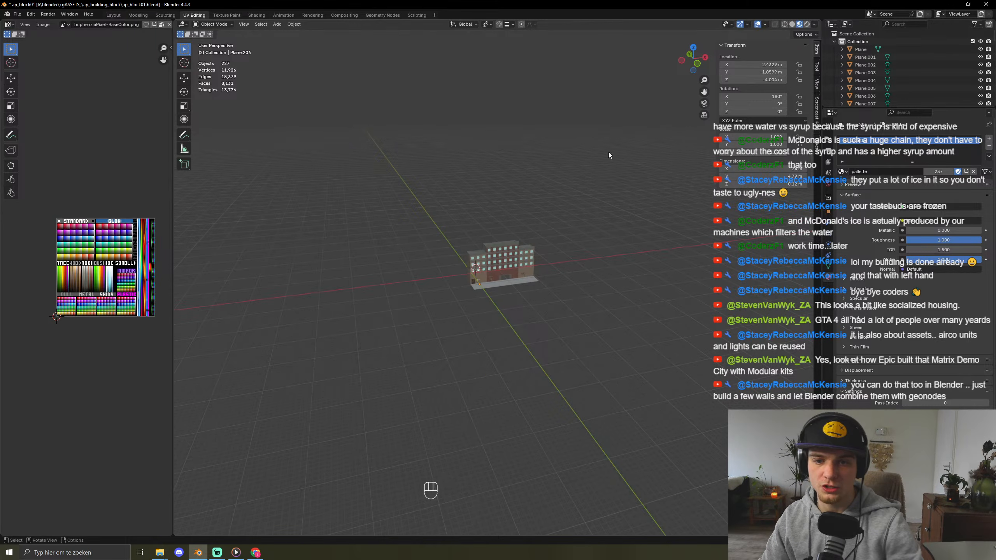
pyautogui.scroll(-3, 609, 152)
pyautogui.moveTo(381, 263); pyautogui.dragTo(426, 288, button='middle')
pyautogui.scroll(-4, 426, 288)
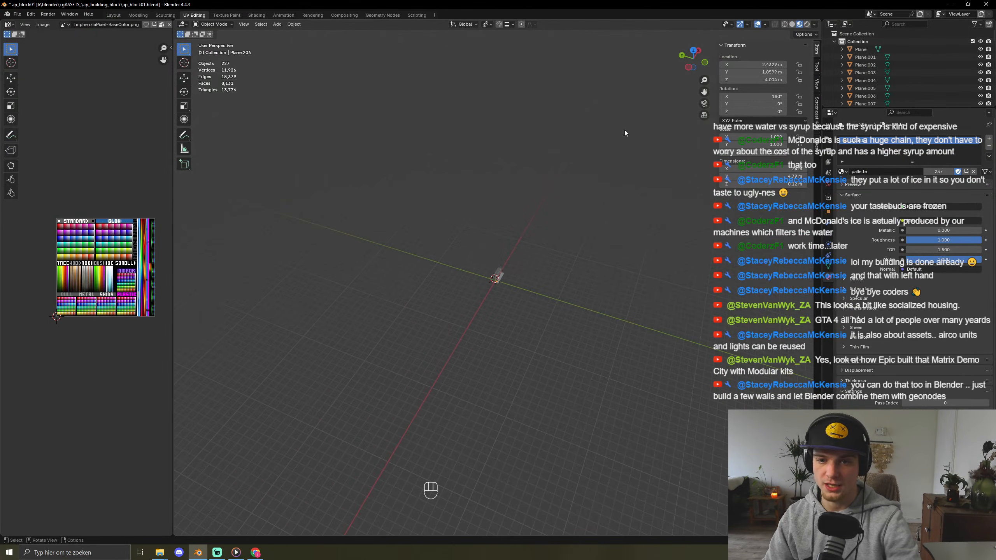
pyautogui.scroll(7, 675, 342)
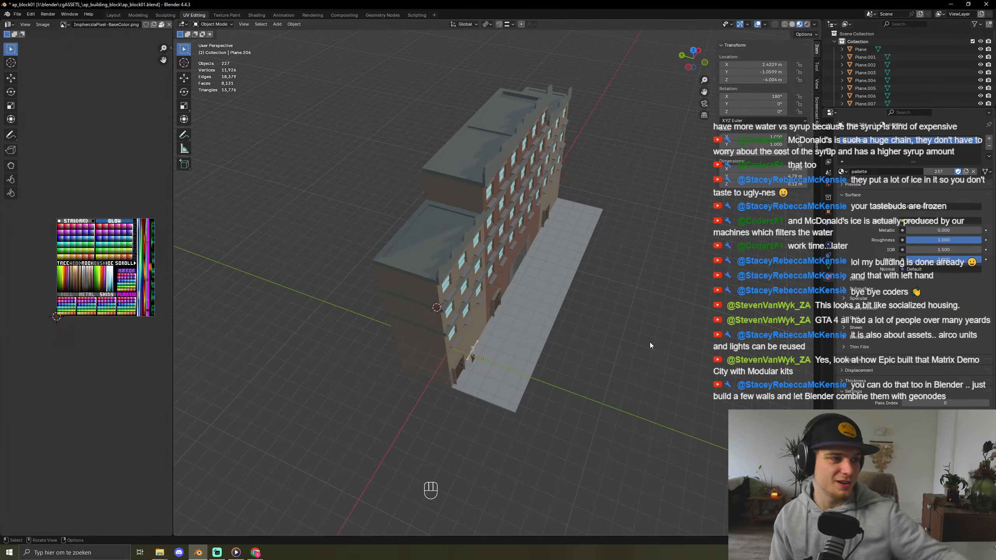
pyautogui.moveTo(616, 256); pyautogui.dragTo(401, 476, button='middle')
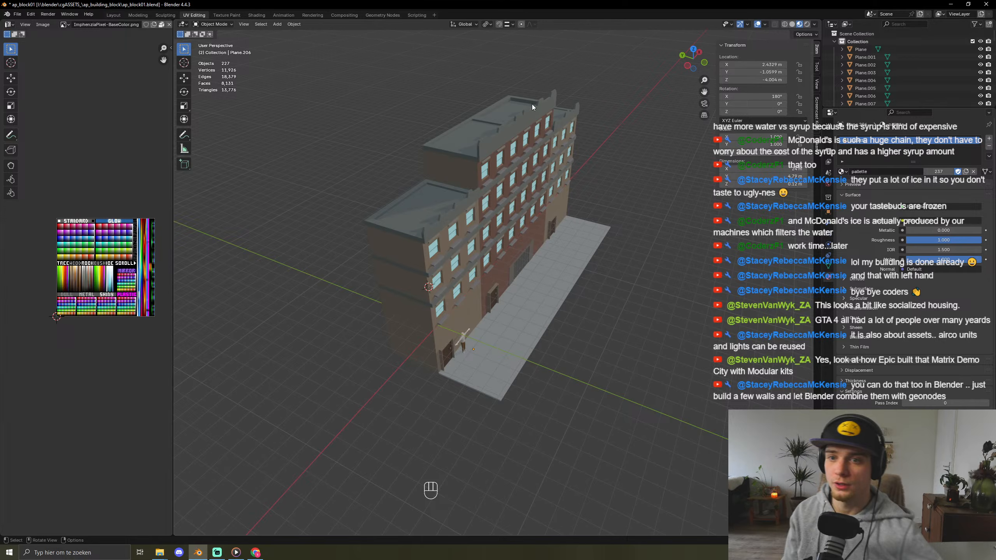
pyautogui.moveTo(525, 123); pyautogui.dragTo(468, 150, button='middle')
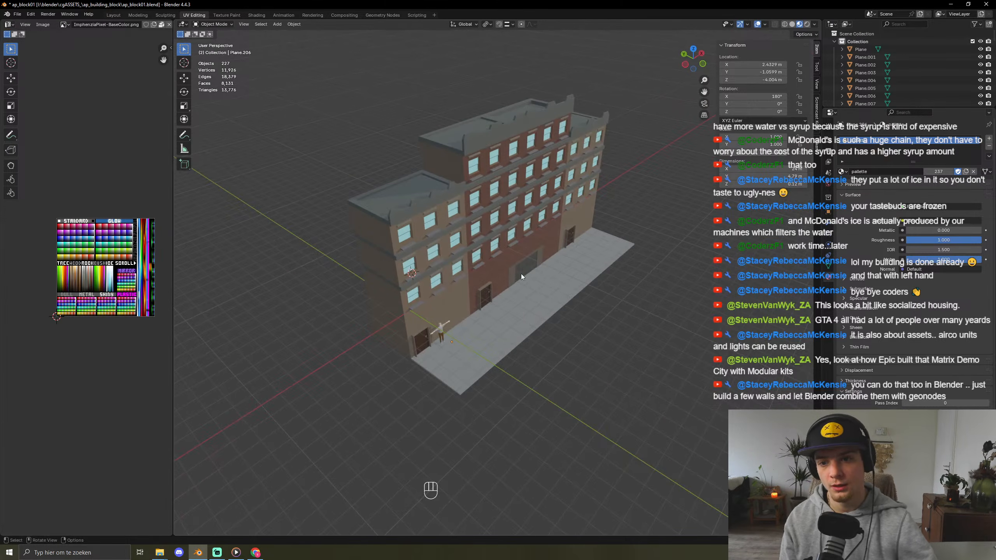
# - Inspect individual facade modules and the sidewalk slab by selecting them separately, clear the selection, and review the front
pyautogui.click(496, 267)
pyautogui.click(476, 203)
pyautogui.click(584, 131)
pyautogui.click(586, 169)
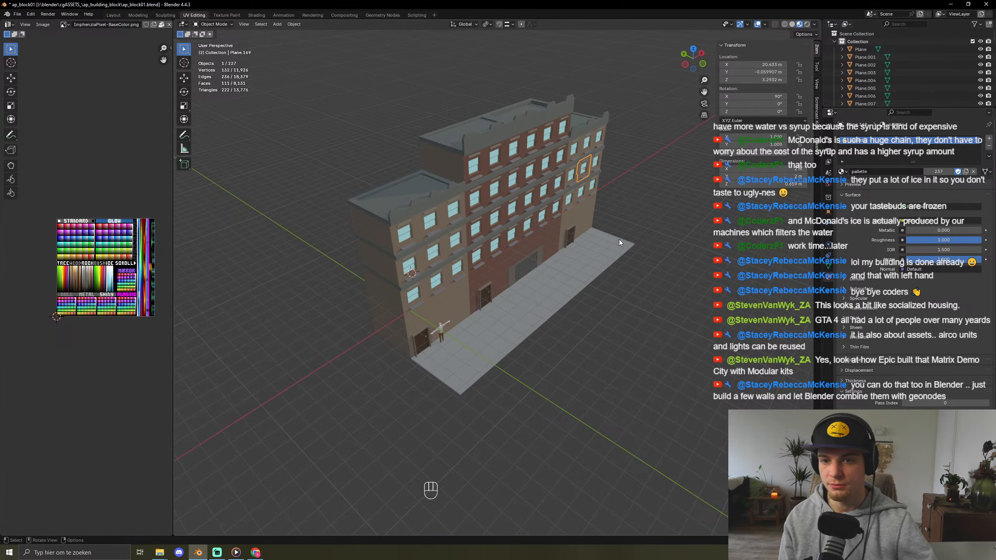
pyautogui.hotkey('alt', 'a')
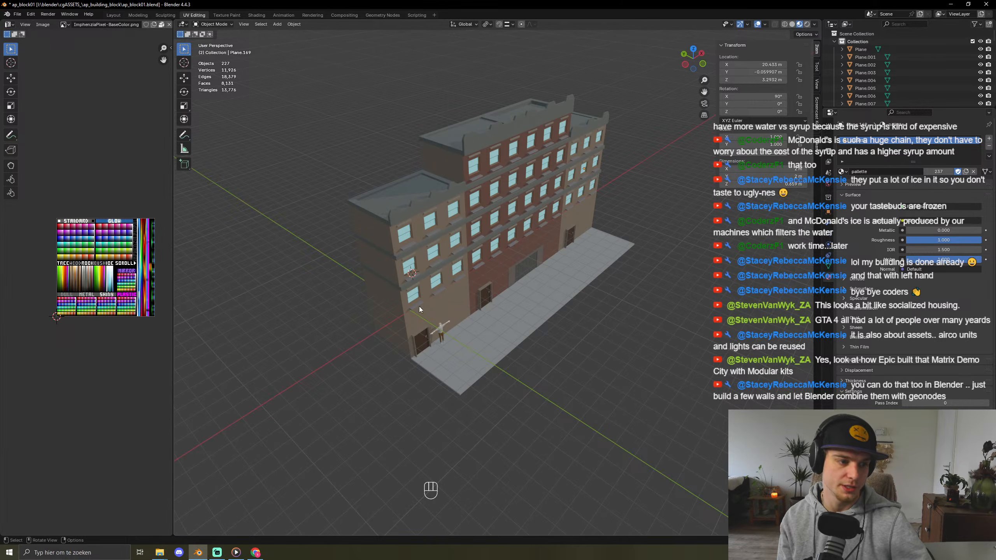
pyautogui.click(555, 294)
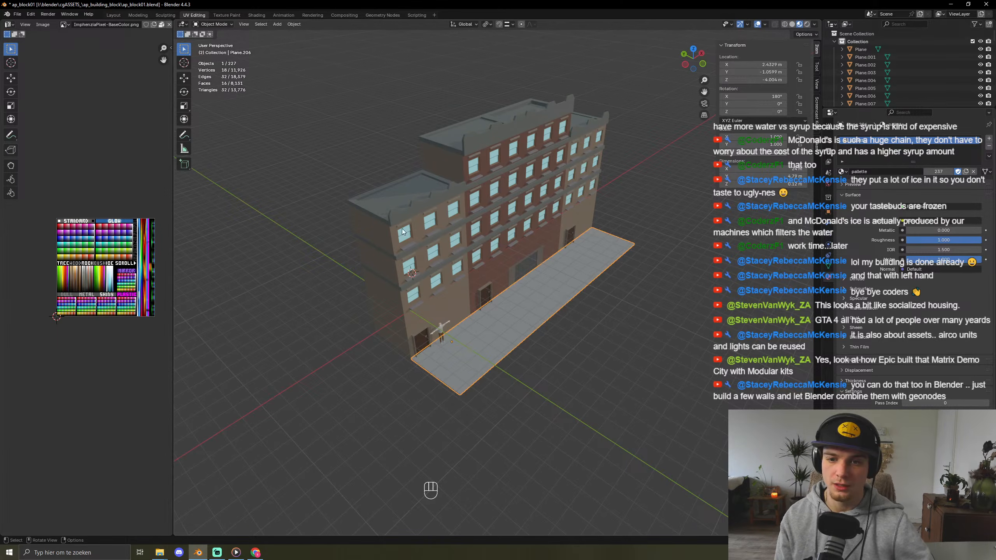
pyautogui.click(581, 310)
pyautogui.moveTo(588, 330); pyautogui.dragTo(553, 314, button='middle')
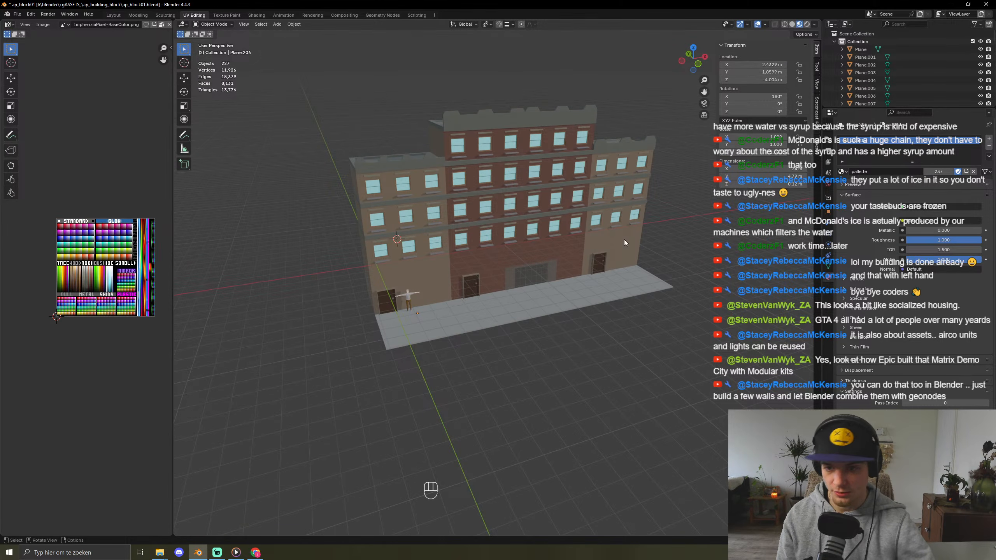
pyautogui.moveTo(624, 242); pyautogui.dragTo(440, 282, button='middle')
pyautogui.click(579, 358)
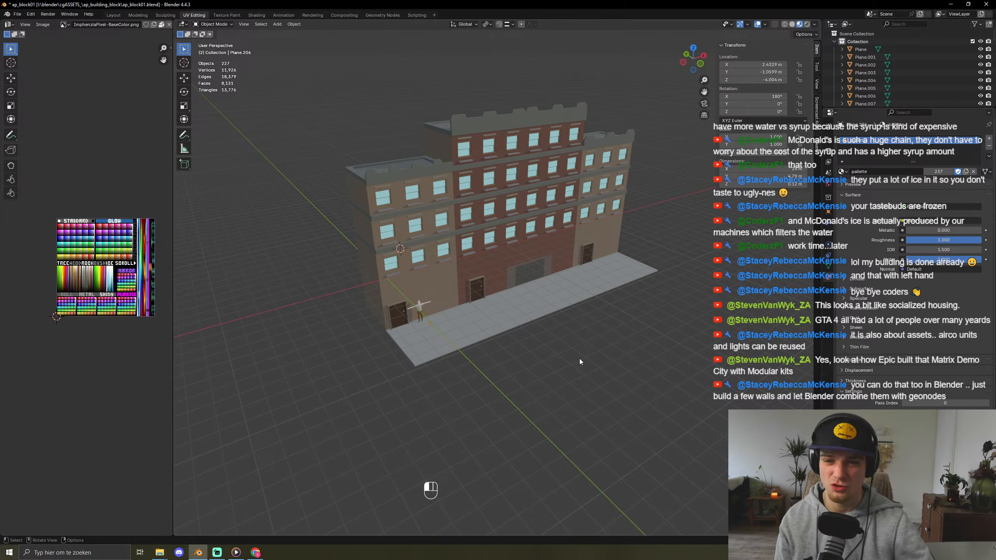
# - Recolour the door leaf in the red-brick section by moving its linked faces' UVs onto a grey shade of the rock gradient
pyautogui.click(470, 290)
pyautogui.moveTo(667, 370); pyautogui.dragTo(492, 358, button='middle')
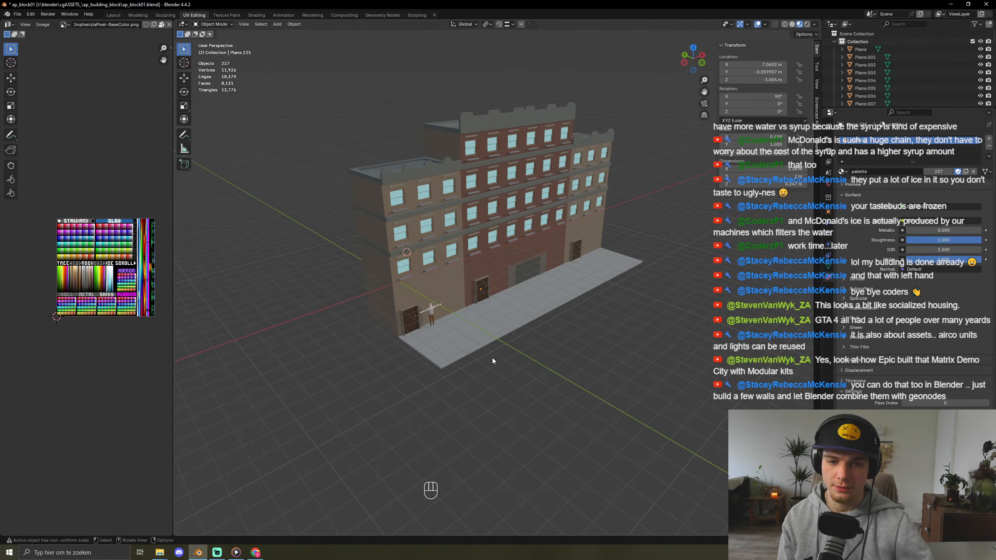
pyautogui.scroll(5, 492, 358)
pyautogui.press('Tab')
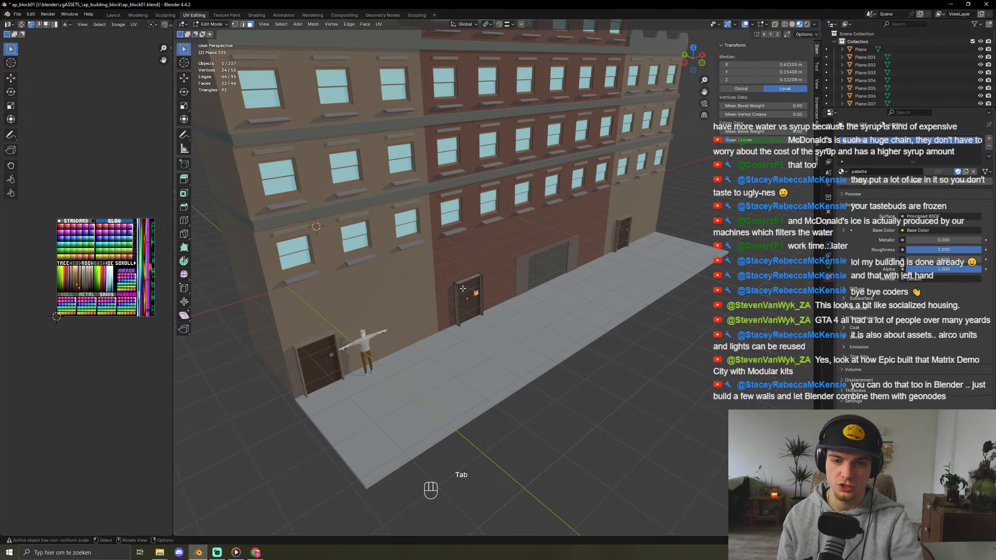
pyautogui.press('l')
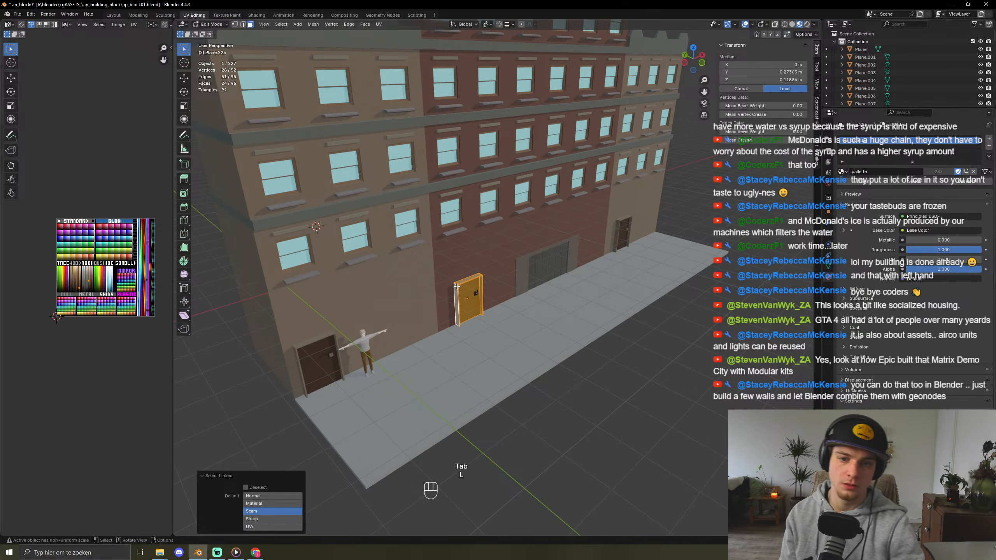
pyautogui.scroll(10, 80, 286)
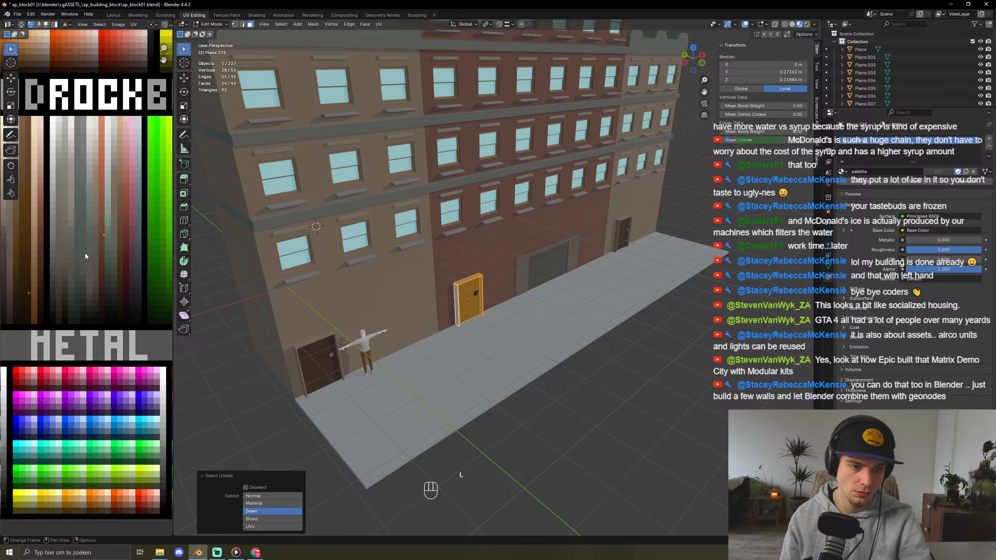
pyautogui.press('g')
pyautogui.click(99, 285)
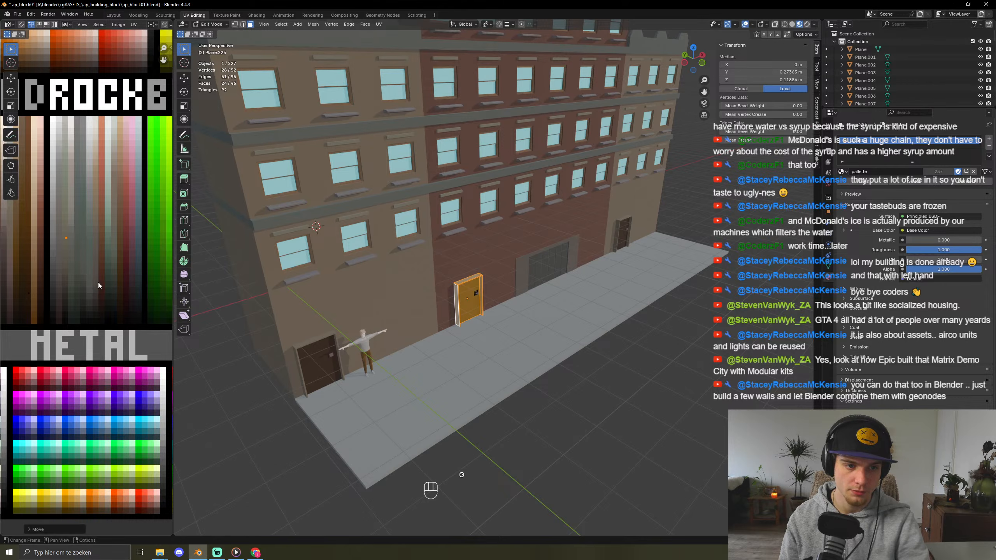
pyautogui.press('Tab')
pyautogui.moveTo(557, 301); pyautogui.dragTo(573, 183, button='middle')
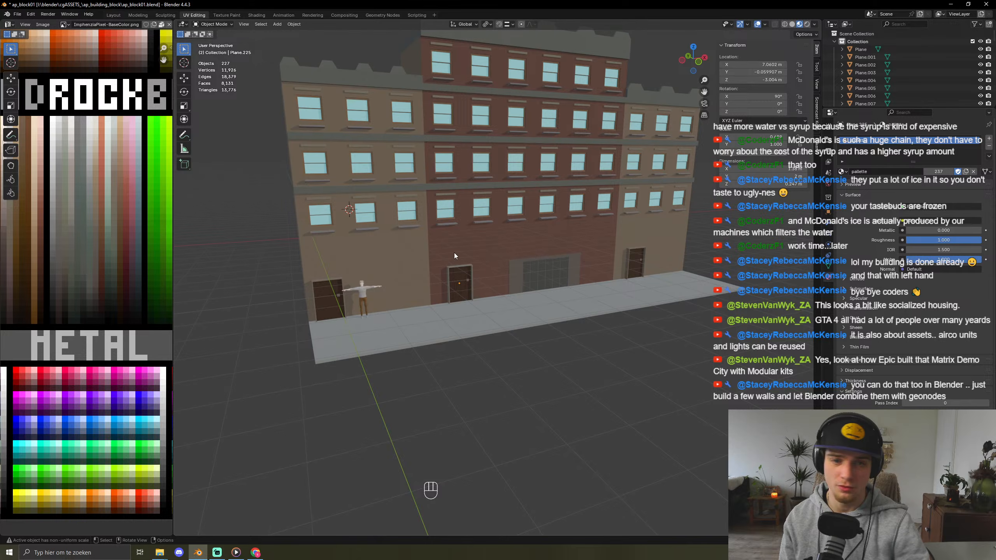
# - Review the apartment building with its sidewalk from the side and front, and save the file
pyautogui.scroll(-5, 568, 284)
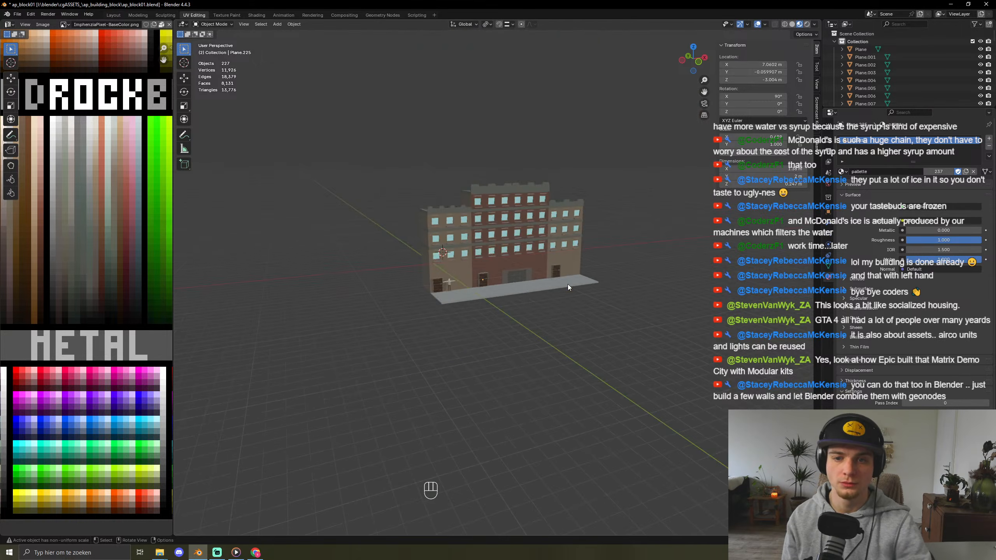
pyautogui.moveTo(570, 283); pyautogui.dragTo(605, 258, button='middle')
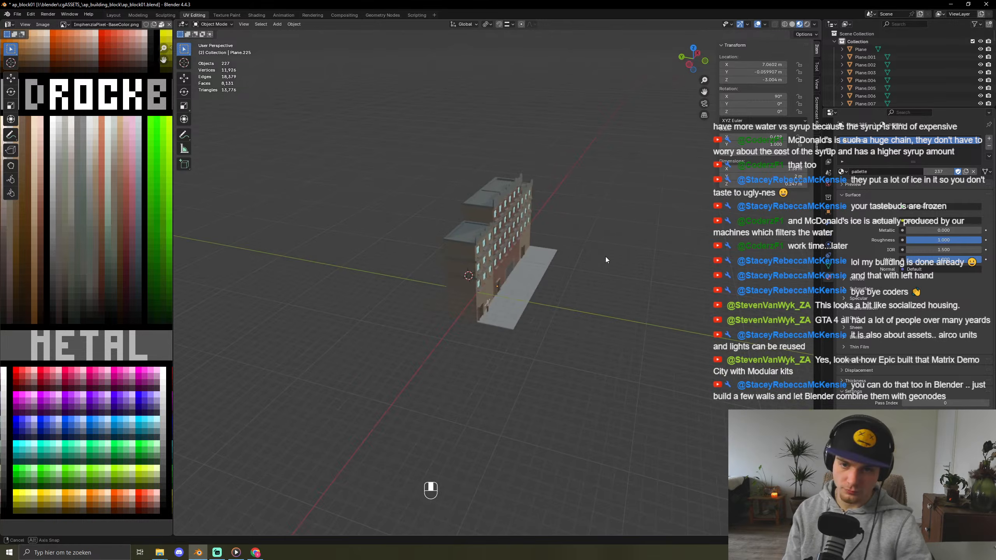
pyautogui.scroll(8, 603, 271)
pyautogui.scroll(-4, 589, 302)
pyautogui.moveTo(588, 301); pyautogui.dragTo(565, 294, button='middle')
pyautogui.hotkey('ctrl', 's')
pyautogui.hotkey('ctrl', 's')
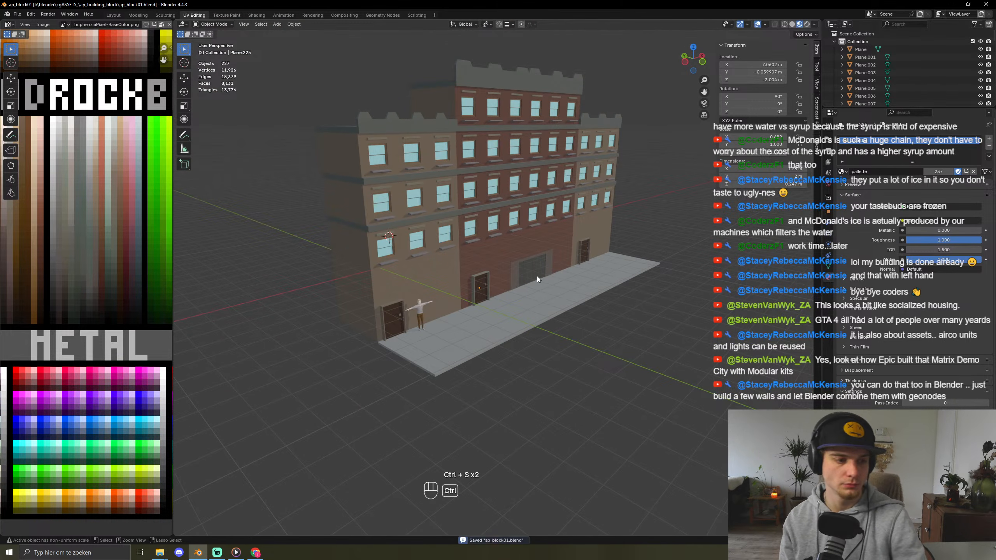
pyautogui.hotkey('ctrl', 's')
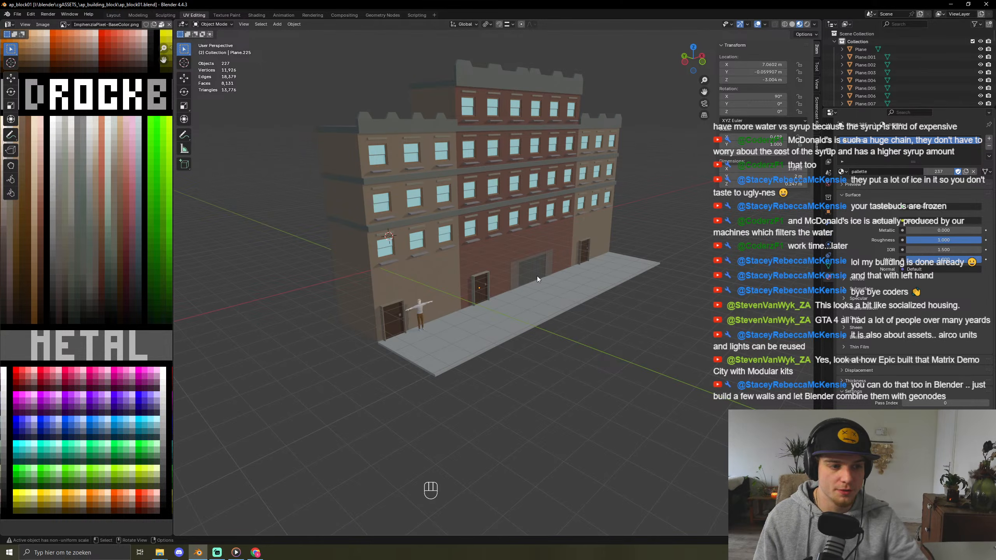
# - Enable snapping and try to align the sidewalk slab vertically with the base corner of the building, then clear the selection
pyautogui.click(530, 290)
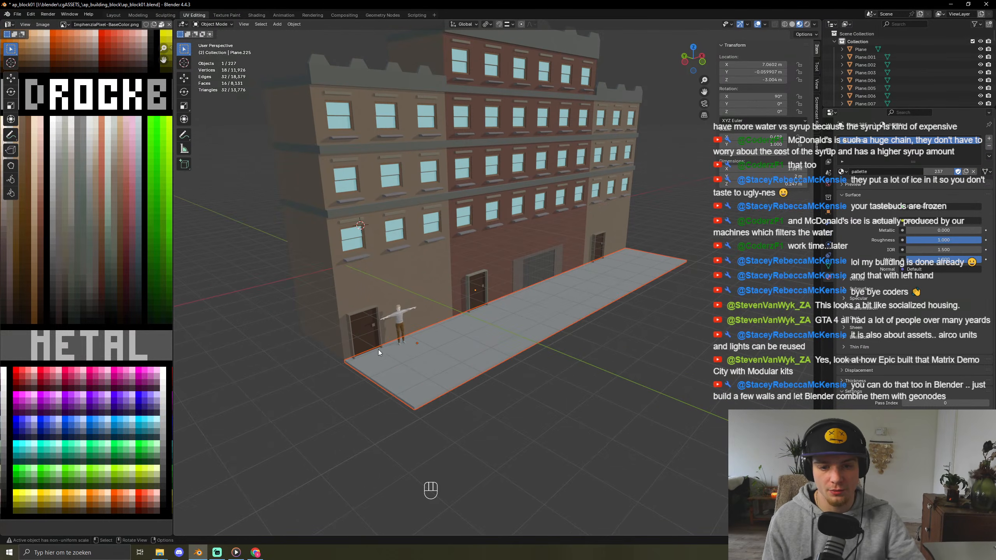
pyautogui.scroll(5, 364, 353)
pyautogui.scroll(-5, 364, 353)
pyautogui.moveTo(393, 343); pyautogui.dragTo(396, 340, button='middle')
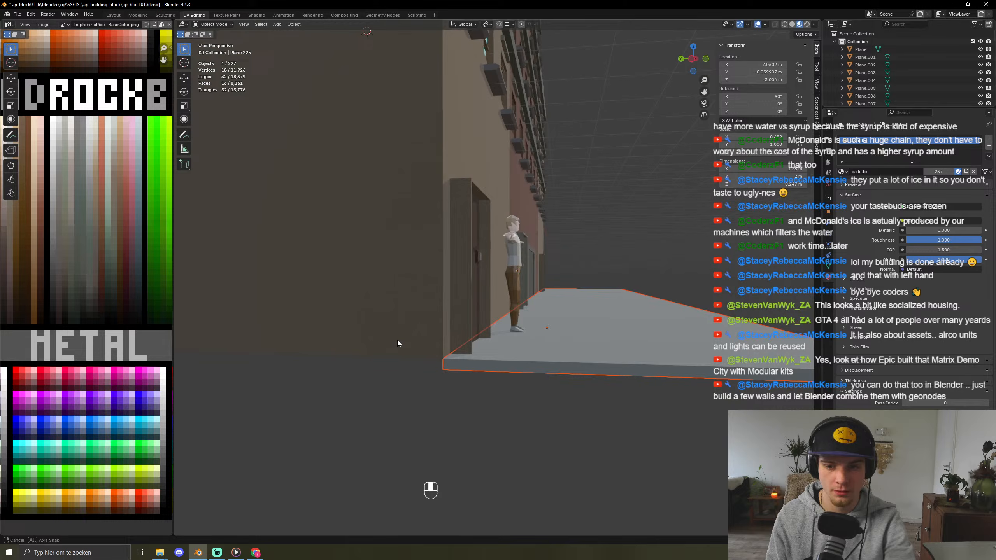
pyautogui.press('g')
pyautogui.press('z')
pyautogui.rightClick(443, 365)
pyautogui.hotkey('shift', 'Tab')
pyautogui.press('g')
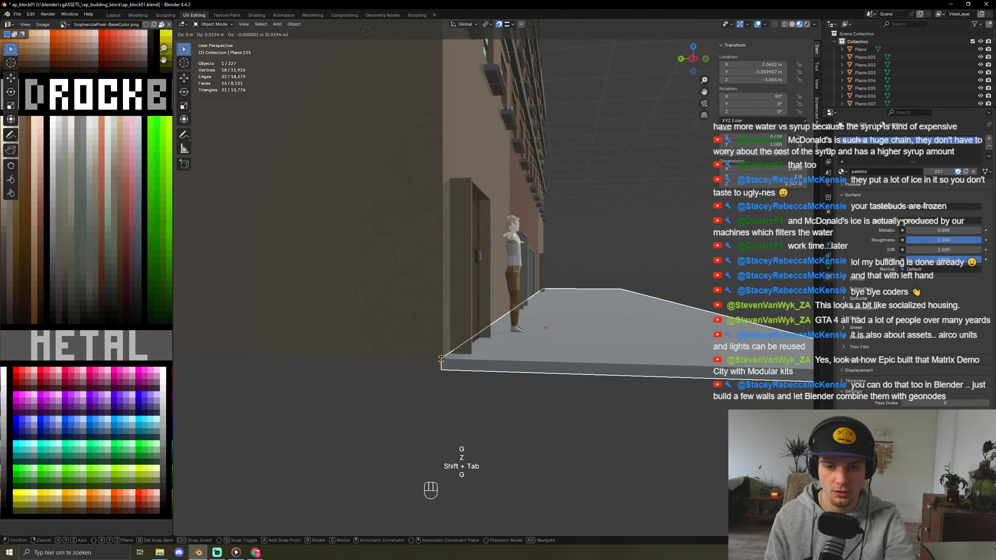
pyautogui.press('z')
pyautogui.click(443, 357)
pyautogui.press('g')
pyautogui.press('z')
pyautogui.click(440, 365)
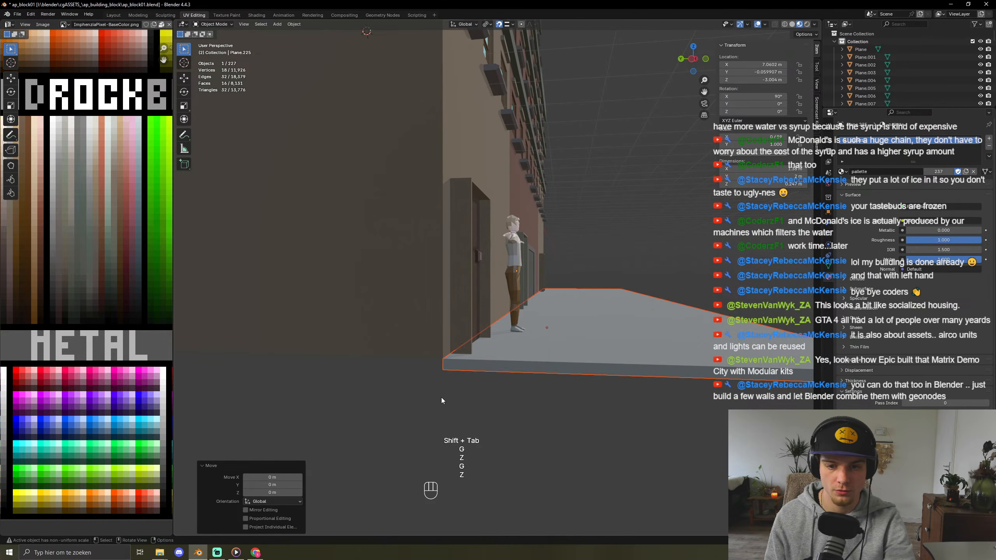
pyautogui.click(440, 398)
# - Raise the linked lower sash of the second window in the red-brick section's second-lowest window row by about 0.23 m
pyautogui.scroll(-8, 441, 397)
pyautogui.moveTo(634, 265); pyautogui.dragTo(574, 279, button='middle')
pyautogui.scroll(6, 594, 239)
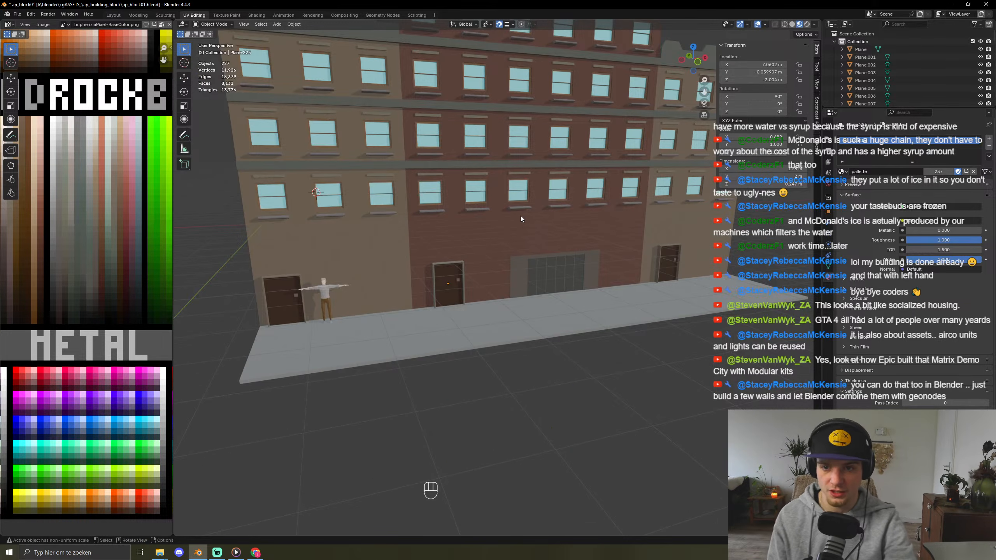
pyautogui.moveTo(521, 216); pyautogui.dragTo(511, 219, button='middle')
pyautogui.press('Tab')
pyautogui.press('Tab')
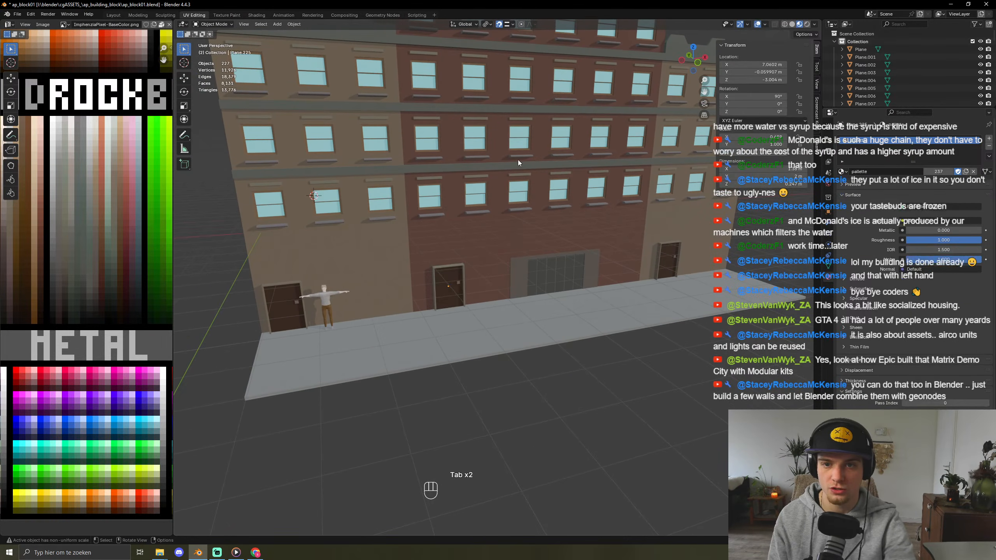
pyautogui.click(476, 145)
pyautogui.press('Tab')
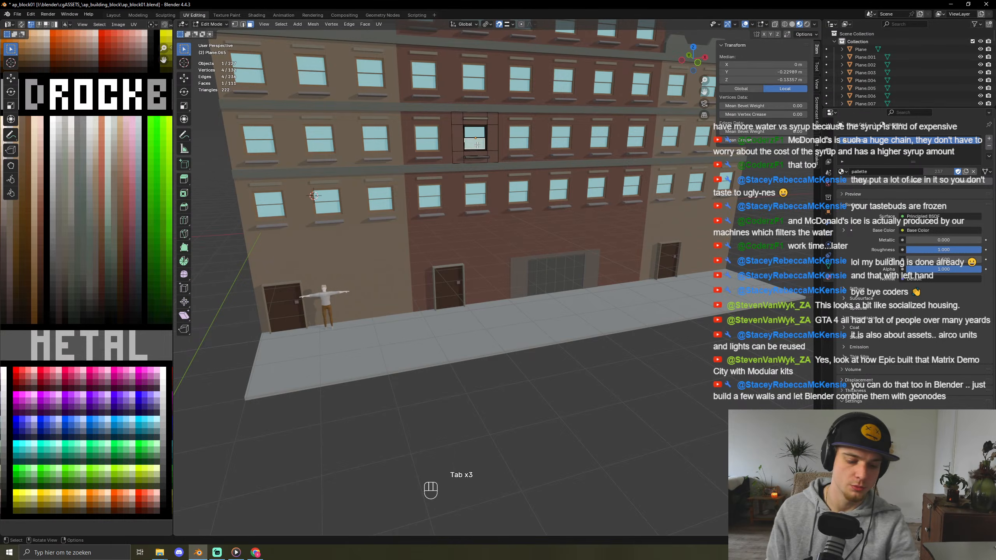
pyautogui.press('l')
pyautogui.press('g')
pyautogui.press('z')
pyautogui.click(490, 159)
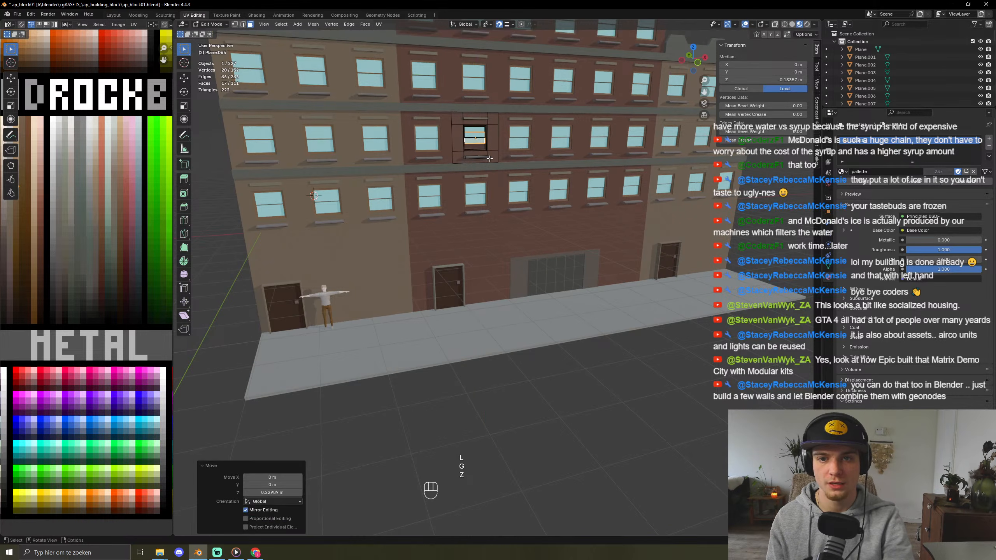
# - Recolour the exposed face below that raised sash by moving its UVs onto a grey shade of the rock gradient
pyautogui.scroll(7, 490, 158)
pyautogui.keyDown('shift'); pyautogui.moveTo(484, 134); pyautogui.dragTo(506, 435, button='middle'); pyautogui.keyUp('shift')
pyautogui.press('3')
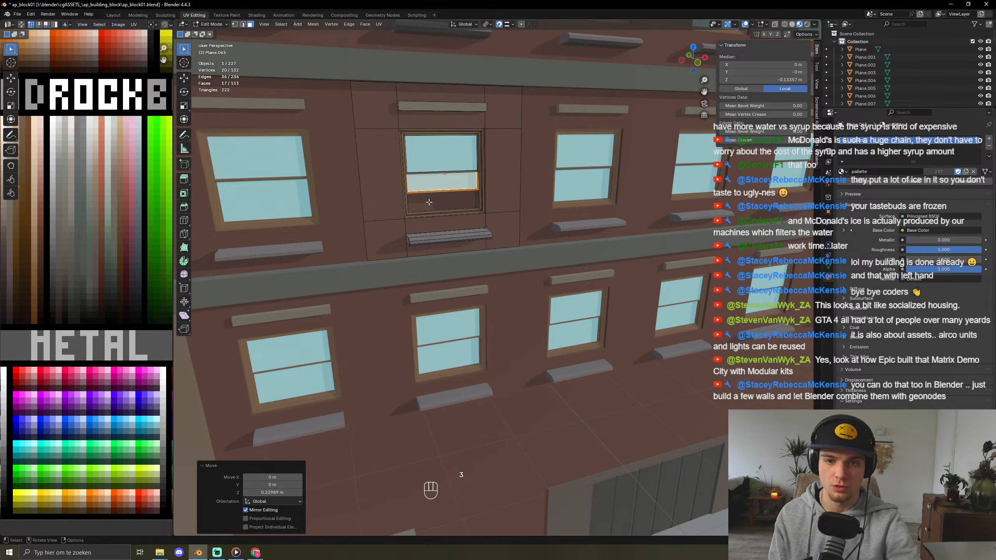
pyautogui.click(429, 202)
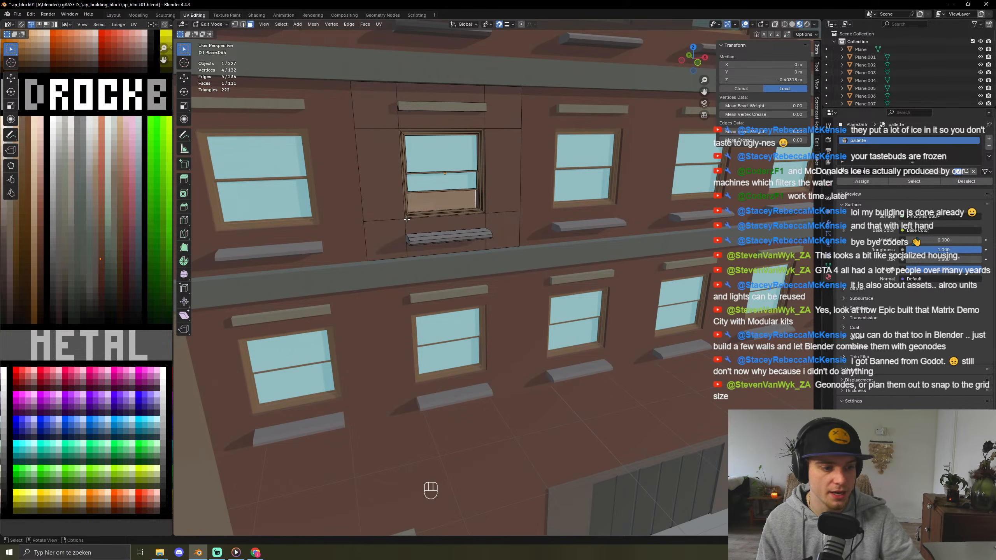
pyautogui.scroll(-2, 407, 219)
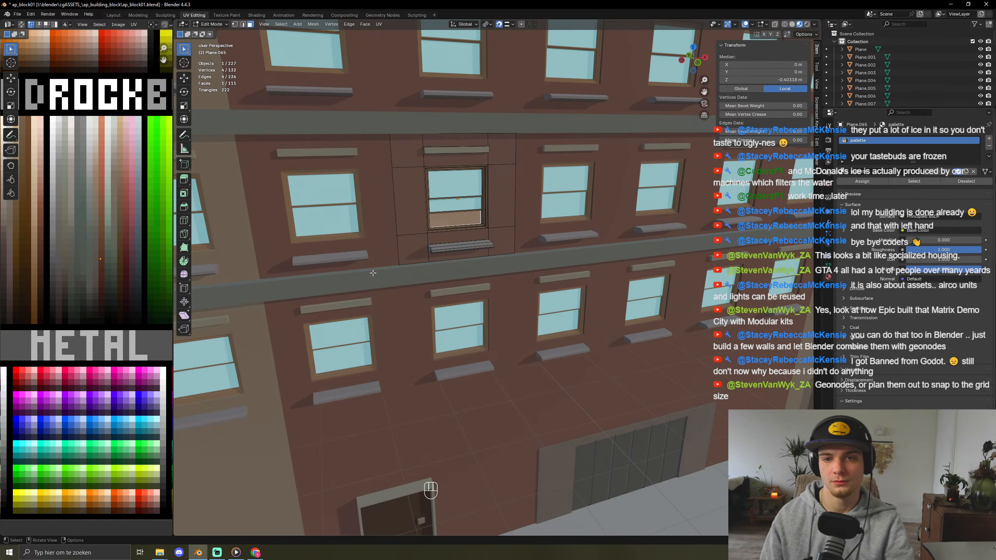
pyautogui.press('g')
pyautogui.click(125, 255)
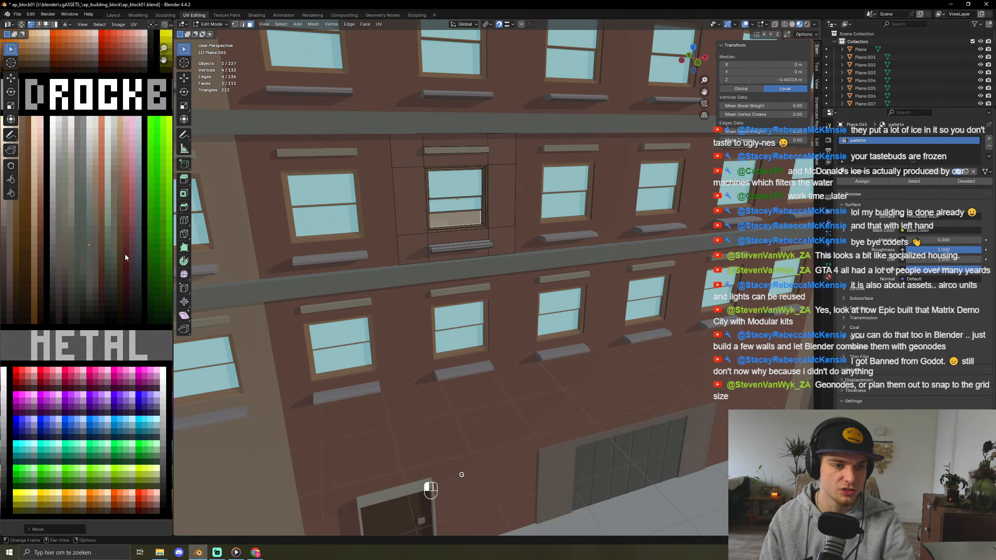
pyautogui.press('Tab')
# - Raise the linked lower sash of the middle top-floor window in the beige section beside the mannequin by about 0.25 m
pyautogui.scroll(-6, 469, 240)
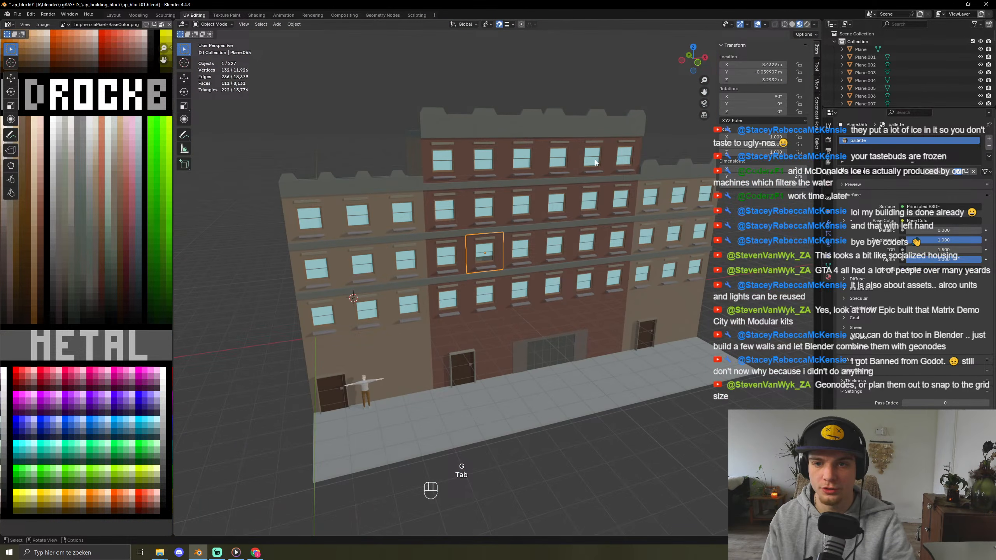
pyautogui.click(357, 221)
pyautogui.press('Tab')
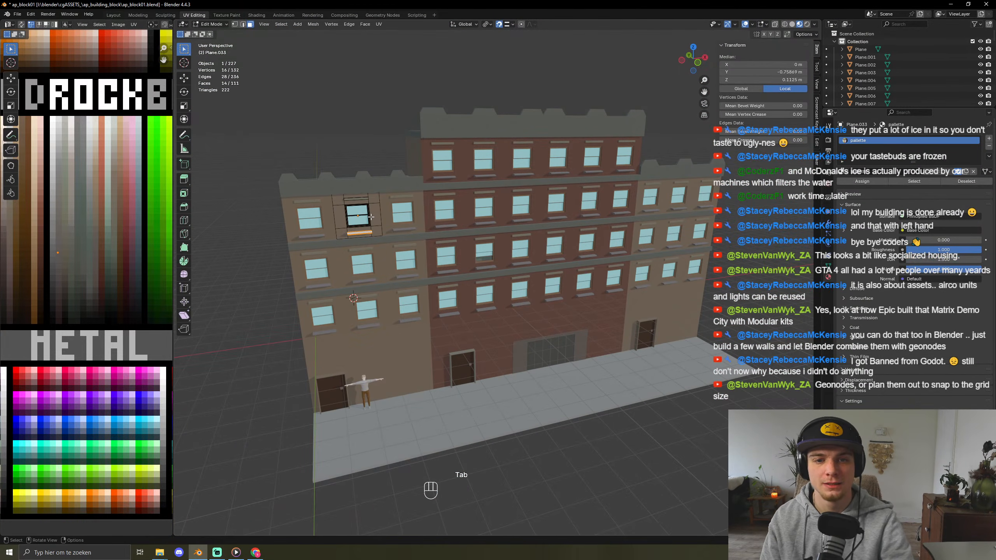
pyautogui.click(360, 221)
pyautogui.press('l')
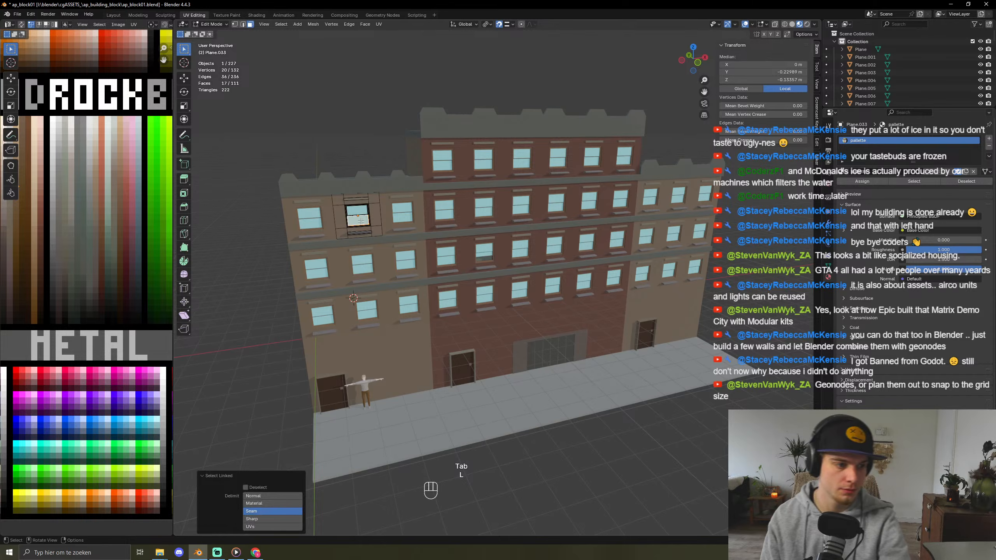
pyautogui.press('g')
pyautogui.press('z')
pyautogui.click(354, 215)
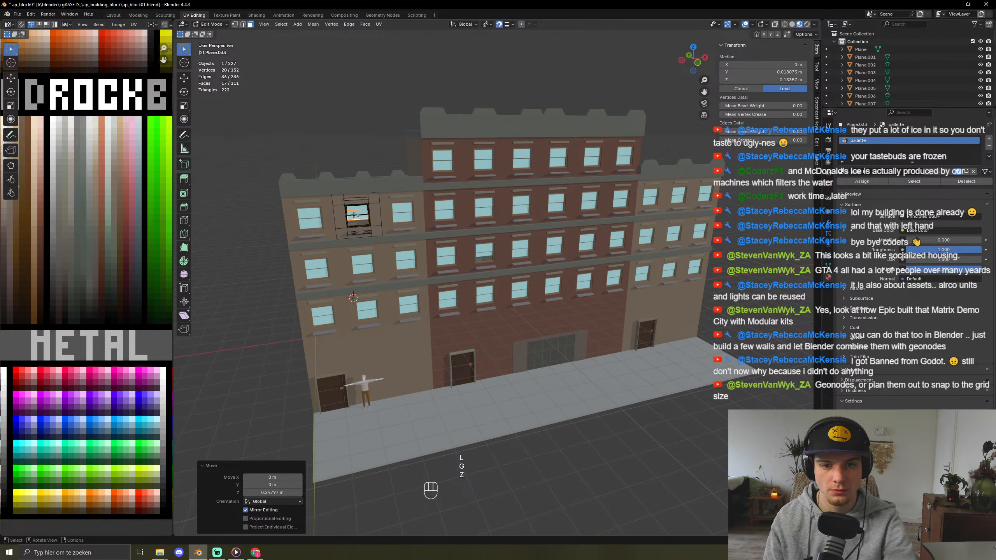
pyautogui.press('g')
pyautogui.press('z')
pyautogui.click(360, 215)
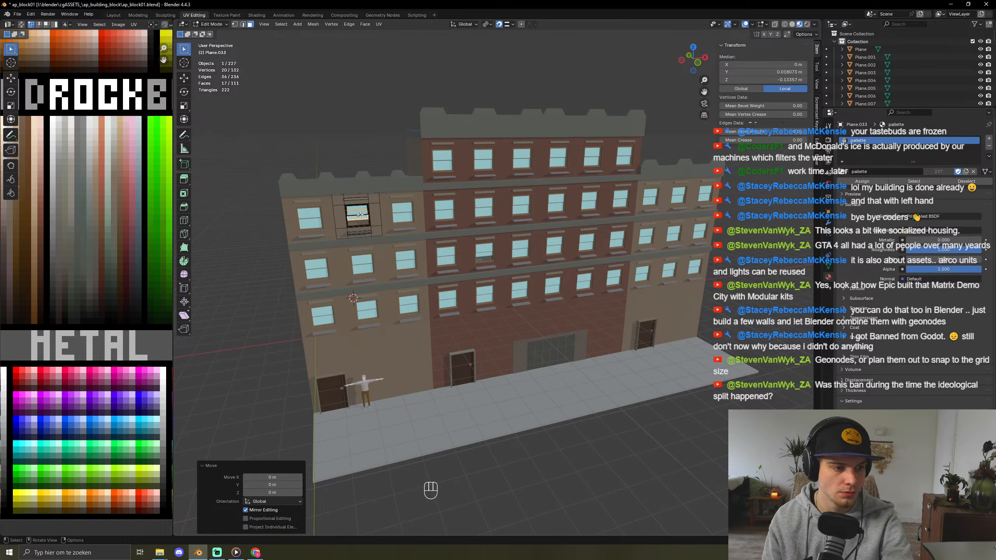
# - Recolour the exposed face of the beige section's opened top-floor window by moving its UVs onto a grey rock-gradient shade
pyautogui.keyDown('shift'); pyautogui.moveTo(360, 214); pyautogui.dragTo(378, 237, button='middle'); pyautogui.keyUp('shift')
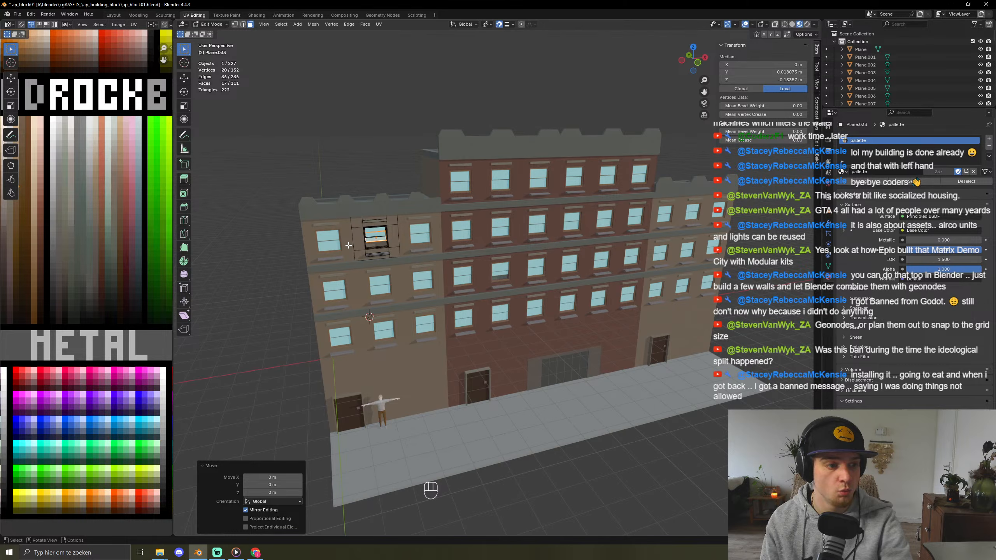
pyautogui.scroll(4, 348, 246)
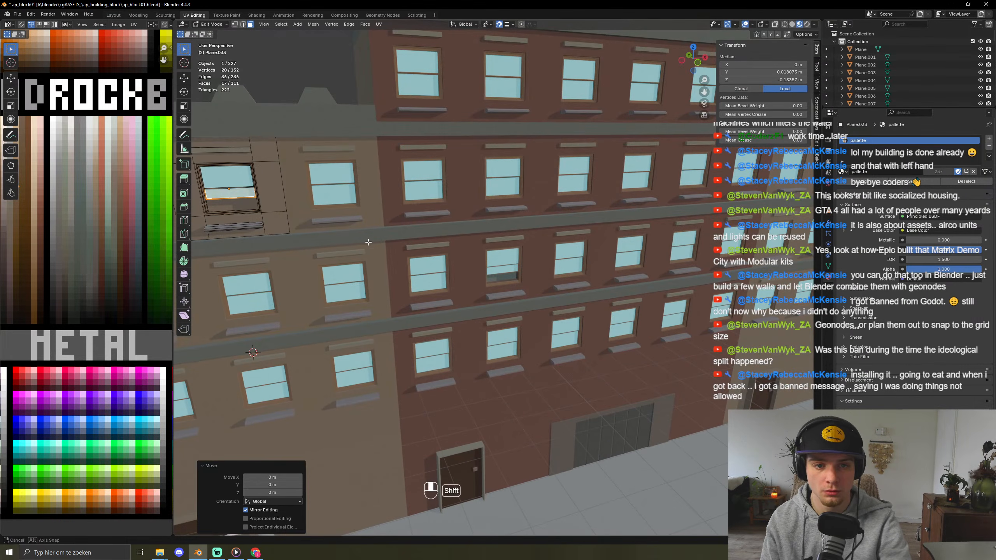
pyautogui.moveTo(333, 245)
pyautogui.mouseDown(button='middle')
pyautogui.moveTo(458, 229)
pyautogui.moveTo(346, 249)
pyautogui.mouseUp(button='middle')
pyautogui.press('KP_Decimal')
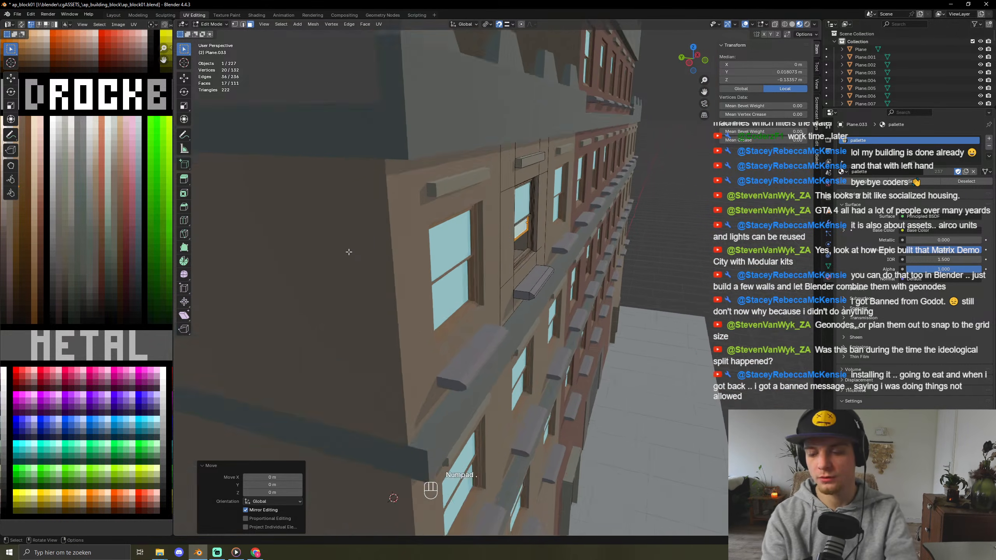
pyautogui.press('KP_1')
pyautogui.click(635, 449)
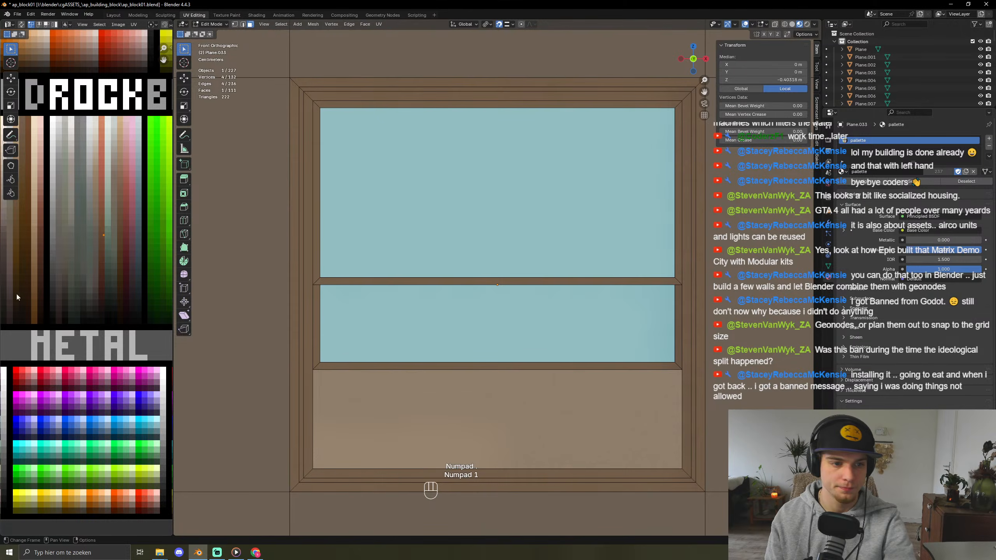
pyautogui.press('g')
pyautogui.click(116, 283)
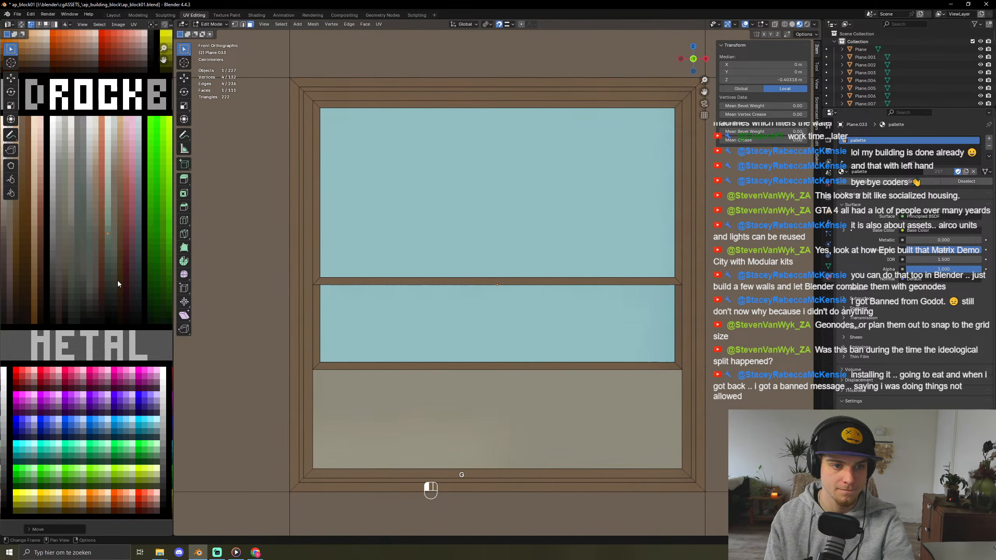
pyautogui.scroll(-6, 359, 259)
pyautogui.press('Tab')
# - Check the opened window on the beige facade, save the file and clear the selection
pyautogui.scroll(-4, 411, 257)
pyautogui.moveTo(466, 254); pyautogui.dragTo(528, 290, button='middle')
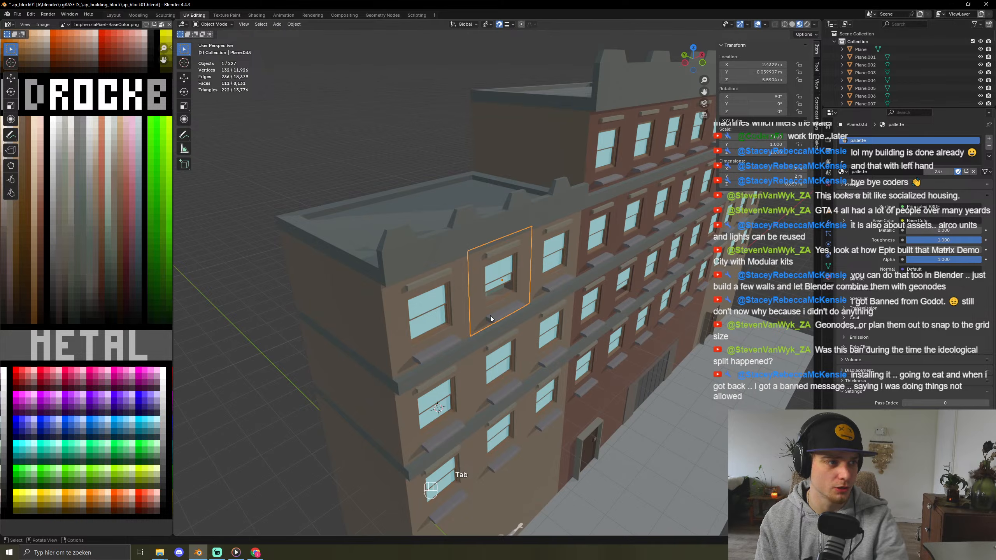
pyautogui.keyDown('shift'); pyautogui.moveTo(502, 396); pyautogui.dragTo(432, 273, button='middle'); pyautogui.keyUp('shift')
pyautogui.hotkey('ctrl', 's')
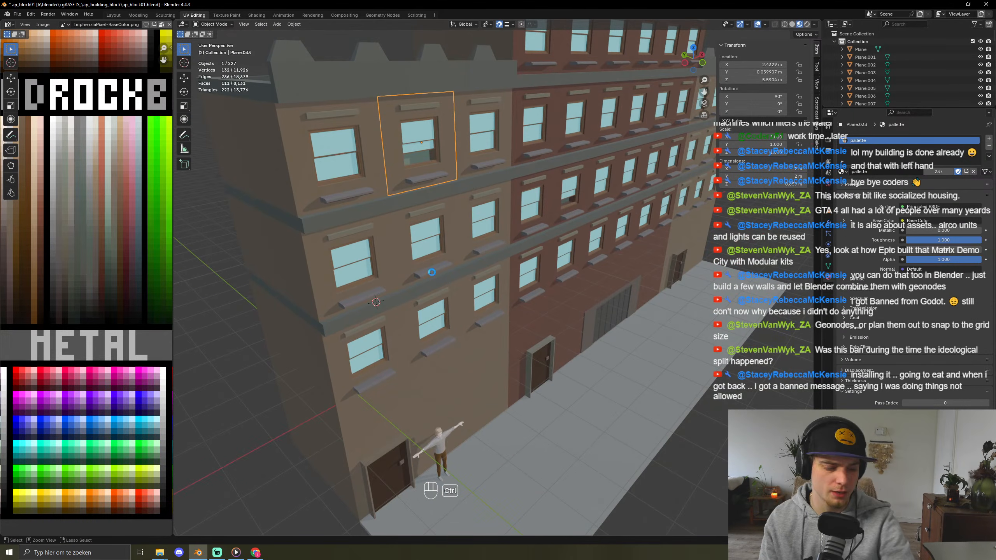
pyautogui.scroll(-2, 432, 273)
pyautogui.click(722, 364)
# - Raise the linked lower sash of the last window in the red-brick section's lowest row, beside the far beige section, by about 0.25 m
pyautogui.scroll(-1, 722, 365)
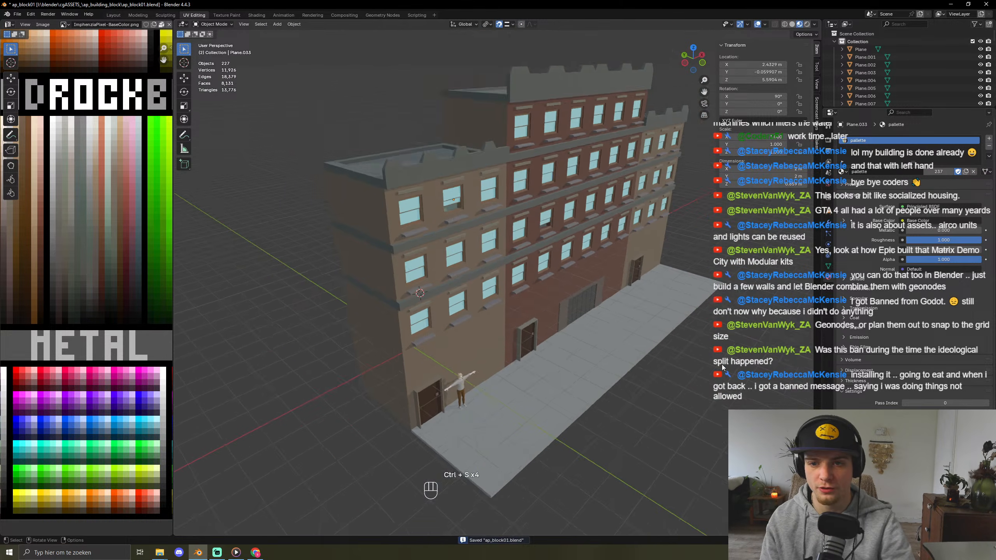
pyautogui.moveTo(722, 365); pyautogui.dragTo(663, 348, button='middle')
pyautogui.scroll(3, 521, 283)
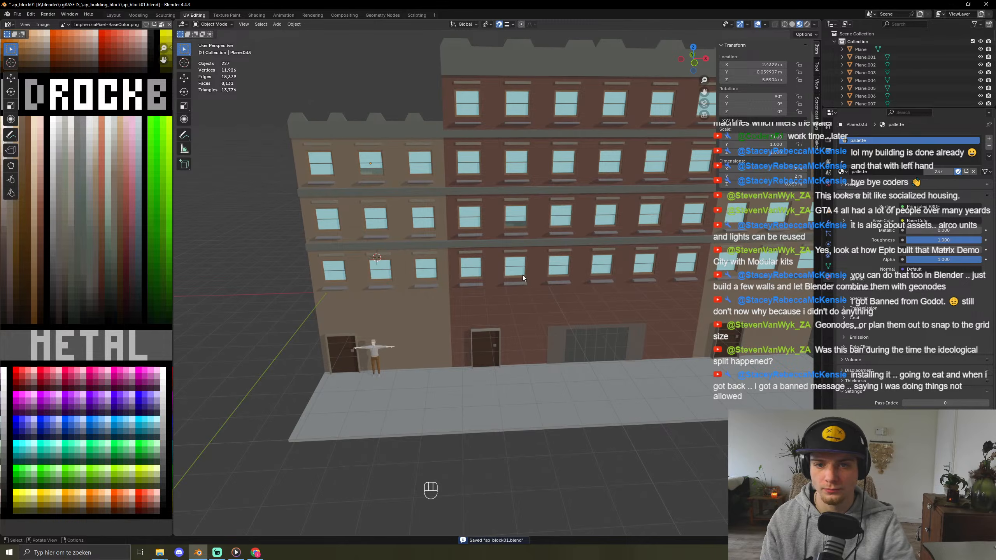
pyautogui.moveTo(524, 274); pyautogui.dragTo(566, 256, button='middle')
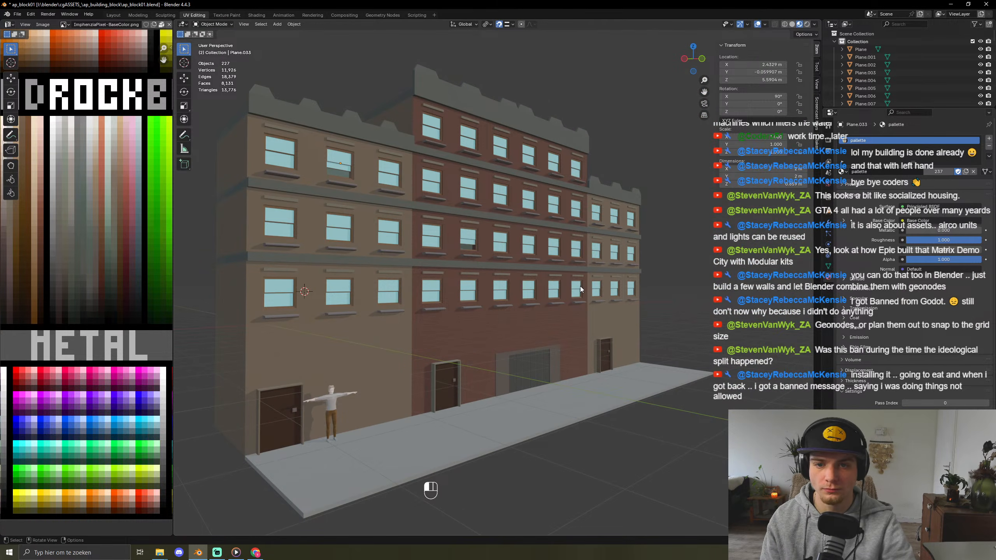
pyautogui.click(580, 288)
pyautogui.press('Tab')
pyautogui.press('l')
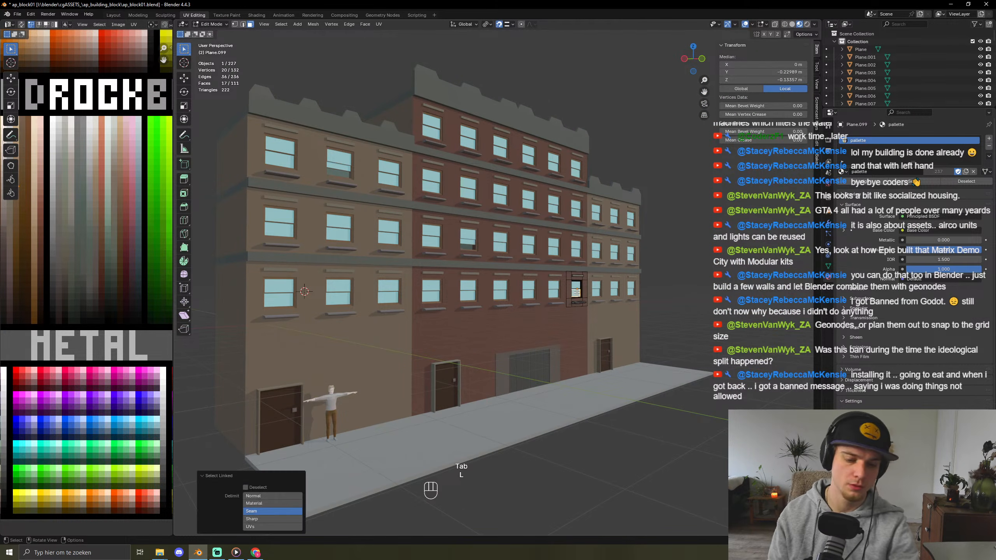
pyautogui.press('g')
pyautogui.press('z')
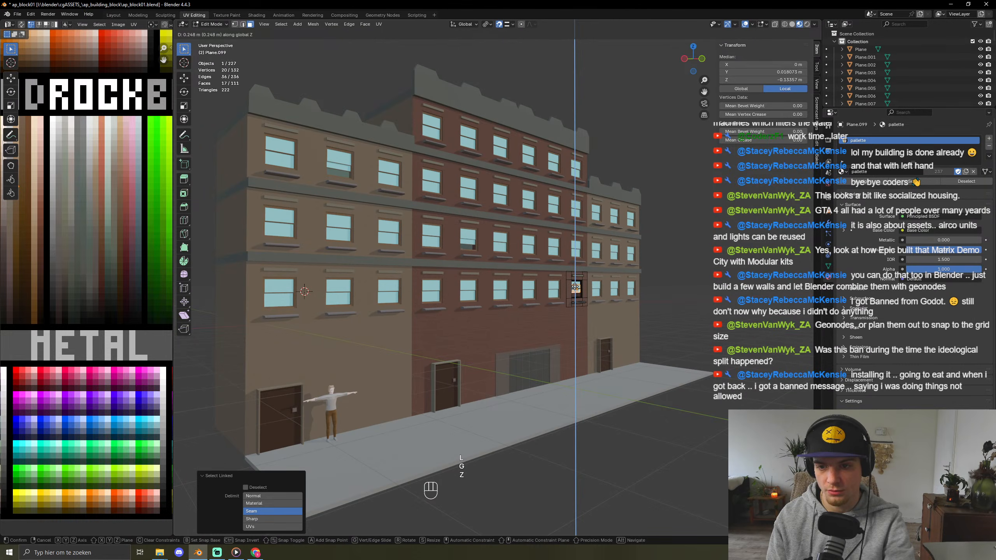
pyautogui.click(576, 288)
pyautogui.press('Tab')
# - Recolour the exposed face of the opened red-brick window in the lowest row by moving its UVs onto a green shade, and clear the selection
pyautogui.moveTo(675, 417); pyautogui.dragTo(637, 431, button='middle')
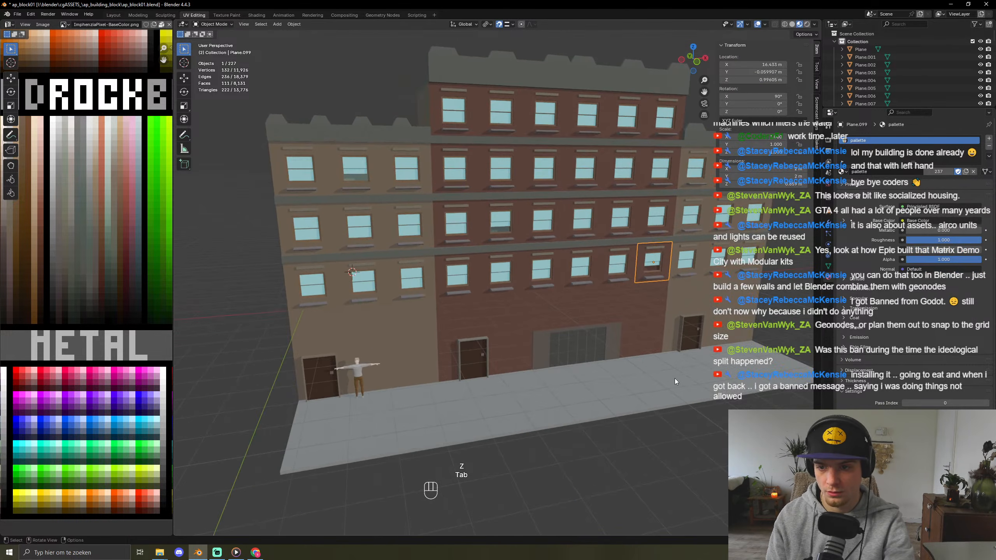
pyautogui.scroll(2, 657, 218)
pyautogui.press('Tab')
pyautogui.click(645, 278)
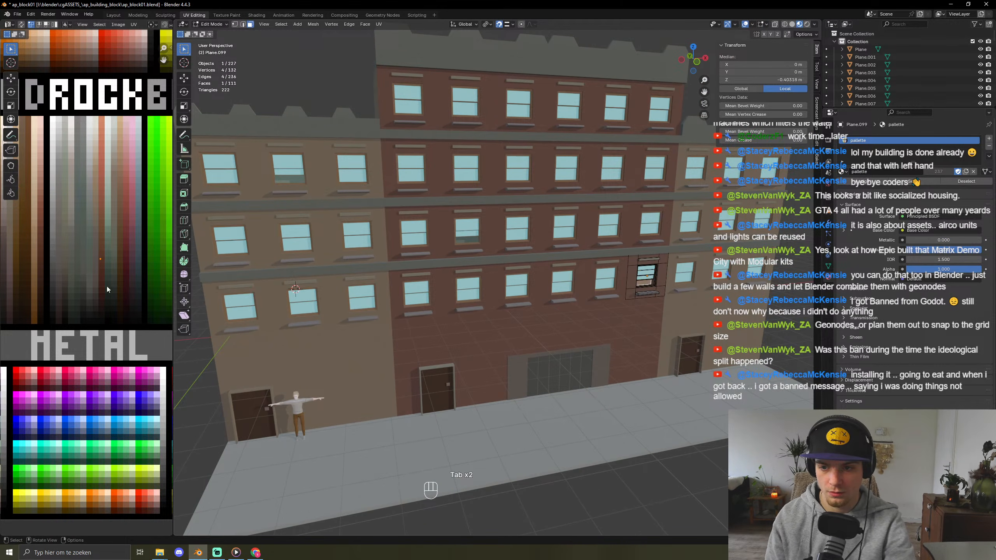
pyautogui.press('g')
pyautogui.press('Tab')
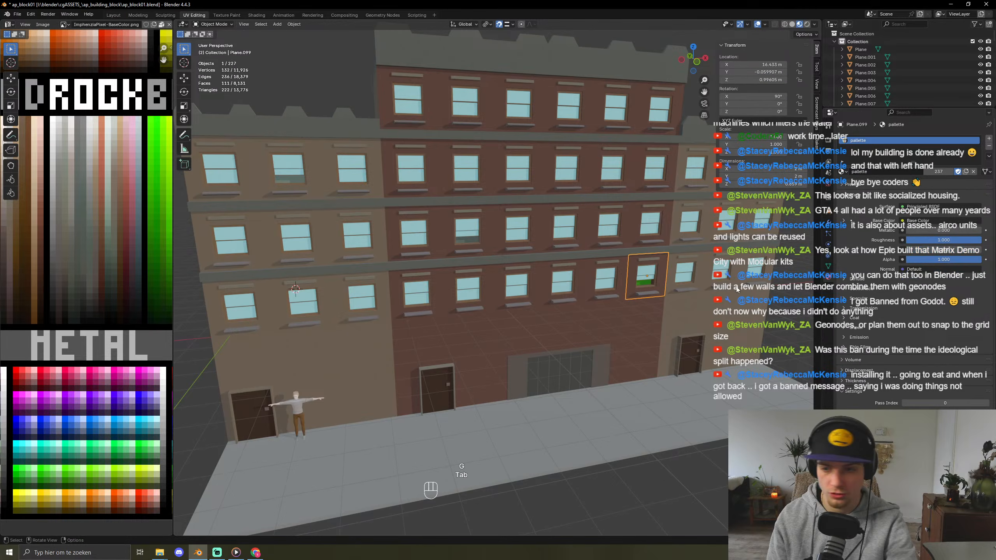
pyautogui.scroll(-5, 637, 412)
pyautogui.click(637, 411)
pyautogui.moveTo(637, 410); pyautogui.dragTo(542, 431, button='middle')
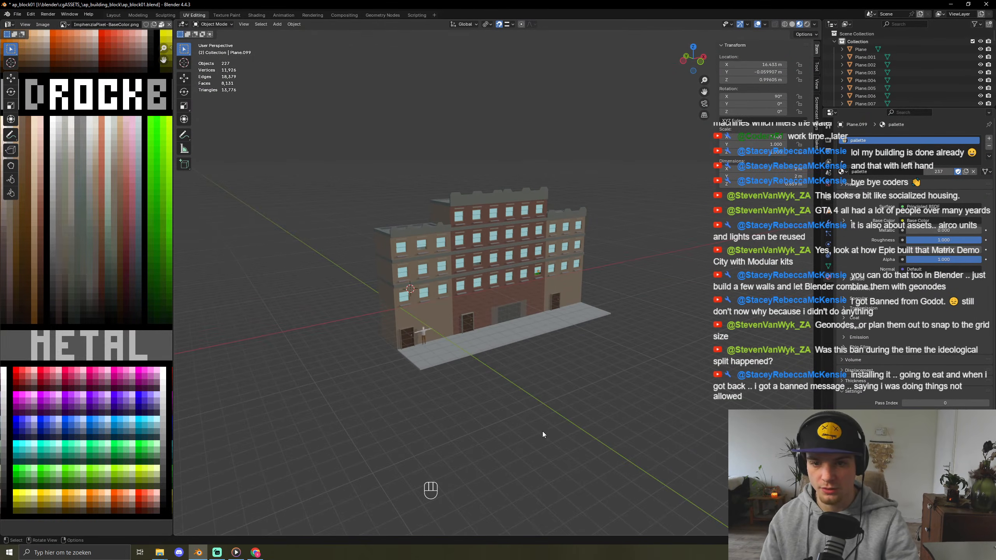
# - Add a cylinder on the sill of the middle lowest-row window in the beige section beside the mannequin
pyautogui.keyDown('shift'); pyautogui.rightClick(639, 333); pyautogui.keyUp('shift')
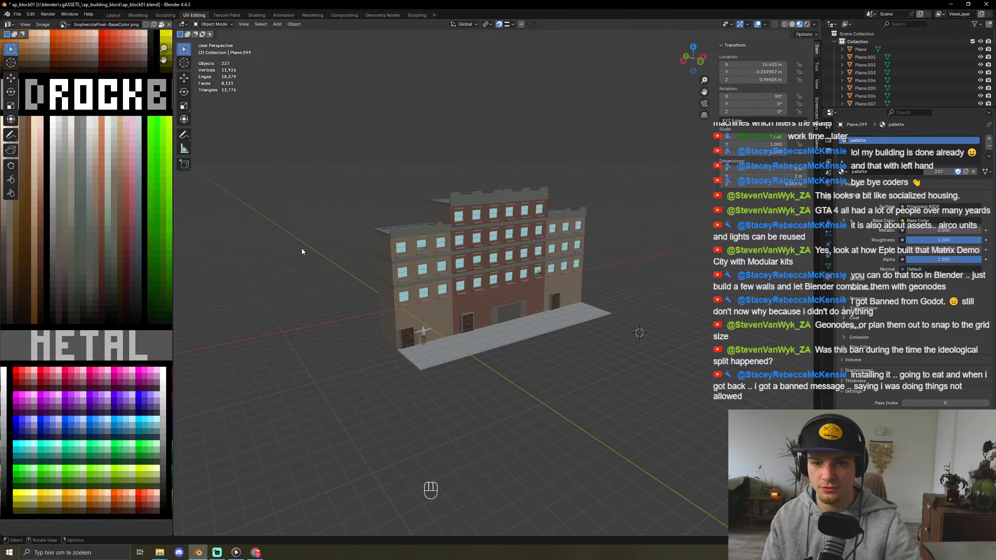
pyautogui.click(430, 289)
pyautogui.scroll(4, 383, 406)
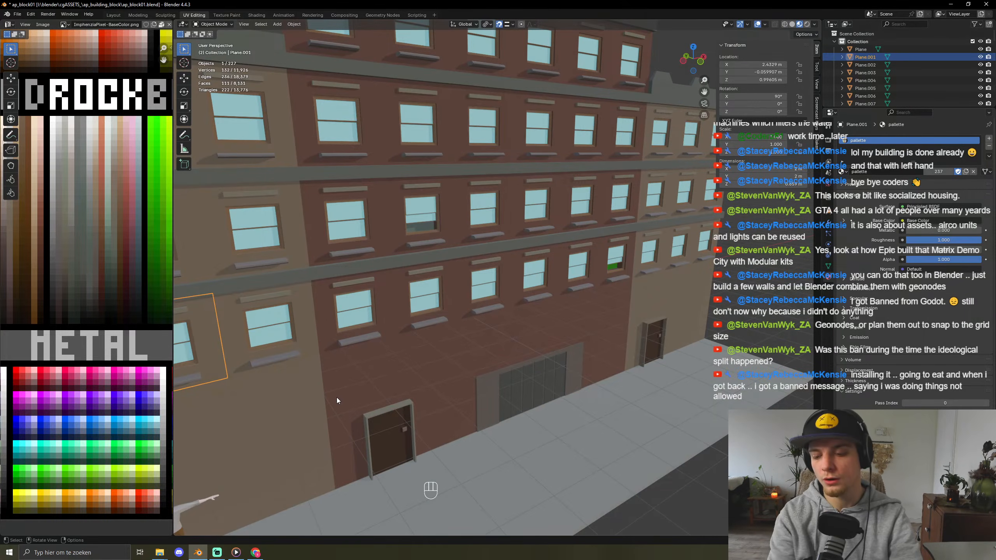
pyautogui.press('KP_Decimal')
pyautogui.scroll(-5, 494, 275)
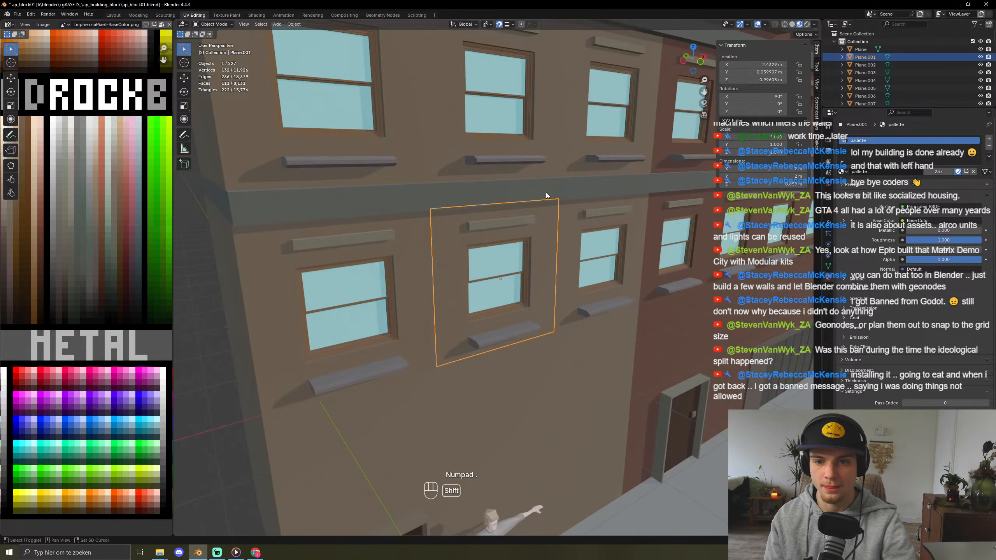
pyautogui.press('Tab')
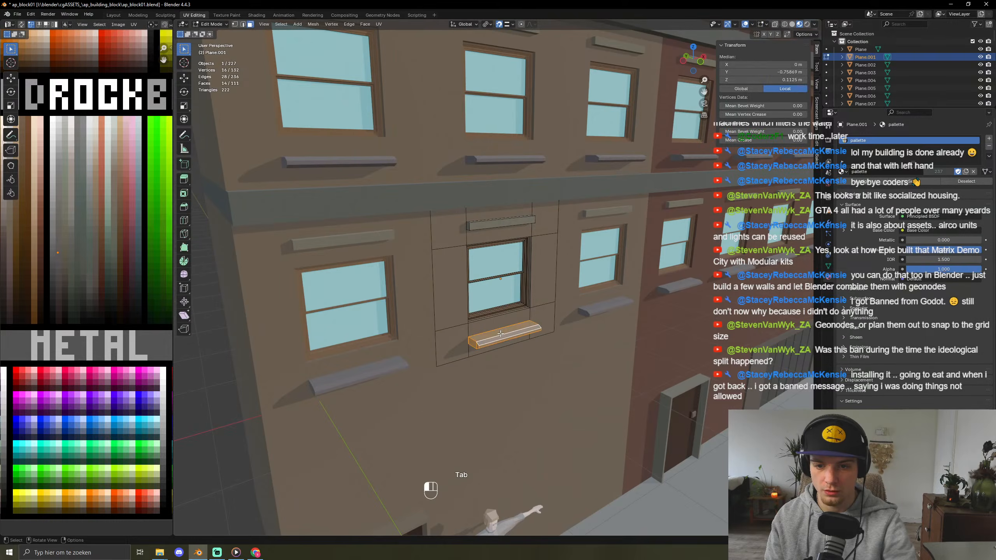
pyautogui.click(501, 334)
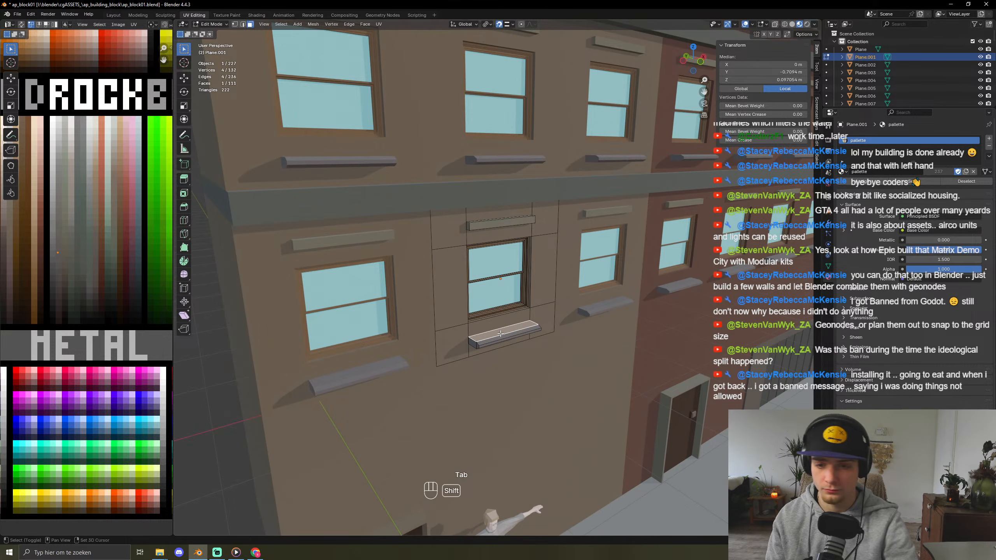
pyautogui.hotkey('shift', 'a')
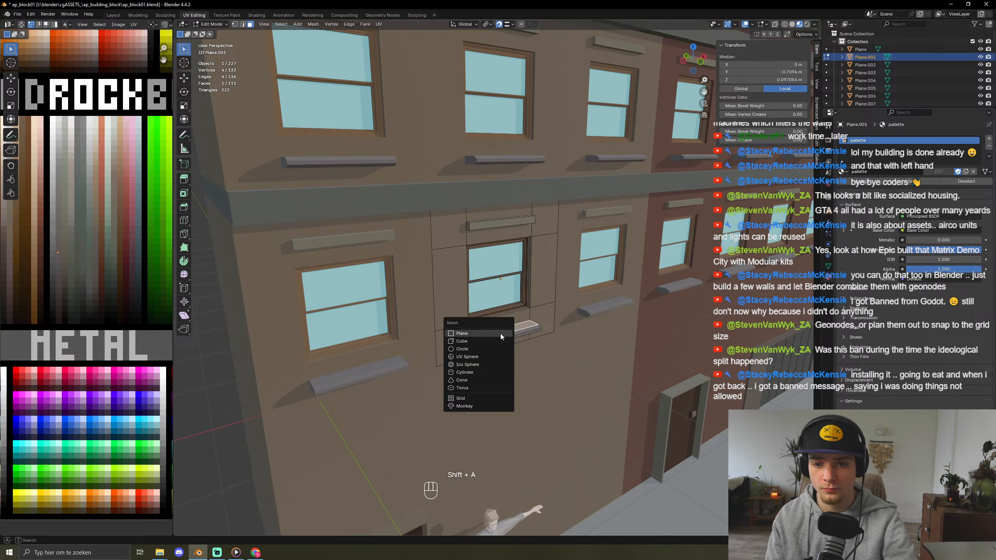
pyautogui.click(500, 372)
# - Shrink the new cylinder to flower-pot size, raise it above the sill with snapping off, and scale it again by 0.585
pyautogui.press('s')
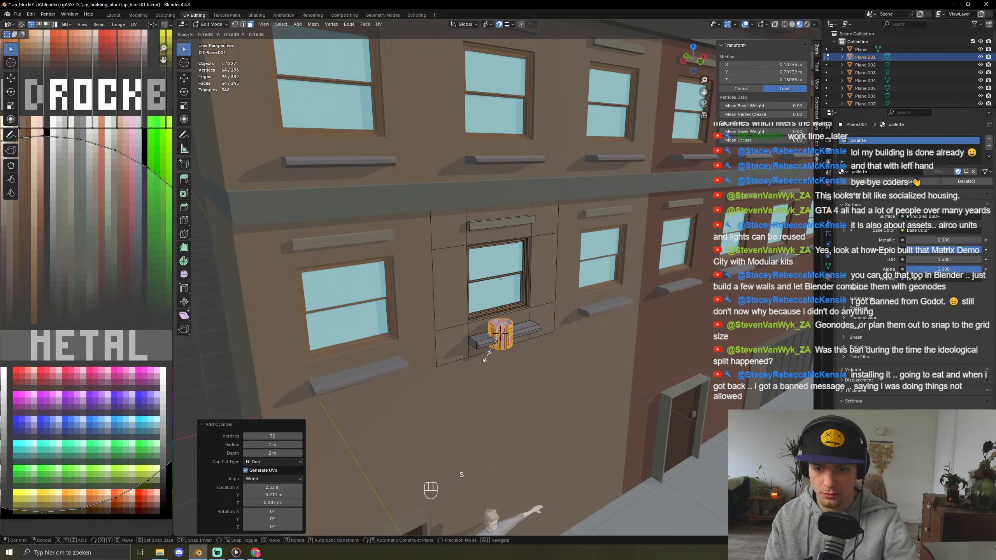
pyautogui.click(514, 353)
pyautogui.press('g')
pyautogui.press('z')
pyautogui.click(497, 335)
pyautogui.hotkey('shift', 'Tab')
pyautogui.press('g')
pyautogui.press('z')
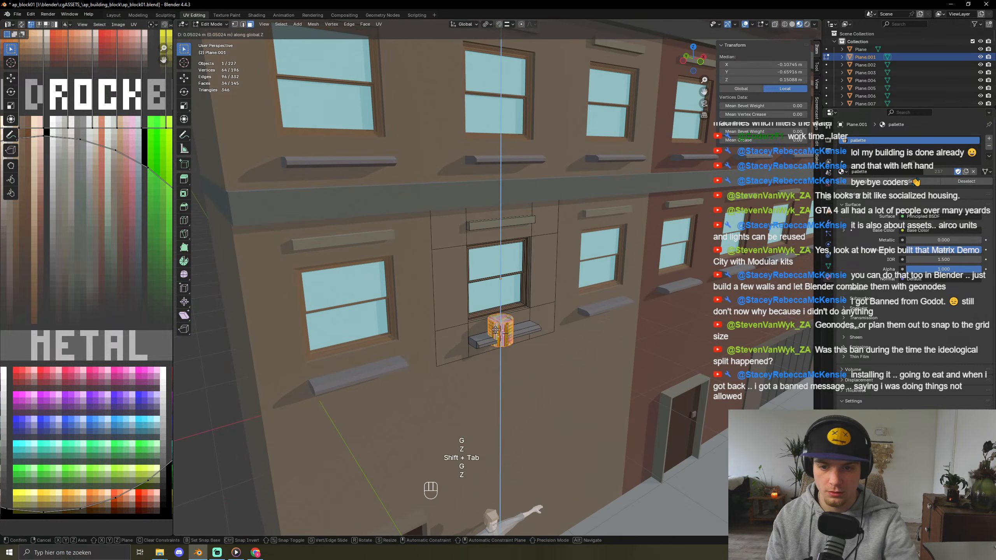
pyautogui.click(498, 321)
pyautogui.press('s')
pyautogui.click(579, 285)
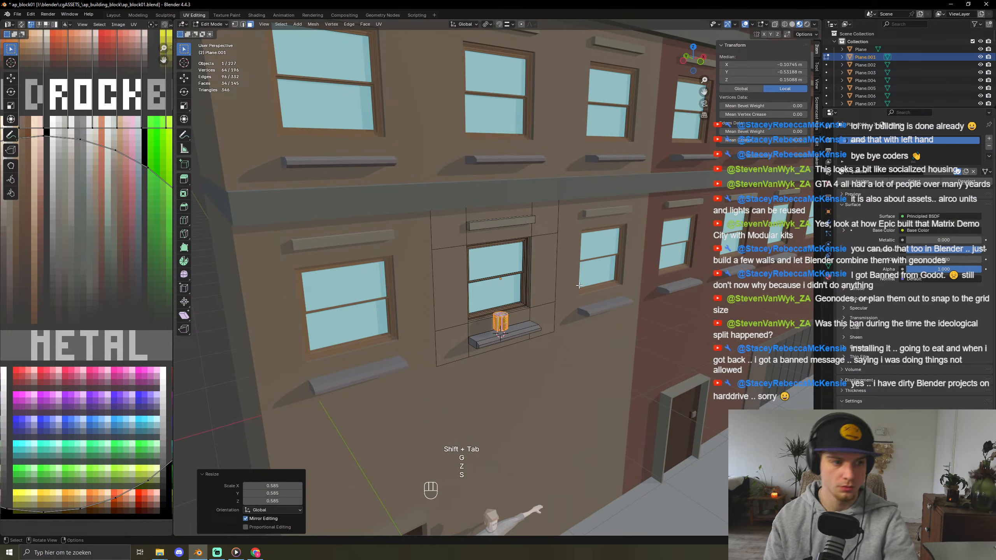
# - Lower the cylinder by about 0.05 m towards the sill and scale it uniformly by 0.637
pyautogui.press('KP_Decimal')
pyautogui.scroll(-4, 492, 348)
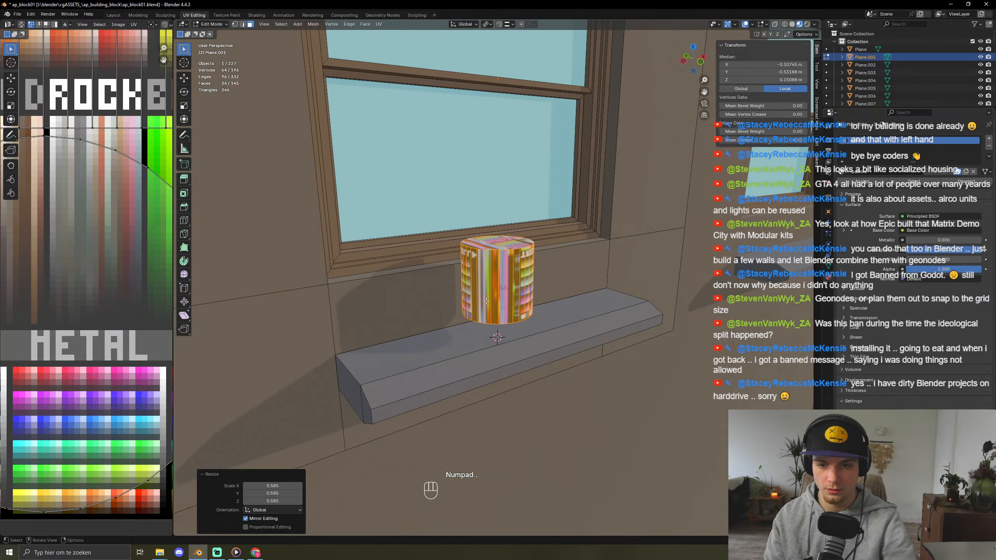
pyautogui.press('g')
pyautogui.press('z')
pyautogui.click(475, 333)
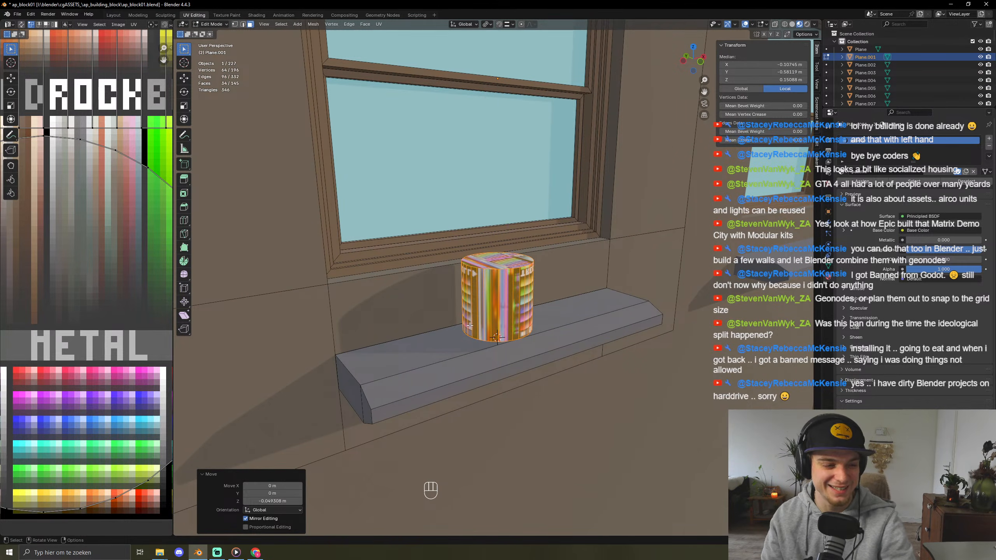
pyautogui.scroll(-3, 470, 326)
pyautogui.moveTo(470, 326); pyautogui.dragTo(430, 365, button='middle')
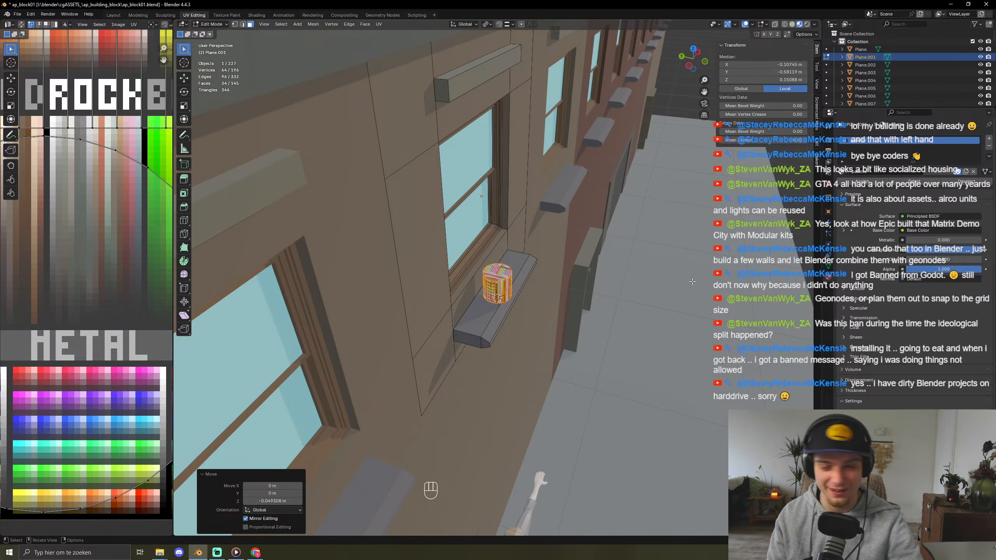
pyautogui.press('s')
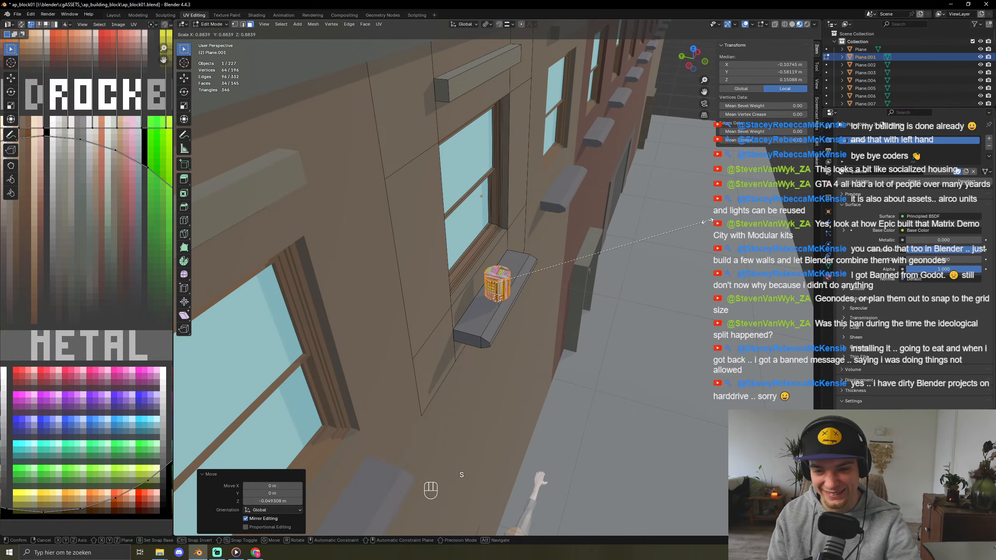
pyautogui.click(650, 238)
# - Position the cylinder on the sill's end nearest the red-brick section, moving it along X, about 0.04 m along Y and about 0.065 m down
pyautogui.press('KP_Decimal')
pyautogui.press('KP_1')
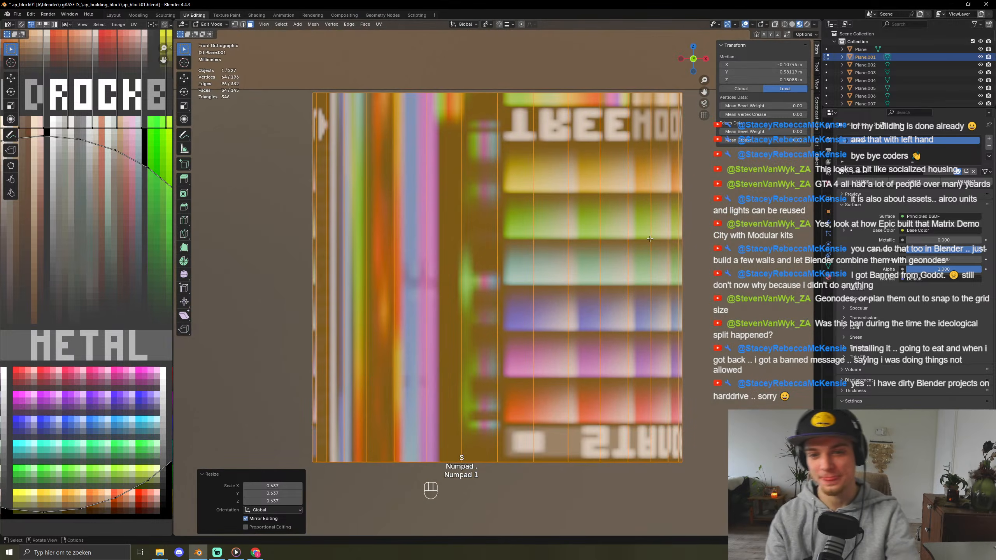
pyautogui.press('g')
pyautogui.press('x')
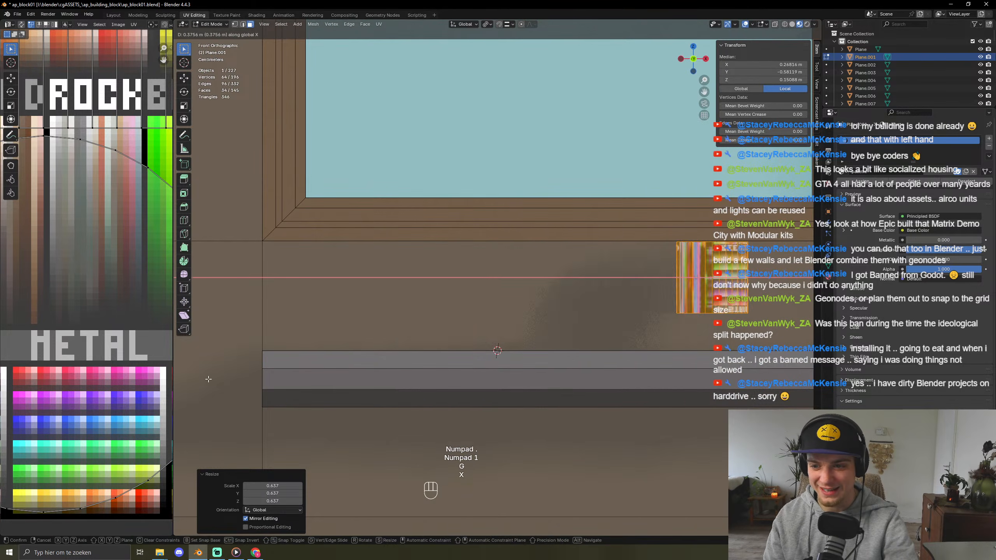
pyautogui.click(383, 503)
pyautogui.moveTo(384, 503); pyautogui.dragTo(570, 325, button='middle')
pyautogui.press('g')
pyautogui.press('y')
pyautogui.click(571, 338)
pyautogui.press('g')
pyautogui.press('z')
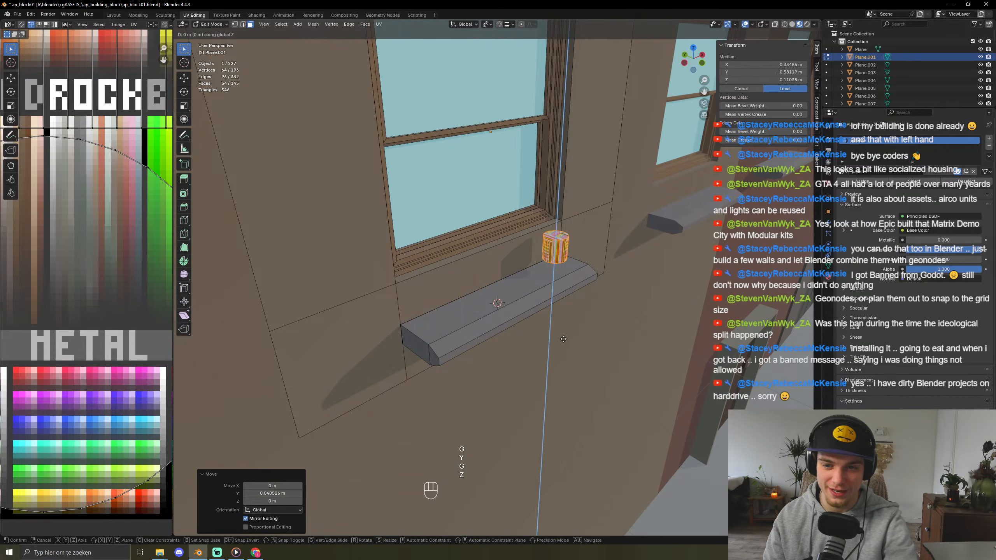
pyautogui.click(566, 346)
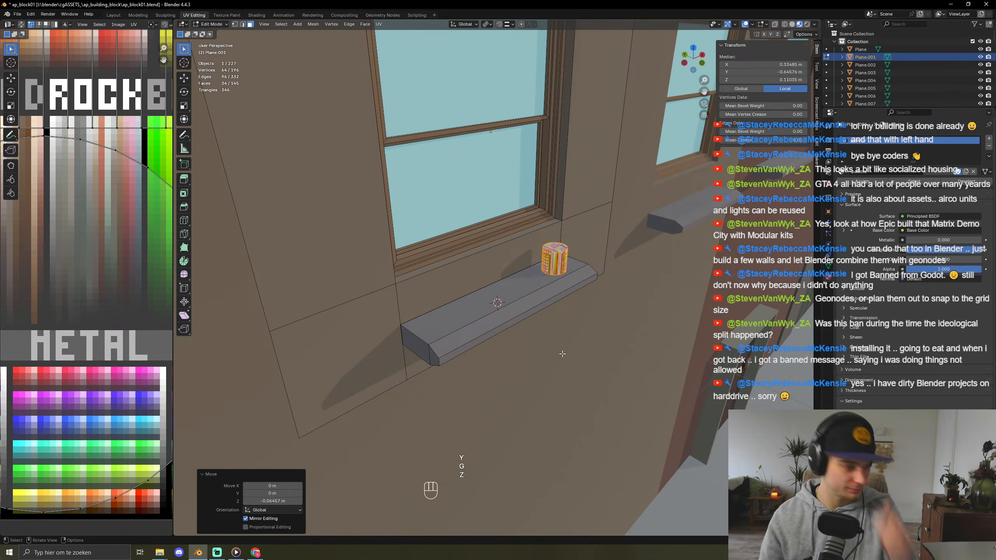
# - Collapse all of the cylinder's UVs to a single point by scaling them to 0
pyautogui.press('Tab')
pyautogui.press('Tab')
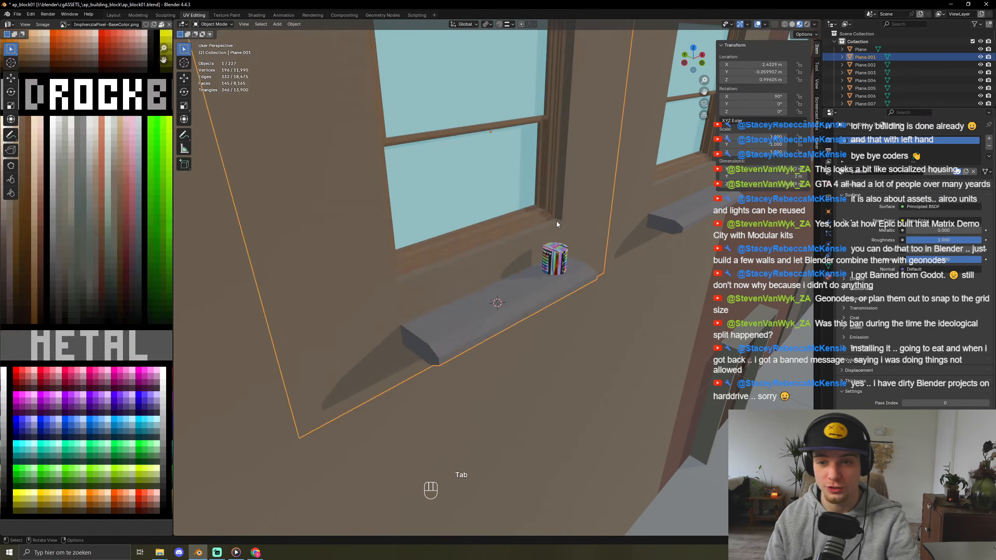
pyautogui.press('a')
pyautogui.press('s')
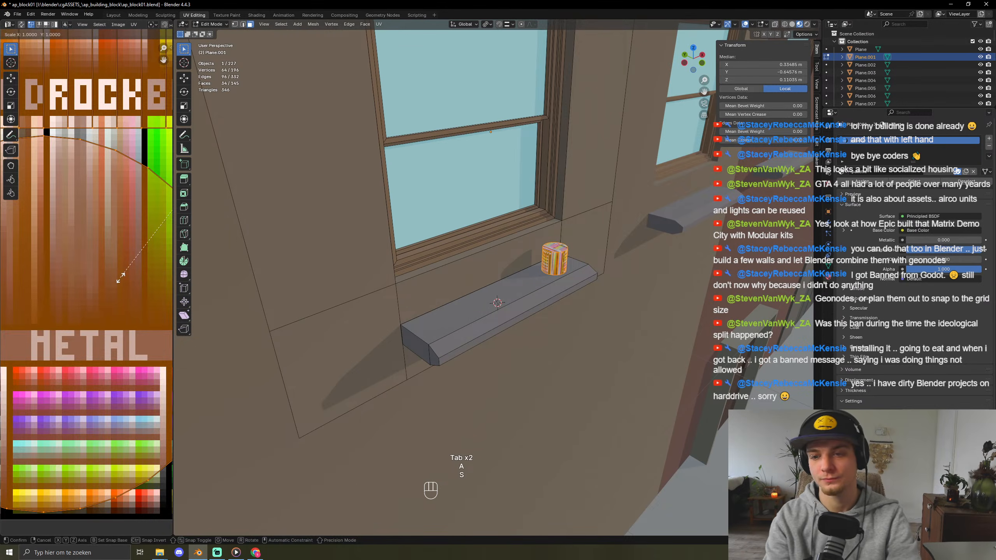
pyautogui.press('KP_0')
pyautogui.press('KP_Enter')
# - Colour the cylinder terracotta by moving its collapsed UVs onto an orange-brown shade of the wood gradient
pyautogui.scroll(-6, 120, 281)
pyautogui.press('g')
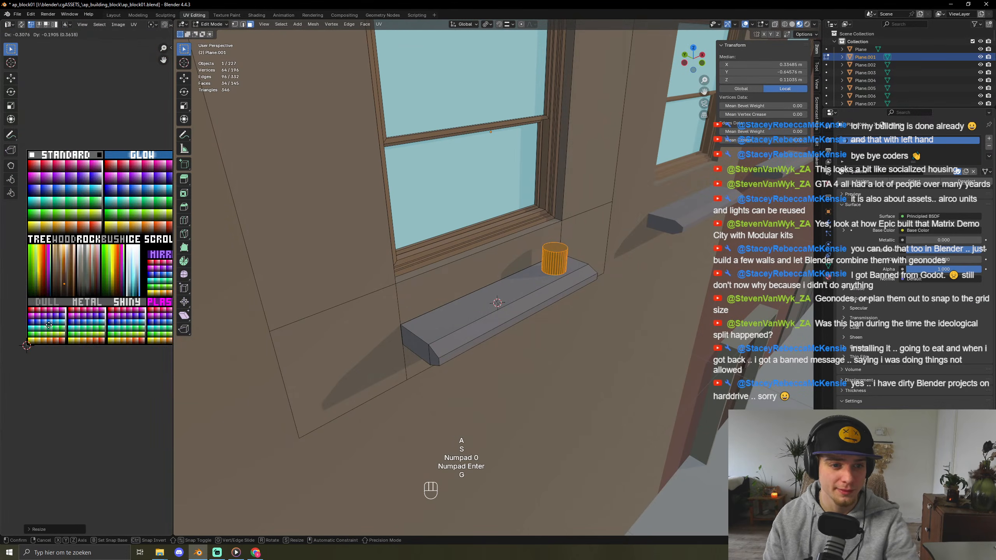
pyautogui.click(65, 328)
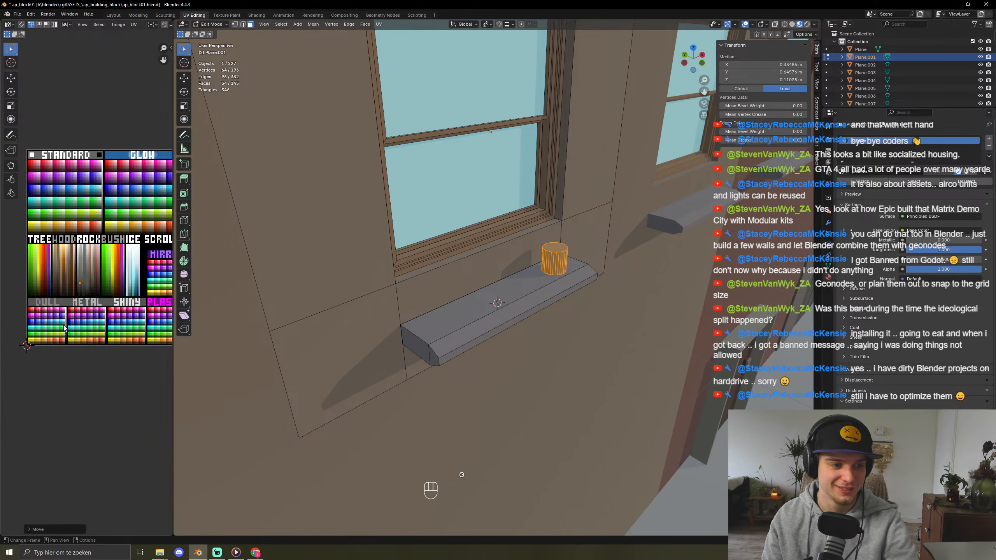
pyautogui.press('Tab')
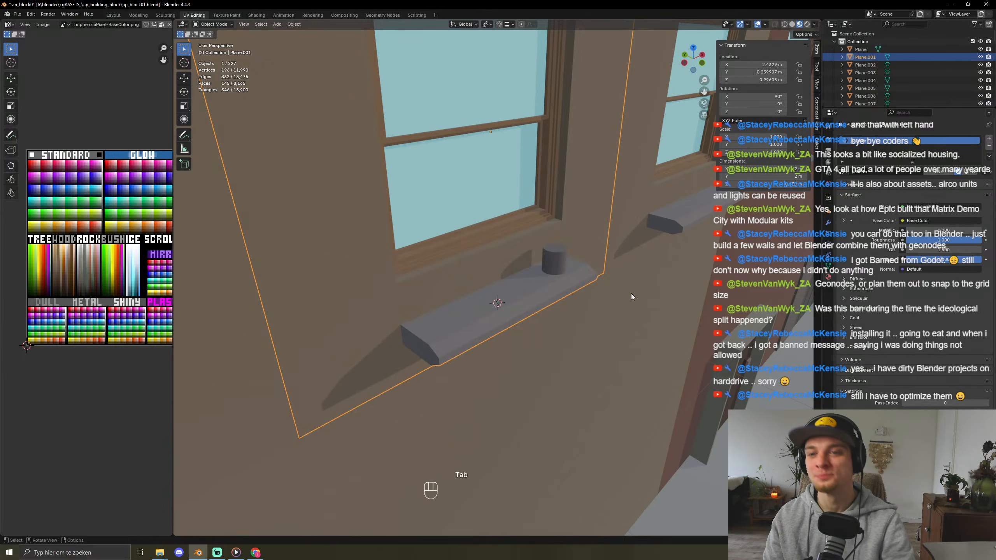
pyautogui.press('Tab')
pyautogui.press('g')
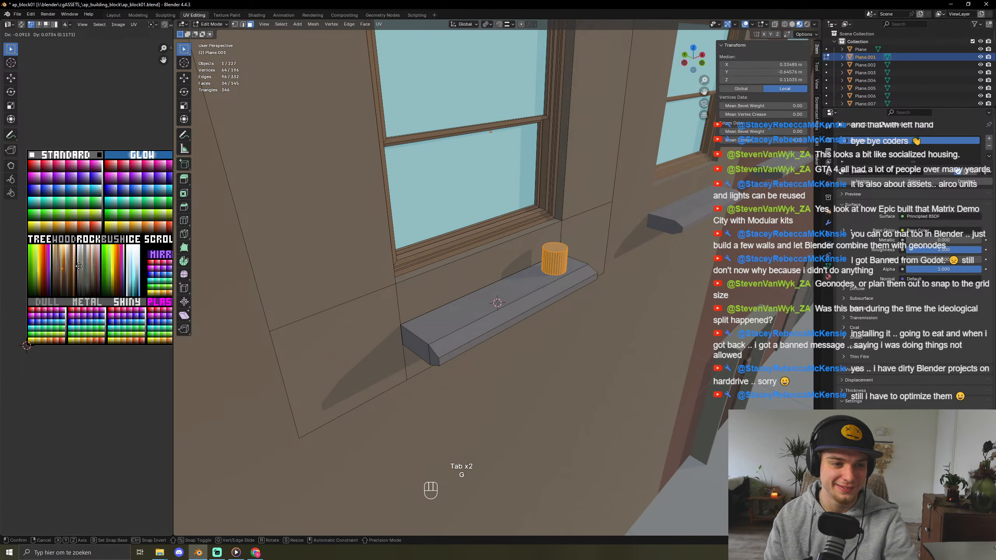
pyautogui.click(93, 269)
pyautogui.press('Tab')
# - Select the top face of the orange-brown cylinder in Edit Mode
pyautogui.scroll(3, 643, 255)
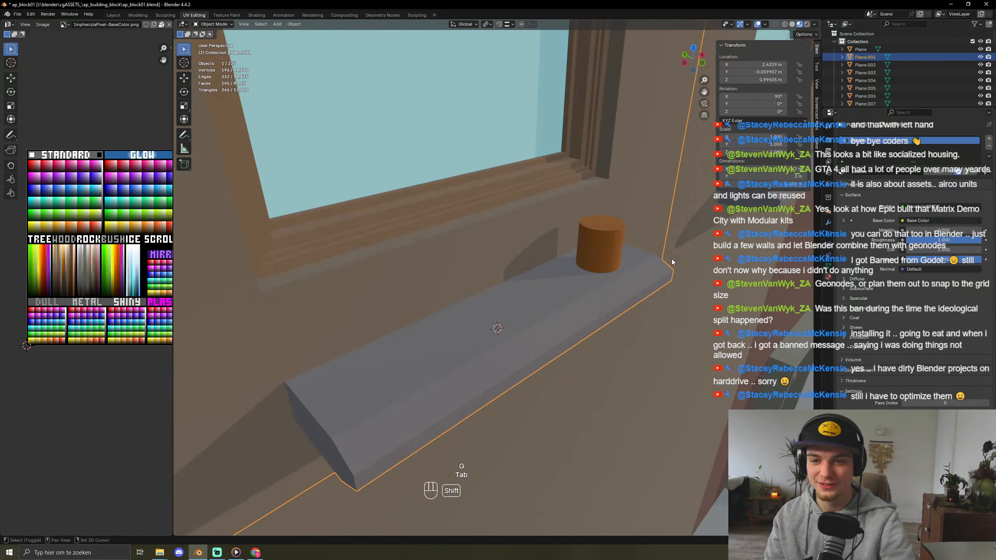
pyautogui.keyDown('shift'); pyautogui.moveTo(672, 259); pyautogui.dragTo(558, 431, button='middle'); pyautogui.keyUp('shift')
pyautogui.press('Tab')
pyautogui.click(485, 401)
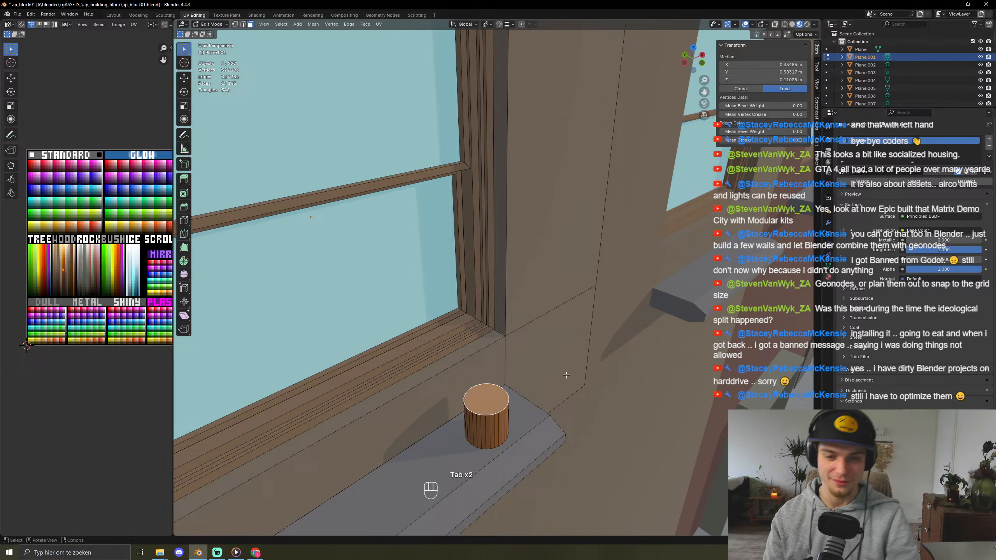
# - Try to inset the cylinder's top face by about 0.027 m and extrude it inward, and undo both operations
pyautogui.press('i')
pyautogui.click(582, 349)
pyautogui.press('e')
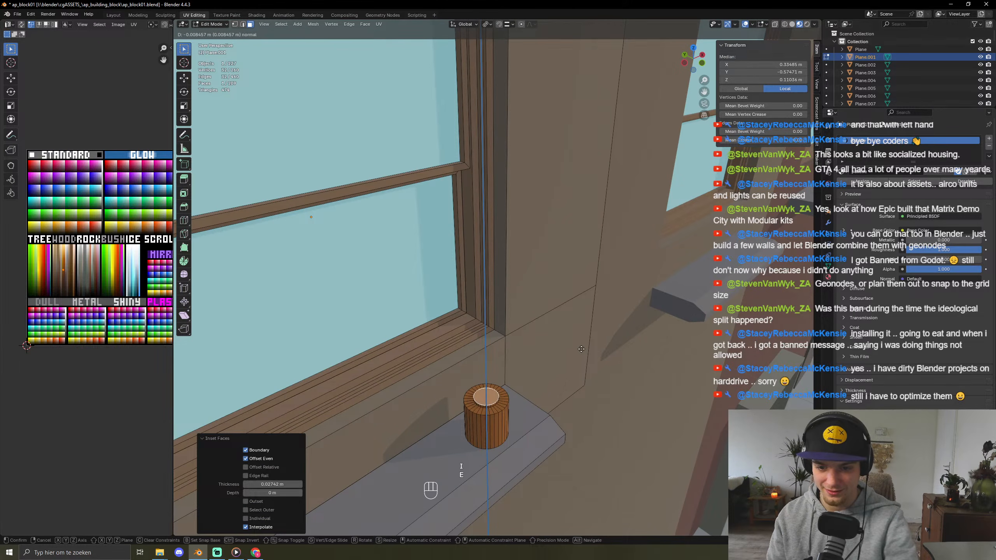
pyautogui.click(581, 348)
pyautogui.hotkey('ctrl', 'z')
pyautogui.hotkey('ctrl', 'z')
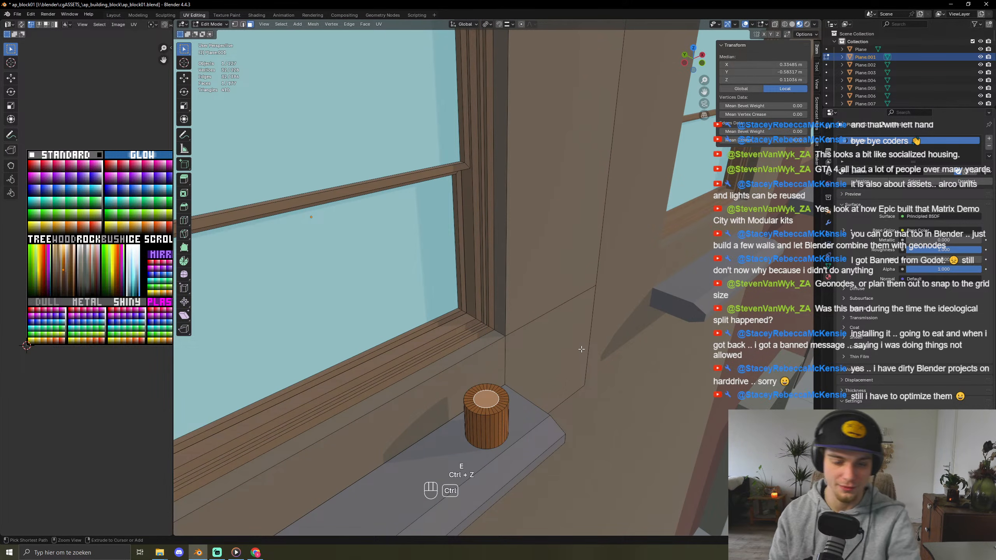
# - Hollow out the pot by insetting its top face about 0.014 m and extruding it about 0.024 m downward
pyautogui.press('i')
pyautogui.click(602, 352)
pyautogui.press('e')
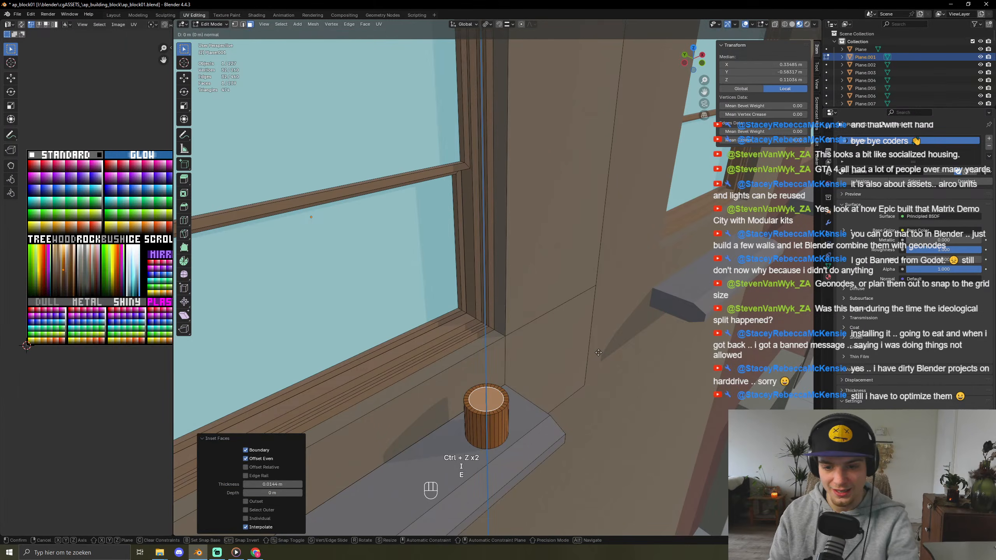
pyautogui.click(598, 359)
# - Try to inset the pot's recessed face and extrude it about 0.106 m upward as a stem, and undo both operations
pyautogui.press('i')
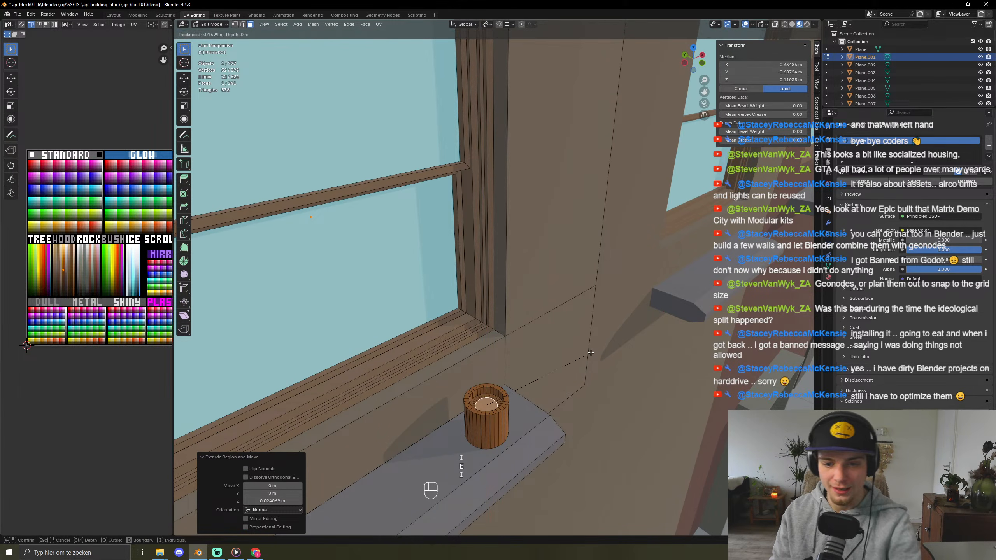
pyautogui.click(587, 355)
pyautogui.press('e')
pyautogui.click(584, 325)
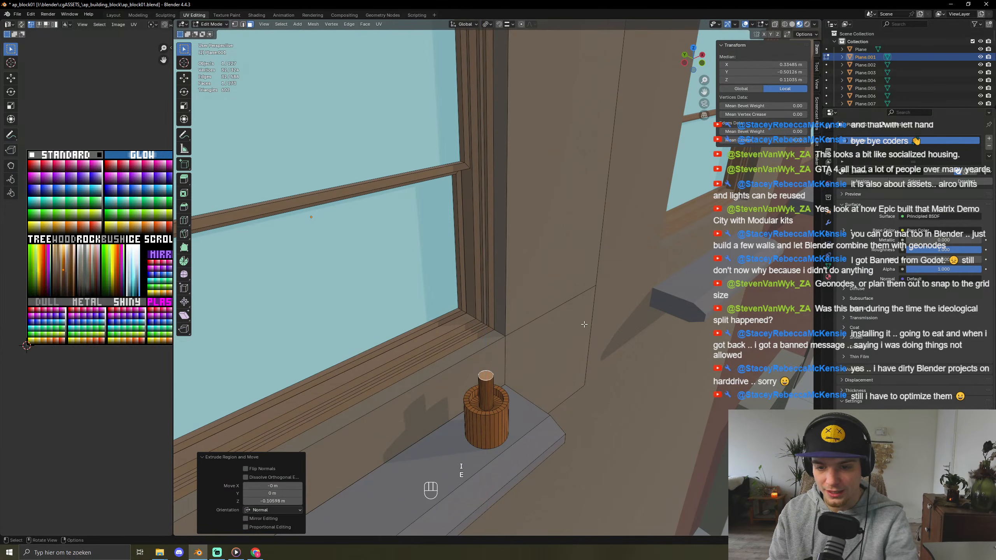
pyautogui.hotkey('ctrl', 'z')
pyautogui.hotkey('ctrl', 'z')
# - Inset the pot's recessed face further and extrude it about 0.048 m upward as a thin stem
pyautogui.press('i')
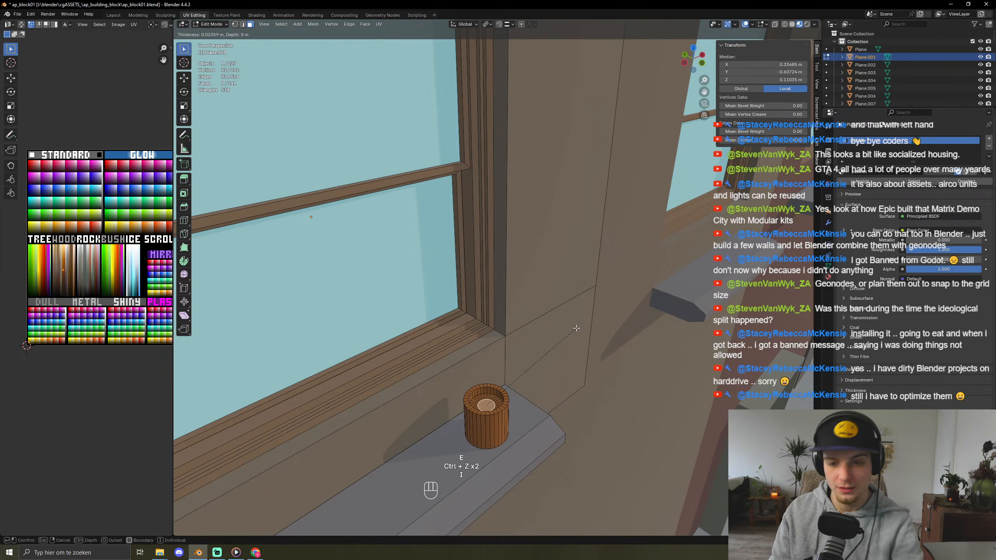
pyautogui.click(572, 330)
pyautogui.press('e')
pyautogui.click(567, 302)
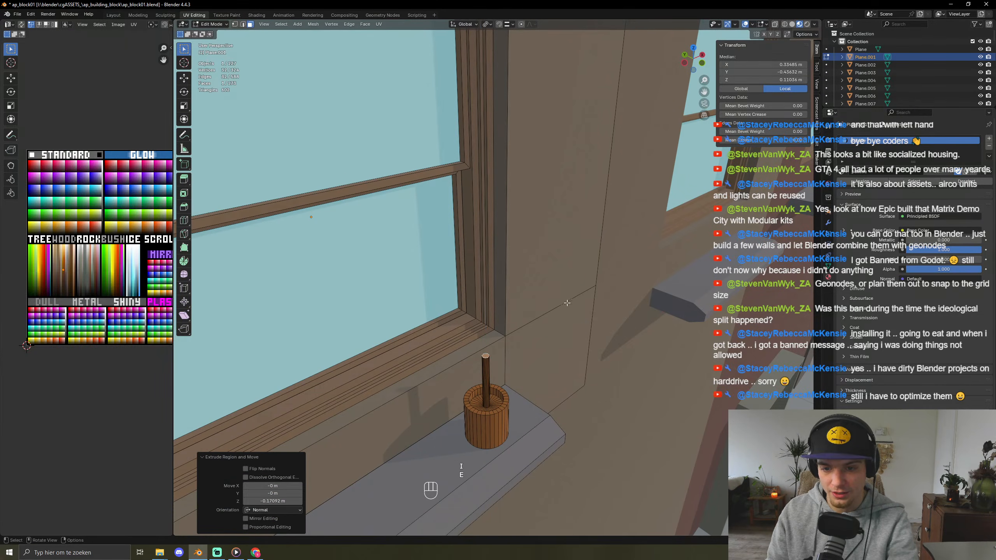
pyautogui.hotkey('ctrl', 'z')
pyautogui.press('e')
pyautogui.click(576, 319)
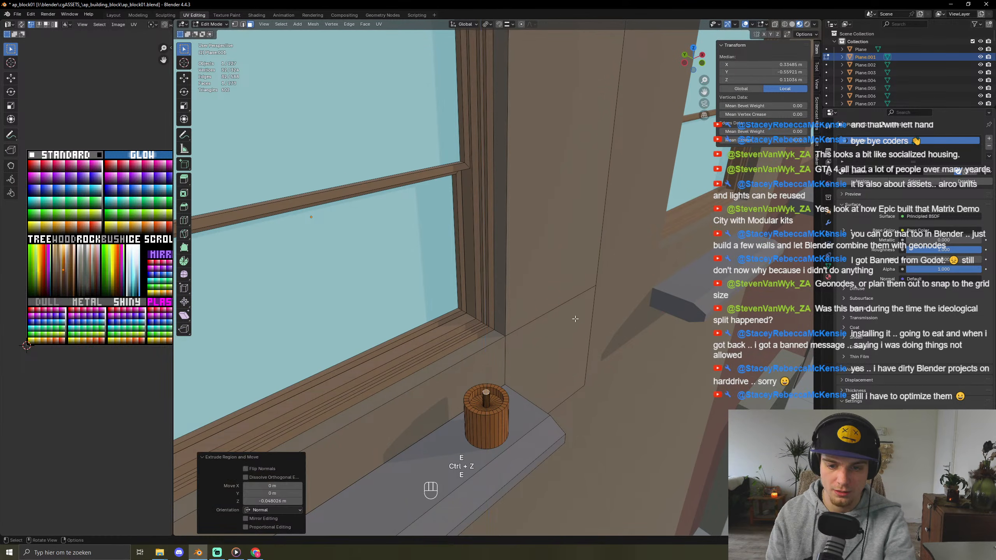
# - Extrude the stem's top face upward and scale it outward into a flare
pyautogui.moveTo(576, 320); pyautogui.dragTo(548, 275, button='middle')
pyautogui.press('KP_Decimal')
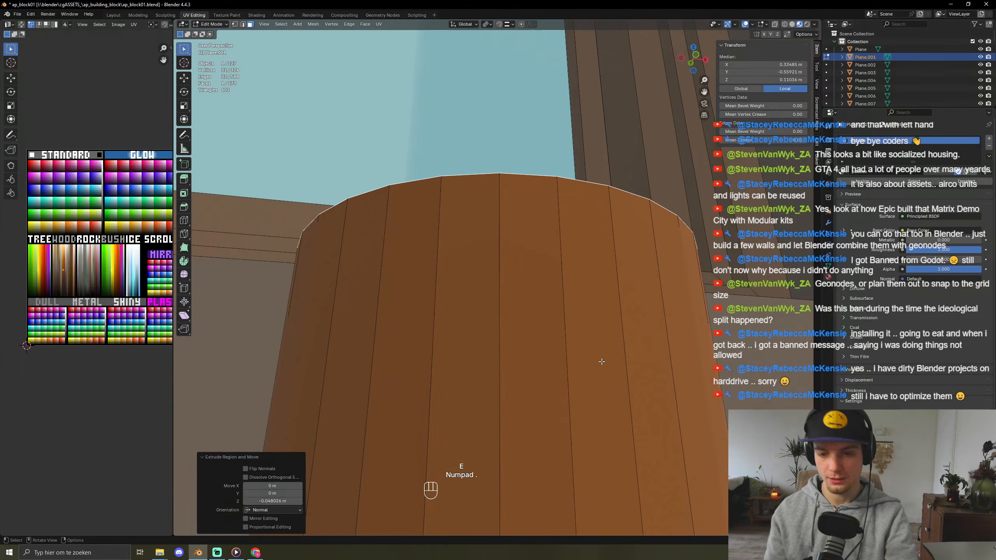
pyautogui.moveTo(441, 313); pyautogui.dragTo(571, 326, button='middle')
pyautogui.press('e')
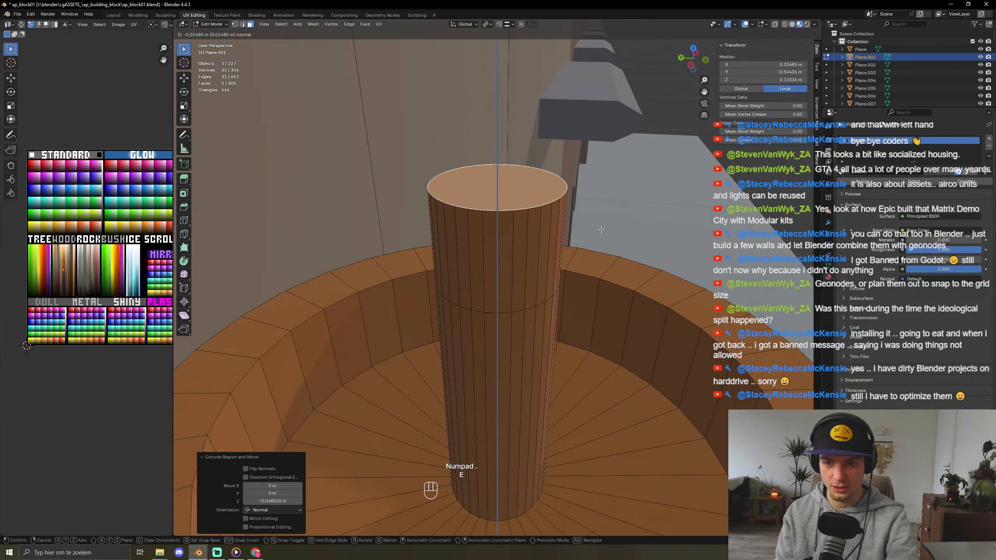
pyautogui.click(592, 236)
pyautogui.press('s')
pyautogui.click(800, 349)
# - Extrude the flared top about 0.013 m upward and tilt its face 28.3° around the X axis
pyautogui.scroll(-5, 706, 337)
pyautogui.moveTo(659, 328); pyautogui.dragTo(569, 259, button='middle')
pyautogui.press('e')
pyautogui.click(570, 255)
pyautogui.press('r')
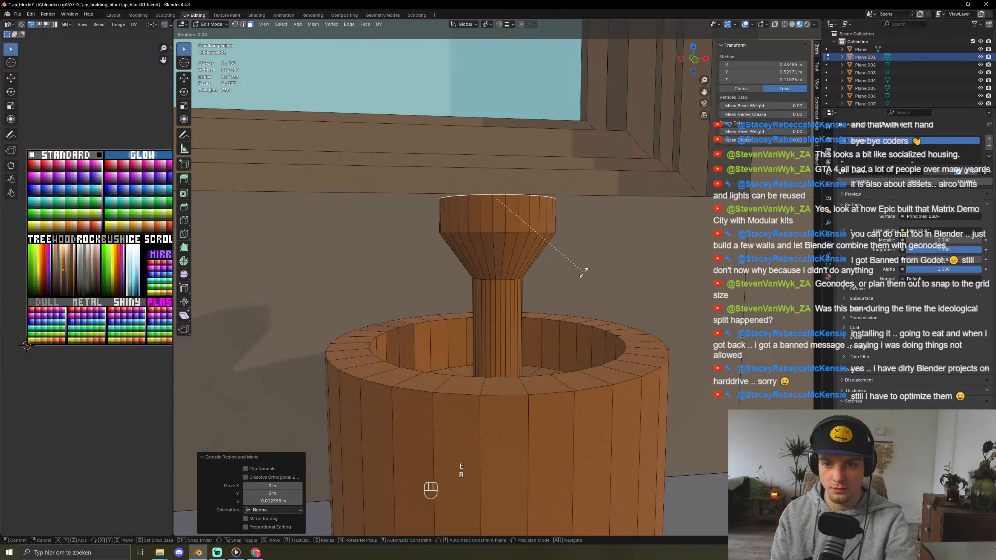
pyautogui.press('x')
pyautogui.click(585, 382)
# - Form the flower disc by extruding the tilted face slightly, scaling it by 2.09 and insetting it about 0.009 m
pyautogui.press('e')
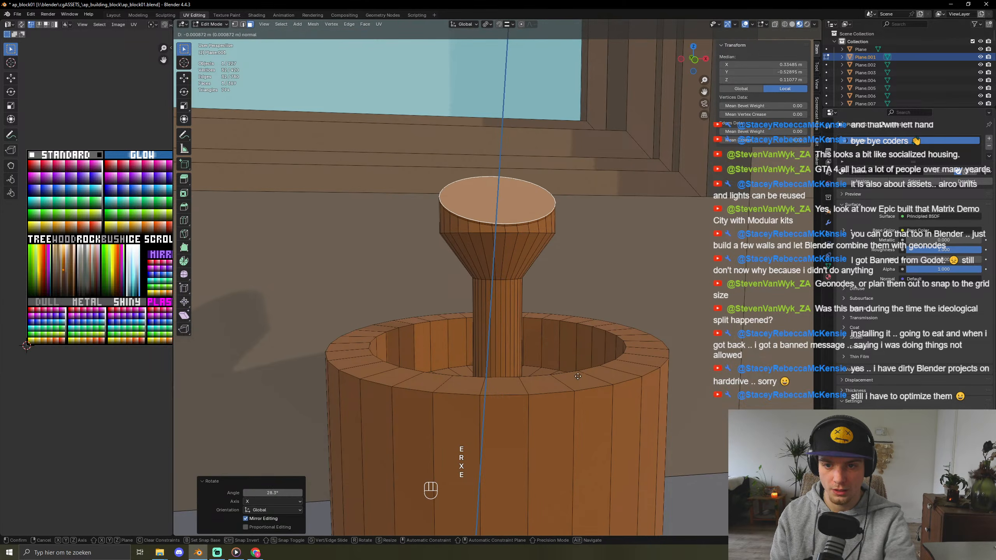
pyautogui.click(595, 359)
pyautogui.press('s')
pyautogui.click(669, 225)
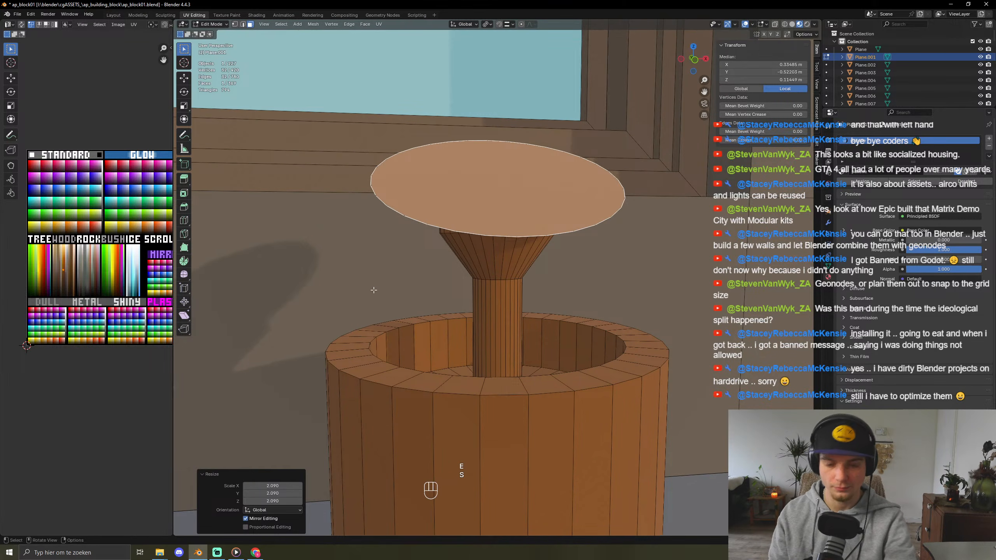
pyautogui.press('space')
pyautogui.press('i')
pyautogui.click(618, 178)
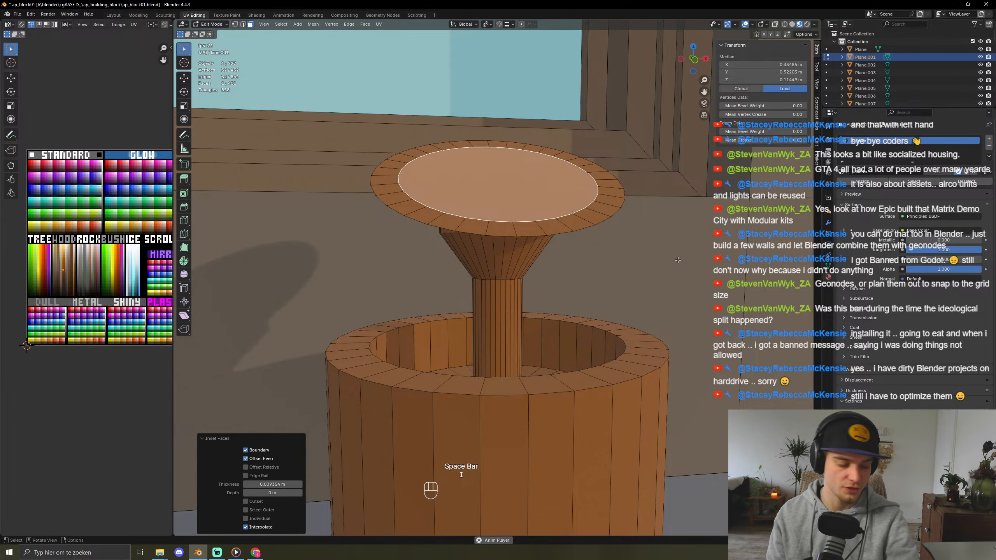
# - Recolour the flower's outer ring pale yellow and its centre white by moving their UVs on the palette
pyautogui.press('3')
pyautogui.keyDown('alt'); pyautogui.click(617, 179); pyautogui.keyUp('alt')
pyautogui.press('g')
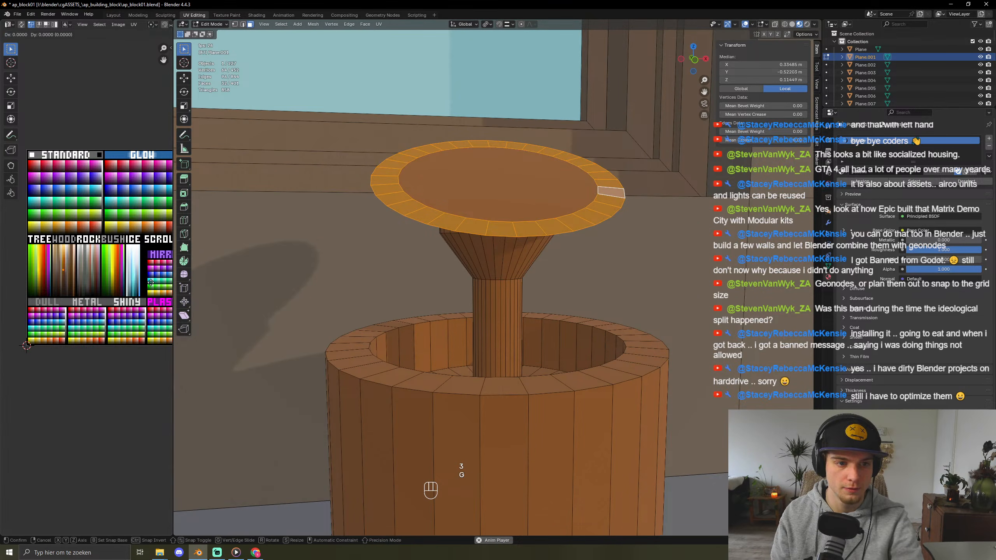
pyautogui.click(171, 277)
pyautogui.click(517, 186)
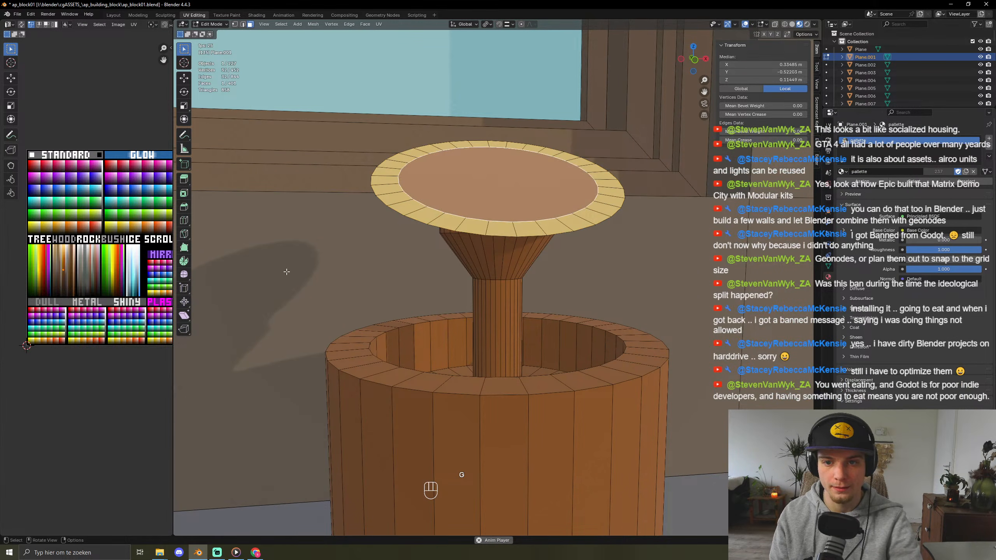
pyautogui.press('g')
pyautogui.click(133, 275)
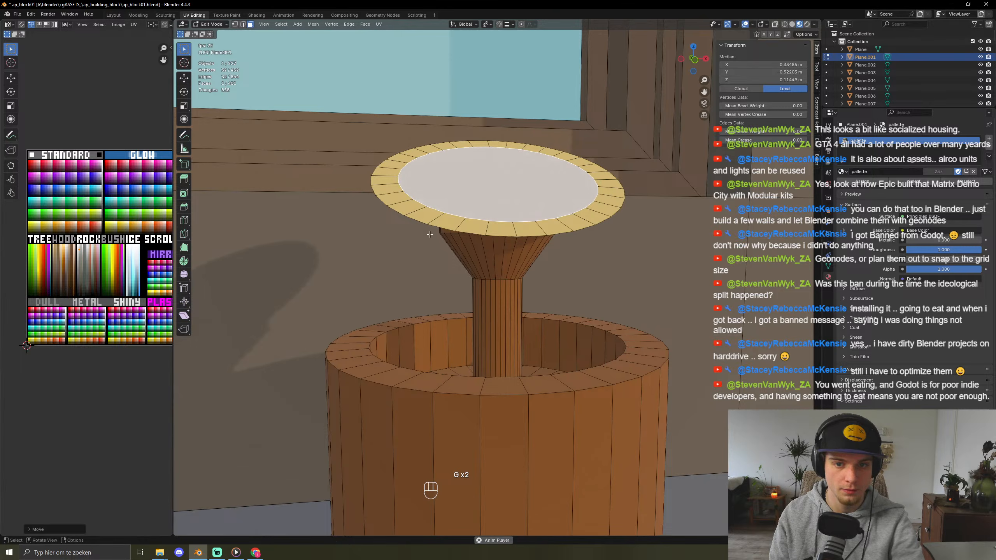
# - Recolour the stem and its flare green by moving their UVs on the palette, and return to Object Mode
pyautogui.press('Tab')
pyautogui.scroll(-3, 459, 275)
pyautogui.press('Tab')
pyautogui.scroll(4, 468, 321)
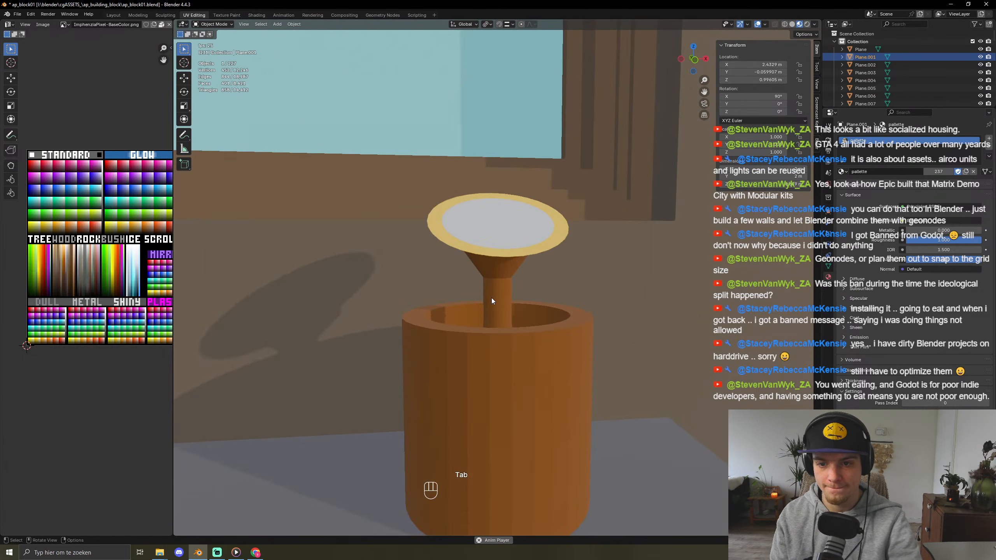
pyautogui.keyDown('alt'); pyautogui.click(492, 298); pyautogui.keyUp('alt')
pyautogui.keyDown('alt'); pyautogui.keyDown('shift'); pyautogui.click(498, 267); pyautogui.keyUp('shift'); pyautogui.keyUp('alt')
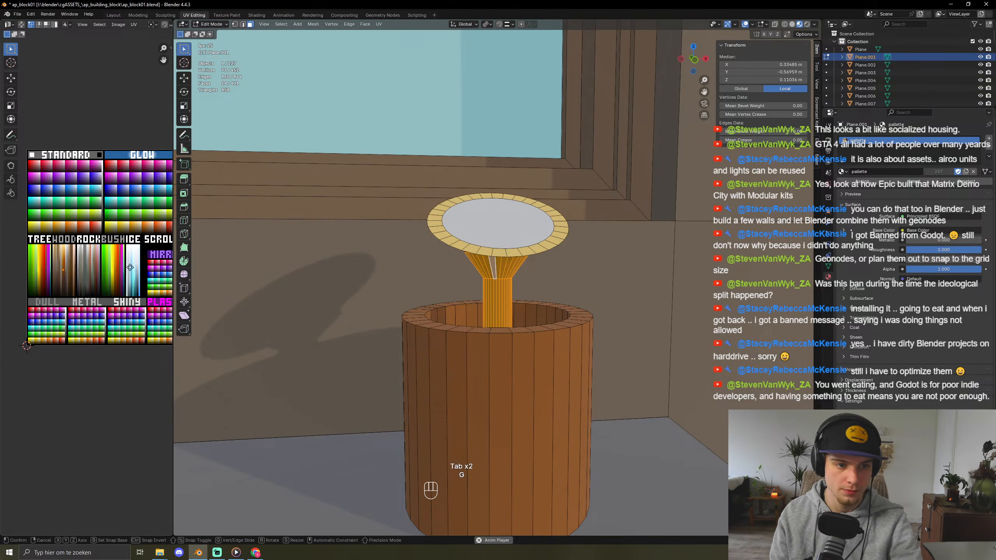
pyautogui.press('g')
pyautogui.click(2, 264)
pyautogui.press('Tab')
# - Select the whole linked potted flower in Edit Mode and rotate it -37.5° around the Z axis
pyautogui.scroll(-16, 534, 269)
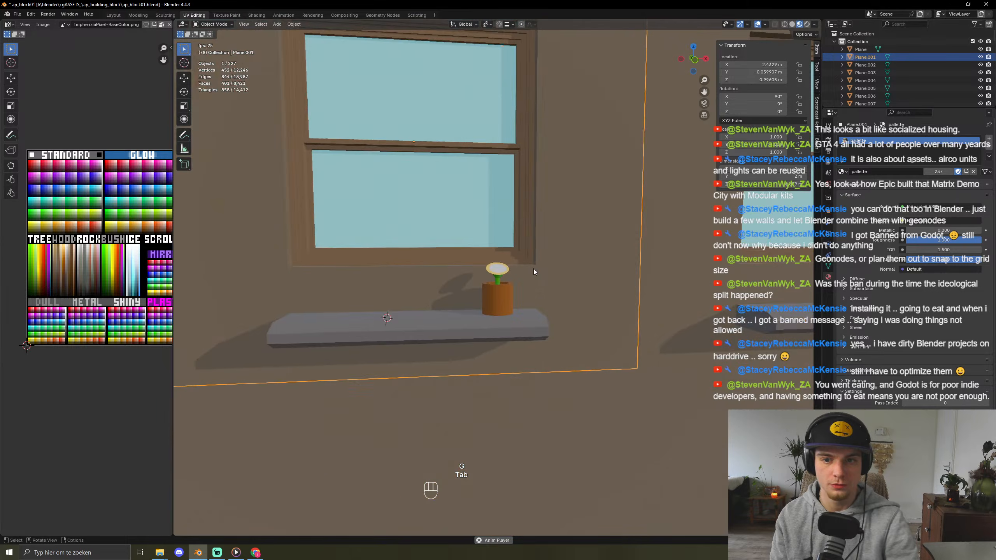
pyautogui.moveTo(495, 311); pyautogui.dragTo(685, 295, button='middle')
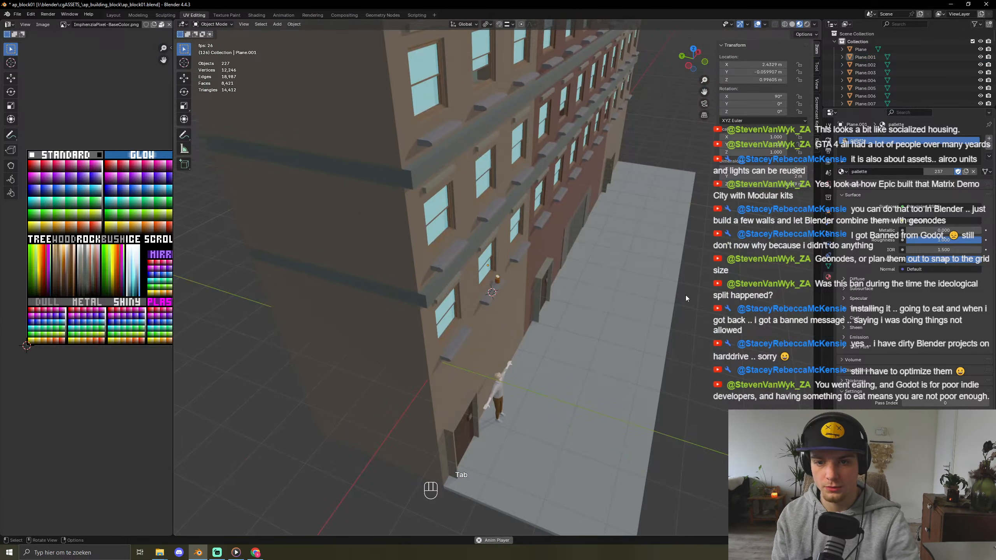
pyautogui.scroll(10, 685, 295)
pyautogui.scroll(4, 537, 358)
pyautogui.click(537, 357)
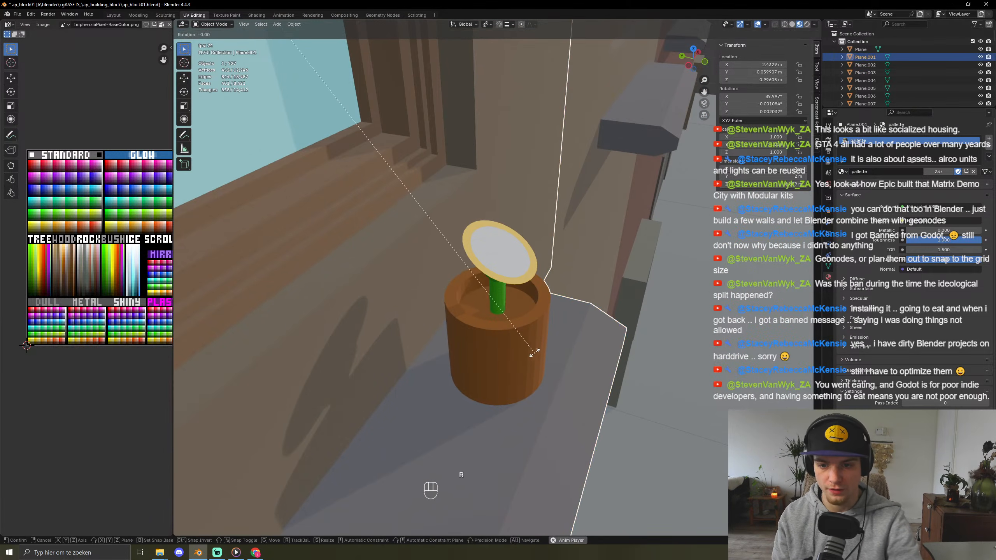
pyautogui.press('Tab')
pyautogui.click(529, 345)
pyautogui.press('l')
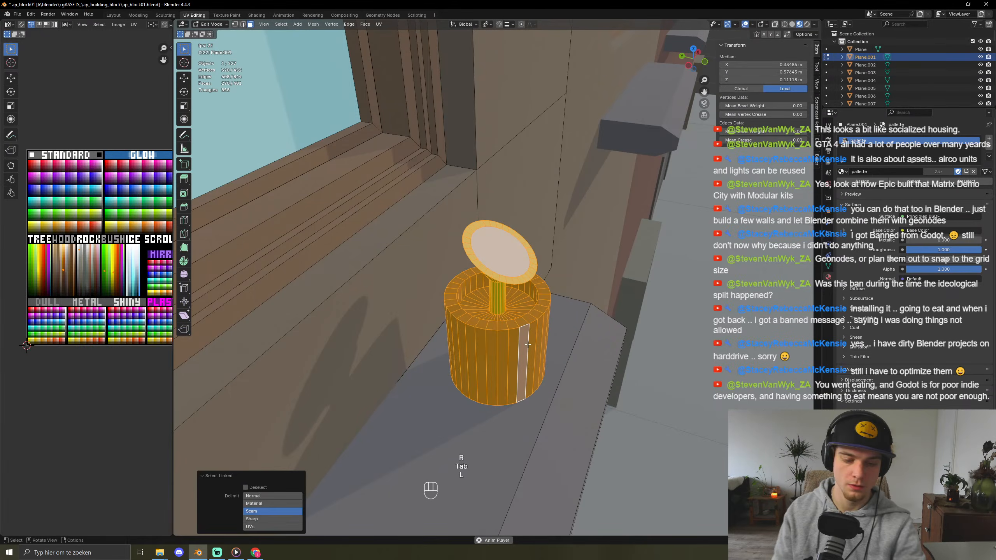
pyautogui.press('r')
pyautogui.press('z')
pyautogui.click(510, 359)
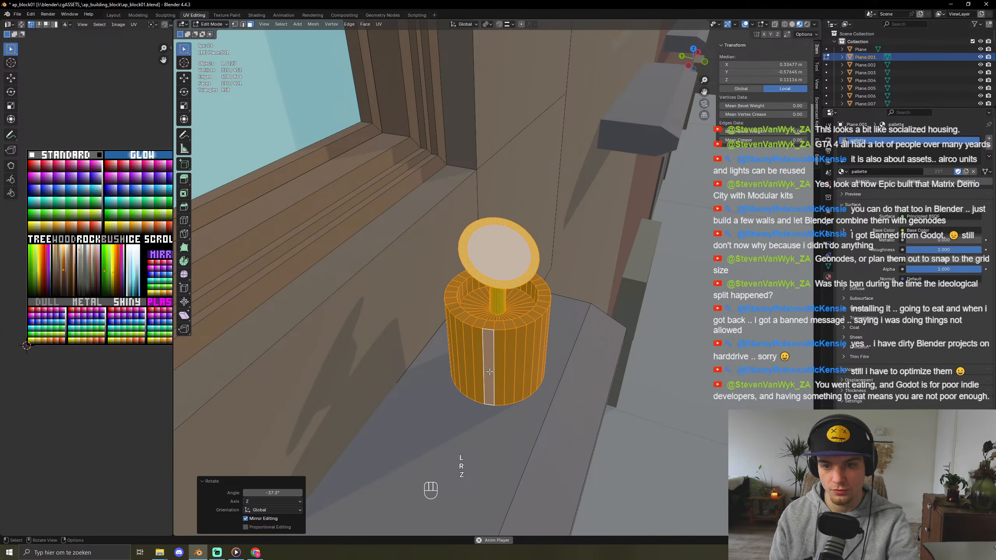
pyautogui.scroll(-8, 509, 359)
pyautogui.press('Tab')
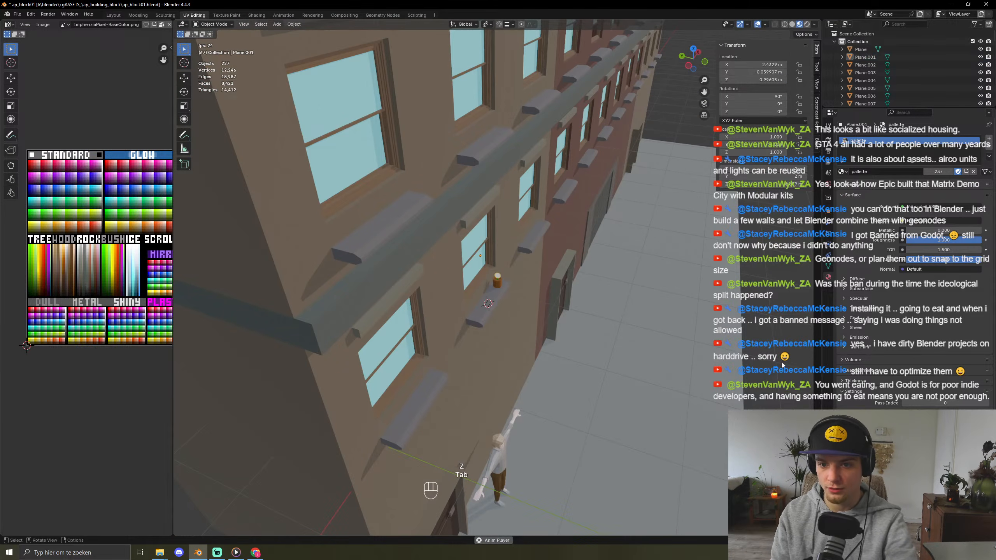
# - View the whole building from the street side and save the file
pyautogui.moveTo(509, 359); pyautogui.dragTo(723, 353, button='middle')
pyautogui.scroll(-5, 694, 341)
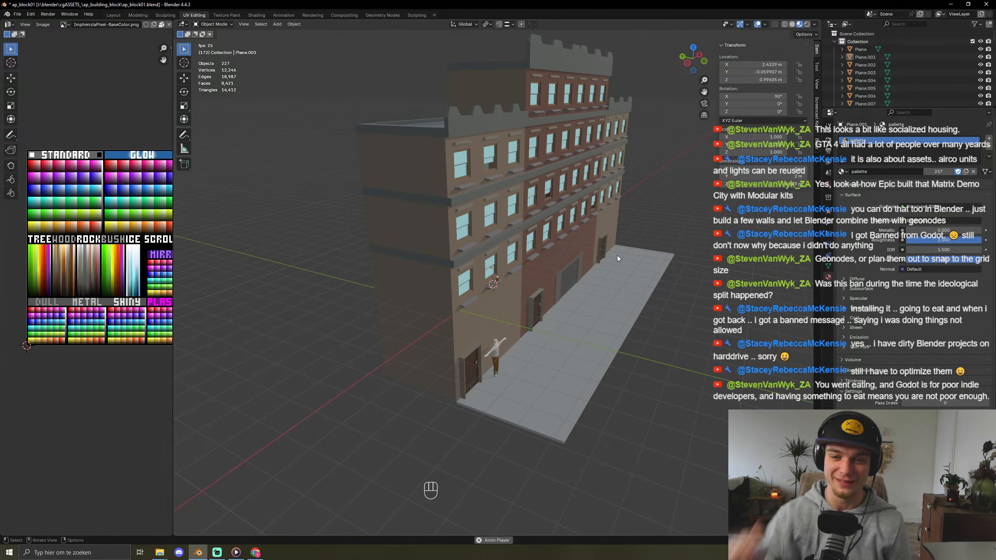
pyautogui.moveTo(617, 255); pyautogui.dragTo(591, 246, button='middle')
pyautogui.hotkey('ctrl', 's')
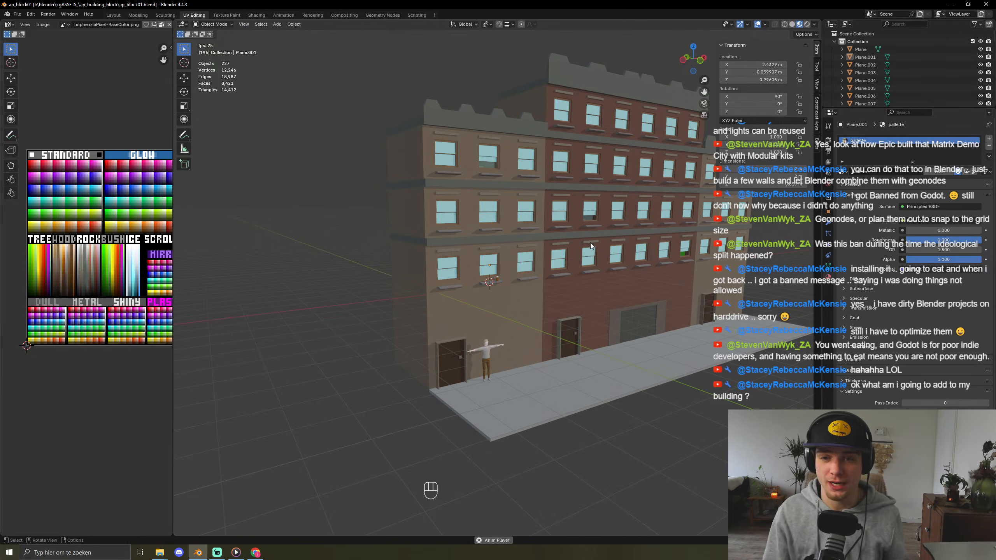
# - Look at the gargoyle figurine reference in the browser and close its window
pyautogui.scroll(-6, 591, 246)
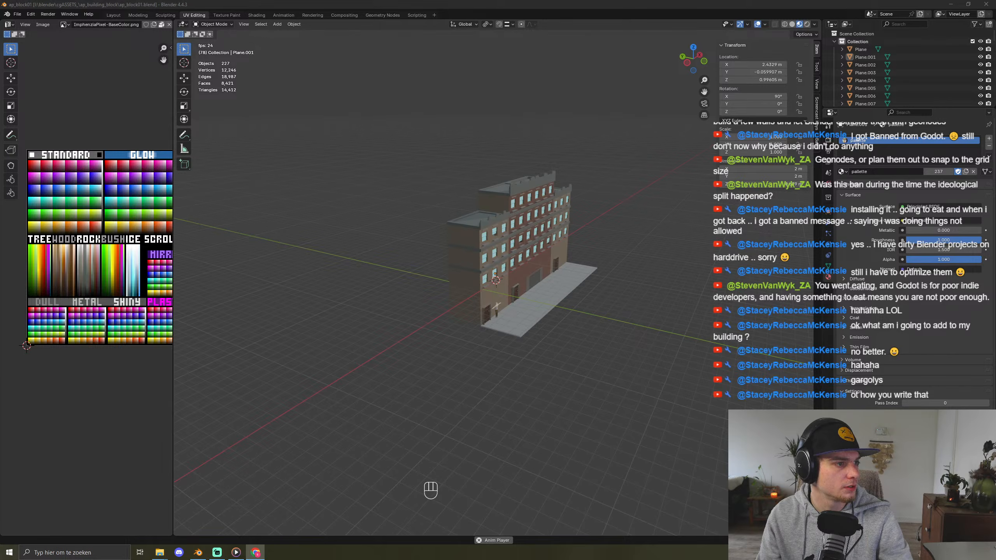
pyautogui.moveTo(557, 162); pyautogui.dragTo(494, 63)
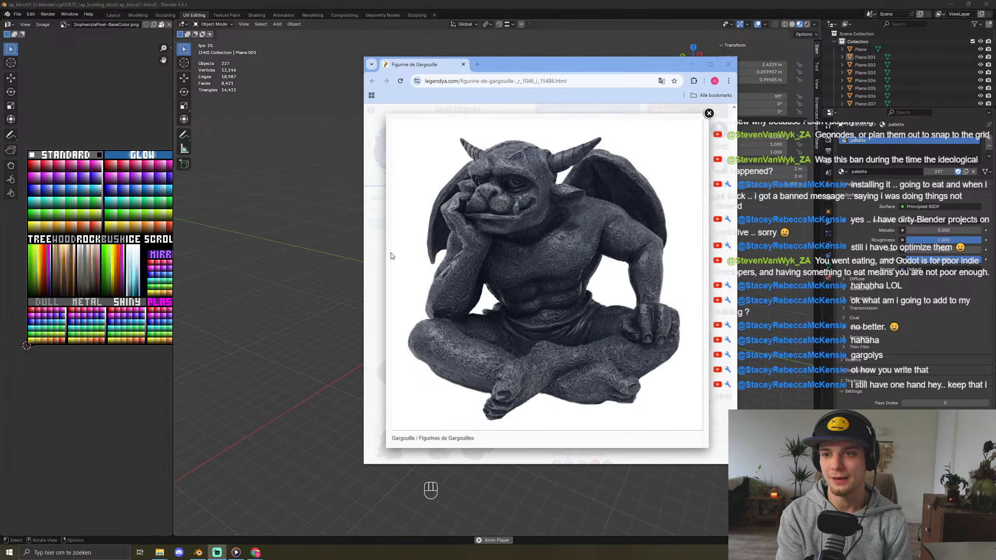
pyautogui.click(729, 64)
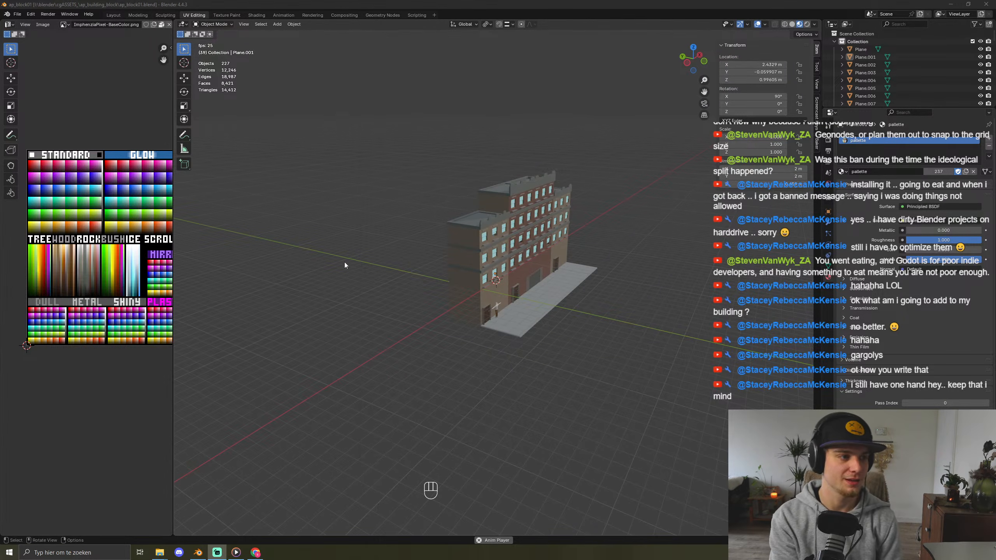
# - Duplicate the ground-floor corner wall panel in front view, offsetting the copy about -0.95 m in X and 0.18 m in Z
pyautogui.moveTo(570, 241); pyautogui.dragTo(646, 227, button='middle')
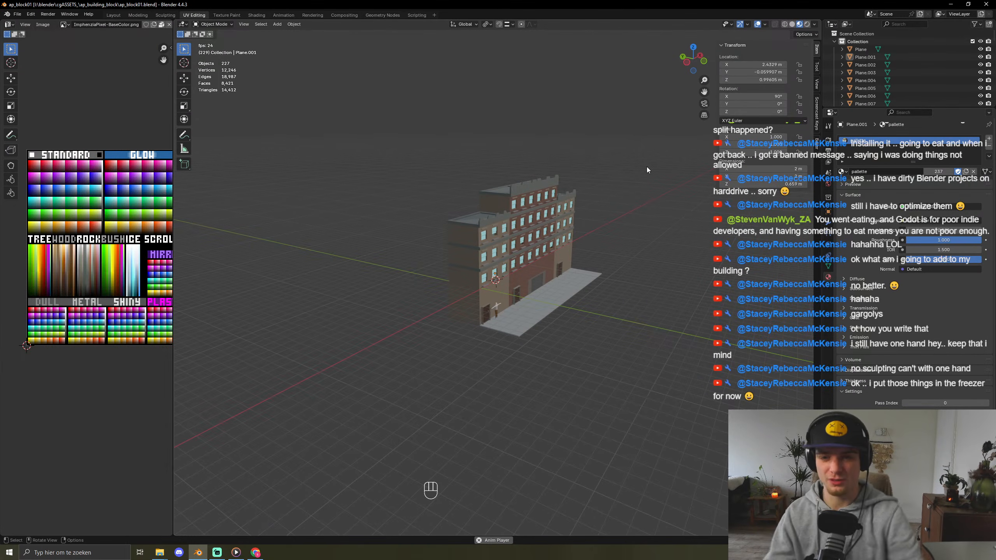
pyautogui.click(563, 266)
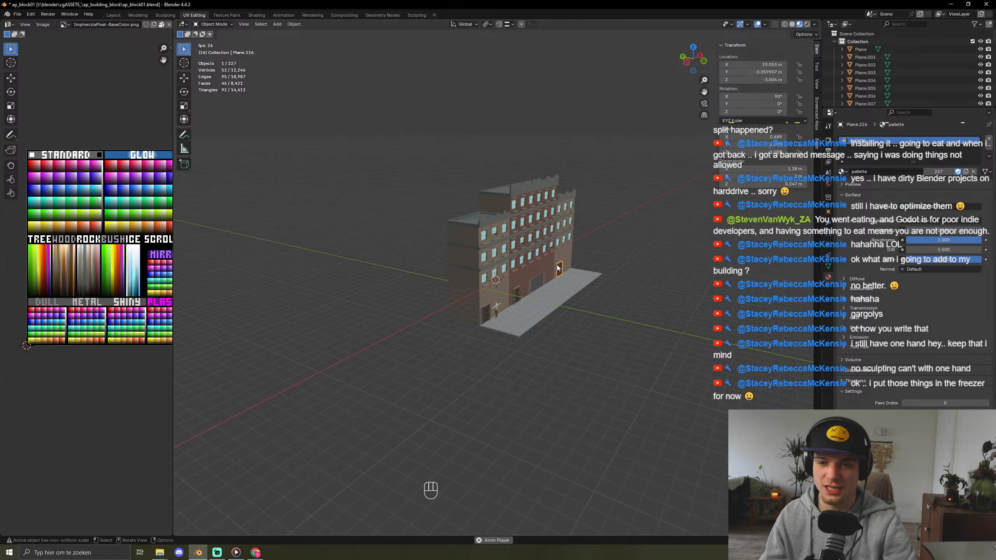
pyautogui.click(567, 267)
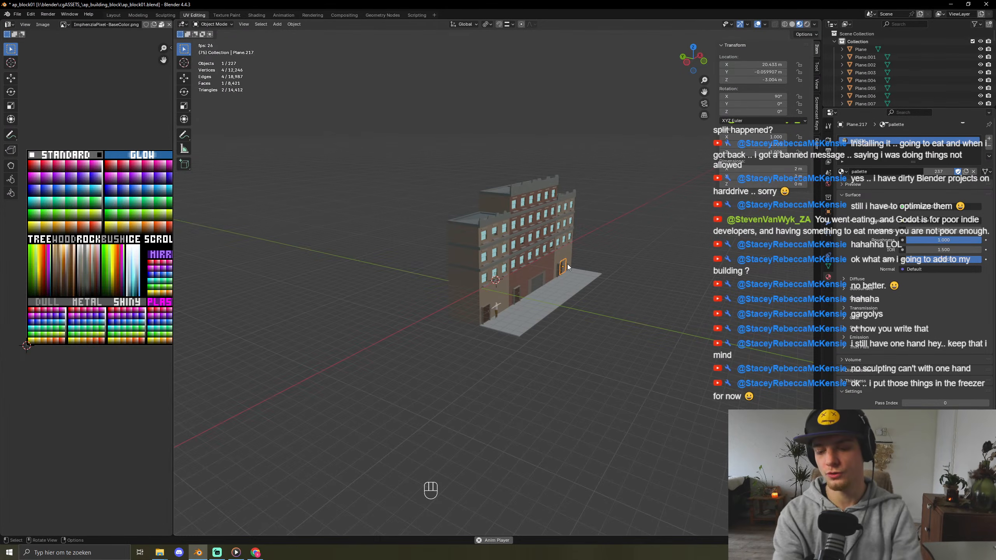
pyautogui.click(568, 267)
pyautogui.press('KP_Decimal')
pyautogui.press('KP_1')
pyautogui.scroll(-5, 671, 238)
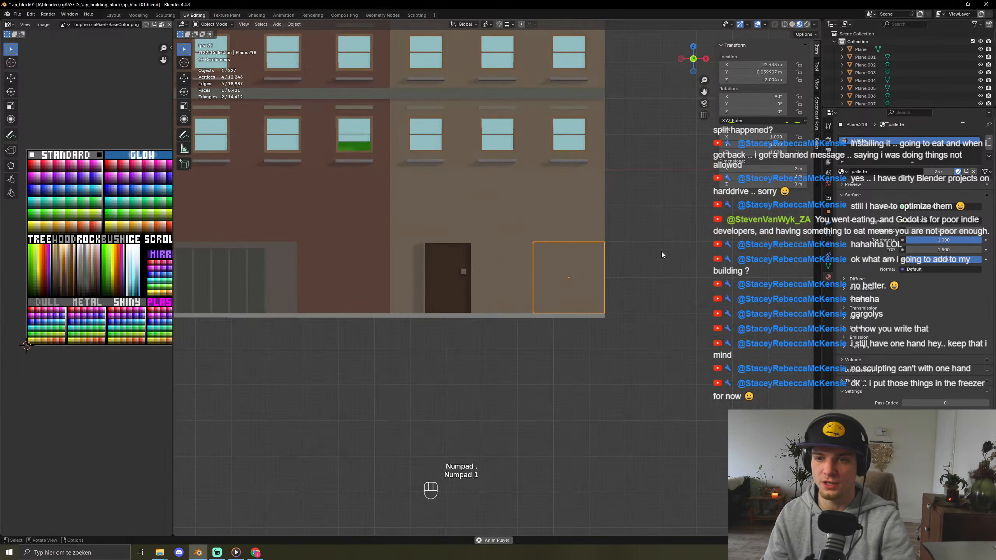
pyautogui.hotkey('shift', 'd')
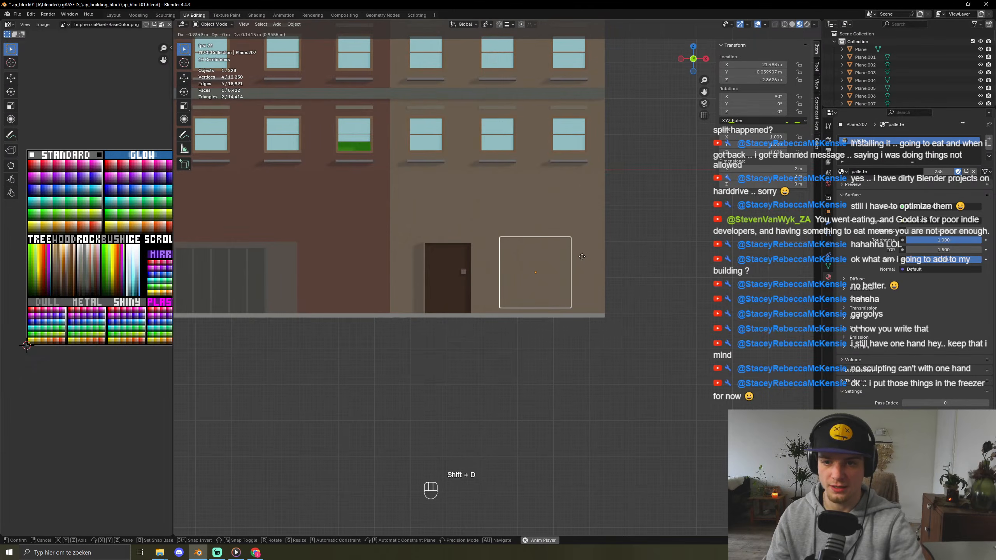
pyautogui.click(583, 255)
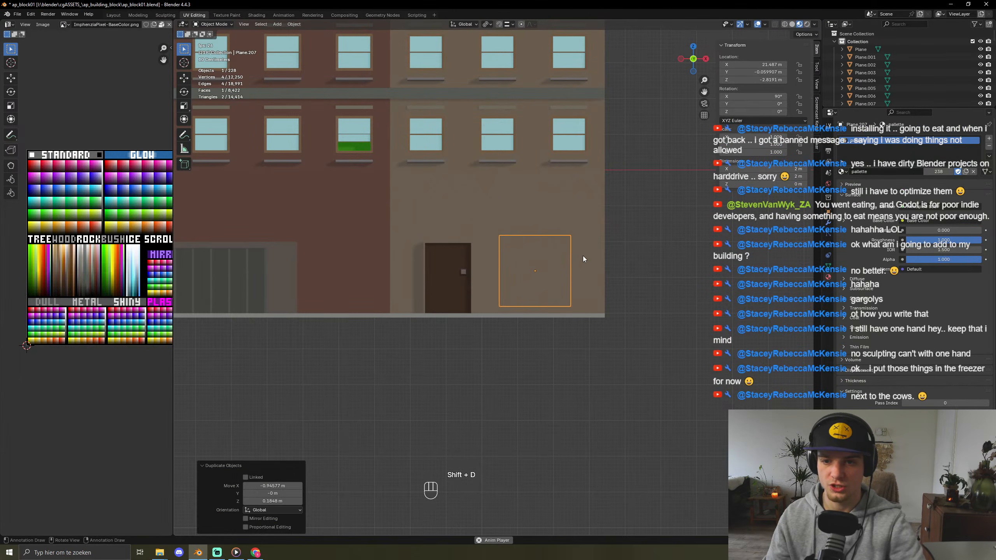
# - Scale the duplicated panel by 1.321 in X and 0.528 in Z, and raise it along Z
pyautogui.press('s')
pyautogui.press('x')
pyautogui.click(605, 264)
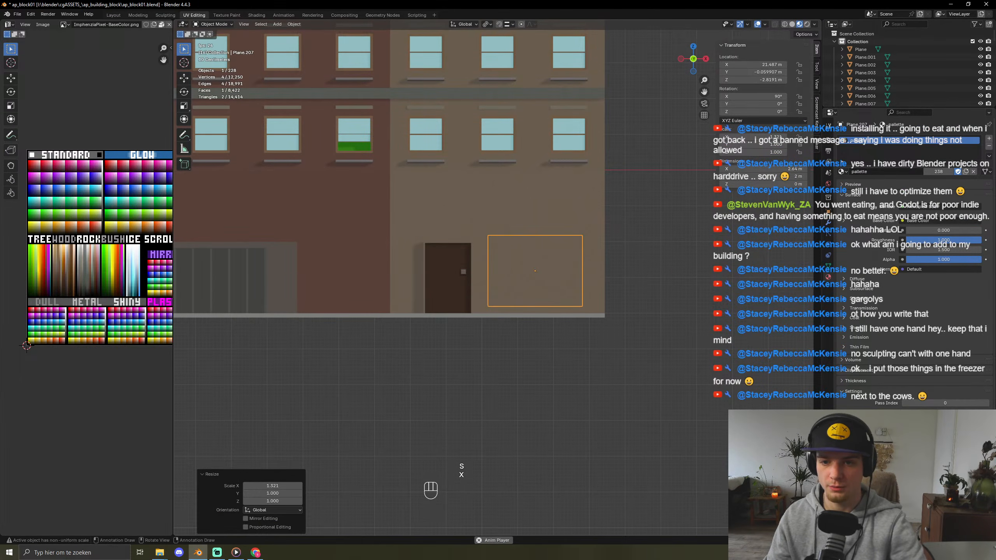
pyautogui.press('s')
pyautogui.press('z')
pyautogui.click(570, 270)
pyautogui.press('g')
pyautogui.press('z')
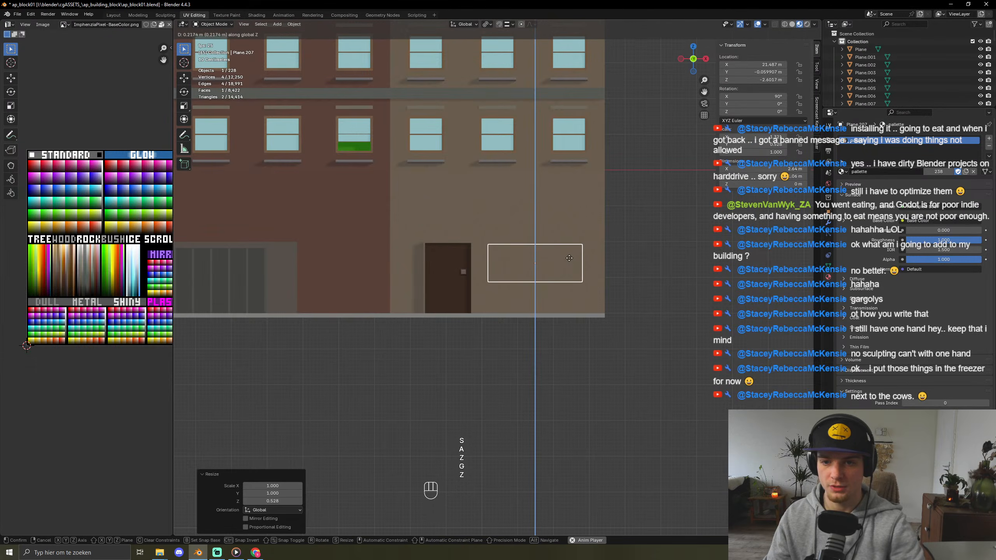
# - Scale the duplicated panel's height by 1.720 and raise it about 0.04 m on the wall beside the door
pyautogui.press('s')
pyautogui.press('z')
pyautogui.click(596, 258)
pyautogui.press('g')
pyautogui.press('z')
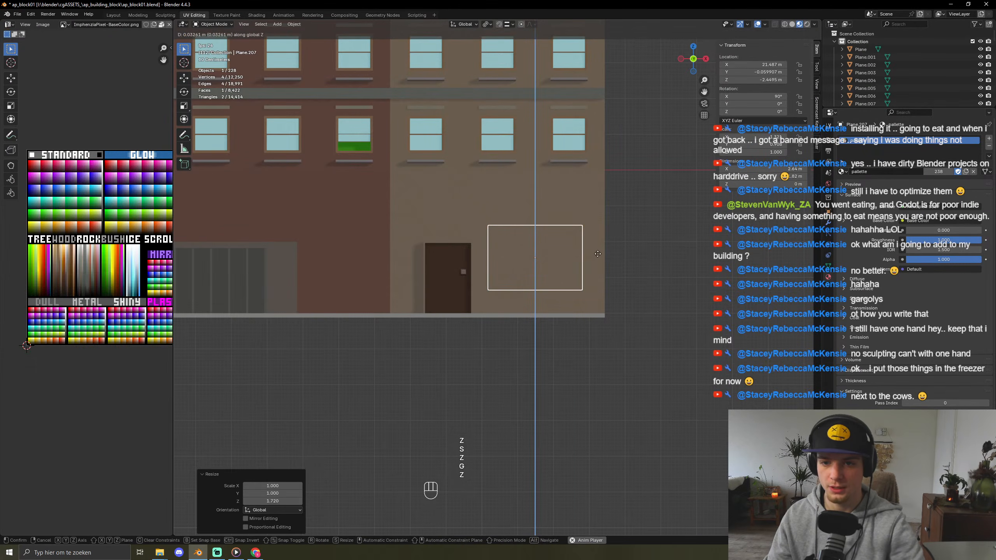
pyautogui.click(599, 254)
pyautogui.moveTo(598, 254); pyautogui.dragTo(536, 287, button='middle')
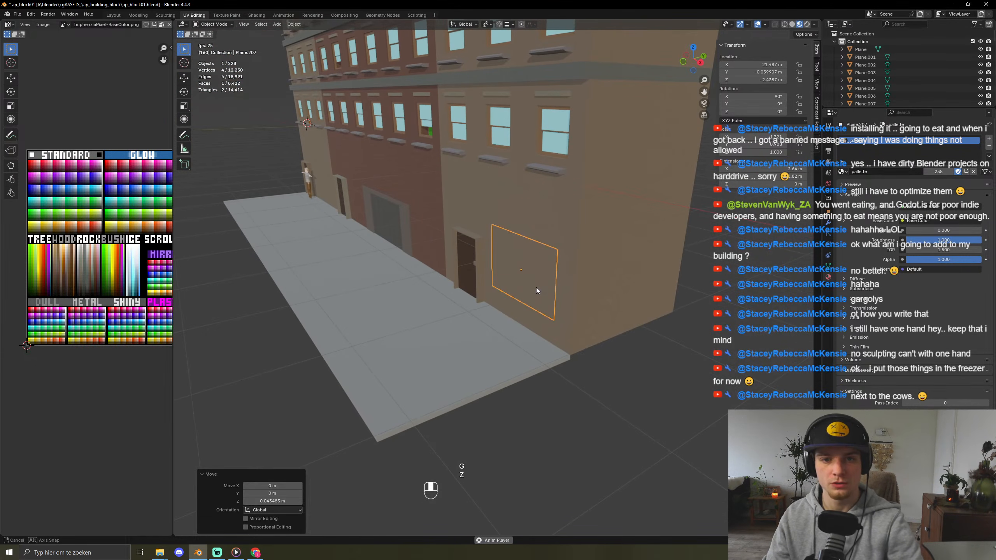
# - Extrude the ground-floor wall panel's face outward about 0.1 m and inset the front face by about 0.093 m
pyautogui.press('Tab')
pyautogui.press('e')
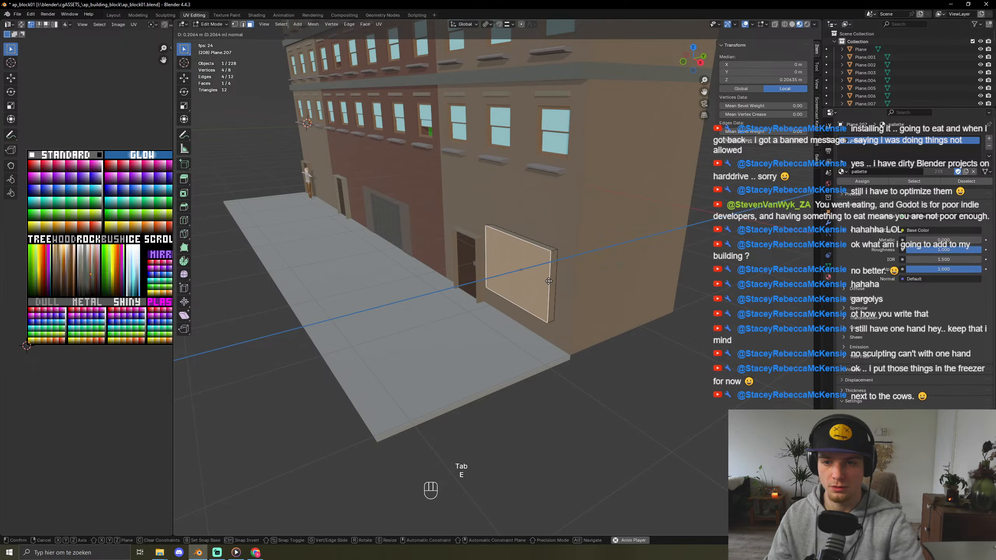
pyautogui.click(568, 267)
pyautogui.press('i')
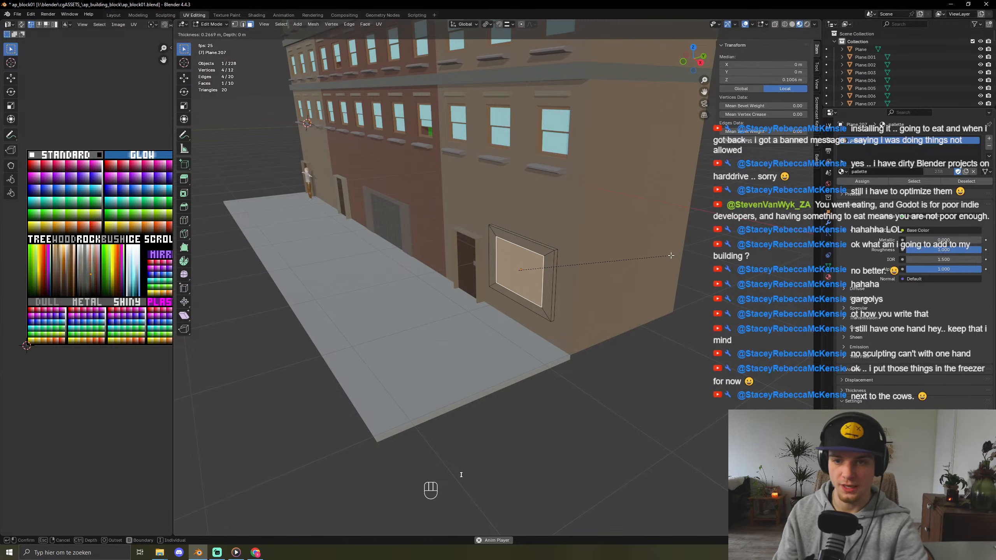
pyautogui.click(679, 255)
# - Extrude the panel's inset face inward about 0.05 m to form a recessed window pane within a frame
pyautogui.press('e')
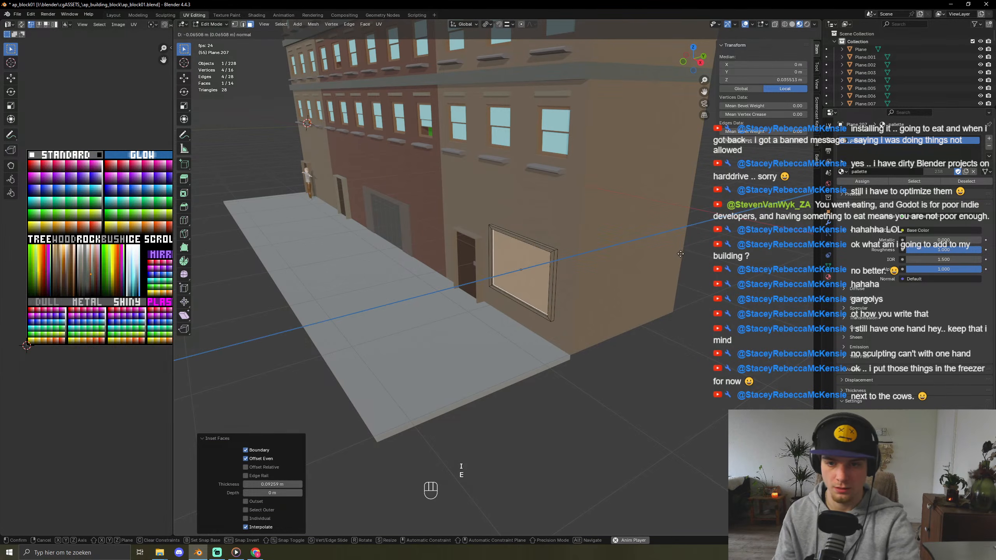
pyautogui.hotkey('ctrl', 'z')
pyautogui.press('e')
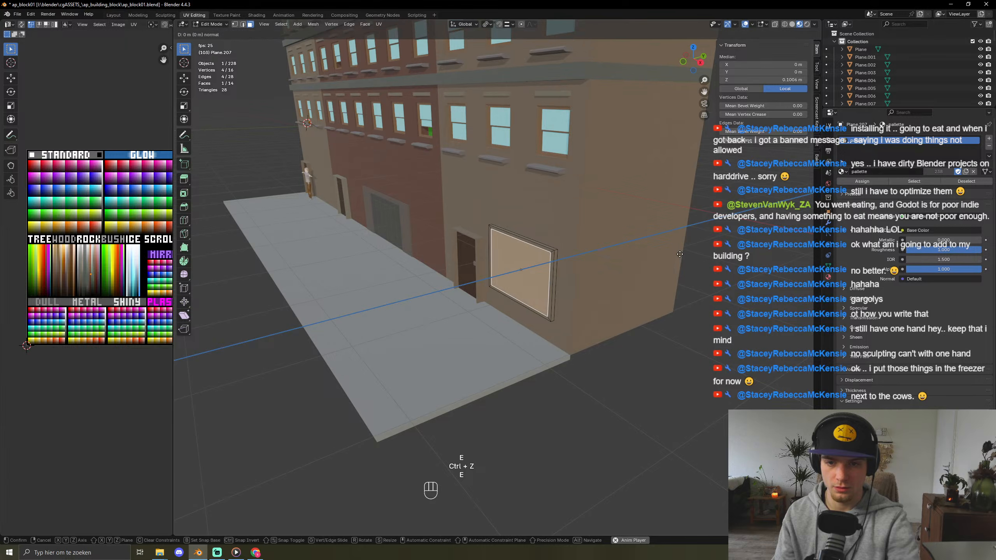
pyautogui.click(680, 254)
pyautogui.press('Tab')
pyautogui.moveTo(658, 266); pyautogui.dragTo(674, 284, button='middle')
# - Colour the whole window panel dark brown by moving its linked faces' UVs within the palette's wood swatches
pyautogui.press('Tab')
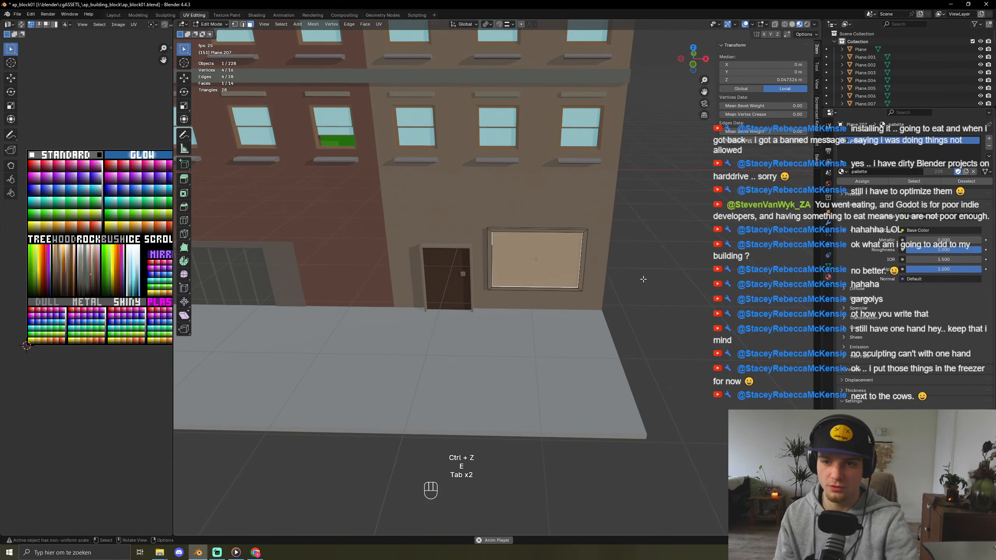
pyautogui.press('l')
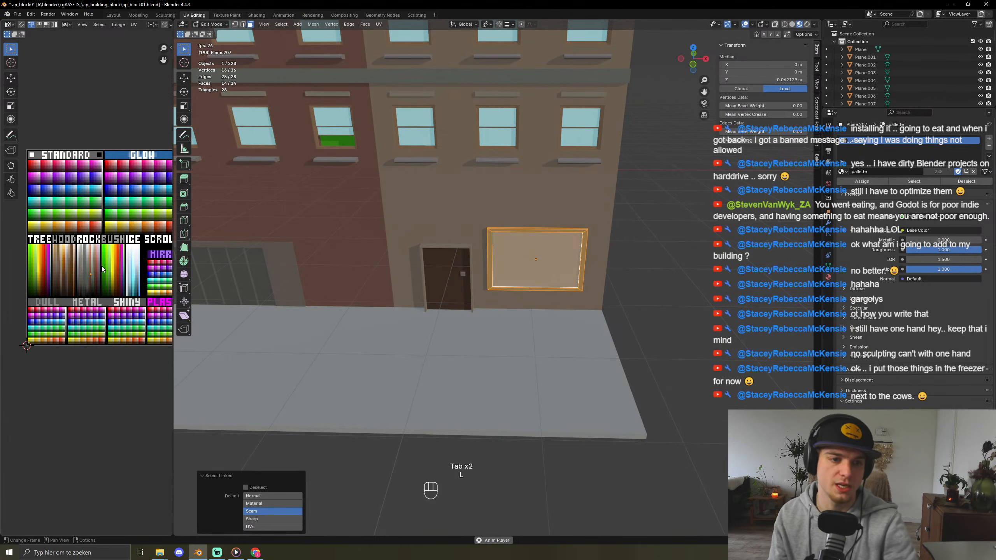
pyautogui.press('g')
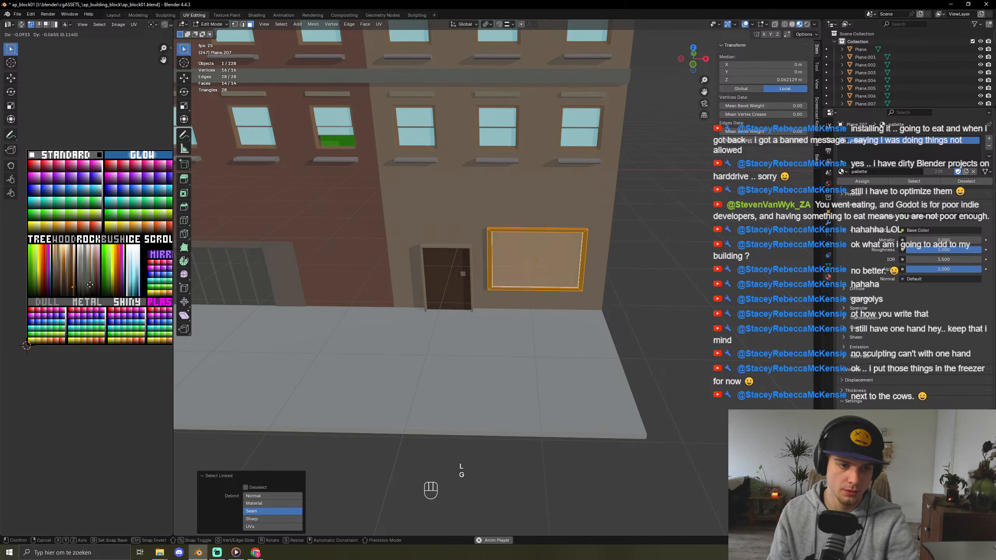
pyautogui.click(90, 288)
pyautogui.press('Tab')
# - Colour the recessed inner pane glass blue by moving its UVs across the palette
pyautogui.moveTo(669, 274); pyautogui.dragTo(649, 278, button='middle')
pyautogui.scroll(5, 649, 279)
pyautogui.keyDown('shift'); pyautogui.moveTo(680, 234); pyautogui.dragTo(631, 267, button='middle'); pyautogui.keyUp('shift')
pyautogui.press('Tab')
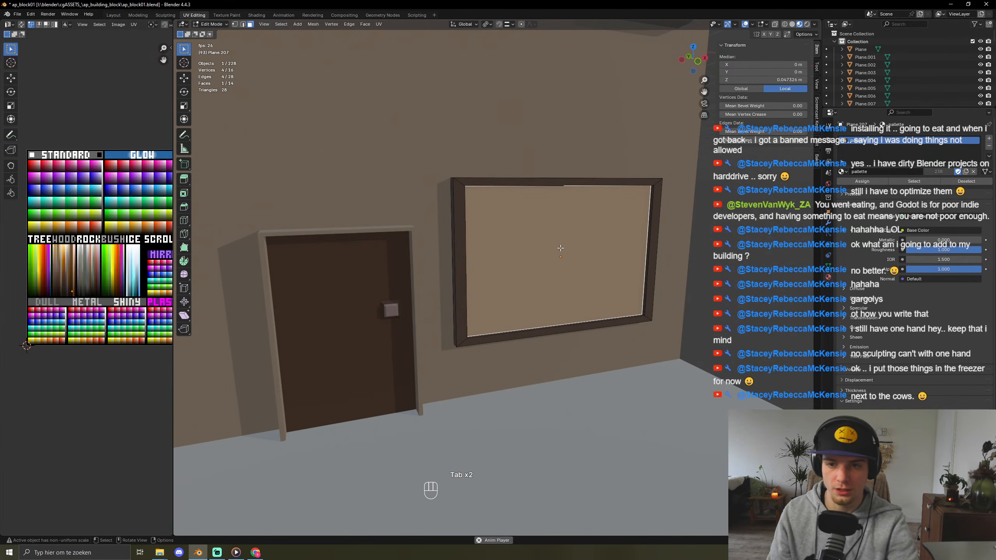
pyautogui.press('g')
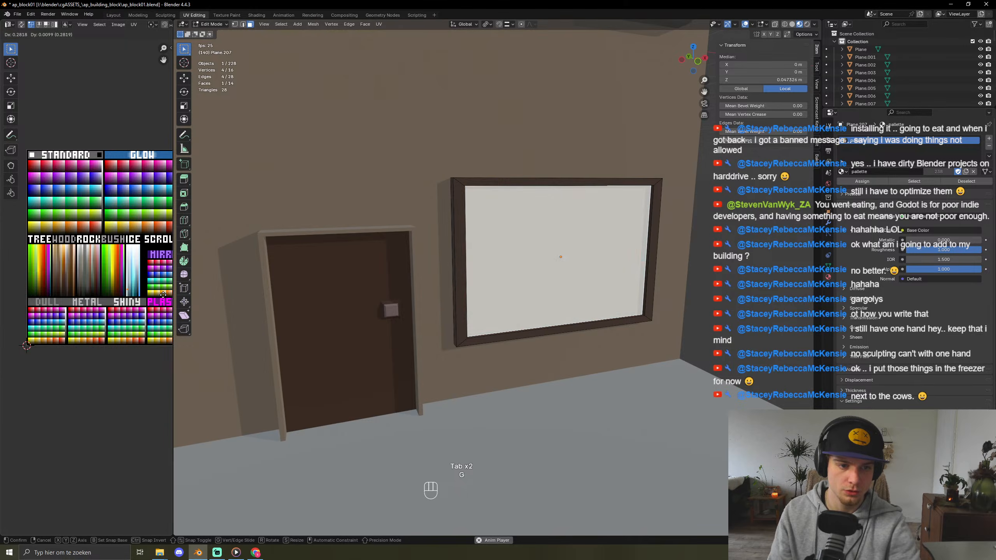
pyautogui.click(169, 294)
pyautogui.press('Tab')
# - Scale the framed window to 0.726 of its height and lower it about 0.1 m beside the door
pyautogui.scroll(-4, 533, 287)
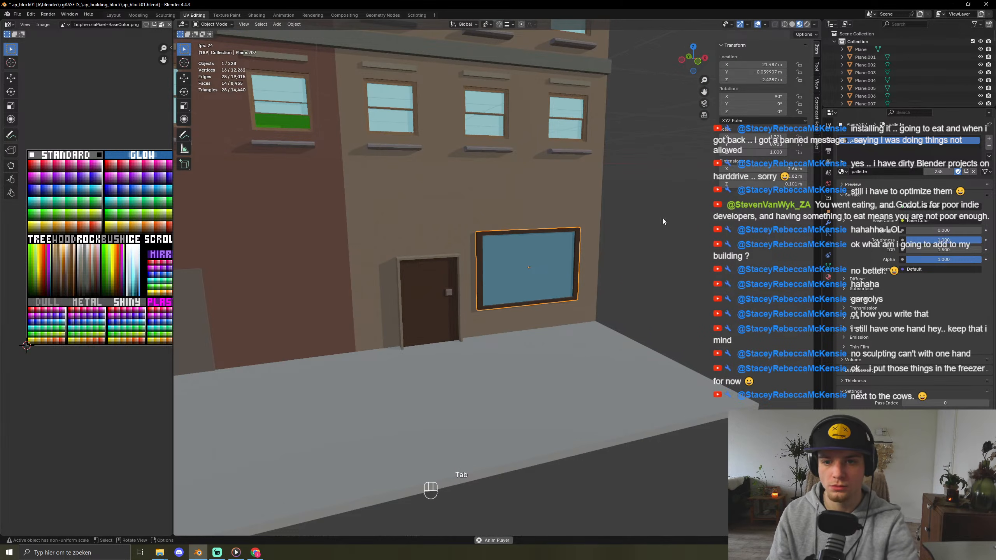
pyautogui.press('s')
pyautogui.press('z')
pyautogui.click(645, 281)
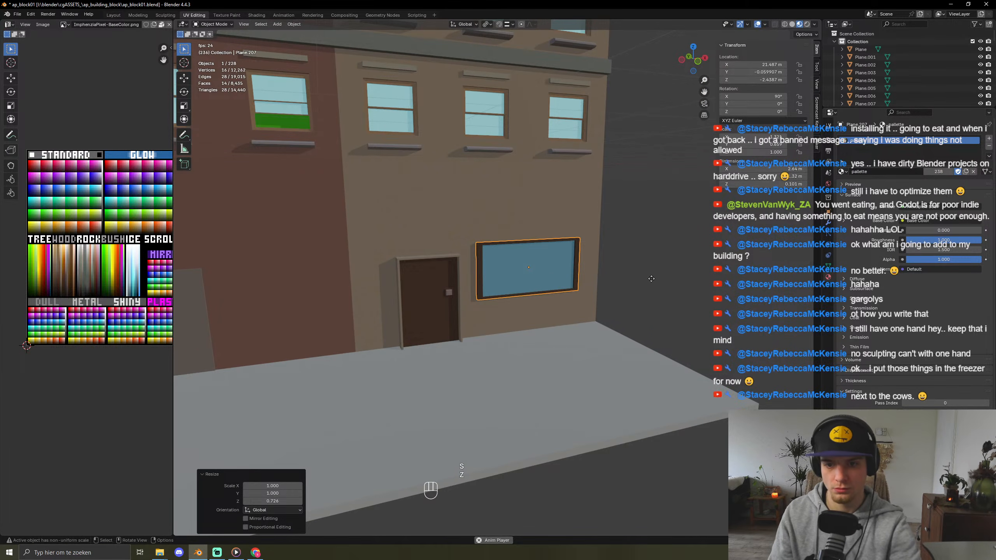
pyautogui.press('g')
pyautogui.press('z')
pyautogui.click(654, 280)
pyautogui.moveTo(654, 280); pyautogui.dragTo(639, 262, button='middle')
pyautogui.click(697, 279)
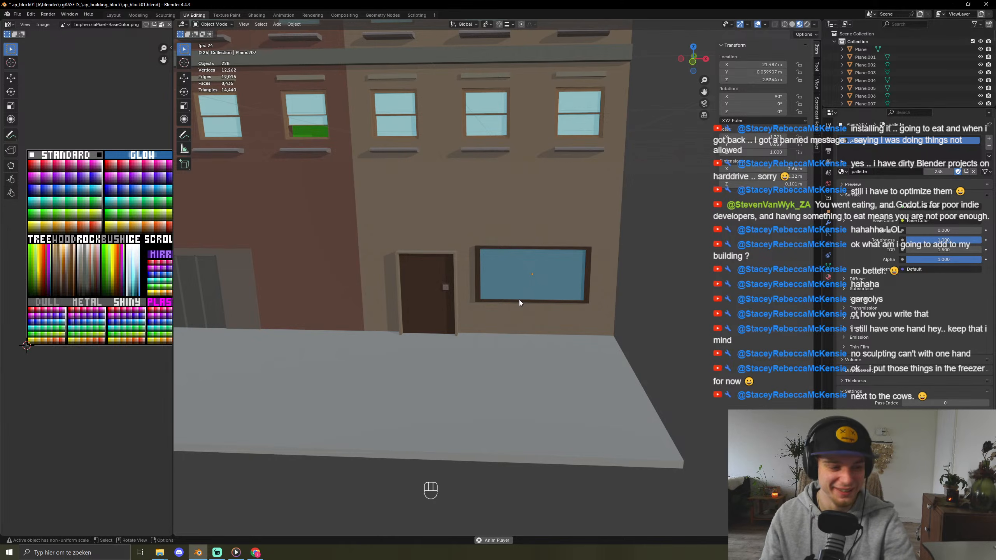
# - Save the building file
pyautogui.scroll(-5, 519, 300)
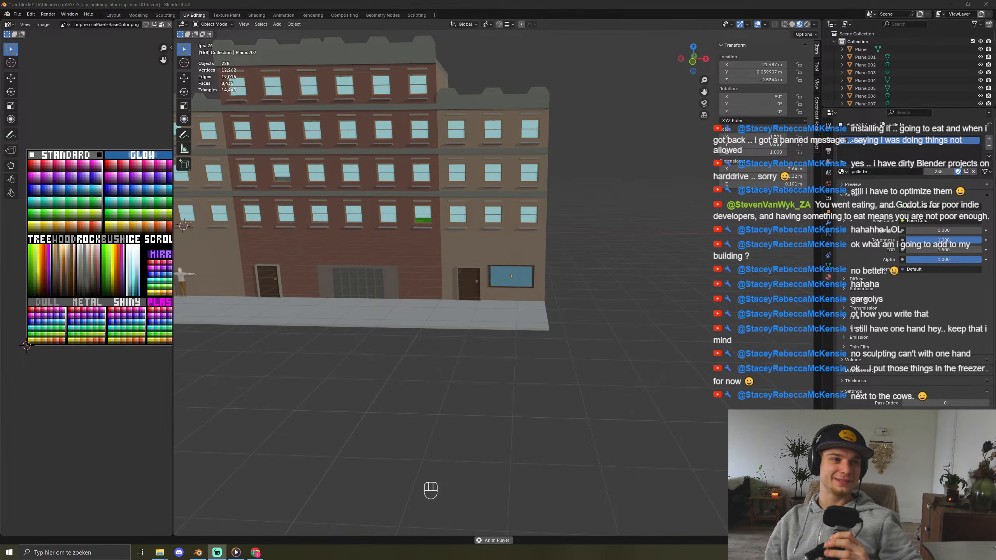
pyautogui.moveTo(453, 273); pyautogui.dragTo(495, 291, button='middle')
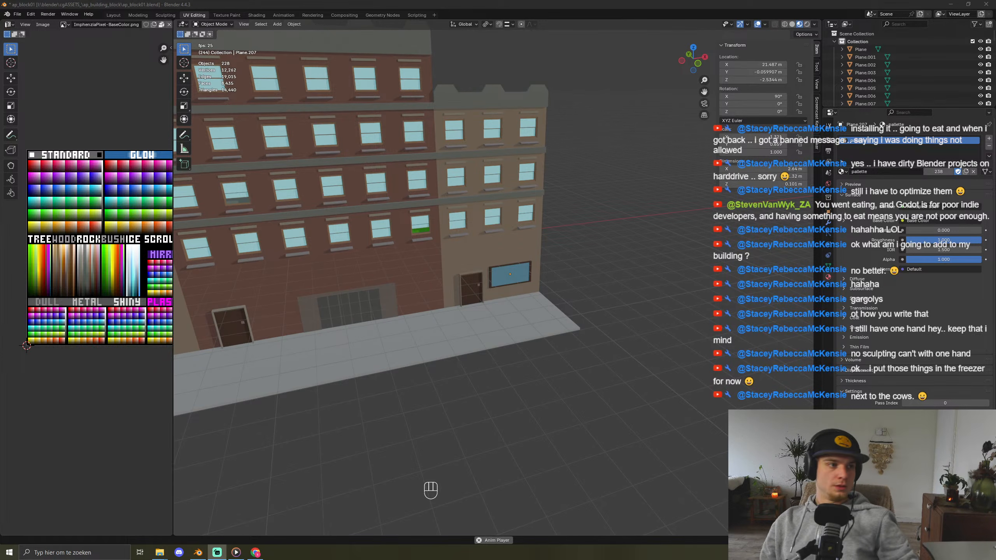
pyautogui.moveTo(419, 360); pyautogui.dragTo(439, 251, button='middle')
pyautogui.hotkey('ctrl', 's')
pyautogui.hotkey('ctrl', 's')
pyautogui.hotkey('ctrl', 's')
pyautogui.press('a')
pyautogui.hotkey('ctrl', 's')
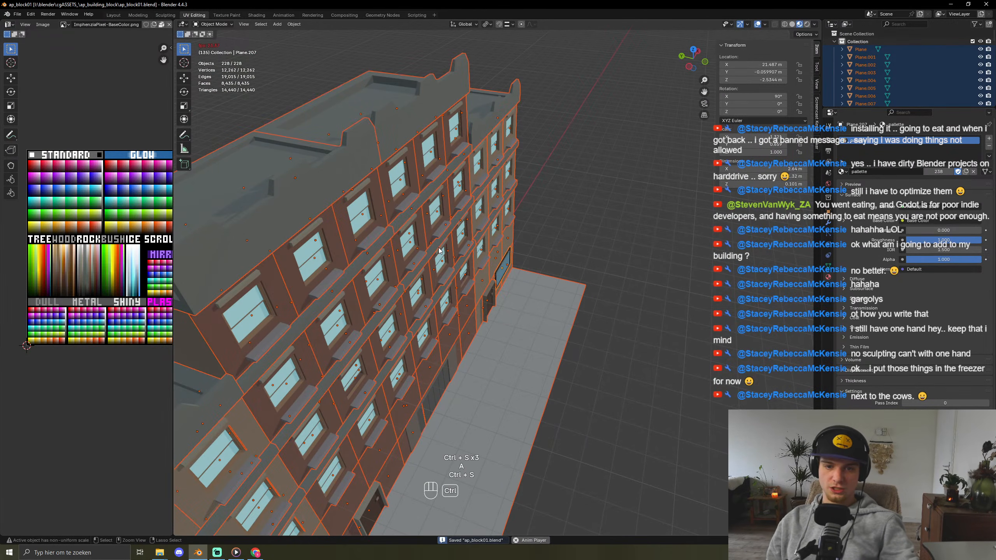
pyautogui.hotkey('ctrl', 's')
pyautogui.hotkey('ctrl', 's')
pyautogui.hotkey('ctrl', 's')
pyautogui.hotkey('ctrl', 's')
pyautogui.hotkey('ctrl', 's')
pyautogui.hotkey('ctrl', 's')
pyautogui.hotkey('ctrl', 's')
pyautogui.click(655, 408)
# - Duplicate a roof face of the lower corner section near the taller building and scale the copy by 0.571 in Y
pyautogui.scroll(-5, 413, 362)
pyautogui.moveTo(388, 336); pyautogui.dragTo(470, 321, button='middle')
pyautogui.click(467, 322)
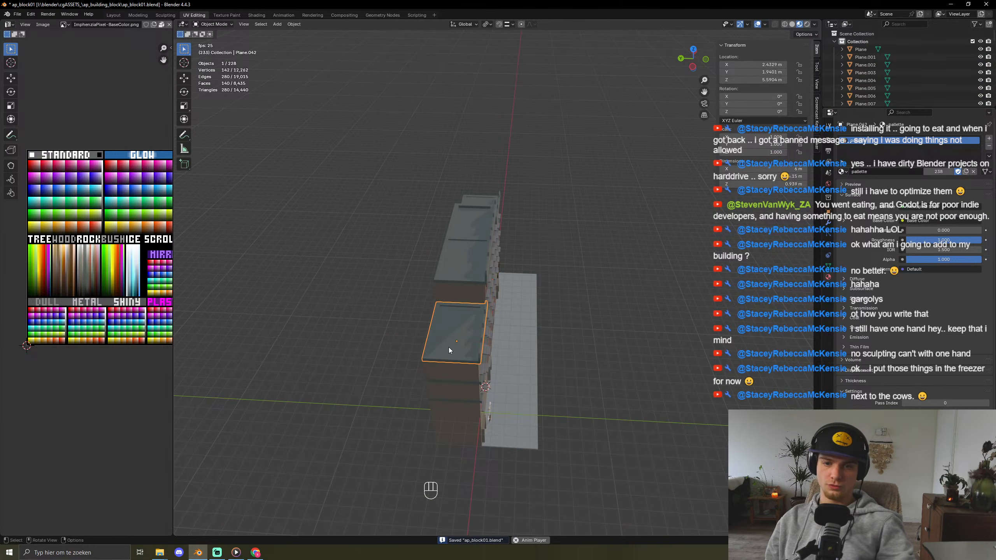
pyautogui.press('Tab')
pyautogui.scroll(4, 441, 332)
pyautogui.keyDown('shift'); pyautogui.click(390, 378); pyautogui.keyUp('shift')
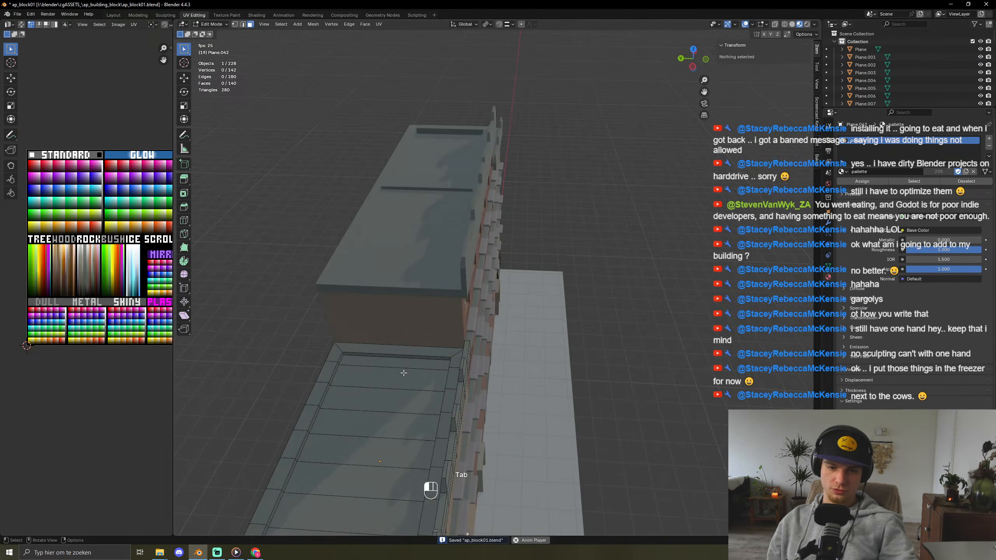
pyautogui.hotkey('shift', 'd')
pyautogui.rightClick(496, 389)
pyautogui.press('s')
pyautogui.press('x')
pyautogui.press('y')
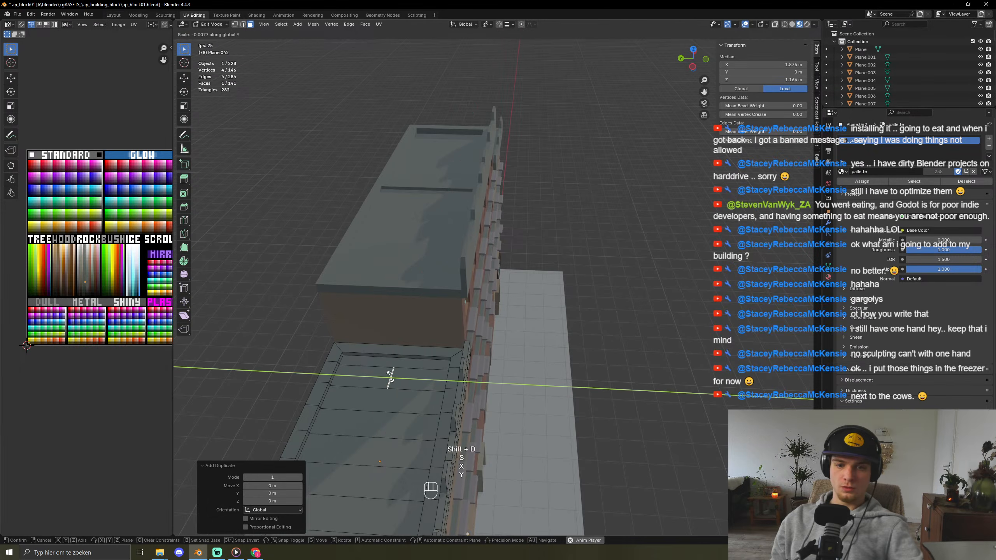
pyautogui.click(396, 376)
# - Extrude the duplicated roof face upward about 0.65 m, and extrude it again about 0.09 m to form a box
pyautogui.press('e')
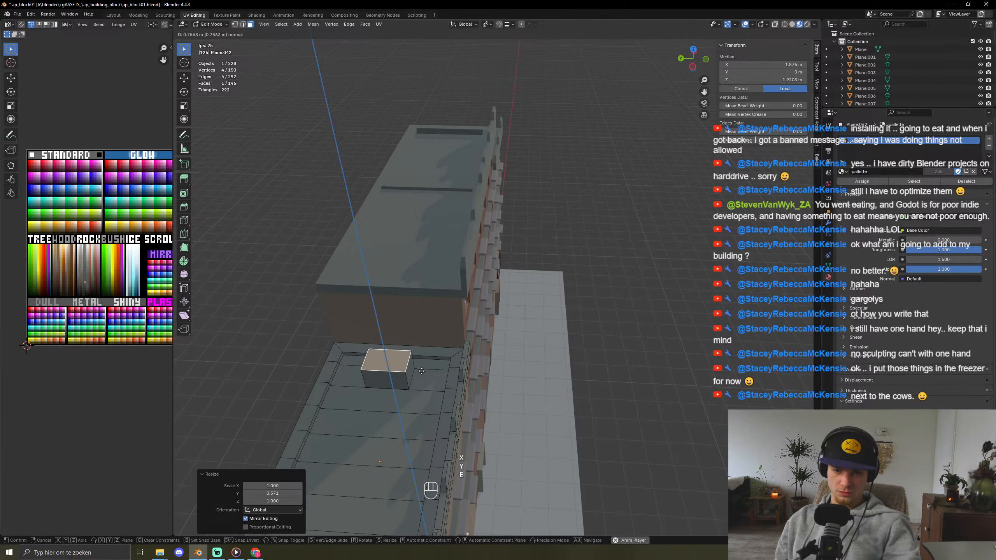
pyautogui.click(417, 372)
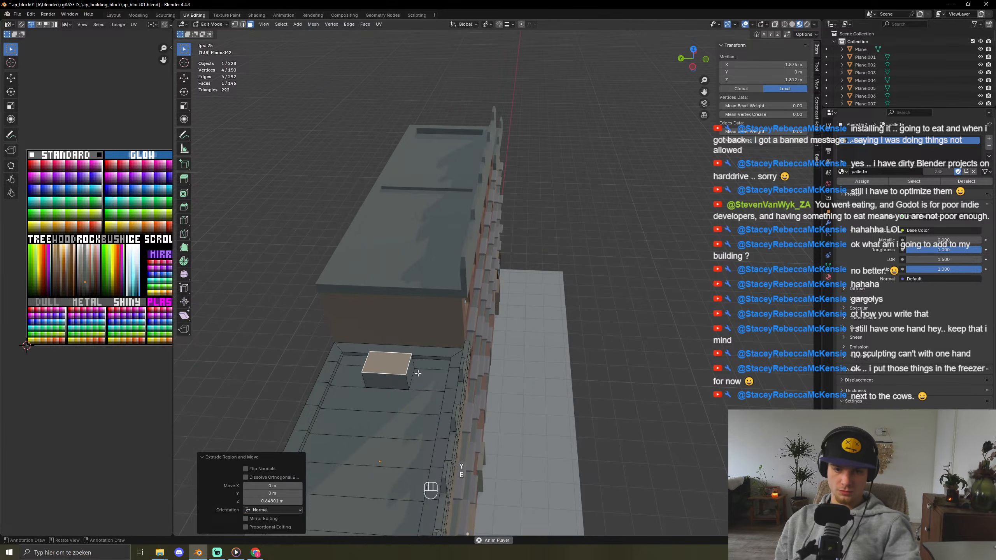
pyautogui.press('e')
pyautogui.click(466, 363)
# - Inset the box's top face about 0.15 m, extrude it upward about 0.2 m and scale it down into a tapered cap
pyautogui.press('i')
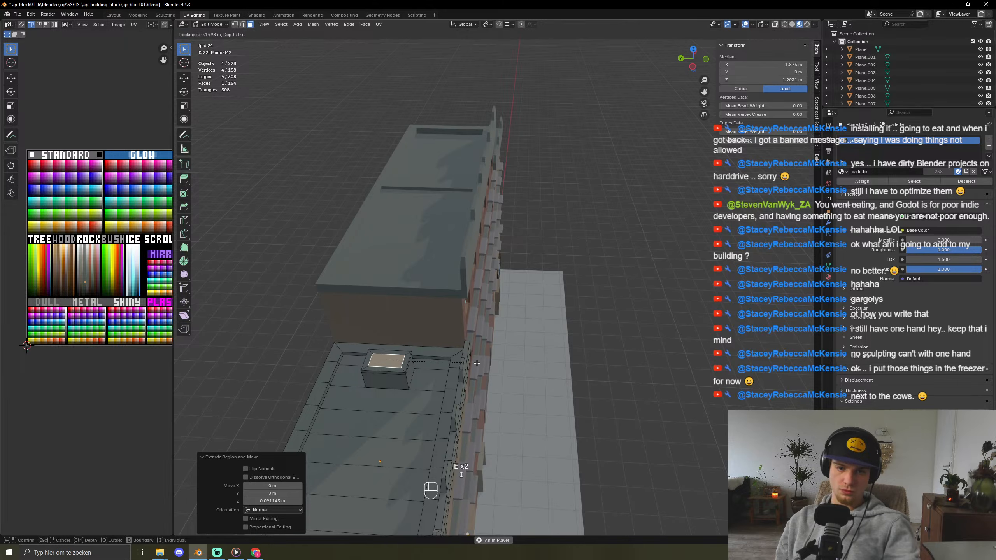
pyautogui.click(477, 363)
pyautogui.press('e')
pyautogui.click(474, 359)
pyautogui.press('s')
pyautogui.click(469, 359)
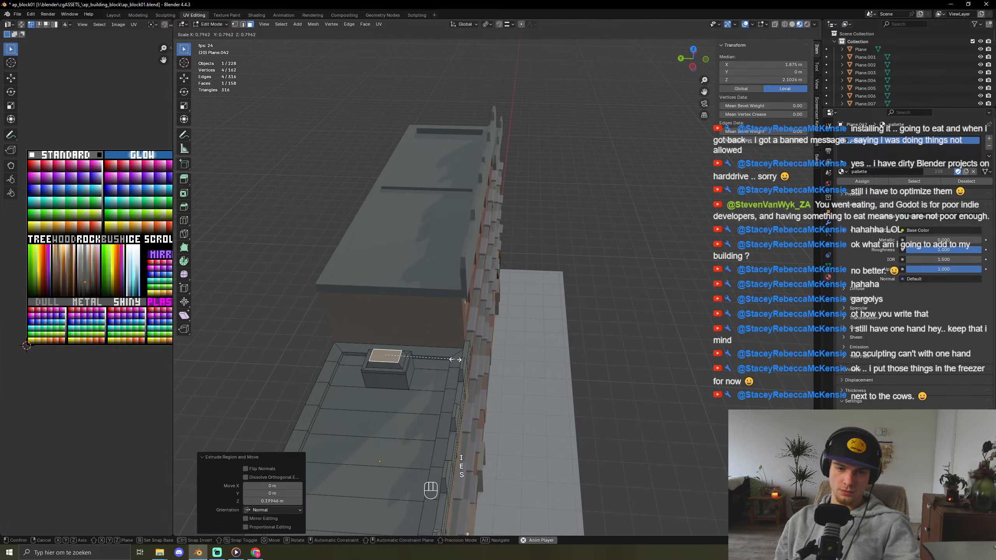
pyautogui.press('Tab')
pyautogui.scroll(-5, 464, 365)
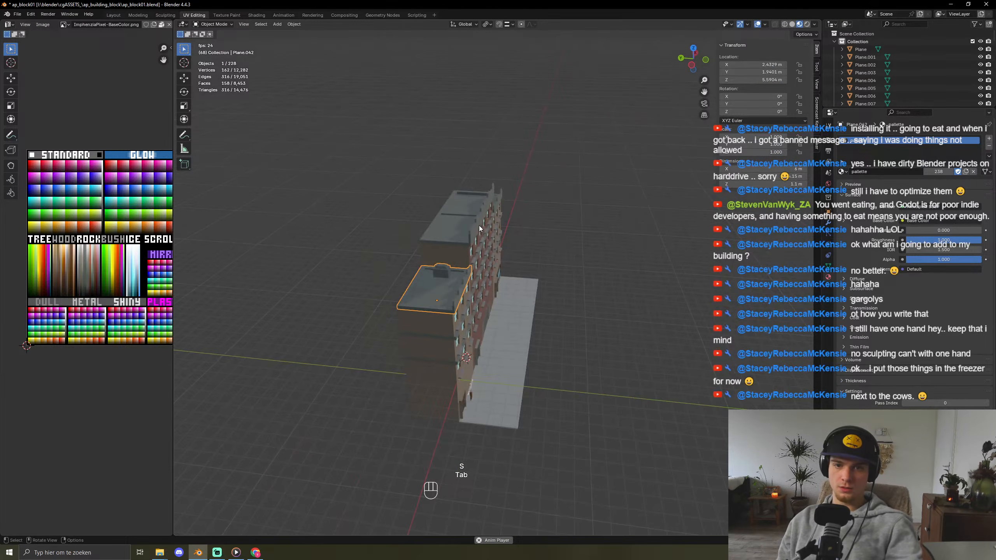
# - Colour the complete roof box dark grey by moving its linked faces' UVs on the palette
pyautogui.press('Tab')
pyautogui.scroll(8, 460, 282)
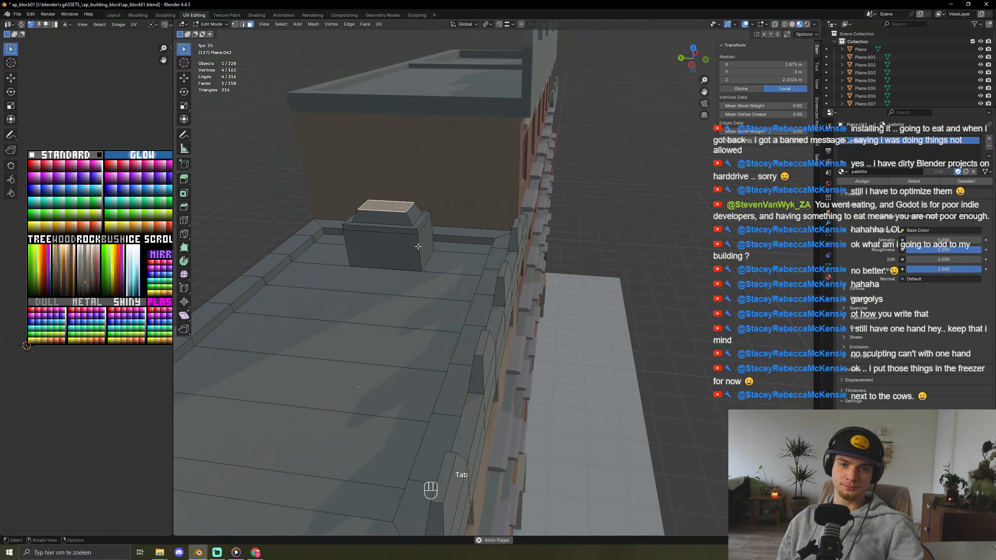
pyautogui.press('l')
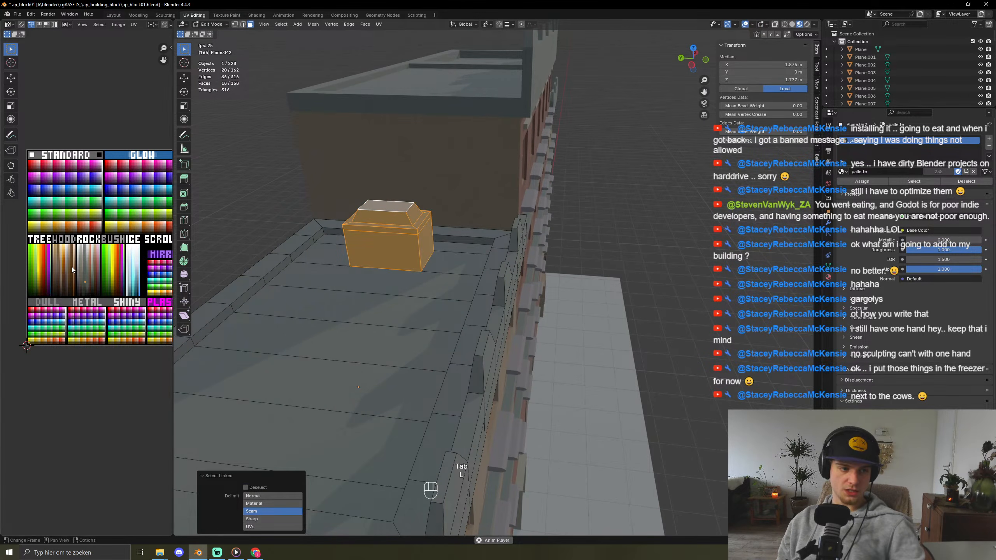
pyautogui.scroll(4, 71, 278)
pyautogui.press('g')
pyautogui.press('Tab')
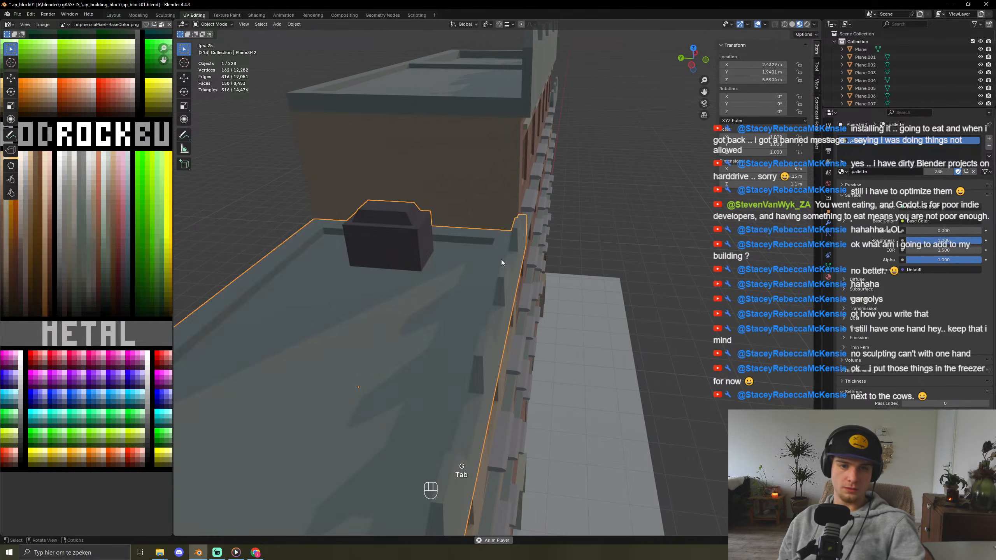
# - Scale the roof box uniformly by 0.623
pyautogui.scroll(-7, 501, 259)
pyautogui.click(644, 274)
pyautogui.moveTo(645, 274); pyautogui.dragTo(607, 275, button='middle')
pyautogui.scroll(8, 377, 263)
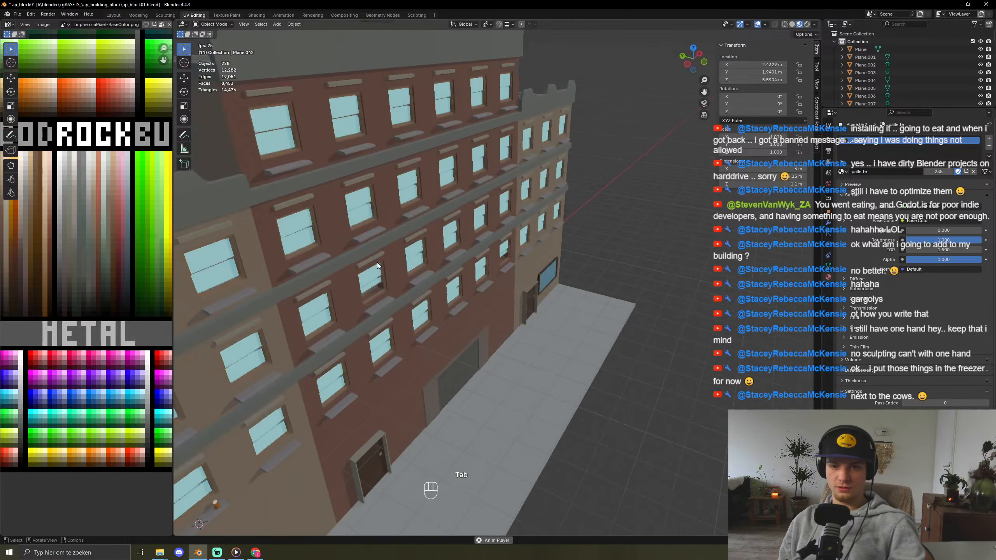
pyautogui.keyDown('shift'); pyautogui.moveTo(378, 262); pyautogui.dragTo(428, 311, button='middle'); pyautogui.keyUp('shift')
pyautogui.click(425, 310)
pyautogui.press('Tab')
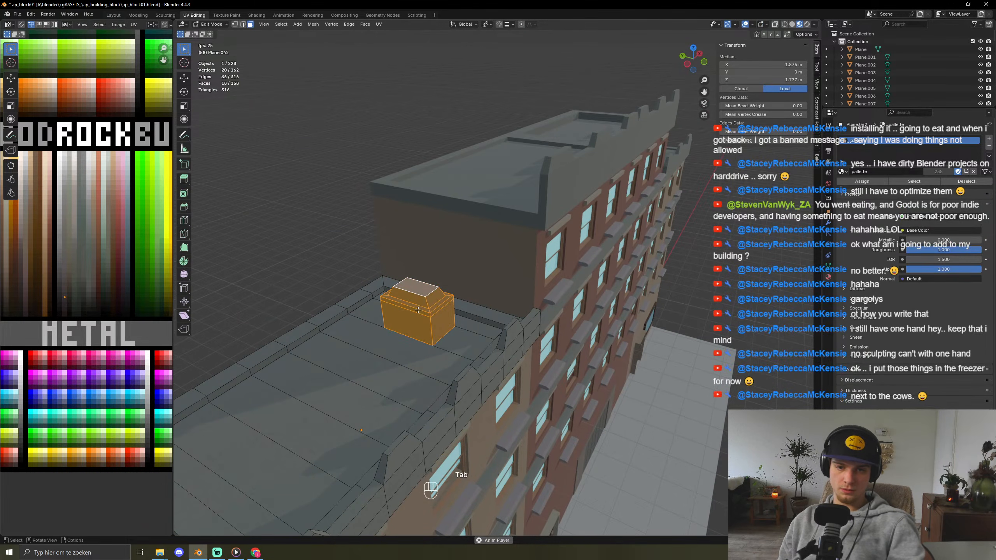
pyautogui.press('s')
pyautogui.click(521, 301)
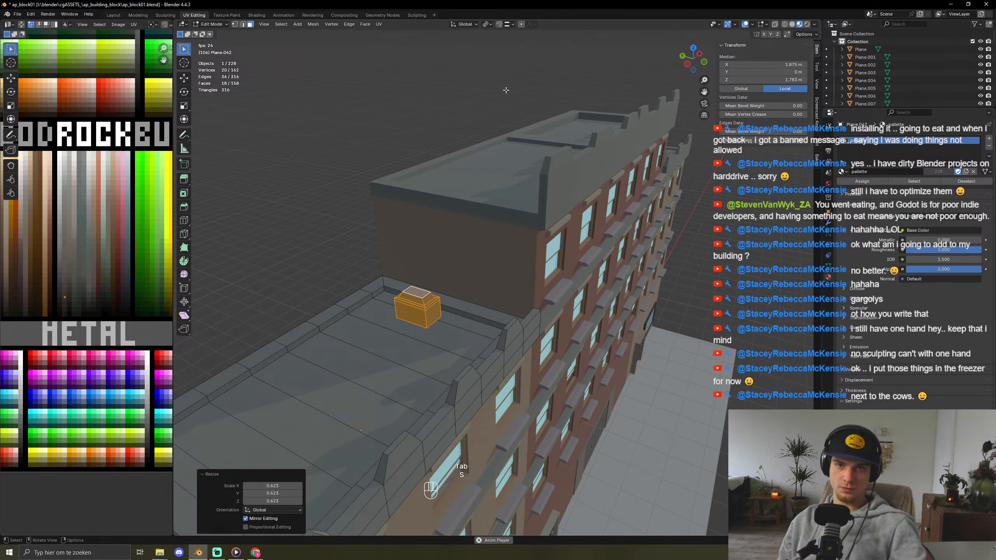
# - Enable snapping with Face as the target and try to move the roof box vertically onto the roof
pyautogui.hotkey('shift', 'Tab')
pyautogui.press('g')
pyautogui.press('z')
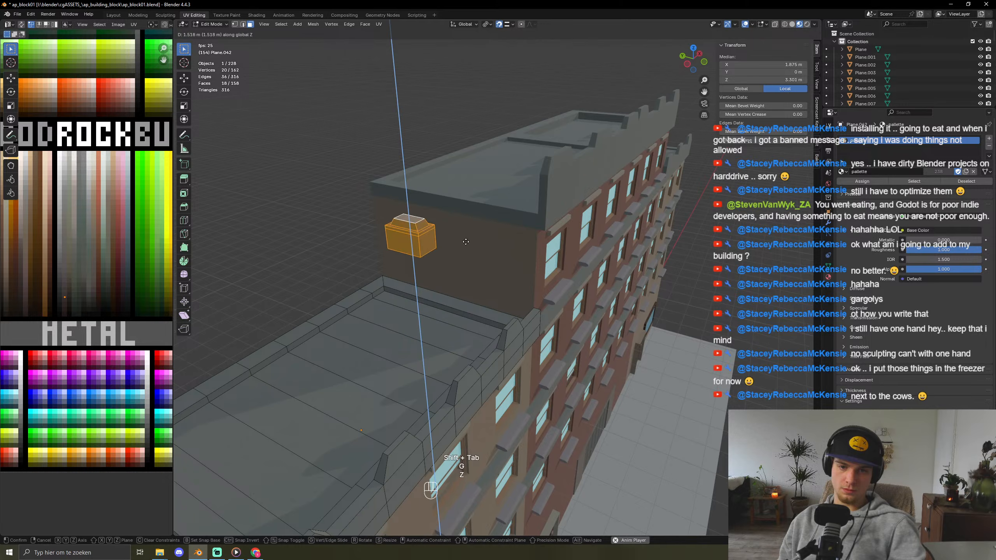
pyautogui.rightClick(515, 216)
pyautogui.click(510, 24)
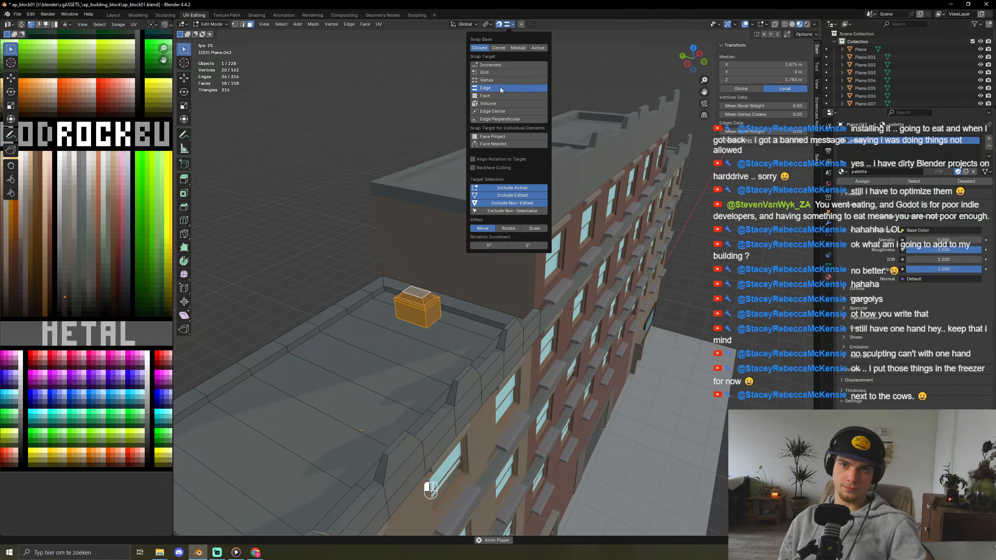
pyautogui.click(490, 96)
pyautogui.press('g')
pyautogui.press('z')
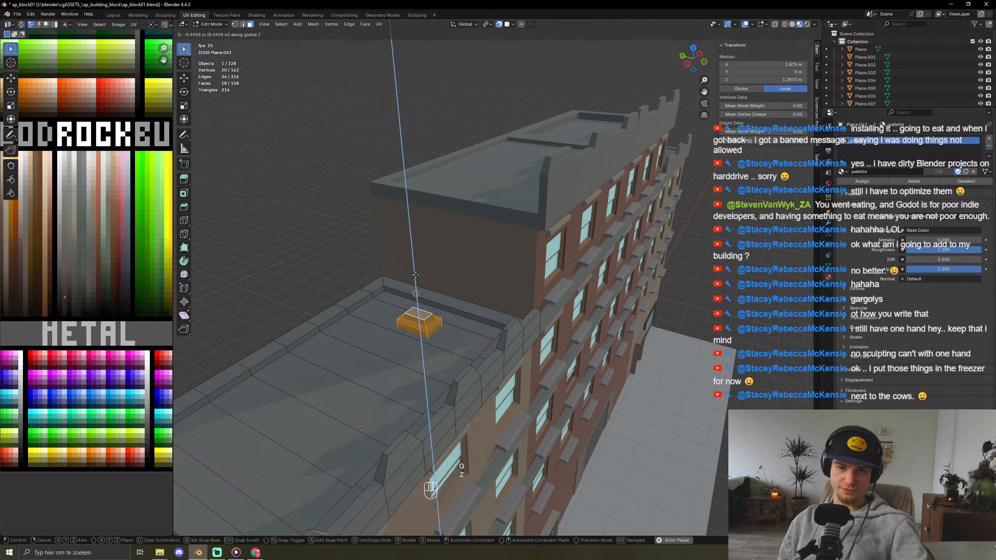
pyautogui.rightClick(436, 232)
# - Try to lower the roof box along Z with snapping from a close-up view, and turn snapping off
pyautogui.scroll(-4, 407, 327)
pyautogui.moveTo(407, 327)
pyautogui.mouseDown(button='middle')
pyautogui.moveTo(433, 312)
pyautogui.moveTo(398, 306)
pyautogui.moveTo(413, 316)
pyautogui.mouseUp(button='middle')
pyautogui.scroll(4, 543, 196)
pyautogui.keyDown('shift'); pyautogui.moveTo(545, 176); pyautogui.dragTo(542, 243, button='middle'); pyautogui.keyUp('shift')
pyautogui.press('KP_Decimal')
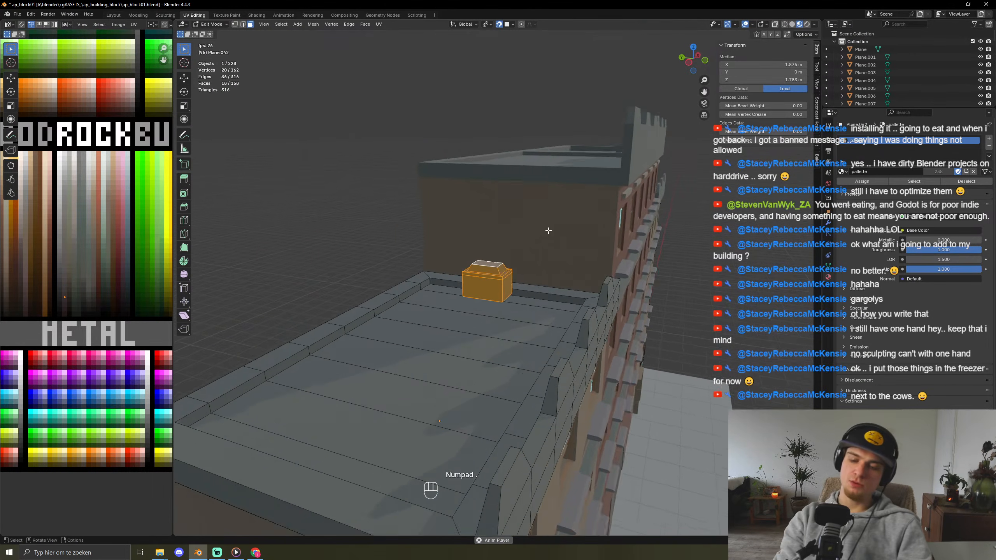
pyautogui.press('KP_1')
pyautogui.moveTo(478, 251); pyautogui.dragTo(607, 255, button='middle')
pyautogui.scroll(-4, 607, 255)
pyautogui.press('g')
pyautogui.press('z')
pyautogui.rightClick(587, 421)
pyautogui.hotkey('shift', 'Tab')
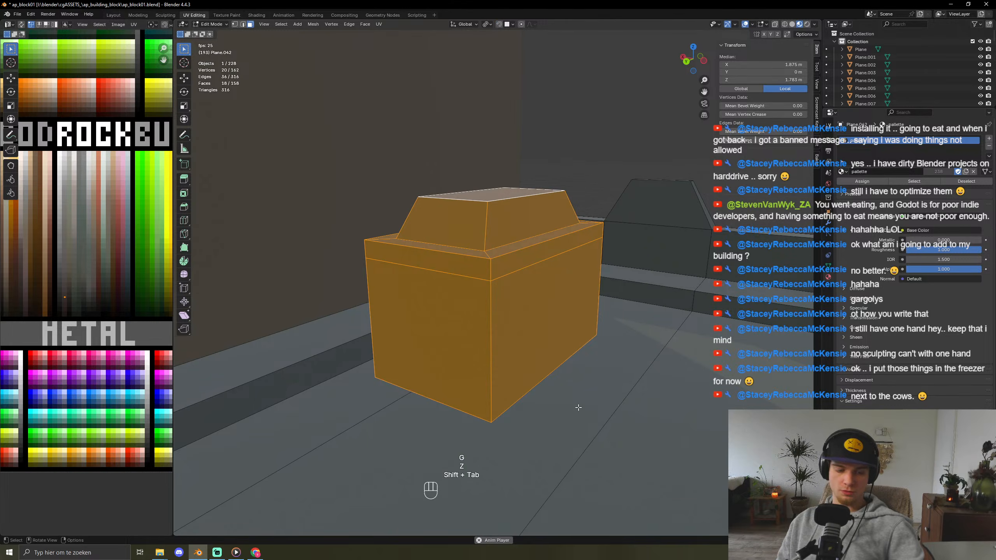
# - Lower the roof box along Z by about 0.24 m onto the roof surface and return to Object Mode
pyautogui.press('g')
pyautogui.press('z')
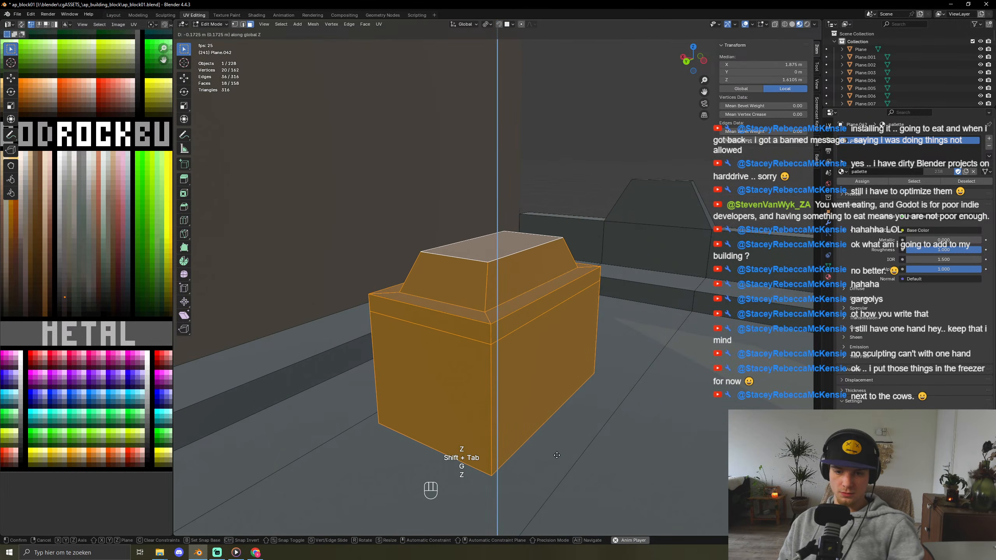
pyautogui.click(543, 472)
pyautogui.scroll(-10, 543, 473)
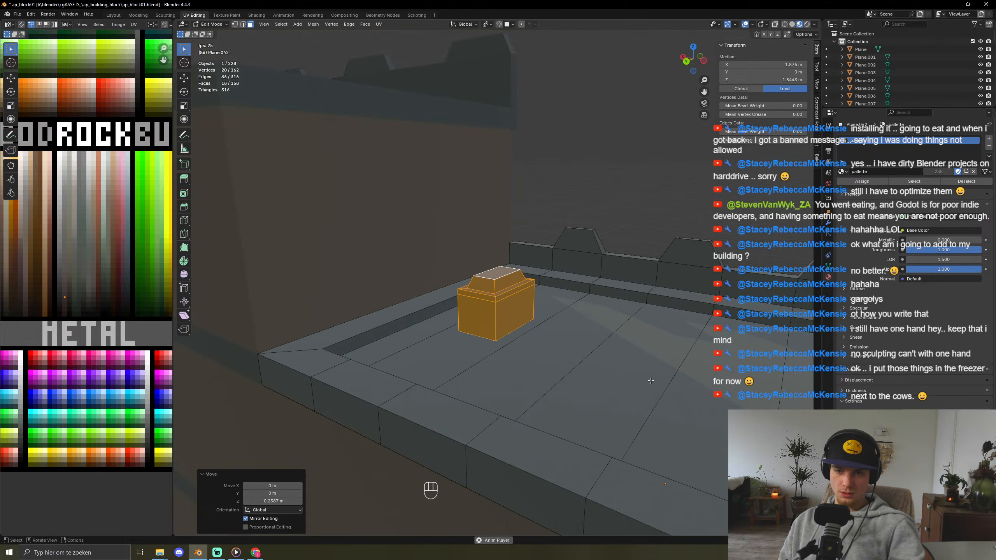
pyautogui.click(592, 224)
pyautogui.moveTo(592, 224); pyautogui.dragTo(469, 249, button='middle')
pyautogui.press('Tab')
pyautogui.scroll(-5, 523, 284)
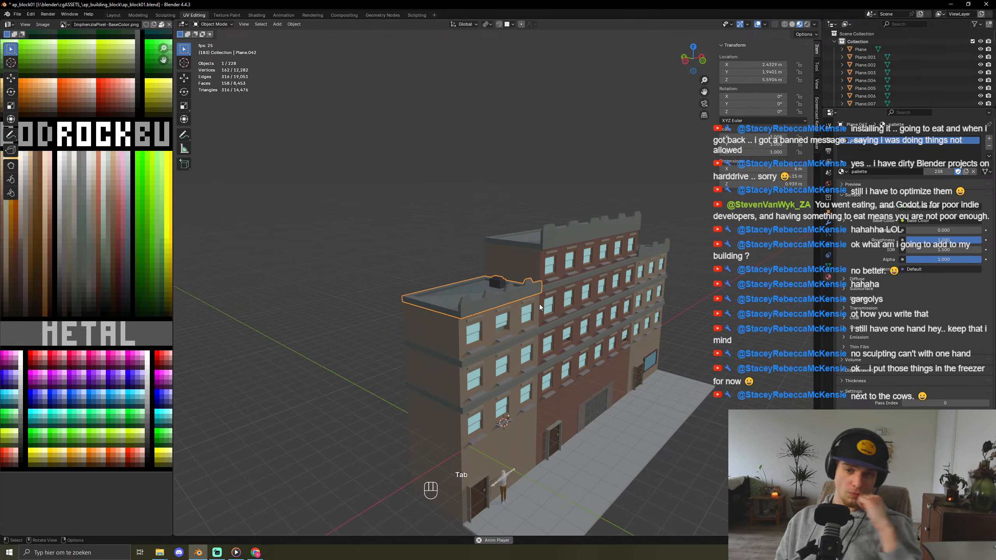
# - Deselect all objects and save the building file
pyautogui.moveTo(540, 307); pyautogui.dragTo(543, 349, button='middle')
pyautogui.hotkey('ctrl', 's')
pyautogui.hotkey('ctrl', 's')
pyautogui.hotkey('ctrl', 's')
pyautogui.click(724, 427)
pyautogui.scroll(-3, 506, 354)
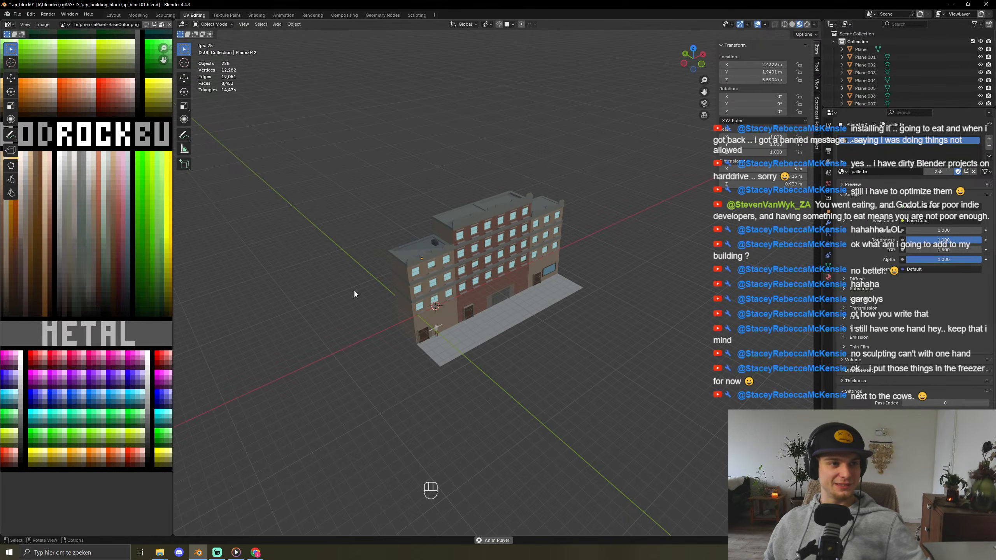
pyautogui.moveTo(354, 291); pyautogui.dragTo(370, 285, button='middle')
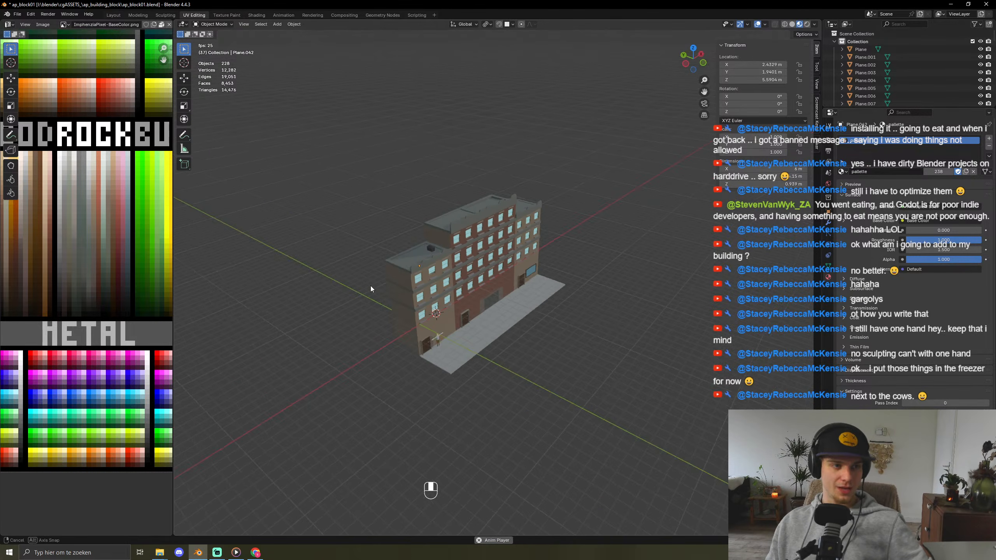
pyautogui.hotkey('ctrl', 's')
pyautogui.hotkey('ctrl', 's')
pyautogui.hotkey('ctrl', 's')
pyautogui.hotkey('ctrl', 's')
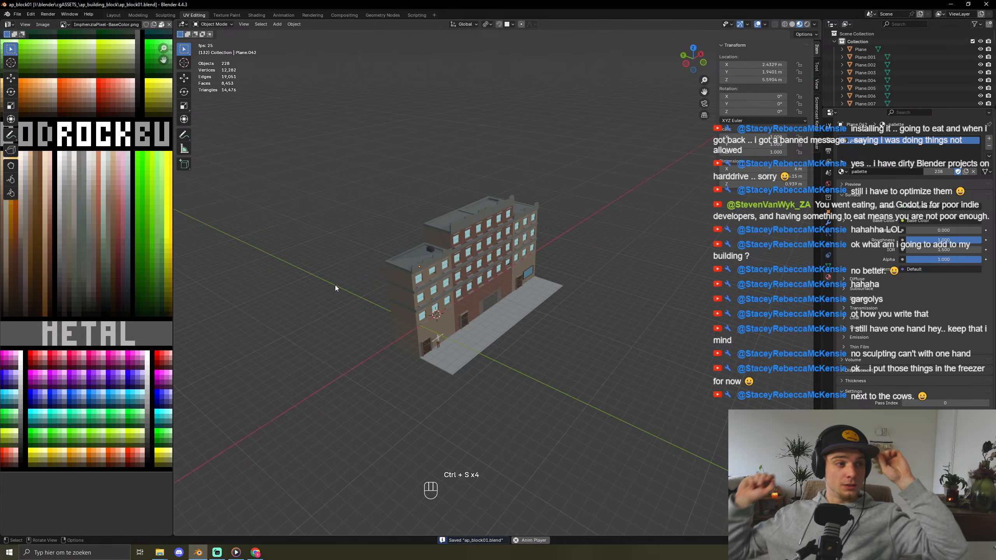
# - Select all objects of the building block, save the file and clear the selection
pyautogui.moveTo(524, 279); pyautogui.dragTo(486, 274, button='middle')
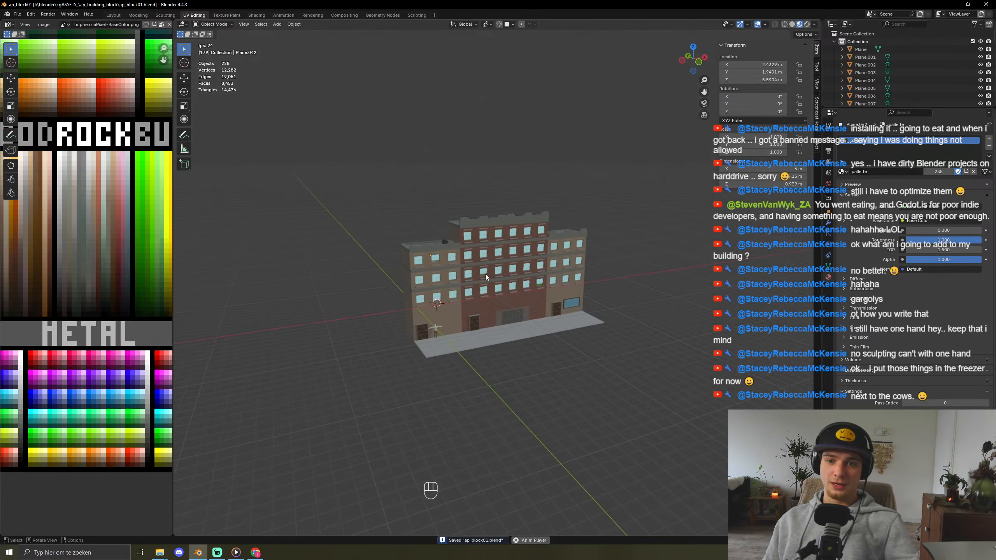
pyautogui.press('a')
pyautogui.hotkey('ctrl', 's')
pyautogui.hotkey('ctrl', 's')
pyautogui.hotkey('ctrl', 's')
pyautogui.hotkey('ctrl', 's')
pyautogui.hotkey('ctrl', 's')
pyautogui.hotkey('ctrl', 's')
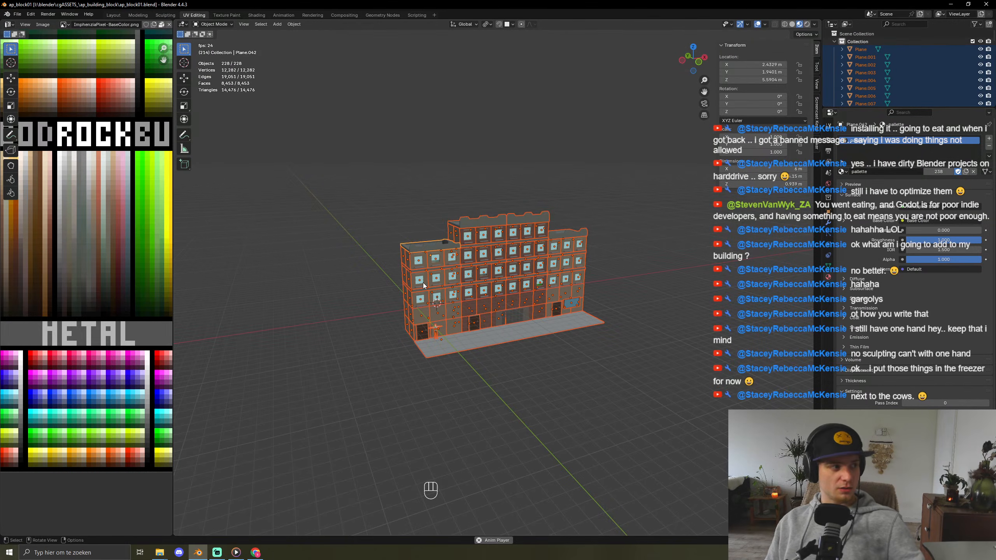
pyautogui.moveTo(424, 282); pyautogui.dragTo(435, 285, button='middle')
pyautogui.click(534, 399)
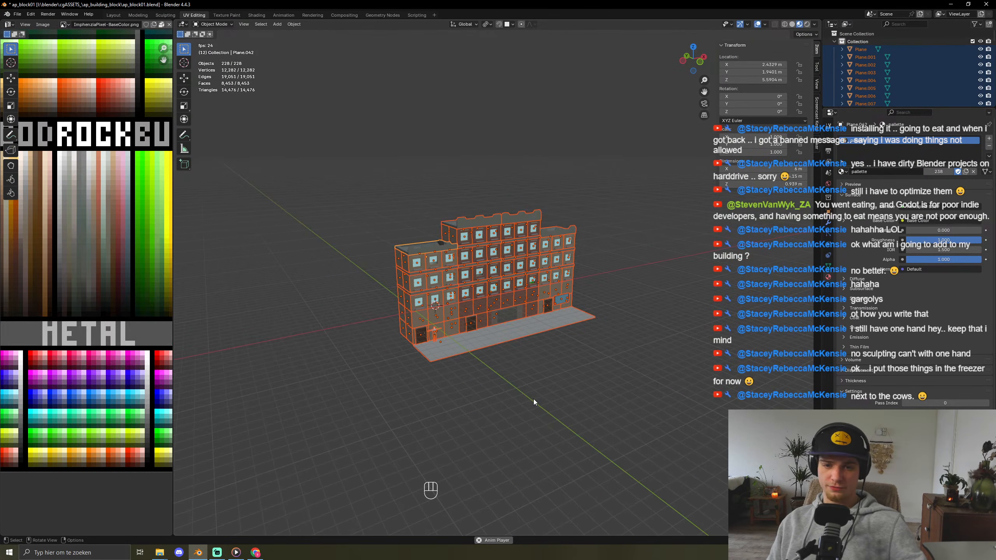
pyautogui.moveTo(513, 386); pyautogui.dragTo(516, 385, button='middle')
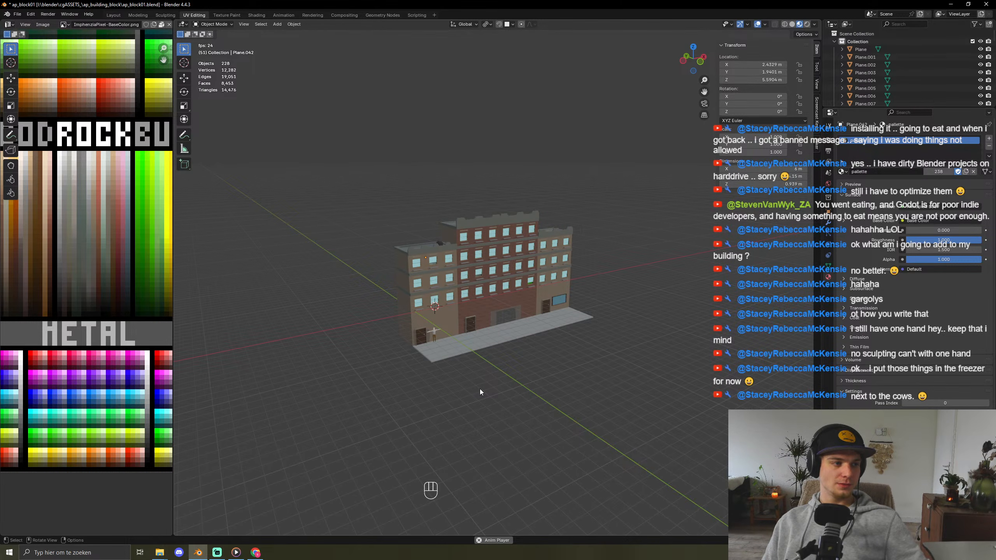
pyautogui.press('a')
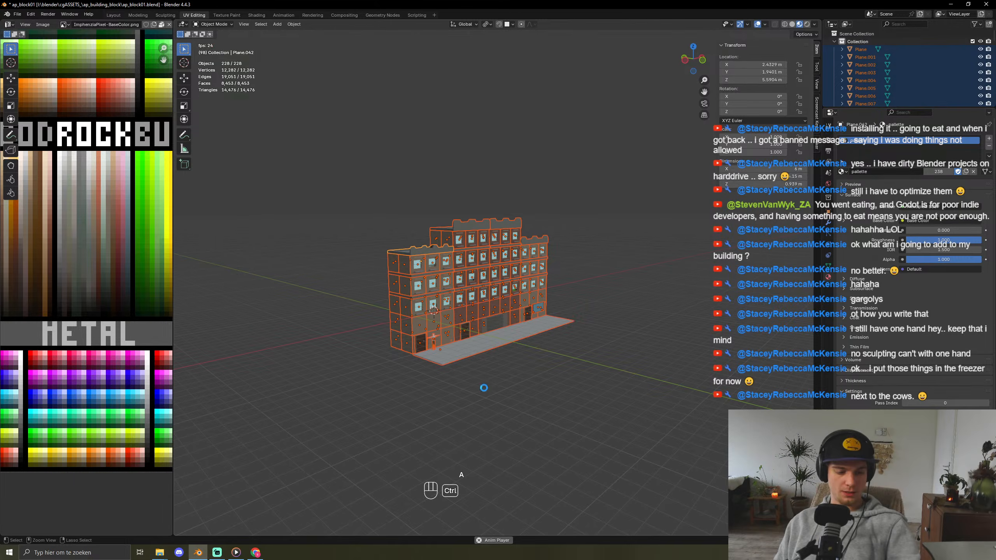
pyautogui.click(484, 387)
pyautogui.hotkey('ctrl', 's')
pyautogui.hotkey('ctrl', 's')
pyautogui.hotkey('ctrl', 's')
pyautogui.hotkey('ctrl', 's')
pyautogui.moveTo(484, 387); pyautogui.dragTo(531, 382, button='middle')
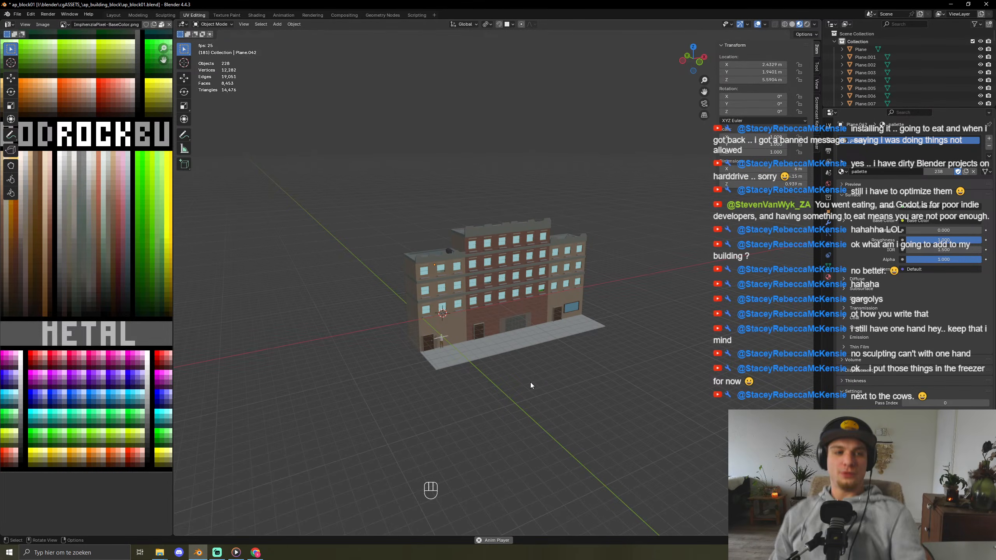
# - Duplicate the brick wall panel beside the middle door in place and shrink it to about 0.44 m wide and 0.53 m high
pyautogui.scroll(4, 486, 323)
pyautogui.moveTo(447, 369); pyautogui.dragTo(481, 371, button='middle')
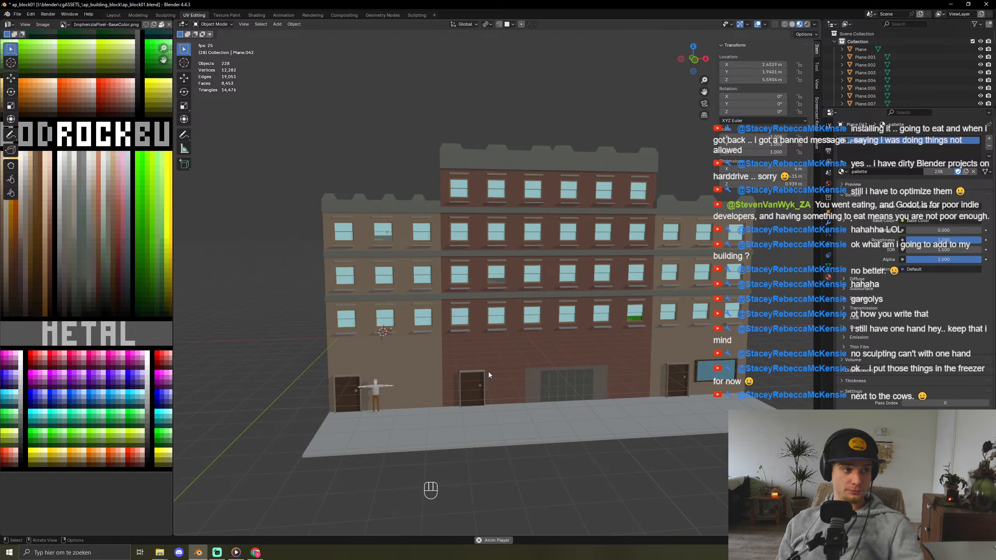
pyautogui.scroll(5, 468, 403)
pyautogui.scroll(-1, 467, 475)
pyautogui.click(467, 475)
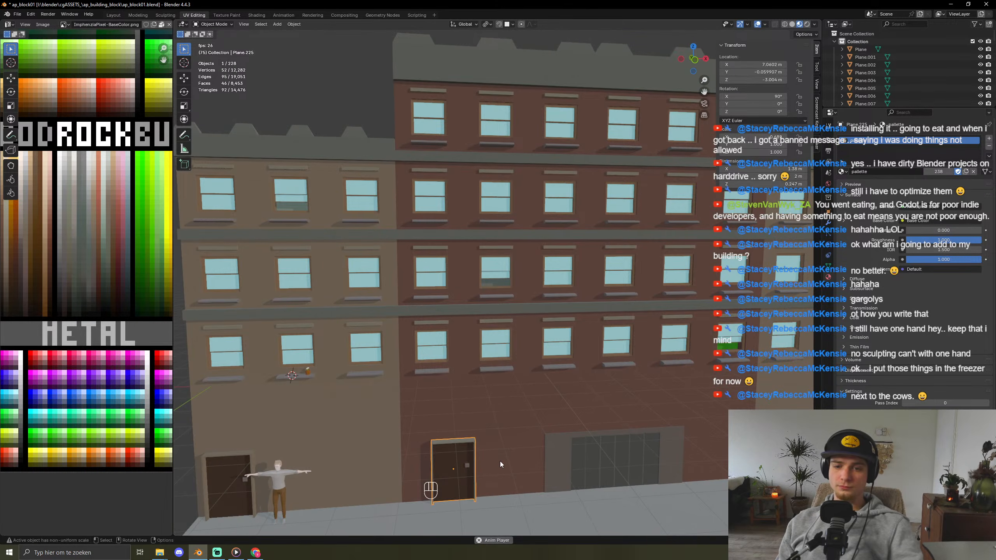
pyautogui.hotkey('shift', 'd')
pyautogui.press('s')
pyautogui.press('x')
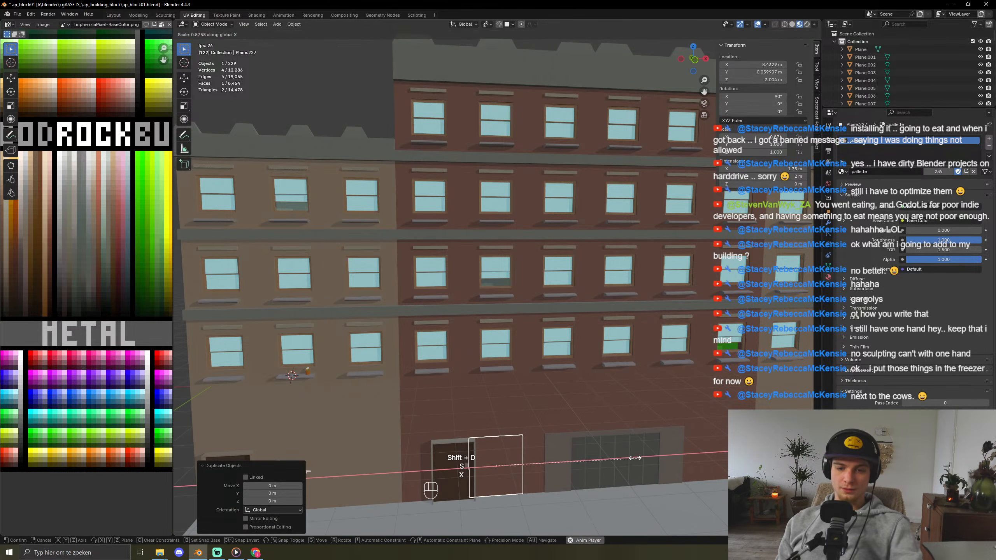
pyautogui.click(530, 468)
pyautogui.press('s')
pyautogui.press('z')
pyautogui.click(524, 471)
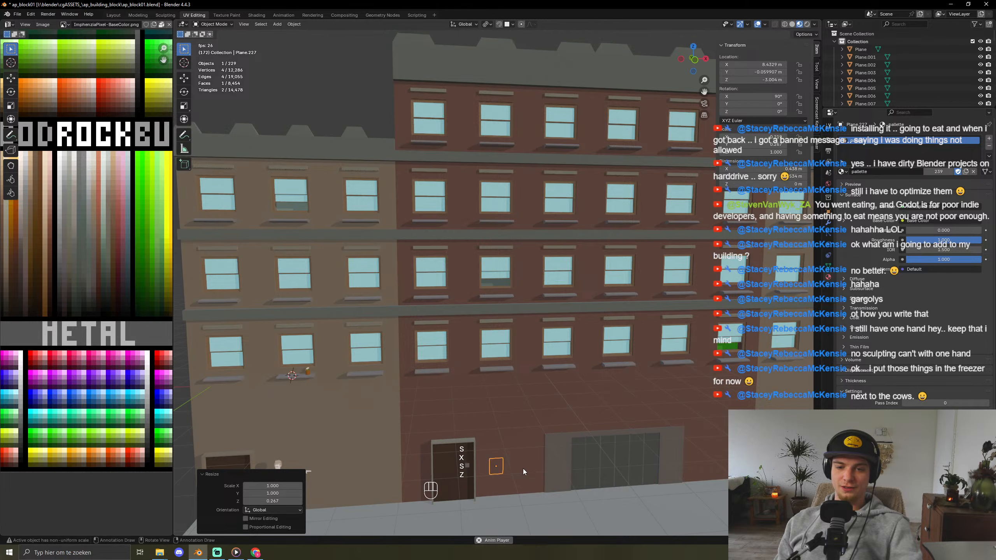
# - Move the small panel slightly up along Z and -0.2579 m along X, close to the door frame
pyautogui.press('g')
pyautogui.press('z')
pyautogui.click(524, 467)
pyautogui.press('g')
pyautogui.press('x')
pyautogui.click(515, 468)
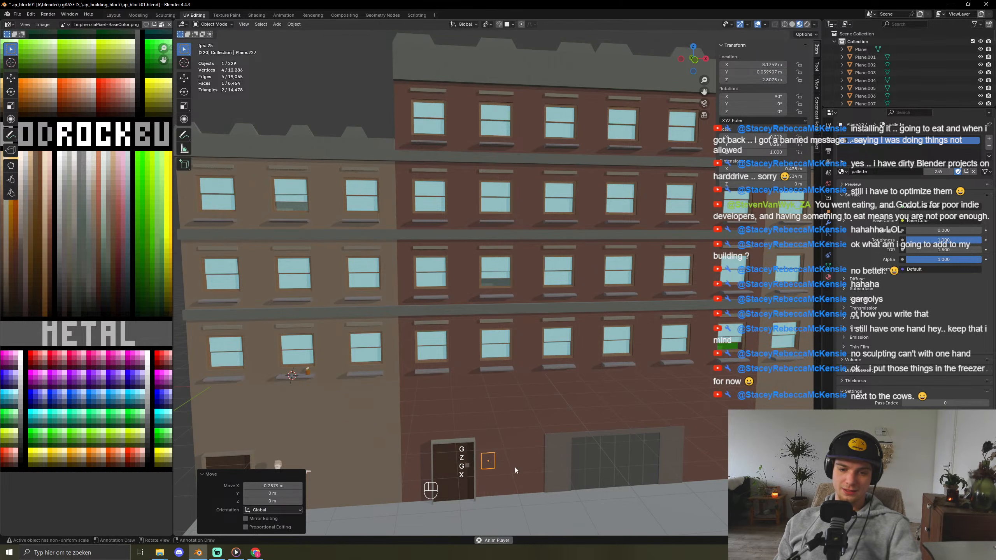
# - Extrude the small panel outward about 0.027 m, inset its front face and push the inner face slightly inward to form a frame
pyautogui.press('KP_Decimal')
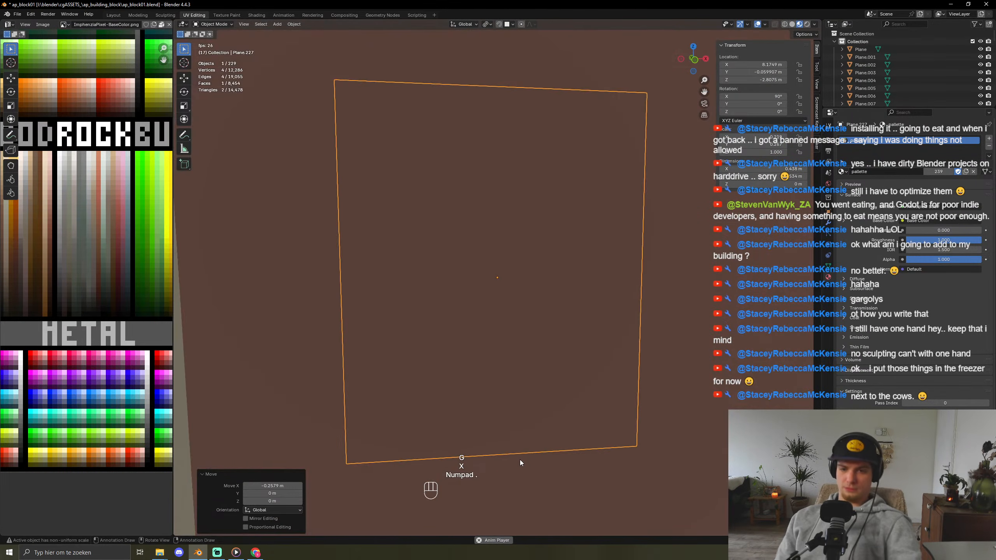
pyautogui.moveTo(520, 460); pyautogui.dragTo(555, 428, button='middle')
pyautogui.press('Tab')
pyautogui.press('e')
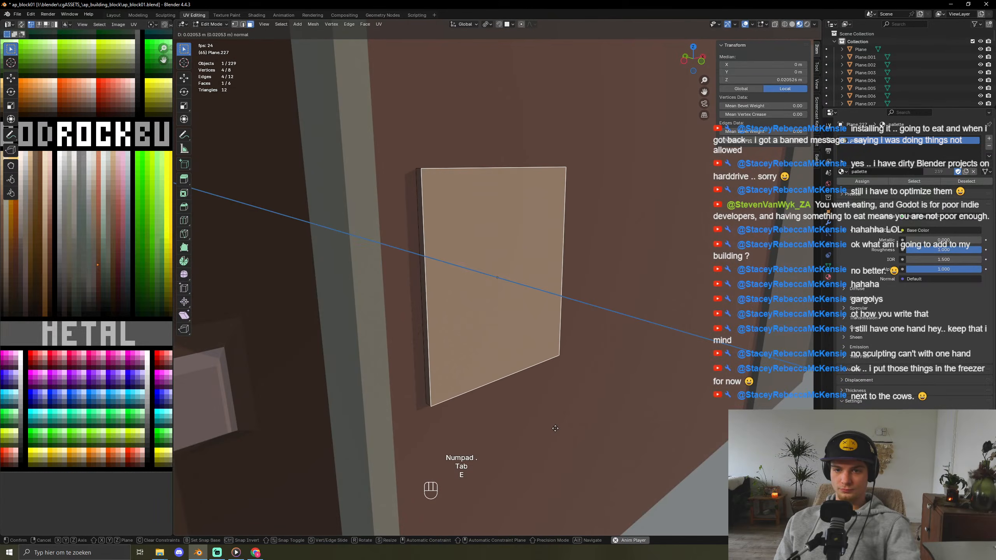
pyautogui.click(557, 428)
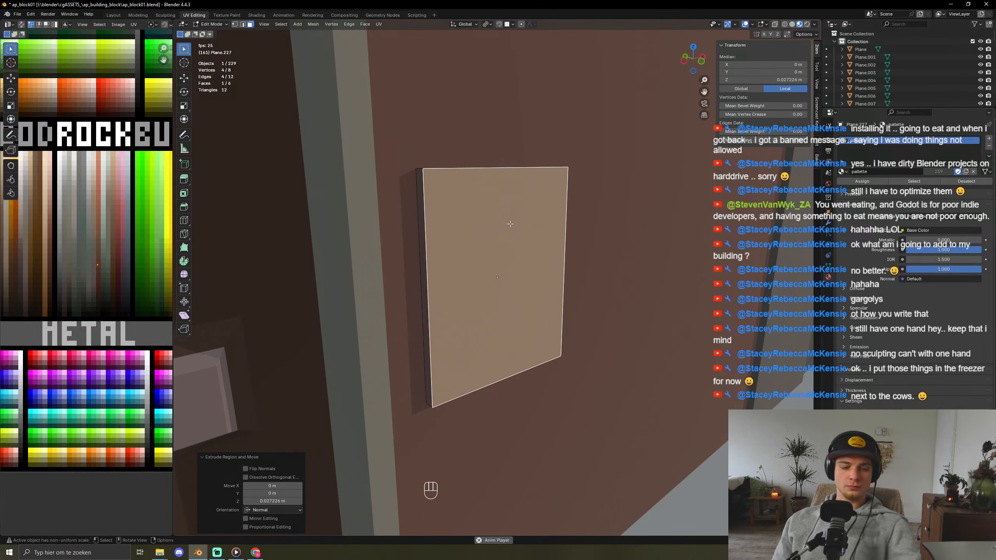
pyautogui.press('i')
pyautogui.click(661, 227)
pyautogui.press('e')
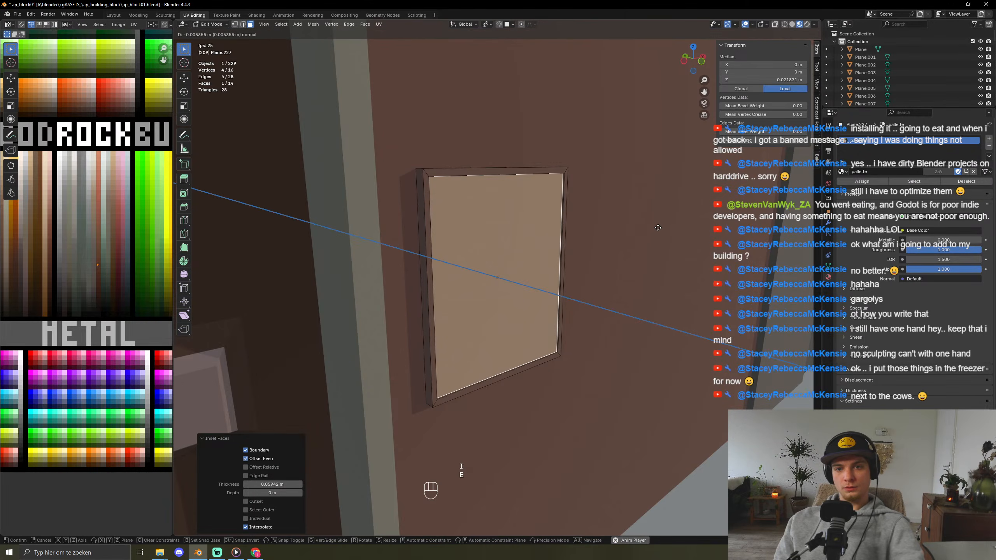
pyautogui.click(657, 228)
# - Colour the wall plaque's frame grey and its inner face light grey by moving their UVs on the palette, and return to Object Mode
pyautogui.press('l')
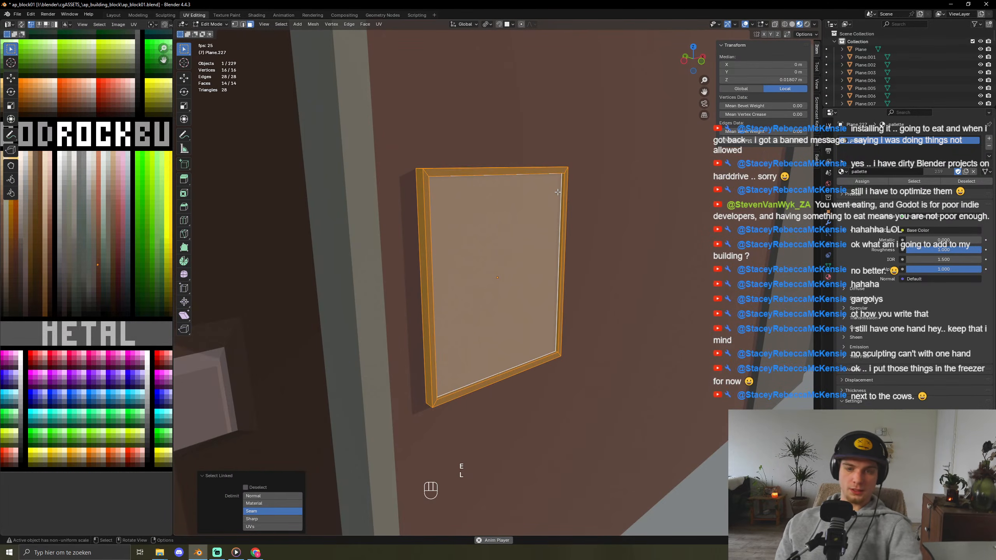
pyautogui.press('g')
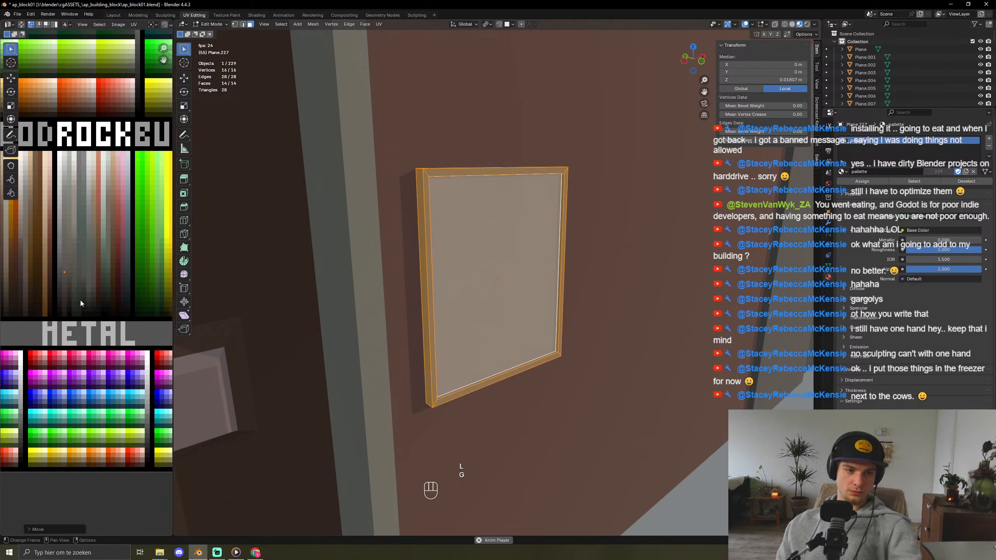
pyautogui.press('Tab')
pyautogui.press('Tab')
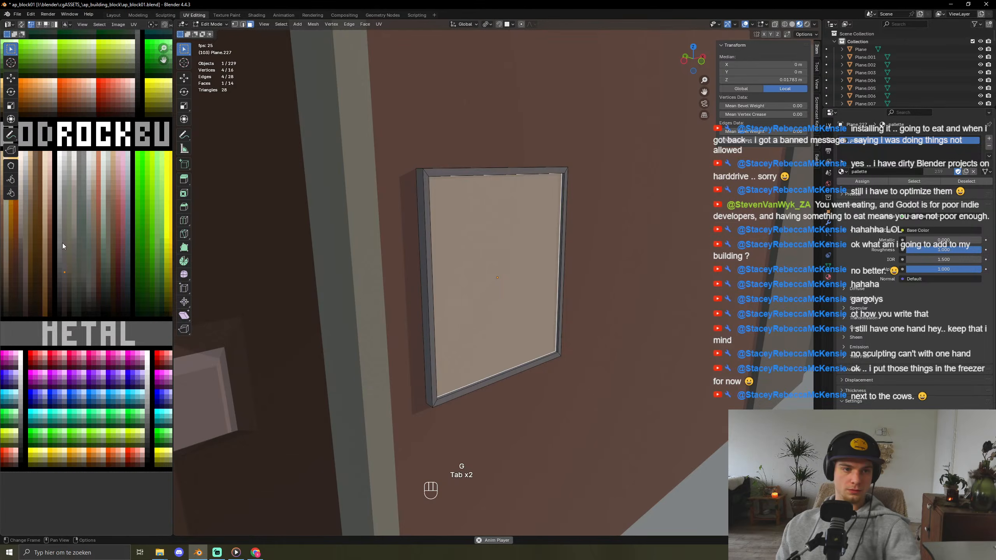
pyautogui.press('g')
pyautogui.click(70, 187)
pyautogui.press('Tab')
pyautogui.scroll(-14, 437, 285)
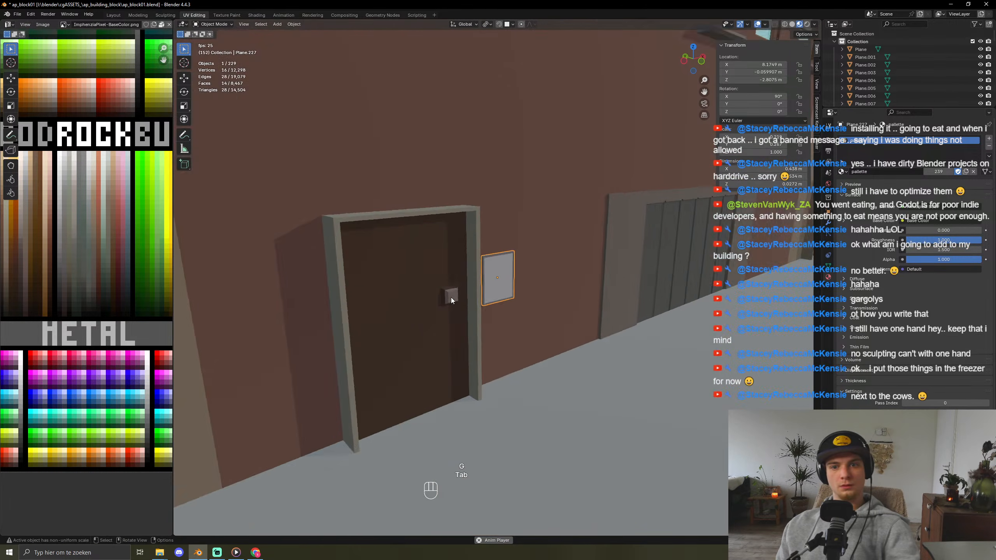
# - Deselect the plaque, save the file, and save again with all objects selected
pyautogui.scroll(-3, 500, 355)
pyautogui.click(585, 386)
pyautogui.moveTo(585, 385); pyautogui.dragTo(524, 352, button='middle')
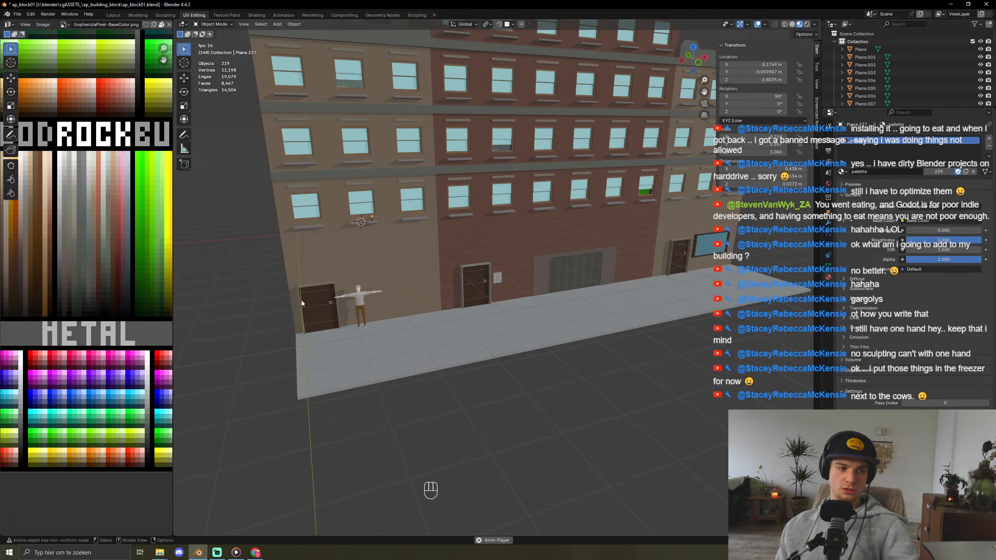
pyautogui.hotkey('ctrl', 's')
pyautogui.hotkey('ctrl', 's')
pyautogui.hotkey('ctrl', 's')
pyautogui.hotkey('ctrl', 's')
pyautogui.hotkey('ctrl', 's')
pyautogui.hotkey('ctrl', 's')
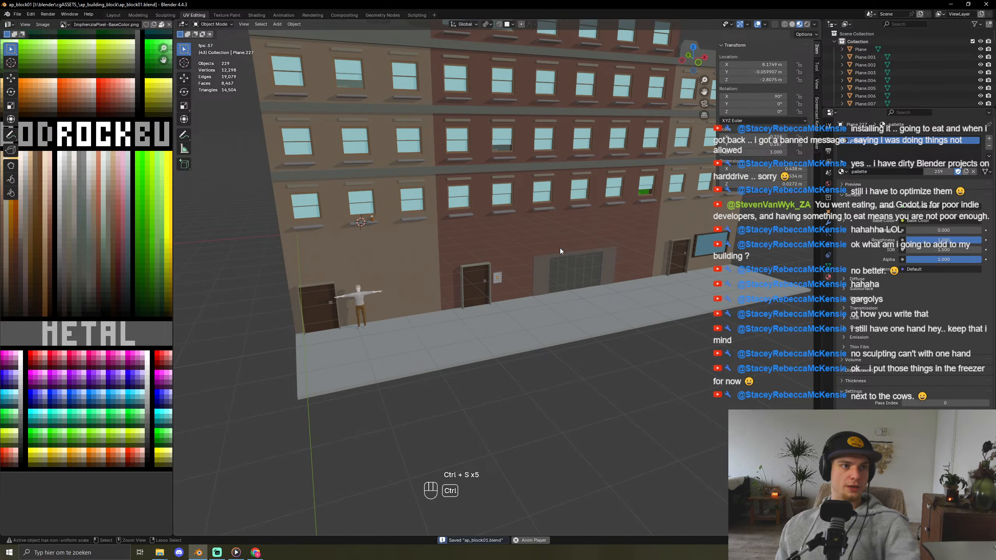
pyautogui.press('a')
pyautogui.hotkey('ctrl', 's')
pyautogui.hotkey('ctrl', 's')
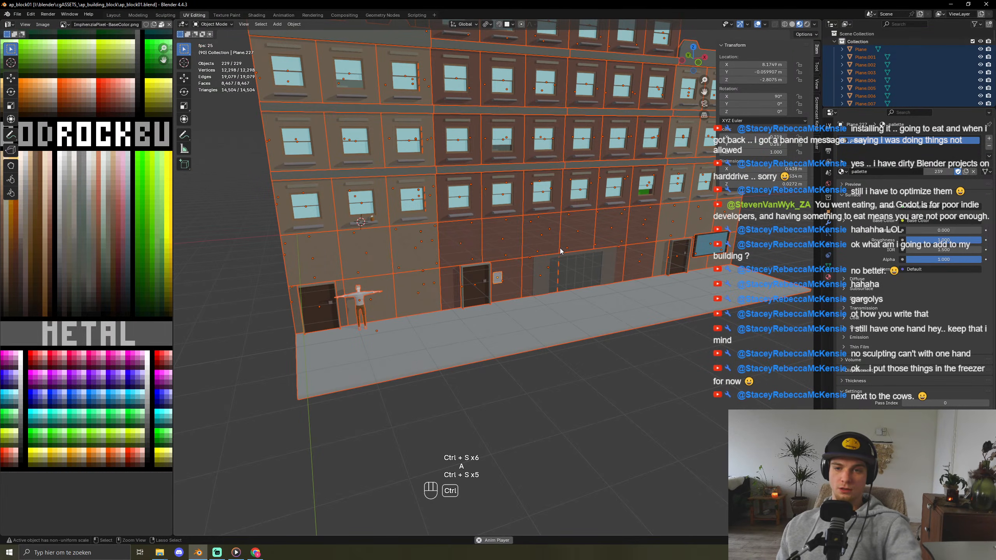